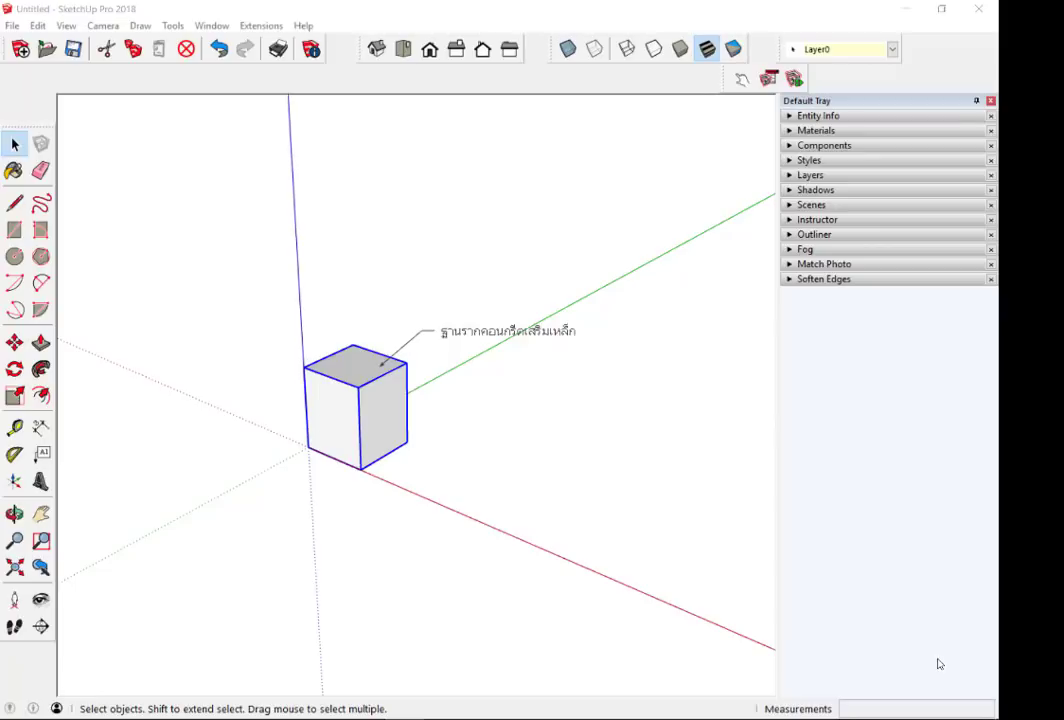
- Detach the Dynamic Components toolbar so it floats over the viewport
{"action": "scroll", "coordinate": [363, 435], "scroll_direction": "up", "scroll_amount": 1}
{"action": "scroll", "coordinate": [363, 435], "scroll_direction": "up", "scroll_amount": 1}
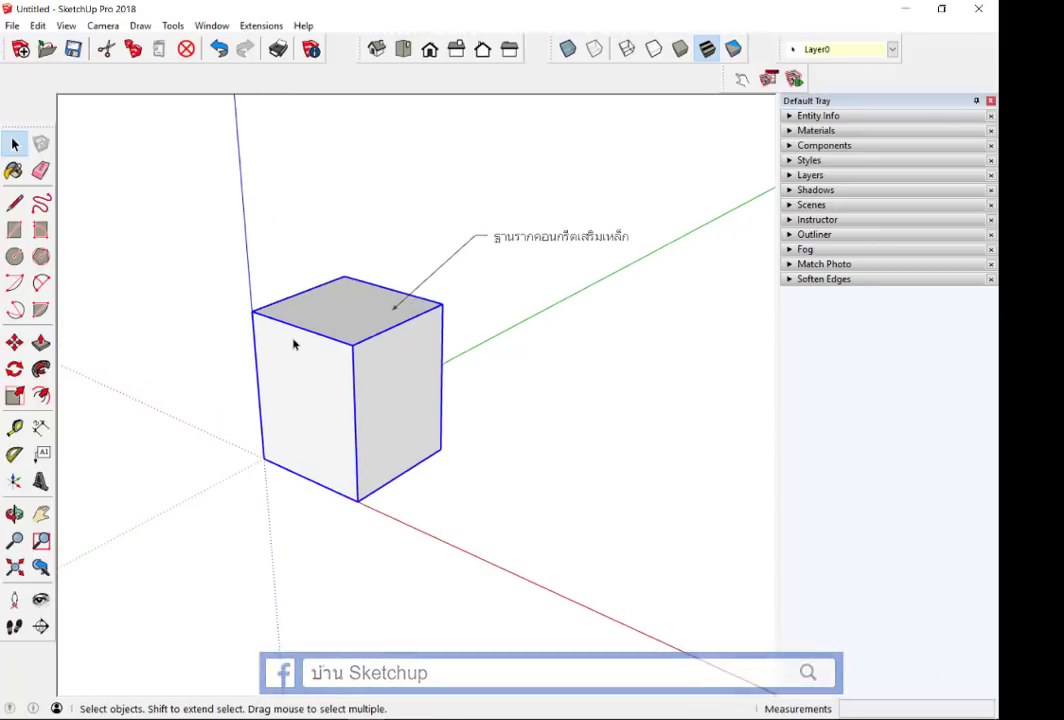
{"action": "left_click_drag", "start_coordinate": [541, 93], "coordinate": [404, 102]}
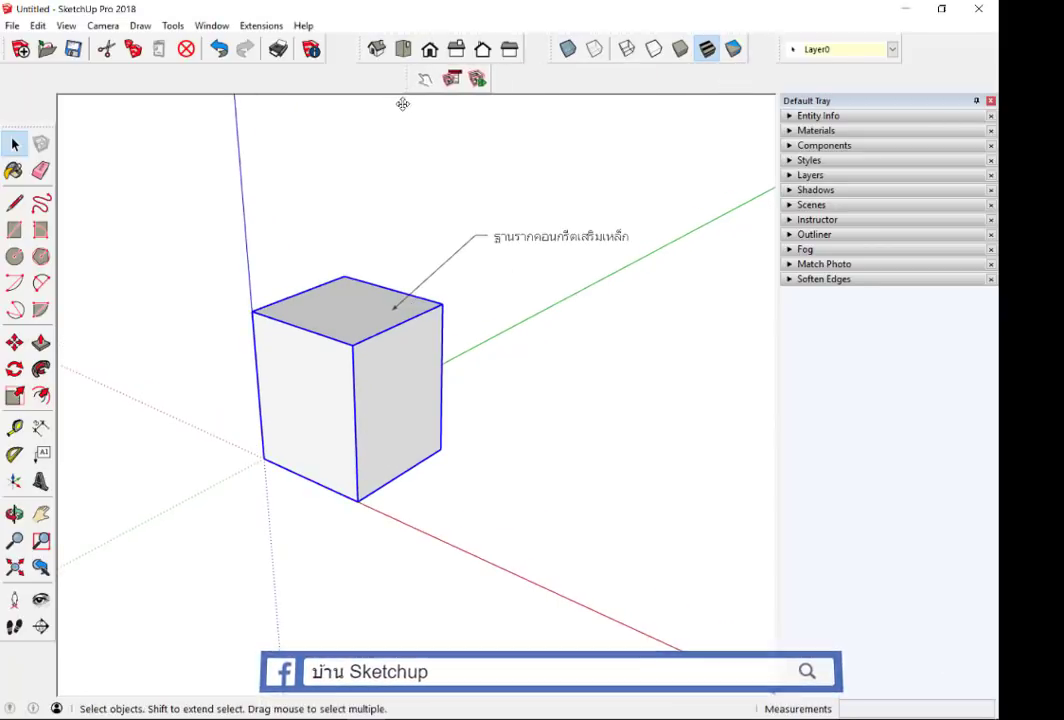
{"action": "right_click", "coordinate": [506, 81]}
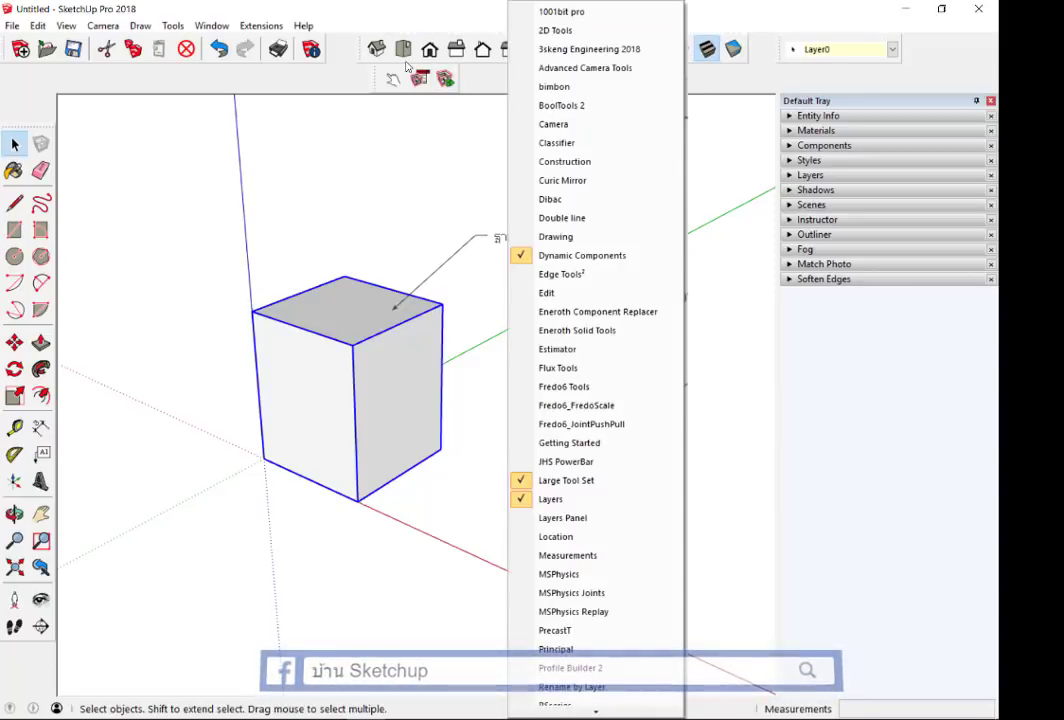
{"action": "left_click", "coordinate": [351, 119]}
{"action": "mouse_move", "coordinate": [379, 79]}
{"action": "left_mouse_down"}
{"action": "mouse_move", "coordinate": [413, 159]}
{"action": "mouse_move", "coordinate": [446, 126]}
{"action": "mouse_move", "coordinate": [563, 130]}
{"action": "left_mouse_up"}
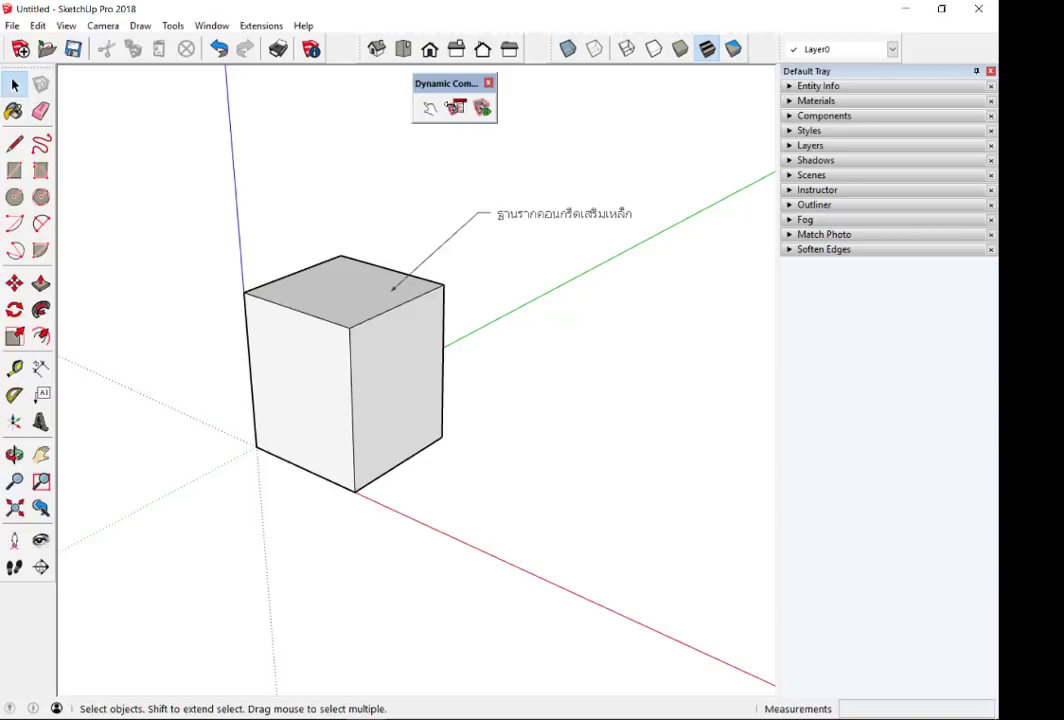
- Select the concrete footing block with Ctrl+A
{"action": "scroll", "coordinate": [470, 262], "scroll_direction": "down", "scroll_amount": 3}
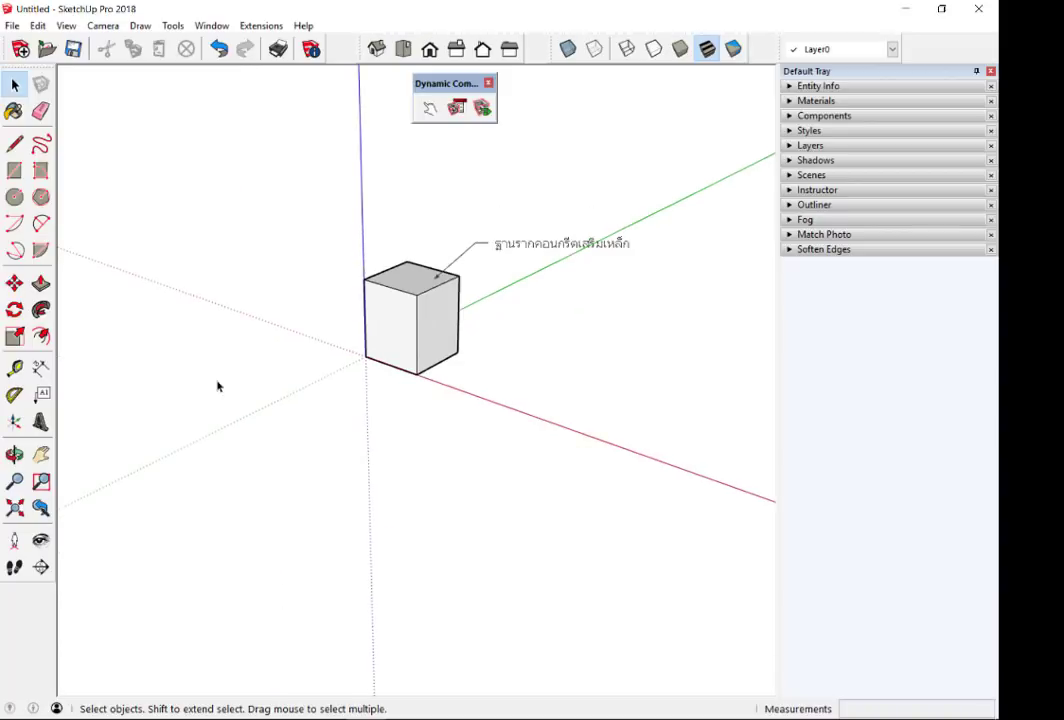
{"action": "scroll", "coordinate": [225, 385], "scroll_direction": "down", "scroll_amount": 2}
{"action": "key", "text": "ctrl+a"}
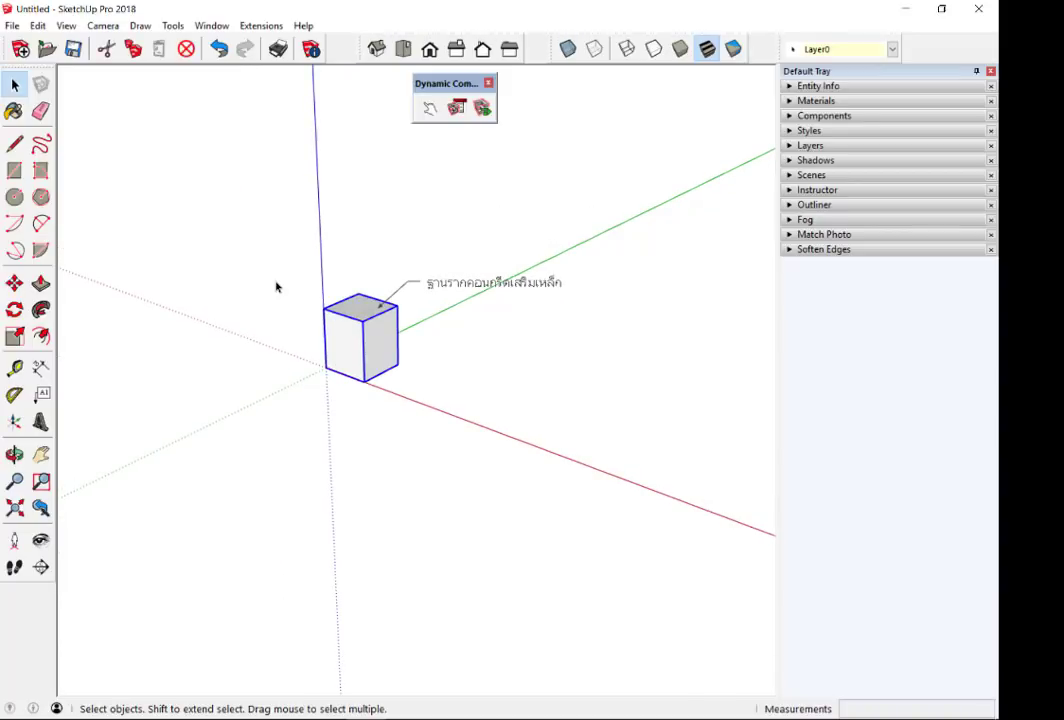
{"action": "scroll", "coordinate": [377, 285], "scroll_direction": "up", "scroll_amount": 2}
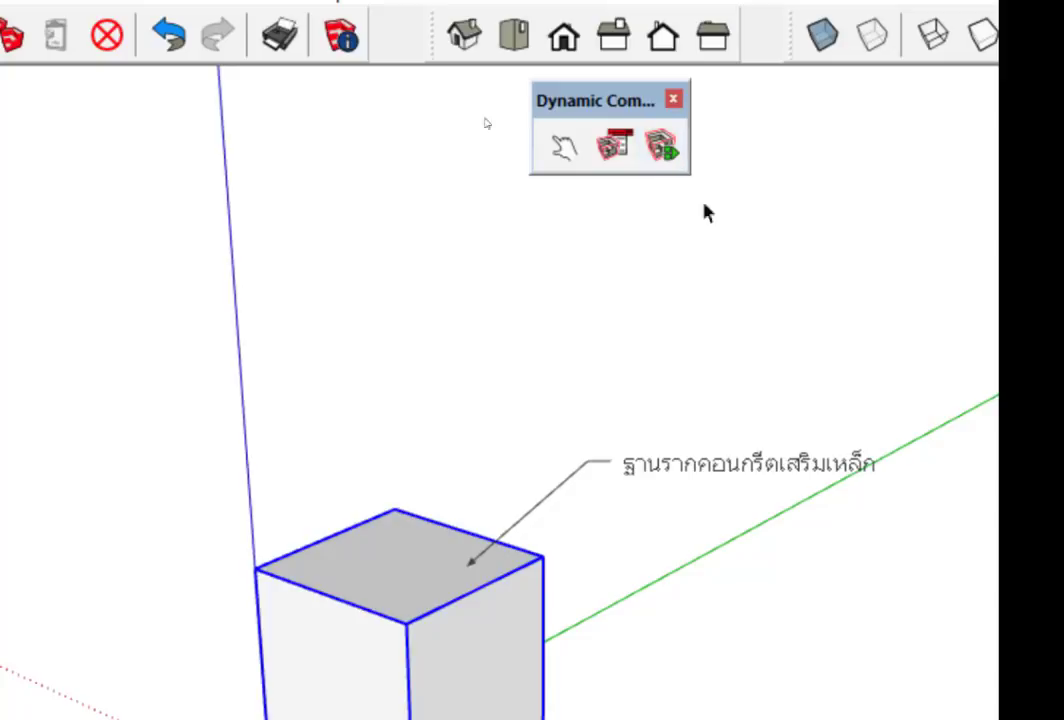
- Open Component Attributes for the 'ฐานรากคอนกรีตเสริมเหล็ก' footing and place the window beside the model
{"action": "left_click", "coordinate": [665, 150]}
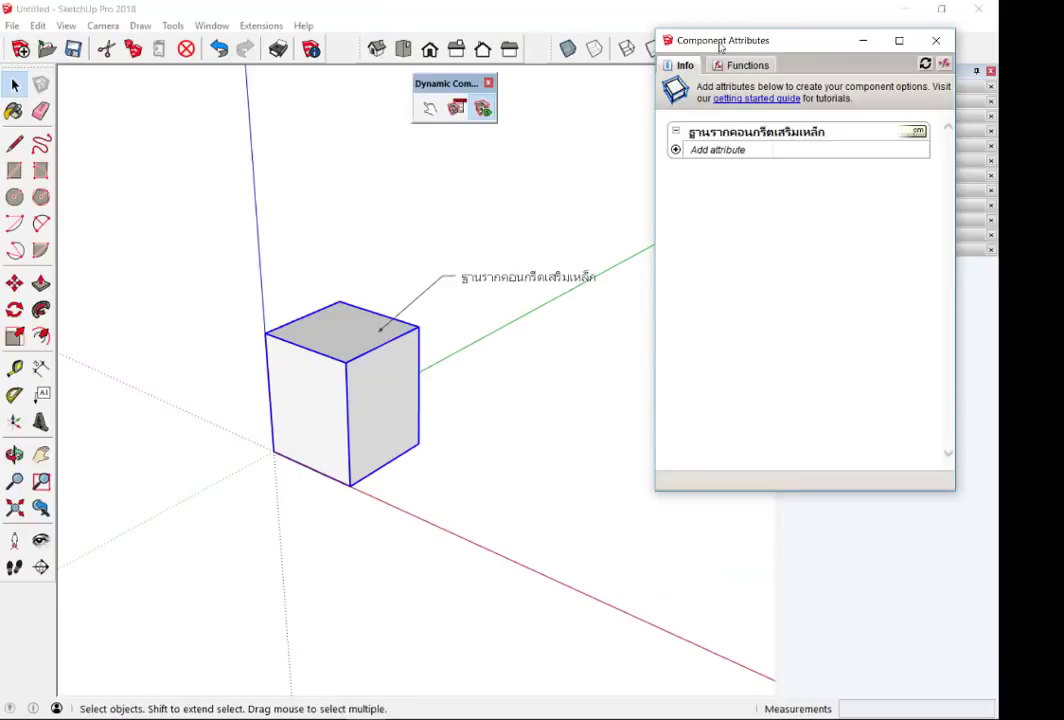
{"action": "mouse_move", "coordinate": [722, 47]}
{"action": "left_mouse_down"}
{"action": "mouse_move", "coordinate": [662, 131]}
{"action": "mouse_move", "coordinate": [686, 137]}
{"action": "left_mouse_up"}
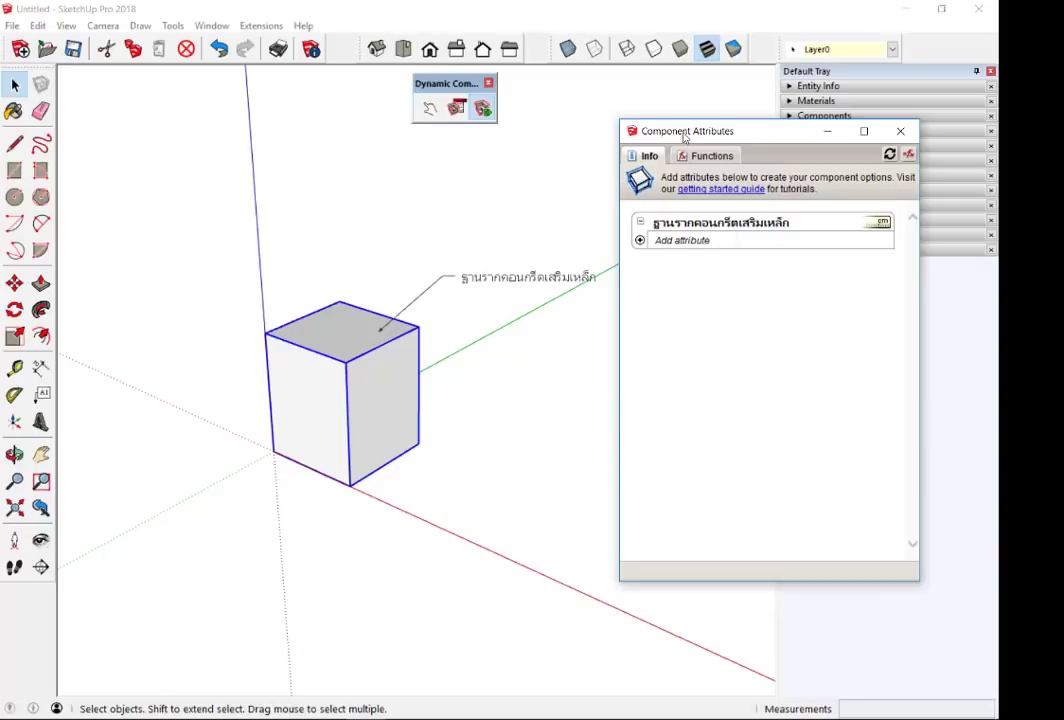
{"action": "right_click", "coordinate": [545, 61]}
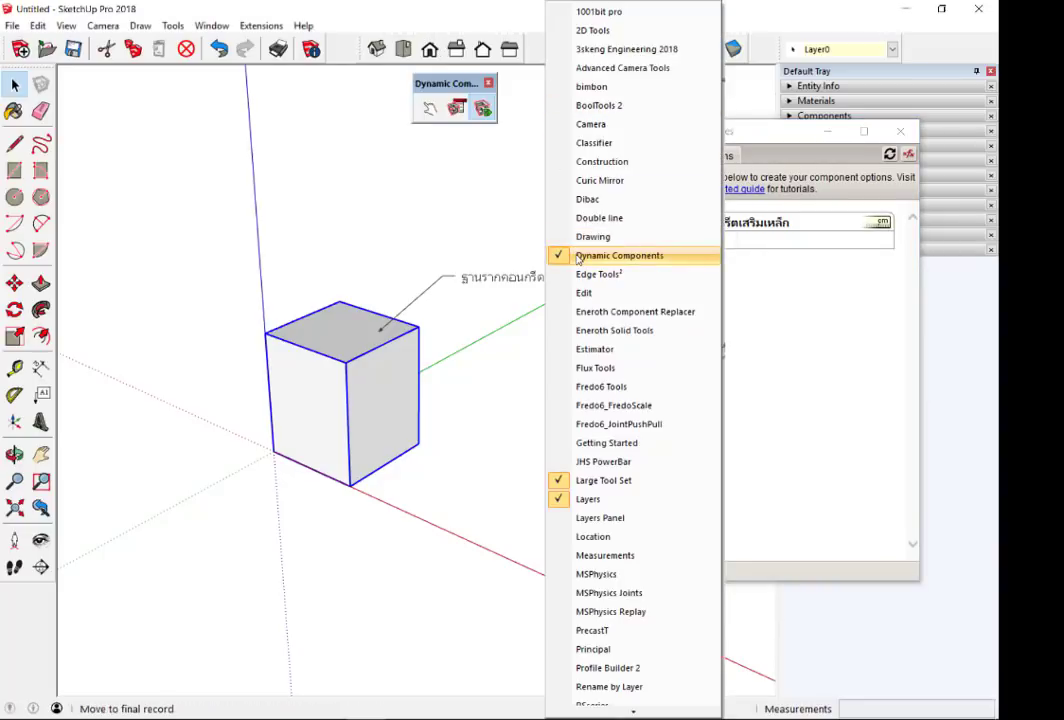
{"action": "left_click", "coordinate": [369, 76]}
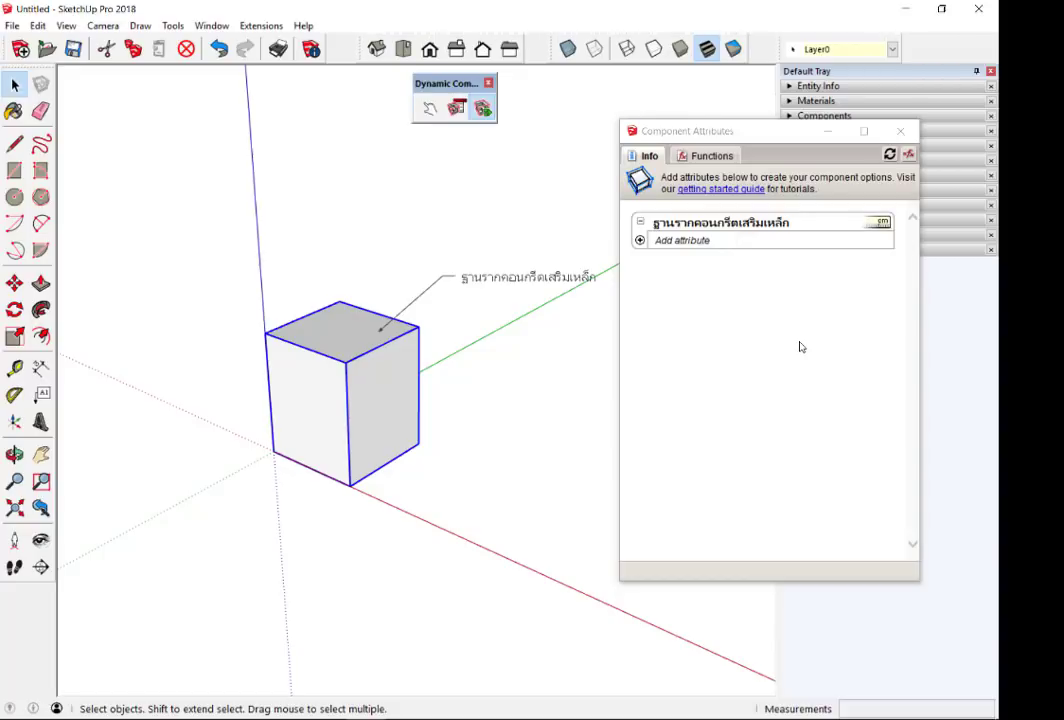
{"action": "left_click", "coordinate": [427, 385]}
{"action": "scroll", "coordinate": [351, 370], "scroll_direction": "up", "scroll_amount": 2}
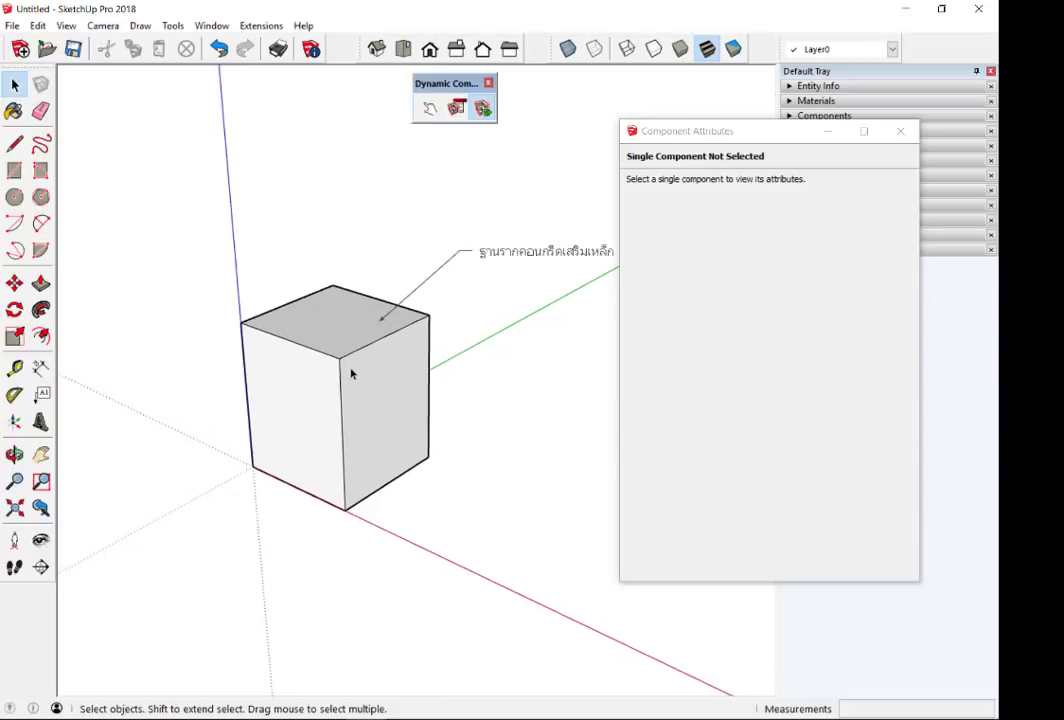
{"action": "scroll", "coordinate": [300, 320], "scroll_direction": "up", "scroll_amount": 2}
{"action": "left_click", "coordinate": [281, 300]}
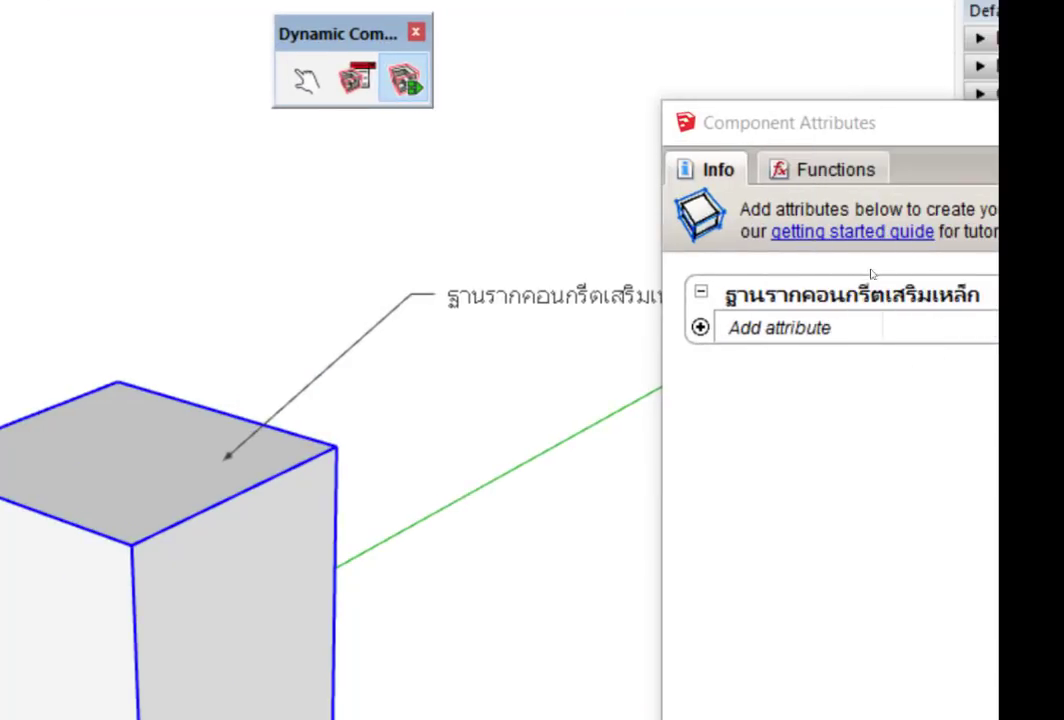
{"action": "left_click_drag", "start_coordinate": [774, 122], "coordinate": [350, 120]}
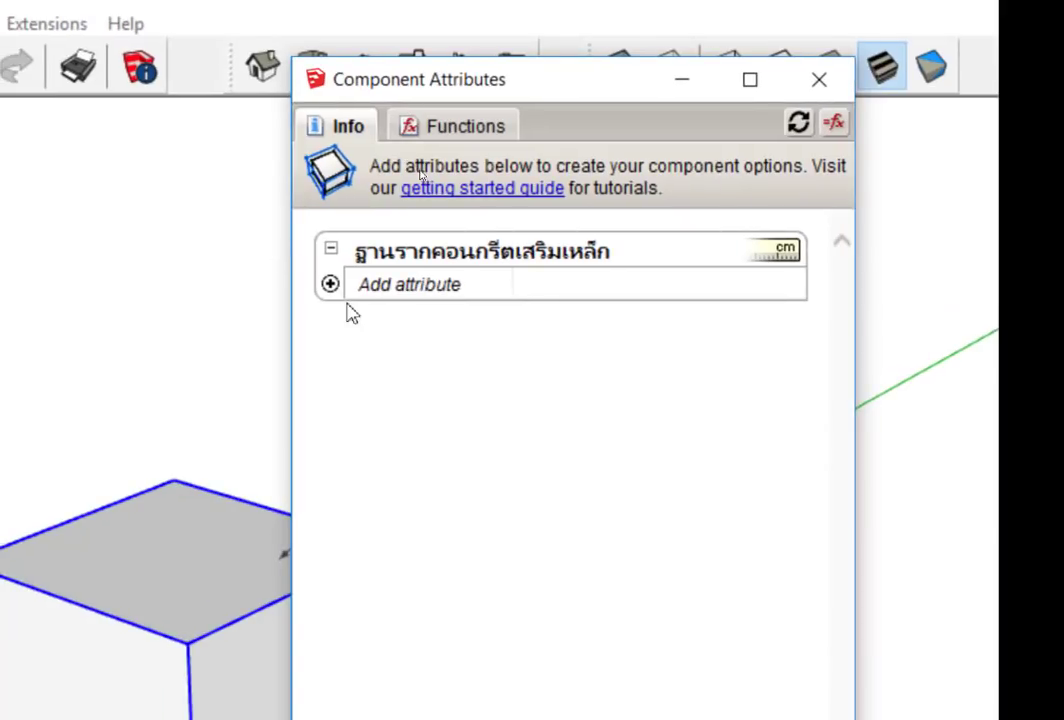
- Add the LenX and LenY size attributes to the footing
{"action": "left_click", "coordinate": [330, 285]}
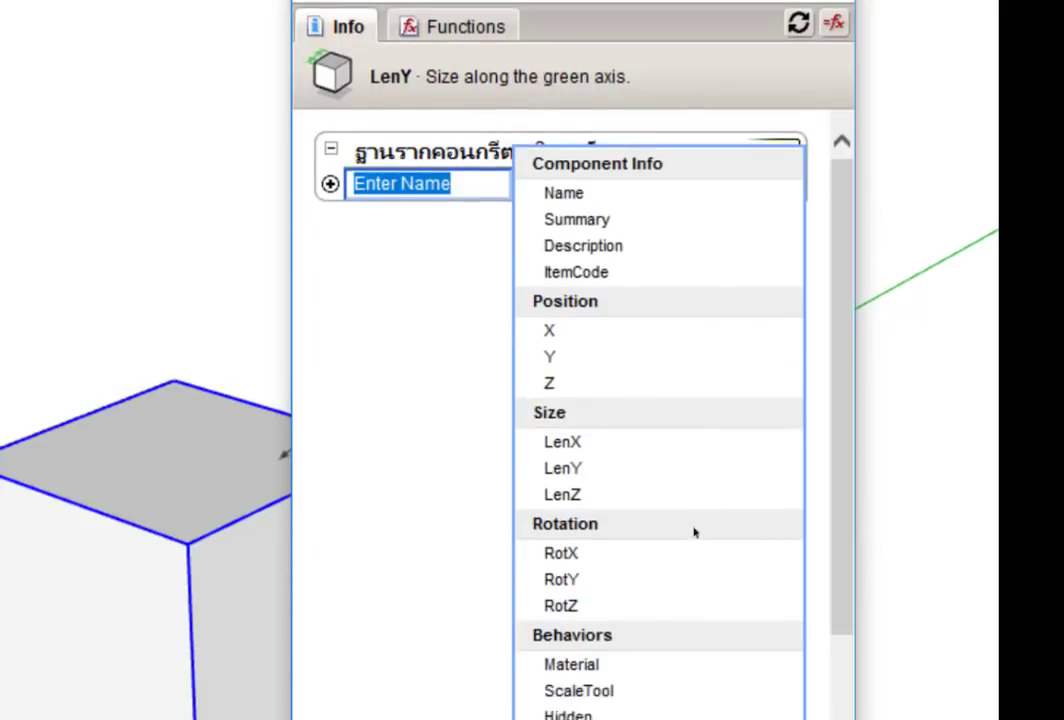
{"action": "scroll", "coordinate": [680, 588], "scroll_direction": "up", "scroll_amount": 1}
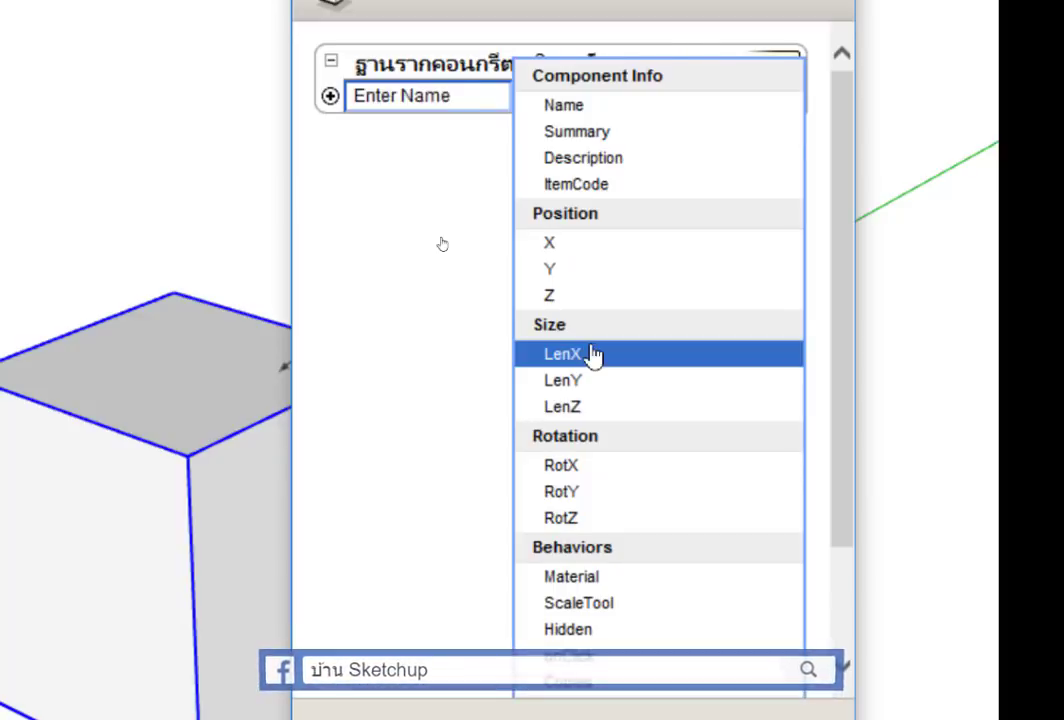
{"action": "left_click", "coordinate": [593, 354]}
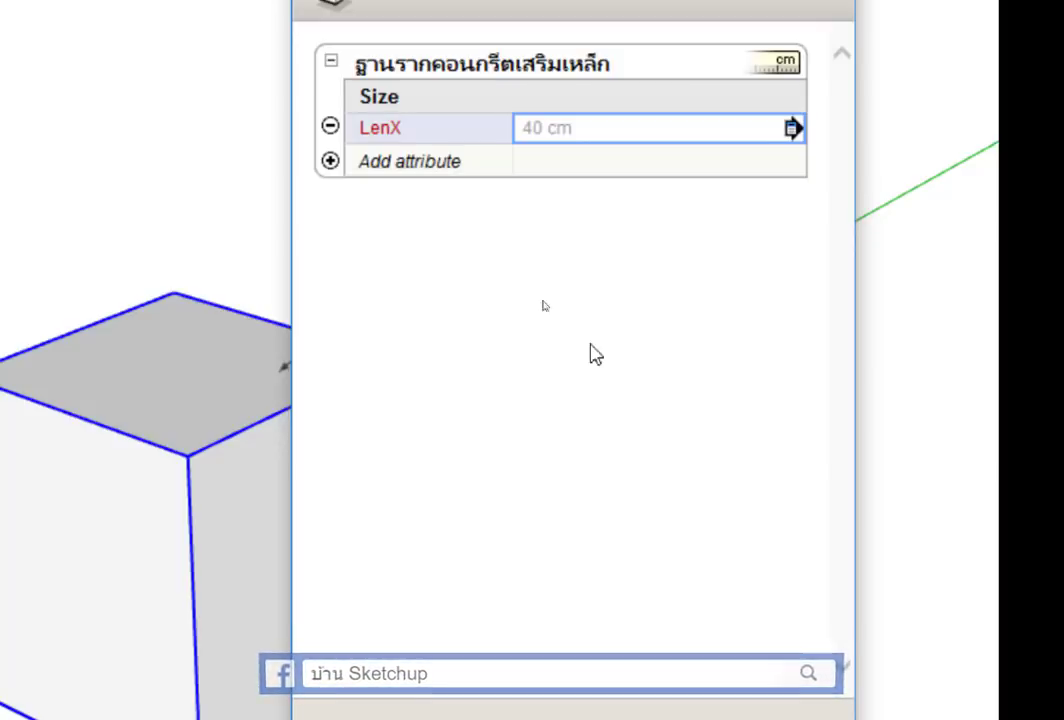
{"action": "left_click", "coordinate": [330, 161]}
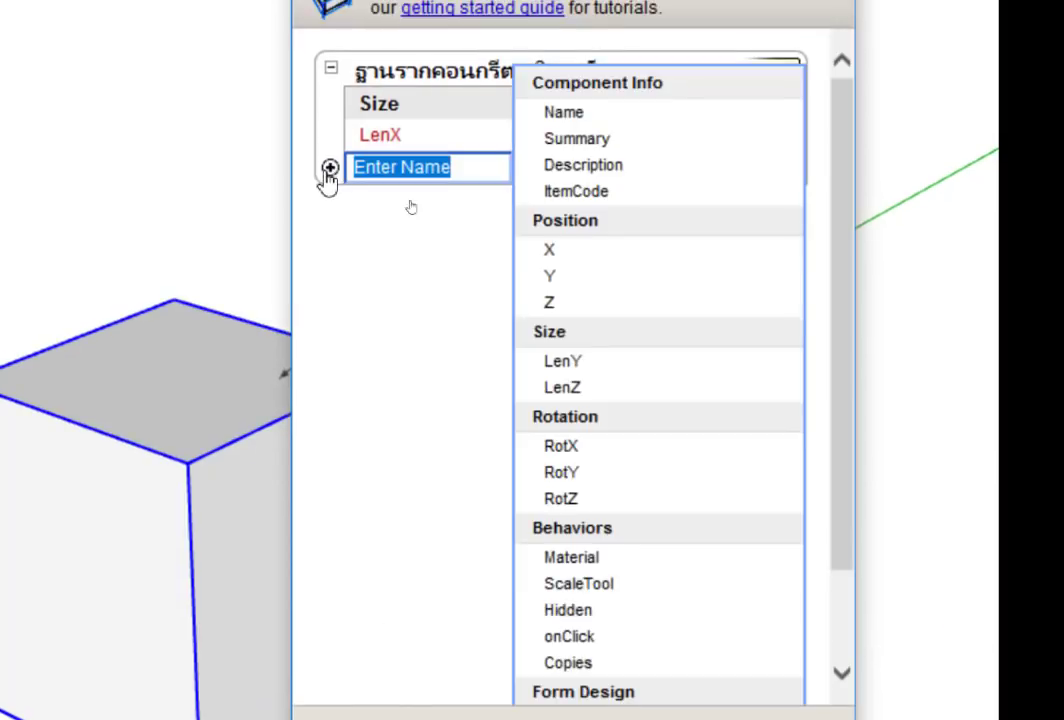
{"action": "left_click", "coordinate": [564, 362]}
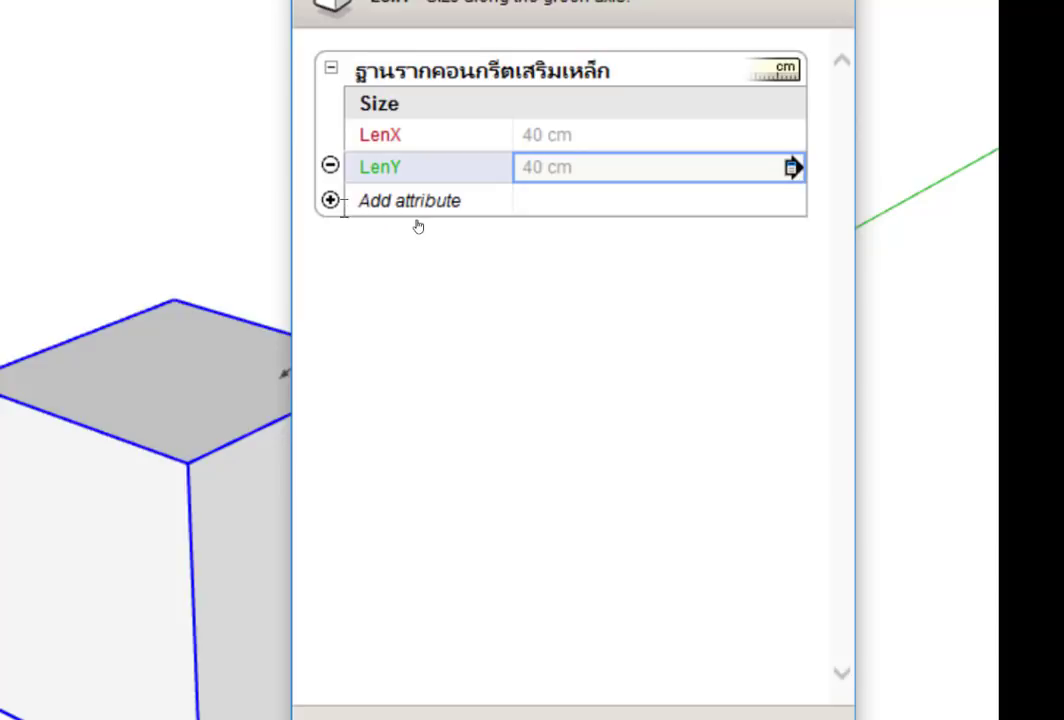
- Add the LenZ size attribute, deleting a mistakenly added Z attribute first
{"action": "left_click", "coordinate": [331, 202]}
{"action": "left_click", "coordinate": [595, 323]}
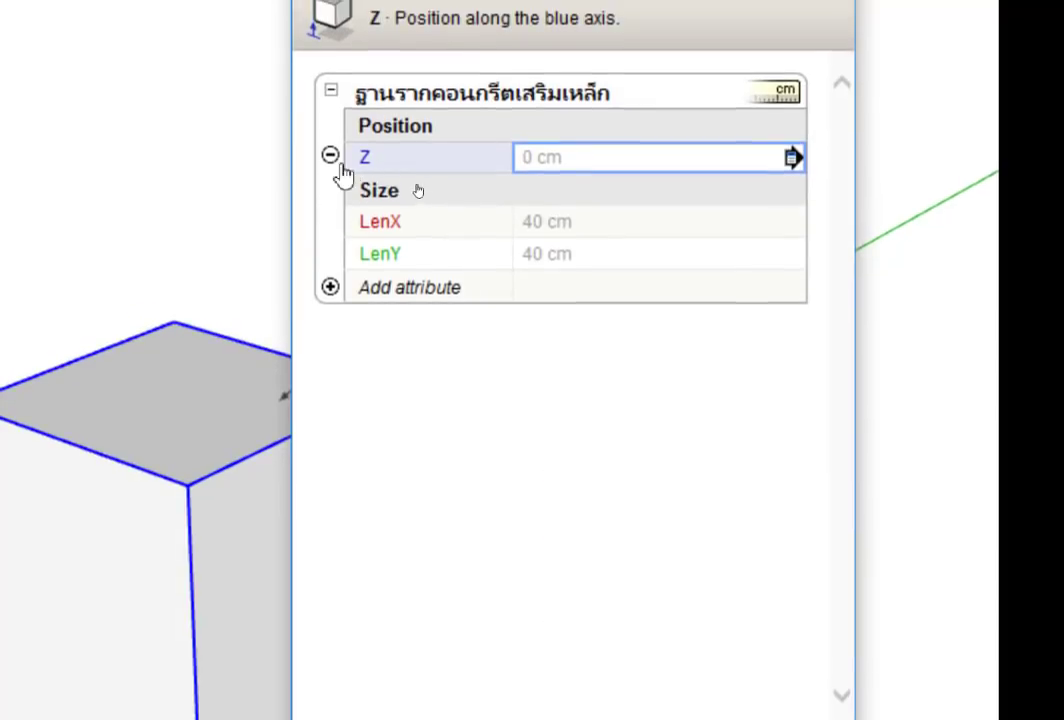
{"action": "left_click", "coordinate": [331, 158]}
{"action": "left_click", "coordinate": [600, 430]}
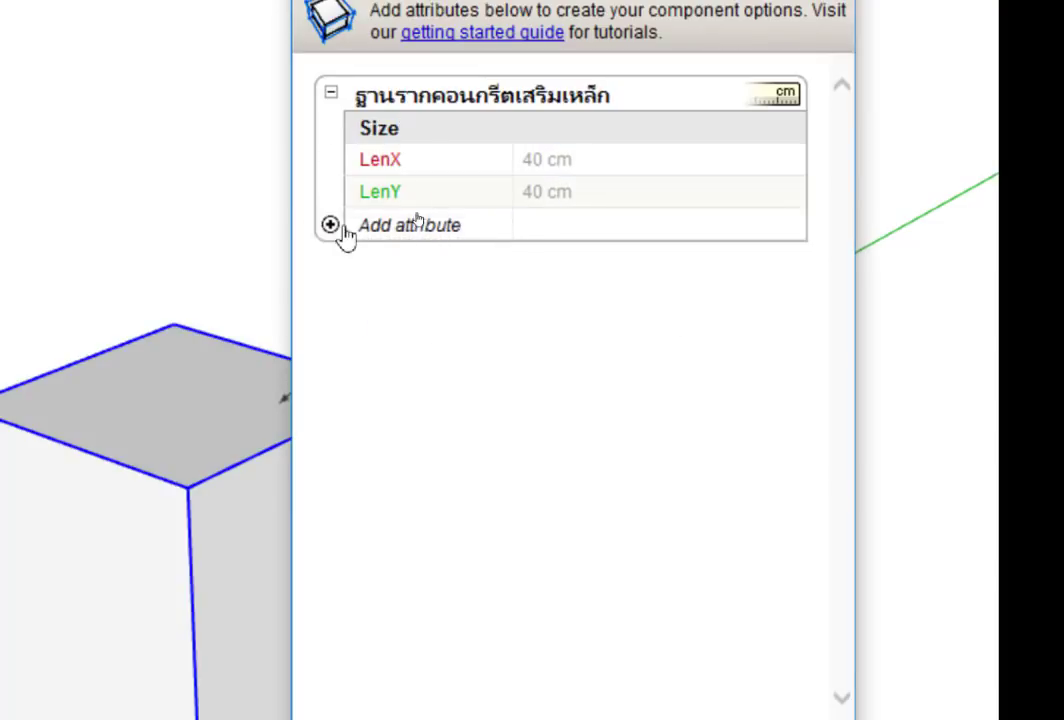
{"action": "left_click", "coordinate": [330, 224]}
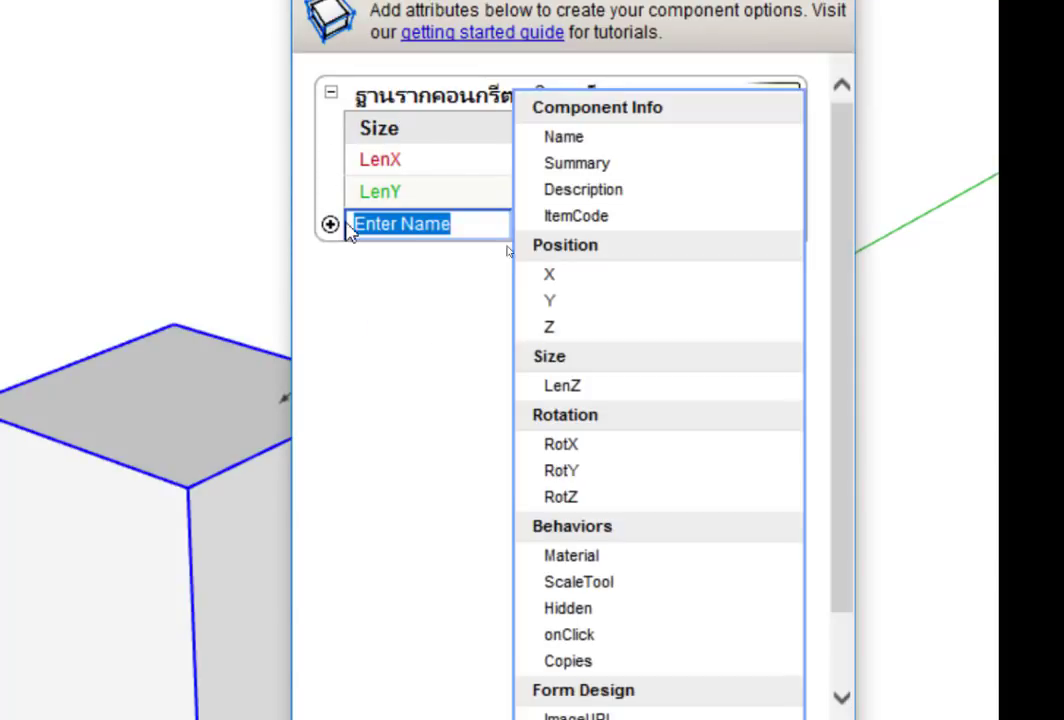
{"action": "left_click", "coordinate": [613, 388]}
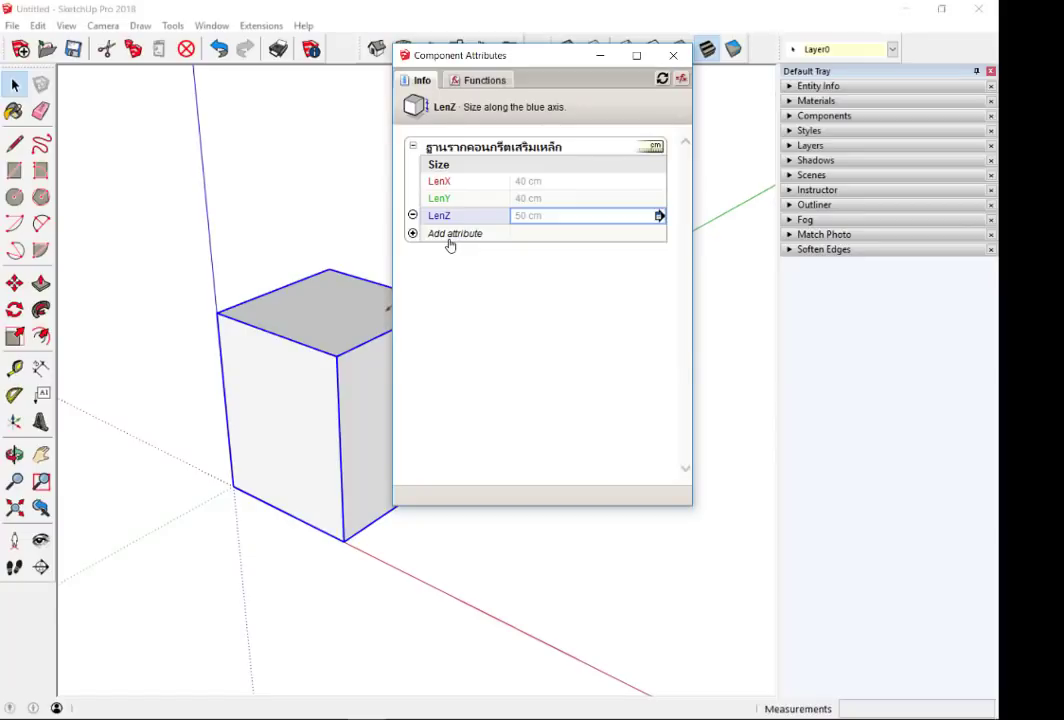
- Move the Component Attributes window beside the footing and shorten it
{"action": "left_click_drag", "start_coordinate": [458, 55], "coordinate": [639, 130]}
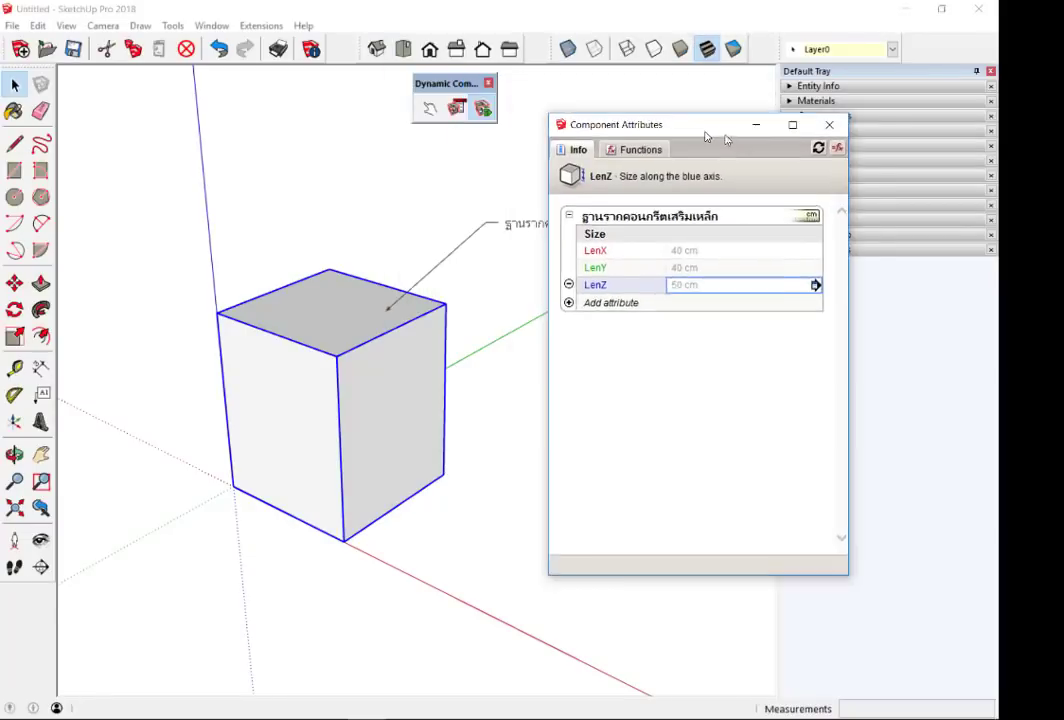
{"action": "left_click_drag", "start_coordinate": [703, 580], "coordinate": [716, 368]}
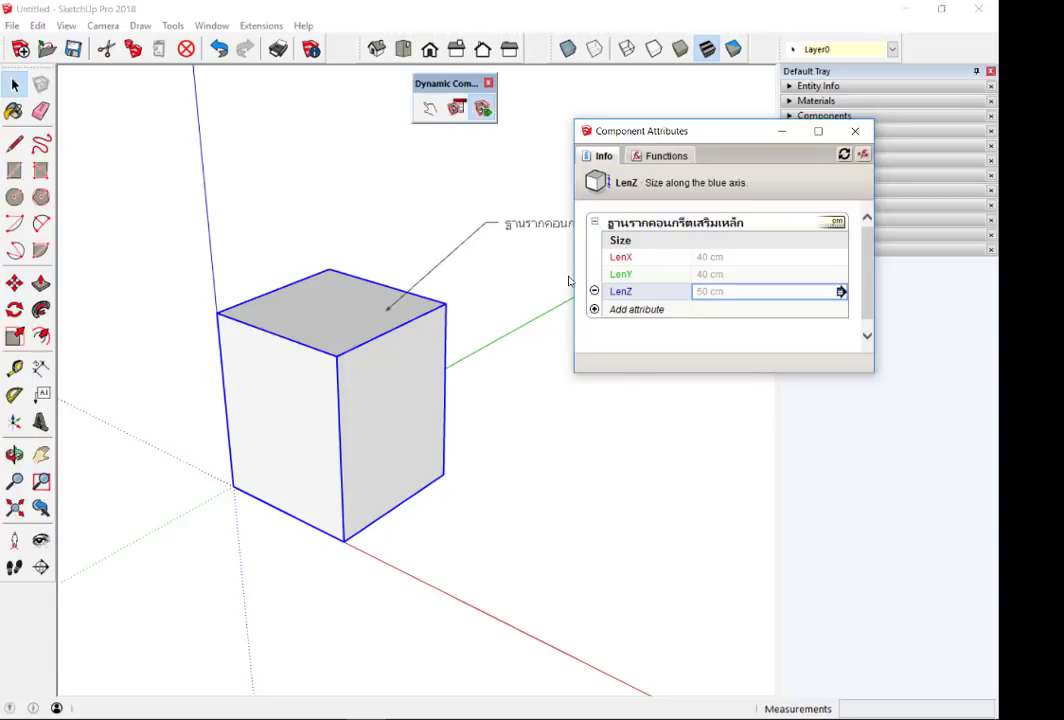
- Change LenZ to 60 cm, then to 40 cm, making the footing a cube
{"action": "left_click", "coordinate": [730, 291]}
{"action": "left_click_drag", "start_coordinate": [720, 291], "coordinate": [689, 292]}
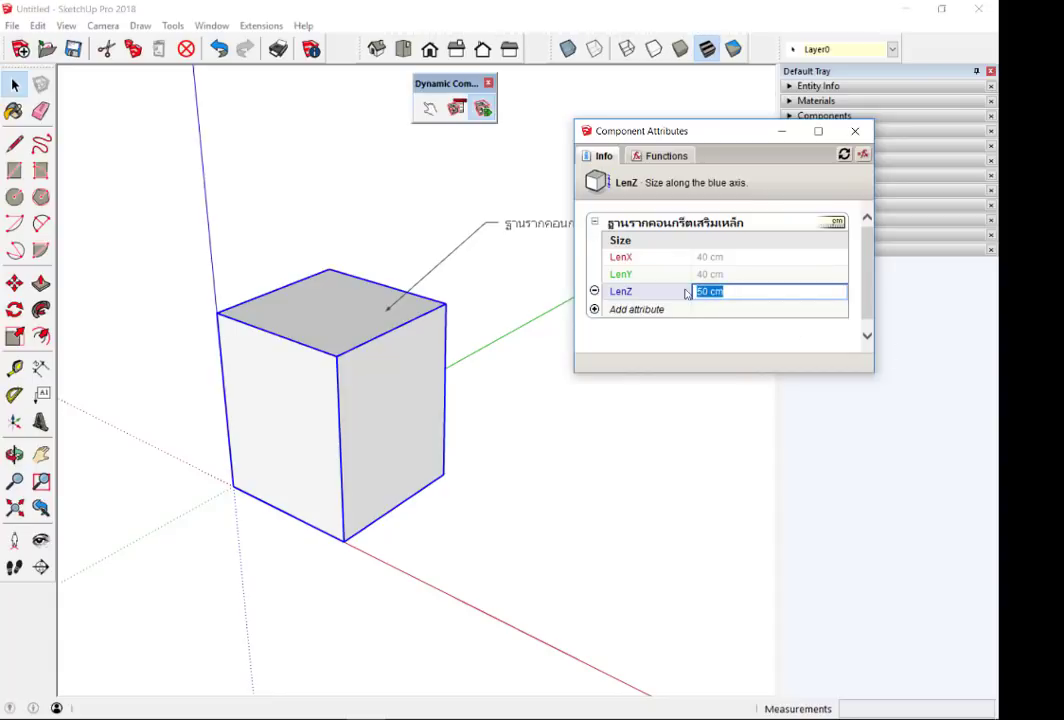
{"action": "type", "text": "60"}
{"action": "key", "text": "Return"}
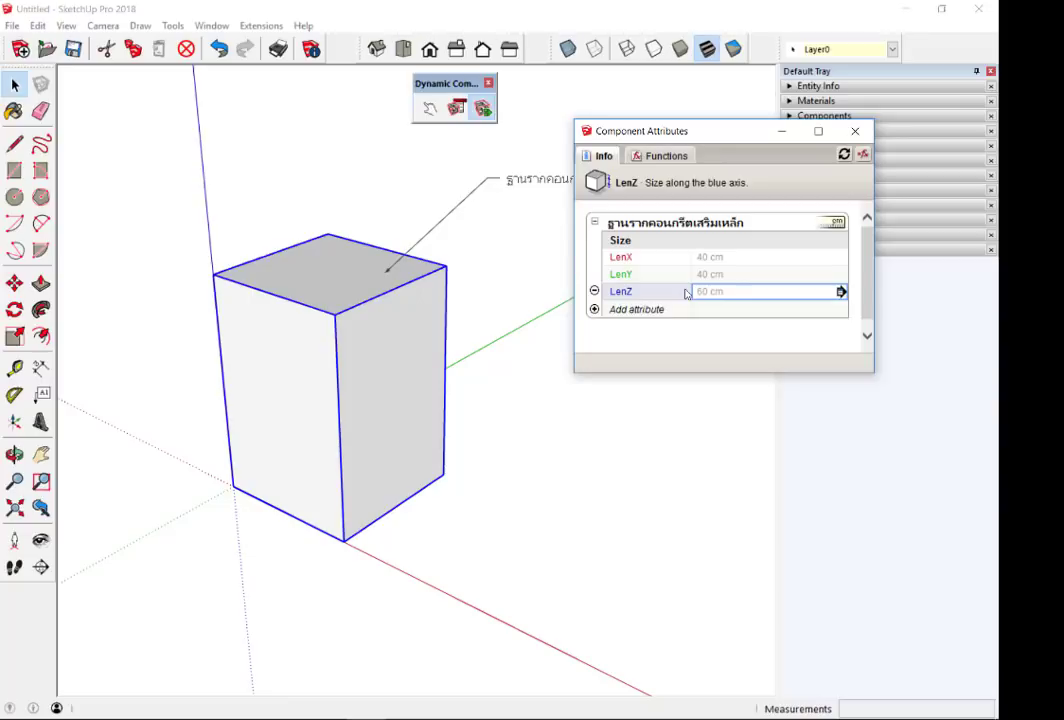
{"action": "left_click", "coordinate": [765, 292]}
{"action": "left_click_drag", "start_coordinate": [765, 291], "coordinate": [693, 290]}
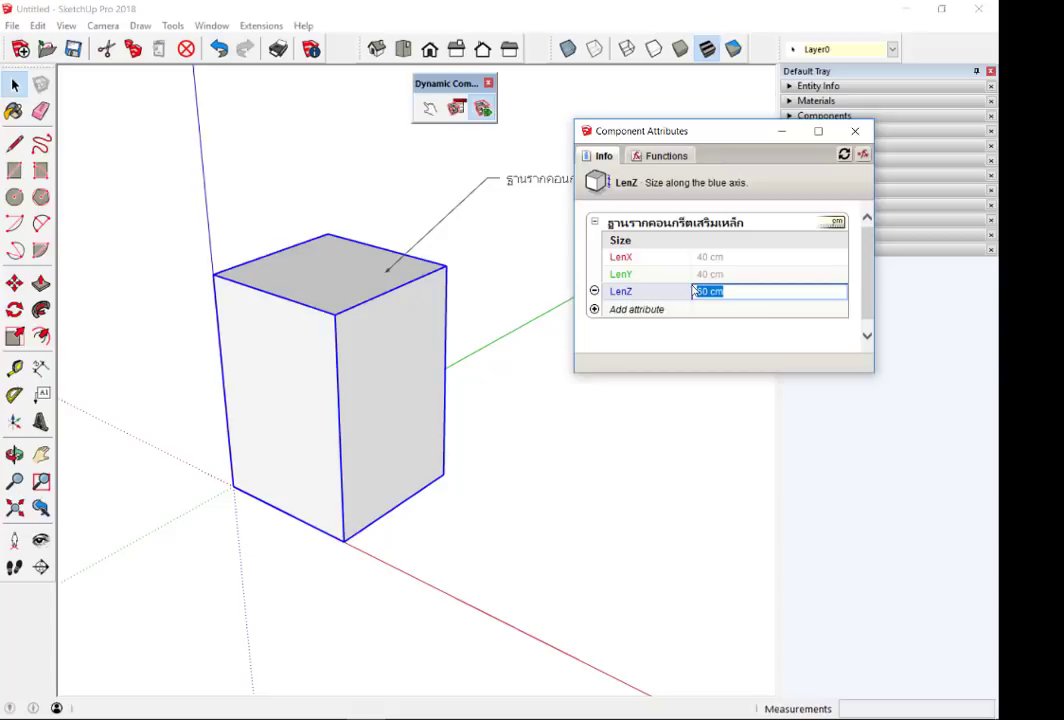
{"action": "type", "text": "40"}
{"action": "key", "text": "Return"}
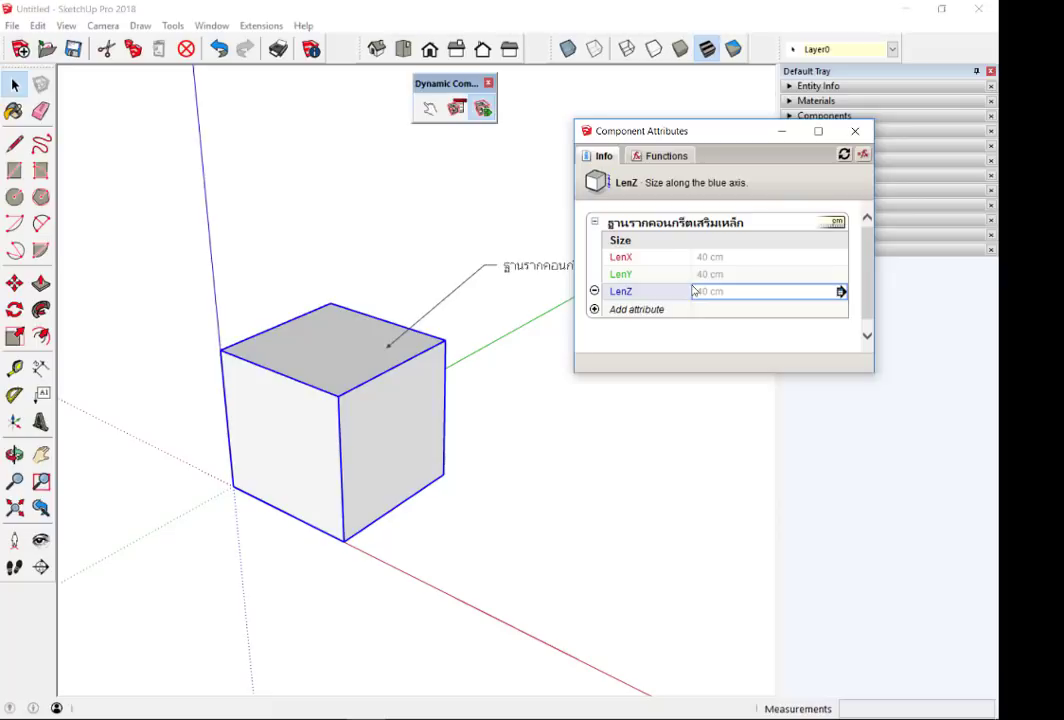
- Set a trial LenX of 20 cm, dismissing the reserved-name warning
{"action": "scroll", "coordinate": [332, 451], "scroll_direction": "down", "scroll_amount": 3}
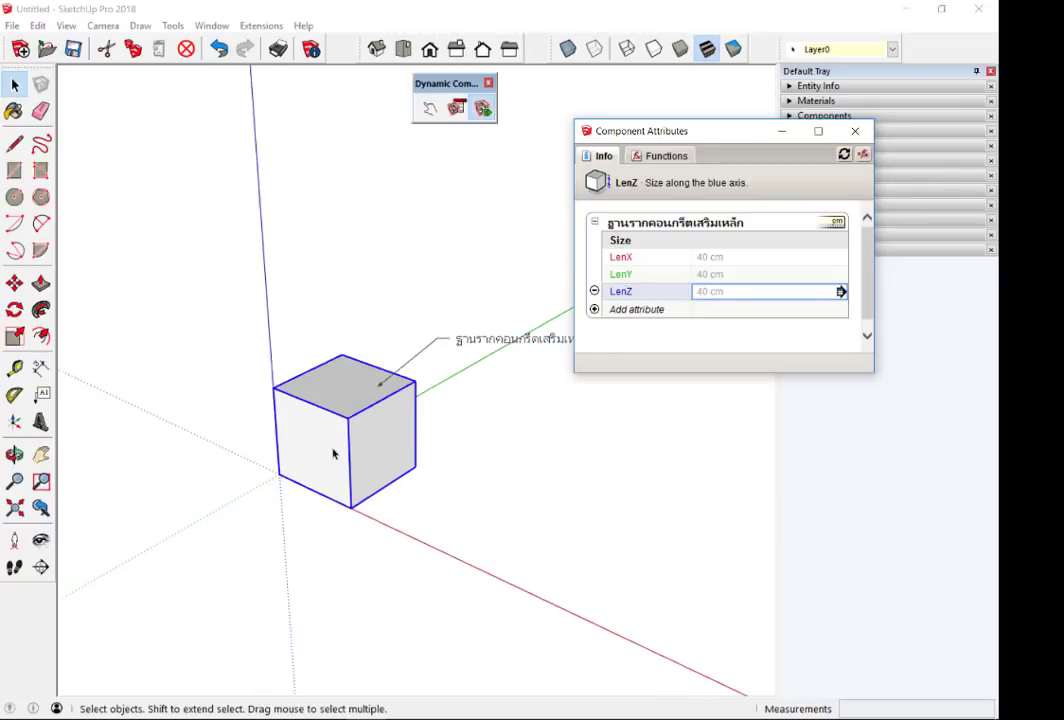
{"action": "scroll", "coordinate": [313, 458], "scroll_direction": "down", "scroll_amount": 3}
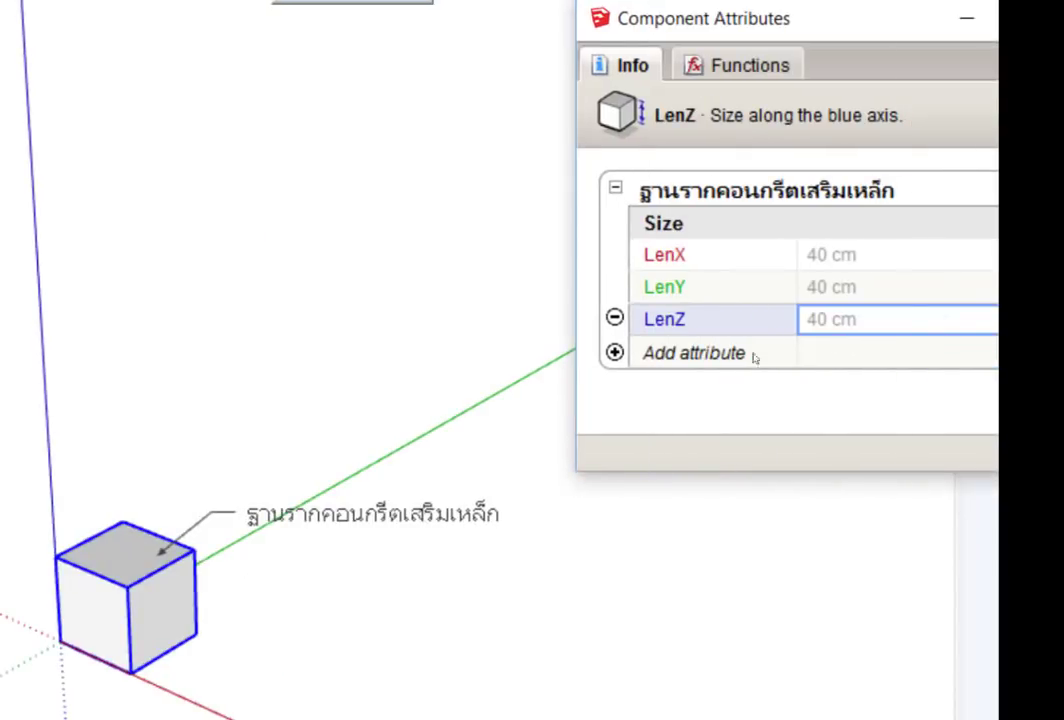
{"action": "left_click", "coordinate": [830, 262]}
{"action": "left_click", "coordinate": [864, 257]}
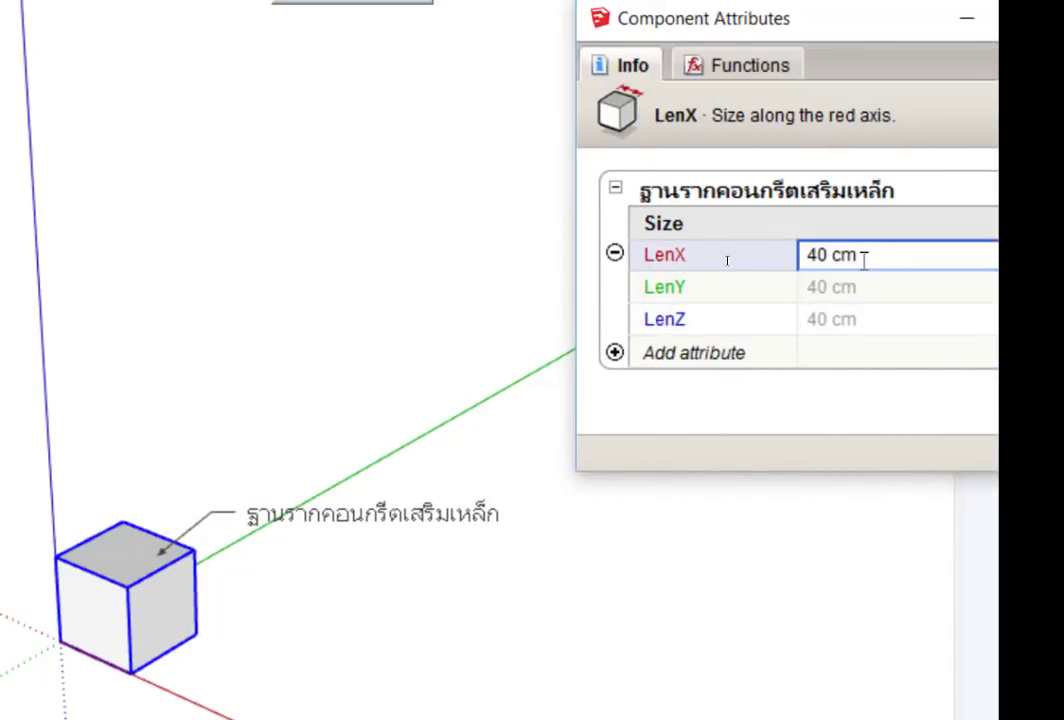
{"action": "left_click", "coordinate": [781, 255]}
{"action": "left_click", "coordinate": [955, 313]}
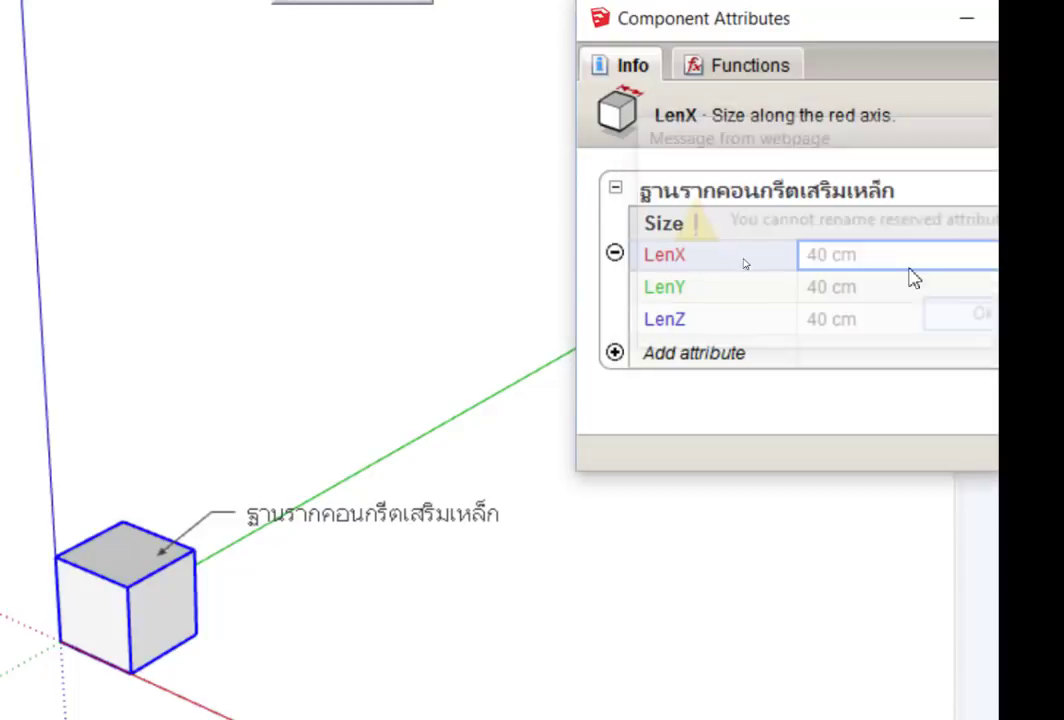
{"action": "left_click_drag", "start_coordinate": [867, 259], "coordinate": [800, 230]}
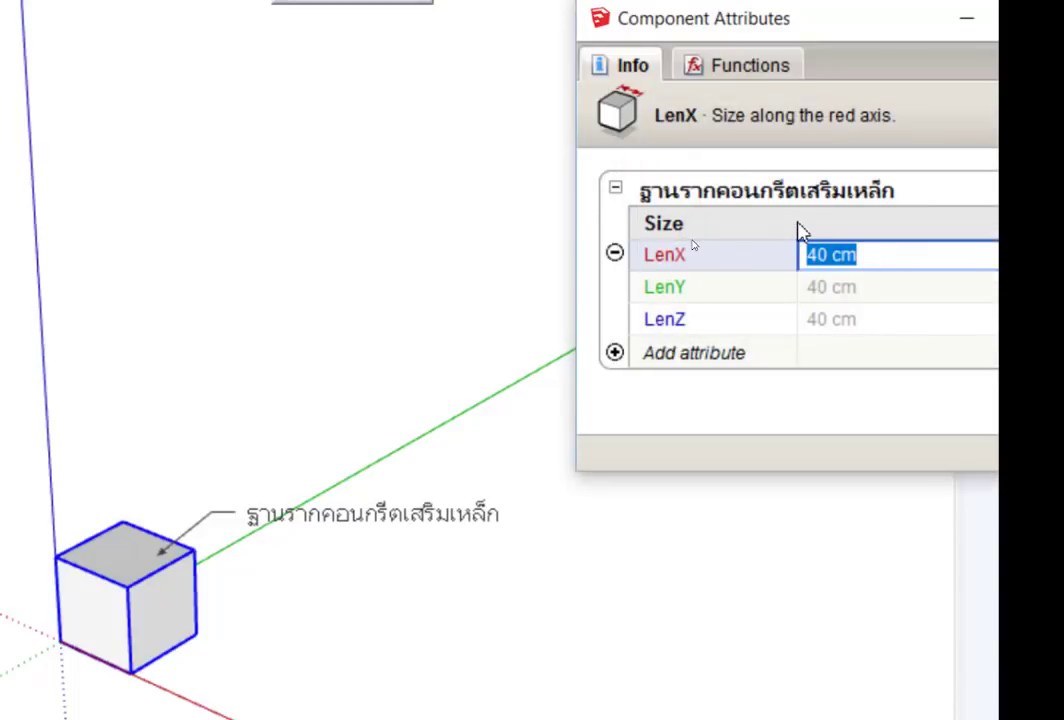
{"action": "type", "text": "20"}
{"action": "key", "text": "Return"}
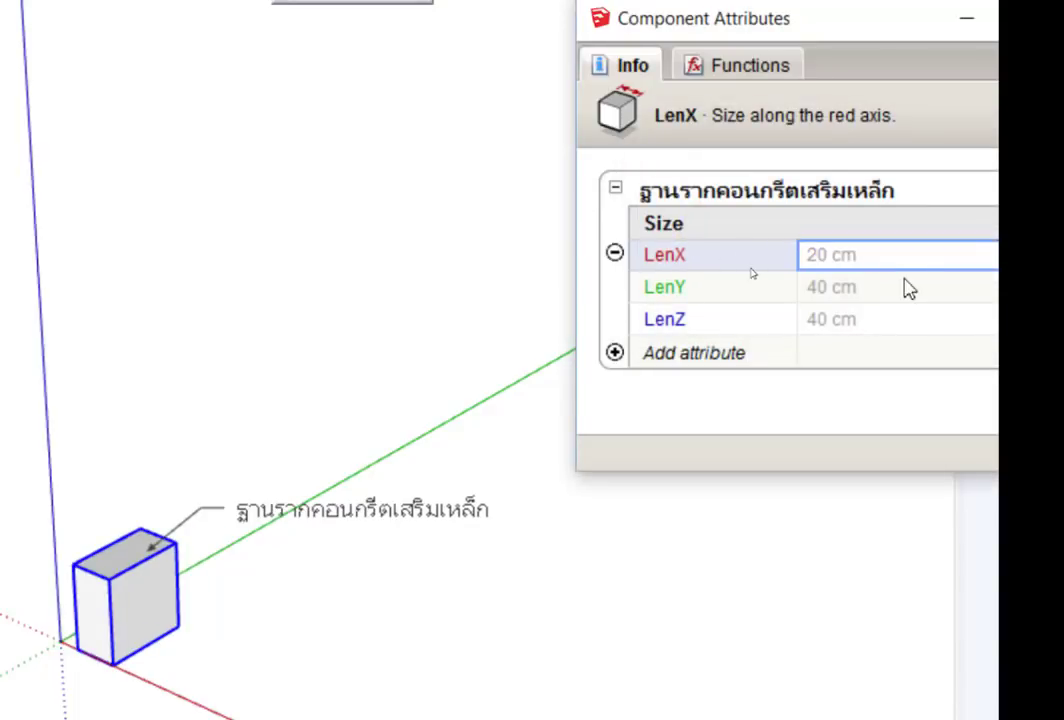
- Set trial values of LenY 20 cm and LenZ 300 cm
{"action": "left_click", "coordinate": [886, 292]}
{"action": "left_click_drag", "start_coordinate": [872, 289], "coordinate": [770, 275]}
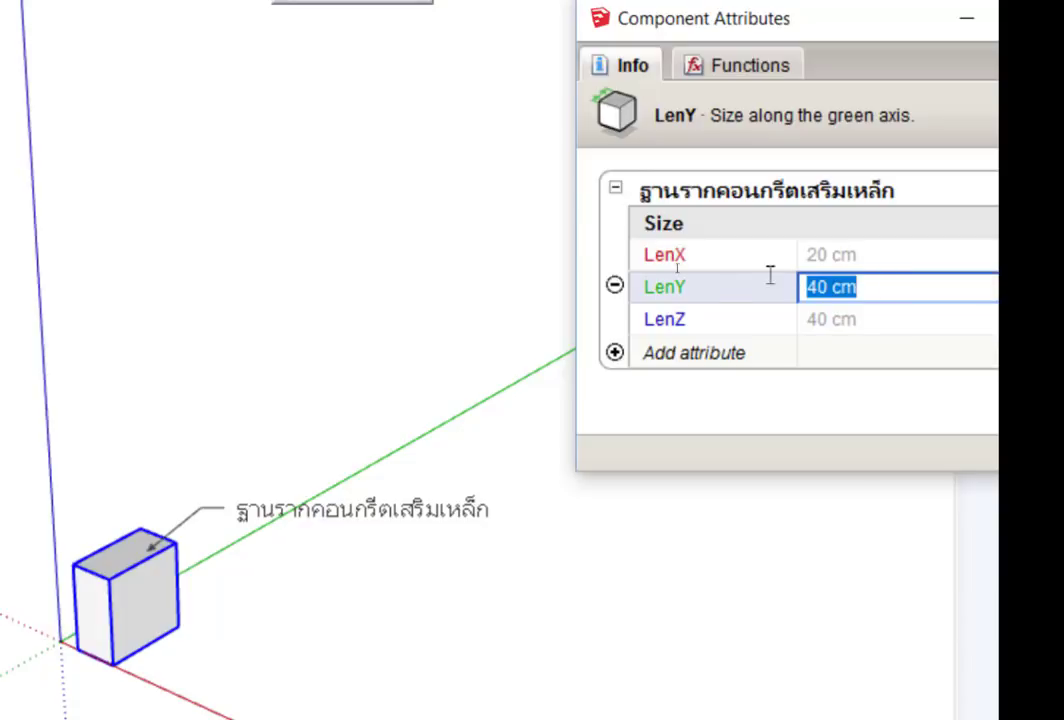
{"action": "type", "text": "20"}
{"action": "key", "text": "Return"}
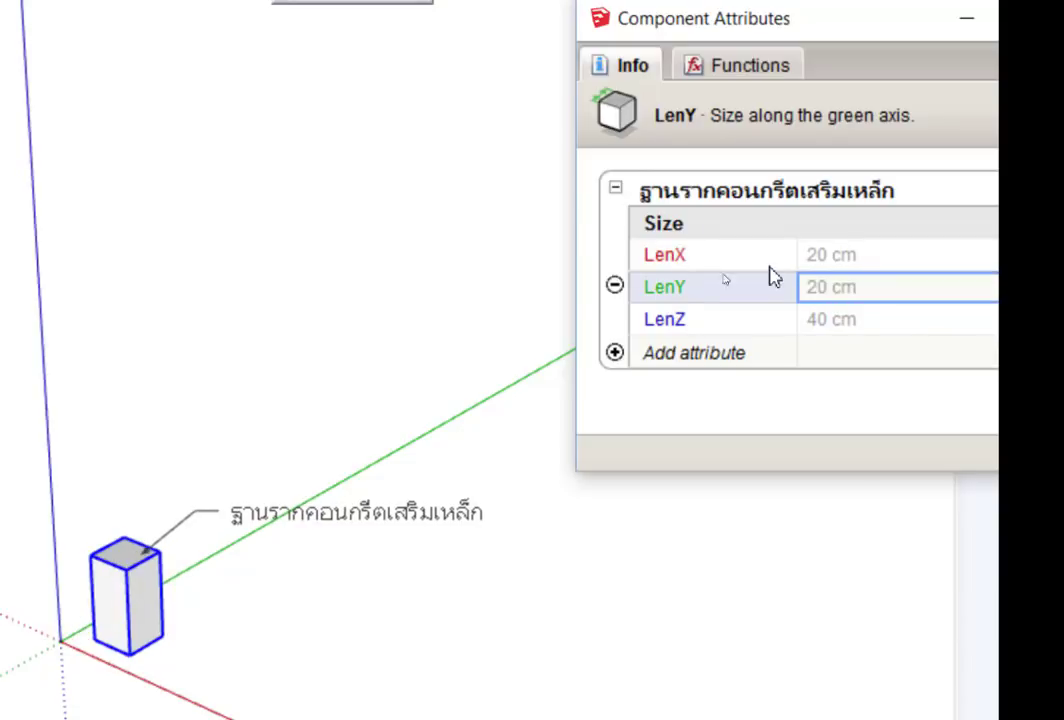
{"action": "left_click", "coordinate": [914, 322]}
{"action": "left_click", "coordinate": [881, 323]}
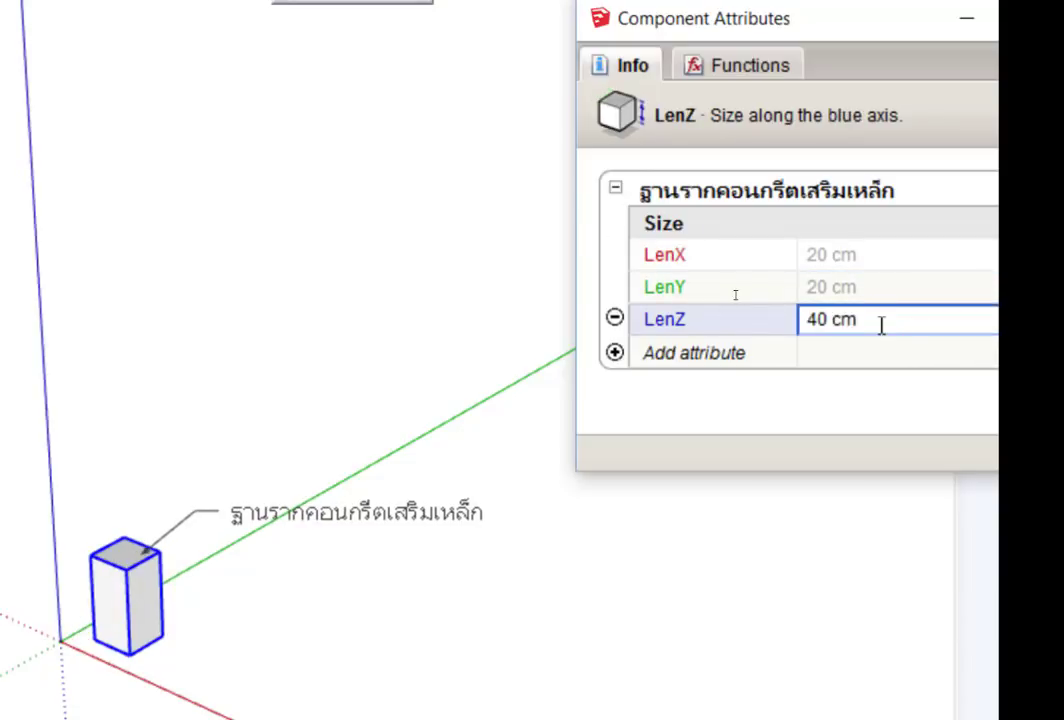
{"action": "left_click_drag", "start_coordinate": [848, 319], "coordinate": [784, 295]}
{"action": "type", "text": "300"}
{"action": "key", "text": "Return"}
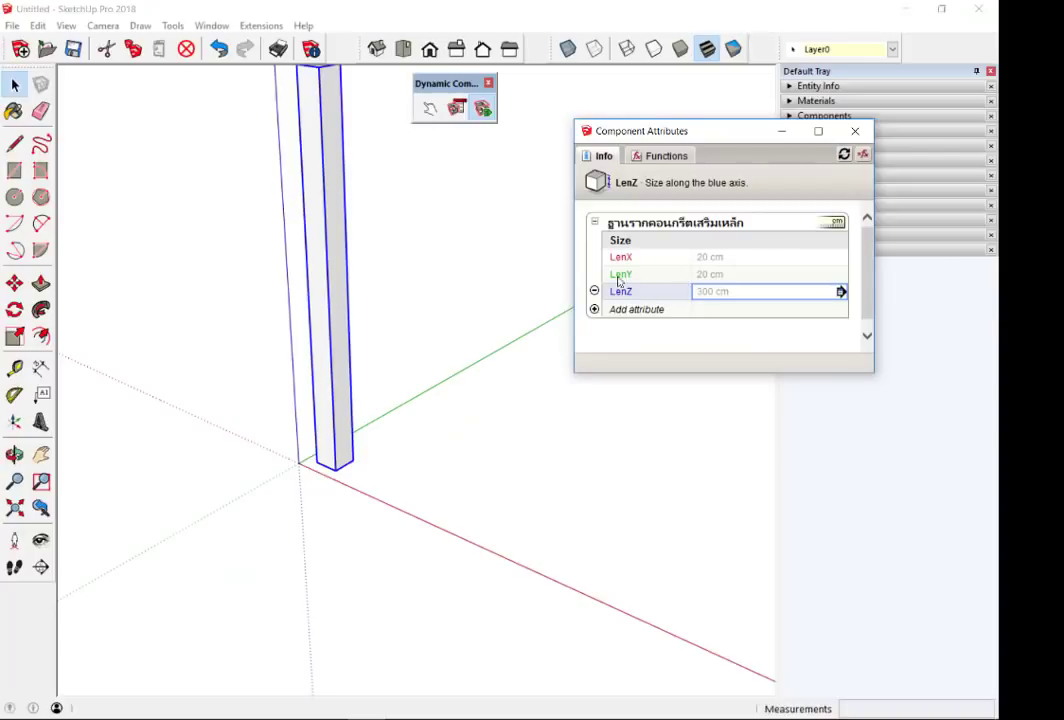
- Deselect and reselect the footing to refresh its attributes
{"action": "left_click", "coordinate": [325, 437]}
{"action": "scroll", "coordinate": [333, 445], "scroll_direction": "down", "scroll_amount": 3}
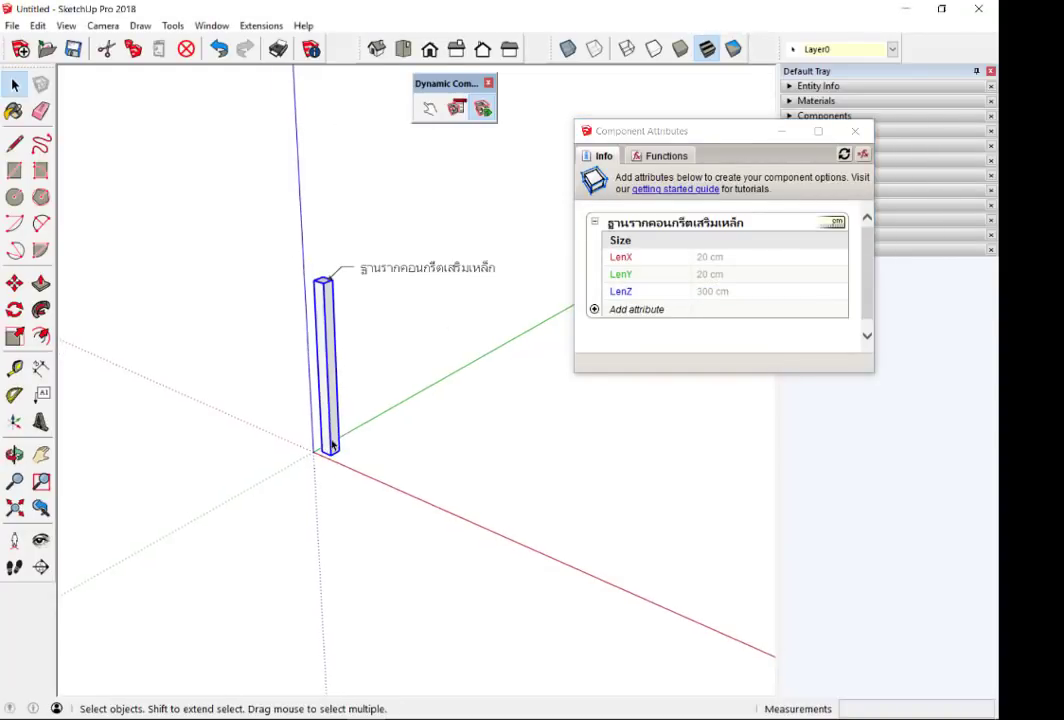
{"action": "scroll", "coordinate": [338, 390], "scroll_direction": "up", "scroll_amount": 2}
{"action": "left_click", "coordinate": [340, 378]}
{"action": "left_click", "coordinate": [322, 330]}
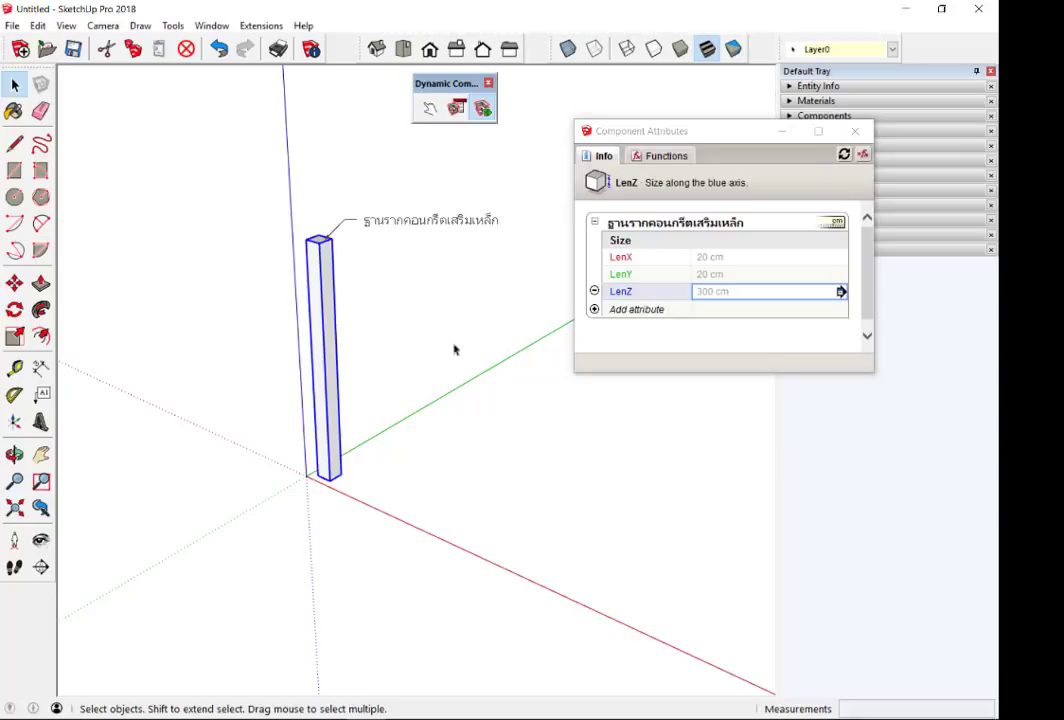
- Set the footing to LenX 40 cm, LenY 40 cm and LenZ 50 cm
{"action": "left_click", "coordinate": [728, 258]}
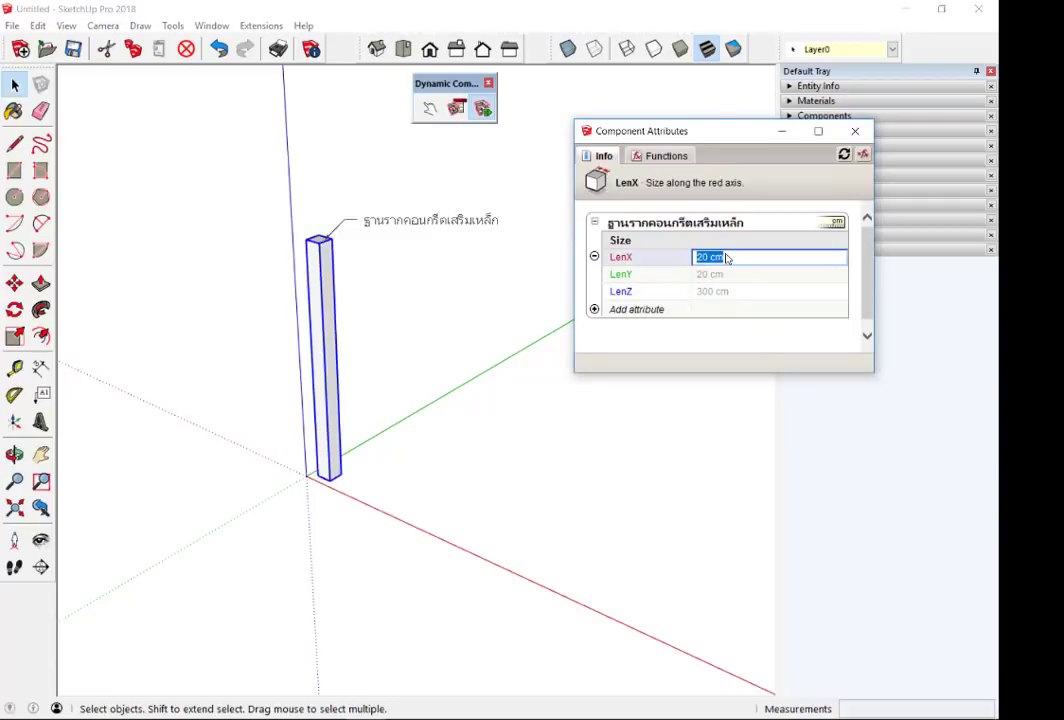
{"action": "type", "text": "40"}
{"action": "key", "text": "Return"}
{"action": "left_click", "coordinate": [733, 272]}
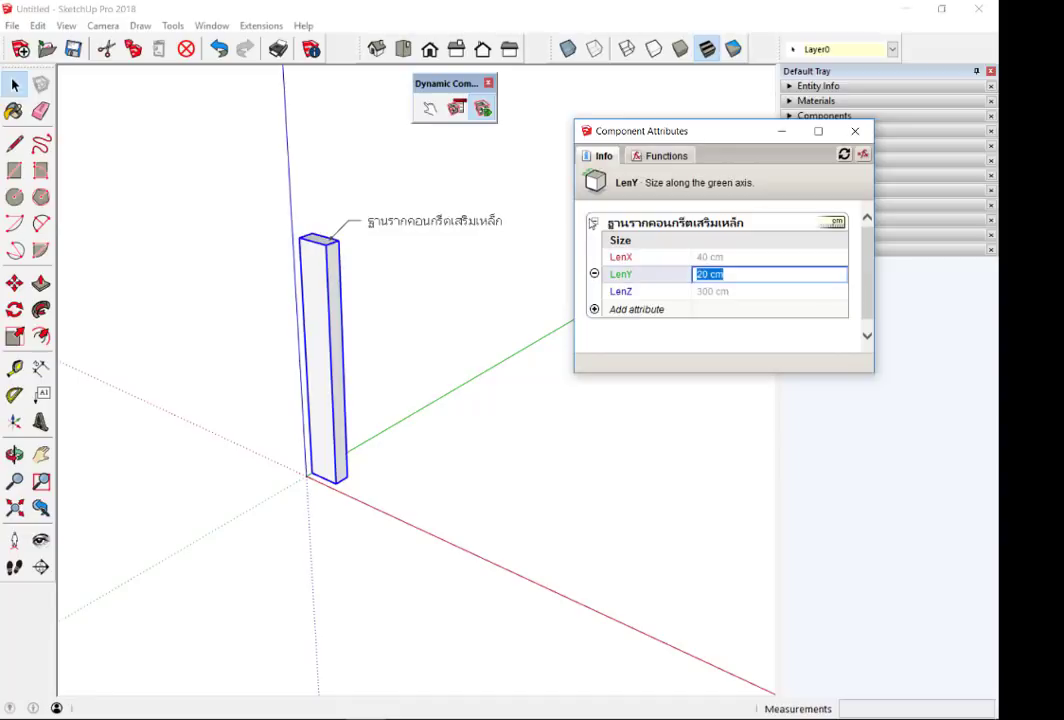
{"action": "type", "text": "40"}
{"action": "key", "text": "Return"}
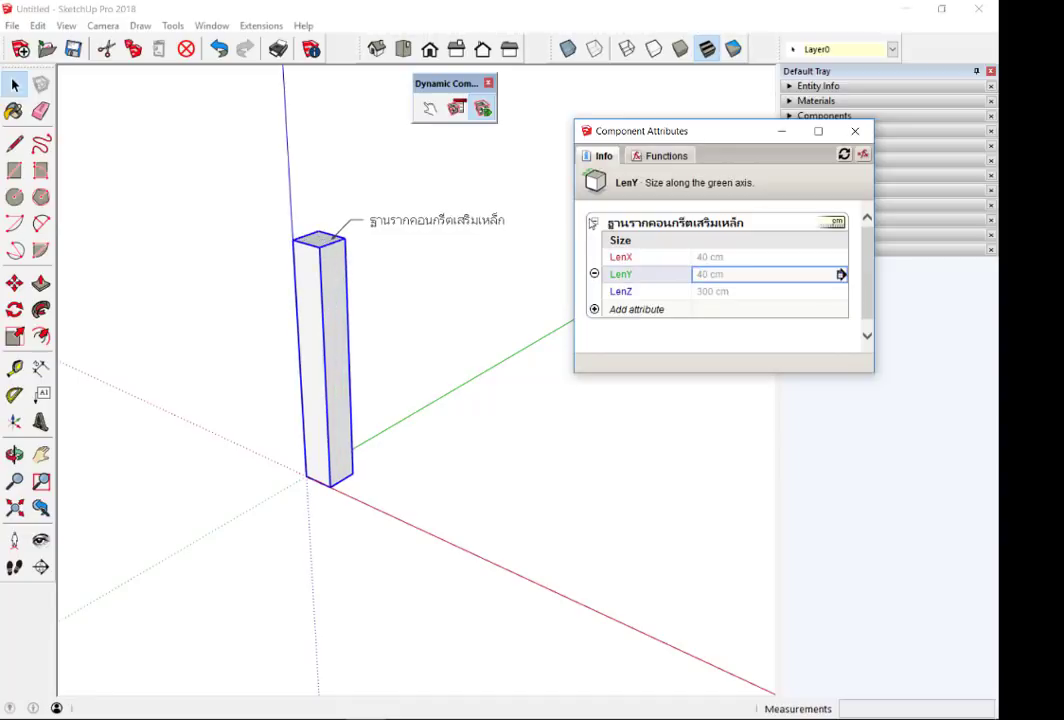
{"action": "left_click", "coordinate": [748, 292]}
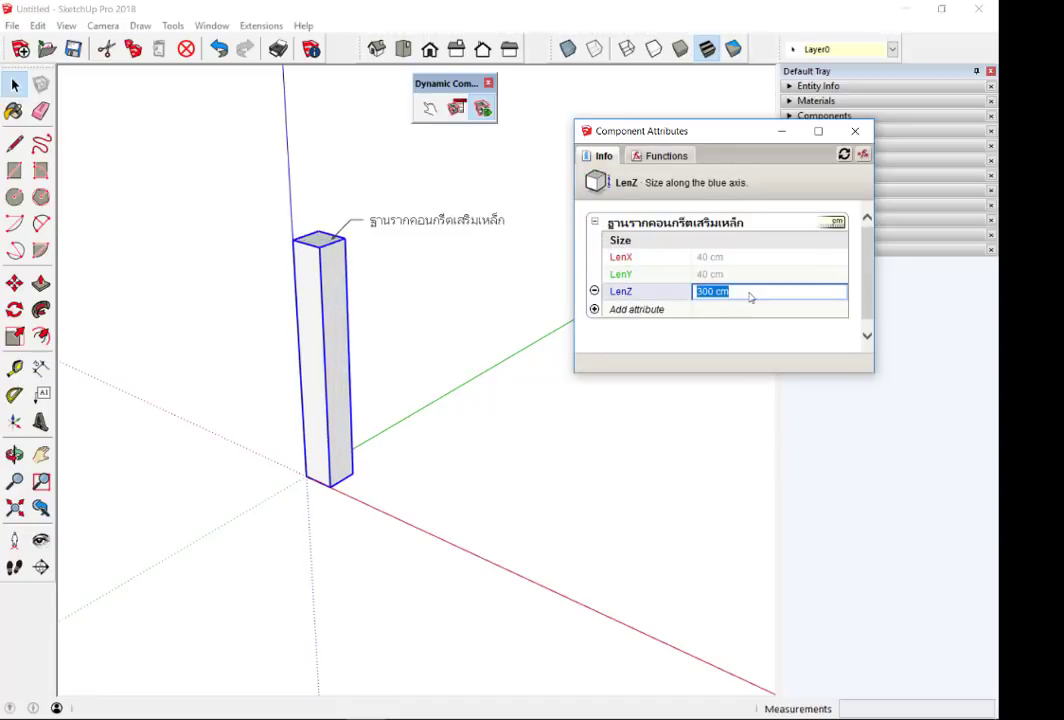
{"action": "type", "text": "50"}
{"action": "key", "text": "Return"}
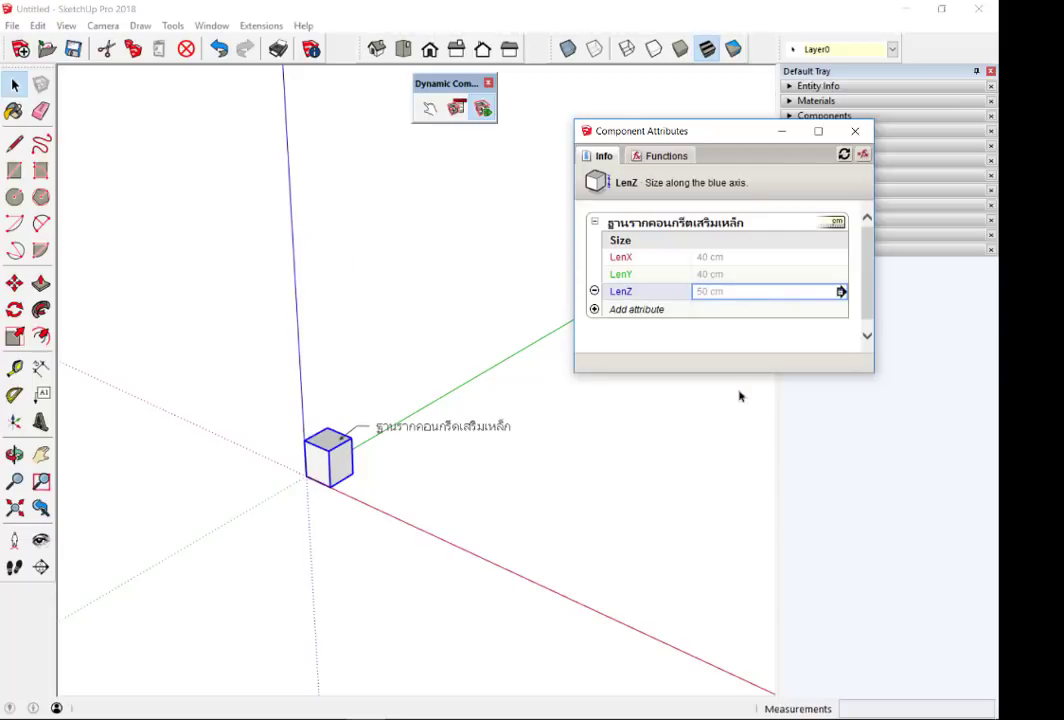
{"action": "left_click", "coordinate": [356, 461]}
{"action": "scroll", "coordinate": [323, 465], "scroll_direction": "up", "scroll_amount": 2}
{"action": "scroll", "coordinate": [330, 466], "scroll_direction": "up", "scroll_amount": 1}
{"action": "left_click", "coordinate": [332, 467]}
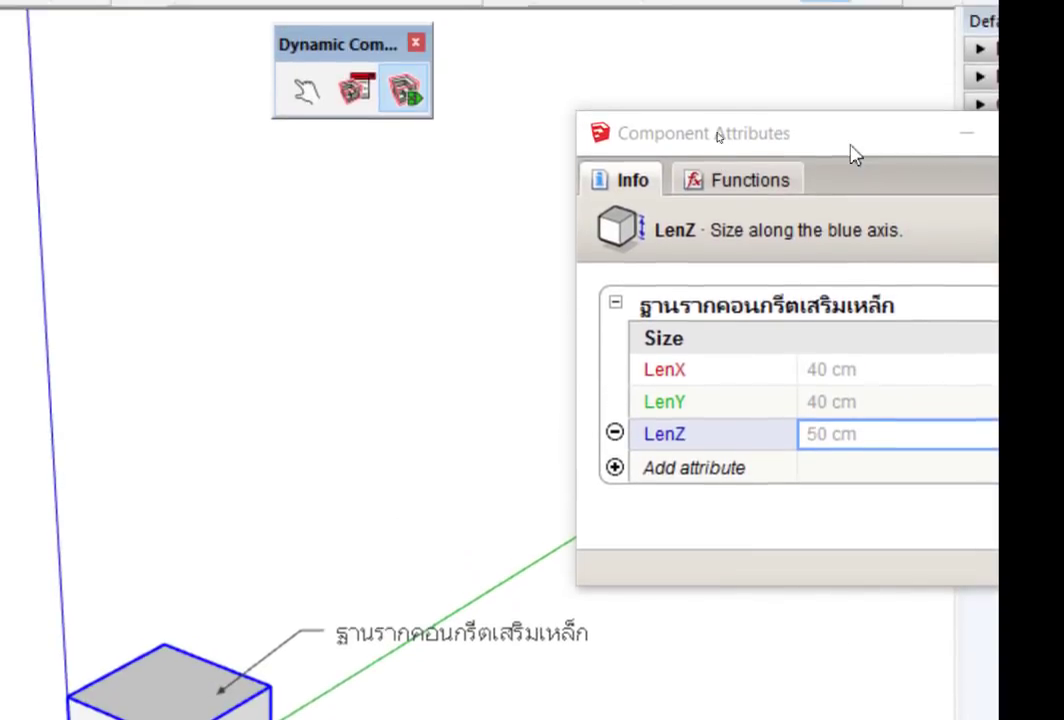
{"action": "left_click_drag", "start_coordinate": [850, 152], "coordinate": [645, 135]}
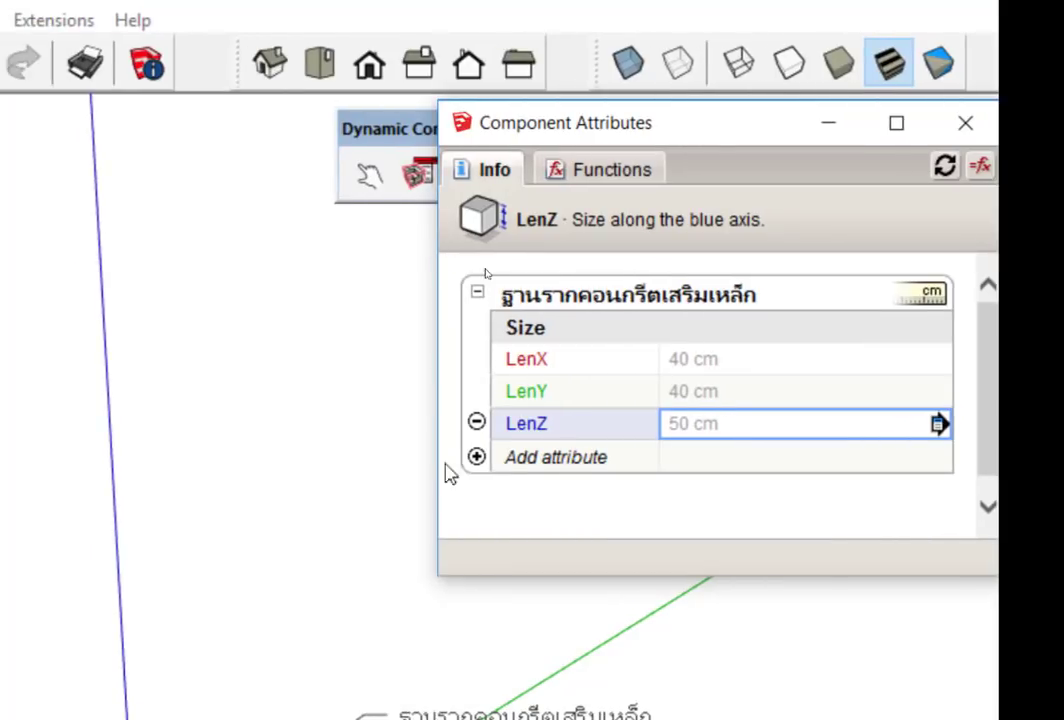
{"action": "left_click", "coordinate": [476, 457]}
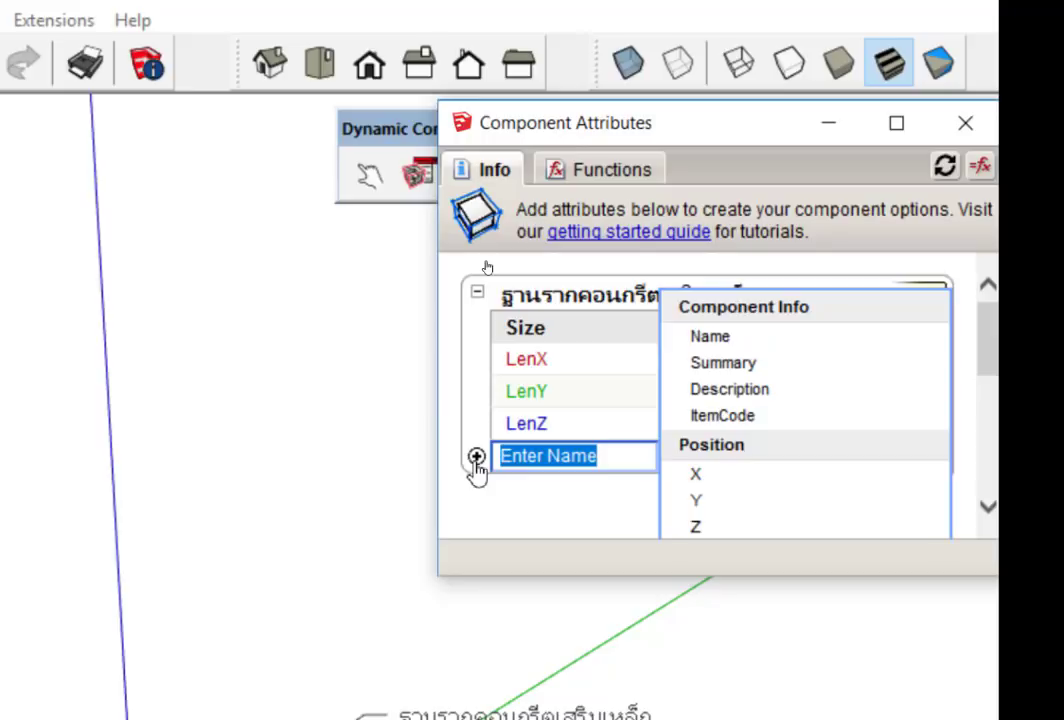
{"action": "type", "text": "V"}
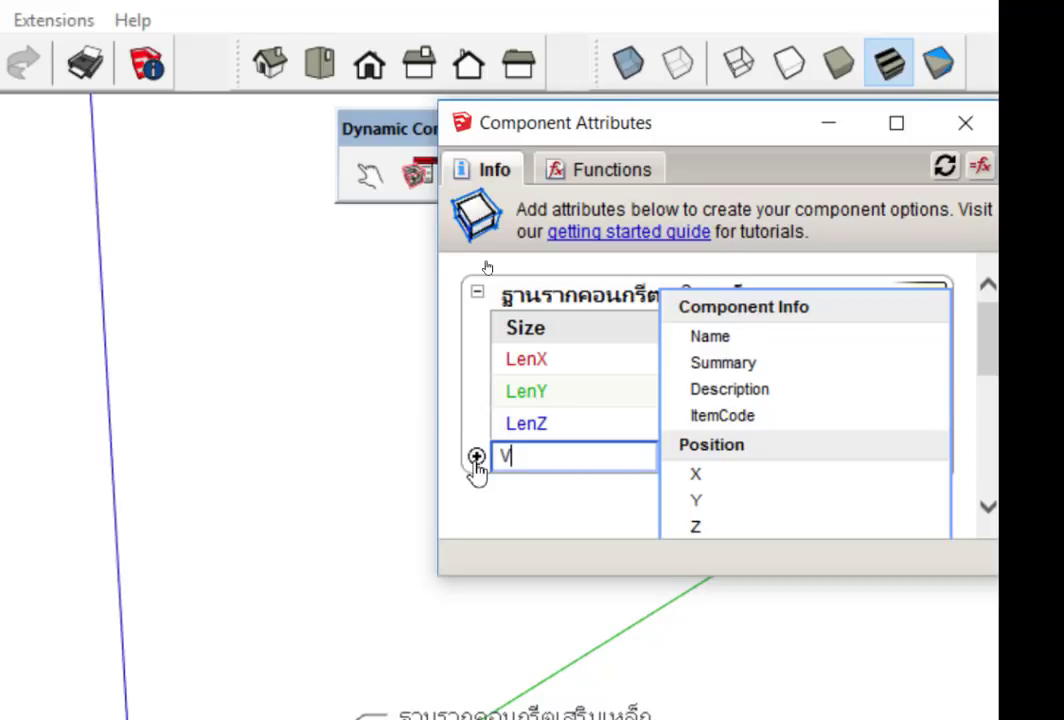
{"action": "type", "text": "_"}
{"action": "type", "text": "m3"}
{"action": "key", "text": "Return"}
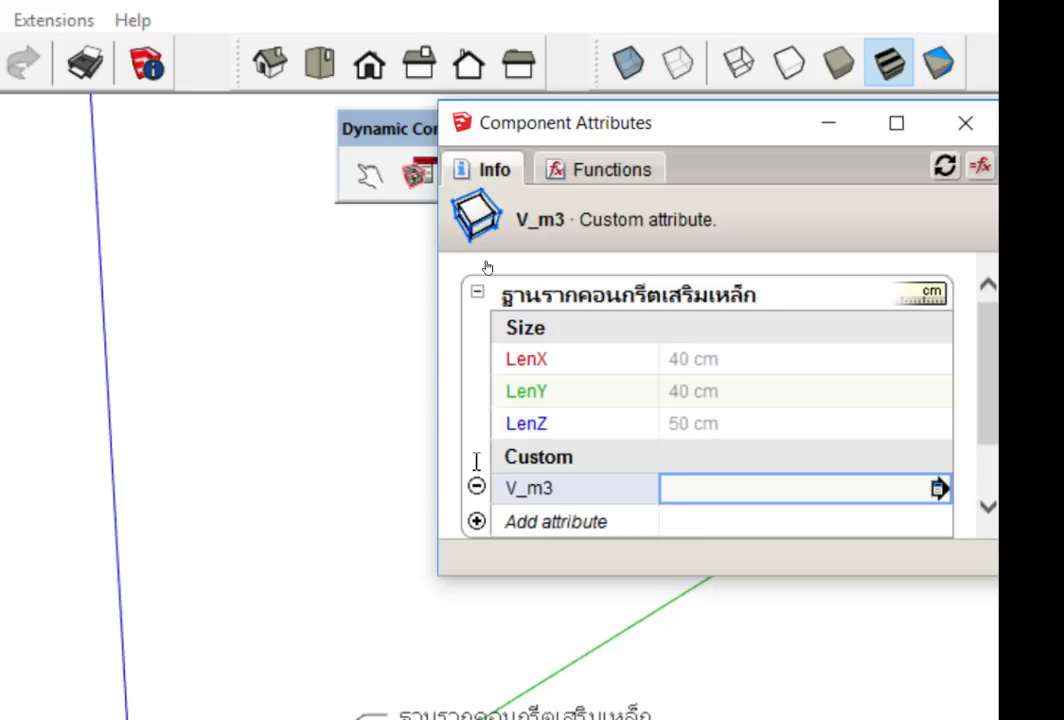
{"action": "double_click", "coordinate": [565, 489]}
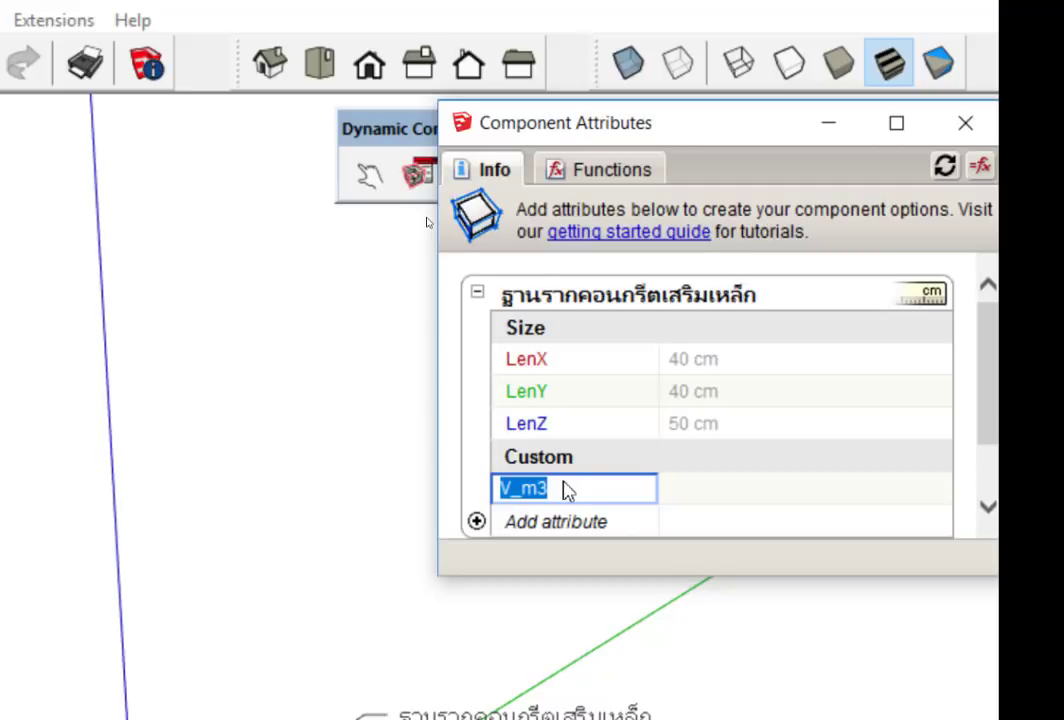
{"action": "key", "text": "End"}
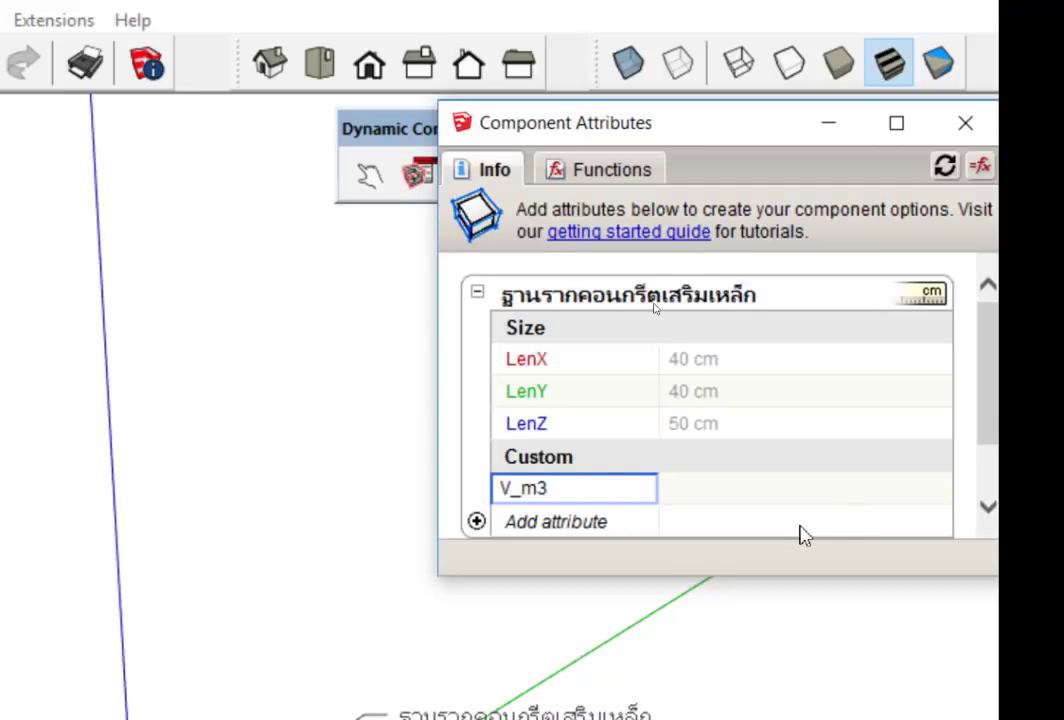
{"action": "key", "text": "Return"}
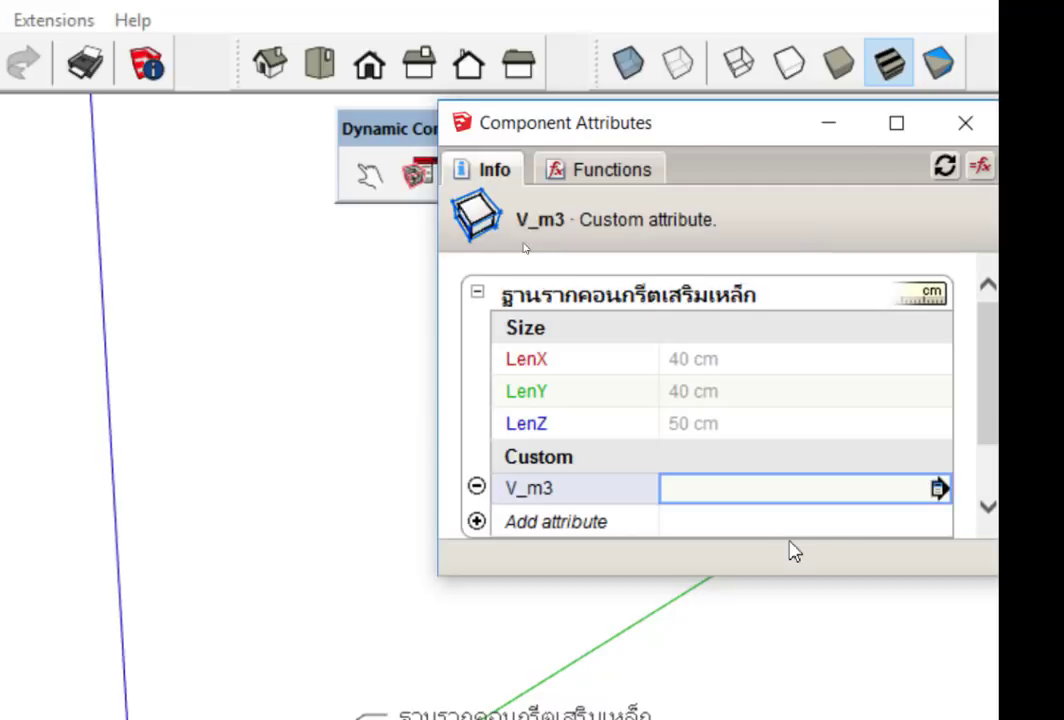
{"action": "left_click", "coordinate": [476, 487]}
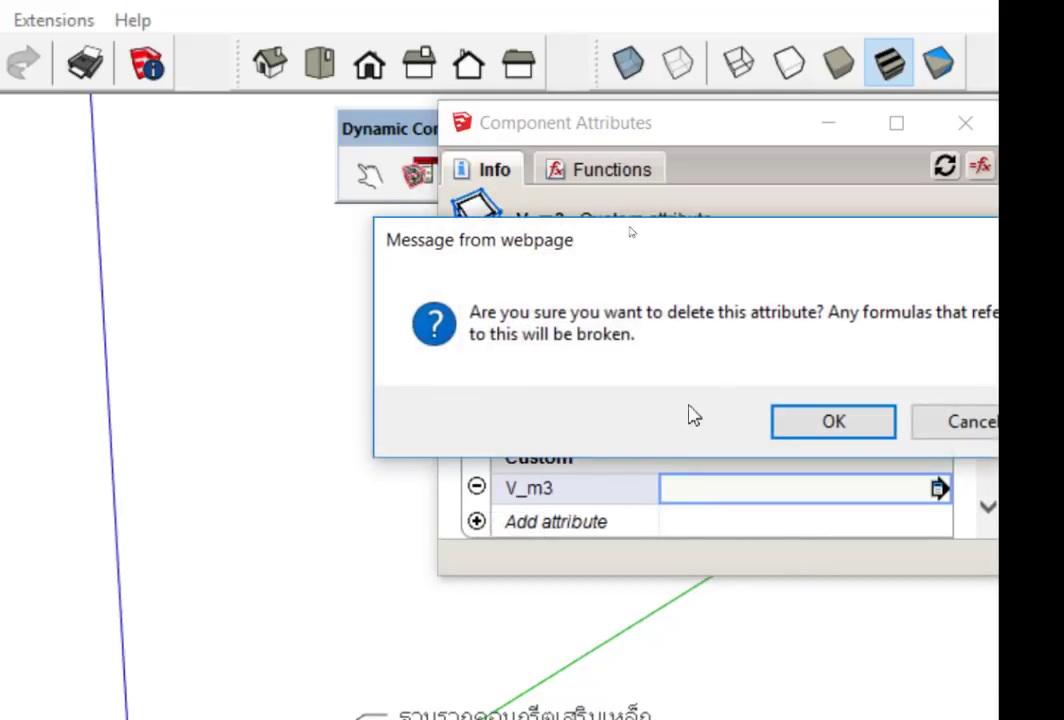
{"action": "left_click", "coordinate": [810, 421]}
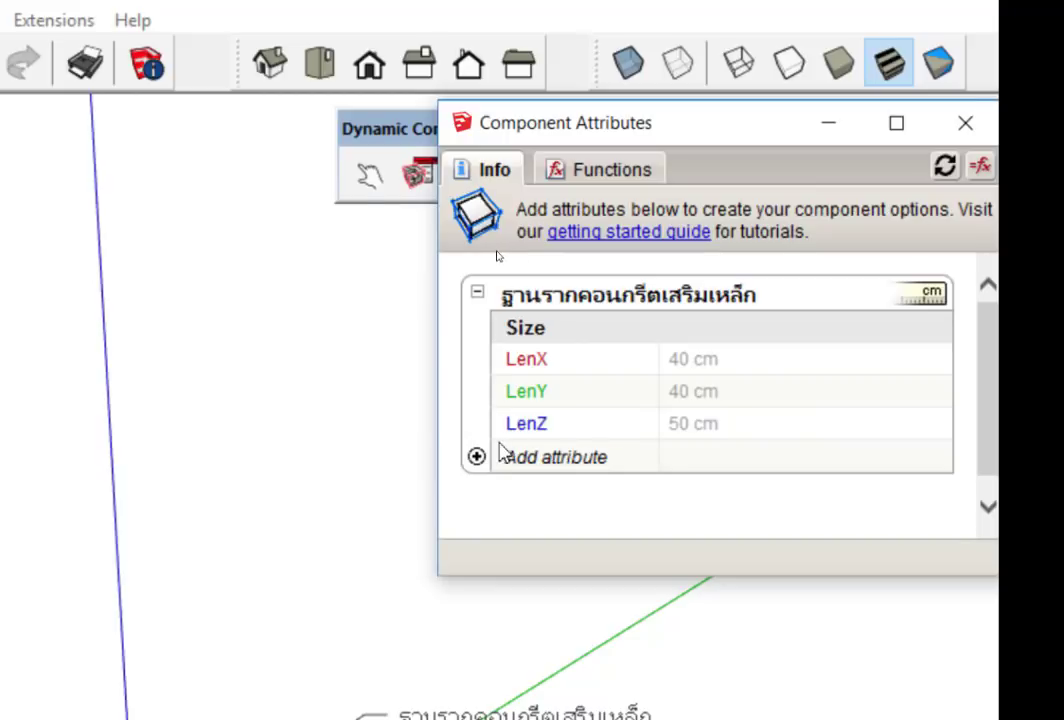
- Add a custom attribute named V_m3 to the footing
{"action": "left_click", "coordinate": [476, 458]}
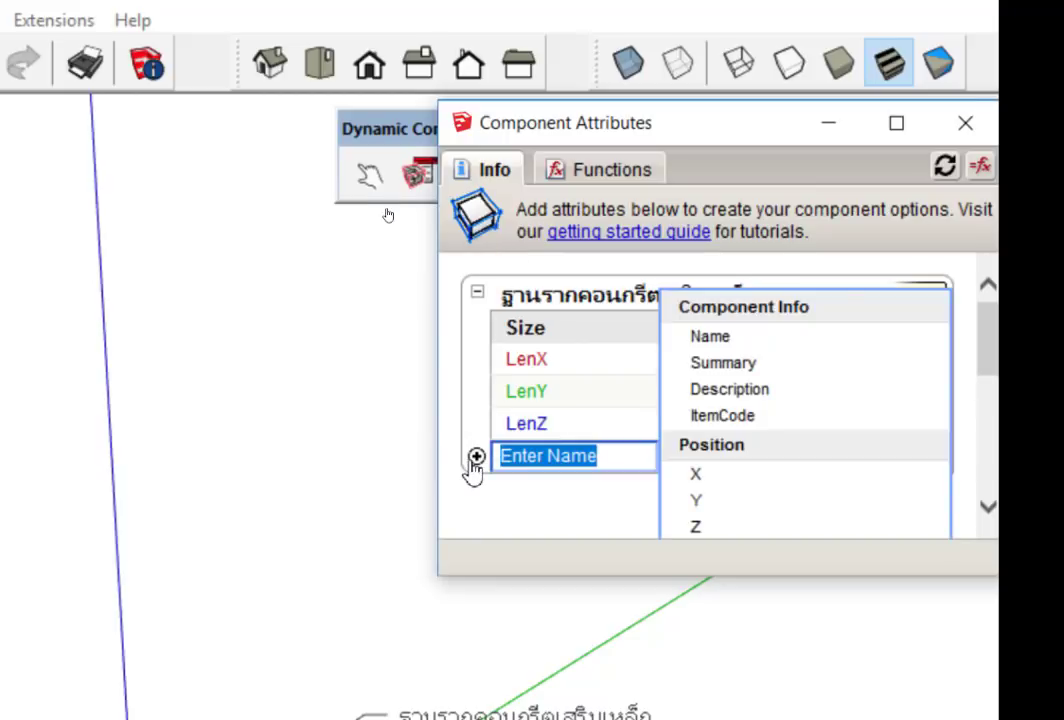
{"action": "type", "text": "V"}
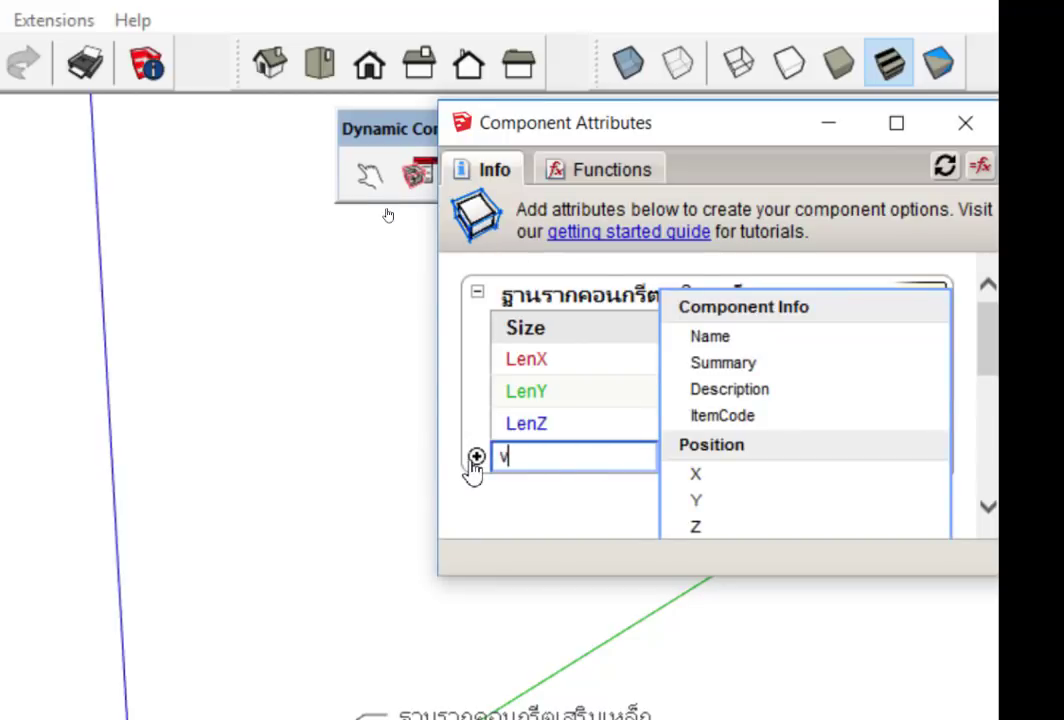
{"action": "key", "text": "BackSpace"}
{"action": "type", "text": "V_m"}
{"action": "type", "text": "3"}
{"action": "key", "text": "Return"}
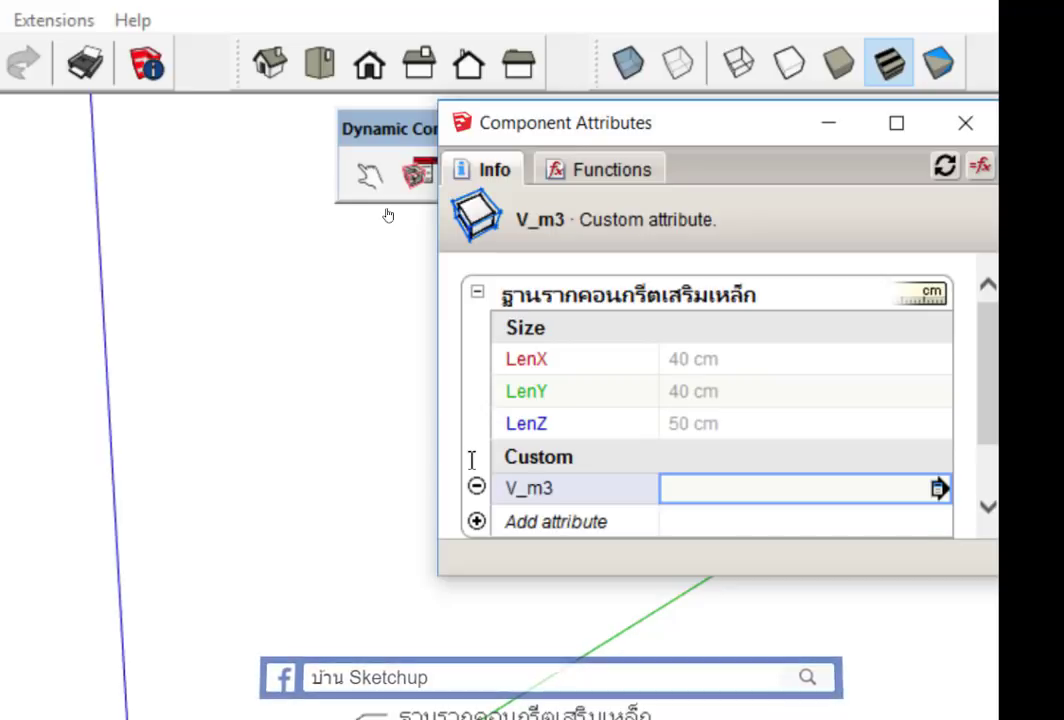
- Try the formula =LenX*LenY*LenZ/100/100/100 in V_m3, then erase it
{"action": "left_click", "coordinate": [679, 488]}
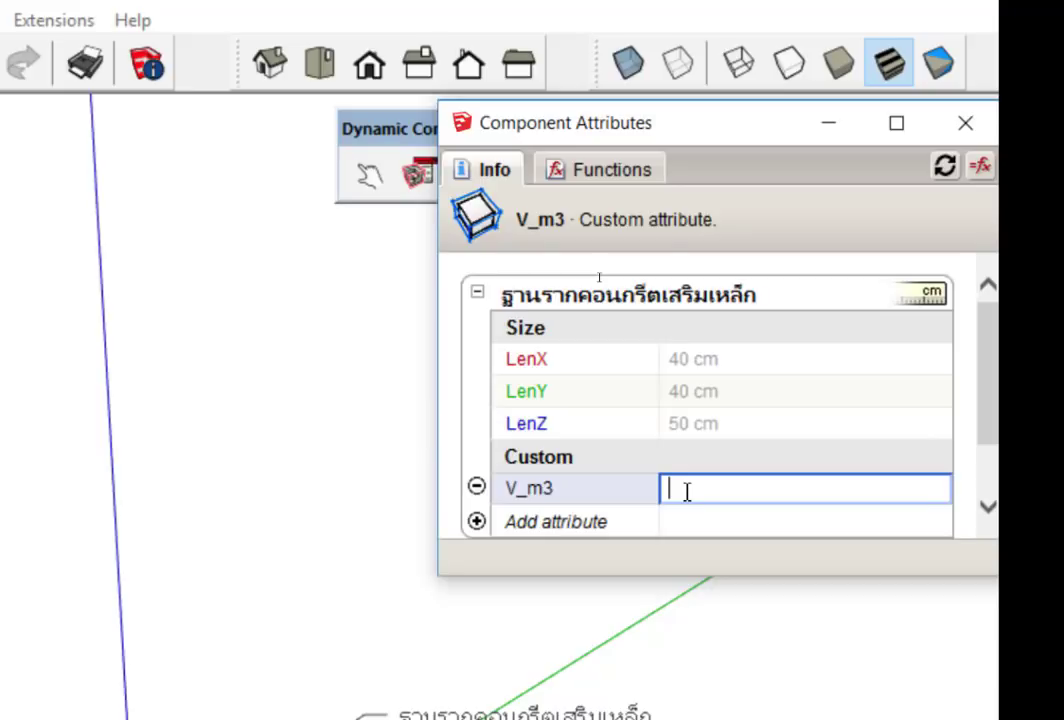
{"action": "type", "text": "="}
{"action": "left_click", "coordinate": [527, 362]}
{"action": "type", "text": "*"}
{"action": "left_click", "coordinate": [527, 400]}
{"action": "type", "text": "*"}
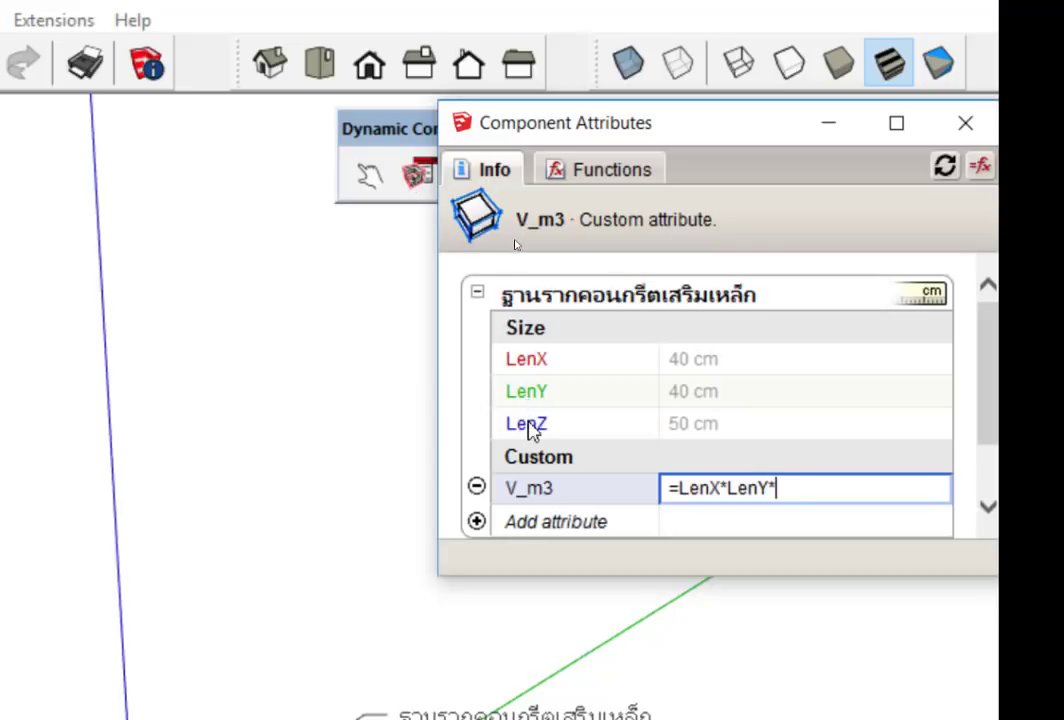
{"action": "left_click", "coordinate": [531, 428]}
{"action": "type", "text": "/100"}
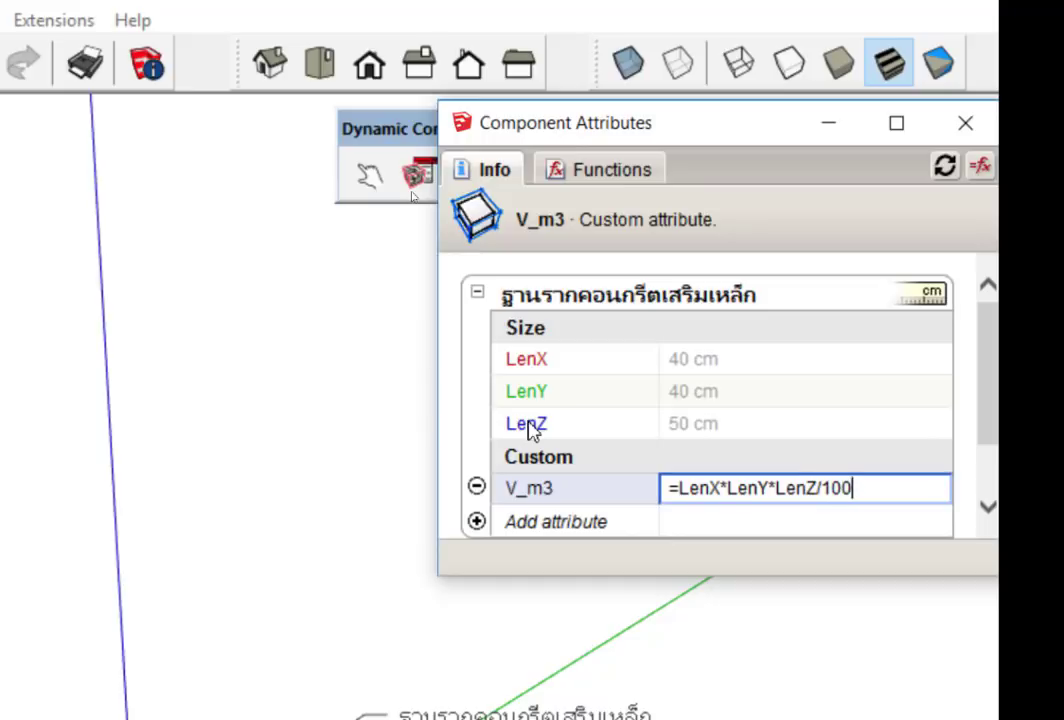
{"action": "type", "text": "/100/100"}
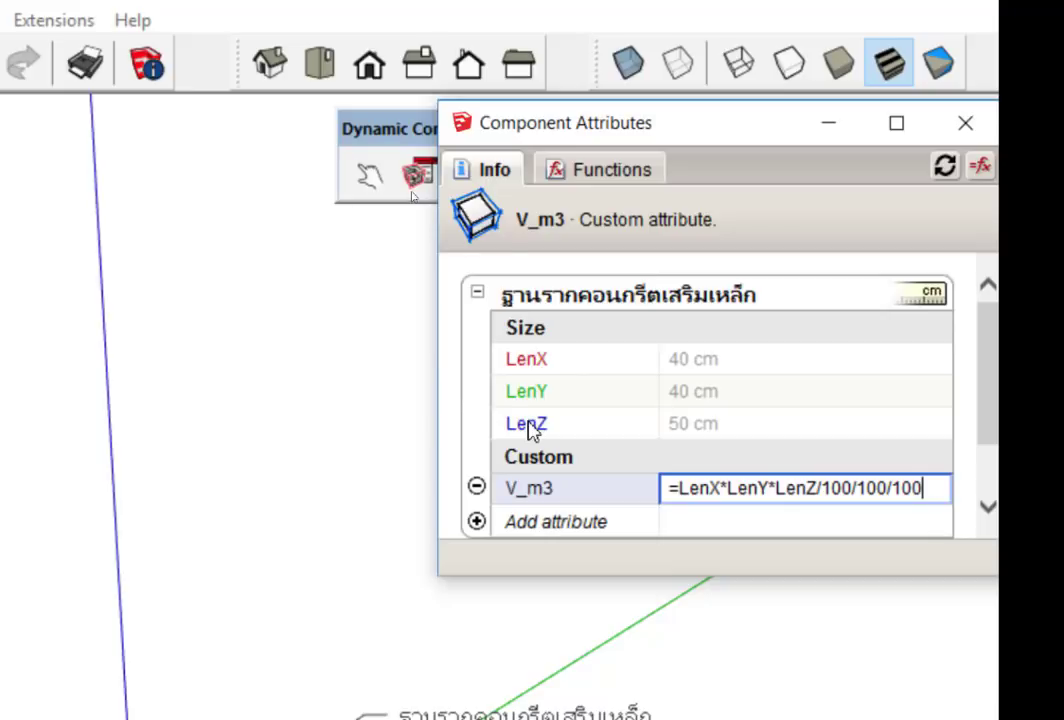
{"action": "key", "text": "BackSpace"}
{"action": "key", "text": "BackSpace"}
{"action": "key", "text": "BackSpace"}
{"action": "key", "text": "BackSpace"}
{"action": "key", "text": "BackSpace"}
{"action": "key", "text": "BackSpace"}
{"action": "key", "text": "BackSpace"}
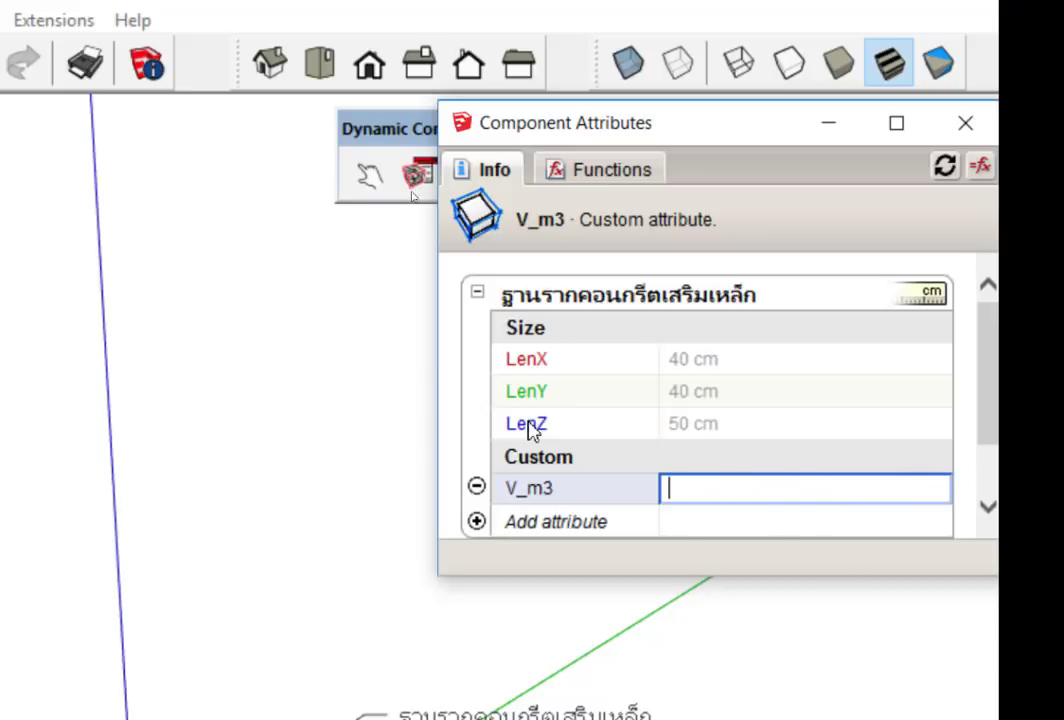
- Enter =LenX*LenY*LenZ/100/100/100 as the V_m3 value, giving 0.08
{"action": "type", "text": "="}
{"action": "left_click", "coordinate": [515, 362]}
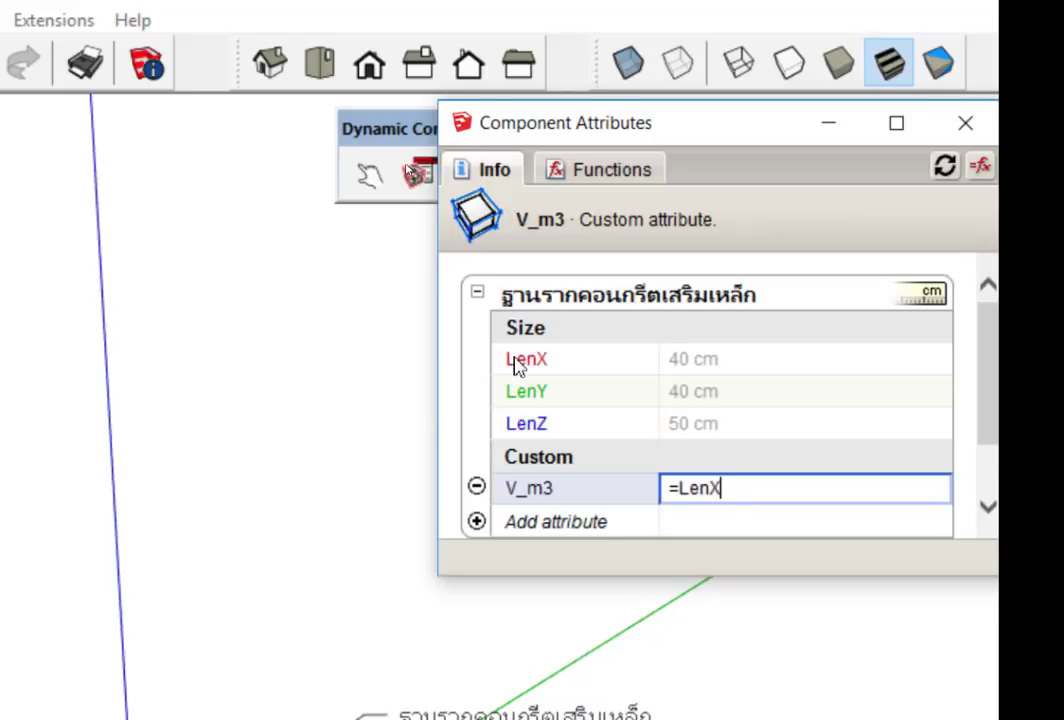
{"action": "type", "text": "*"}
{"action": "left_click", "coordinate": [533, 401]}
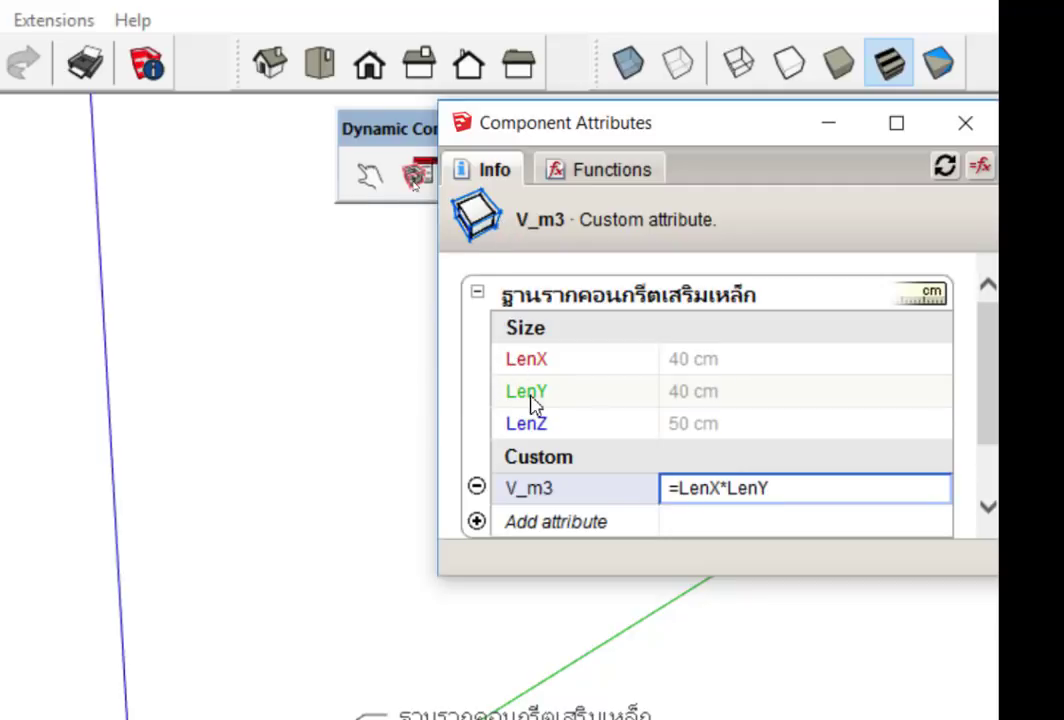
{"action": "type", "text": "*"}
{"action": "left_click", "coordinate": [545, 428]}
{"action": "type", "text": "/"}
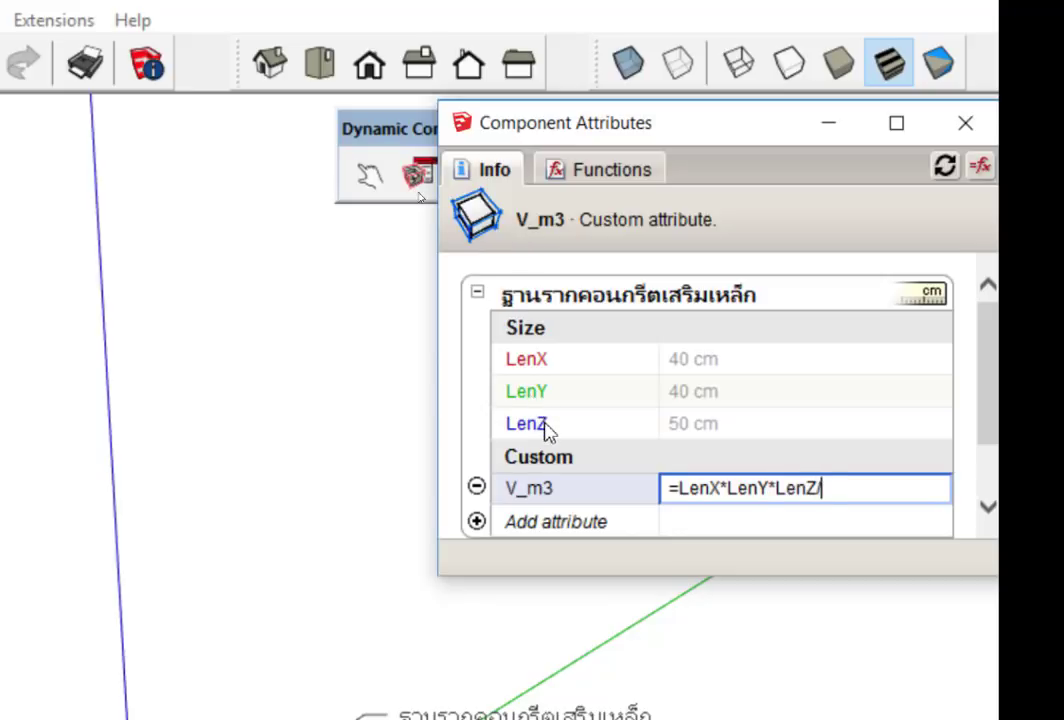
{"action": "type", "text": "100/100"}
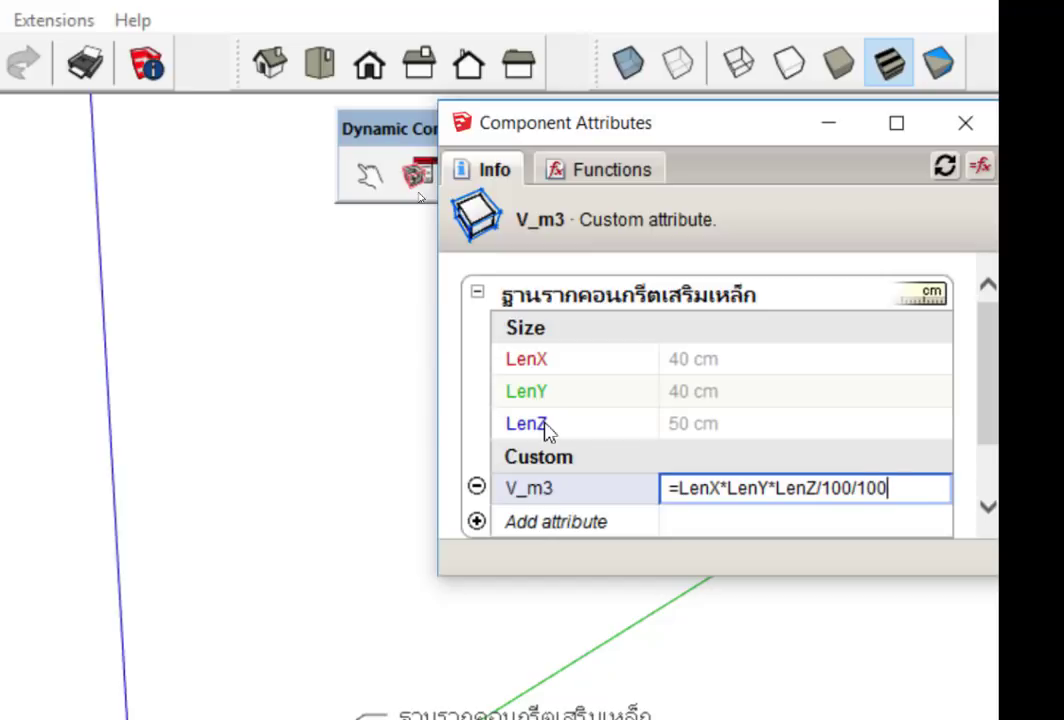
{"action": "type", "text": "/100"}
{"action": "key", "text": "Return"}
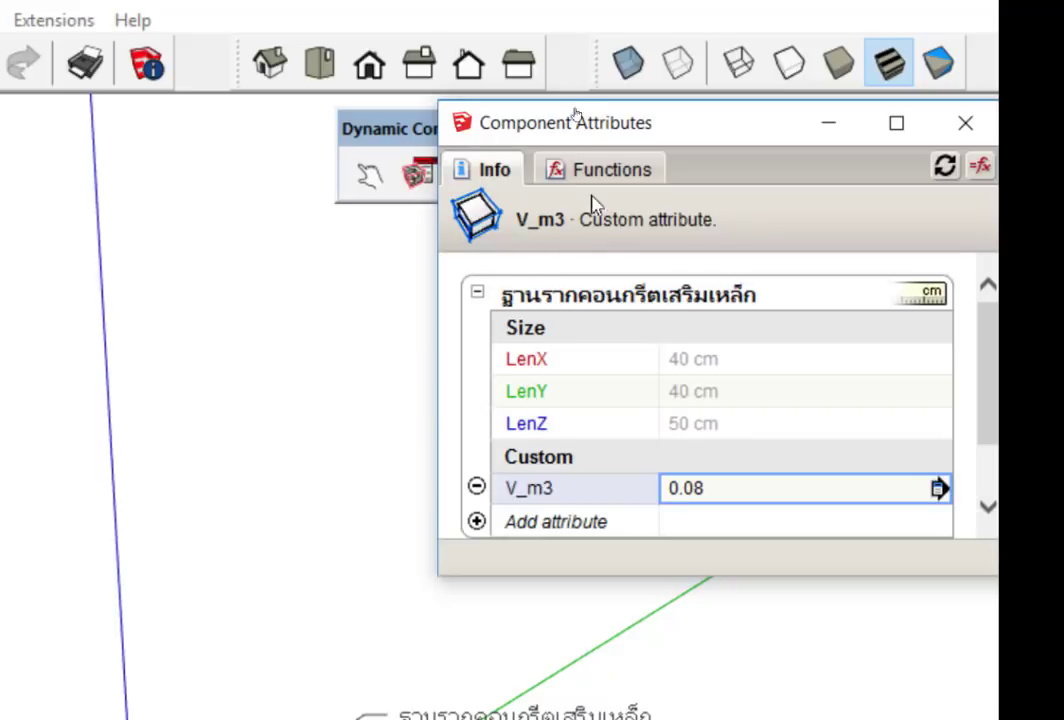
- Show V_m3's formula instead of 0.08 and widen the attributes window to fit it
{"action": "left_click_drag", "start_coordinate": [702, 139], "coordinate": [620, 135]}
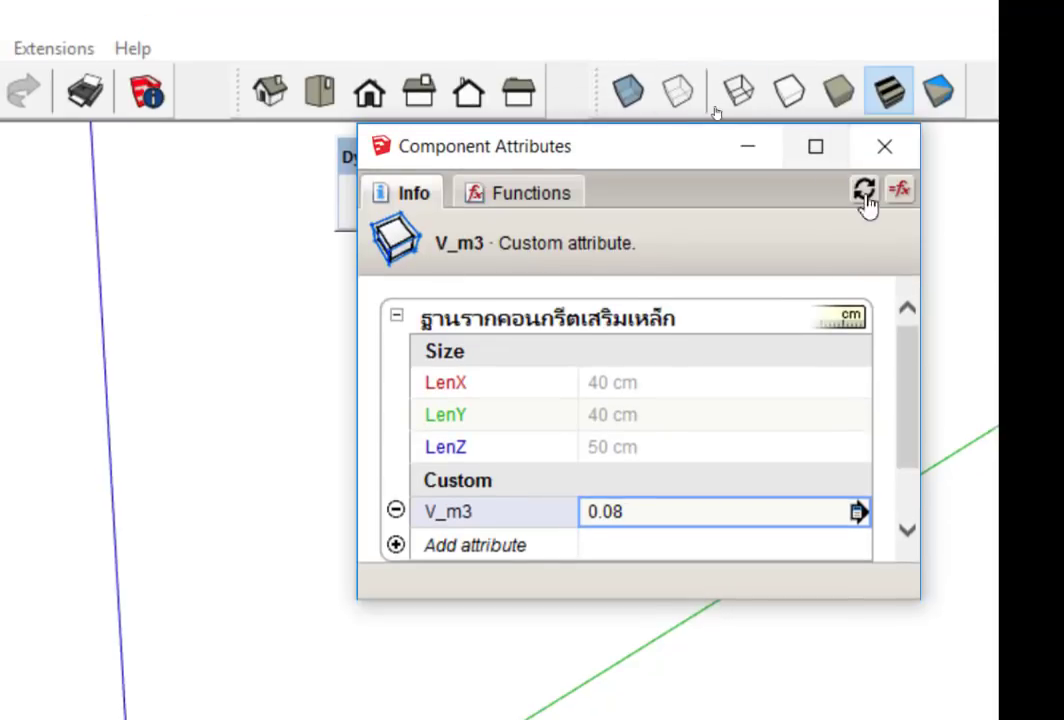
{"action": "left_click", "coordinate": [901, 192]}
{"action": "left_click", "coordinate": [901, 192]}
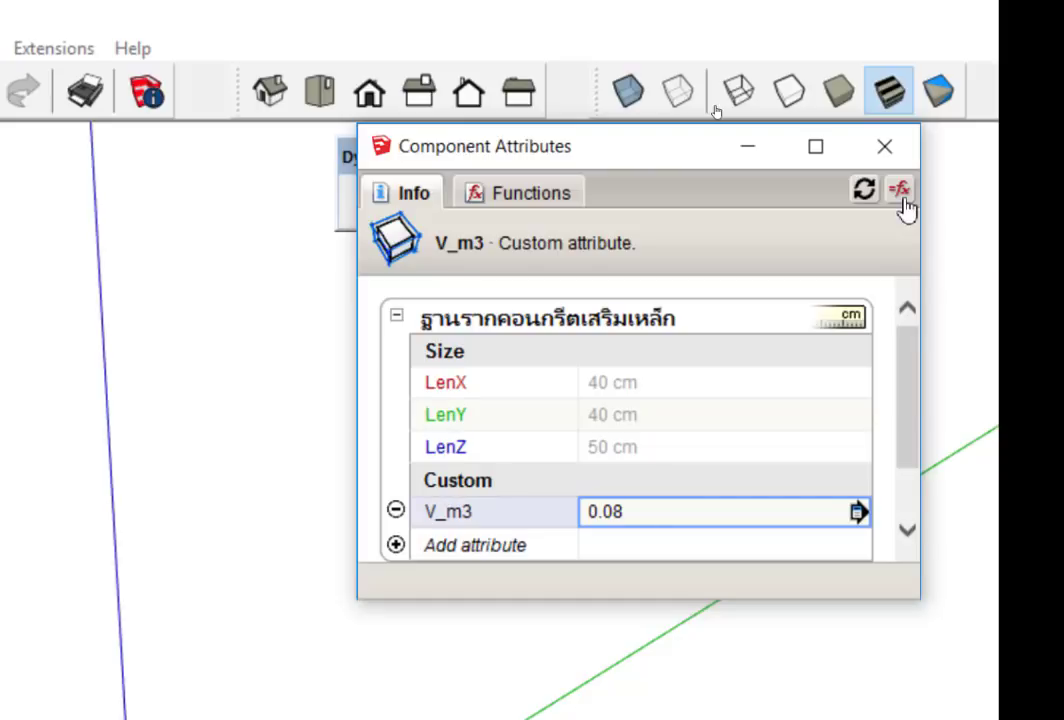
{"action": "left_click", "coordinate": [900, 190]}
{"action": "left_click", "coordinate": [900, 190]}
{"action": "left_click", "coordinate": [900, 190]}
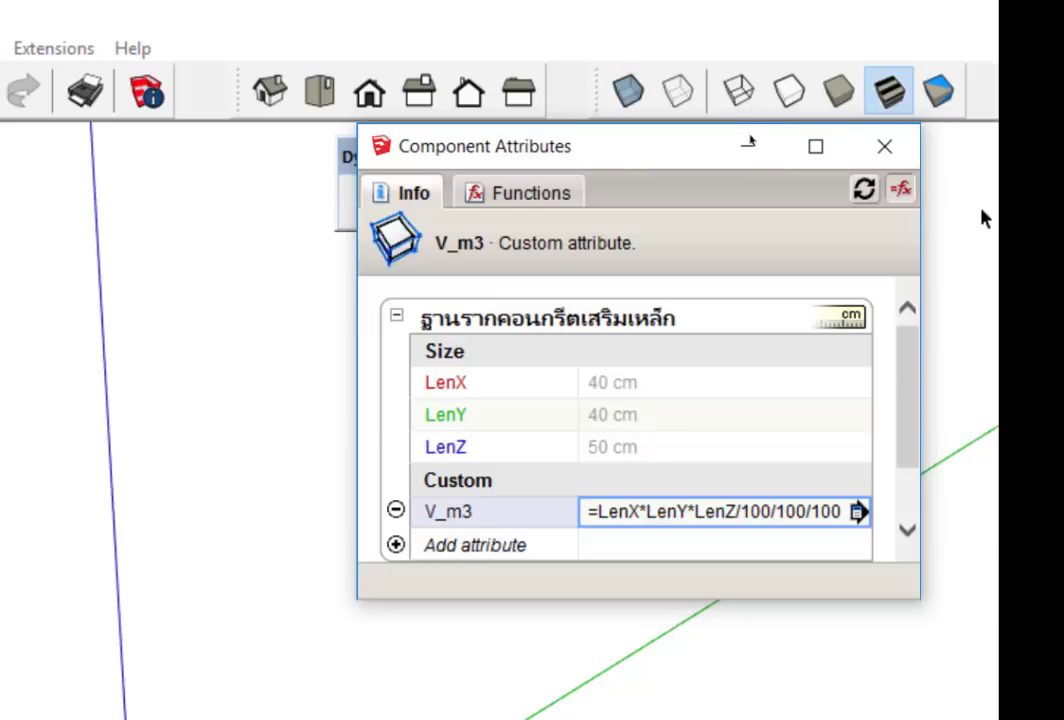
{"action": "left_click_drag", "start_coordinate": [928, 291], "coordinate": [943, 295]}
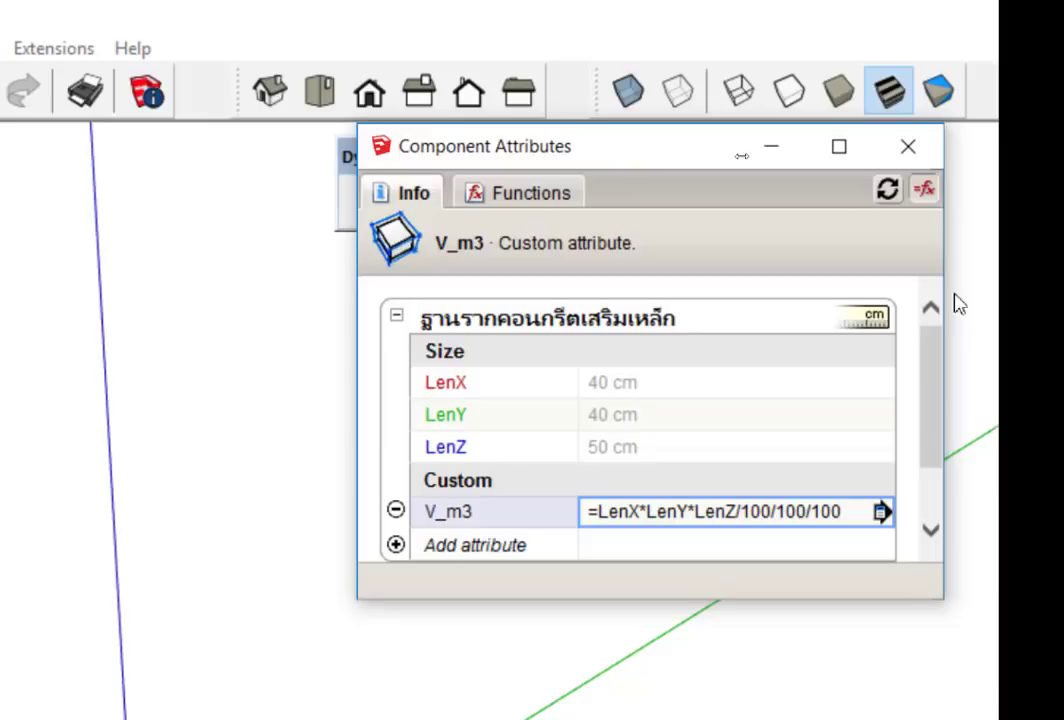
{"action": "left_click", "coordinate": [395, 545]}
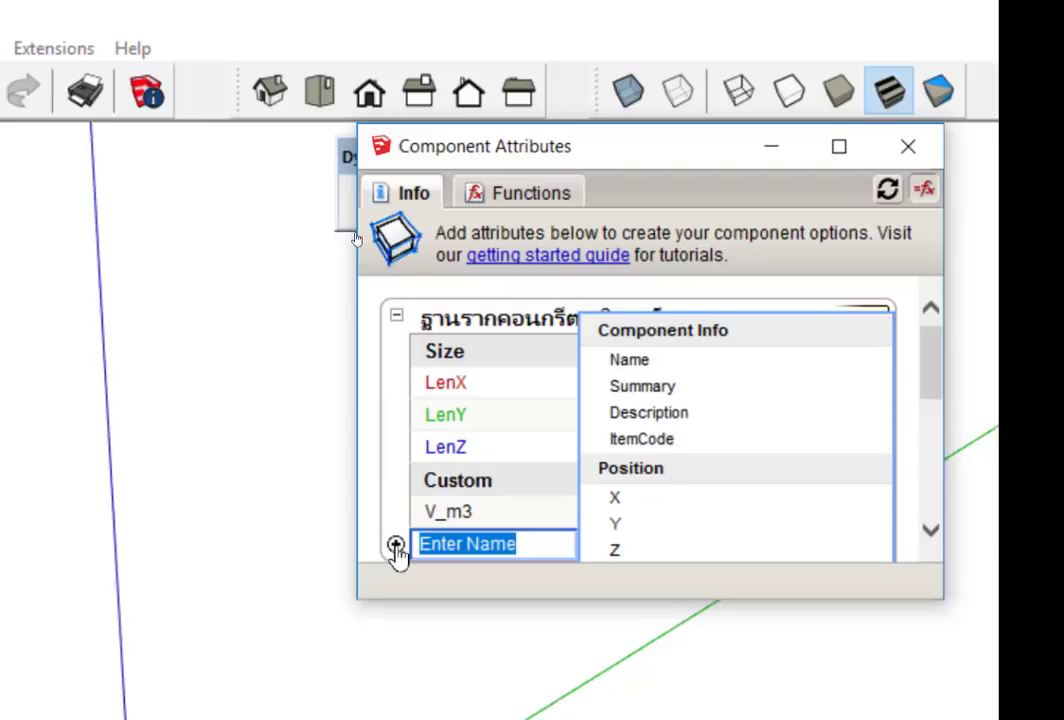
- Name the new custom attribute FORMWORK_m2
{"action": "type", "text": "f"}
{"action": "key", "text": "BackSpace"}
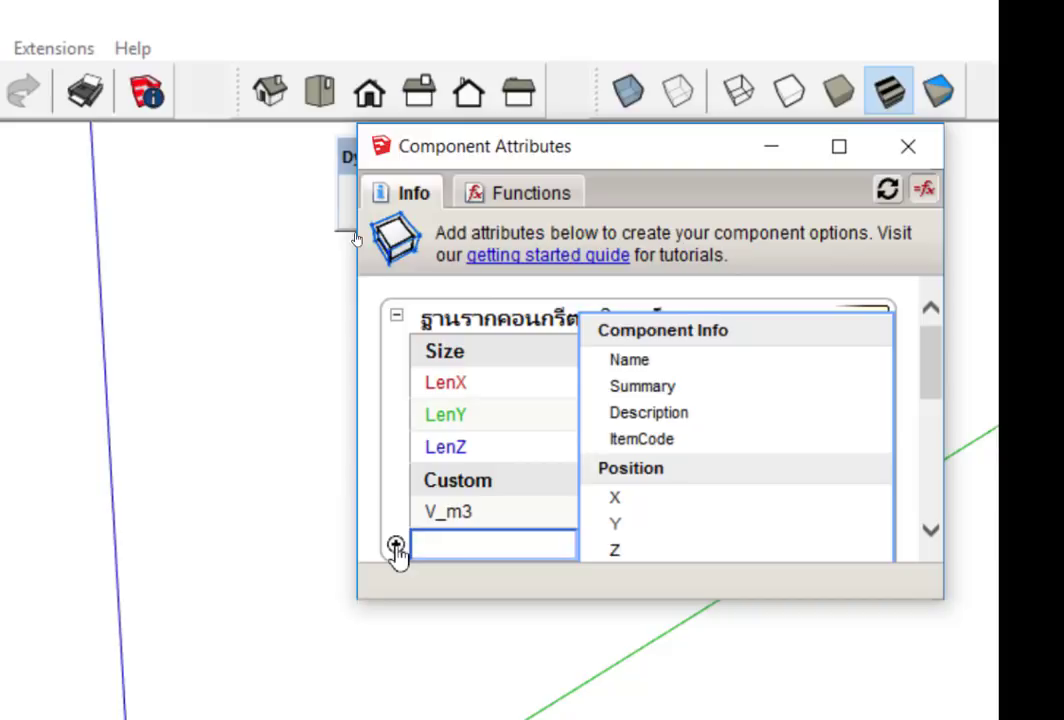
{"action": "type", "text": "F"}
{"action": "type", "text": "ORM"}
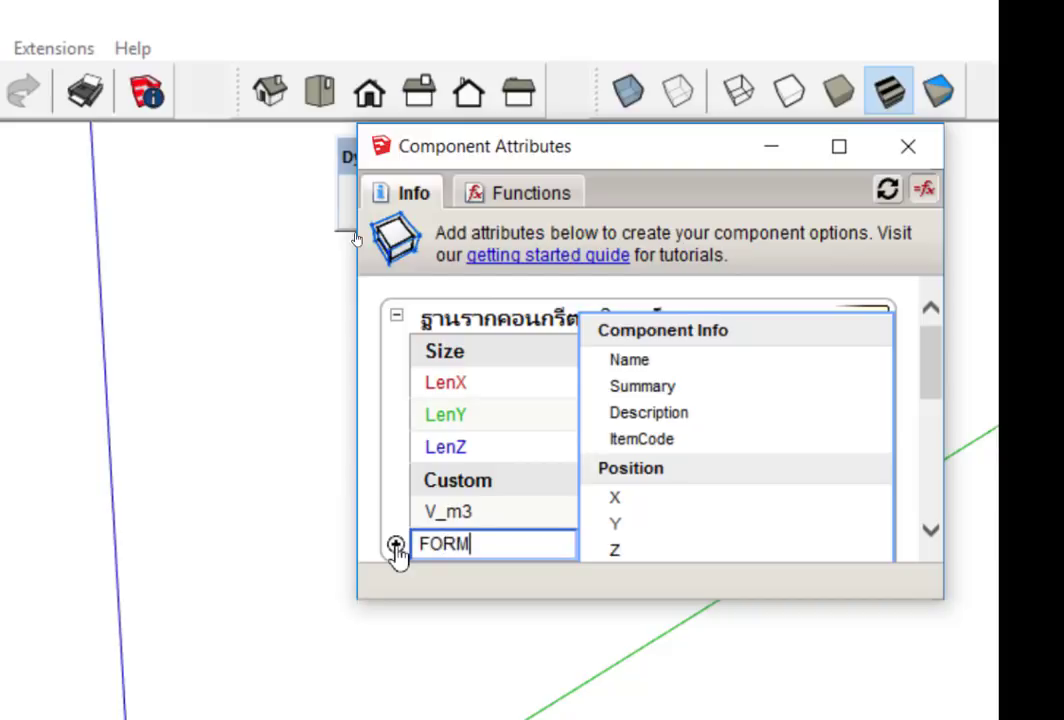
{"action": "type", "text": "WORK"}
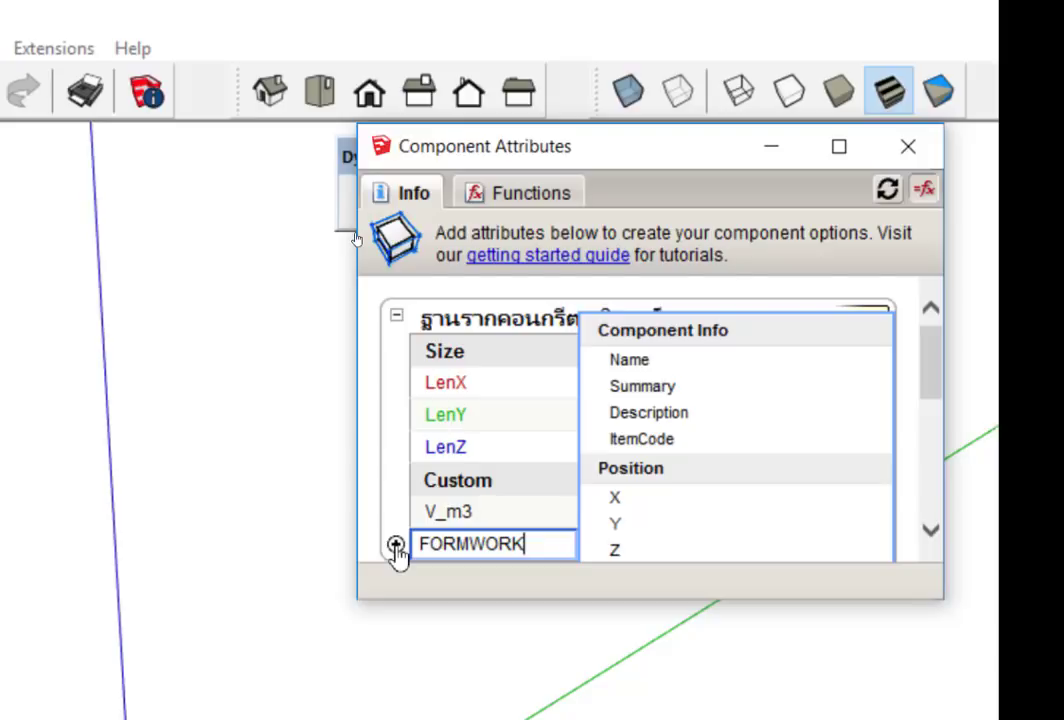
{"action": "type", "text": "_"}
{"action": "type", "text": "m2"}
- Name the FORMWORK_m2 attribute and start its formula with the perimeter (LenX+LenX+LenY+LenY)
{"action": "key", "text": "Return"}
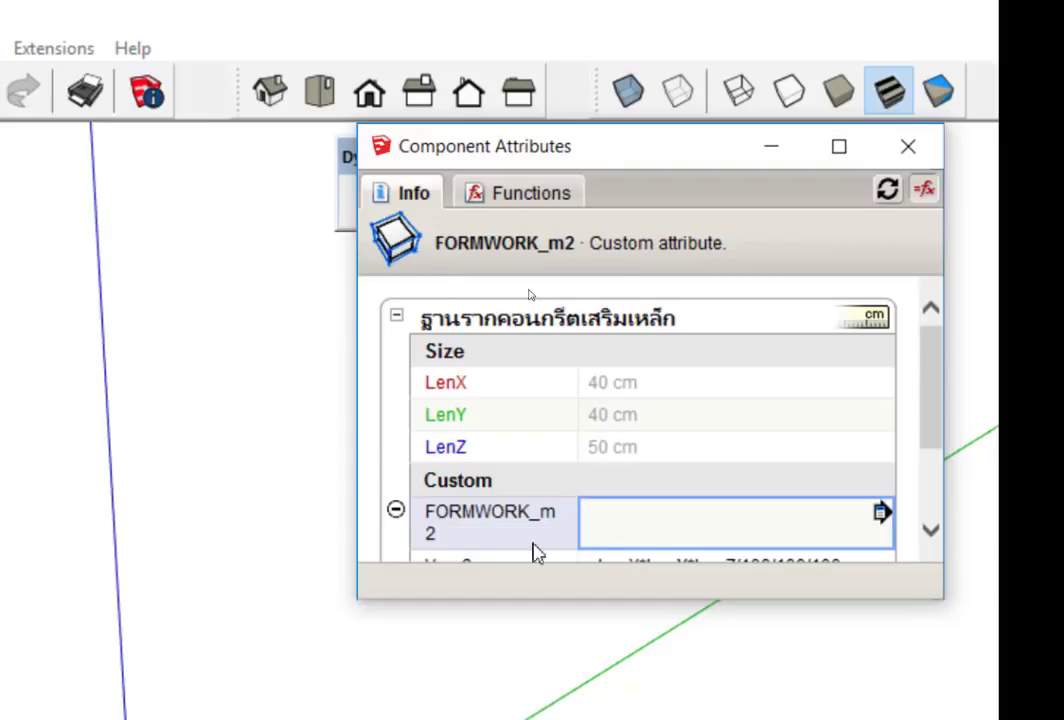
{"action": "left_click_drag", "start_coordinate": [584, 601], "coordinate": [580, 710]}
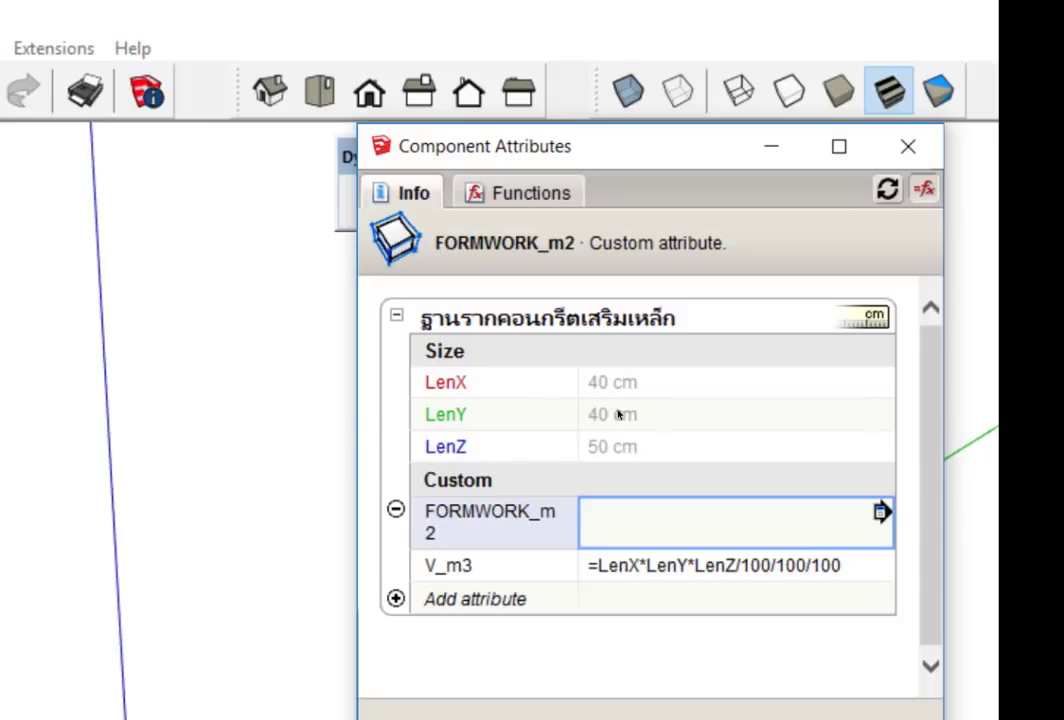
{"action": "left_click", "coordinate": [596, 516]}
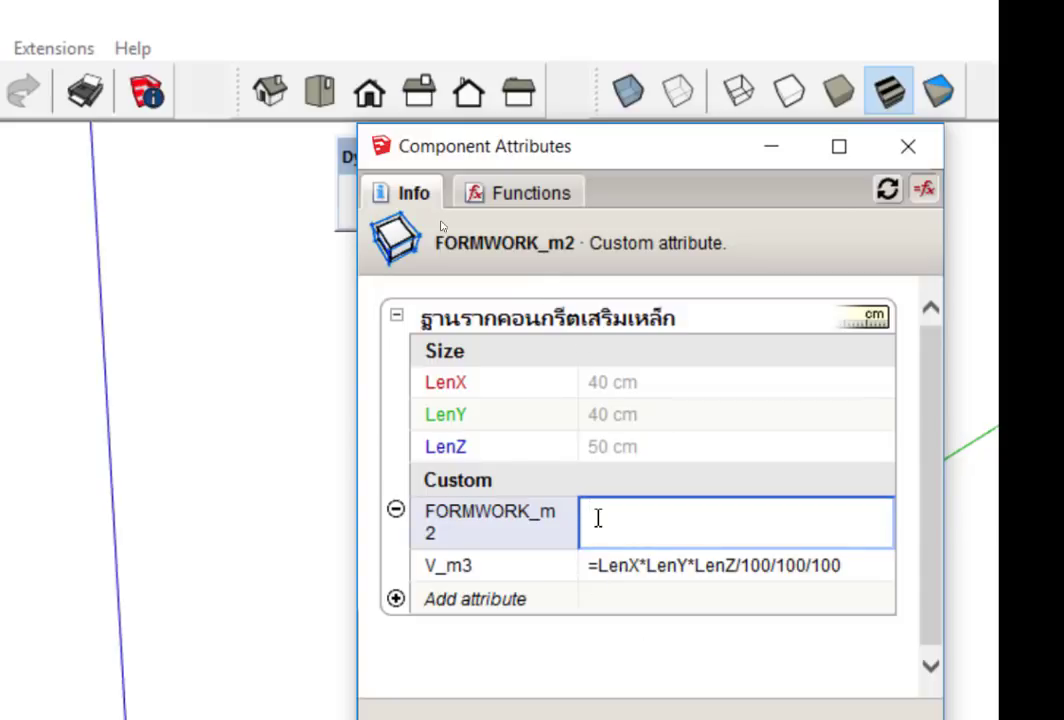
{"action": "type", "text": "="}
{"action": "type", "text": "("}
{"action": "left_click", "coordinate": [438, 397]}
{"action": "type", "text": "+"}
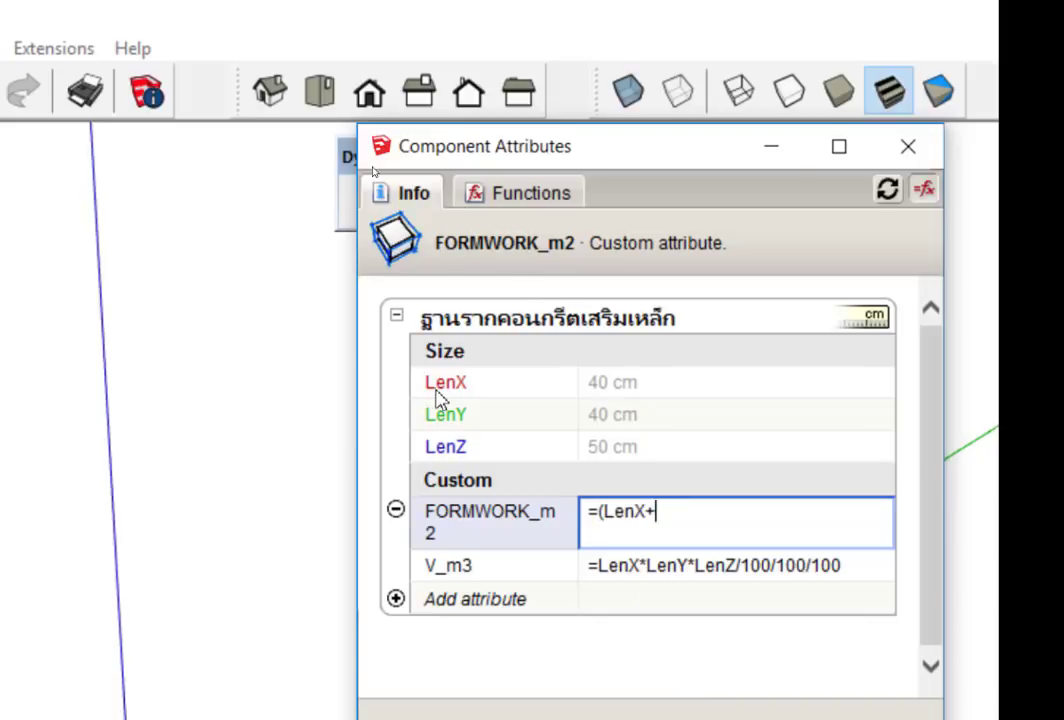
{"action": "left_click", "coordinate": [438, 397]}
{"action": "type", "text": "+"}
{"action": "left_click", "coordinate": [447, 416]}
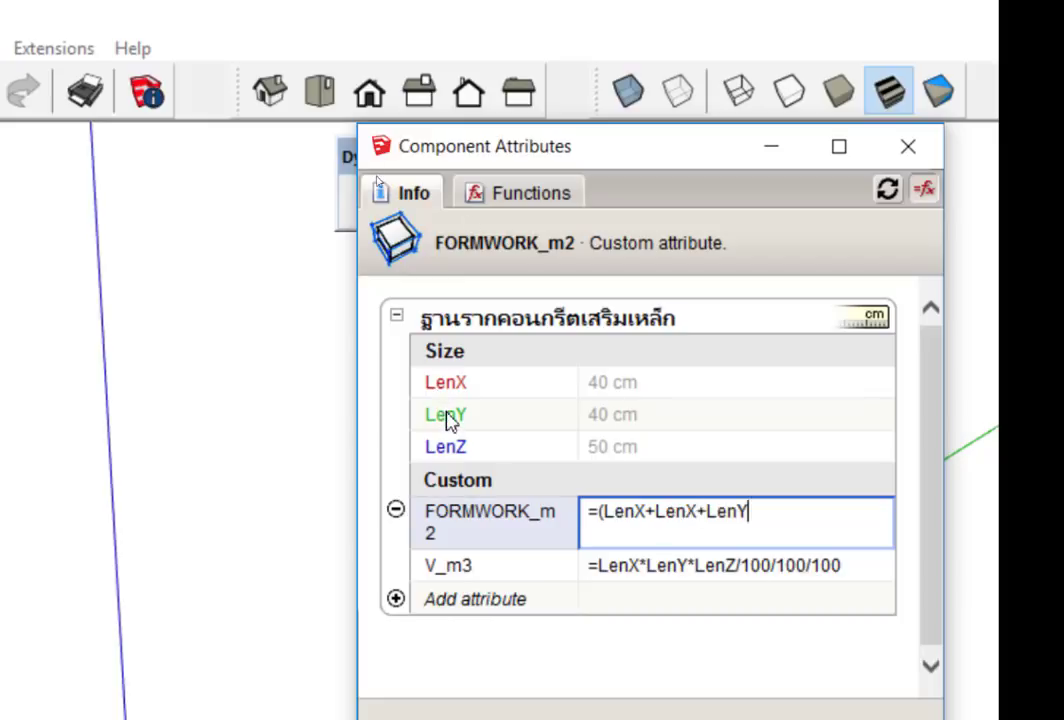
{"action": "type", "text": "+"}
{"action": "left_click", "coordinate": [447, 416]}
{"action": "type", "text": ")"}
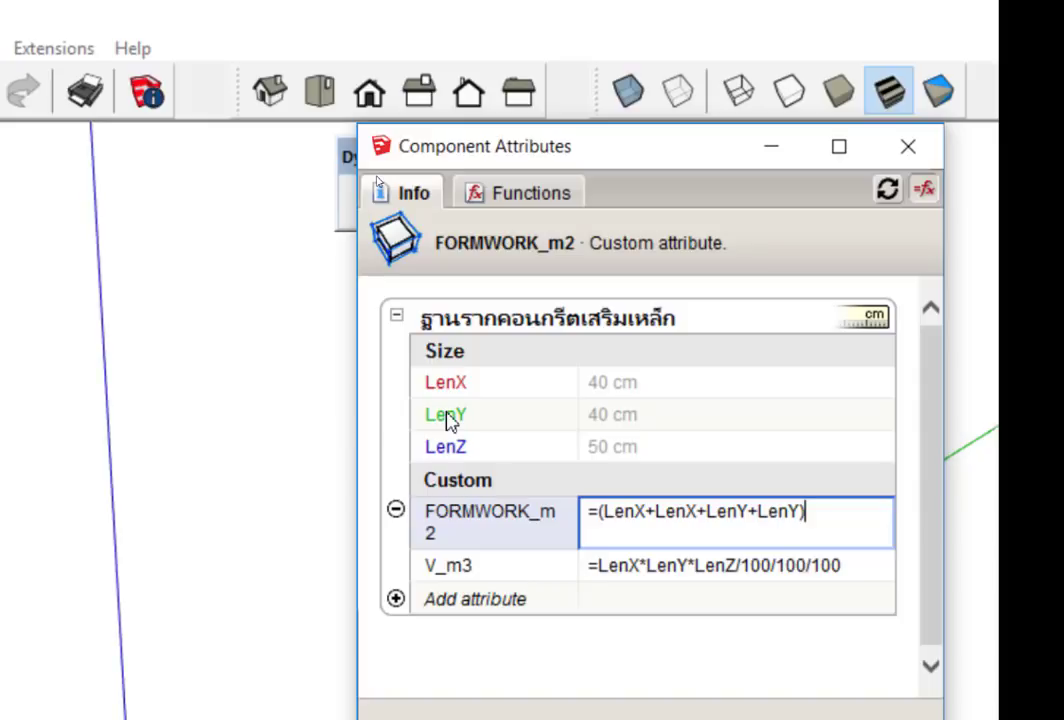
- Finish the formula as perimeter/100 multiplied by LenZ/100 and commit it
{"action": "type", "text": "/1"}
{"action": "type", "text": "00"}
{"action": "type", "text": "*"}
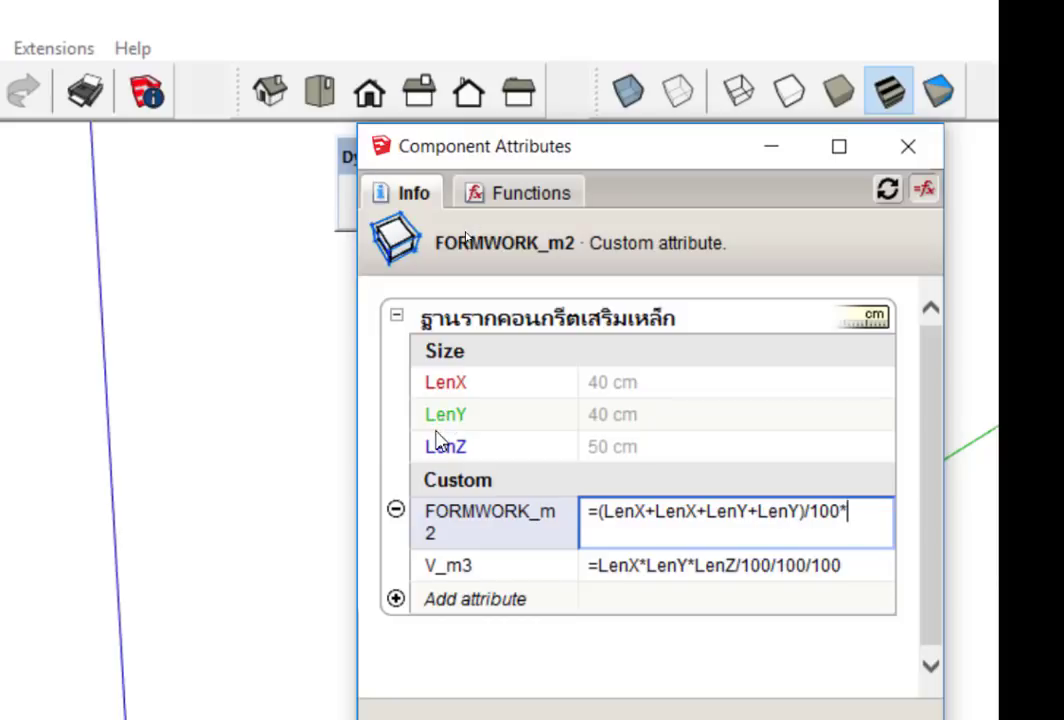
{"action": "left_click", "coordinate": [440, 450]}
{"action": "type", "text": "/"}
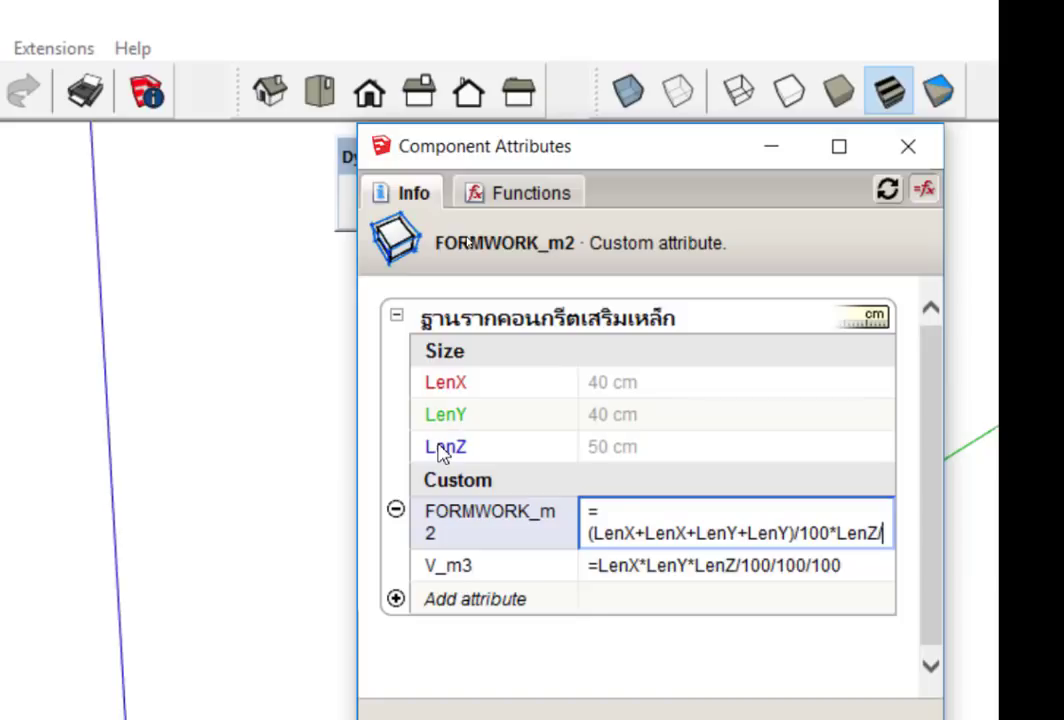
{"action": "type", "text": "100"}
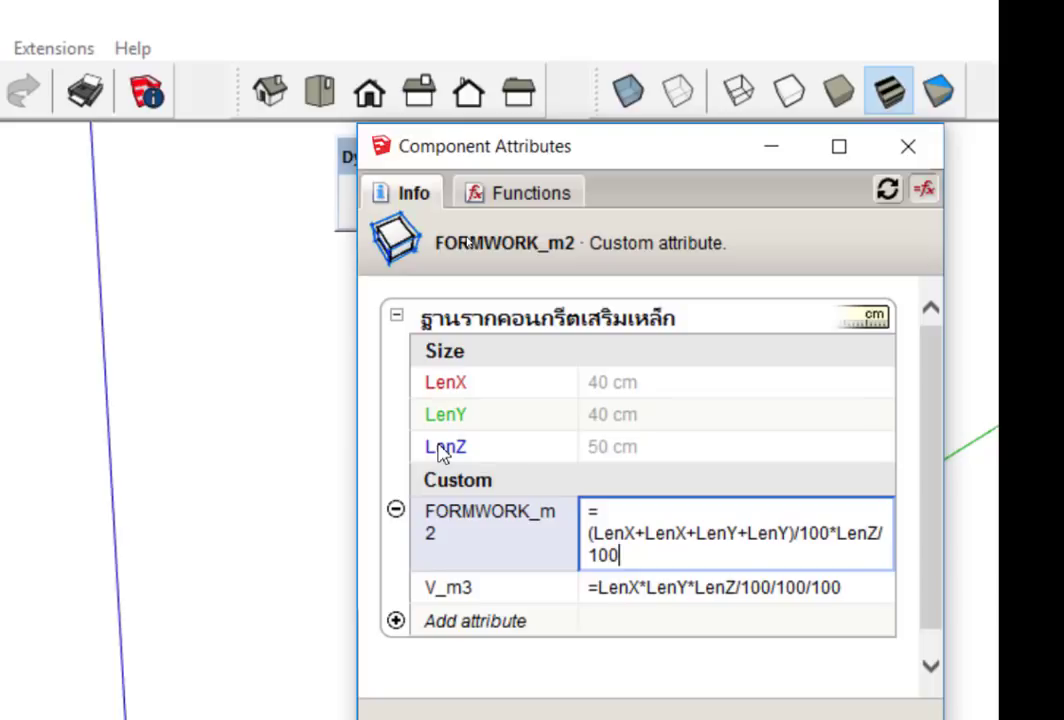
{"action": "key", "text": "Return"}
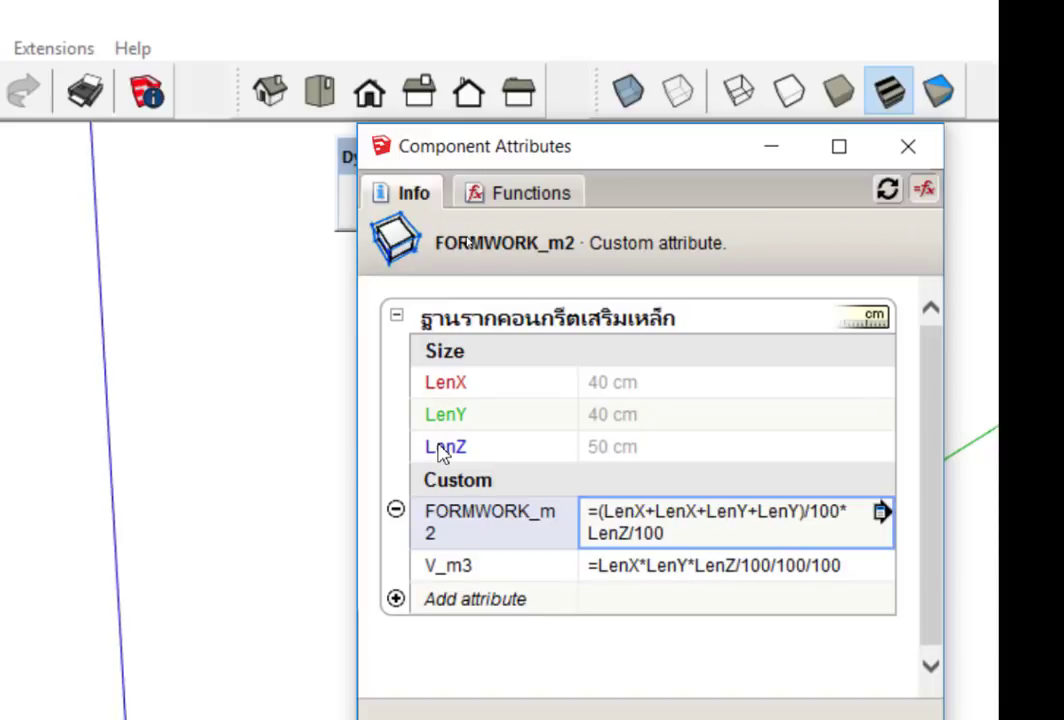
- Show computed values and set the footing's LenX and LenY to 50 cm each
{"action": "left_click", "coordinate": [920, 192]}
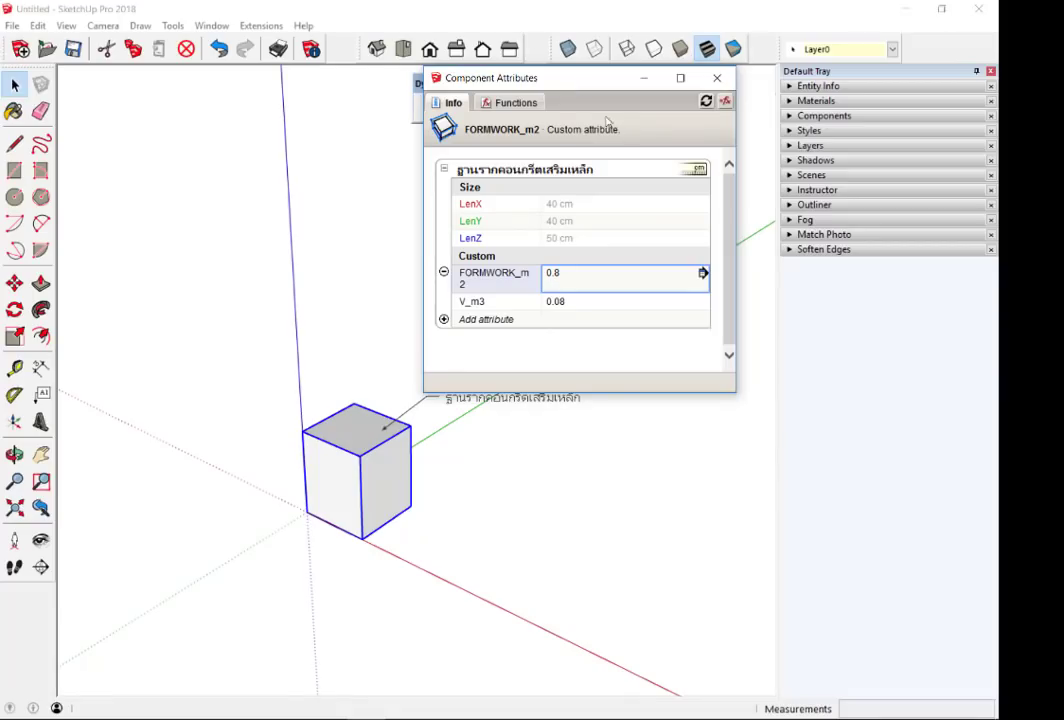
{"action": "mouse_move", "coordinate": [506, 78]}
{"action": "left_mouse_down"}
{"action": "mouse_move", "coordinate": [550, 99]}
{"action": "mouse_move", "coordinate": [715, 117]}
{"action": "left_mouse_up"}
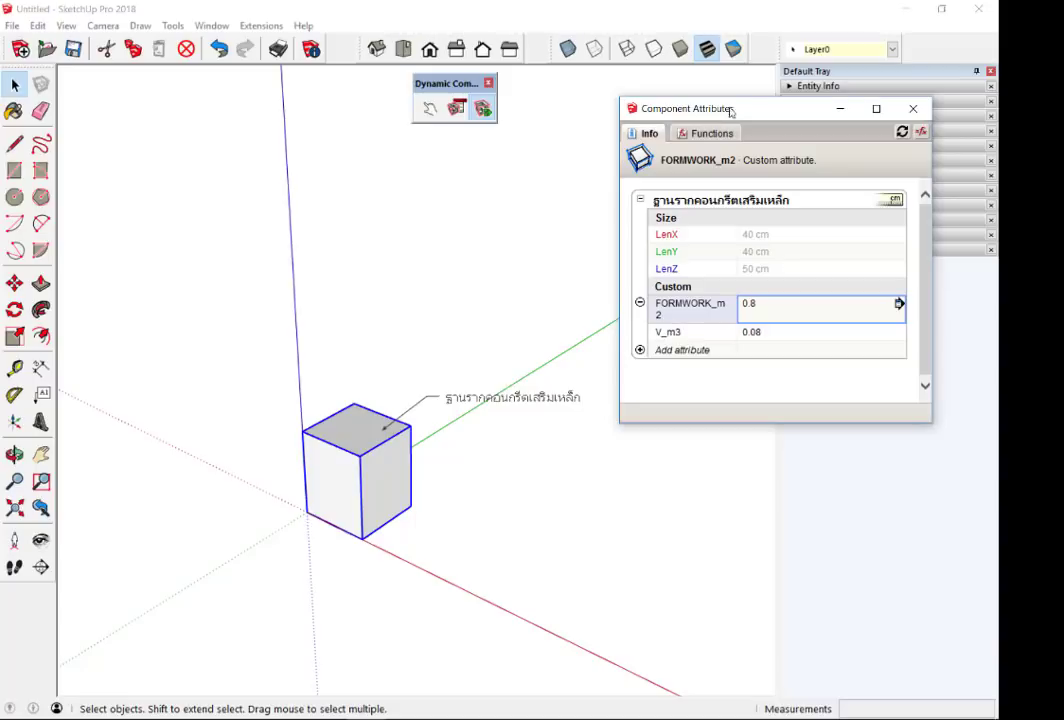
{"action": "left_click", "coordinate": [770, 235]}
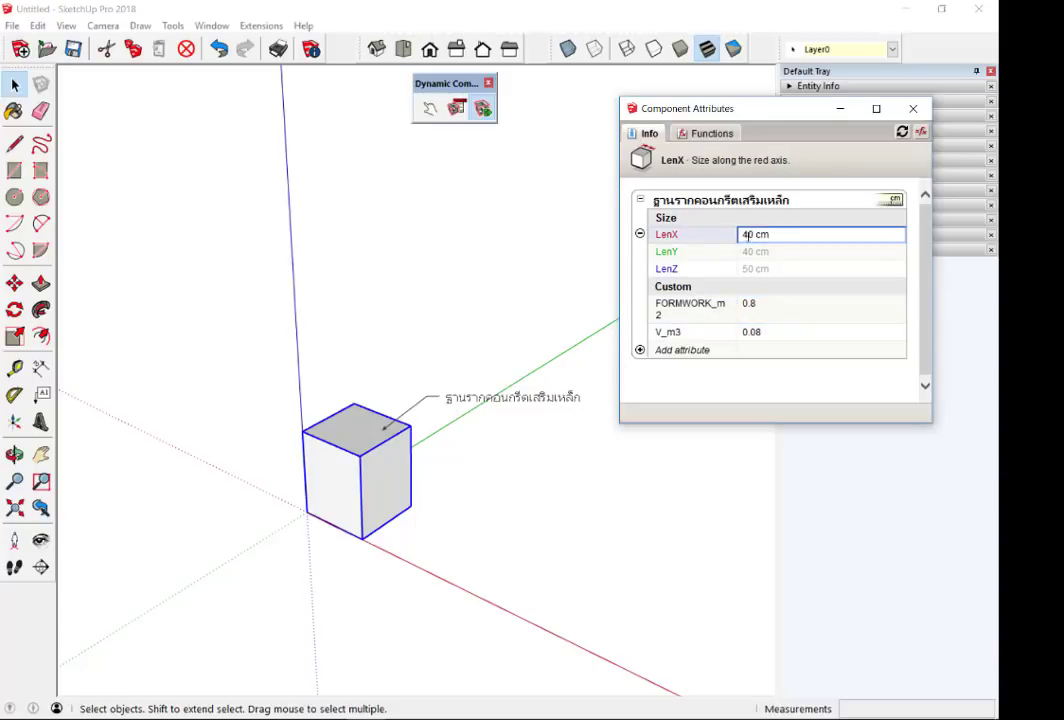
{"action": "left_click", "coordinate": [733, 240]}
{"action": "type", "text": "50"}
{"action": "key", "text": "Return"}
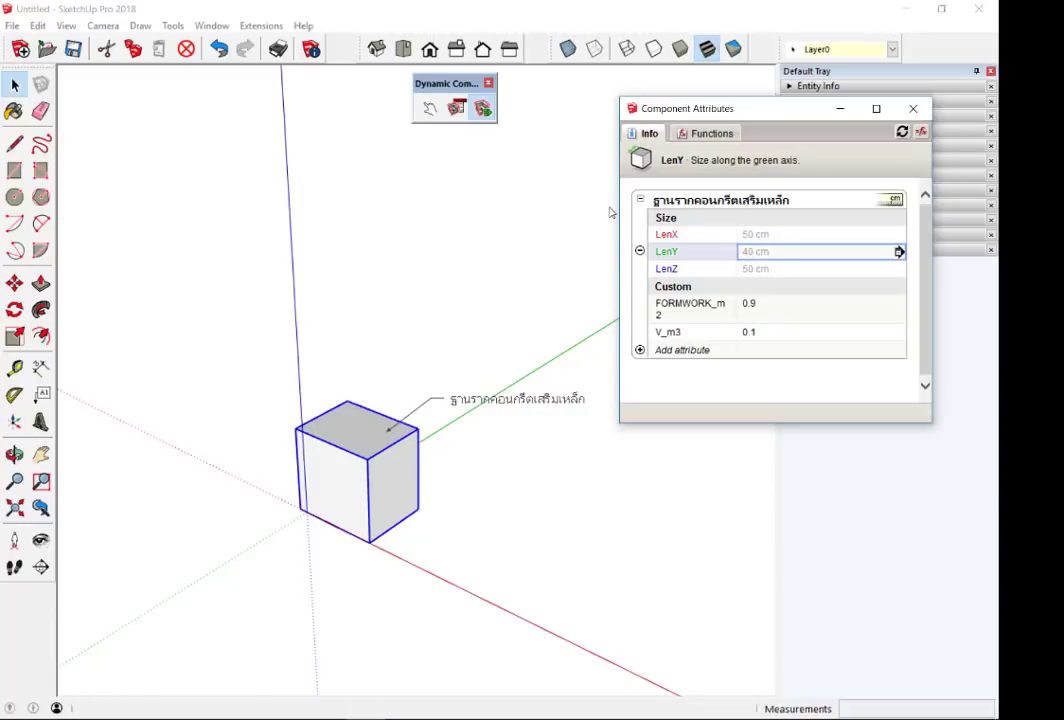
{"action": "type", "text": "5"}
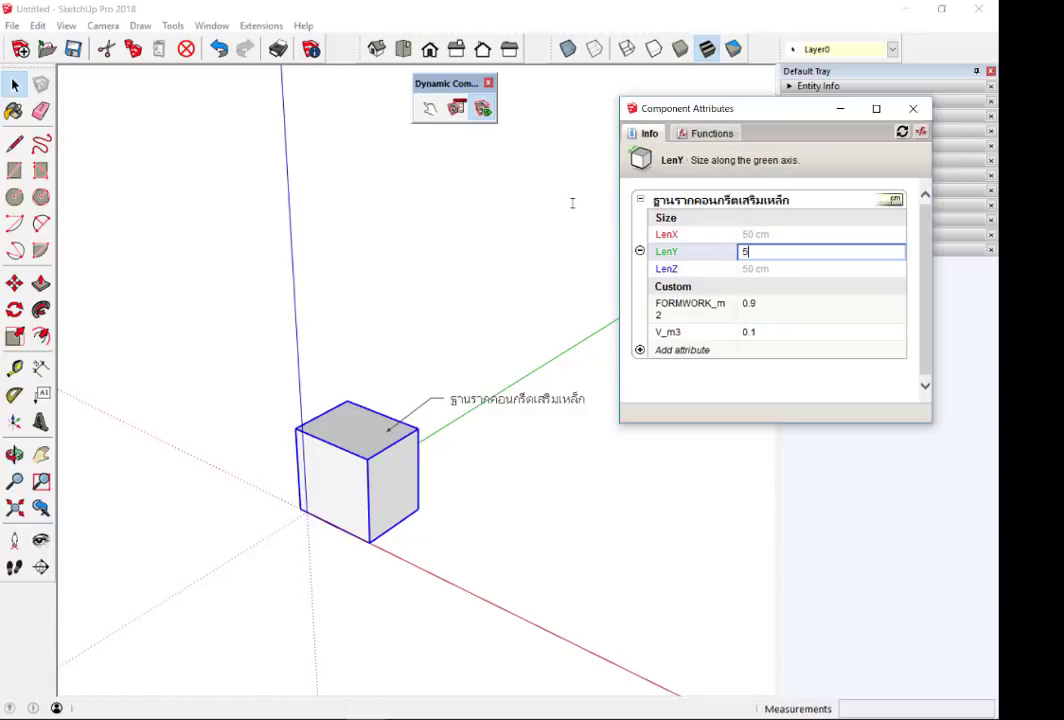
{"action": "type", "text": "0"}
{"action": "key", "text": "Return"}
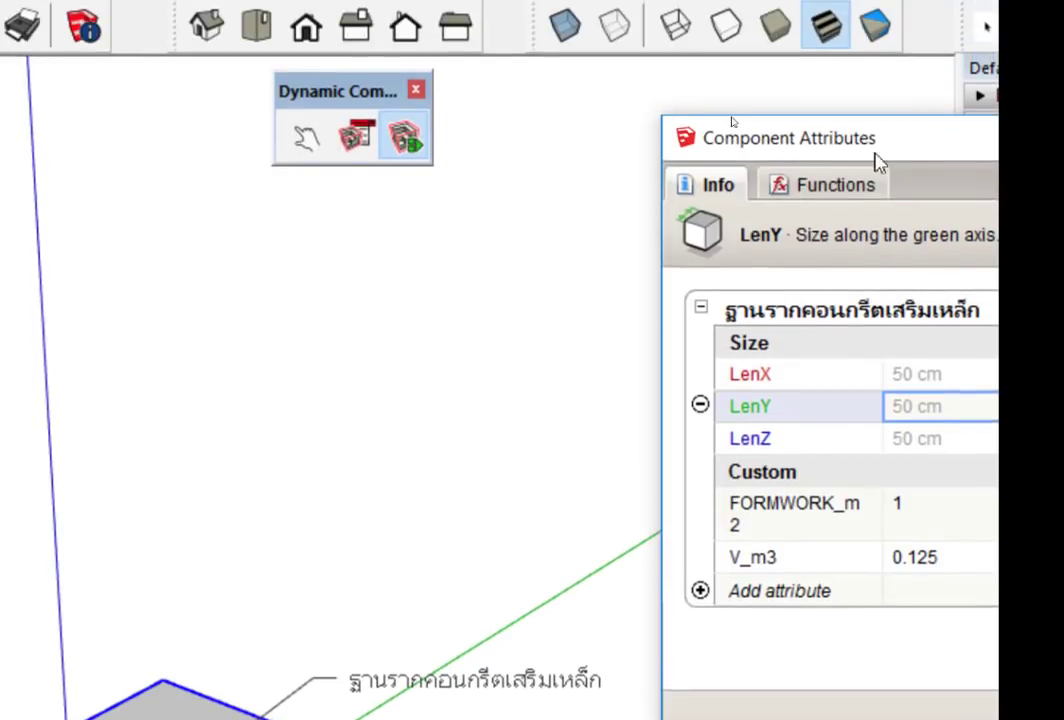
{"action": "left_click_drag", "start_coordinate": [876, 152], "coordinate": [532, 138]}
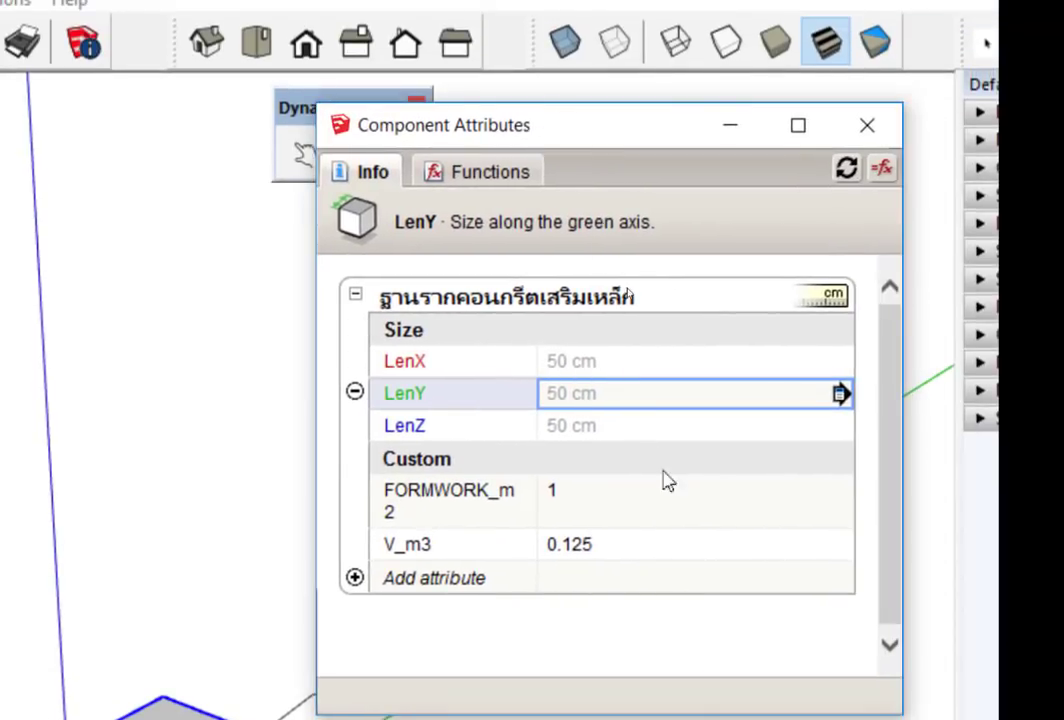
{"action": "left_click", "coordinate": [680, 508]}
{"action": "left_click", "coordinate": [665, 540]}
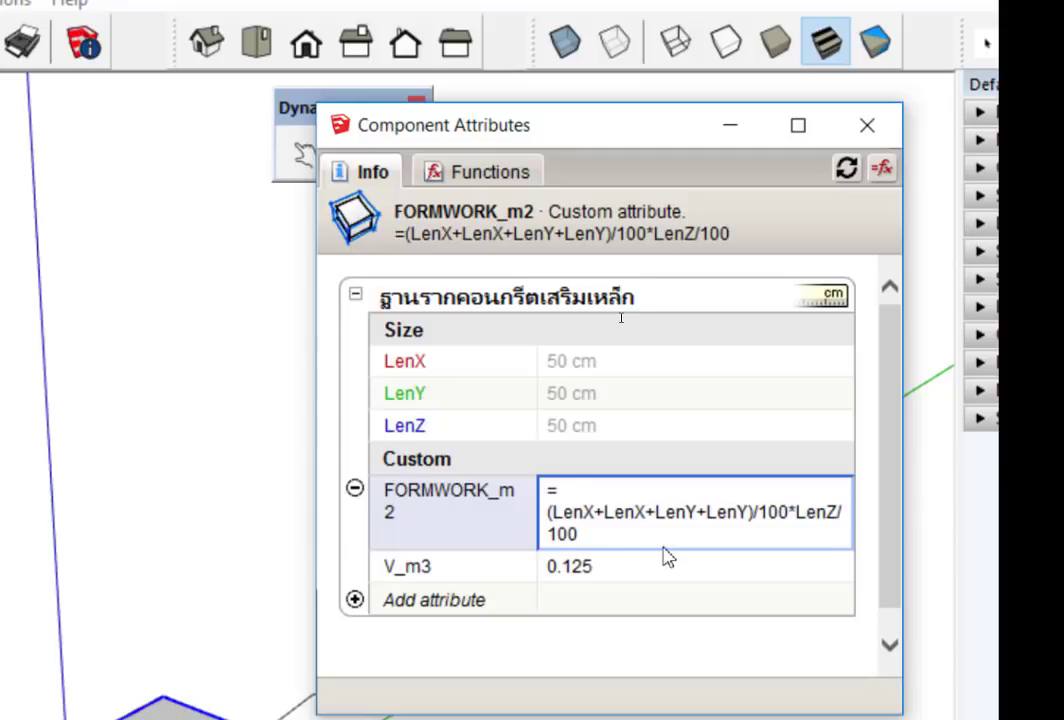
{"action": "type", "text": "*"}
{"action": "key", "text": "BackSpace"}
{"action": "key", "text": "Return"}
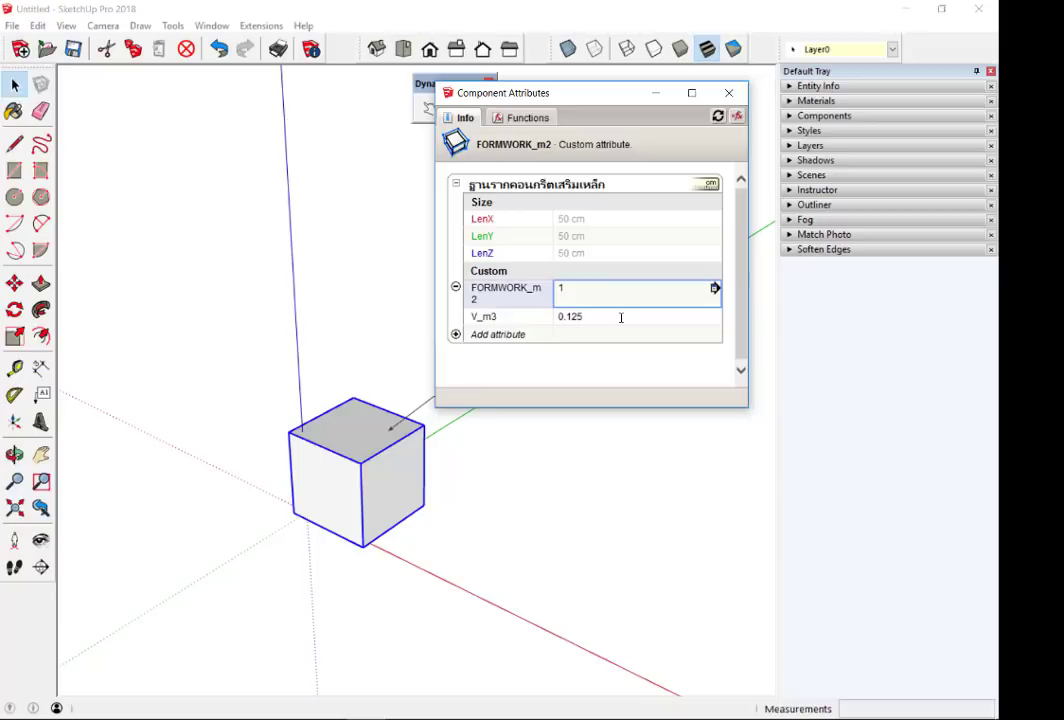
{"action": "mouse_move", "coordinate": [560, 88]}
{"action": "left_mouse_down"}
{"action": "mouse_move", "coordinate": [670, 123]}
{"action": "mouse_move", "coordinate": [677, 115]}
{"action": "left_mouse_up"}
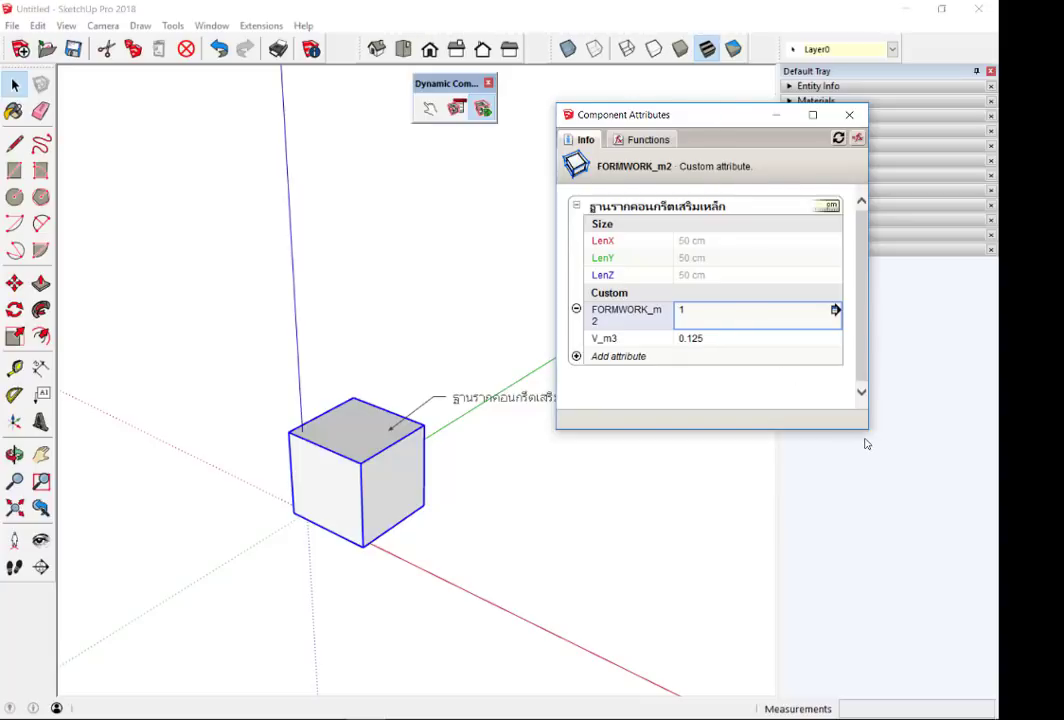
{"action": "left_click_drag", "start_coordinate": [867, 427], "coordinate": [885, 471]}
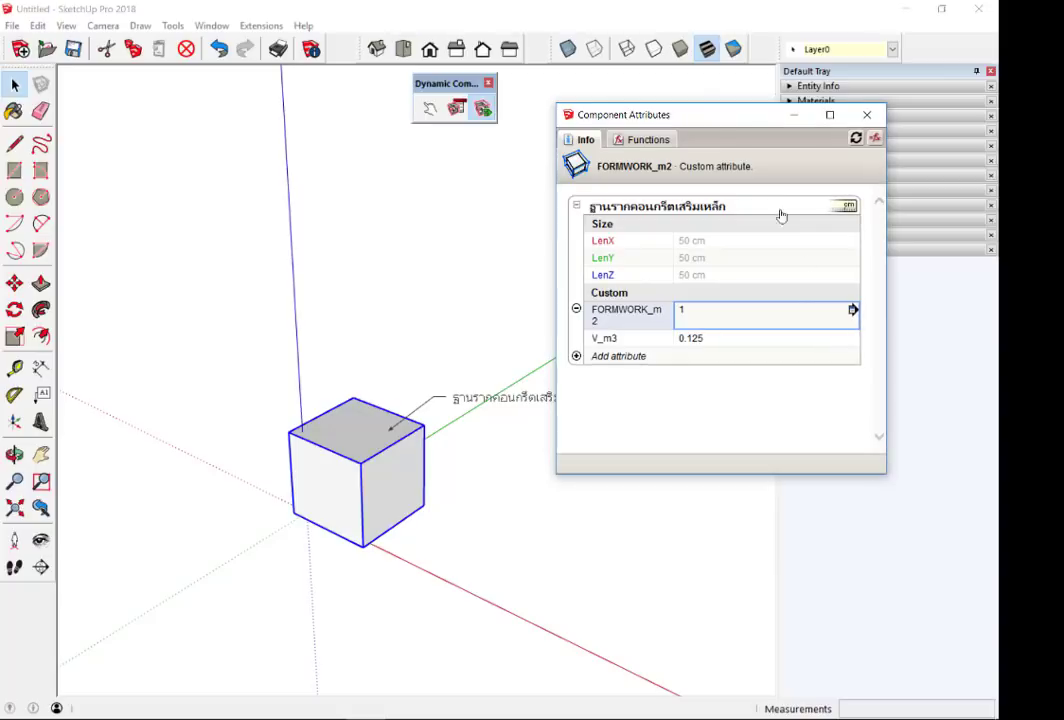
{"action": "mouse_move", "coordinate": [721, 118]}
{"action": "left_mouse_down"}
{"action": "mouse_move", "coordinate": [793, 135]}
{"action": "mouse_move", "coordinate": [785, 127]}
{"action": "left_mouse_up"}
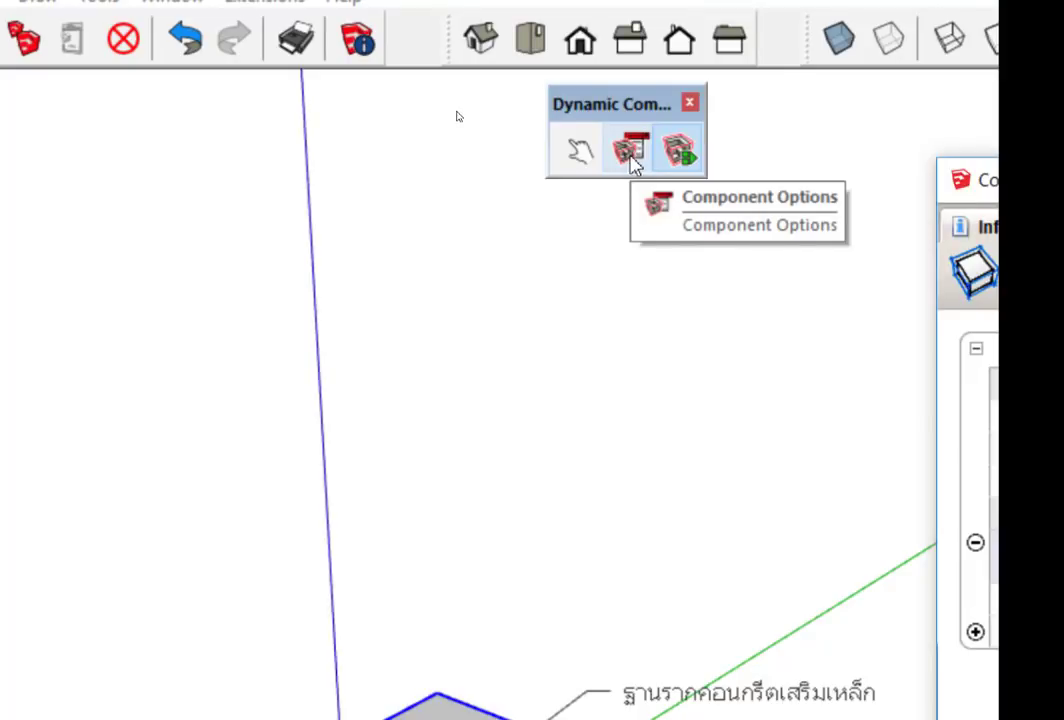
- Open the footing's Component Options, which lists no options, and arrange it beside Component Attributes
{"action": "left_click", "coordinate": [633, 160]}
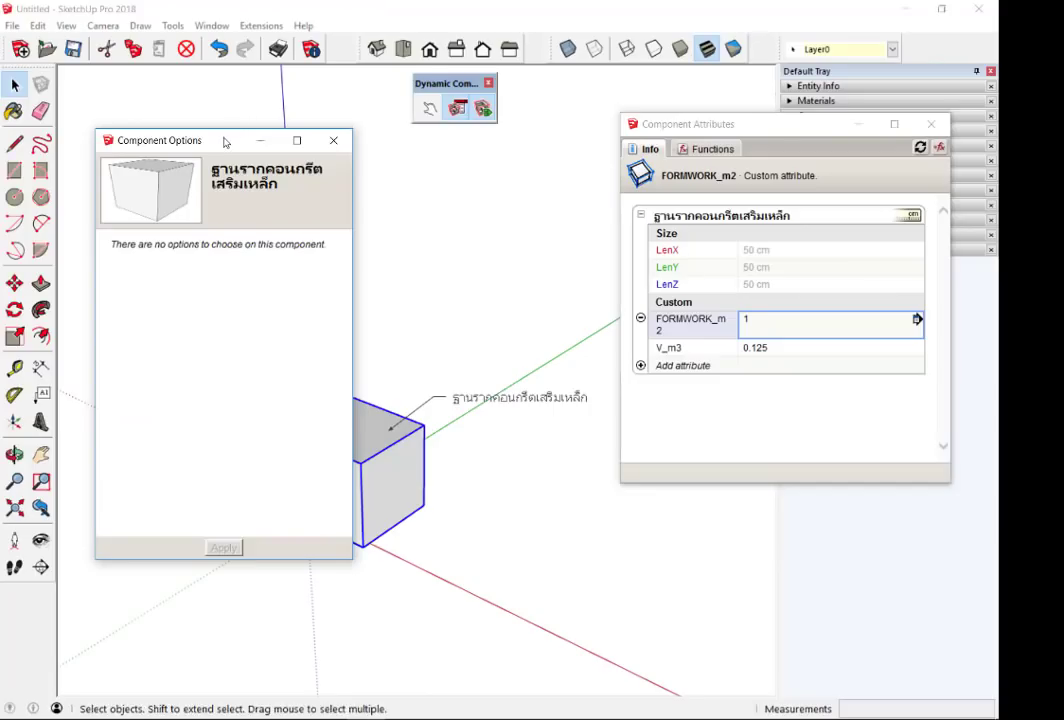
{"action": "left_click_drag", "start_coordinate": [226, 141], "coordinate": [242, 99]}
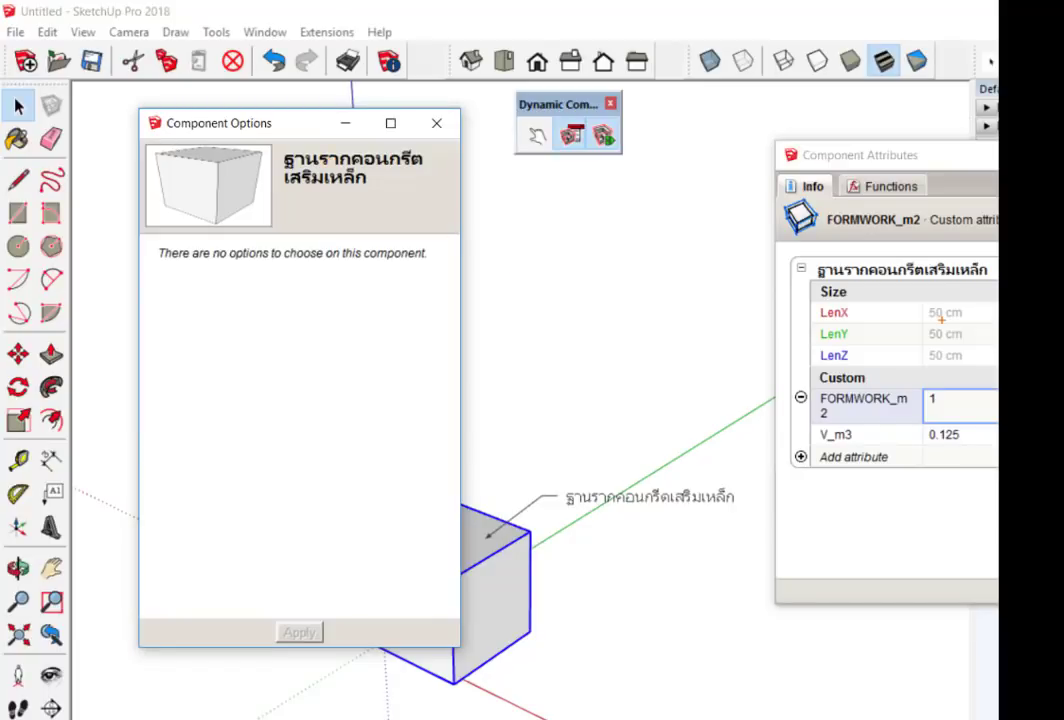
{"action": "left_click_drag", "start_coordinate": [941, 318], "coordinate": [980, 408]}
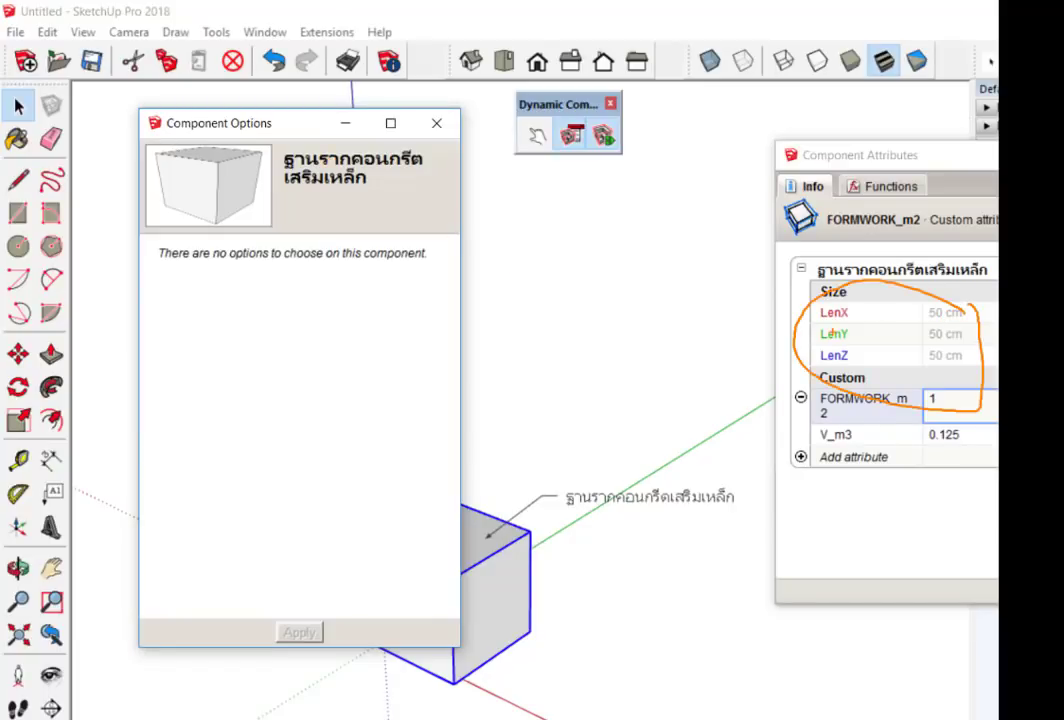
{"action": "mouse_move", "coordinate": [805, 295]}
{"action": "left_mouse_down"}
{"action": "mouse_move", "coordinate": [672, 282]}
{"action": "mouse_move", "coordinate": [430, 292]}
{"action": "mouse_move", "coordinate": [378, 307]}
{"action": "mouse_move", "coordinate": [413, 313]}
{"action": "mouse_move", "coordinate": [420, 250]}
{"action": "mouse_move", "coordinate": [369, 289]}
{"action": "left_mouse_up"}
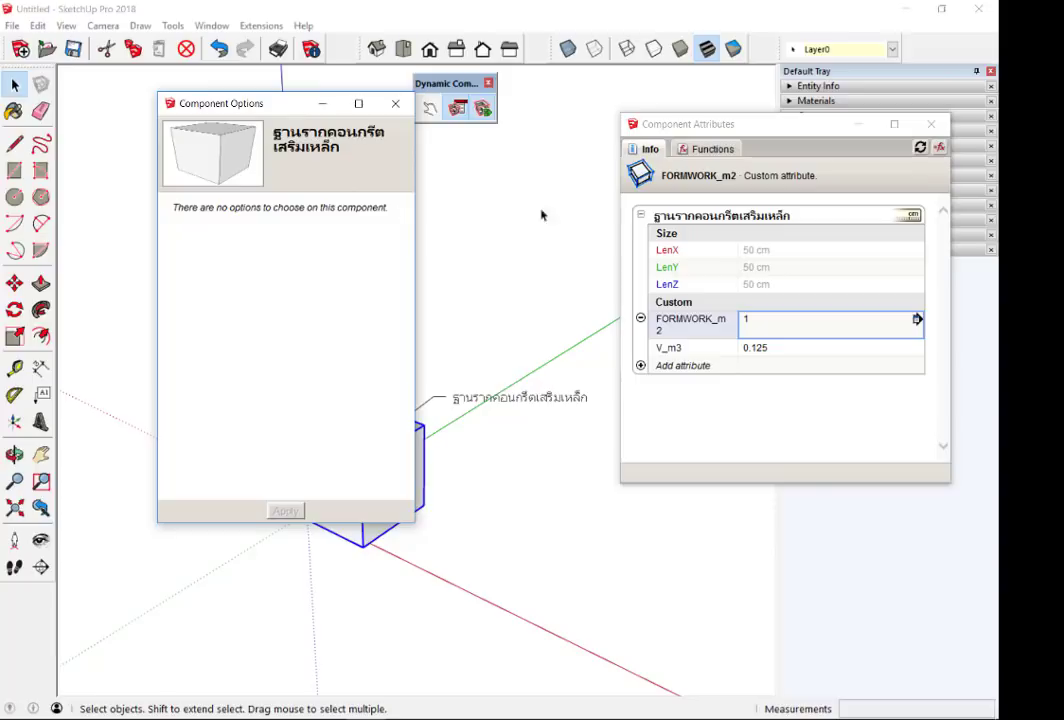
{"action": "left_click", "coordinate": [866, 267]}
{"action": "left_click", "coordinate": [917, 250]}
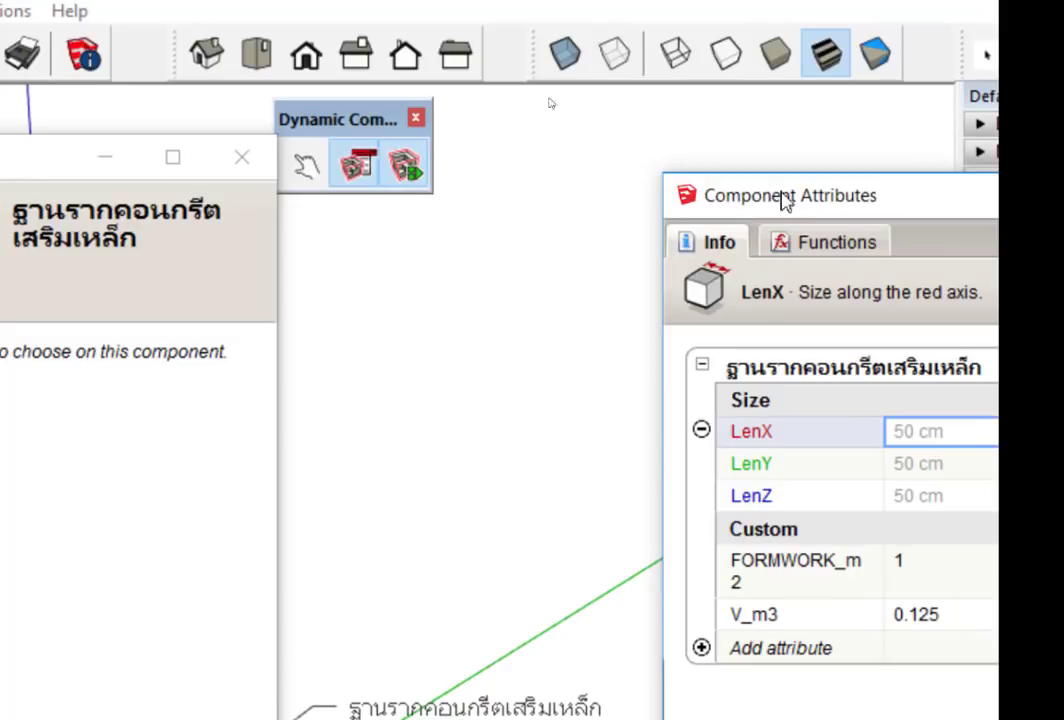
{"action": "left_click_drag", "start_coordinate": [784, 197], "coordinate": [456, 107]}
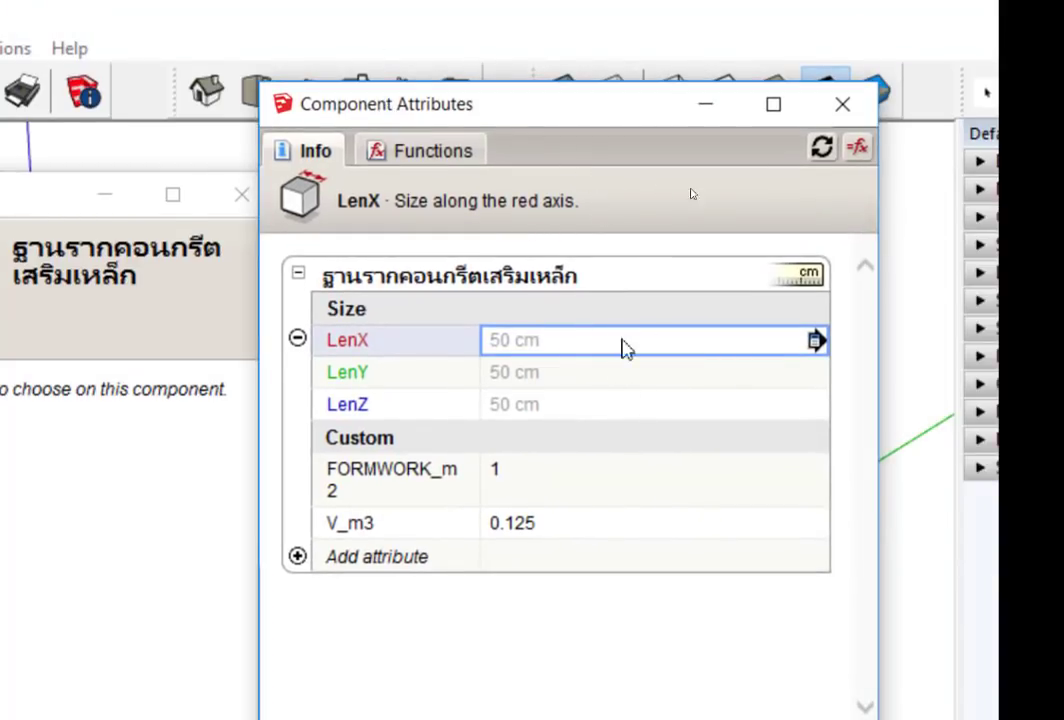
- Change the footing's LenX and LenY from 50 to 40 cm
{"action": "left_click", "coordinate": [556, 343]}
{"action": "left_click_drag", "start_coordinate": [556, 343], "coordinate": [487, 326]}
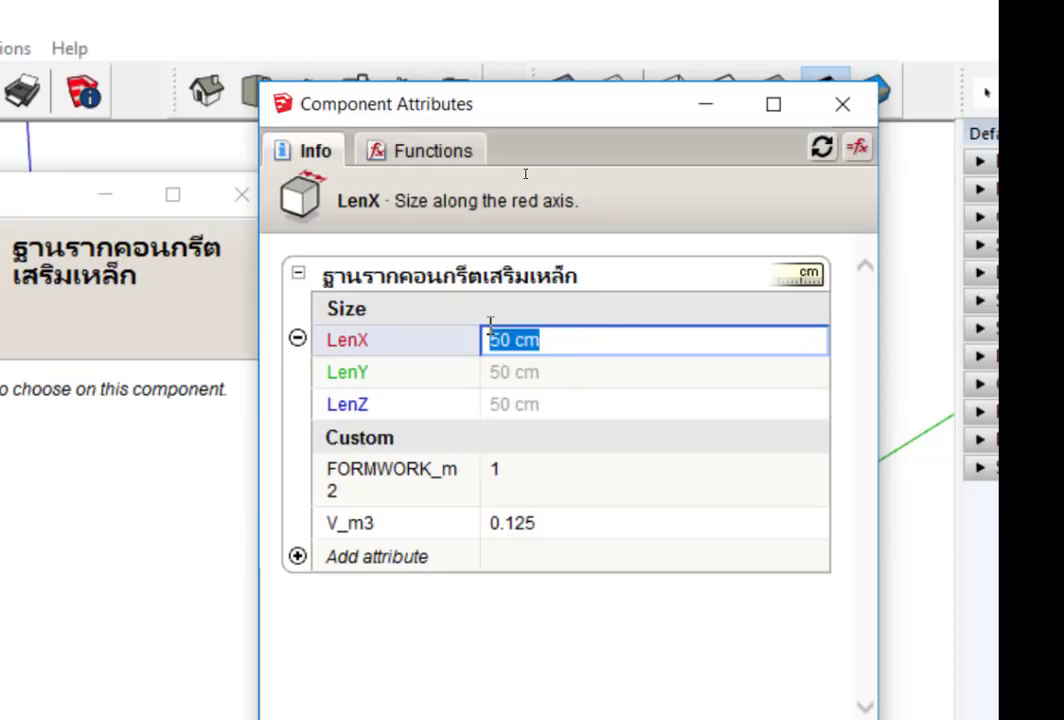
{"action": "type", "text": "40"}
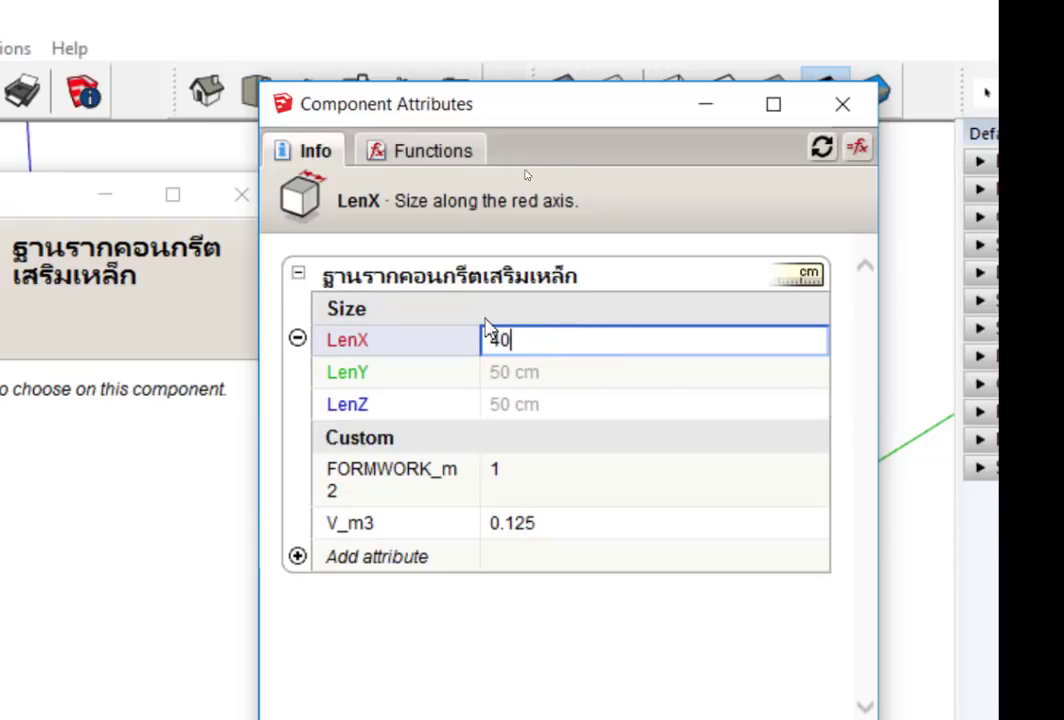
{"action": "key", "text": "Return"}
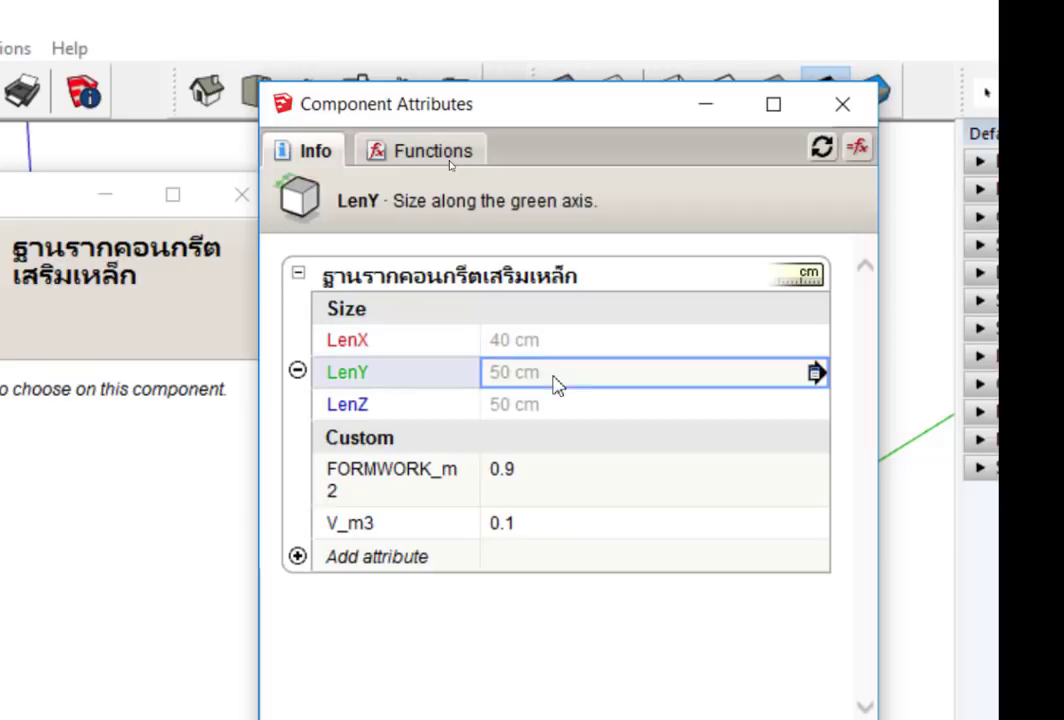
{"action": "left_click", "coordinate": [565, 381]}
{"action": "type", "text": "4"}
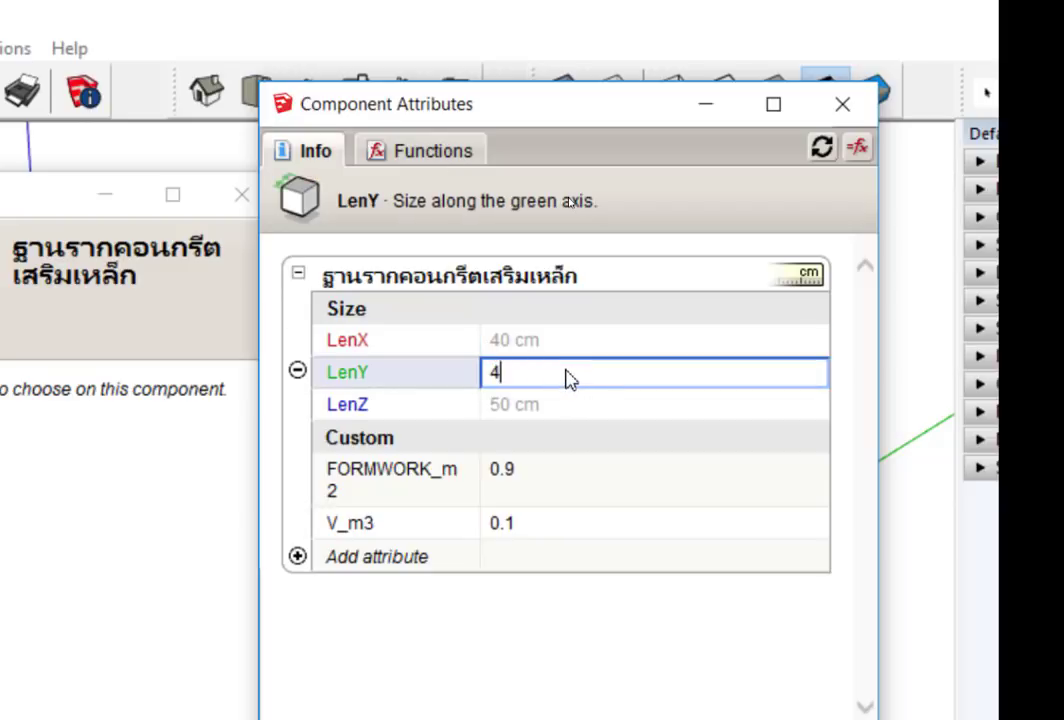
{"action": "type", "text": "0"}
{"action": "key", "text": "Return"}
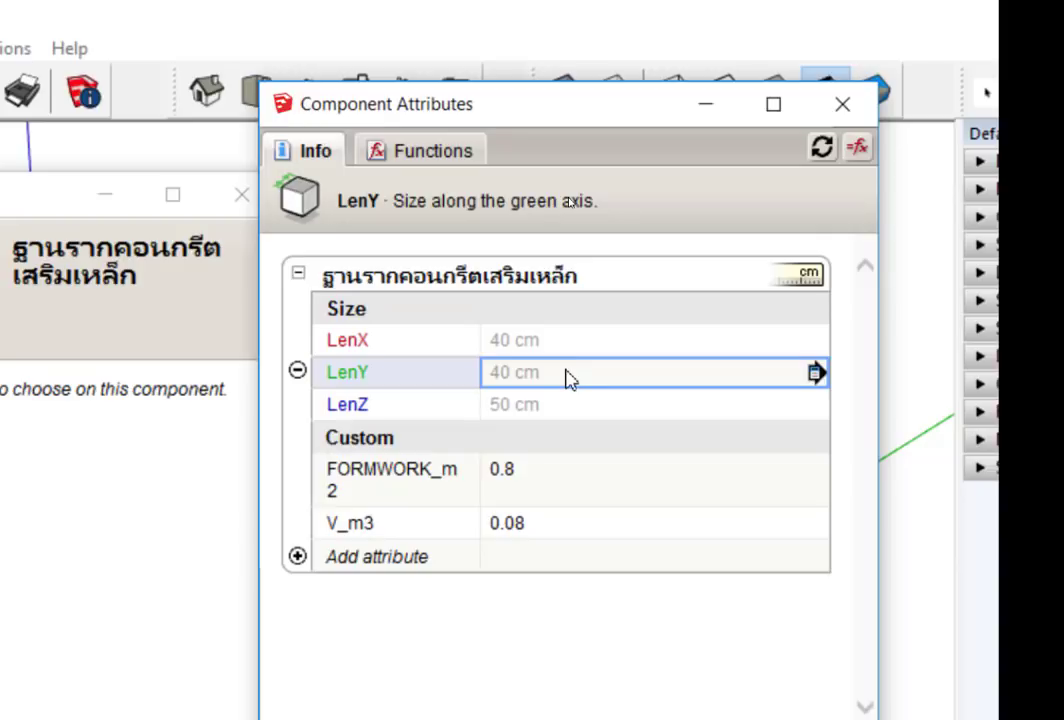
{"action": "left_click", "coordinate": [755, 345]}
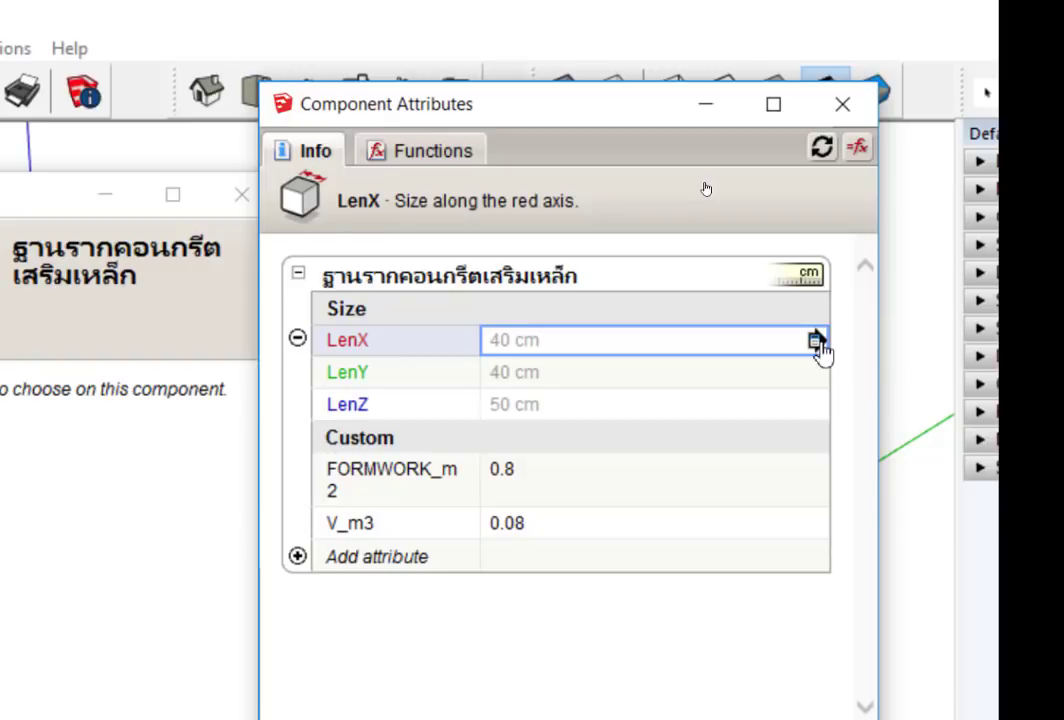
- Set LenX's display rule to 'Users can edit as a textbox' and apply it
{"action": "left_click", "coordinate": [818, 342]}
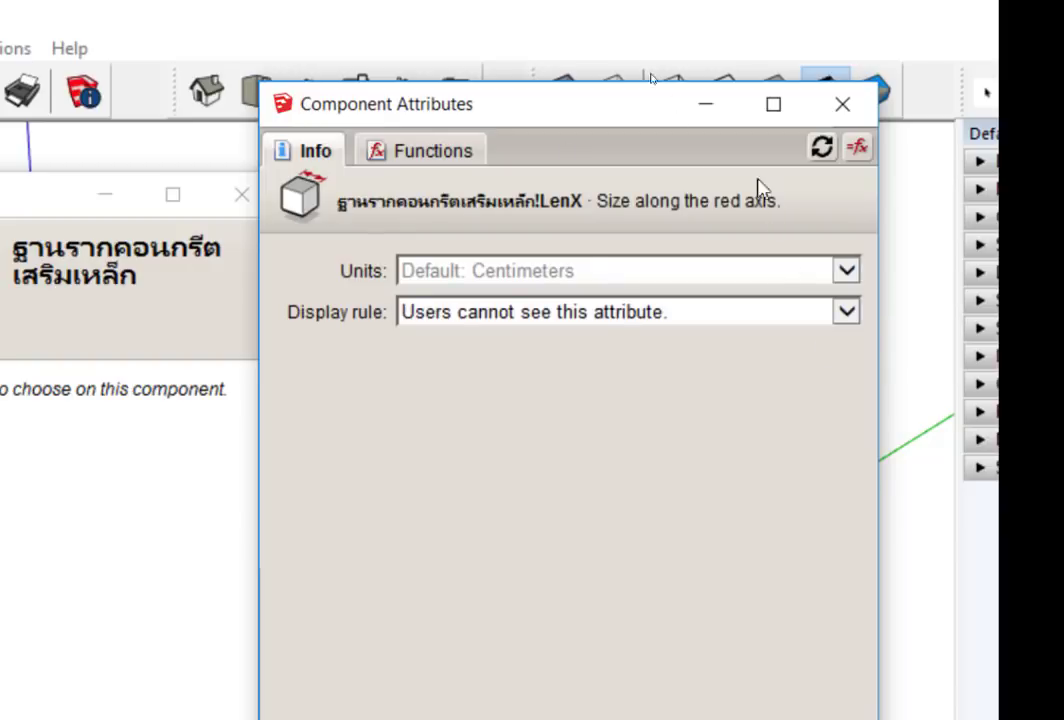
{"action": "left_click_drag", "start_coordinate": [633, 107], "coordinate": [645, 42]}
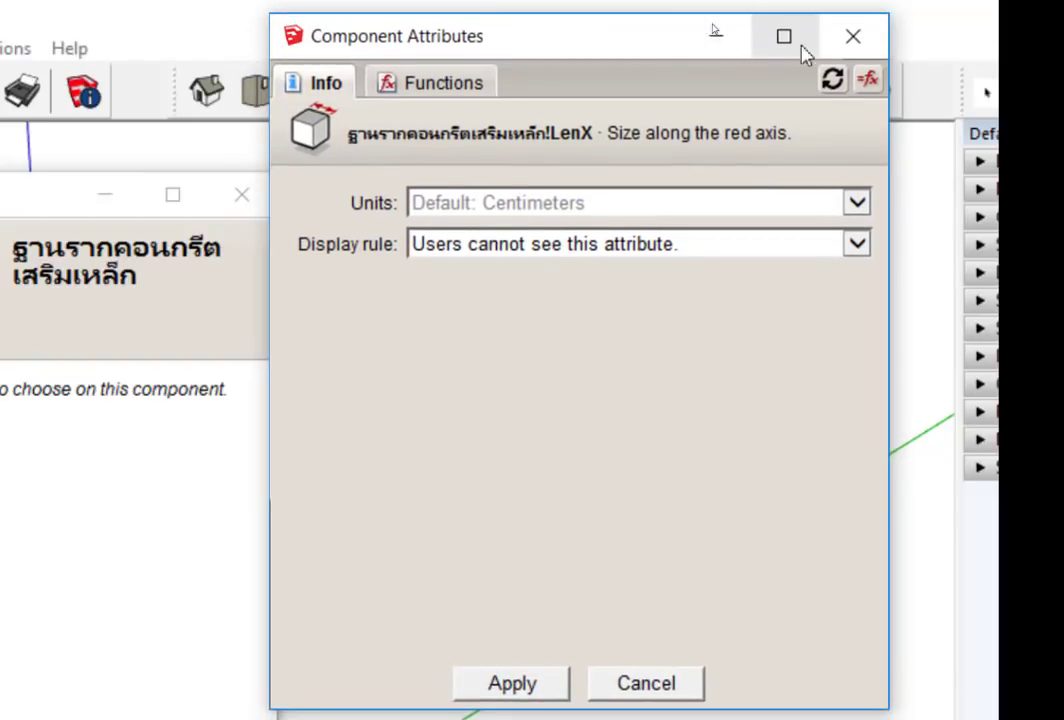
{"action": "left_click", "coordinate": [852, 37]}
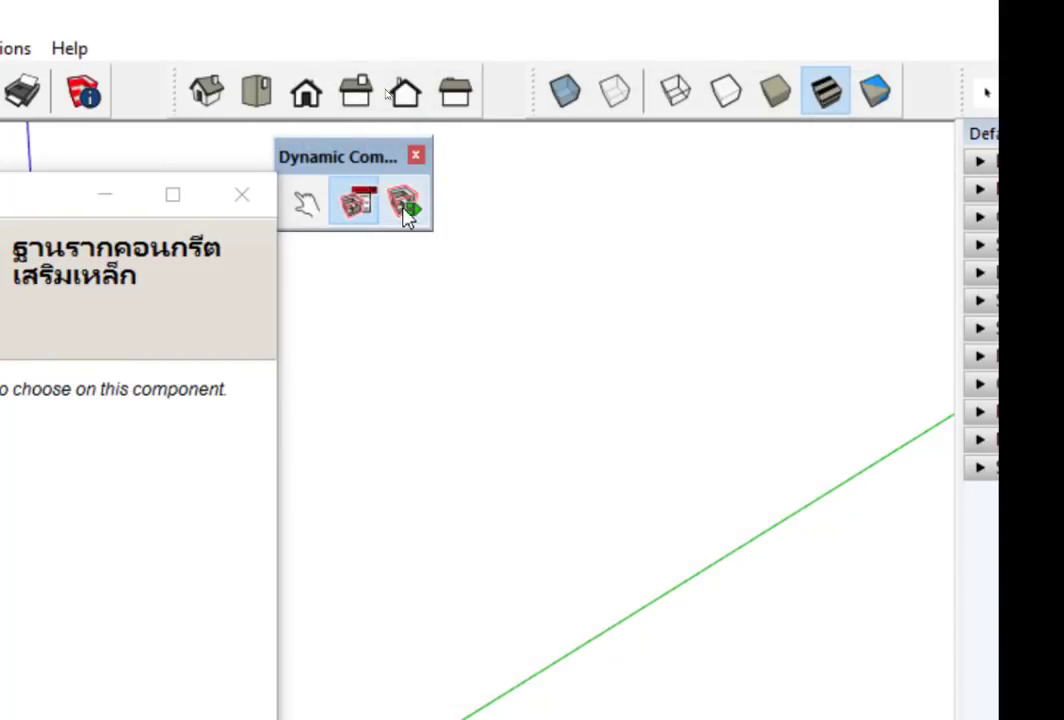
{"action": "left_click", "coordinate": [405, 203]}
{"action": "left_click", "coordinate": [727, 268]}
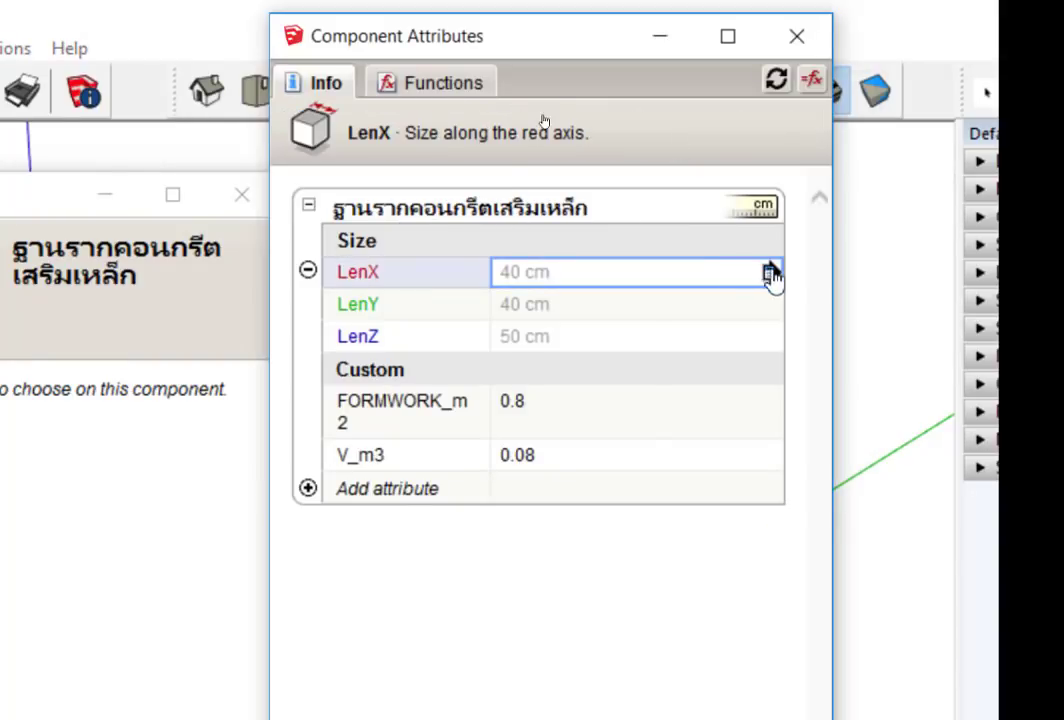
{"action": "left_click", "coordinate": [770, 272]}
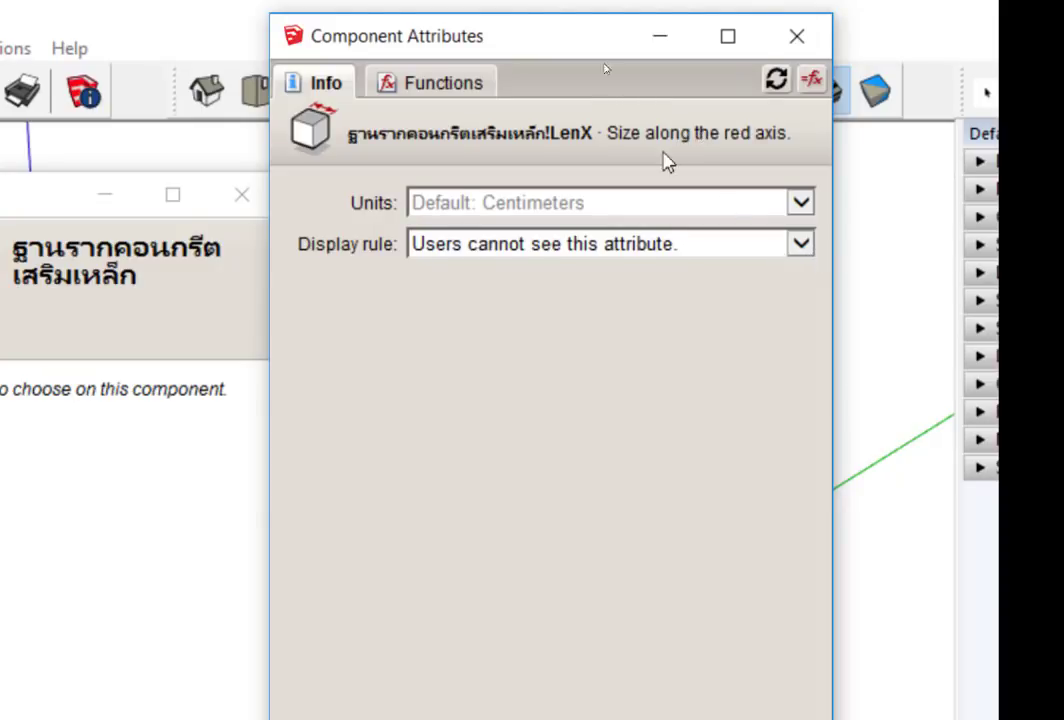
{"action": "mouse_move", "coordinate": [608, 22]}
{"action": "left_mouse_down"}
{"action": "mouse_move", "coordinate": [682, 15]}
{"action": "mouse_move", "coordinate": [658, 100]}
{"action": "mouse_move", "coordinate": [666, 13]}
{"action": "left_mouse_up"}
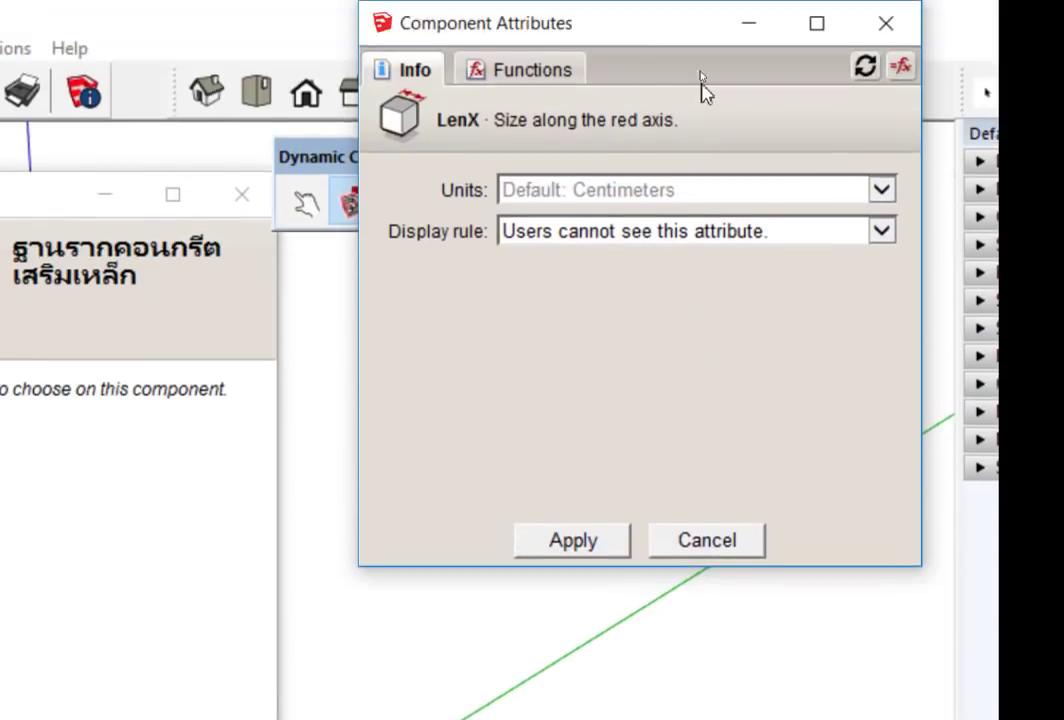
{"action": "left_click", "coordinate": [877, 240]}
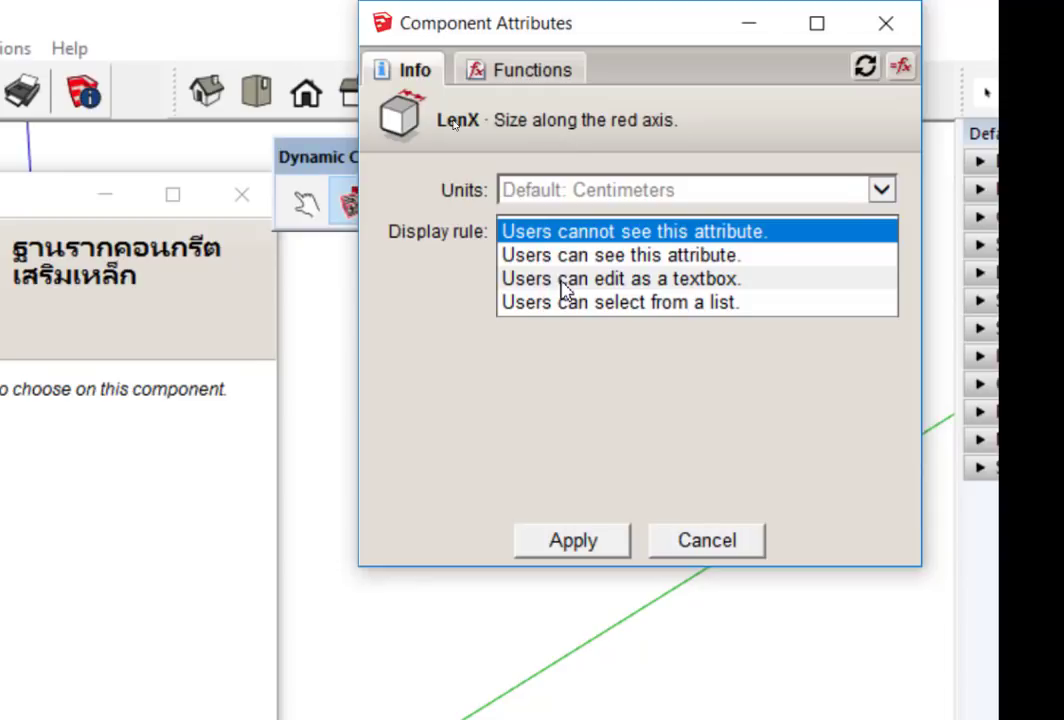
{"action": "left_click", "coordinate": [561, 281]}
{"action": "left_click", "coordinate": [588, 541]}
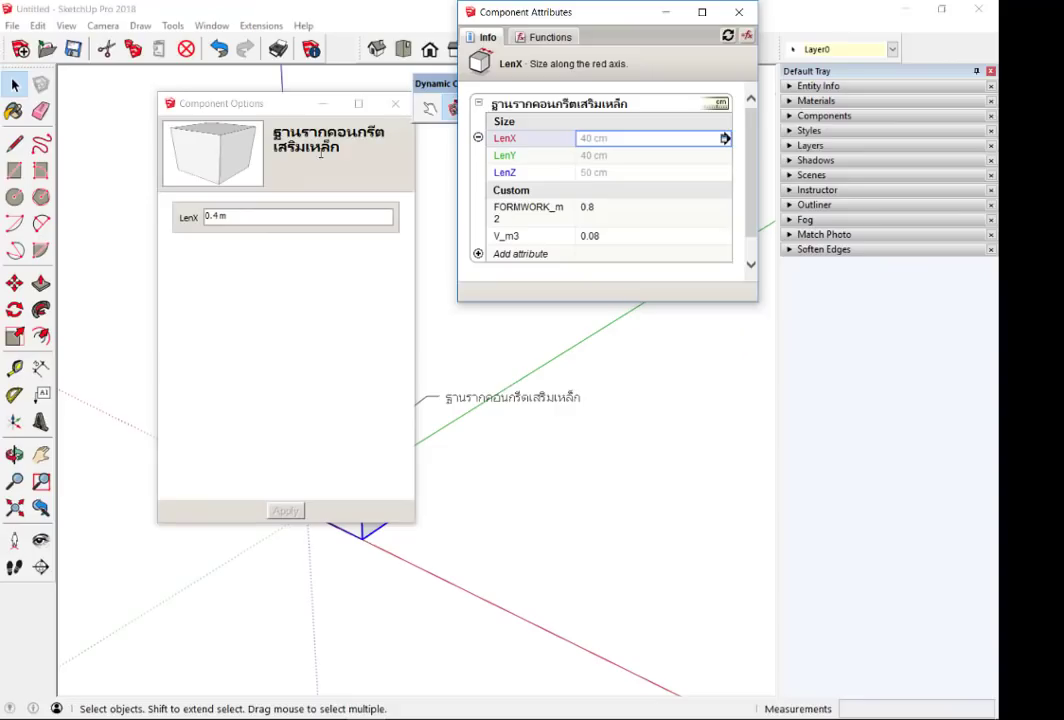
- Give LenY and LenZ the same 'Users can edit as a textbox' display rule
{"action": "left_click", "coordinate": [727, 157]}
{"action": "left_click", "coordinate": [726, 158]}
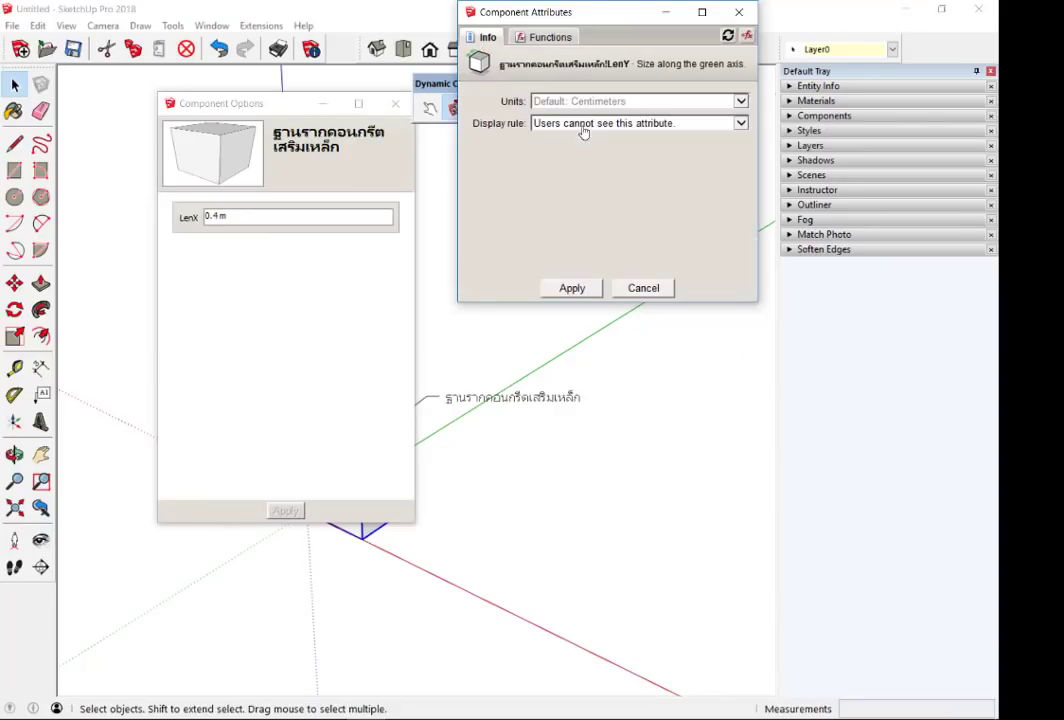
{"action": "left_click", "coordinate": [744, 125]}
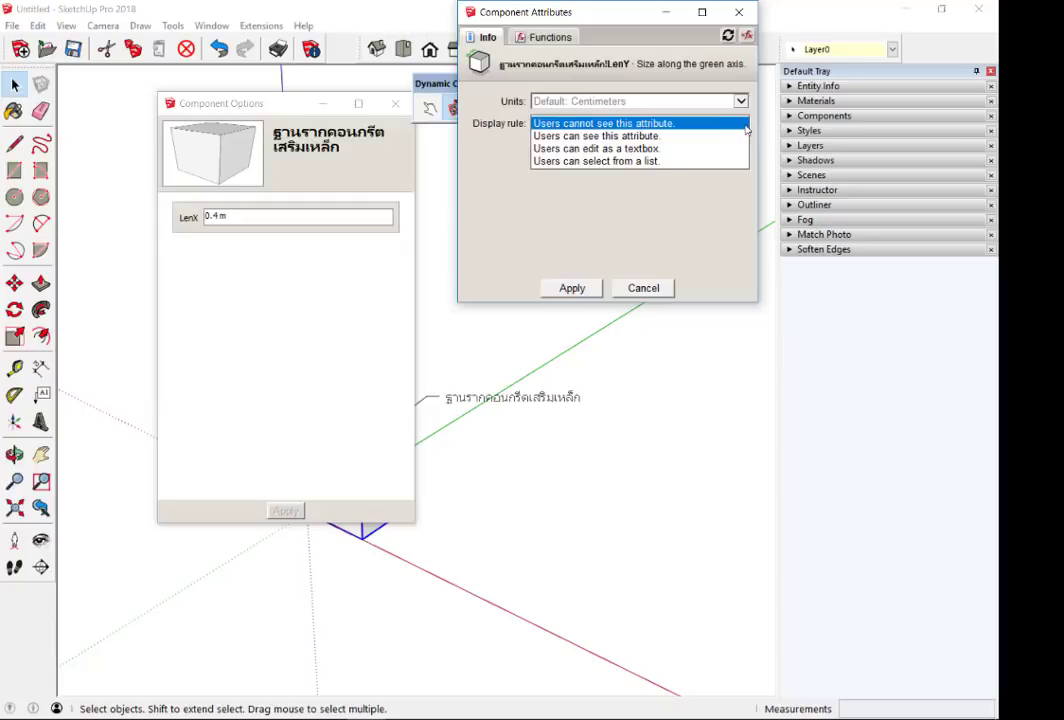
{"action": "left_click", "coordinate": [650, 148]}
{"action": "left_click", "coordinate": [578, 289]}
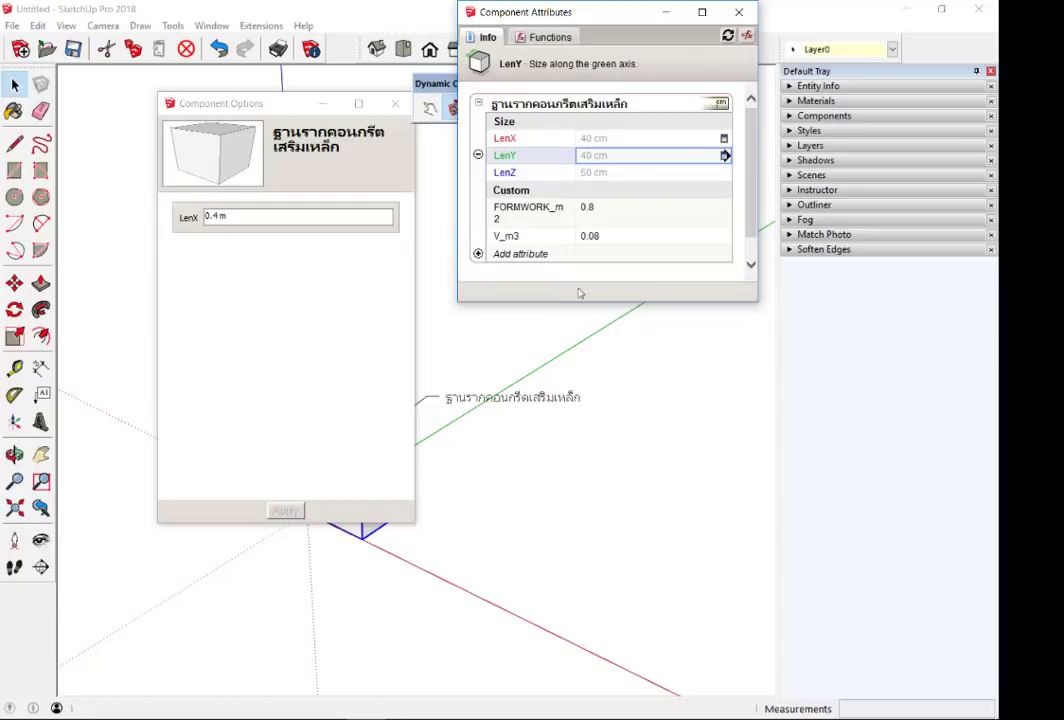
{"action": "left_click", "coordinate": [725, 173]}
{"action": "left_click", "coordinate": [725, 173]}
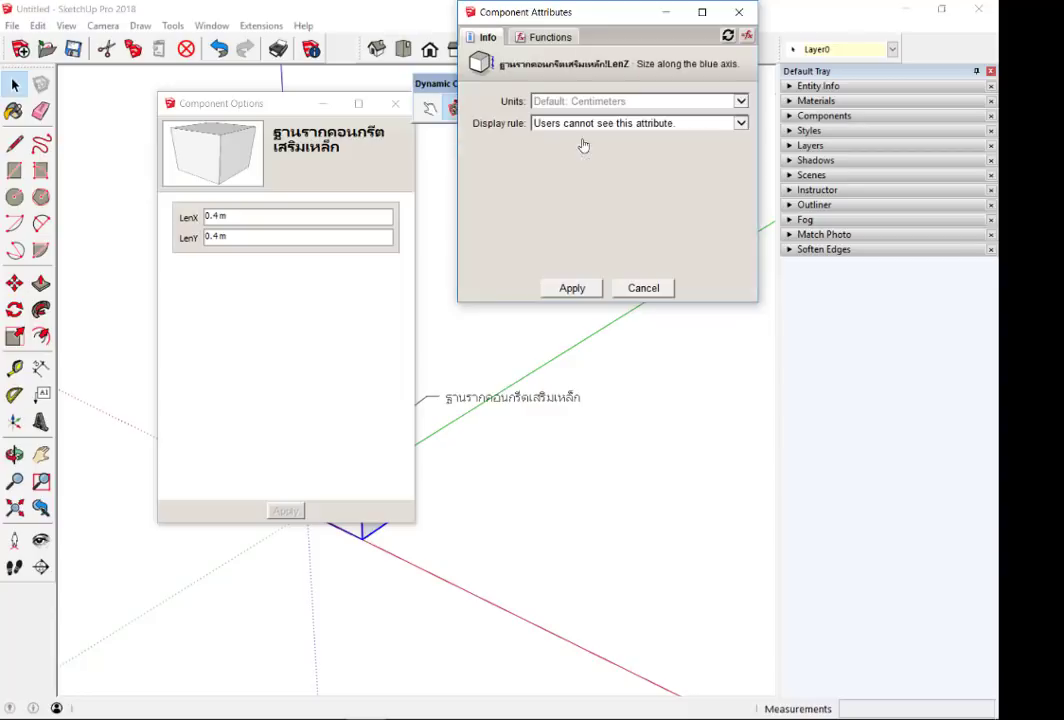
{"action": "left_click", "coordinate": [605, 123]}
{"action": "left_click", "coordinate": [596, 148]}
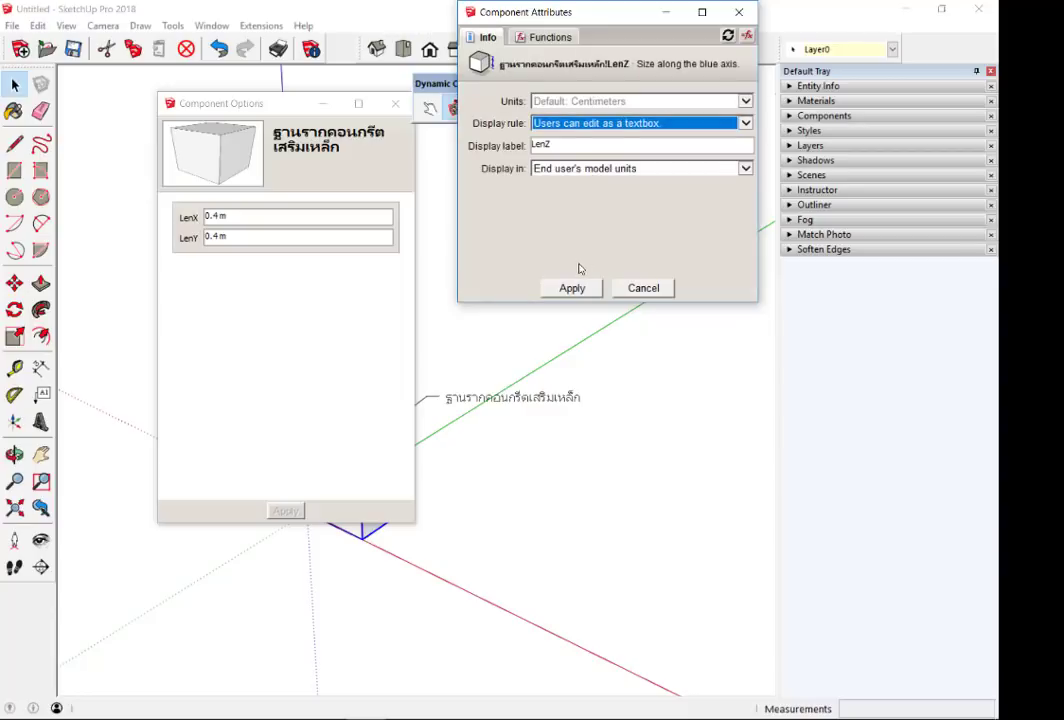
{"action": "left_click", "coordinate": [571, 288]}
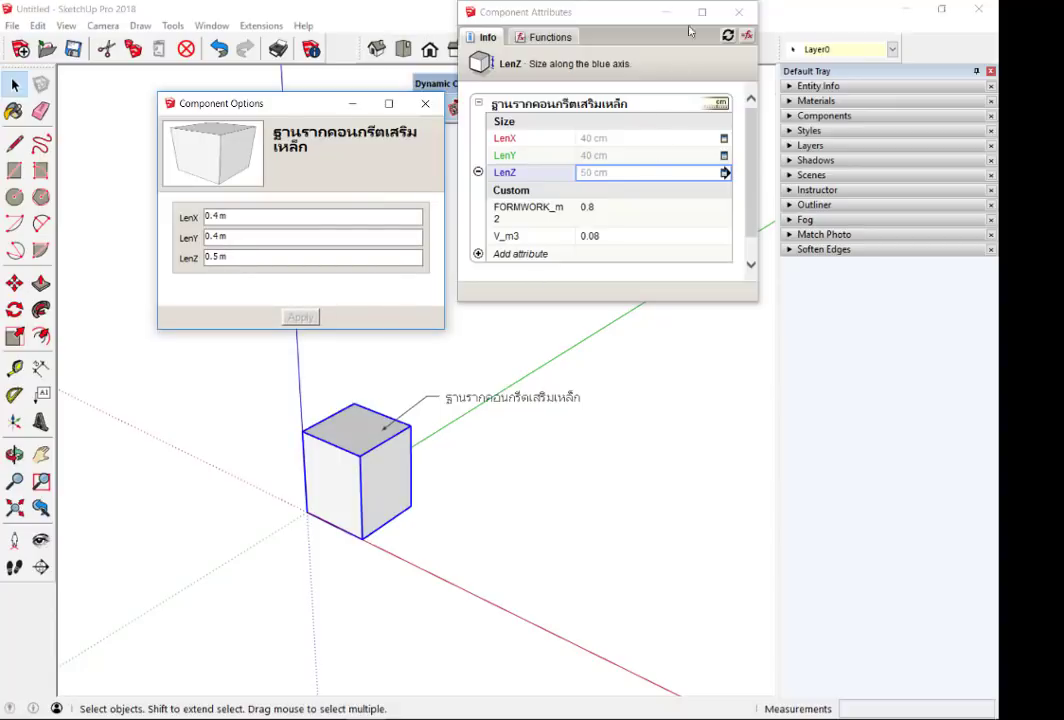
{"action": "left_click_drag", "start_coordinate": [555, 12], "coordinate": [725, 24]}
{"action": "left_click", "coordinate": [230, 100]}
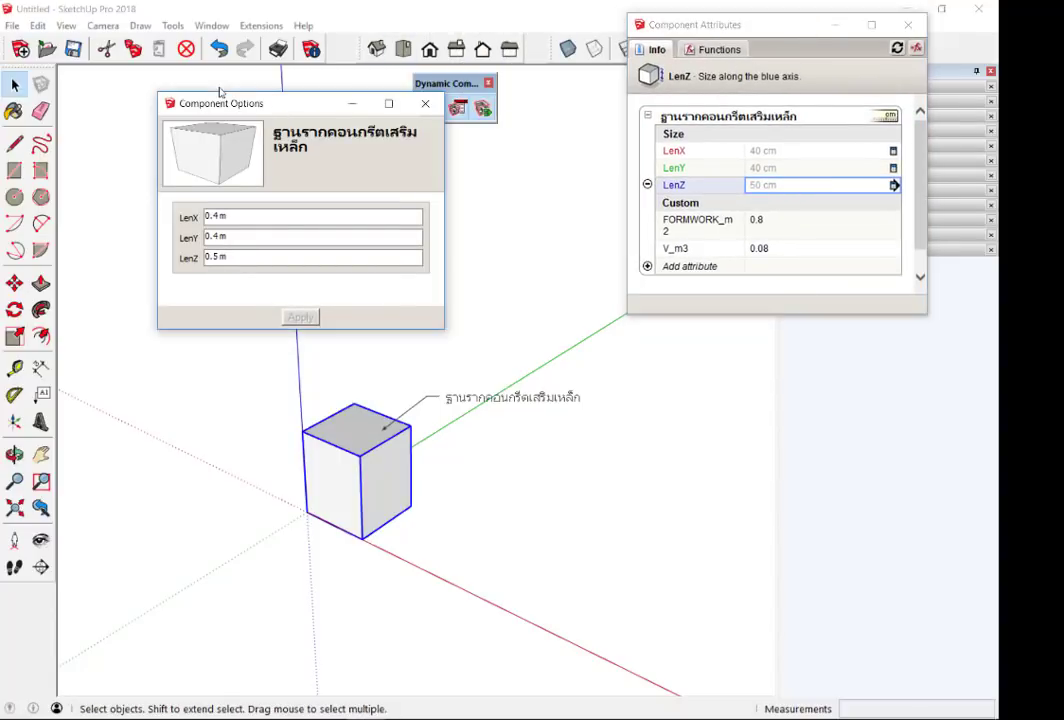
{"action": "left_click_drag", "start_coordinate": [444, 176], "coordinate": [504, 177]}
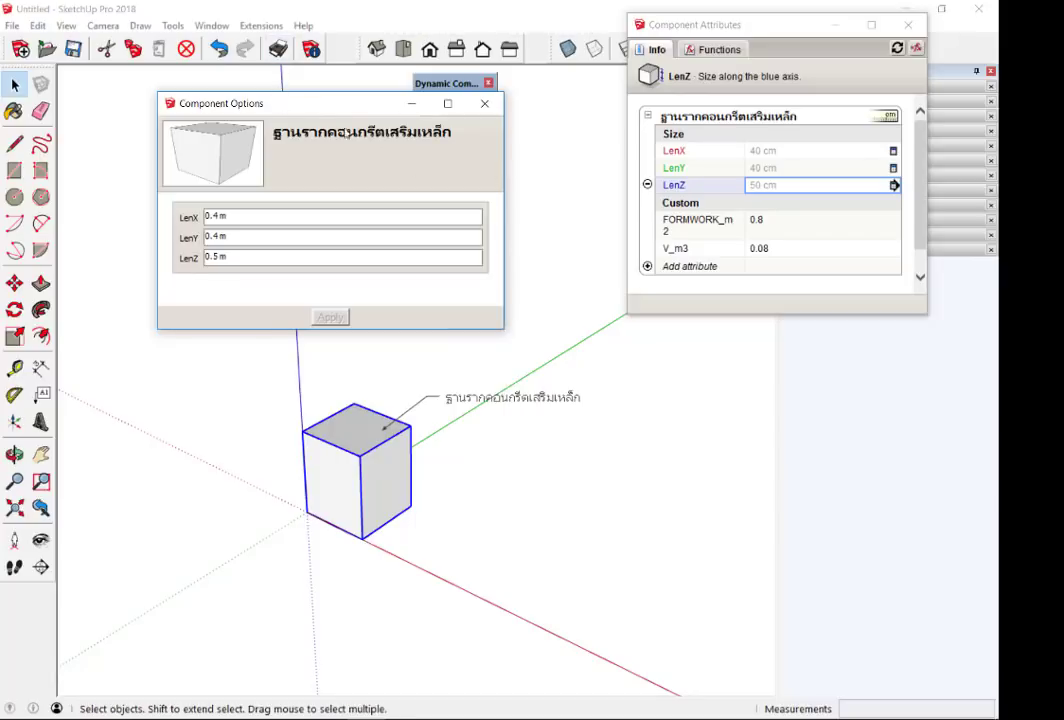
{"action": "mouse_move", "coordinate": [280, 103]}
{"action": "left_mouse_down"}
{"action": "mouse_move", "coordinate": [558, 446]}
{"action": "mouse_move", "coordinate": [534, 320]}
{"action": "left_mouse_up"}
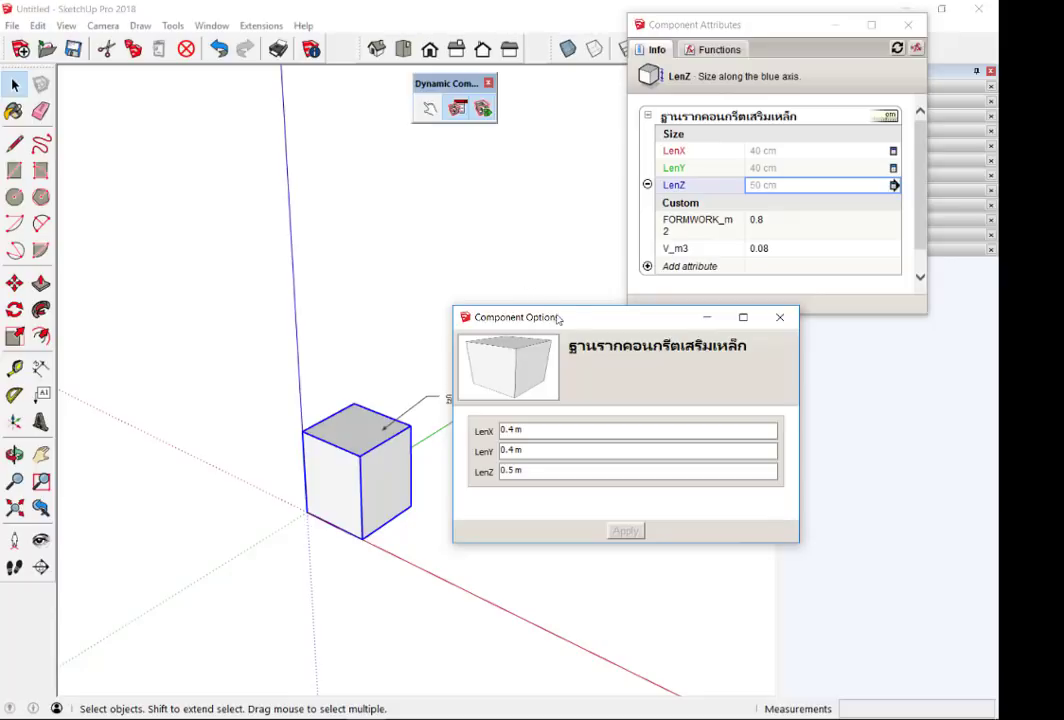
{"action": "left_click_drag", "start_coordinate": [557, 320], "coordinate": [196, 107]}
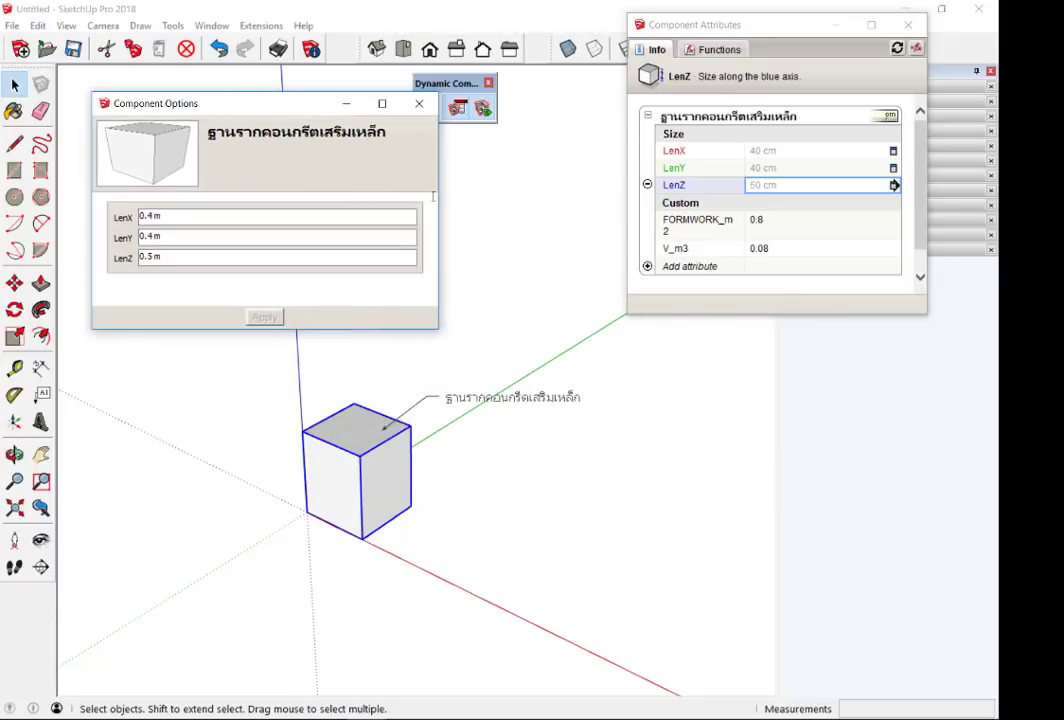
{"action": "left_click_drag", "start_coordinate": [440, 196], "coordinate": [436, 207]}
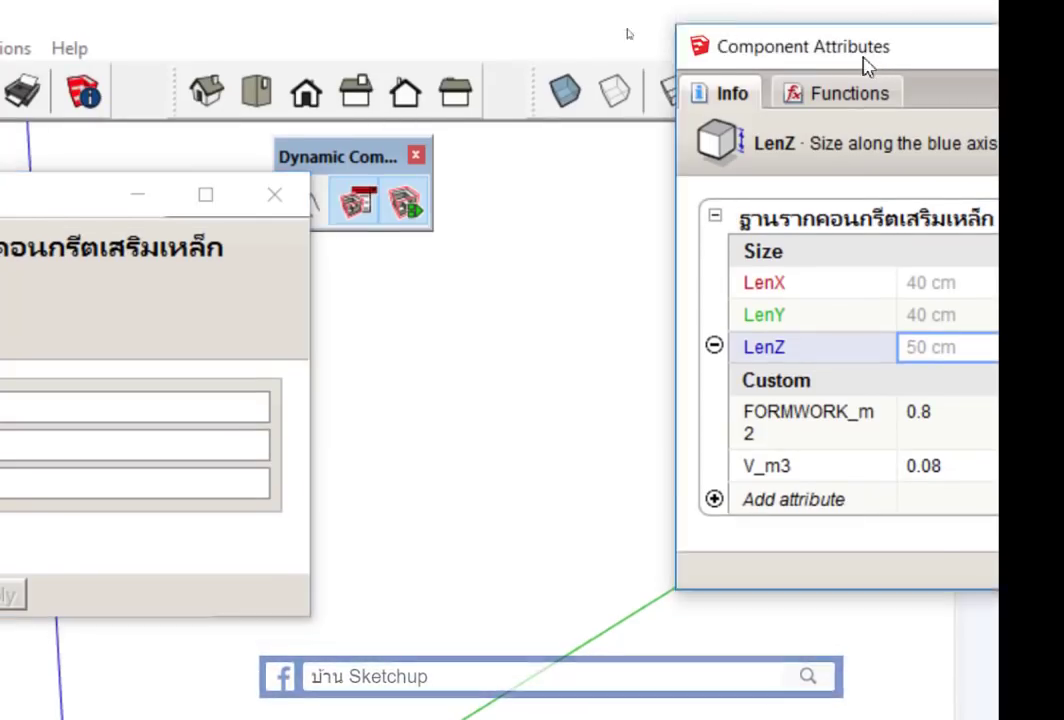
- Add a new ST attribute and set its display rule to a user-selectable list
{"action": "left_click_drag", "start_coordinate": [862, 60], "coordinate": [515, 52]}
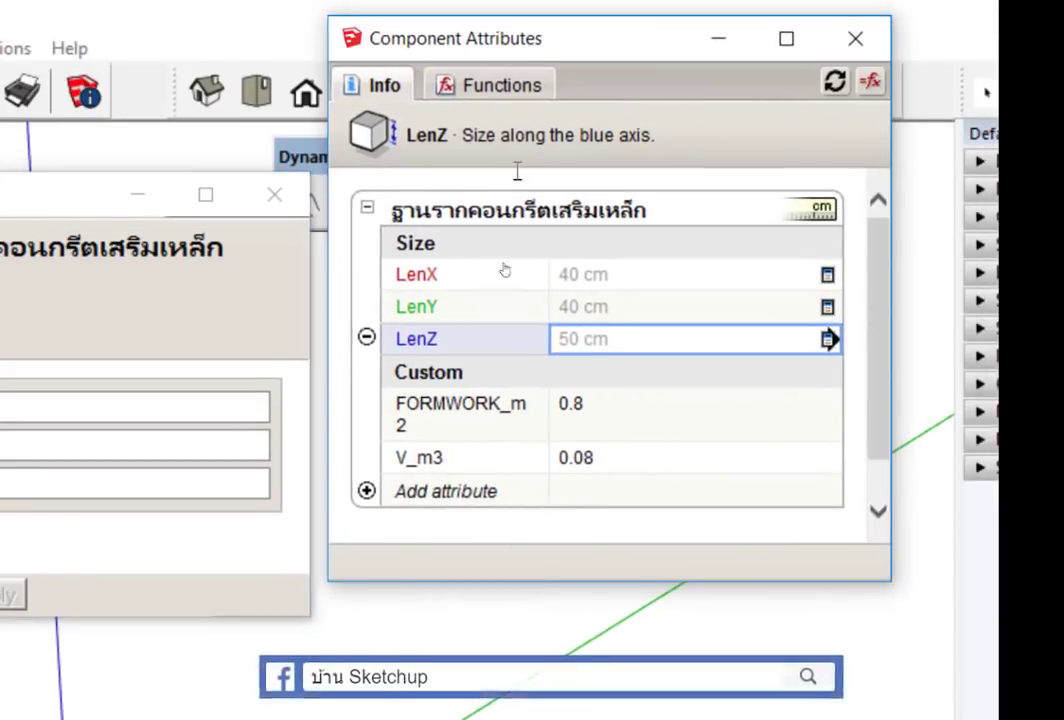
{"action": "left_click", "coordinate": [366, 491]}
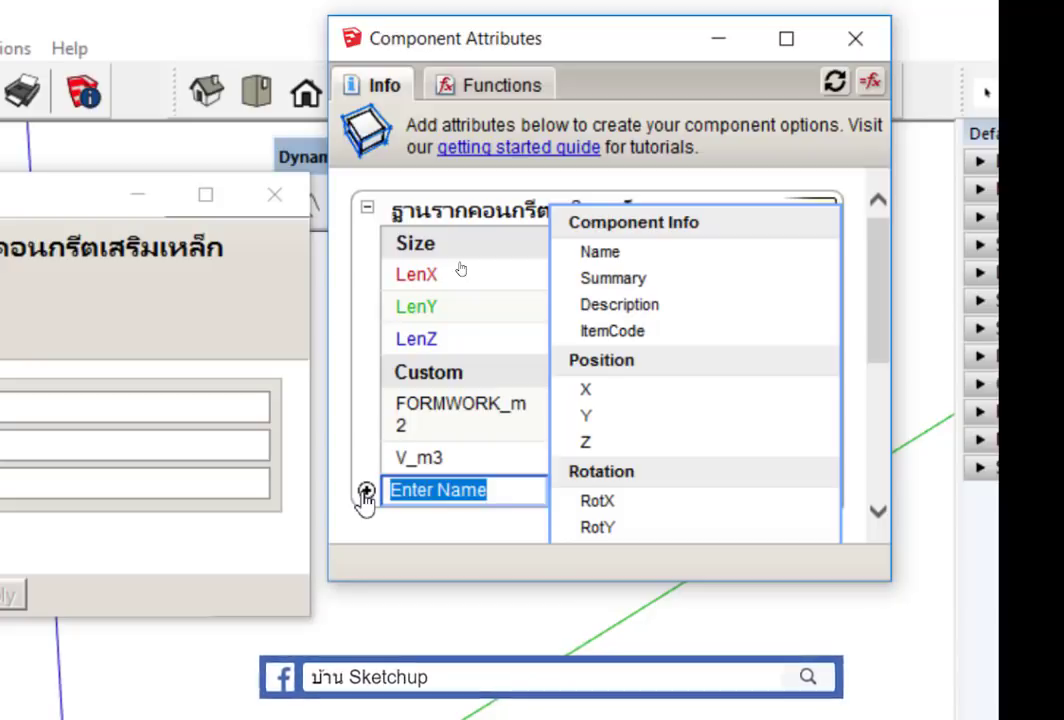
{"action": "type", "text": "ST"}
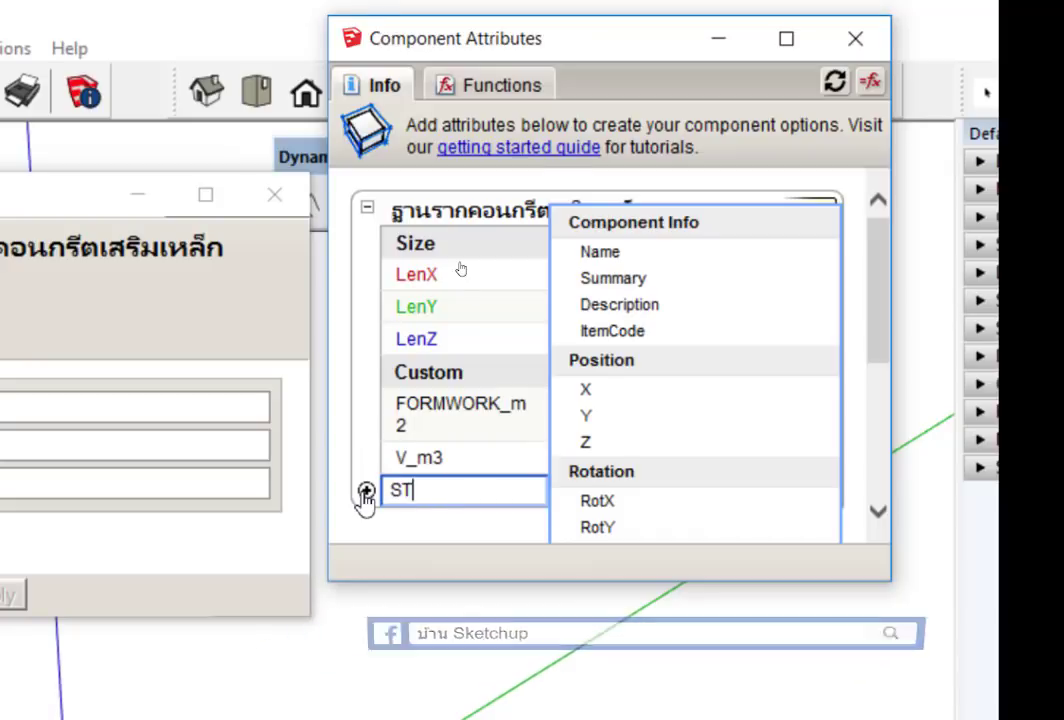
{"action": "key", "text": "Return"}
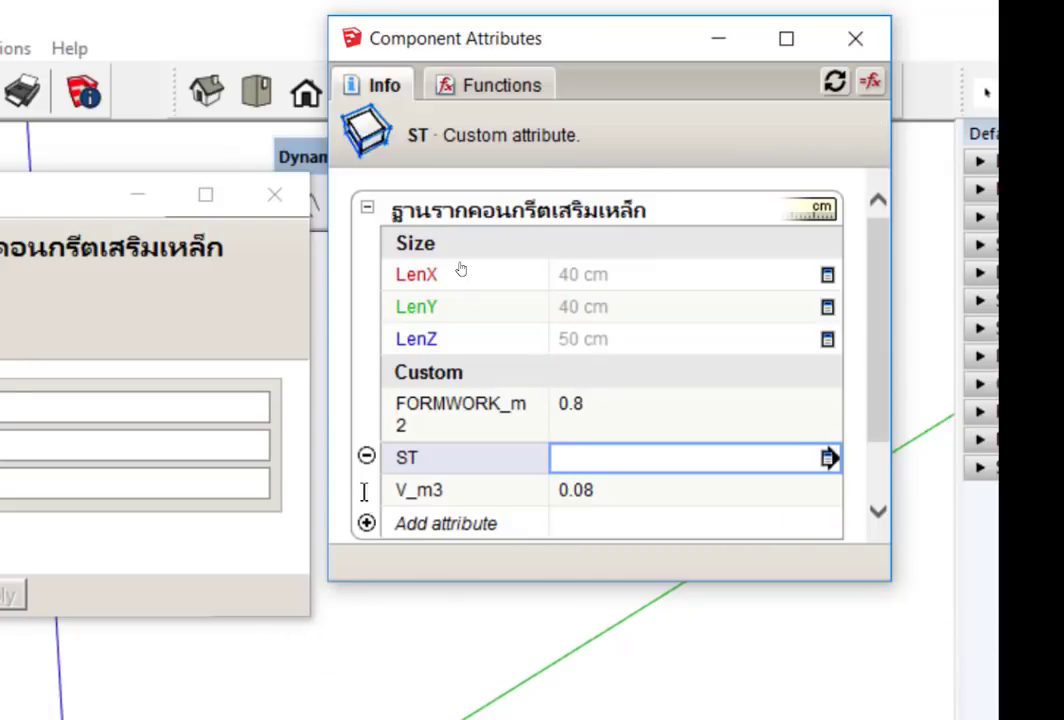
{"action": "left_click", "coordinate": [828, 460]}
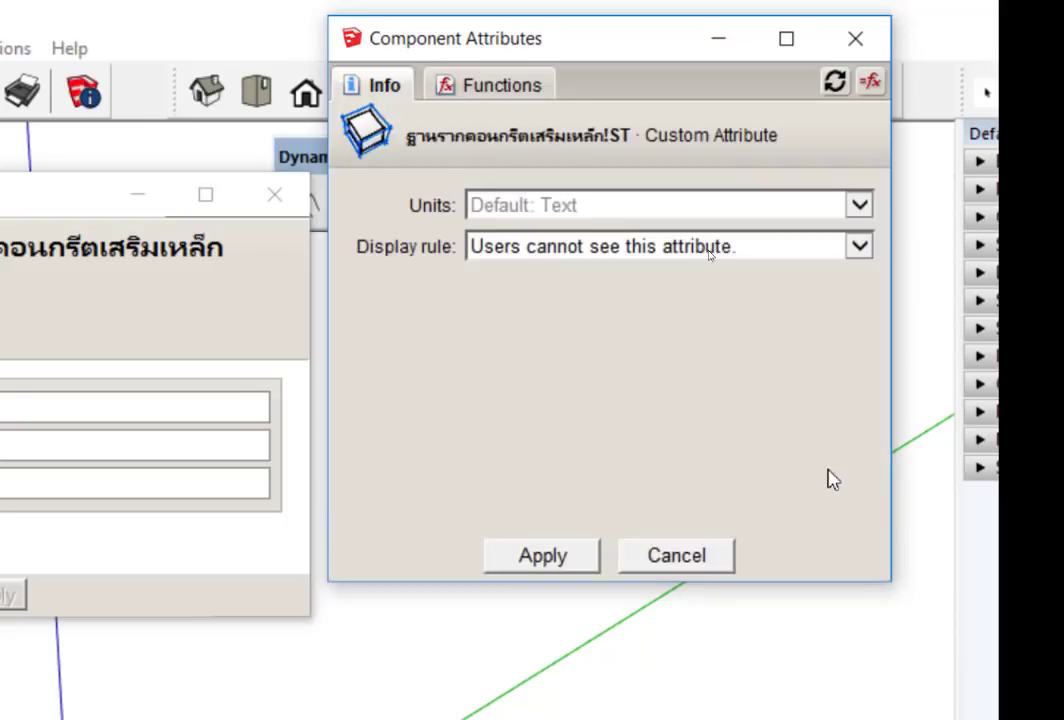
{"action": "left_click", "coordinate": [866, 245]}
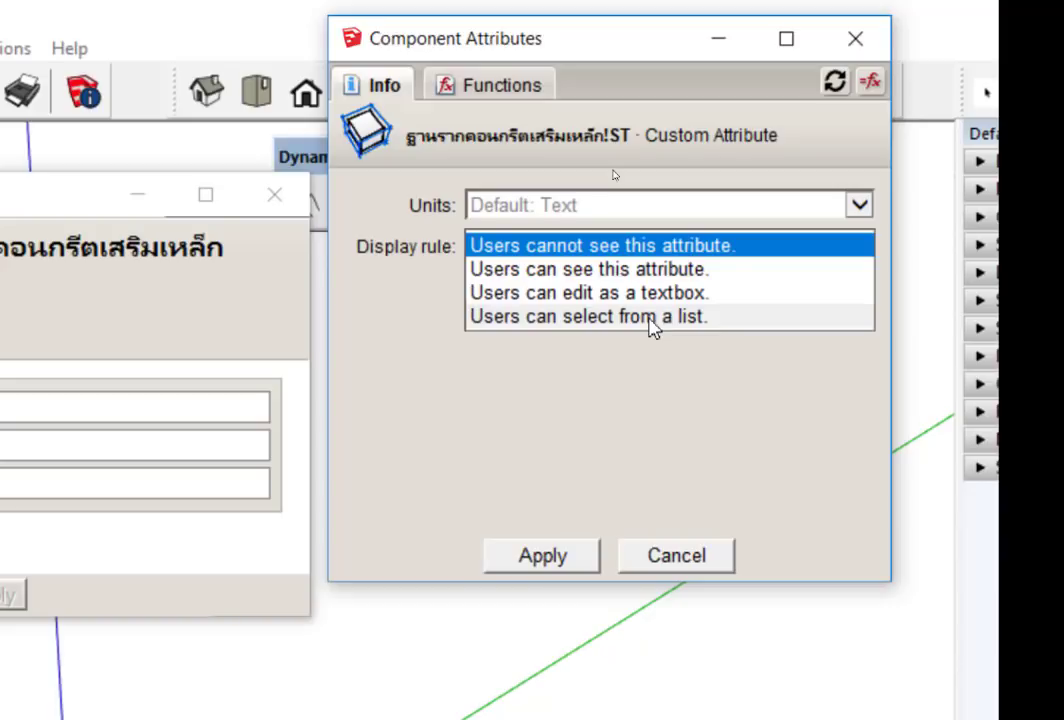
{"action": "left_click", "coordinate": [648, 318]}
- Add the list options 180 KSC, 210 KSC and 240 KSC and apply them
{"action": "left_click", "coordinate": [532, 360]}
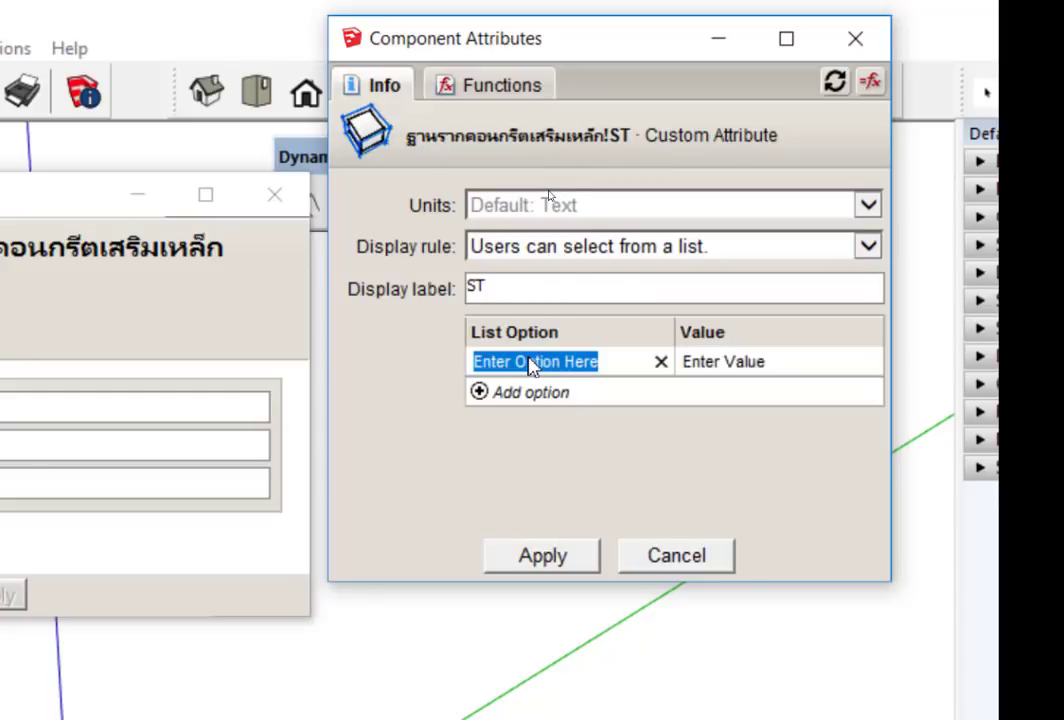
{"action": "type", "text": "180 "}
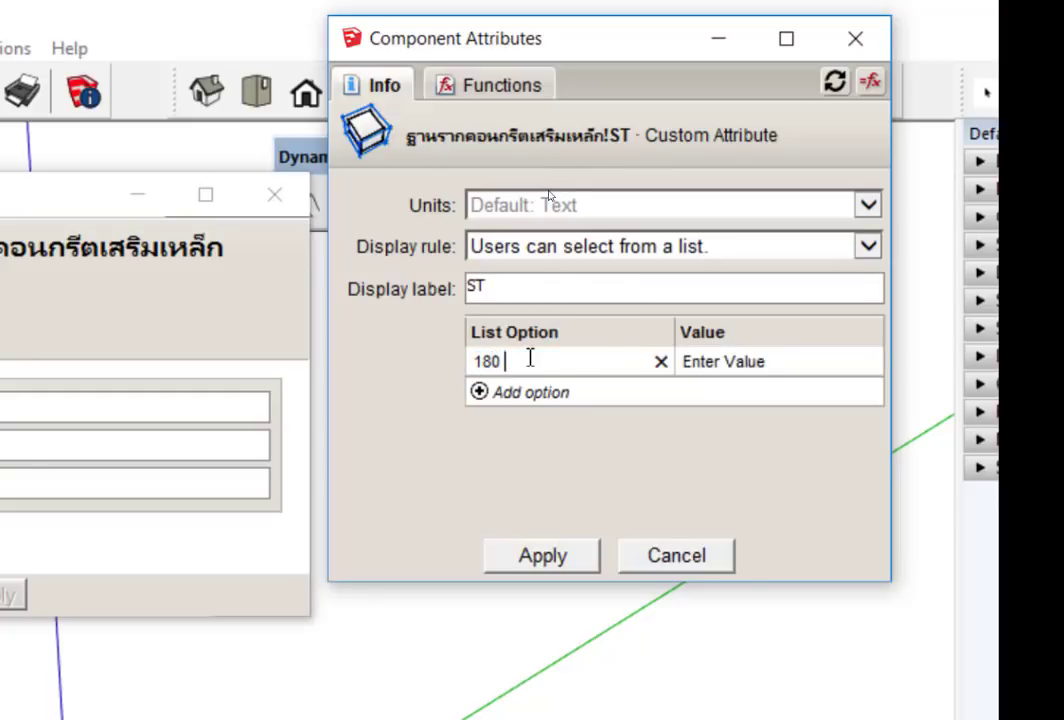
{"action": "type", "text": "KSC"}
{"action": "key", "text": "Tab"}
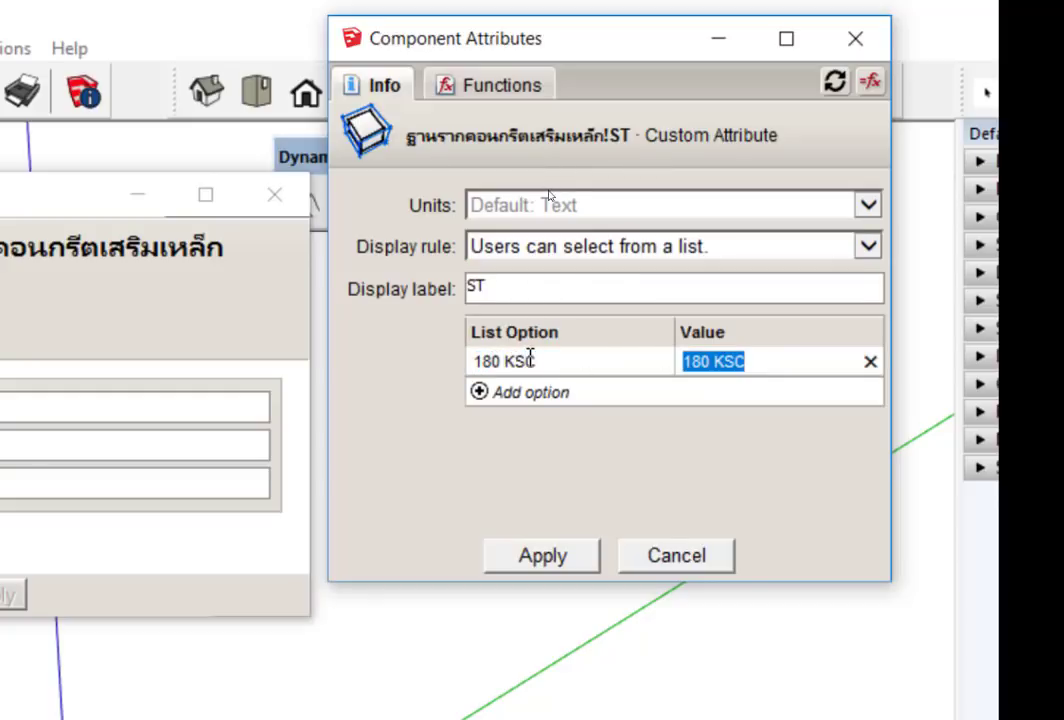
{"action": "key", "text": "Return"}
{"action": "type", "text": "210 "}
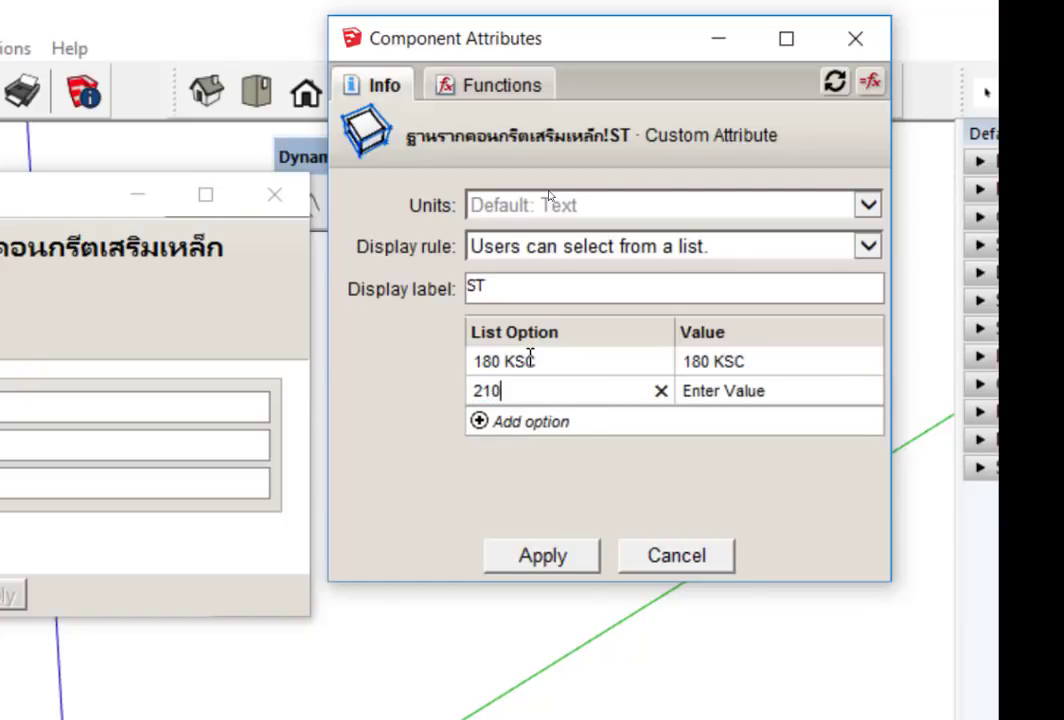
{"action": "type", "text": "KSC"}
{"action": "key", "text": "Tab"}
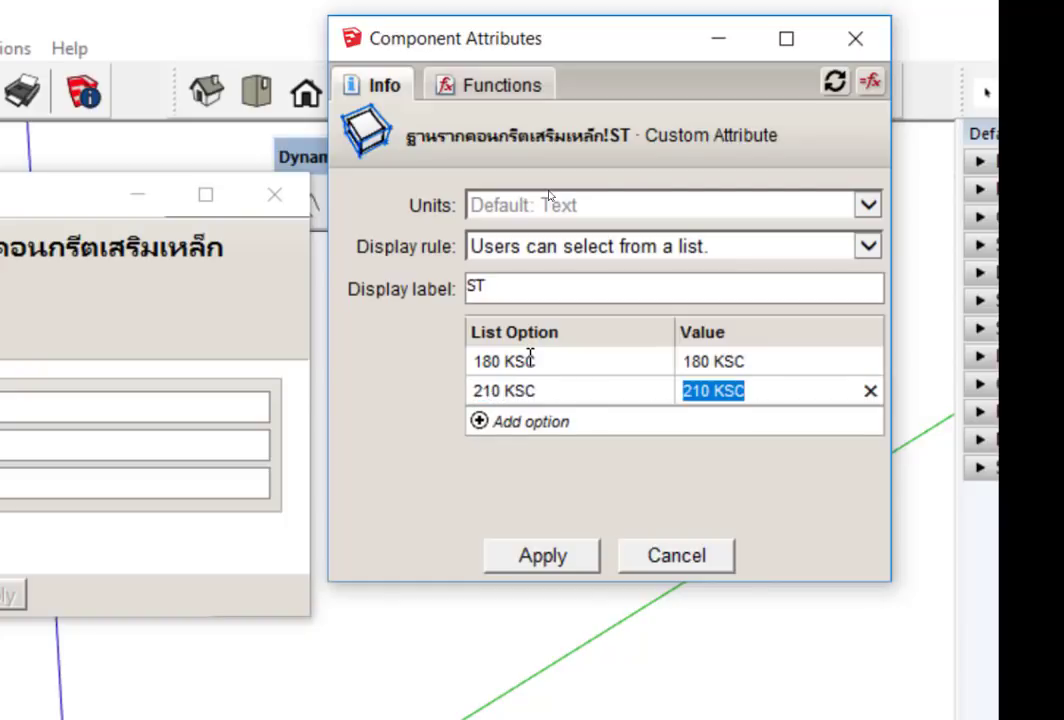
{"action": "key", "text": "Return"}
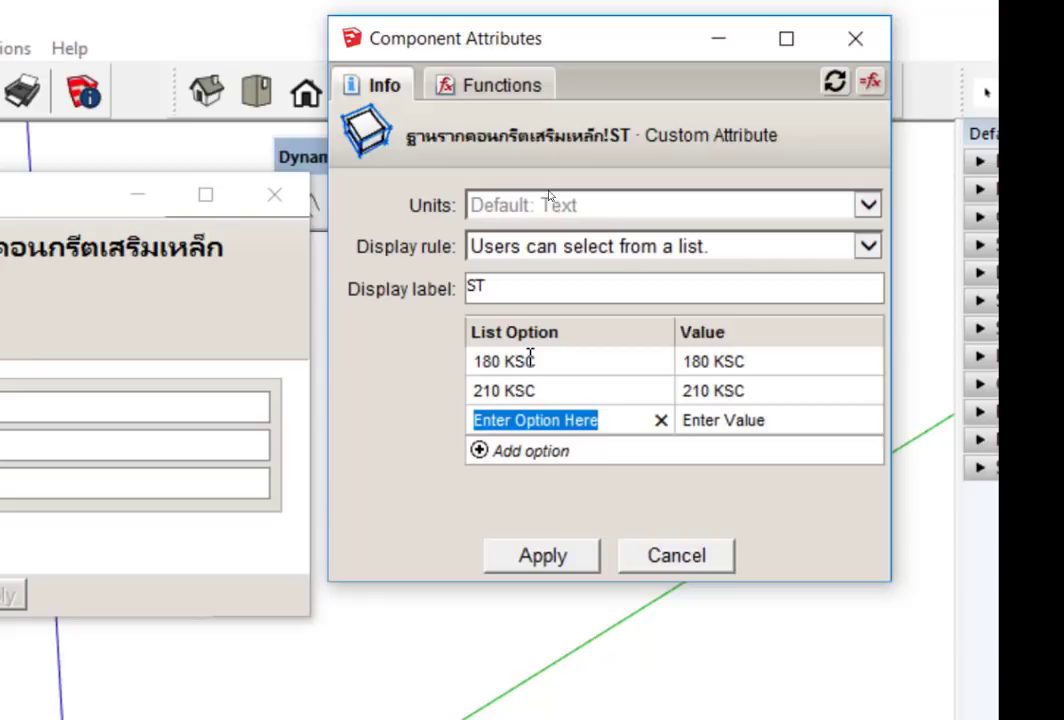
{"action": "type", "text": "240 KS"}
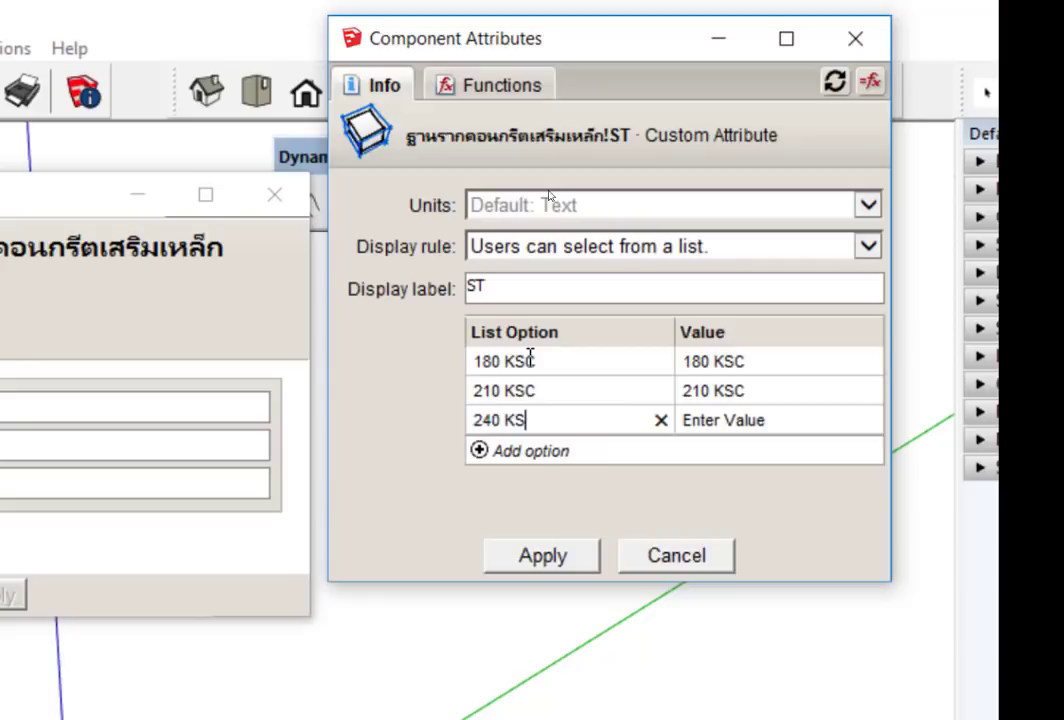
{"action": "type", "text": "C"}
{"action": "key", "text": "Tab"}
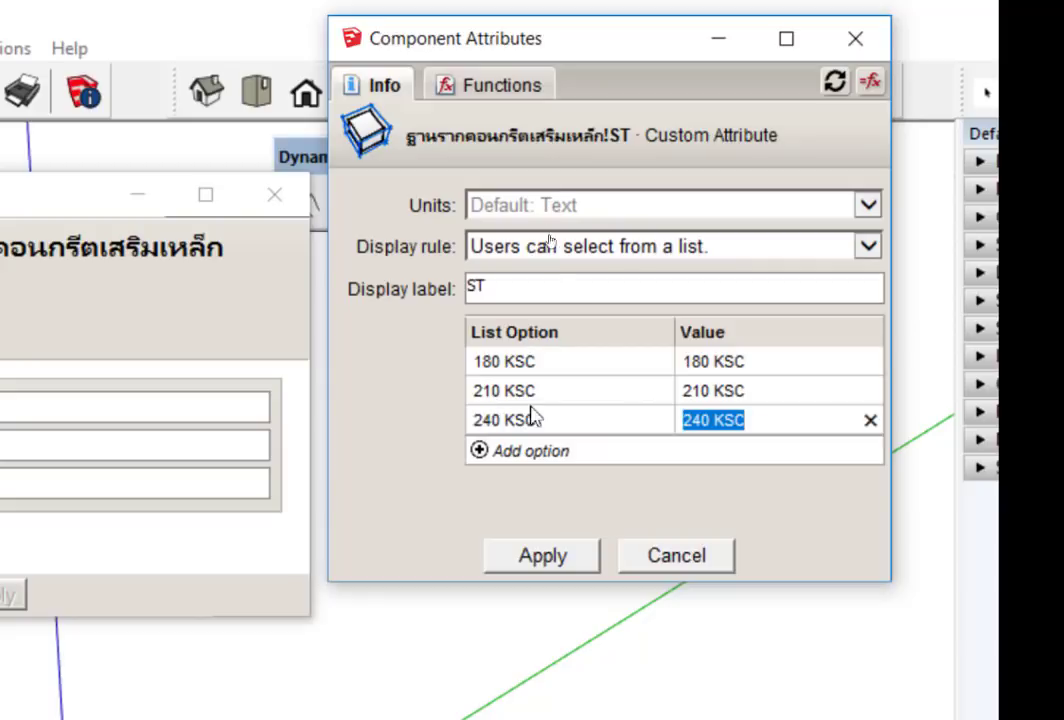
{"action": "left_click", "coordinate": [543, 556]}
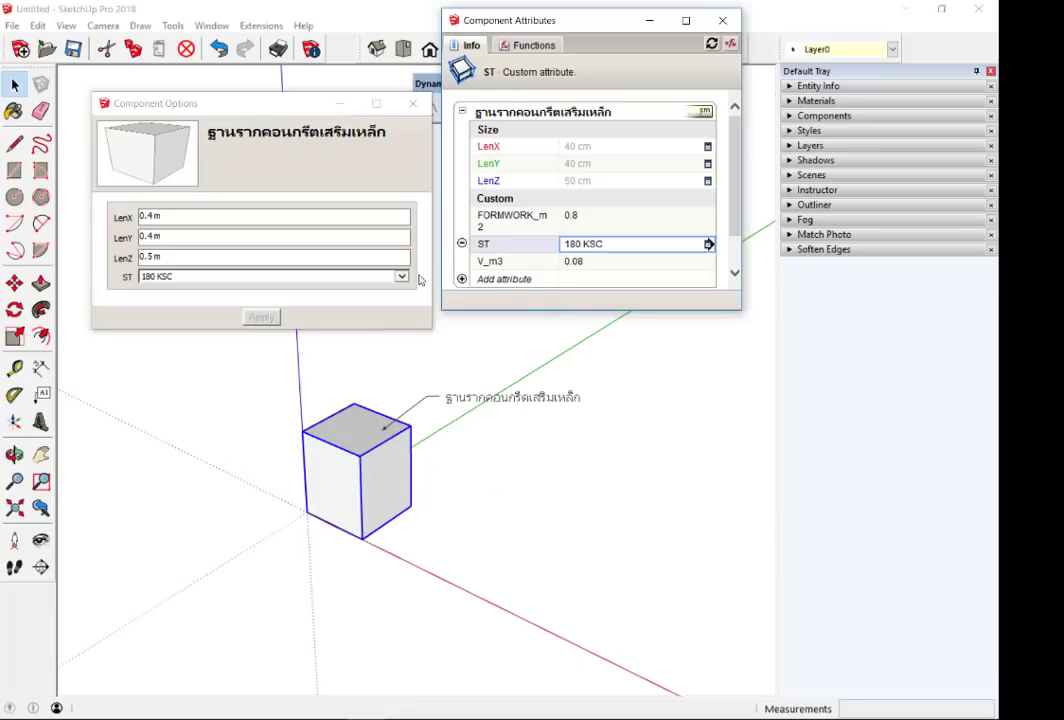
- Choose 210 KSC for ST in Component Options, apply it, and close Component Attributes
{"action": "left_click", "coordinate": [324, 228]}
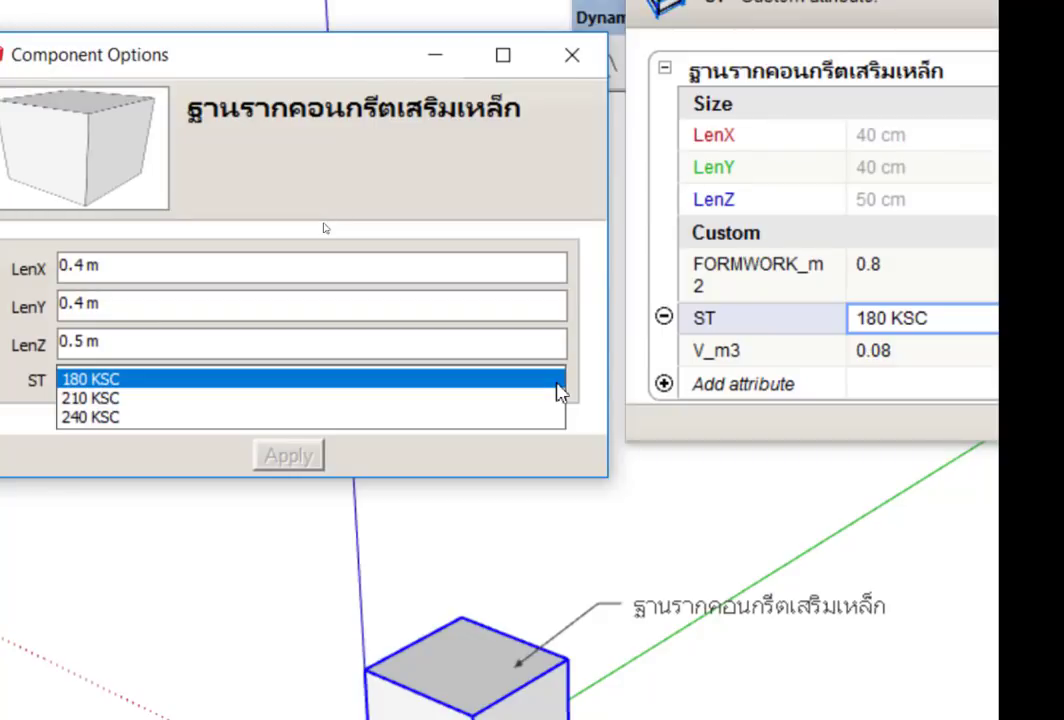
{"action": "left_click", "coordinate": [92, 397]}
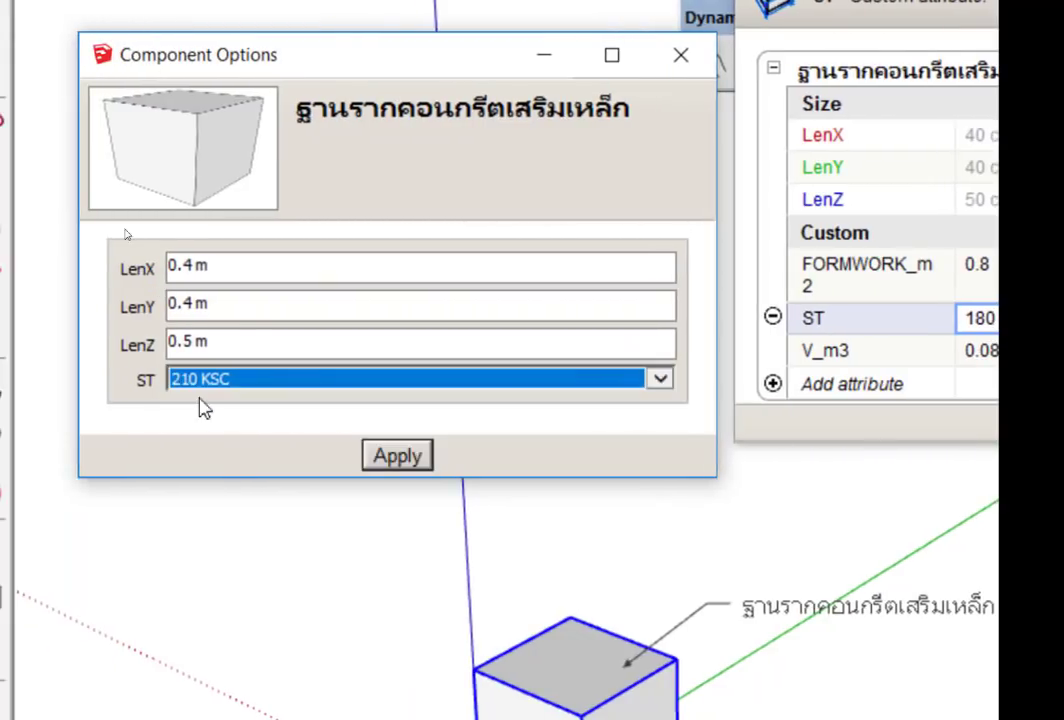
{"action": "left_click", "coordinate": [427, 460]}
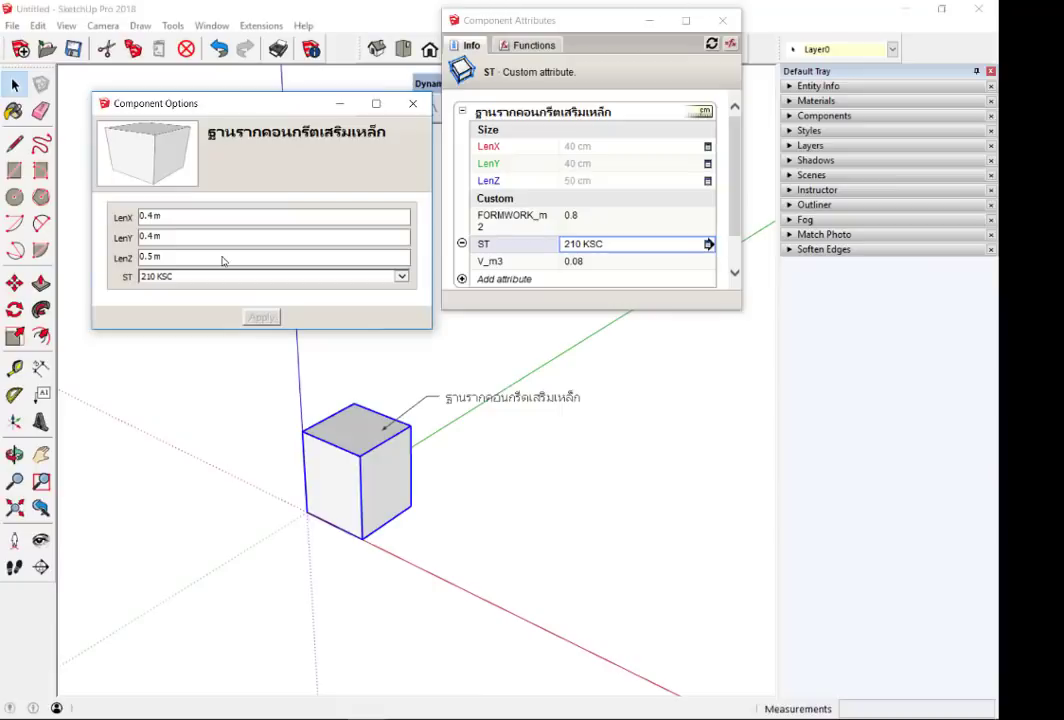
{"action": "left_click", "coordinate": [723, 21]}
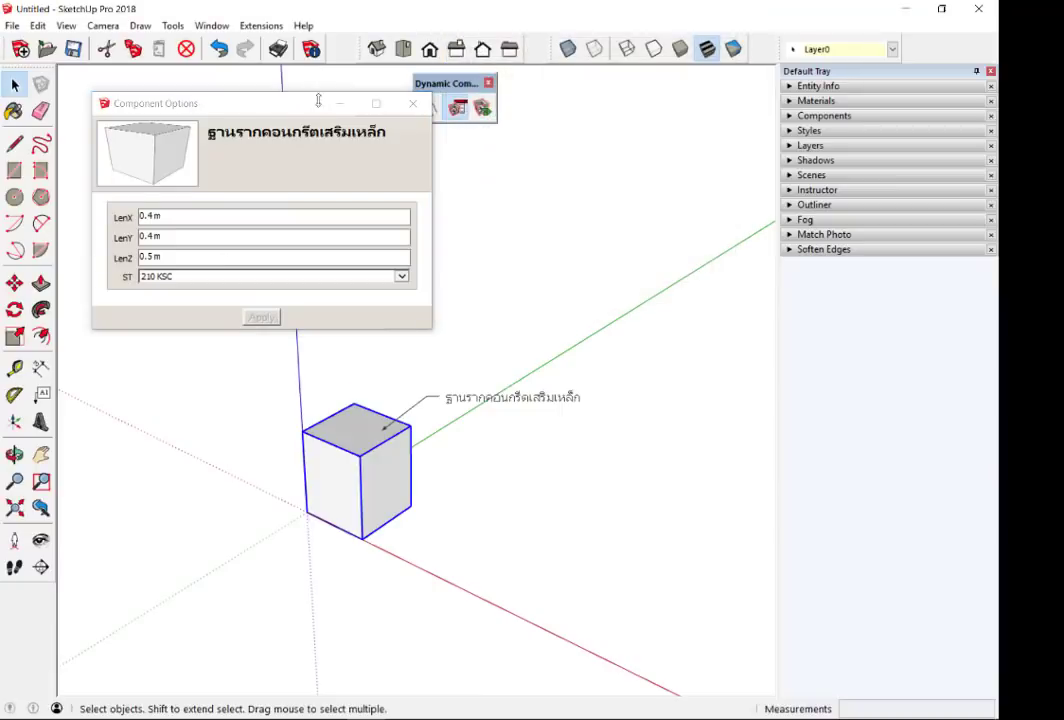
{"action": "mouse_move", "coordinate": [186, 102]}
{"action": "left_mouse_down"}
{"action": "mouse_move", "coordinate": [548, 178]}
{"action": "mouse_move", "coordinate": [584, 150]}
{"action": "left_mouse_up"}
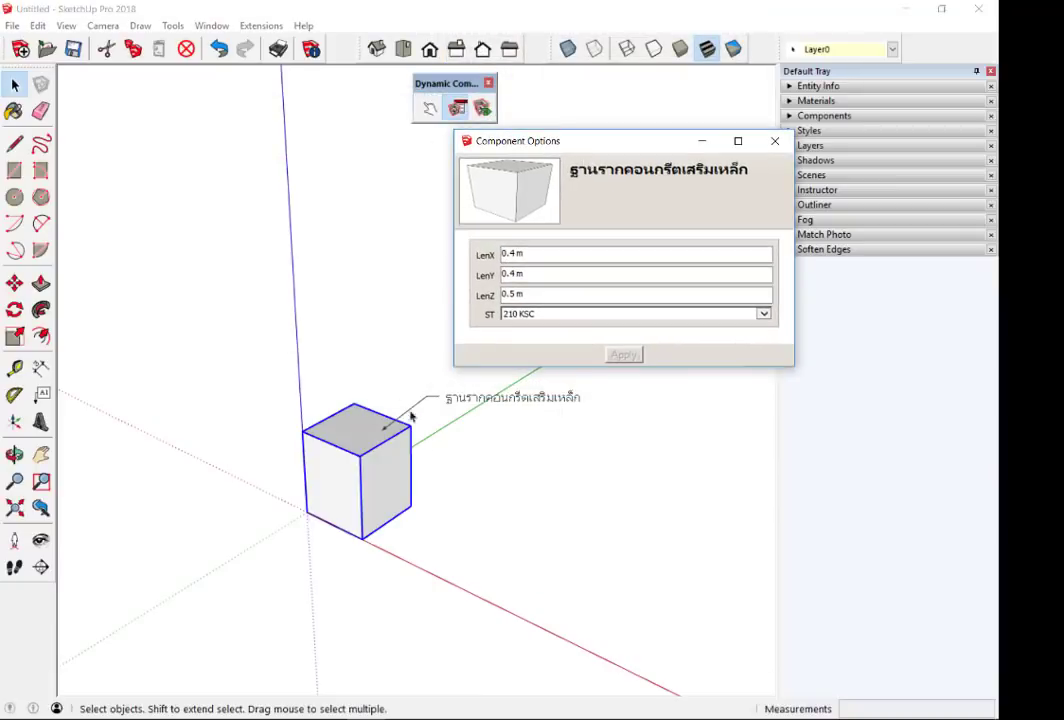
{"action": "scroll", "coordinate": [423, 445], "scroll_direction": "up", "scroll_amount": 2}
{"action": "mouse_move", "coordinate": [356, 494]}
{"action": "middle_mouse_down"}
{"action": "mouse_move", "coordinate": [335, 461]}
{"action": "mouse_move", "coordinate": [332, 547]}
{"action": "middle_mouse_up"}
{"action": "scroll", "coordinate": [332, 547], "scroll_direction": "up", "scroll_amount": 3}
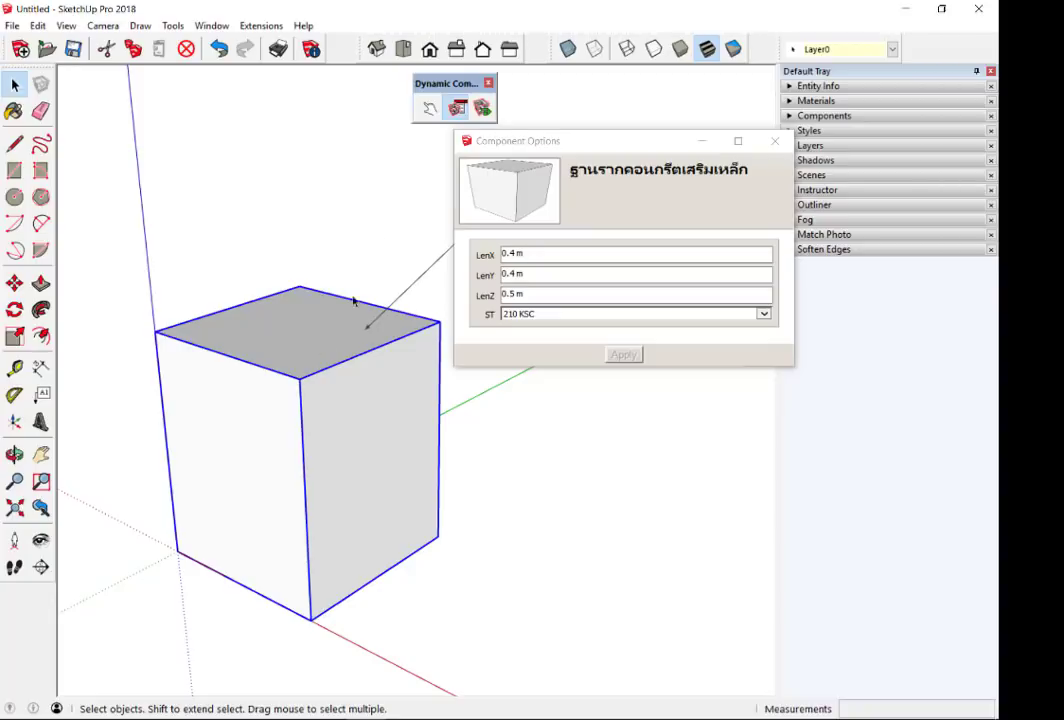
- Add a STEEL attribute with the formula =V_m3*100
{"action": "left_click", "coordinate": [483, 107]}
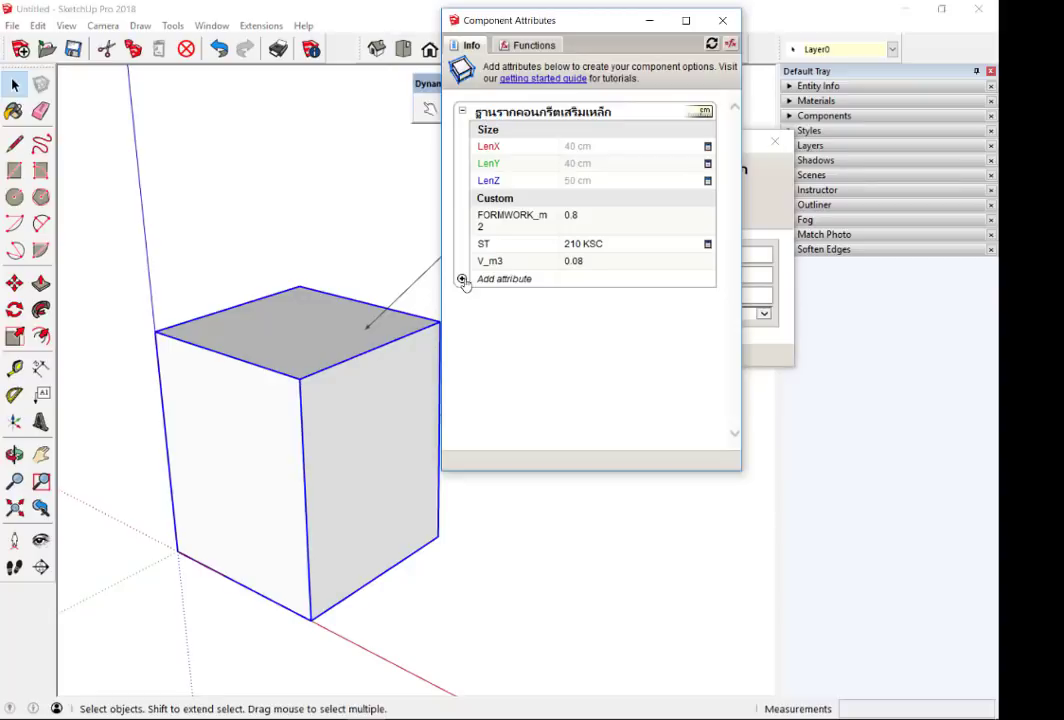
{"action": "left_click", "coordinate": [462, 279]}
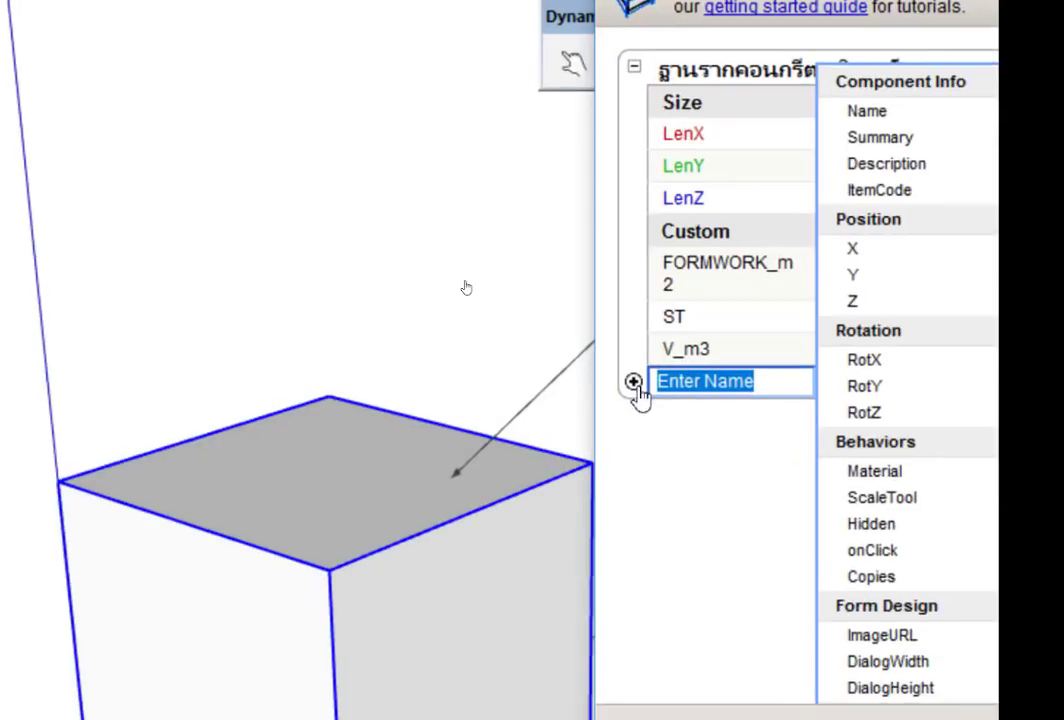
{"action": "type", "text": "S"}
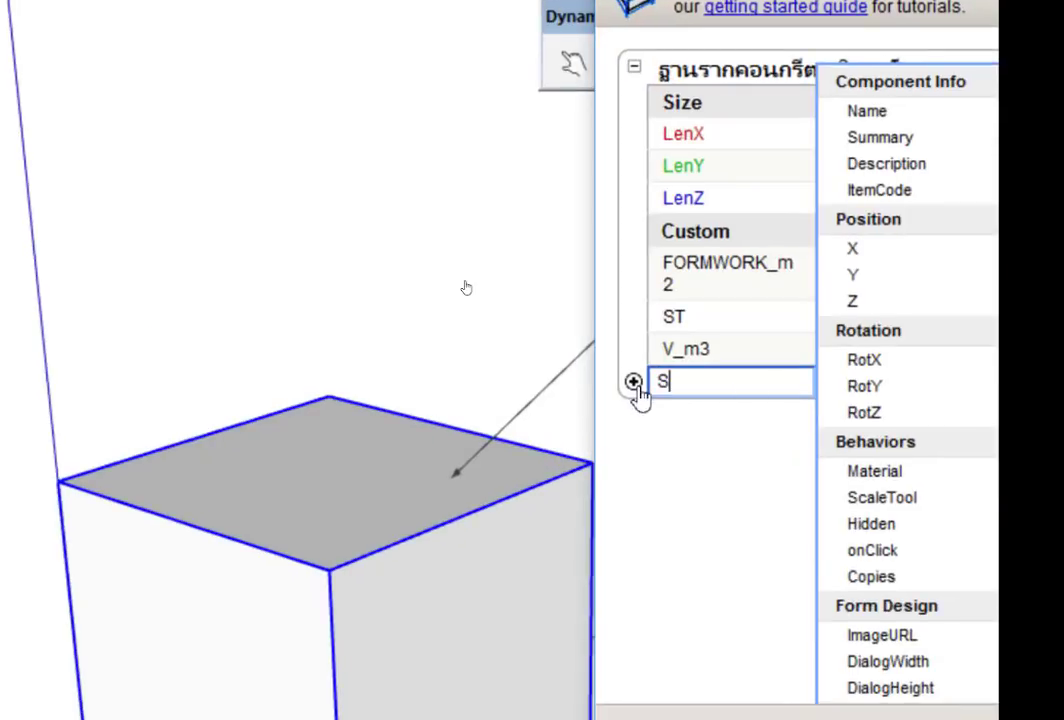
{"action": "type", "text": "TEEL"}
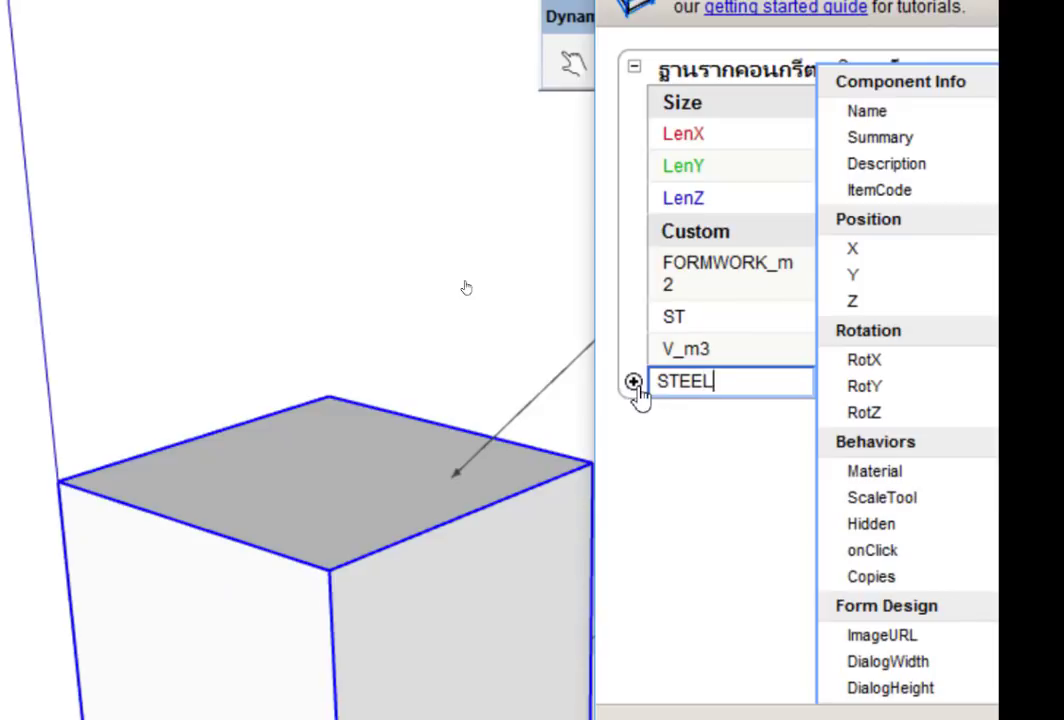
{"action": "key", "text": "Return"}
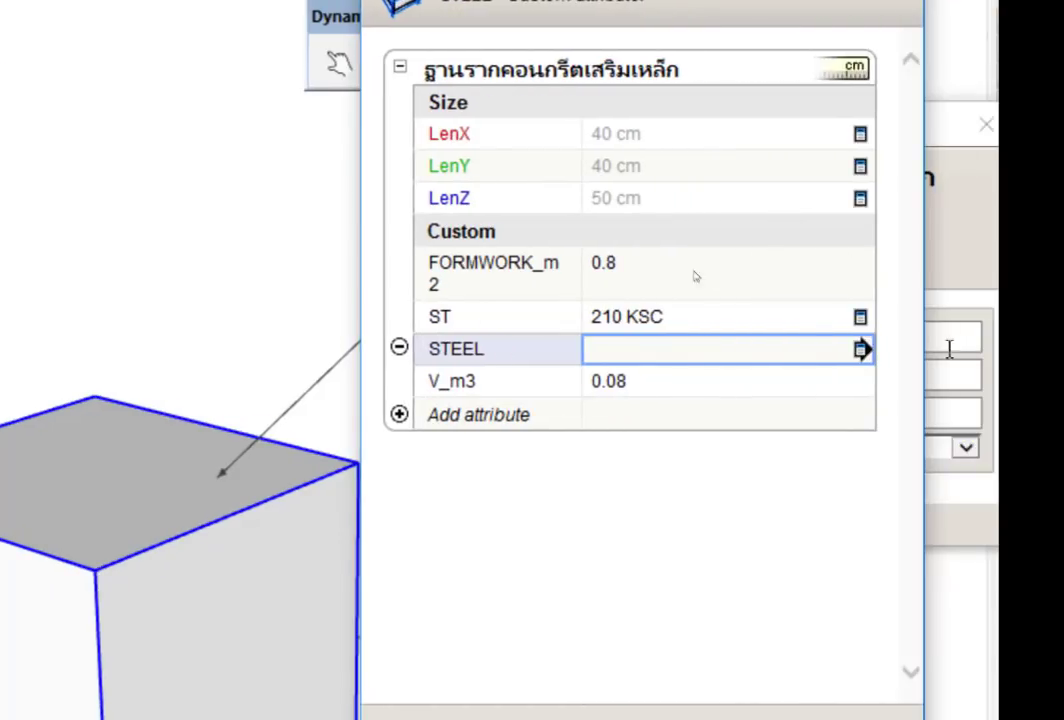
{"action": "left_click", "coordinate": [730, 358]}
{"action": "type", "text": "="}
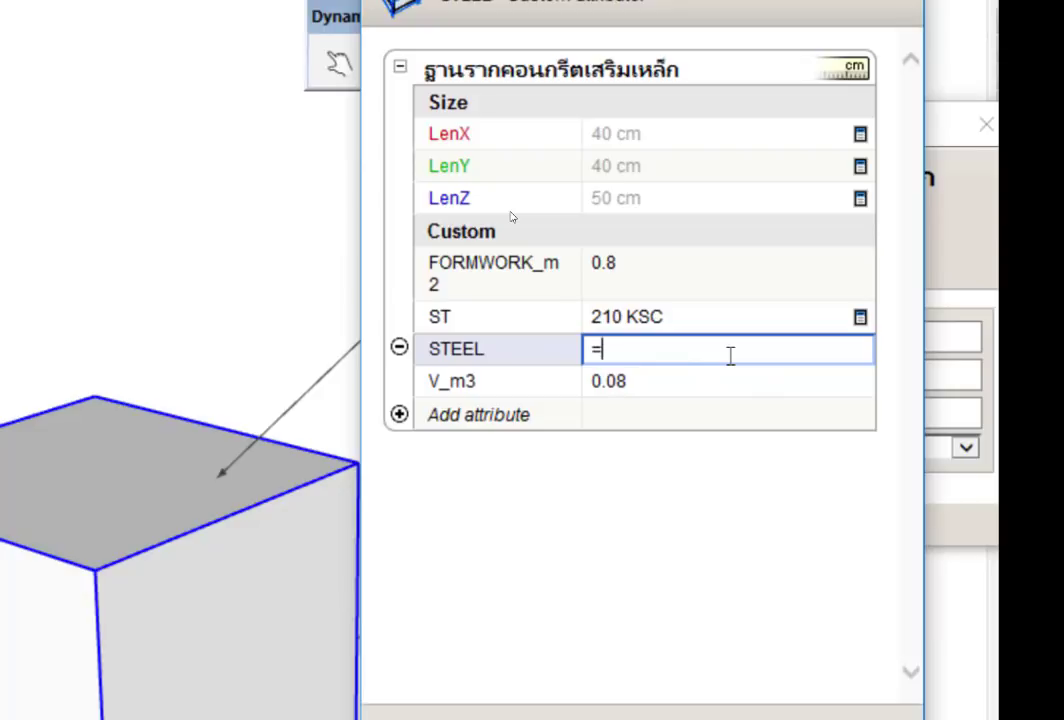
{"action": "left_click", "coordinate": [438, 385]}
{"action": "type", "text": "*"}
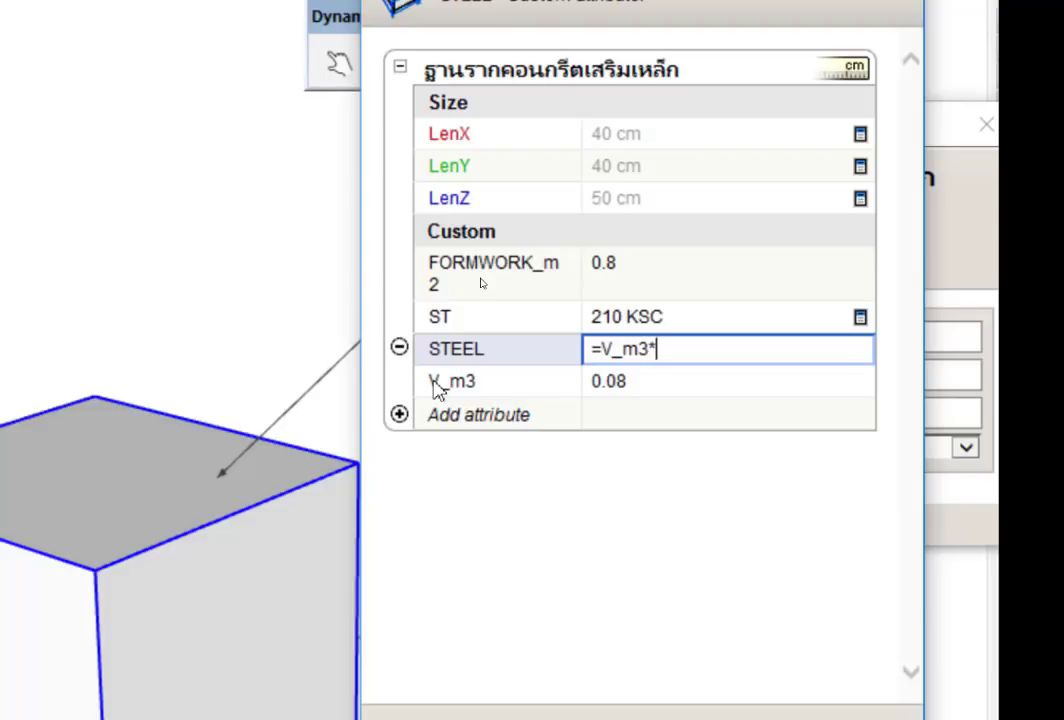
{"action": "type", "text": "100"}
{"action": "key", "text": "Return"}
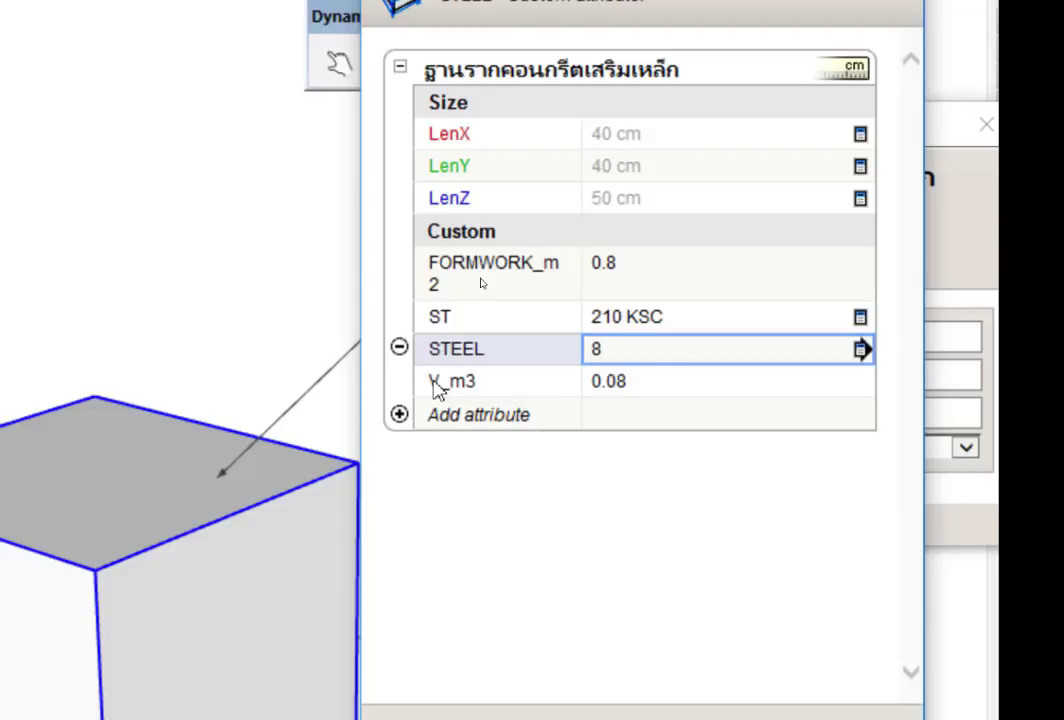
- Rename STEEL to STEEL_KG and switch to formula view
{"action": "double_click", "coordinate": [497, 358]}
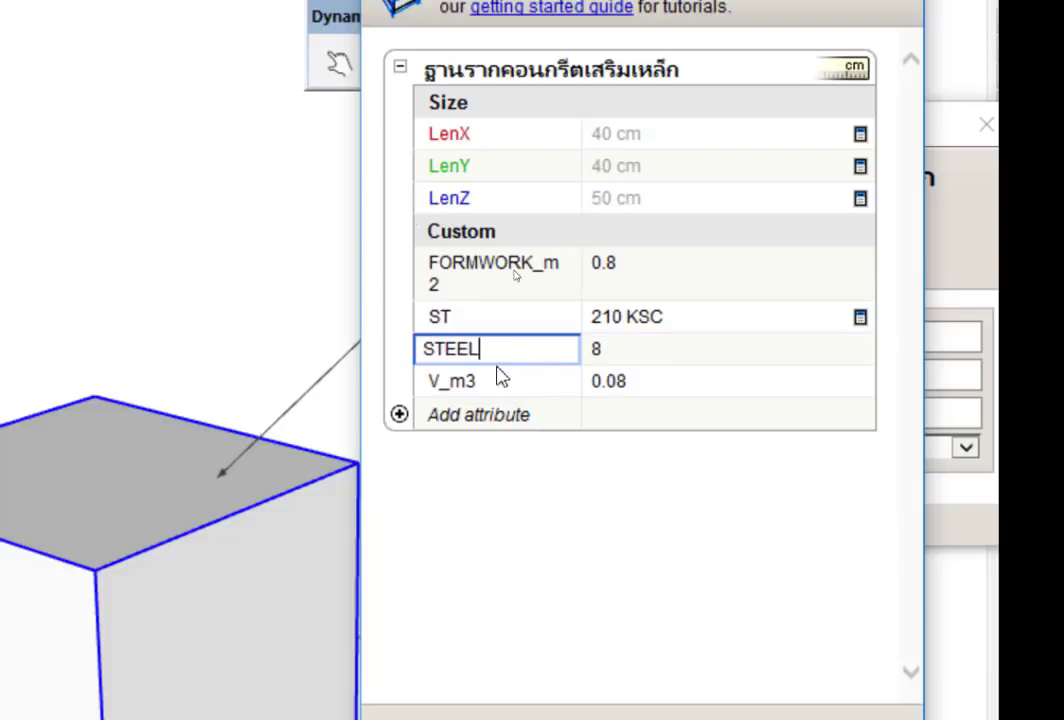
{"action": "type", "text": "_"}
{"action": "type", "text": "KG"}
{"action": "key", "text": "Tab"}
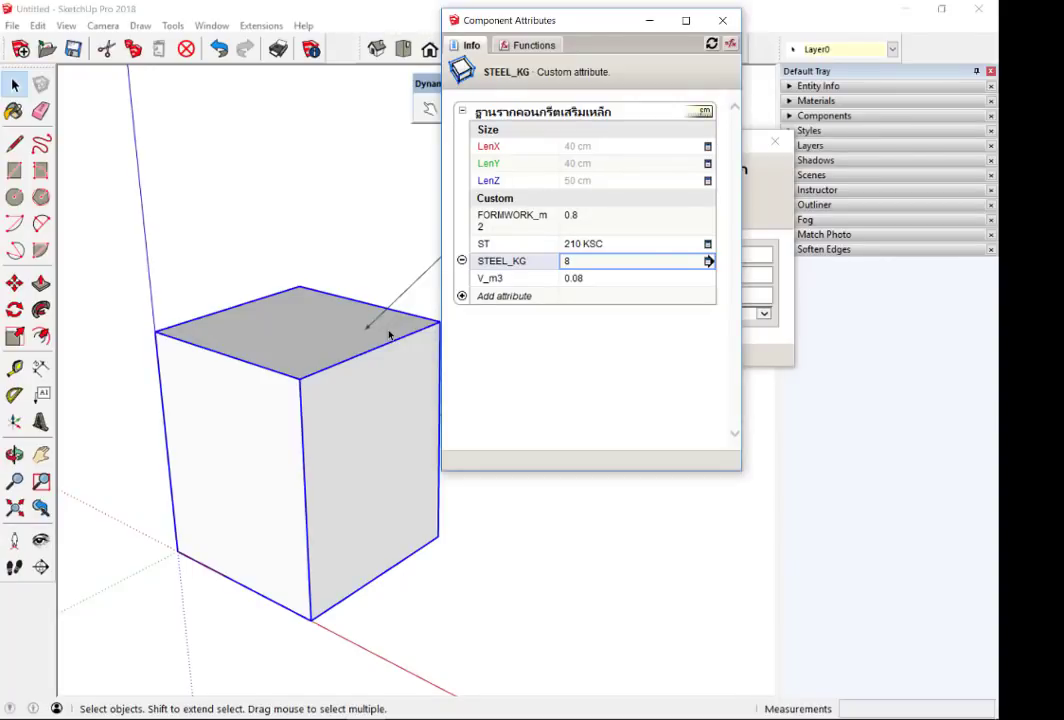
{"action": "key", "text": "ctrl+grave"}
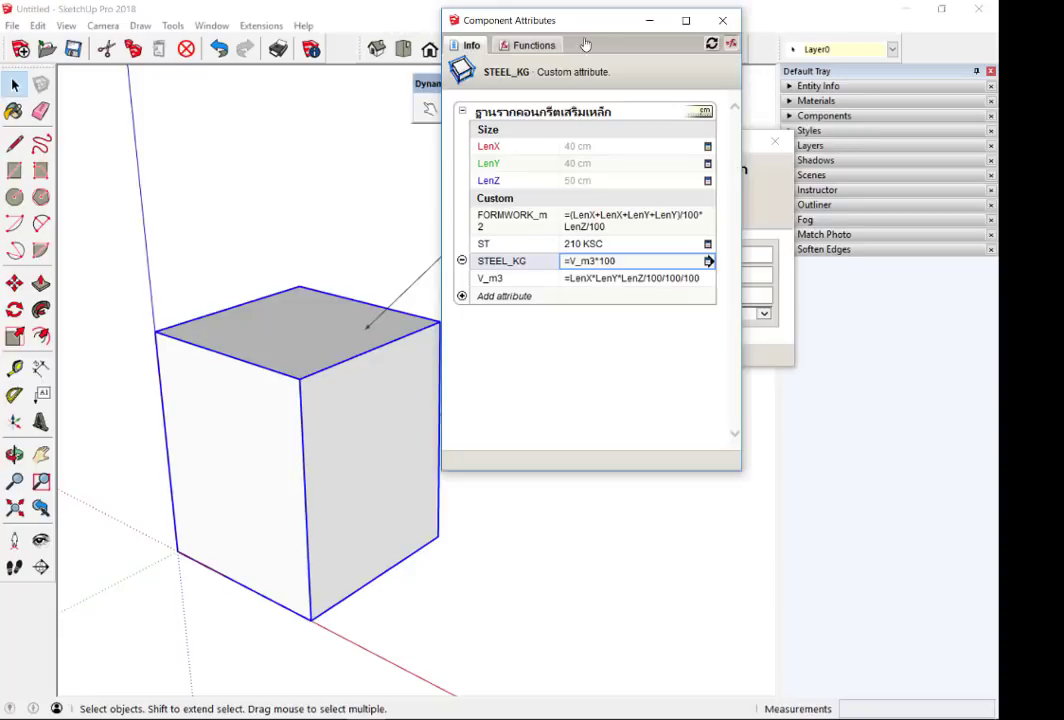
- Trial 0.6 m sides with 240 KSC strength and check the resulting quantities in Attributes
{"action": "left_click", "coordinate": [720, 20]}
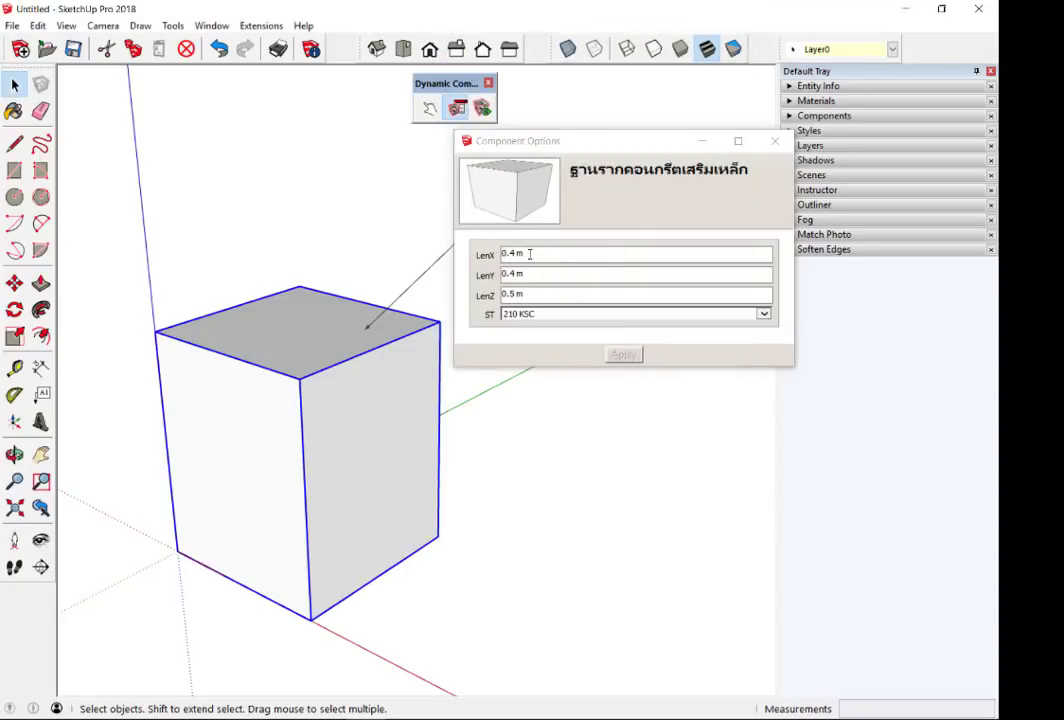
{"action": "left_click", "coordinate": [530, 254]}
{"action": "type", "text": "."}
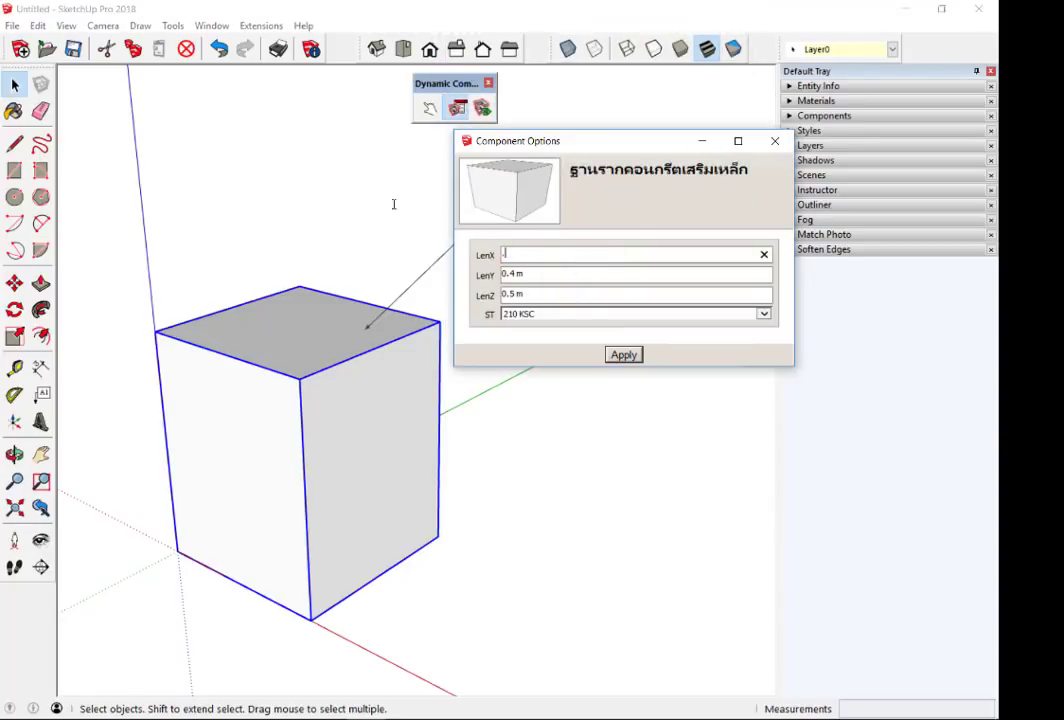
{"action": "type", "text": "6"}
{"action": "type", "text": "0.6"}
{"action": "left_click", "coordinate": [618, 315]}
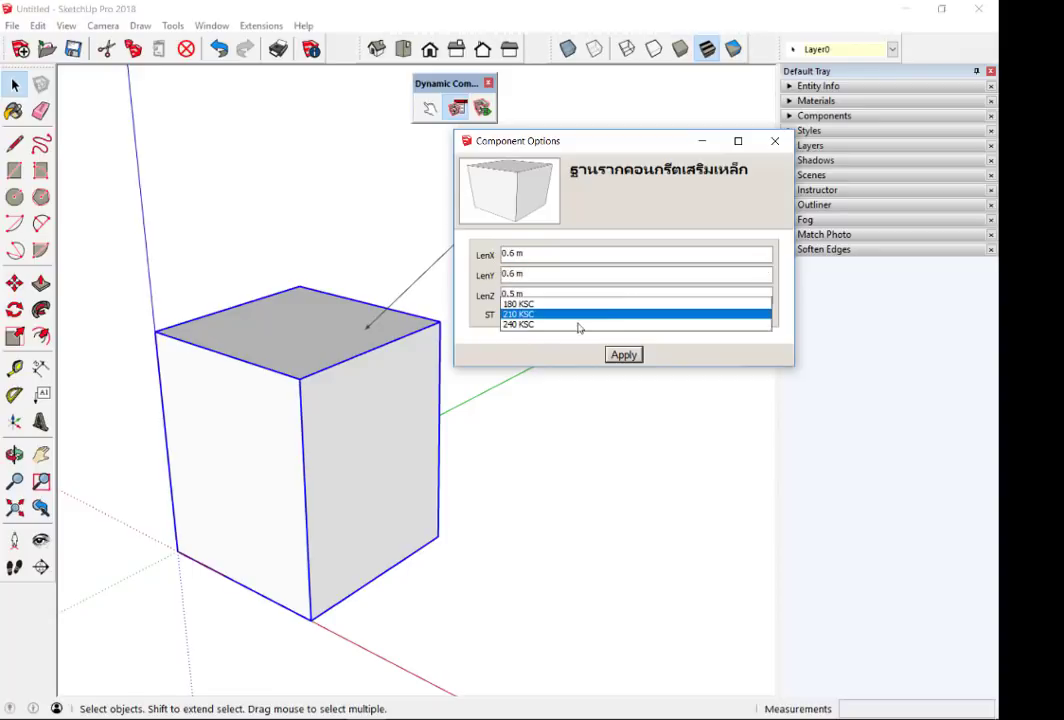
{"action": "left_click", "coordinate": [560, 324]}
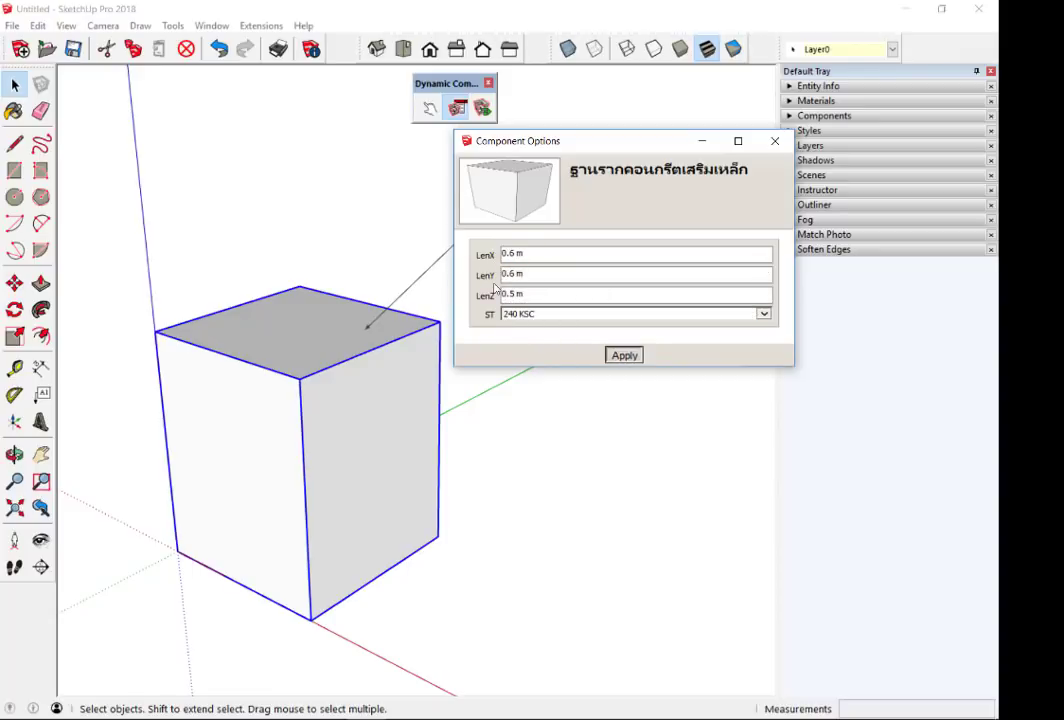
{"action": "key", "text": "Return"}
{"action": "scroll", "coordinate": [320, 476], "scroll_direction": "down", "scroll_amount": 2}
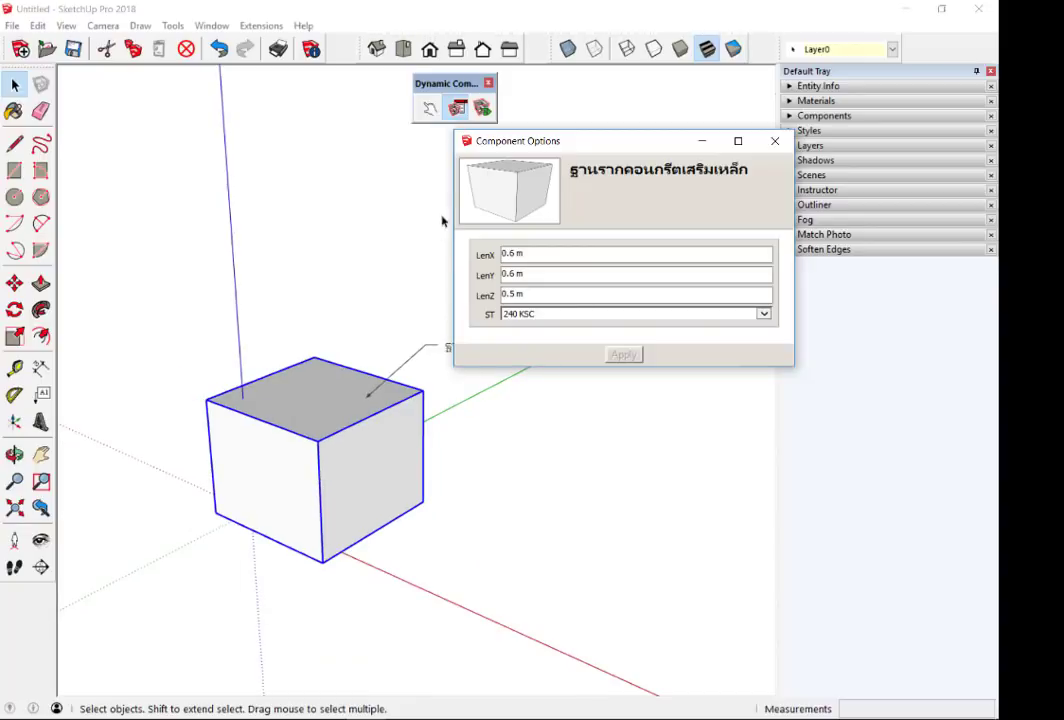
{"action": "left_click", "coordinate": [483, 108]}
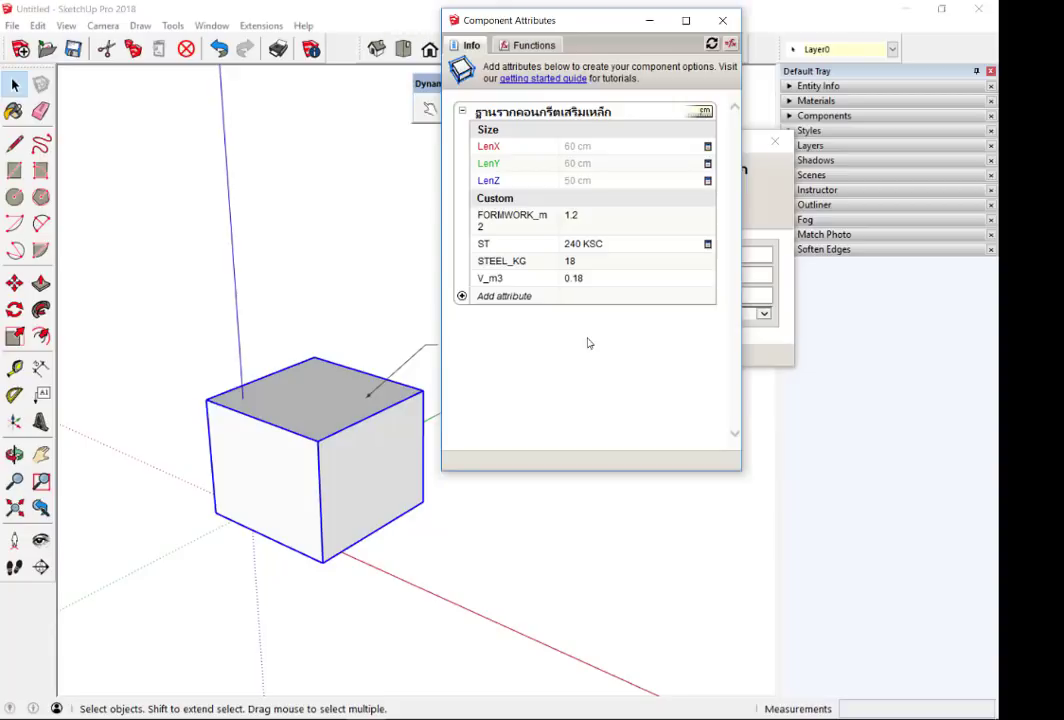
- Restore LenX and LenY to 0.4 m, apply, and close Component Options
{"action": "left_click", "coordinate": [722, 20]}
{"action": "left_click", "coordinate": [492, 256]}
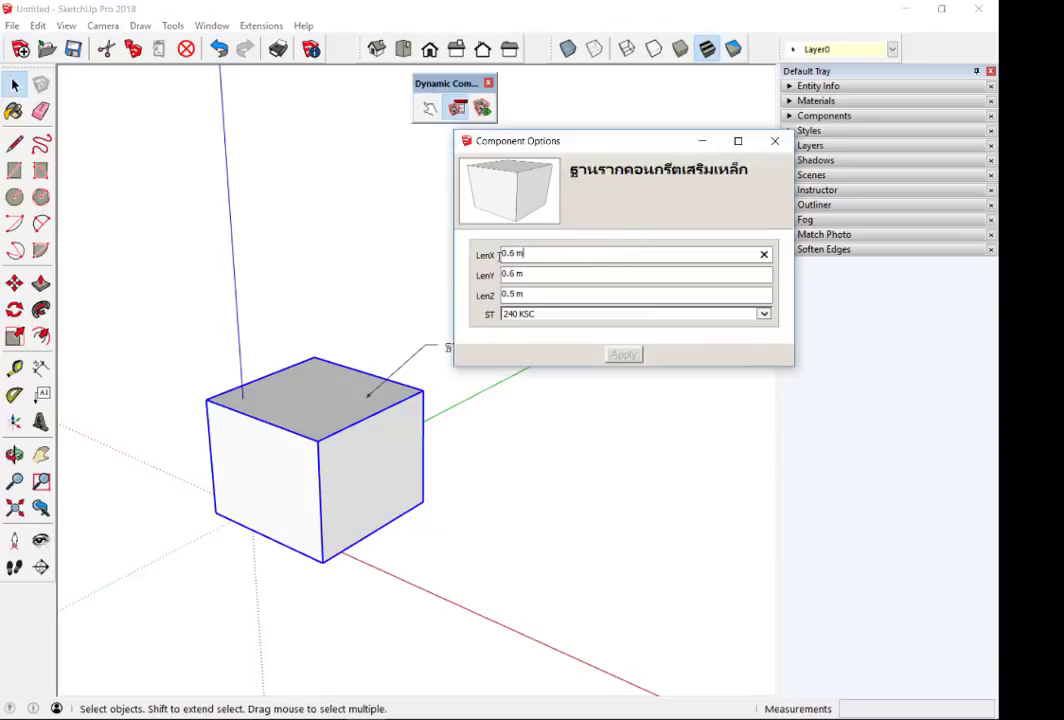
{"action": "type", "text": "0.4"}
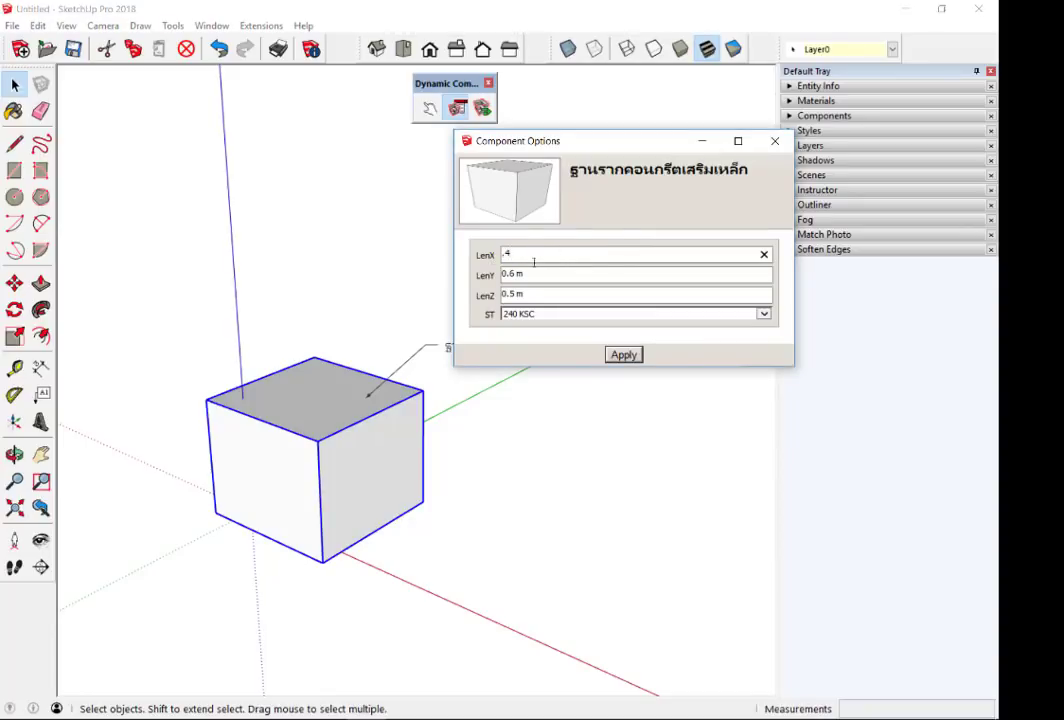
{"action": "left_click", "coordinate": [492, 273]}
{"action": "type", "text": ".4"}
{"action": "left_click", "coordinate": [563, 295]}
{"action": "key", "text": "Return"}
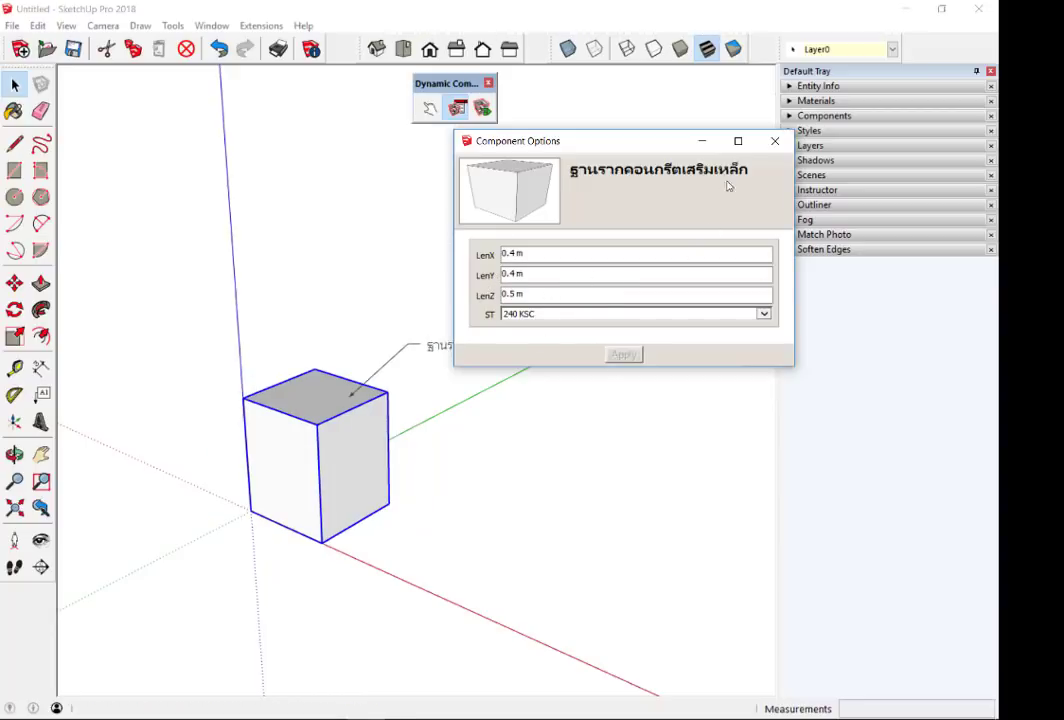
{"action": "left_click", "coordinate": [774, 141]}
{"action": "left_click", "coordinate": [430, 310]}
- Erase the Thai leader label from beside the footing
{"action": "scroll", "coordinate": [307, 451], "scroll_direction": "up", "scroll_amount": 3}
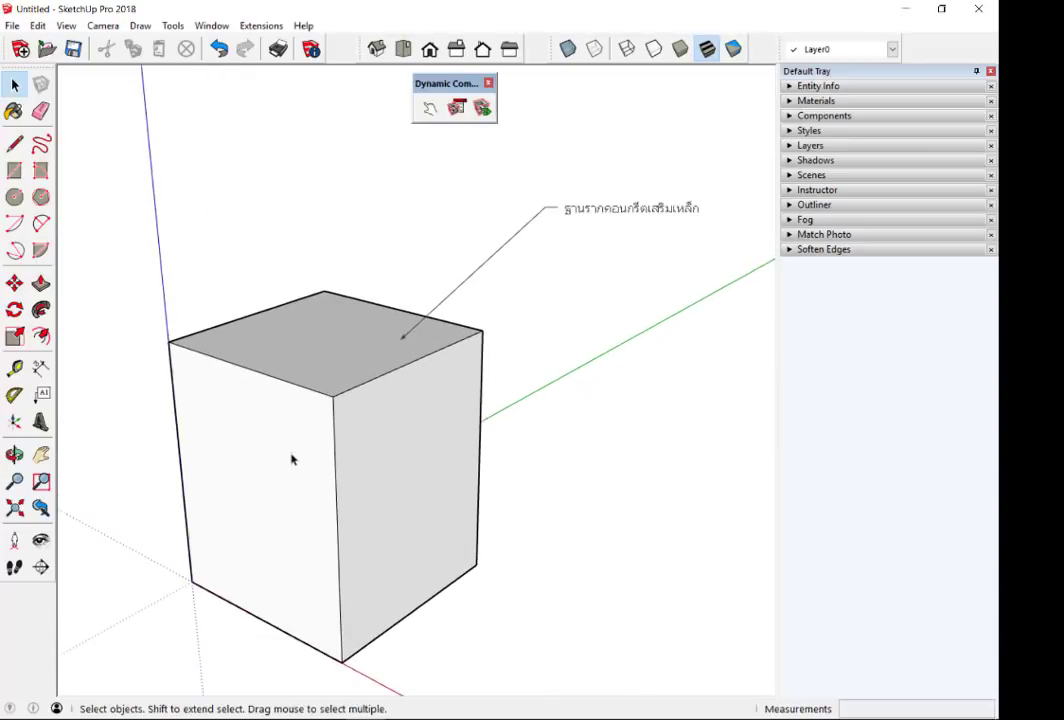
{"action": "scroll", "coordinate": [292, 456], "scroll_direction": "up", "scroll_amount": 2}
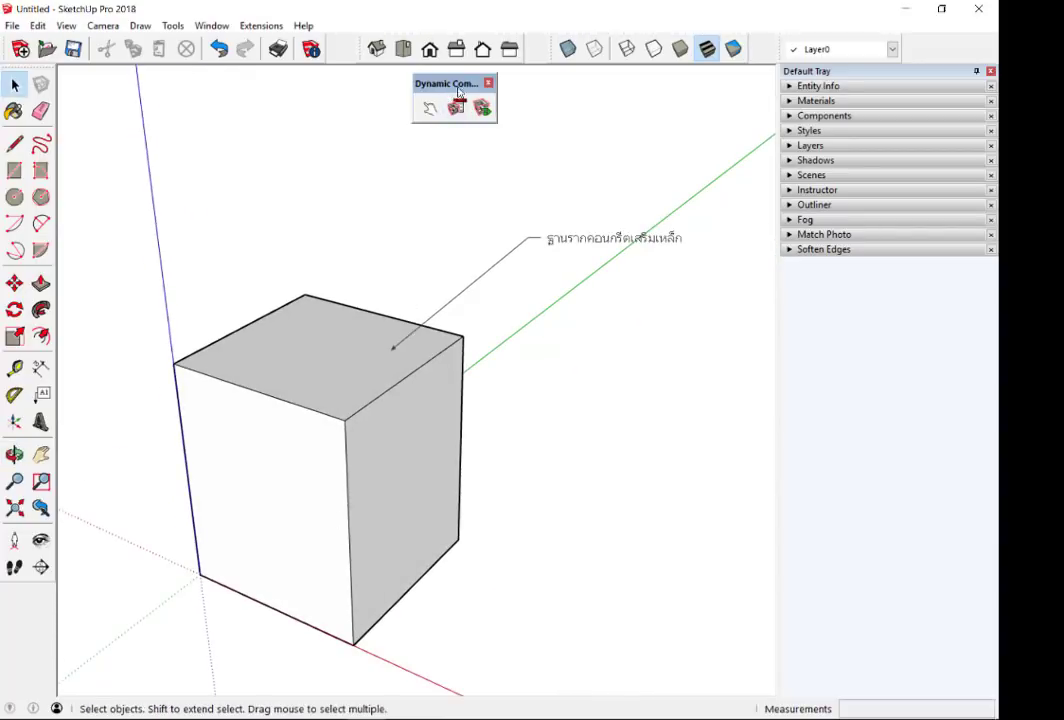
{"action": "left_click", "coordinate": [489, 84]}
{"action": "scroll", "coordinate": [395, 330], "scroll_direction": "down", "scroll_amount": 2}
{"action": "left_click", "coordinate": [380, 385]}
{"action": "scroll", "coordinate": [320, 358], "scroll_direction": "up", "scroll_amount": 2}
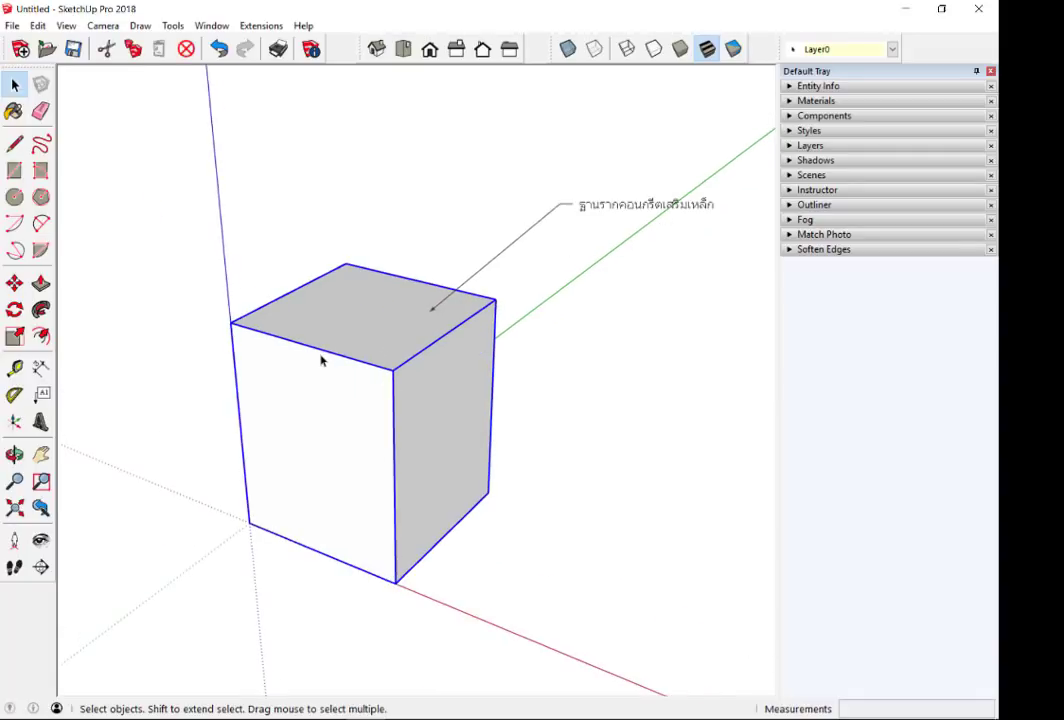
{"action": "key", "text": "ctrl+t"}
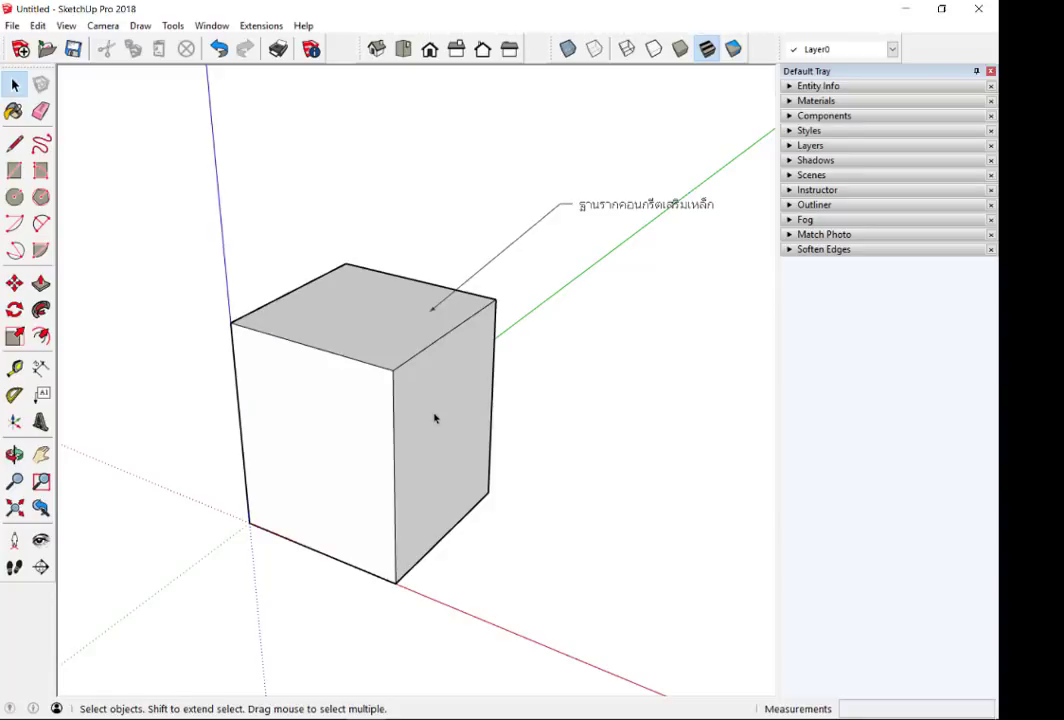
{"action": "key", "text": "e"}
{"action": "left_click", "coordinate": [615, 200]}
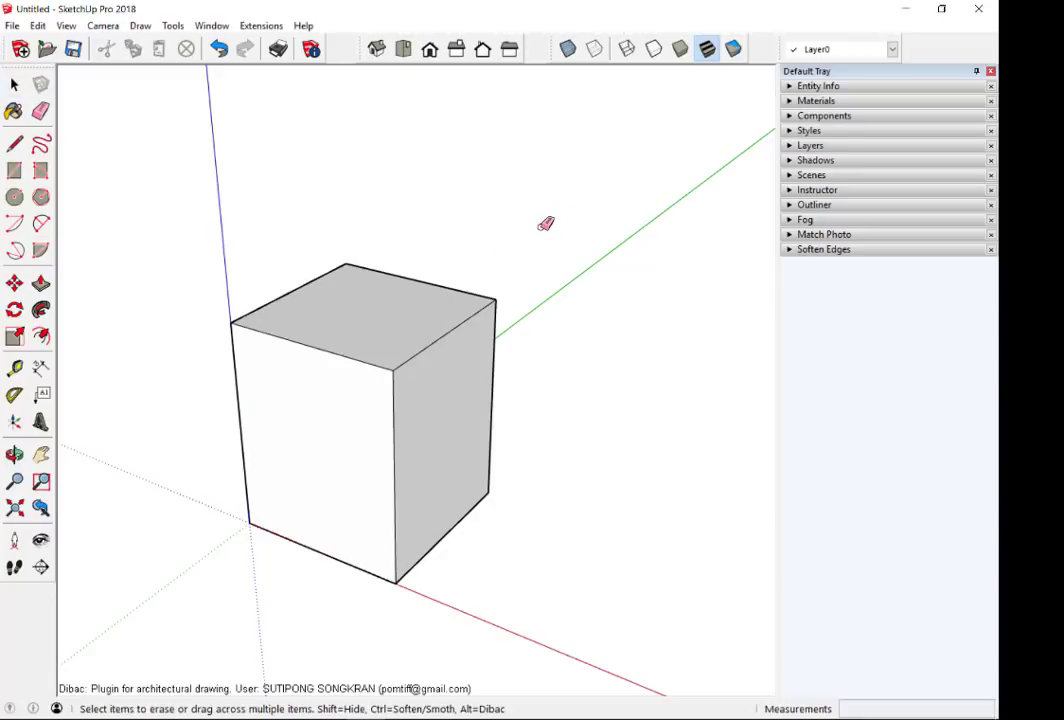
- Draw a rectangle across the cube's top and pull it up 0.01 m into a slab
{"action": "scroll", "coordinate": [349, 325], "scroll_direction": "up", "scroll_amount": 2}
{"action": "key", "text": "r"}
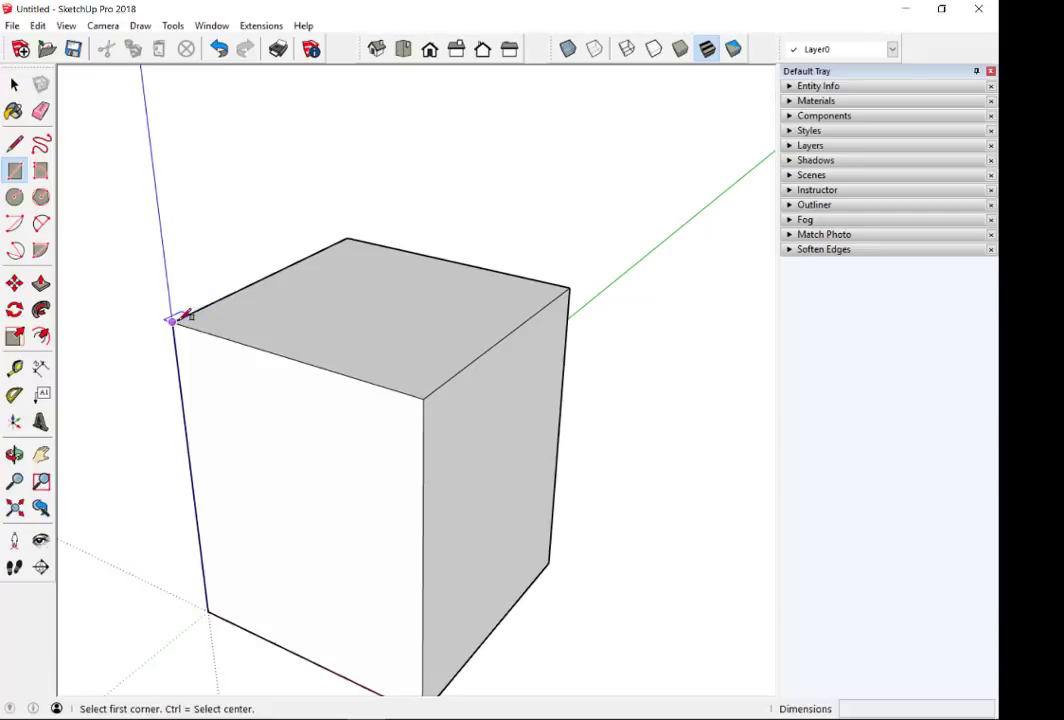
{"action": "left_click", "coordinate": [172, 322]}
{"action": "left_click", "coordinate": [569, 287]}
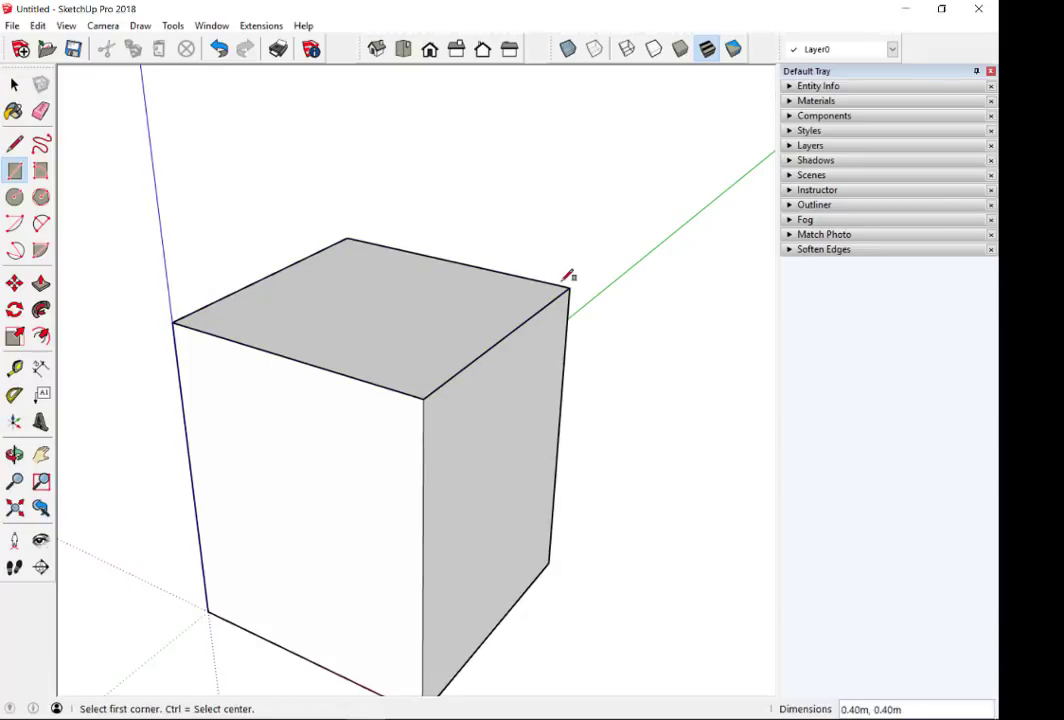
{"action": "key", "text": "p"}
{"action": "left_click_drag", "start_coordinate": [424, 319], "coordinate": [424, 267]}
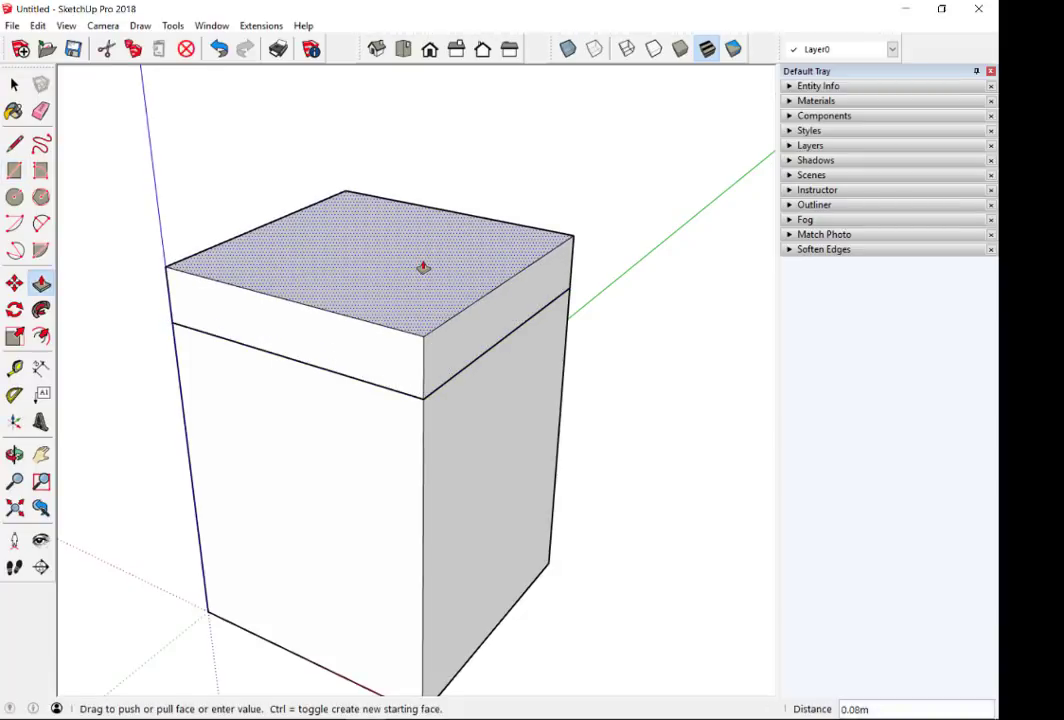
{"action": "type", "text": "0.01"}
{"action": "key", "text": "Return"}
- Select all of the cube's faces and edges
{"action": "key", "text": "space"}
{"action": "scroll", "coordinate": [463, 316], "scroll_direction": "down", "scroll_amount": 3}
{"action": "mouse_move", "coordinate": [463, 316]}
{"action": "middle_mouse_down"}
{"action": "mouse_move", "coordinate": [485, 207]}
{"action": "mouse_move", "coordinate": [474, 213]}
{"action": "mouse_move", "coordinate": [456, 392]}
{"action": "middle_mouse_up"}
{"action": "double_click", "coordinate": [456, 392]}
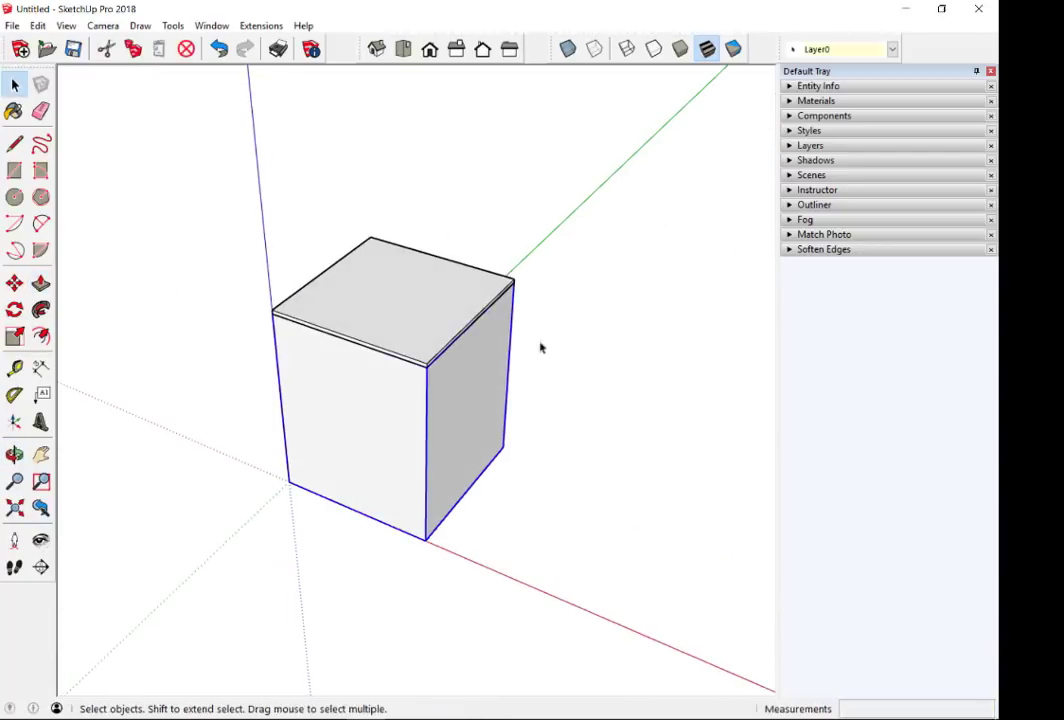
- Paint the cube with the Polished Concrete New material from the material library
{"action": "left_click", "coordinate": [818, 101]}
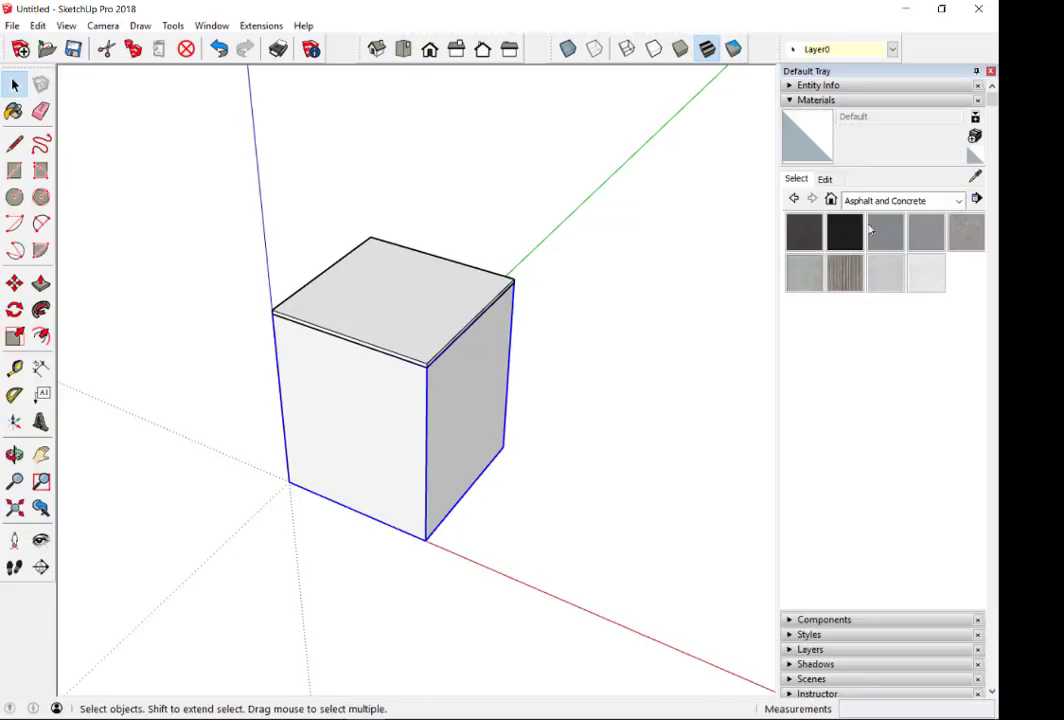
{"action": "left_click", "coordinate": [885, 272]}
{"action": "left_click", "coordinate": [351, 355]}
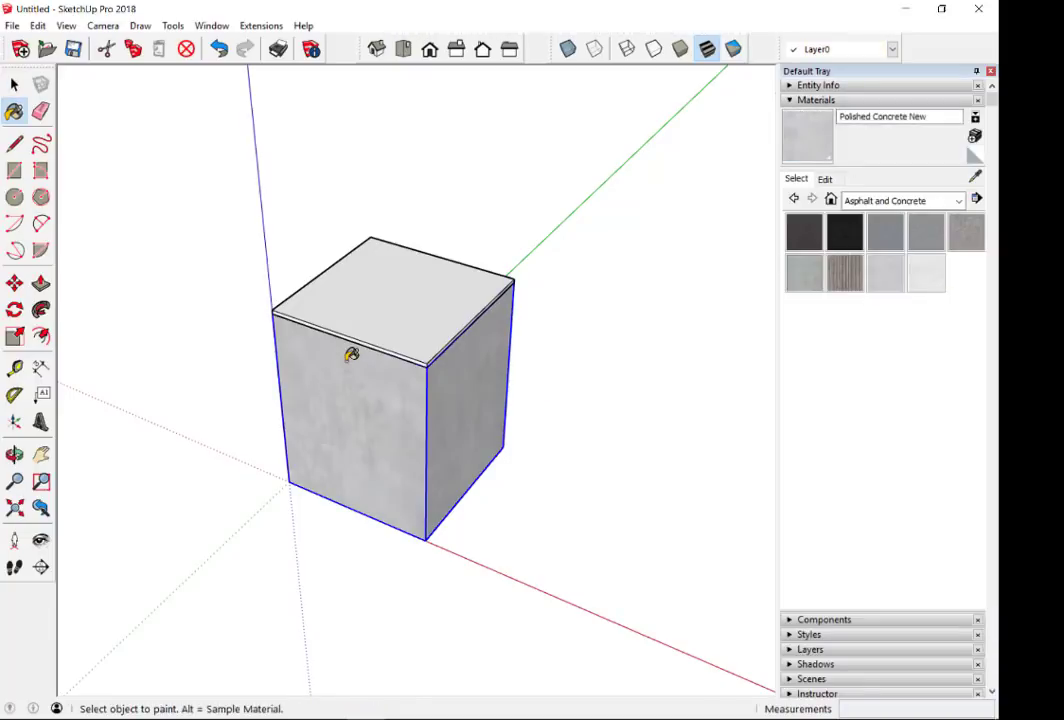
{"action": "key", "text": "space"}
{"action": "left_click", "coordinate": [553, 544]}
- Delete the thin top slab of the cube, including its face and edges
{"action": "scroll", "coordinate": [430, 365], "scroll_direction": "up", "scroll_amount": 3}
{"action": "left_click", "coordinate": [330, 258]}
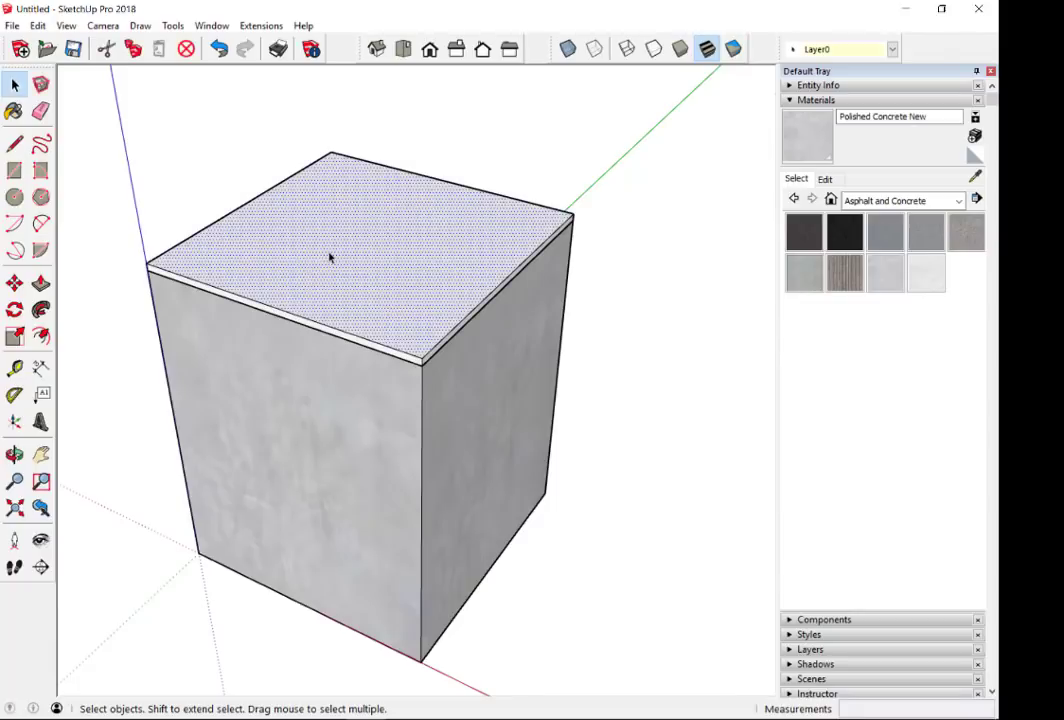
{"action": "double_click", "coordinate": [323, 257]}
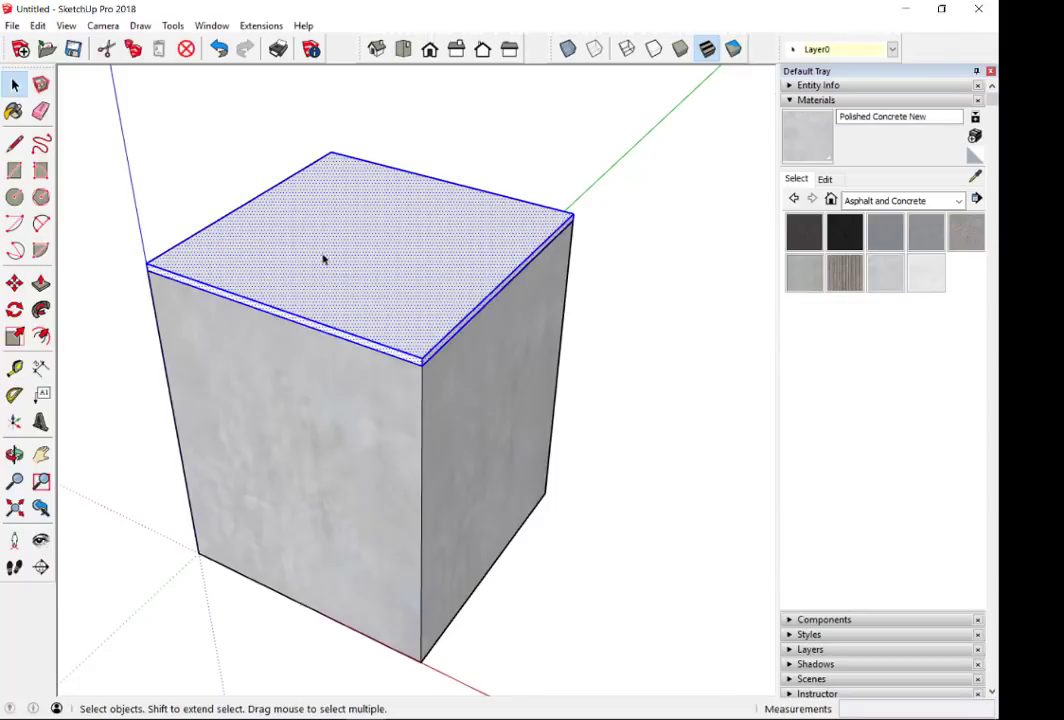
{"action": "key", "text": "Delete"}
- Draw a rectangle across the cube's top and push/pull it up into a 10mm plate
{"action": "key", "text": "r"}
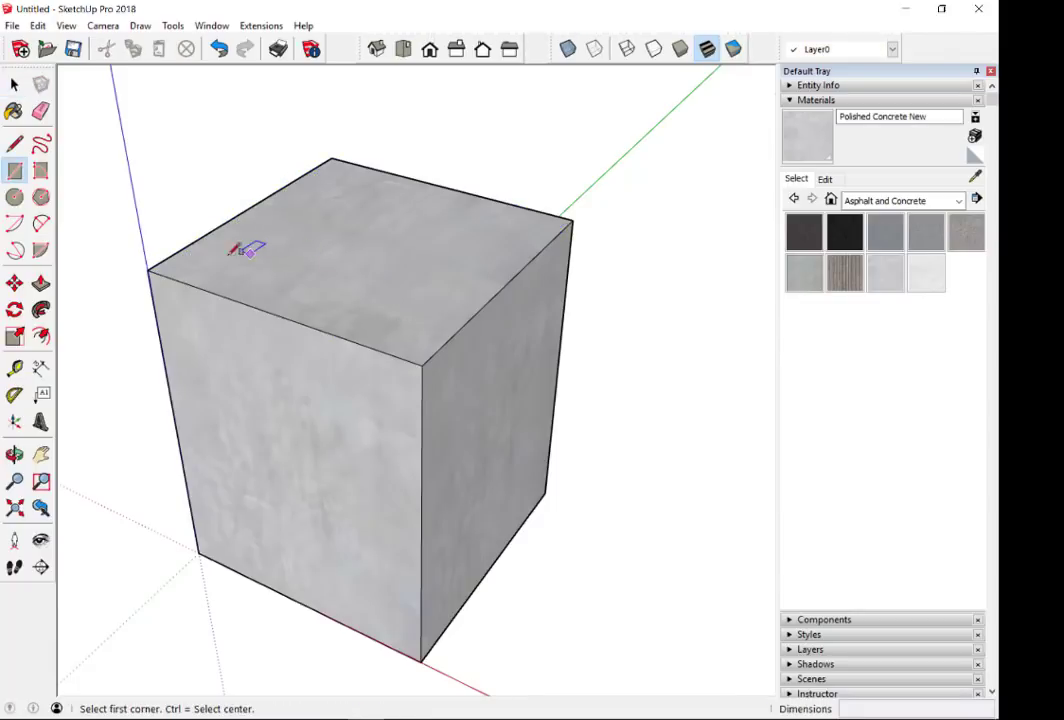
{"action": "left_click", "coordinate": [148, 270]}
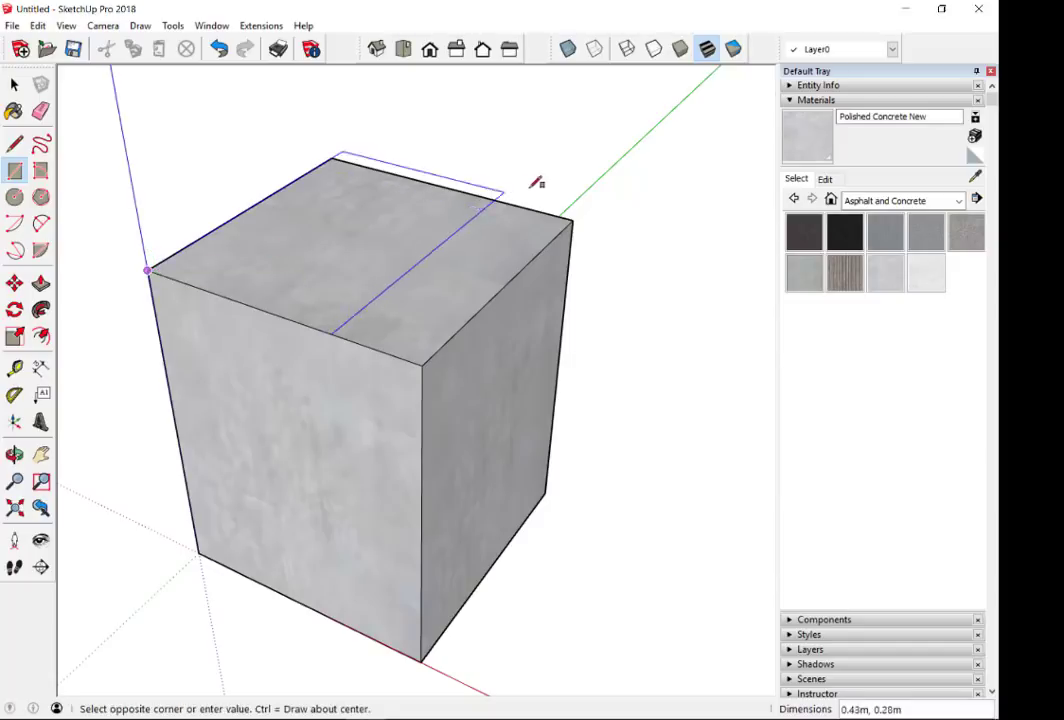
{"action": "left_click", "coordinate": [572, 220]}
{"action": "key", "text": "p"}
{"action": "left_click_drag", "start_coordinate": [437, 280], "coordinate": [438, 252]}
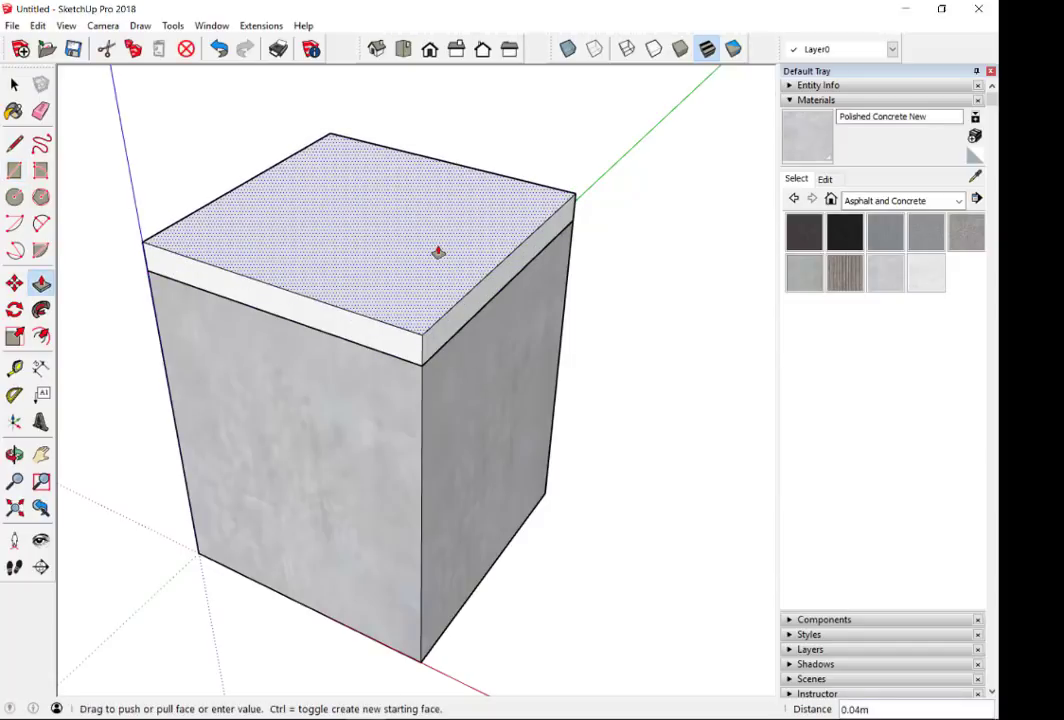
{"action": "type", "text": "1"}
{"action": "type", "text": "0mm"}
{"action": "key", "text": "Return"}
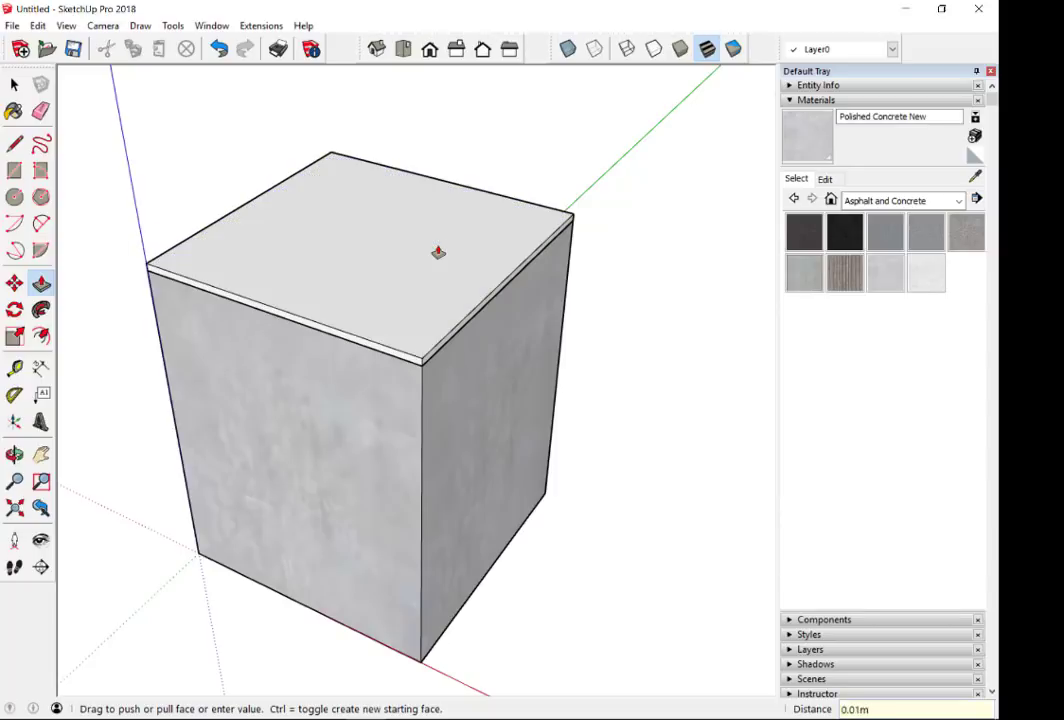
{"action": "key", "text": "space"}
{"action": "scroll", "coordinate": [437, 252], "scroll_direction": "down", "scroll_amount": 3}
{"action": "mouse_move", "coordinate": [430, 349]}
{"action": "middle_mouse_down"}
{"action": "mouse_move", "coordinate": [351, 235]}
{"action": "mouse_move", "coordinate": [455, 258]}
{"action": "middle_mouse_up"}
{"action": "scroll", "coordinate": [455, 258], "scroll_direction": "up", "scroll_amount": 1}
{"action": "scroll", "coordinate": [455, 258], "scroll_direction": "up", "scroll_amount": 2}
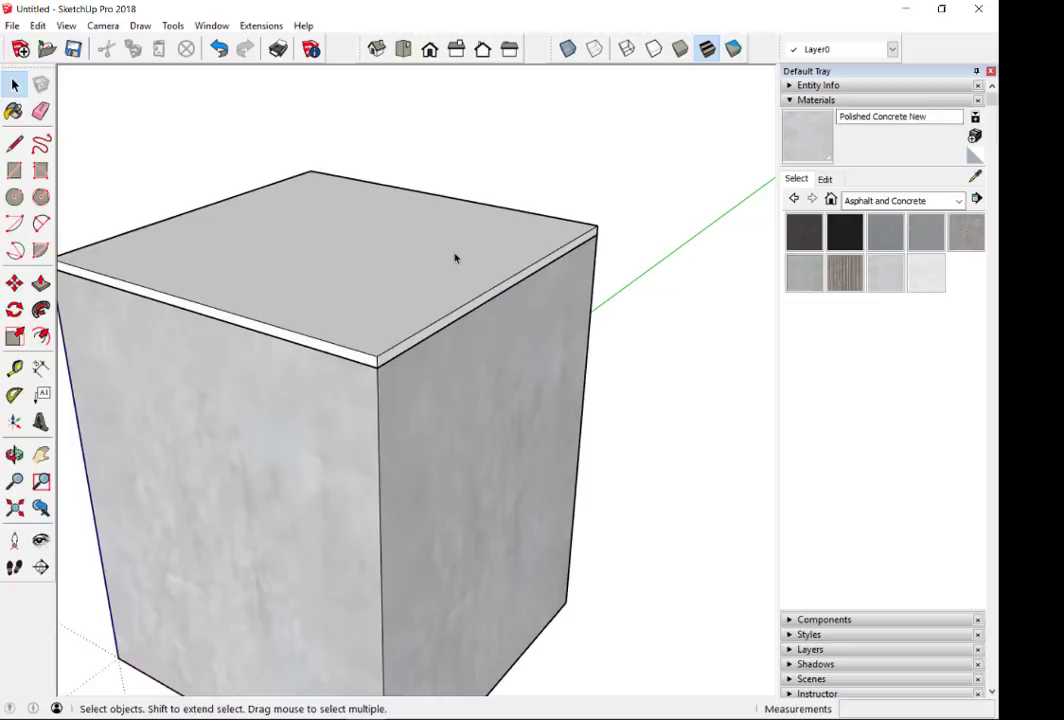
- Make the selected top plate a component with the definition name STEEL PLATE 400X400X20
{"action": "double_click", "coordinate": [317, 208]}
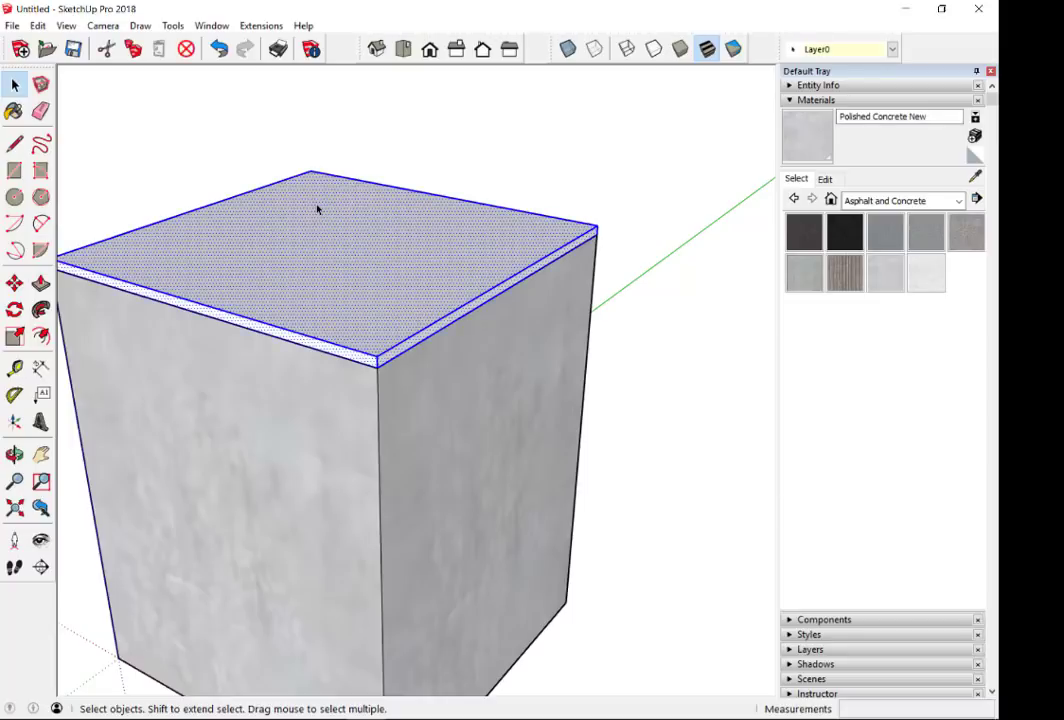
{"action": "right_click", "coordinate": [358, 247]}
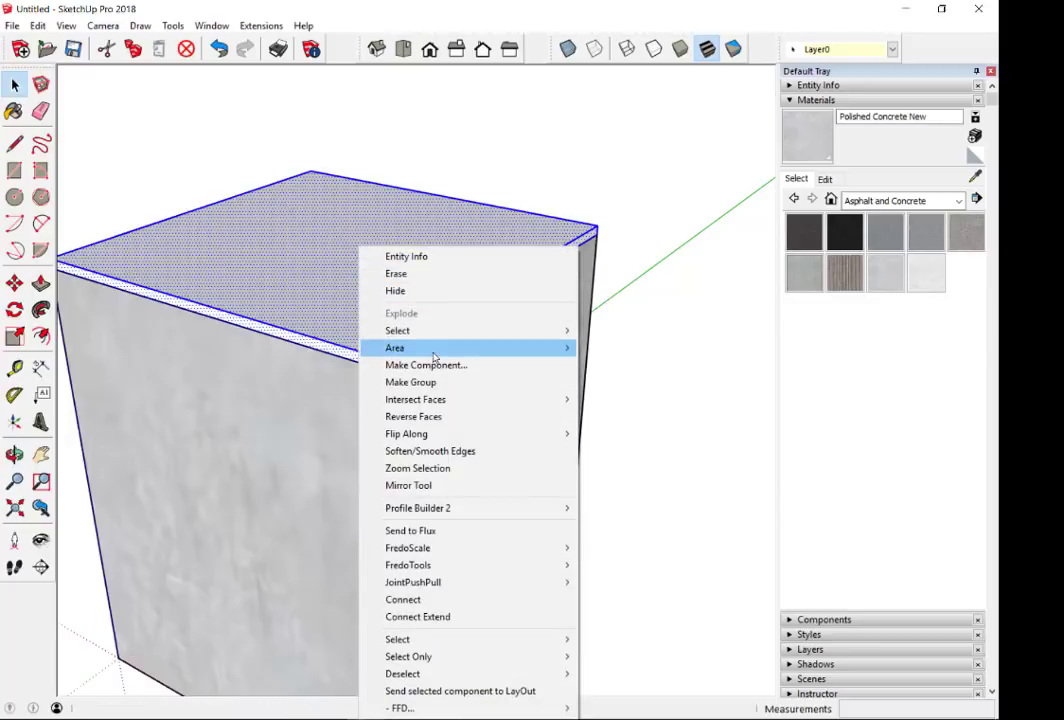
{"action": "left_click", "coordinate": [335, 265]}
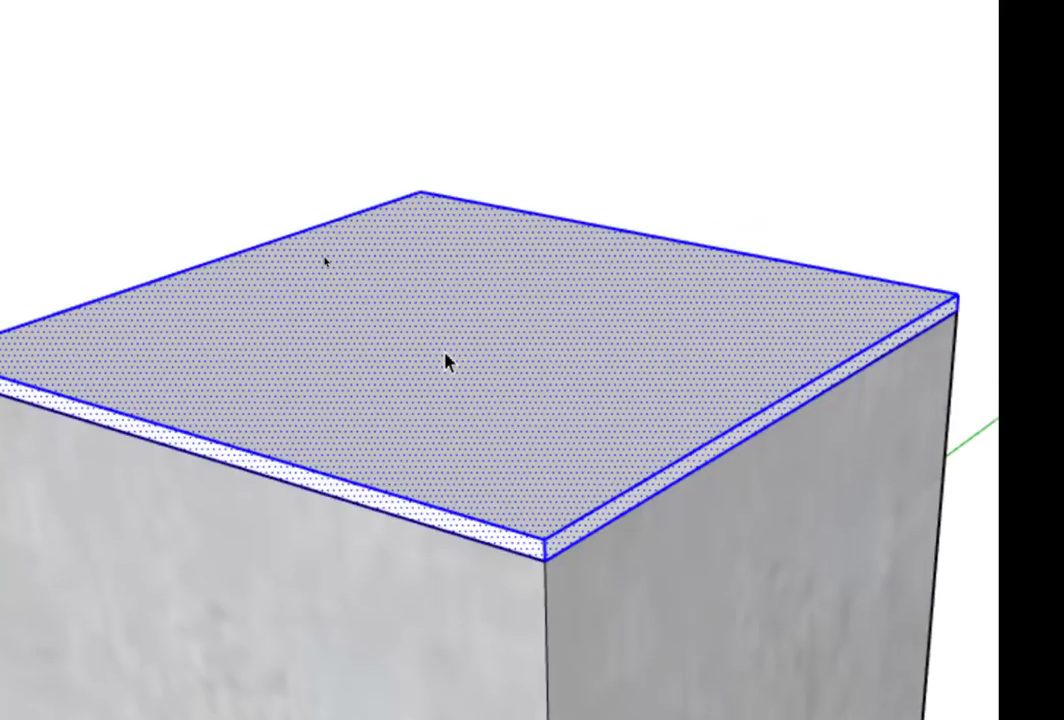
{"action": "right_click", "coordinate": [446, 362]}
{"action": "left_click", "coordinate": [640, 557]}
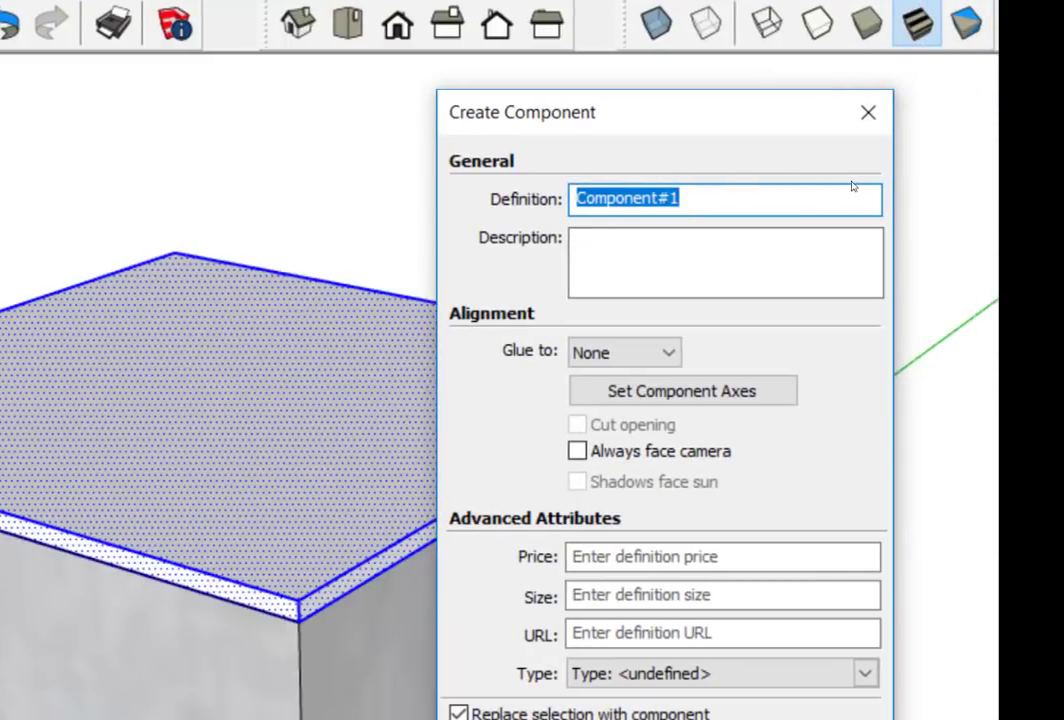
{"action": "type", "text": "ST"}
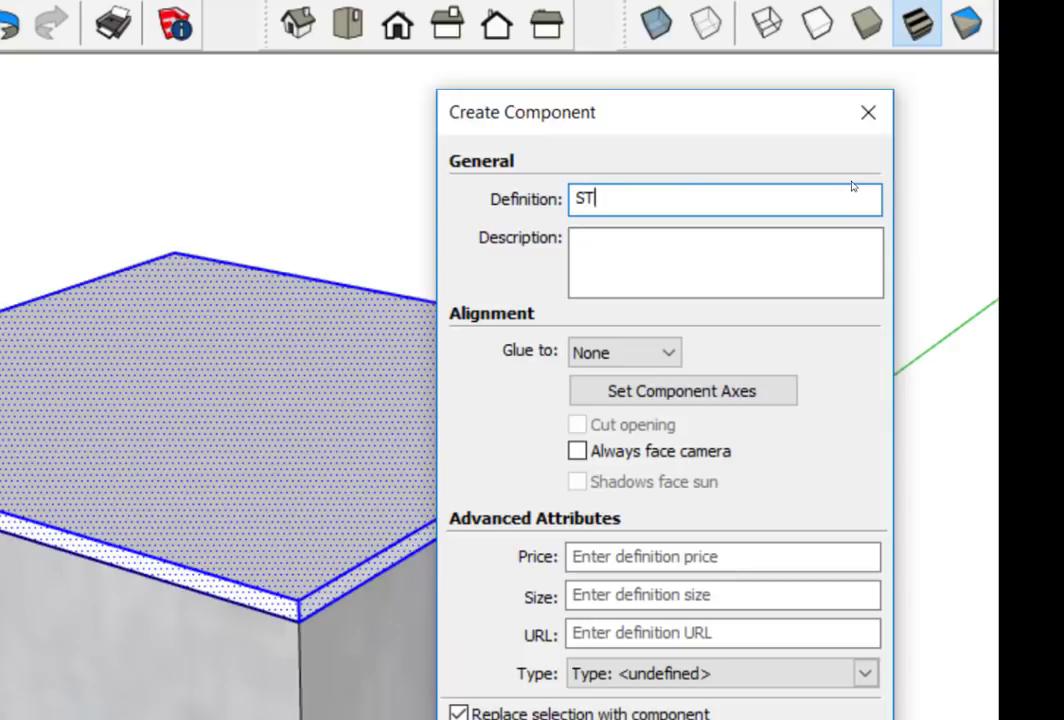
{"action": "type", "text": "EEL PLA"}
{"action": "type", "text": "TE"}
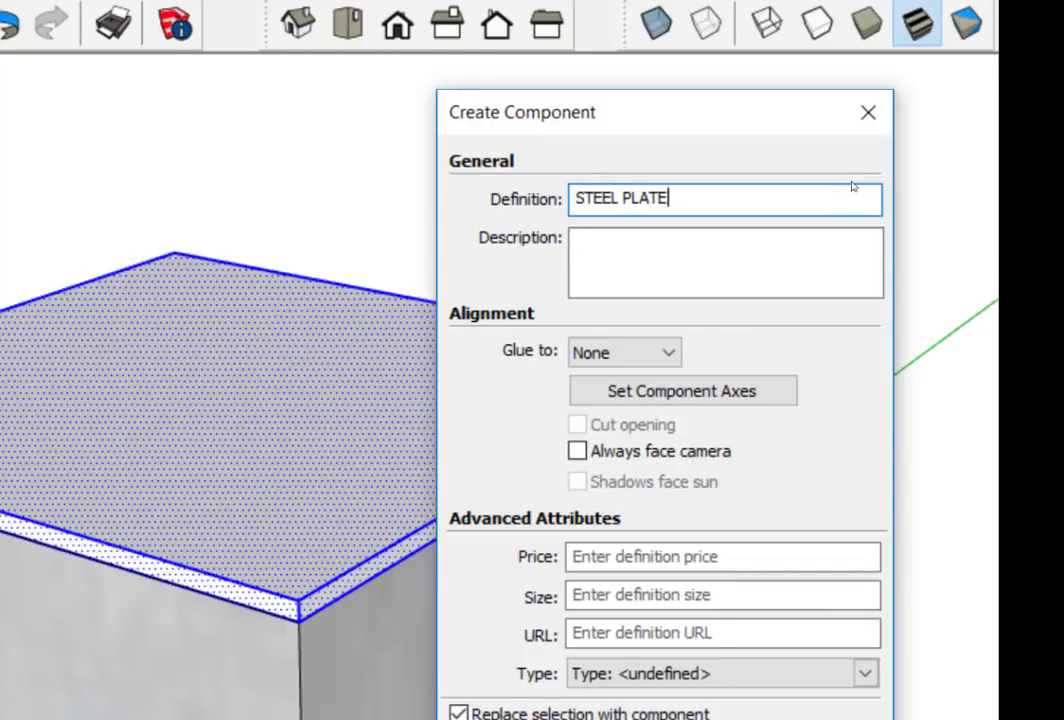
{"action": "type", "text": " 4"}
{"action": "type", "text": "00X4"}
{"action": "type", "text": "00X2"}
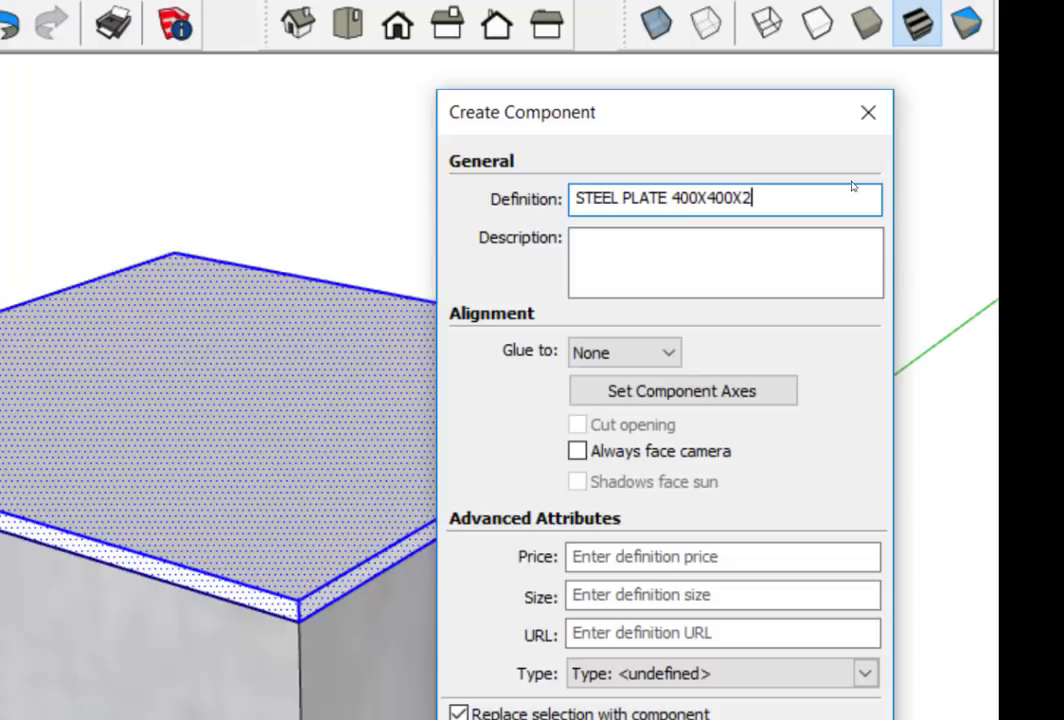
{"action": "type", "text": "0"}
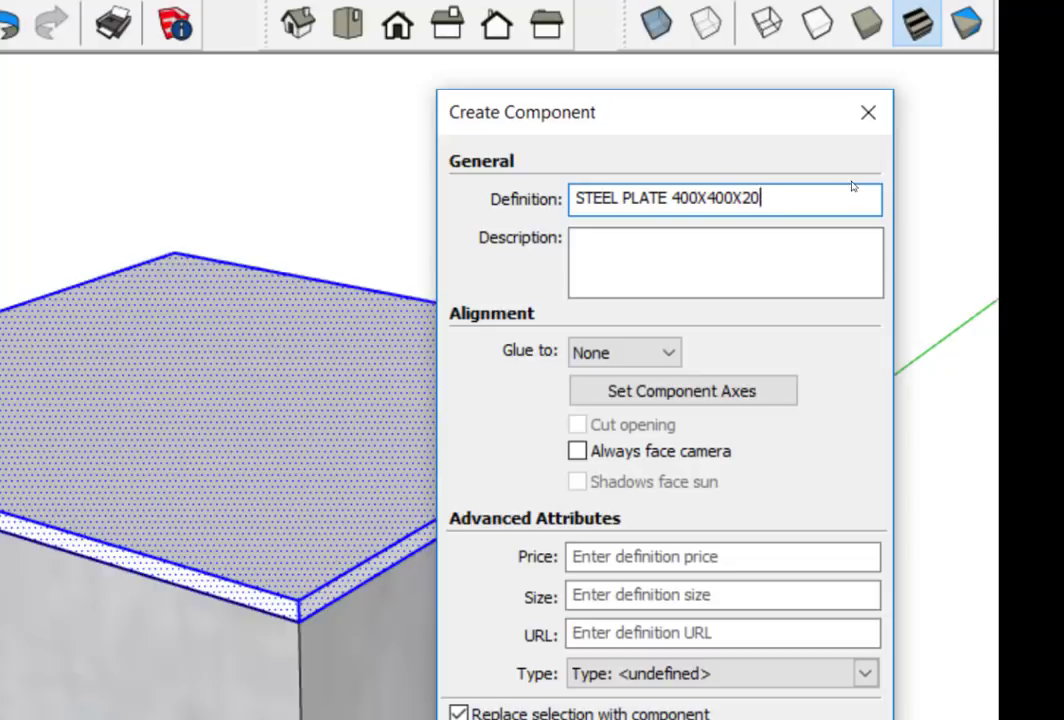
- Change the thickness in the definition name to 10, making it STEEL PLATE 400X400X10, and create the component
{"action": "key", "text": "BackSpace"}
{"action": "key", "text": "BackSpace"}
{"action": "type", "text": "10"}
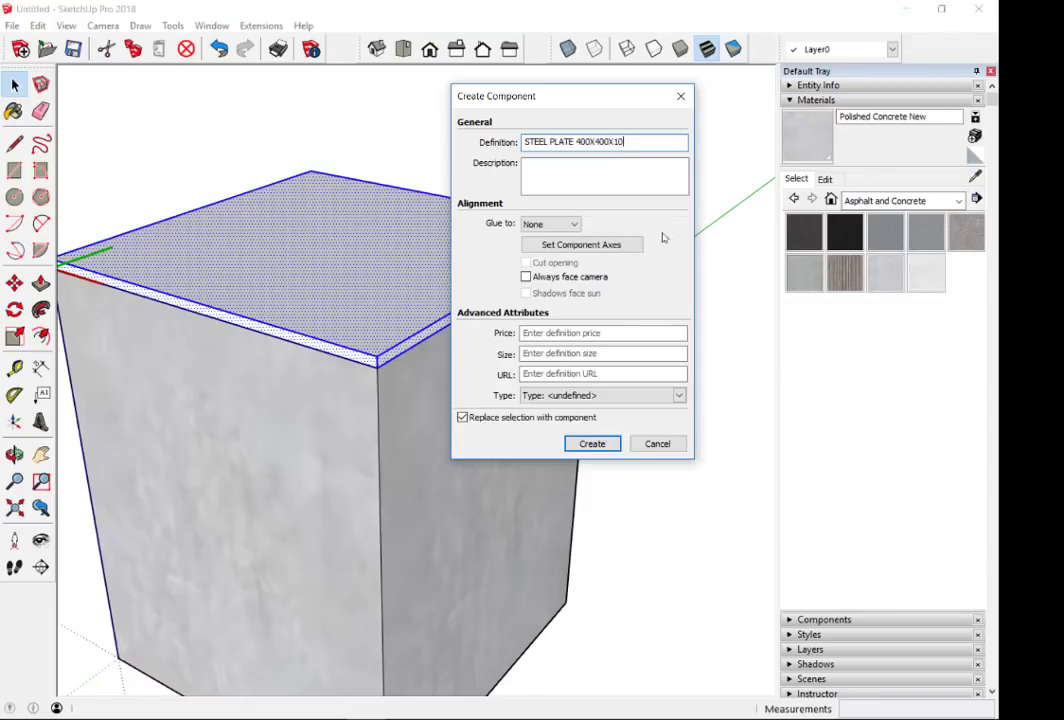
{"action": "left_click", "coordinate": [600, 443]}
- Label the top plate STEEL PLATE 400X400X10 with a leader placed upper-left of the box
{"action": "left_click", "coordinate": [629, 443]}
{"action": "scroll", "coordinate": [610, 420], "scroll_direction": "down", "scroll_amount": 3}
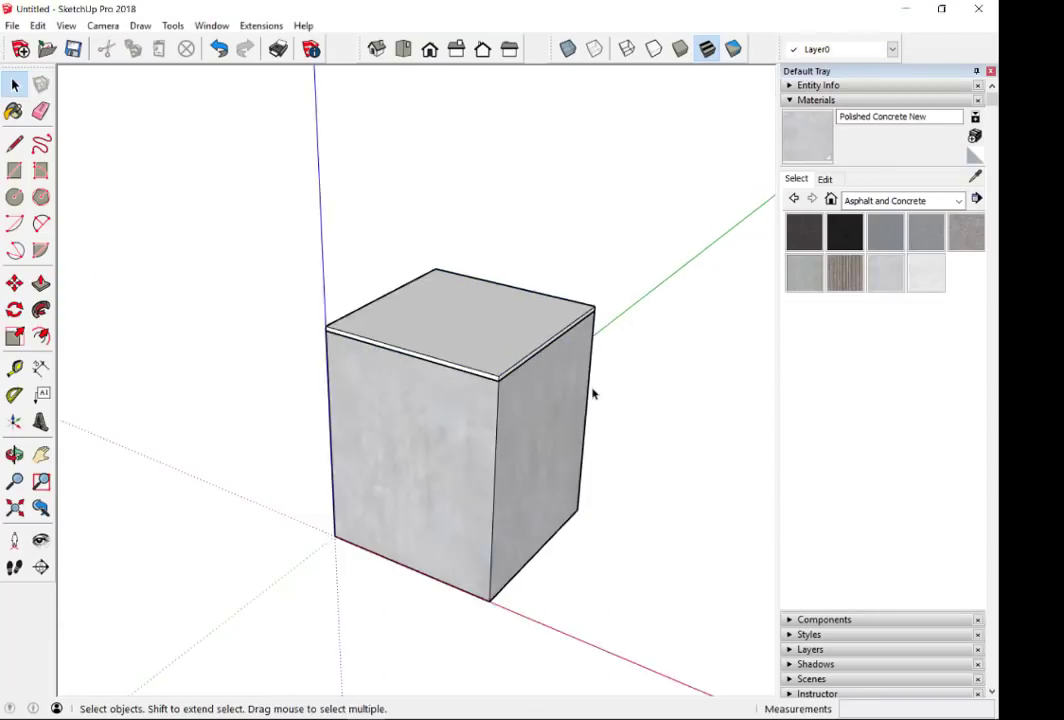
{"action": "left_click", "coordinate": [41, 394]}
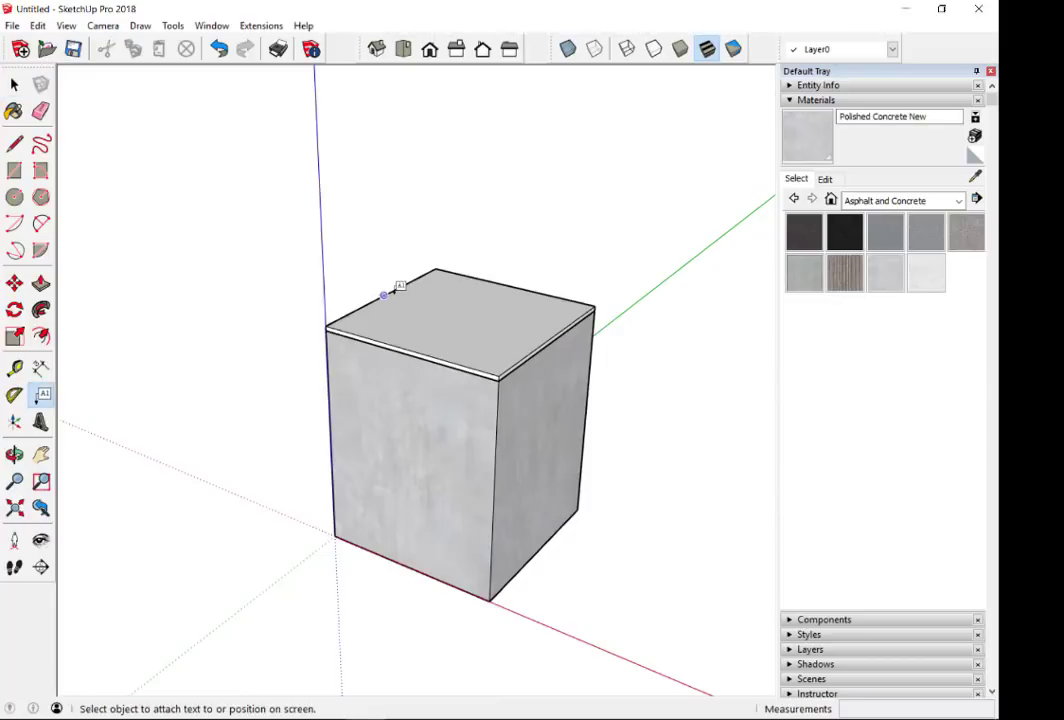
{"action": "left_click", "coordinate": [400, 299]}
{"action": "left_click", "coordinate": [352, 258]}
- Add the ฐานรากคอนกรีตเสริมเหล็ก leader label to the box's front face, placed to its left
{"action": "left_click", "coordinate": [343, 424]}
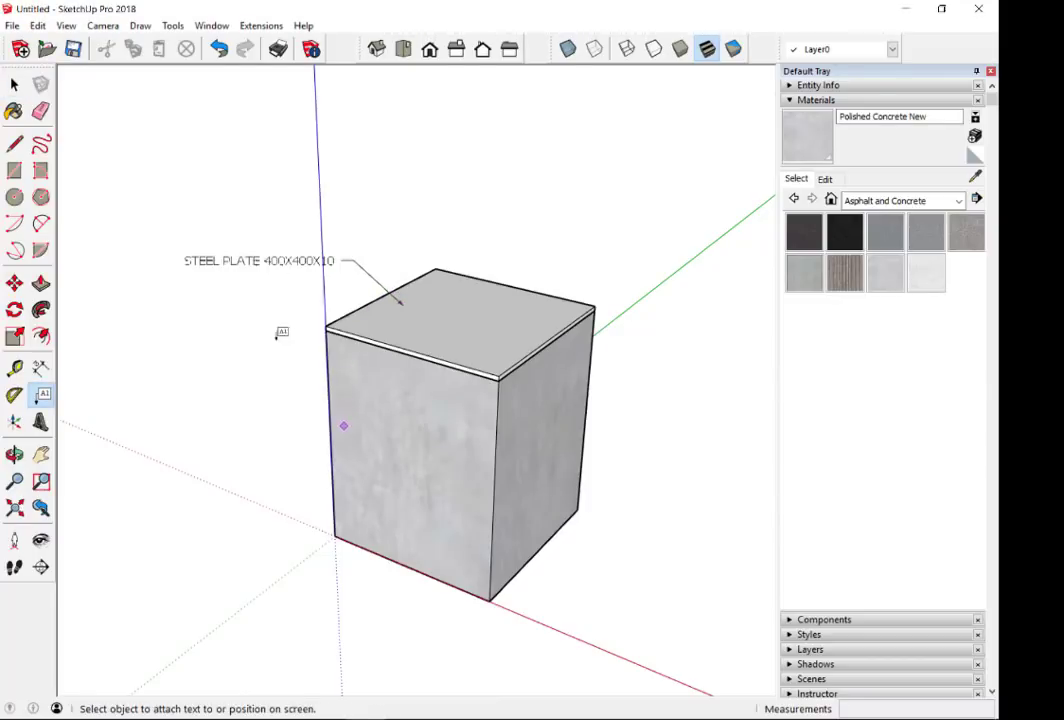
{"action": "left_click", "coordinate": [290, 413]}
{"action": "key", "text": "space"}
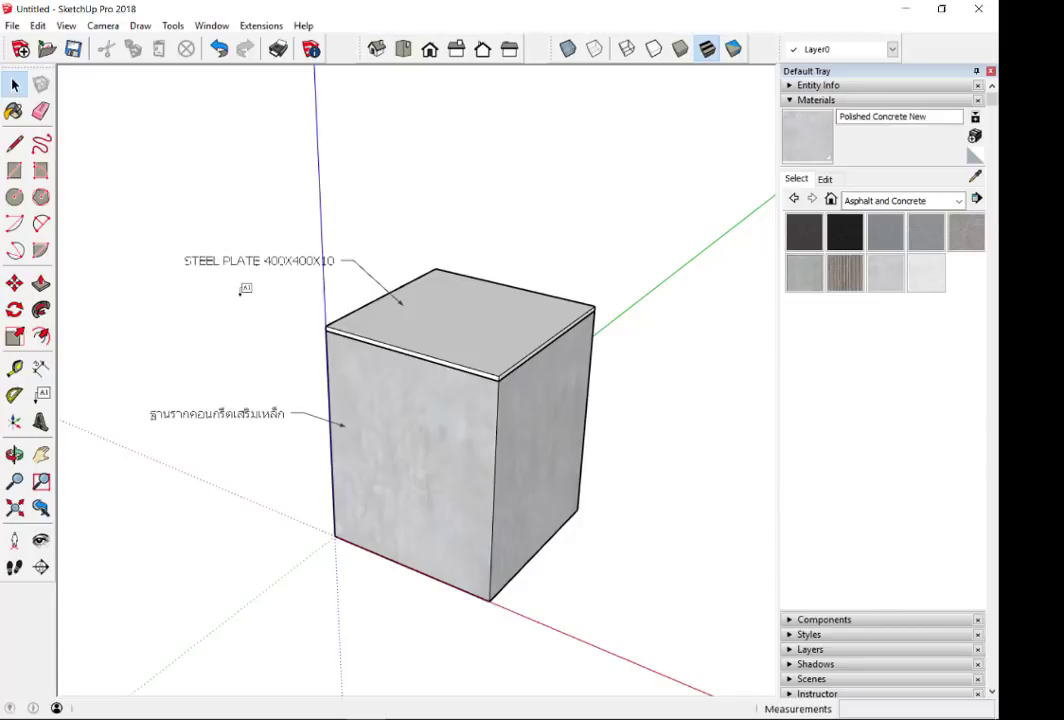
{"action": "key", "text": "b"}
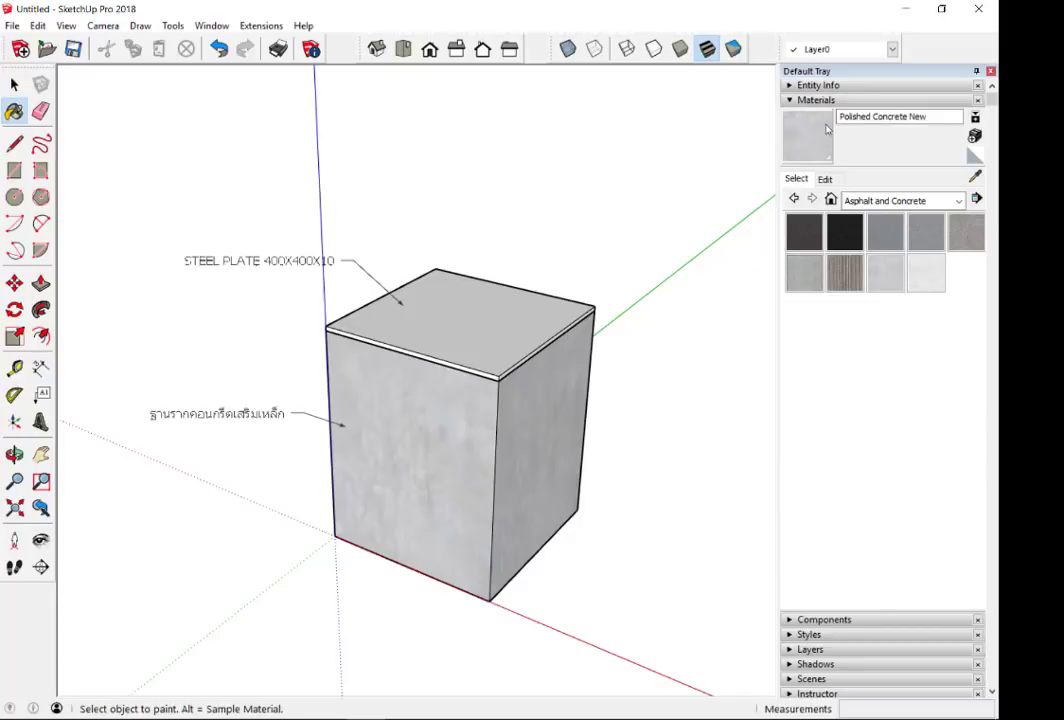
- Paint the top steel plate 0039_DarkOrange from the Colors-Named materials collection
{"action": "left_click", "coordinate": [815, 100]}
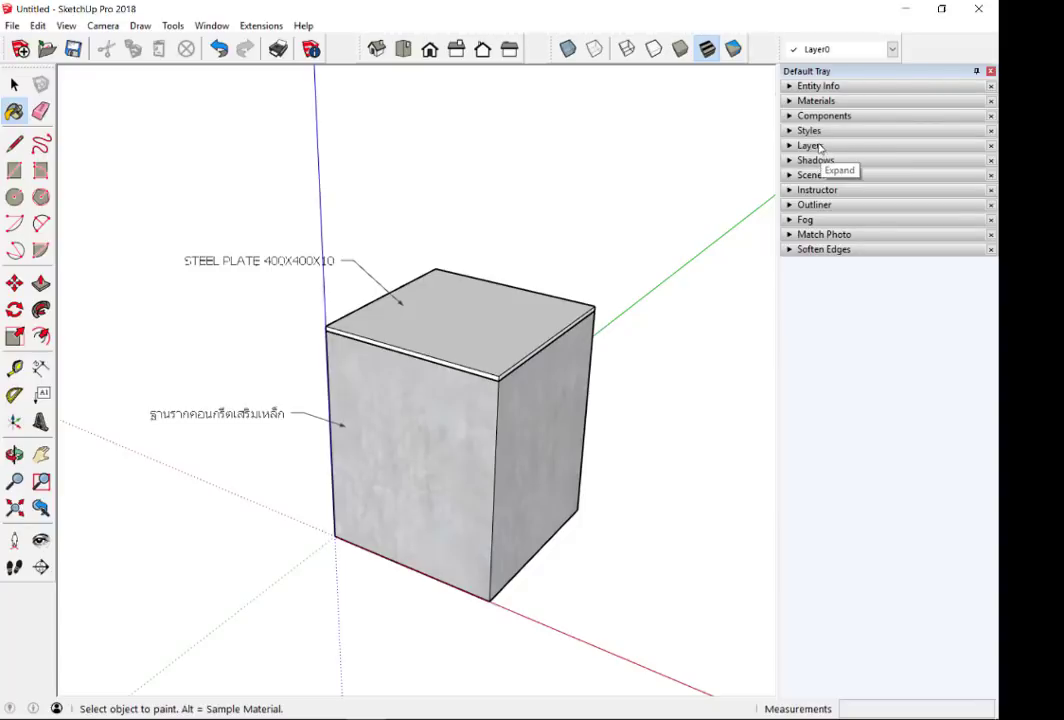
{"action": "left_click", "coordinate": [818, 101]}
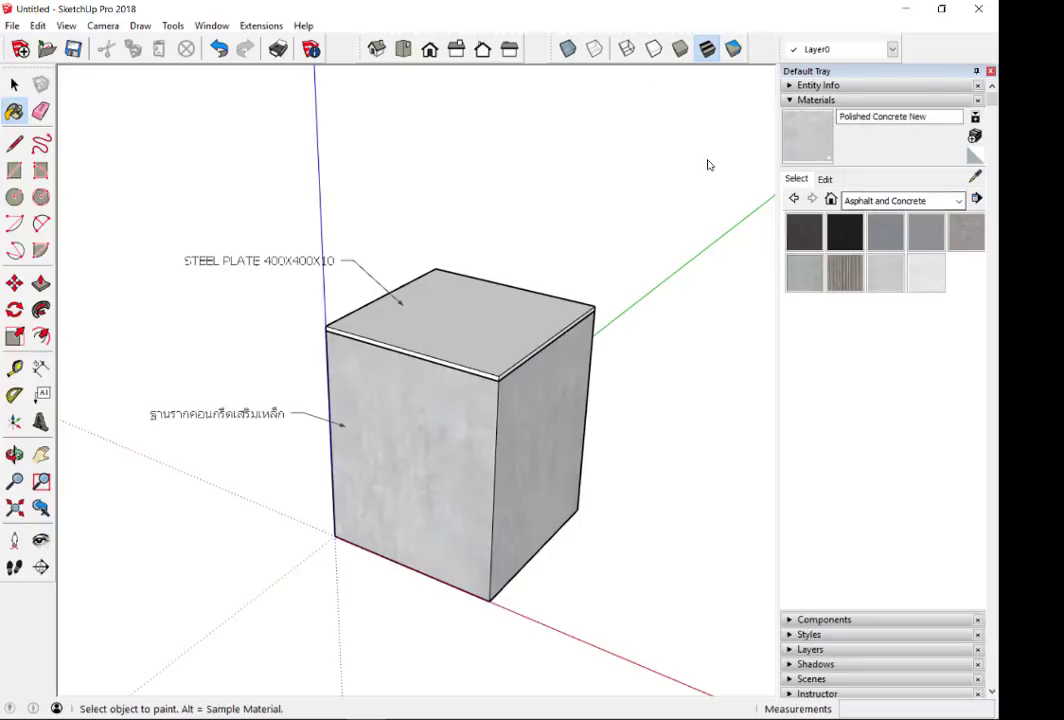
{"action": "left_click", "coordinate": [882, 202]}
{"action": "key", "text": "Return"}
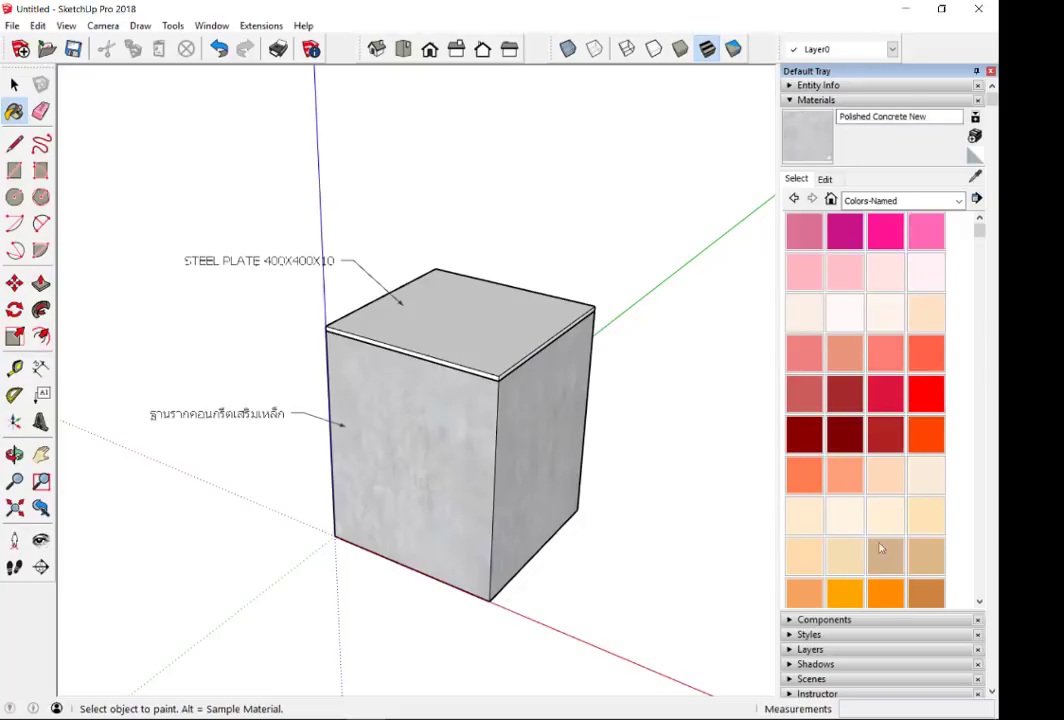
{"action": "left_click", "coordinate": [885, 592]}
{"action": "left_click", "coordinate": [511, 343]}
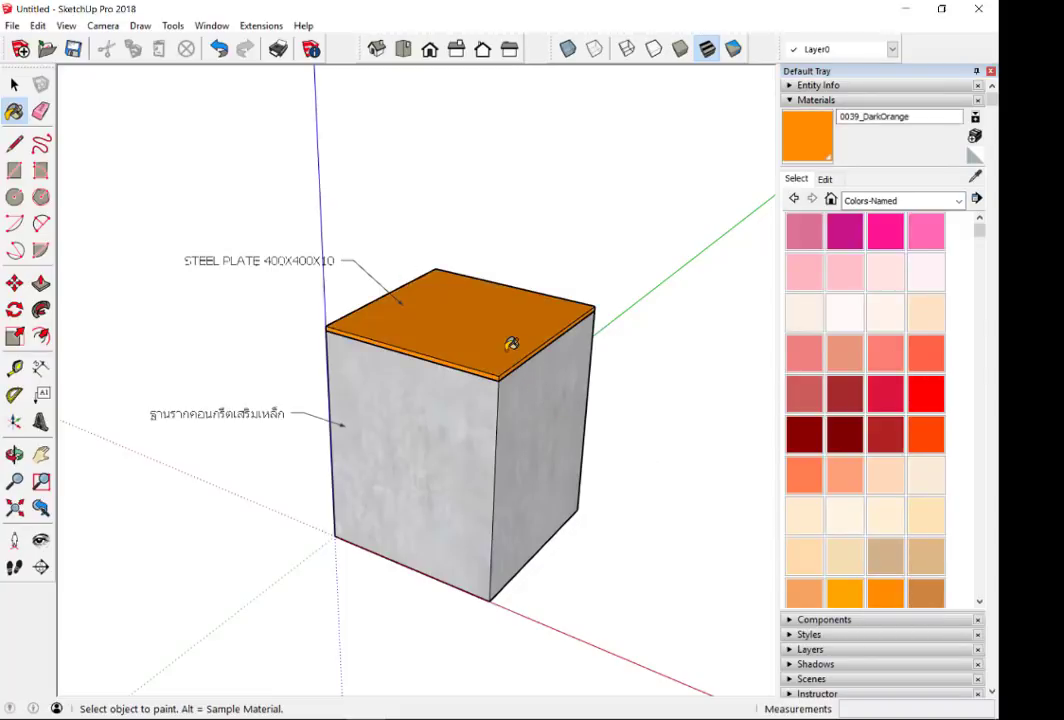
{"action": "key", "text": "space"}
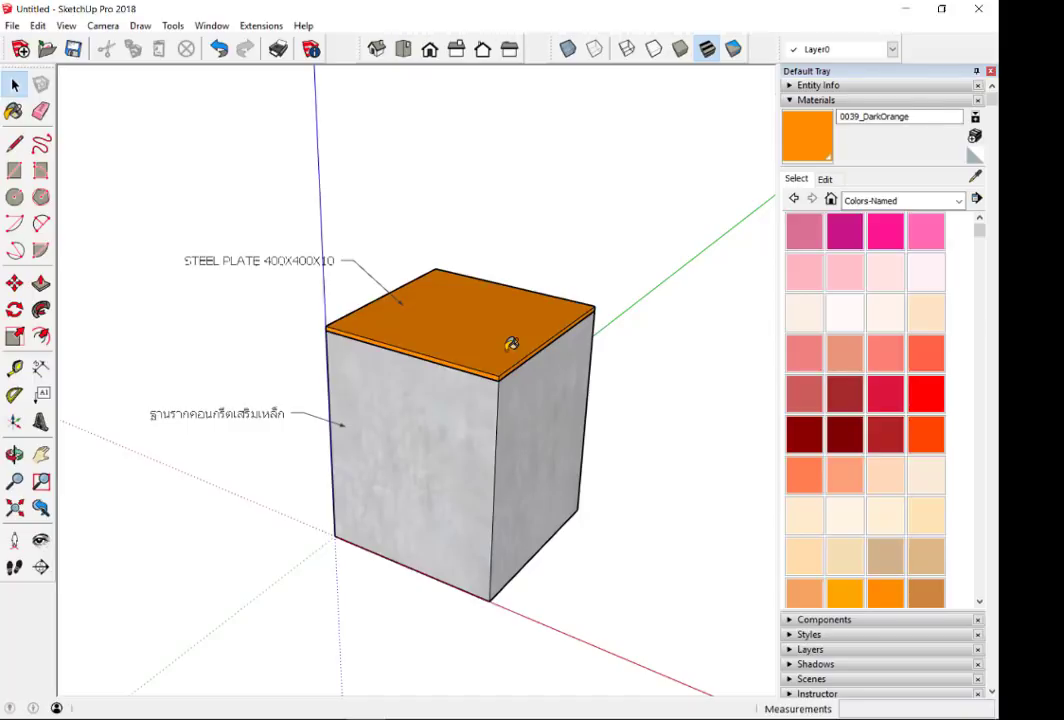
- Collapse the materials tray section, then select the steel plate and concrete box to check them
{"action": "left_click", "coordinate": [816, 100]}
{"action": "scroll", "coordinate": [380, 435], "scroll_direction": "down", "scroll_amount": 1}
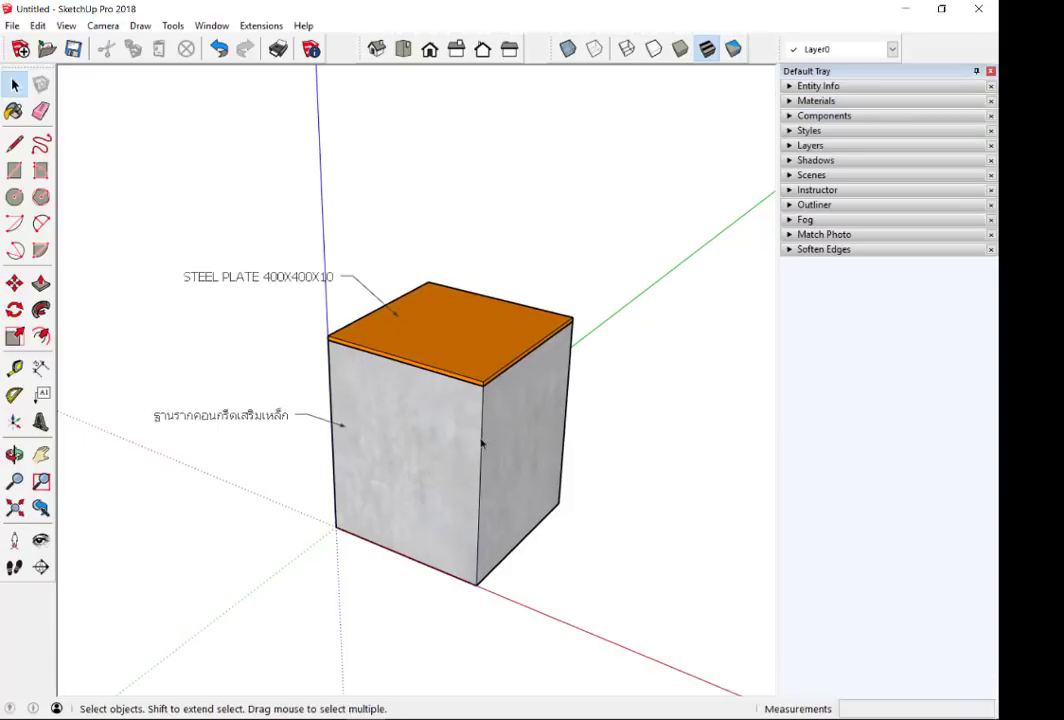
{"action": "scroll", "coordinate": [510, 485], "scroll_direction": "down", "scroll_amount": 1}
{"action": "scroll", "coordinate": [556, 535], "scroll_direction": "up", "scroll_amount": 1}
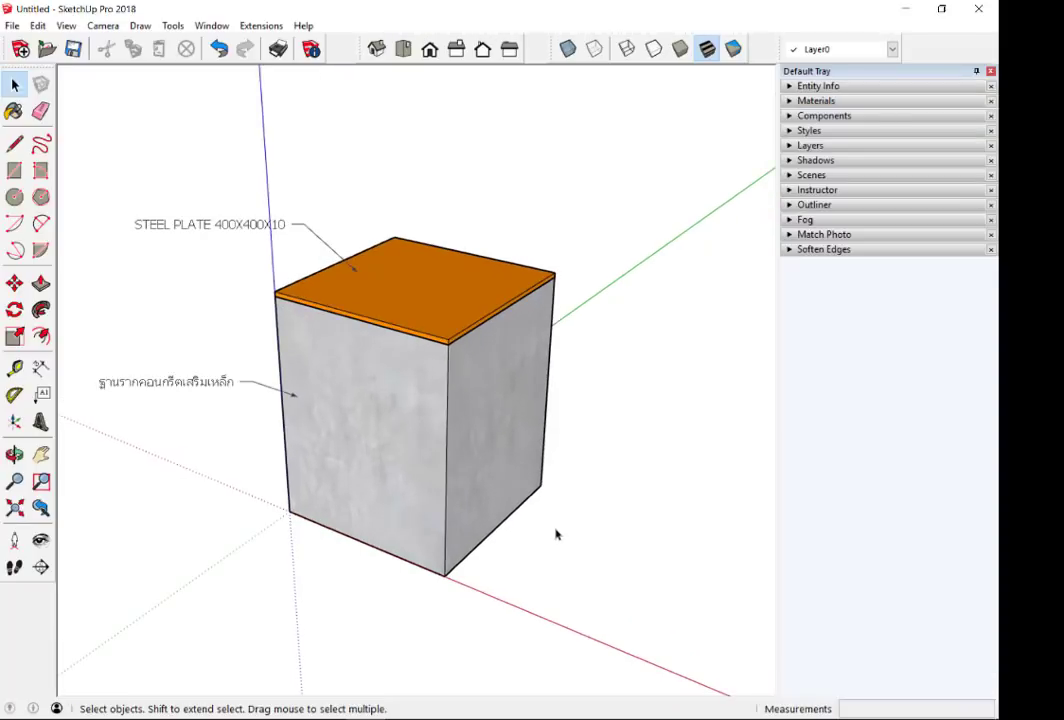
{"action": "scroll", "coordinate": [449, 299], "scroll_direction": "up", "scroll_amount": 1}
{"action": "scroll", "coordinate": [449, 299], "scroll_direction": "up", "scroll_amount": 1}
{"action": "left_click", "coordinate": [359, 237]}
{"action": "scroll", "coordinate": [423, 328], "scroll_direction": "down", "scroll_amount": 2}
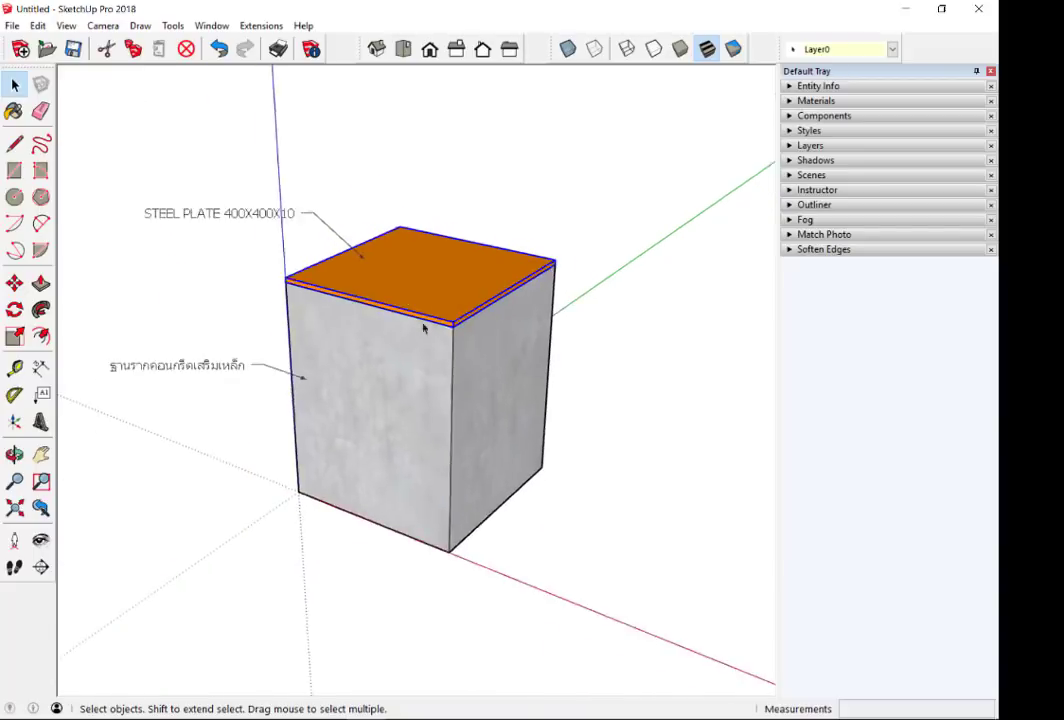
{"action": "scroll", "coordinate": [423, 328], "scroll_direction": "down", "scroll_amount": 1}
{"action": "left_click", "coordinate": [361, 399]}
{"action": "scroll", "coordinate": [494, 477], "scroll_direction": "down", "scroll_amount": 1}
{"action": "left_click", "coordinate": [494, 477]}
- Orbit and zoom around the footing to inspect the orange plate and its labels
{"action": "middle_click_drag", "start_coordinate": [458, 466], "coordinate": [435, 432]}
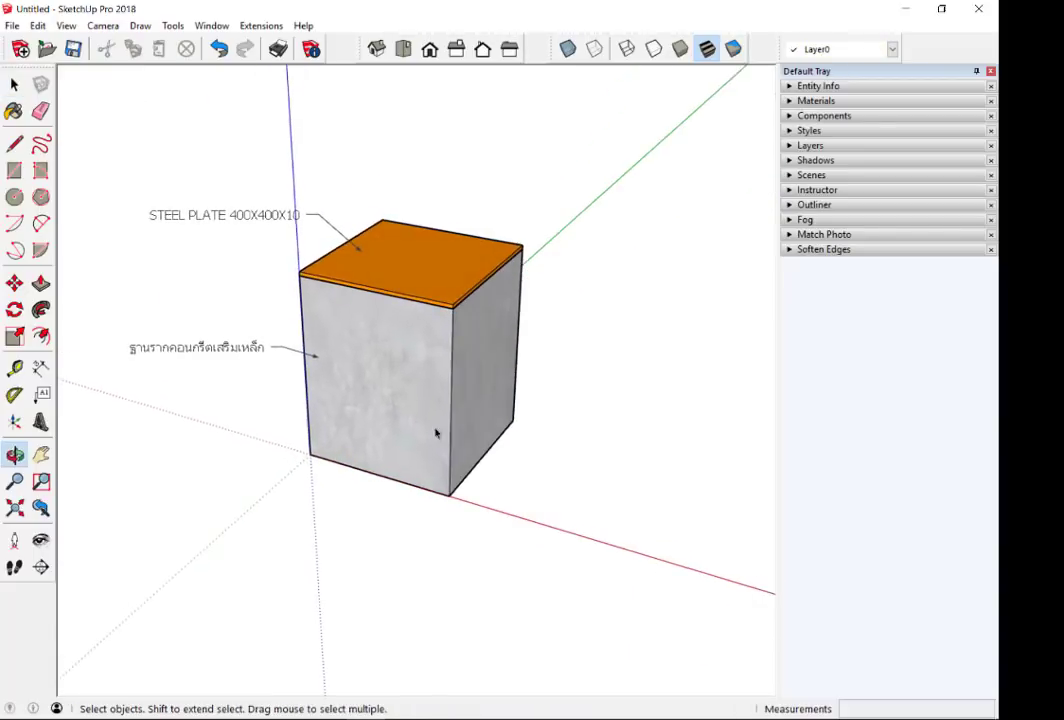
{"action": "scroll", "coordinate": [447, 427], "scroll_direction": "up", "scroll_amount": 2}
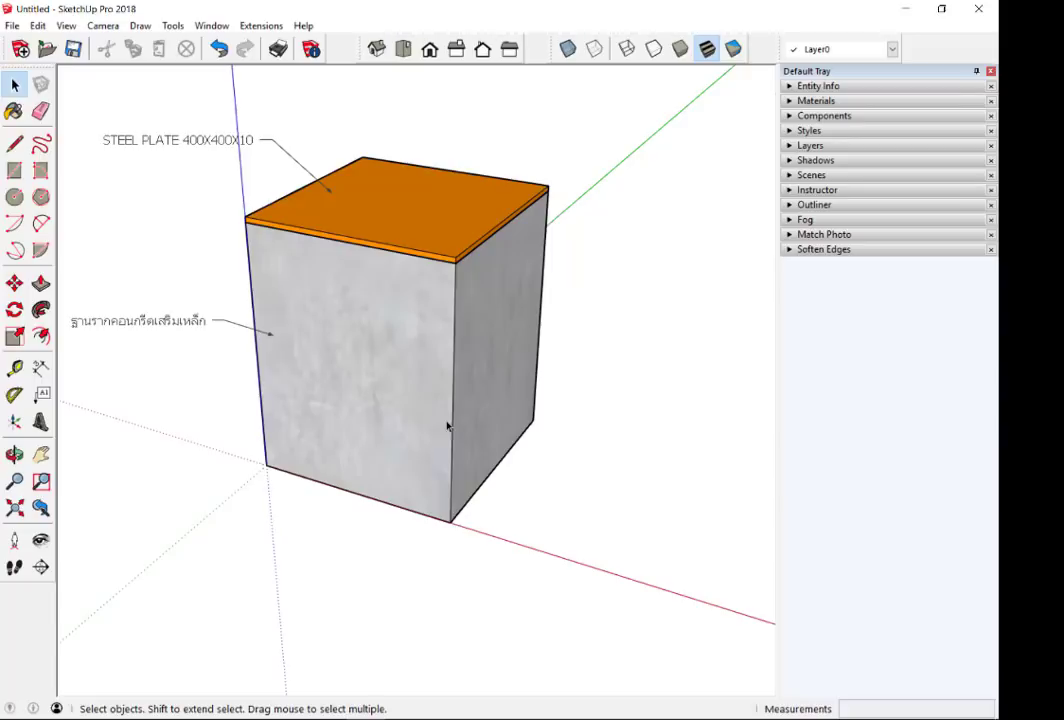
{"action": "mouse_move", "coordinate": [447, 427]}
{"action": "middle_mouse_down"}
{"action": "mouse_move", "coordinate": [394, 399]}
{"action": "mouse_move", "coordinate": [408, 369]}
{"action": "mouse_move", "coordinate": [404, 185]}
{"action": "mouse_move", "coordinate": [344, 211]}
{"action": "mouse_move", "coordinate": [433, 274]}
{"action": "mouse_move", "coordinate": [477, 211]}
{"action": "middle_mouse_up"}
{"action": "scroll", "coordinate": [476, 214], "scroll_direction": "up", "scroll_amount": 2}
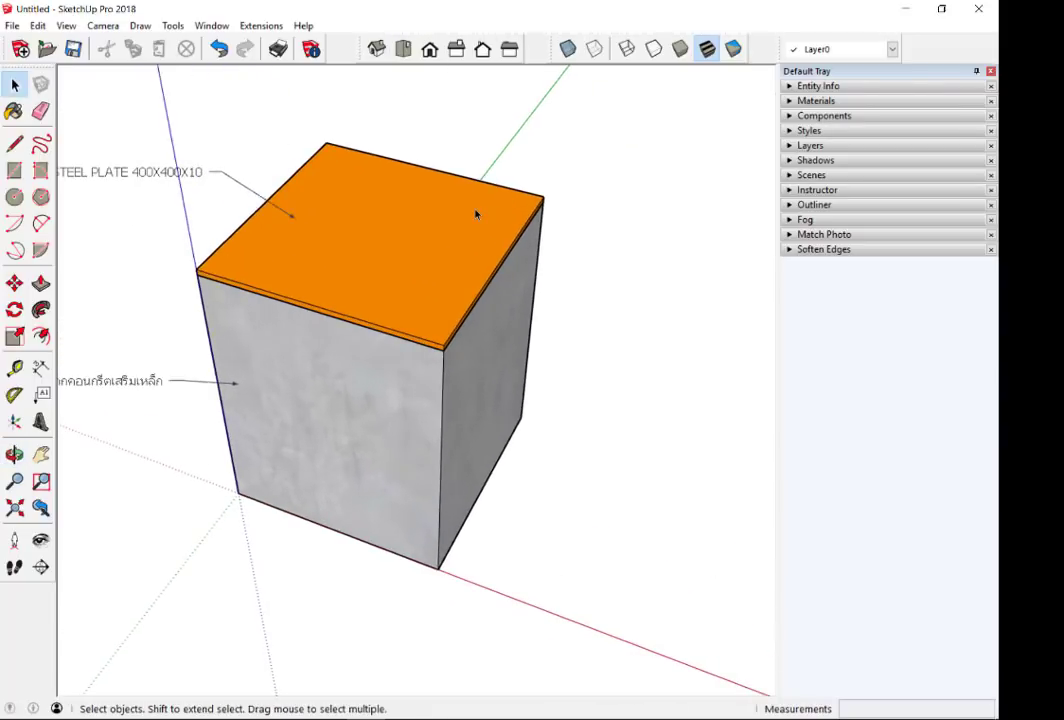
{"action": "scroll", "coordinate": [476, 214], "scroll_direction": "up", "scroll_amount": 1}
{"action": "scroll", "coordinate": [450, 214], "scroll_direction": "up", "scroll_amount": 2}
{"action": "scroll", "coordinate": [376, 236], "scroll_direction": "down", "scroll_amount": 4}
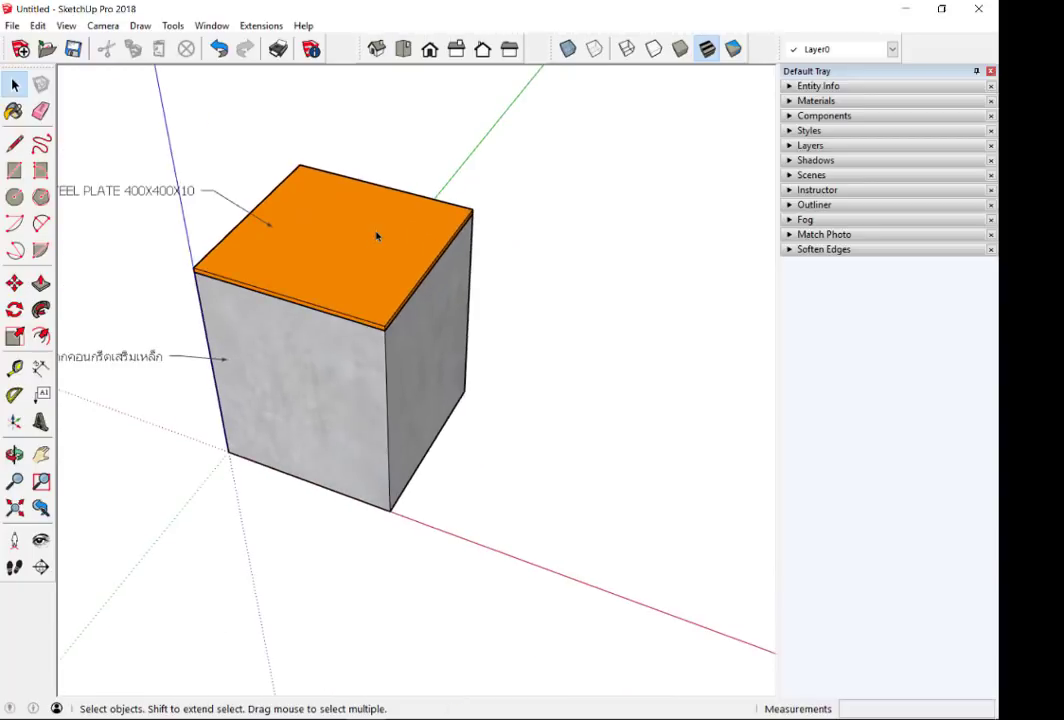
{"action": "scroll", "coordinate": [376, 236], "scroll_direction": "down", "scroll_amount": 2}
{"action": "mouse_move", "coordinate": [340, 240]}
{"action": "middle_mouse_down"}
{"action": "mouse_move", "coordinate": [310, 243]}
{"action": "mouse_move", "coordinate": [298, 215]}
{"action": "mouse_move", "coordinate": [375, 278]}
{"action": "mouse_move", "coordinate": [350, 271]}
{"action": "middle_mouse_up"}
{"action": "scroll", "coordinate": [320, 238], "scroll_direction": "up", "scroll_amount": 2}
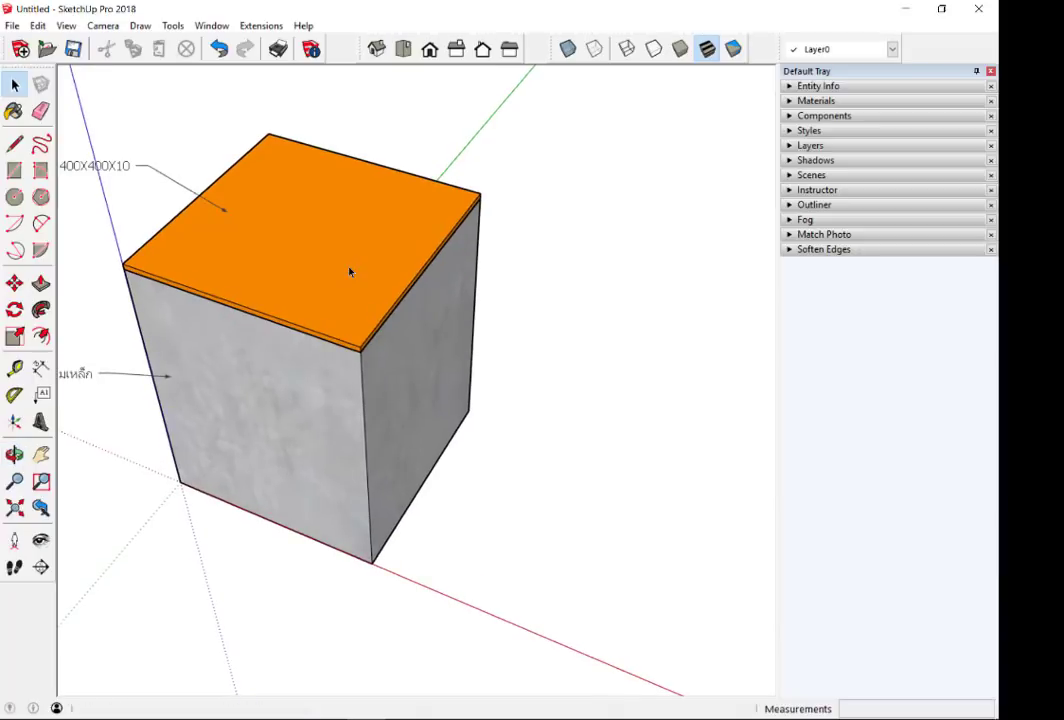
{"action": "scroll", "coordinate": [458, 387], "scroll_direction": "down", "scroll_amount": 3}
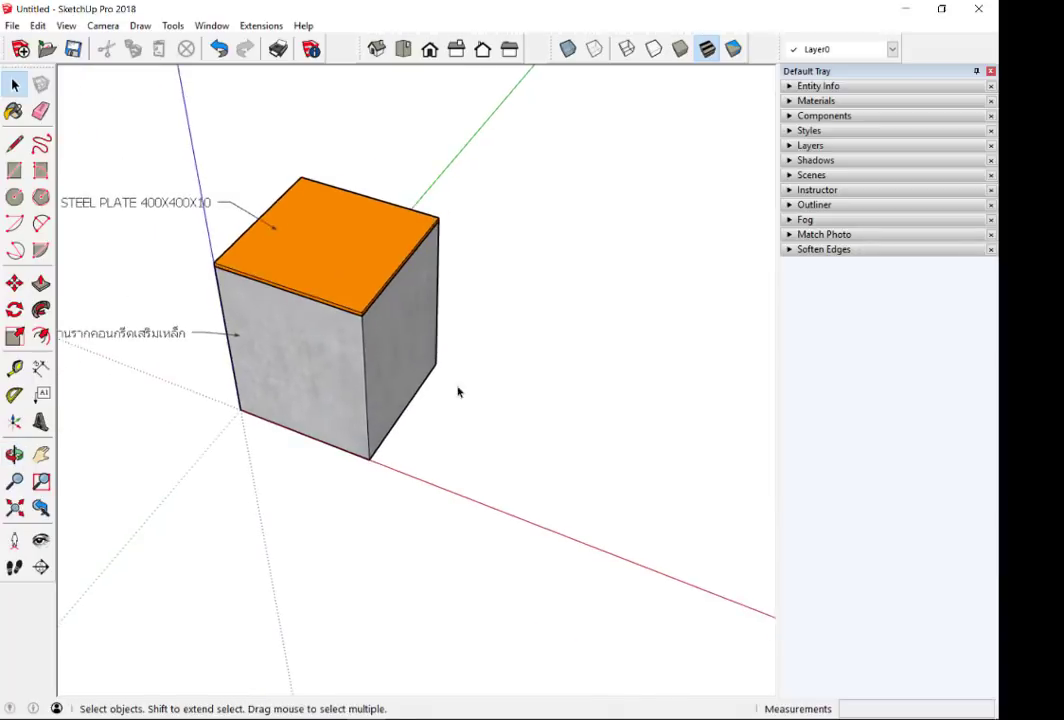
{"action": "middle_click_drag", "start_coordinate": [458, 387], "coordinate": [430, 432]}
{"action": "scroll", "coordinate": [425, 438], "scroll_direction": "up", "scroll_amount": 3}
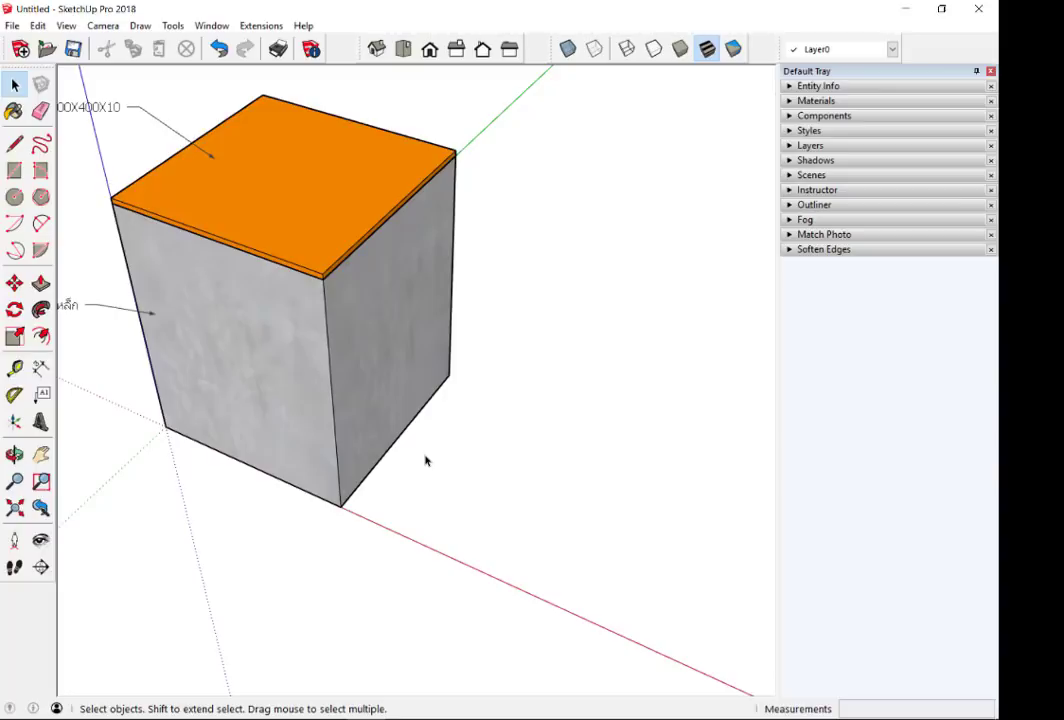
{"action": "scroll", "coordinate": [425, 460], "scroll_direction": "down", "scroll_amount": 3}
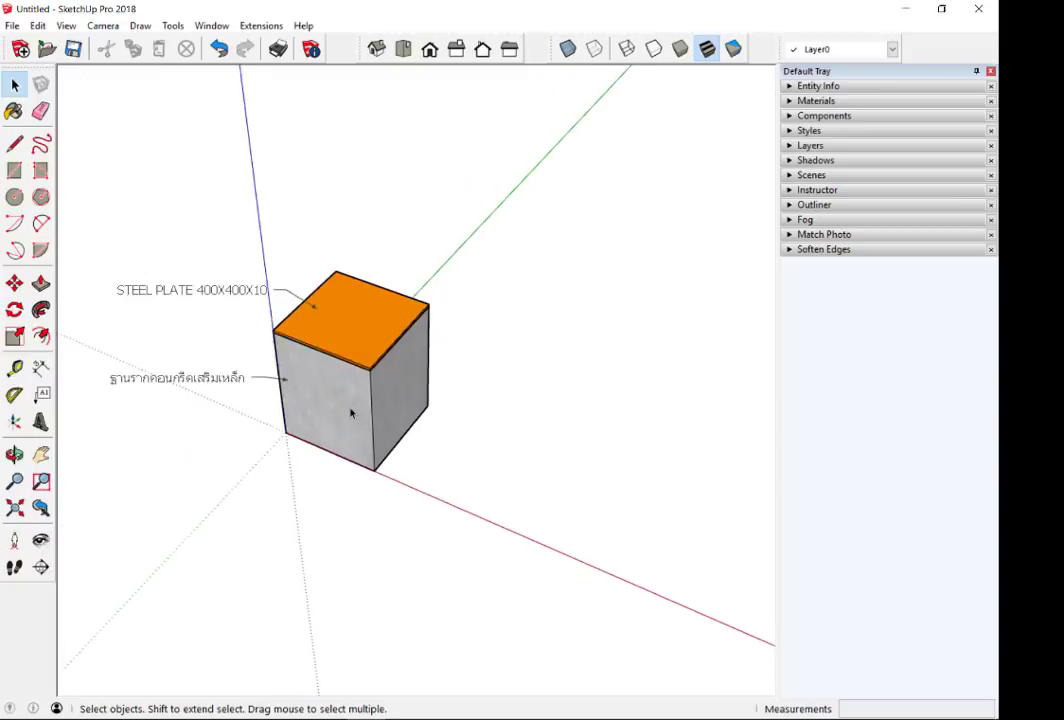
{"action": "middle_click_drag", "start_coordinate": [351, 411], "coordinate": [432, 430]}
{"action": "scroll", "coordinate": [463, 420], "scroll_direction": "up", "scroll_amount": 2}
{"action": "scroll", "coordinate": [463, 421], "scroll_direction": "up", "scroll_amount": 1}
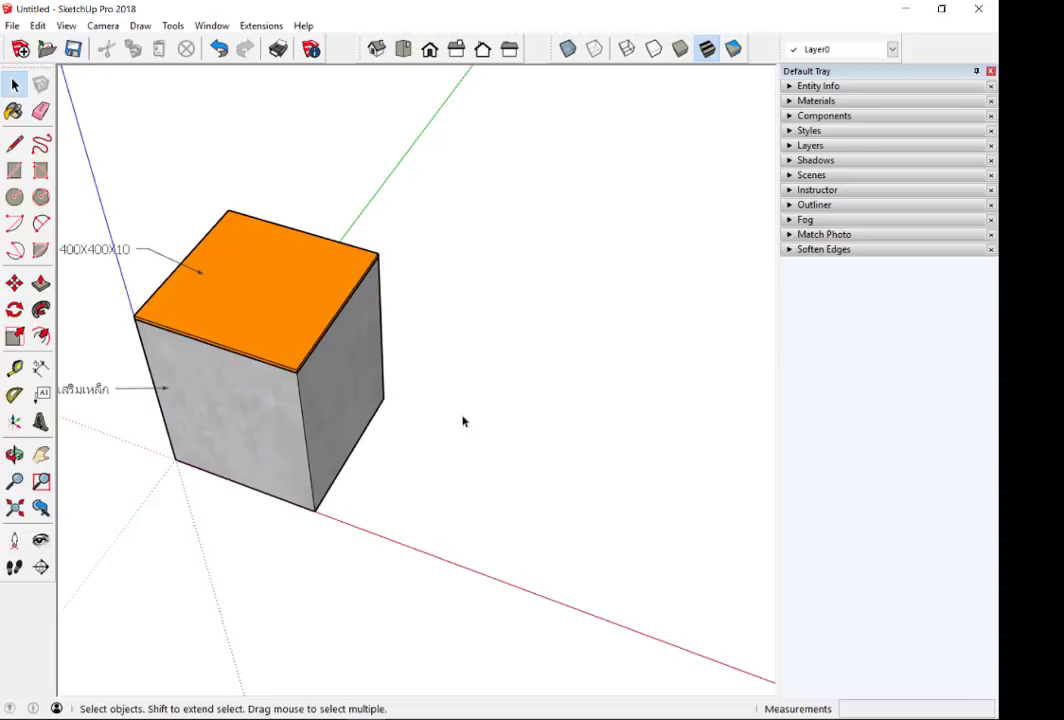
- Draw a .15,.15 square face on the ground beside the footing
{"action": "key", "text": "r"}
{"action": "left_click", "coordinate": [423, 513]}
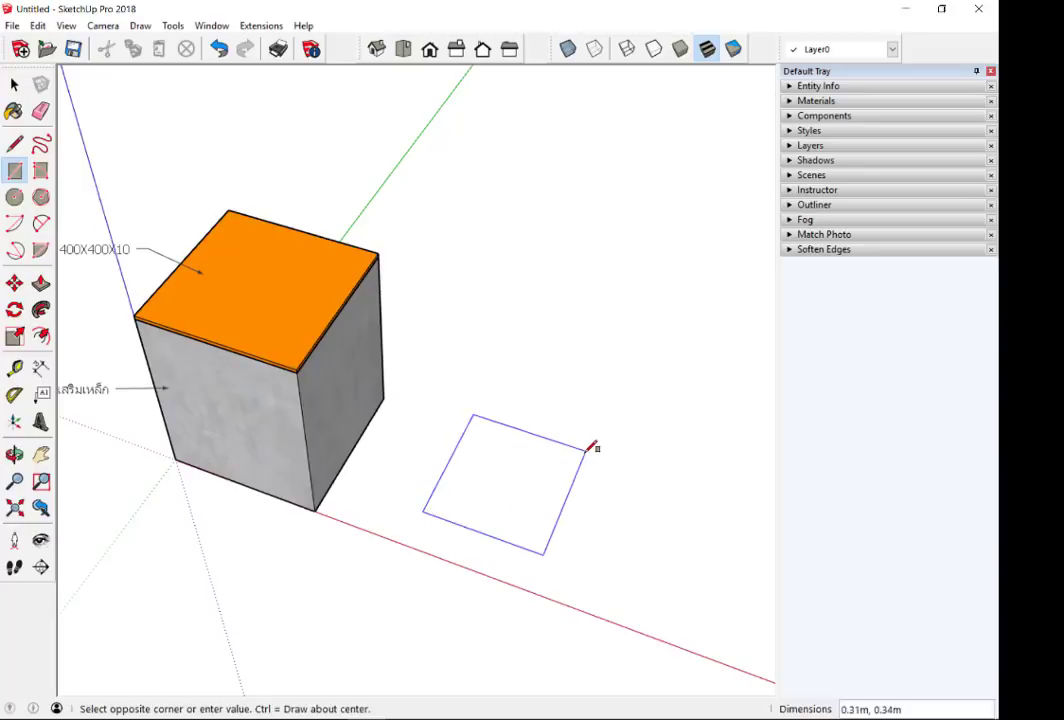
{"action": "type", "text": ".15,"}
{"action": "type", "text": ".15"}
{"action": "key", "text": "Return"}
{"action": "mouse_move", "coordinate": [515, 549]}
{"action": "middle_mouse_down"}
{"action": "mouse_move", "coordinate": [473, 347]}
{"action": "mouse_move", "coordinate": [442, 451]}
{"action": "middle_mouse_up"}
{"action": "scroll", "coordinate": [460, 490], "scroll_direction": "up", "scroll_amount": 3}
{"action": "middle_click_drag", "start_coordinate": [474, 517], "coordinate": [507, 582]}
{"action": "key", "text": "space"}
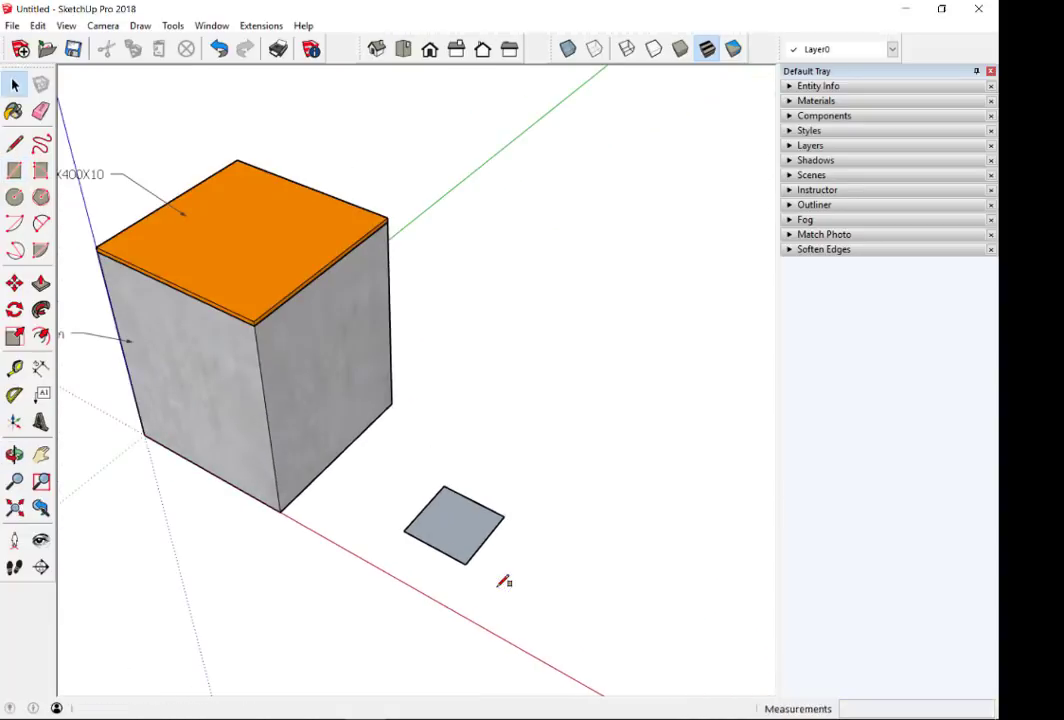
{"action": "scroll", "coordinate": [418, 527], "scroll_direction": "down", "scroll_amount": 3}
{"action": "scroll", "coordinate": [500, 550], "scroll_direction": "up", "scroll_amount": 4}
{"action": "scroll", "coordinate": [494, 518], "scroll_direction": "up", "scroll_amount": 2}
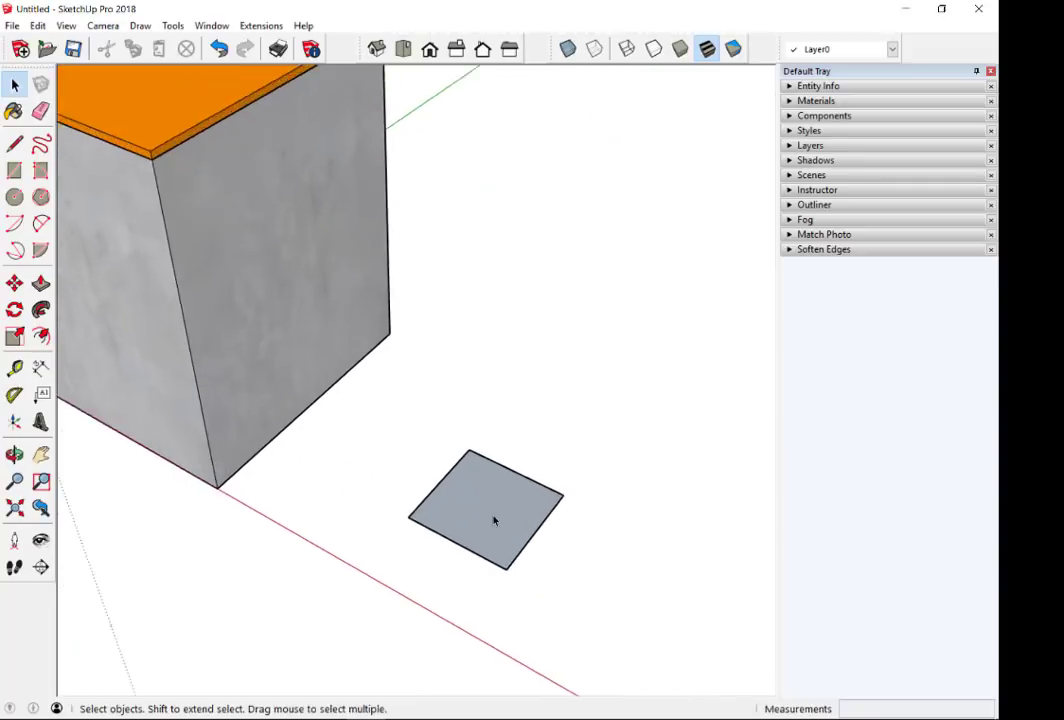
{"action": "scroll", "coordinate": [494, 518], "scroll_direction": "up", "scroll_amount": 2}
- Dimension two adjacent edges of the square, each showing 0.15m
{"action": "left_click", "coordinate": [41, 368]}
{"action": "scroll", "coordinate": [549, 493], "scroll_direction": "up", "scroll_amount": 2}
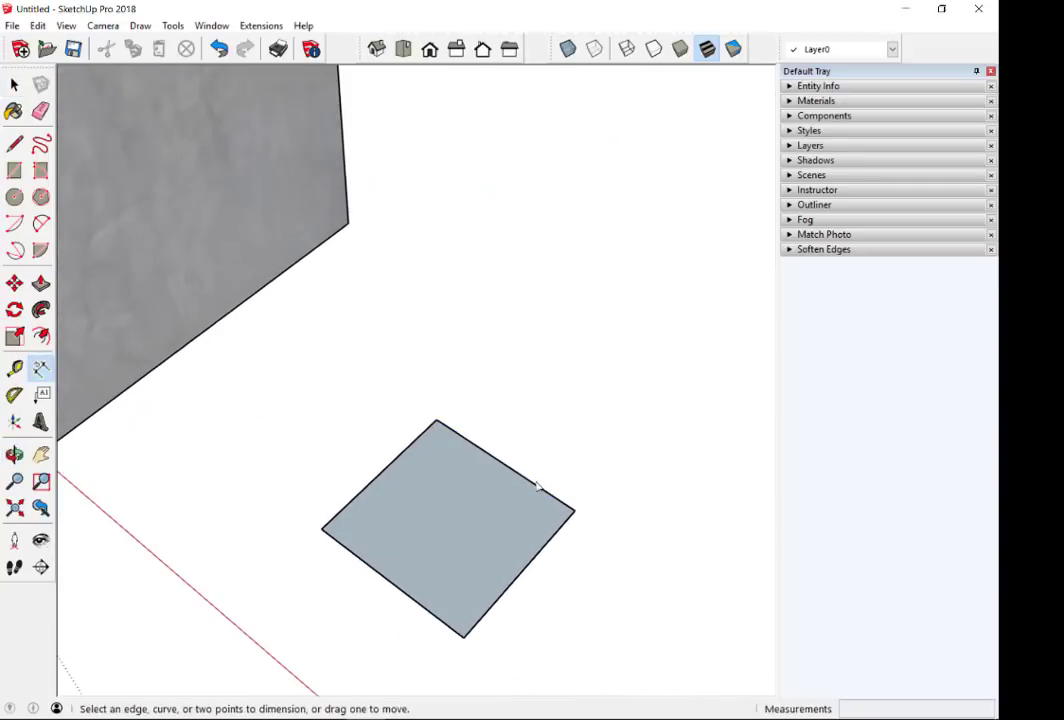
{"action": "left_click", "coordinate": [537, 487]}
{"action": "left_click", "coordinate": [449, 377]}
{"action": "scroll", "coordinate": [528, 609], "scroll_direction": "up", "scroll_amount": 2}
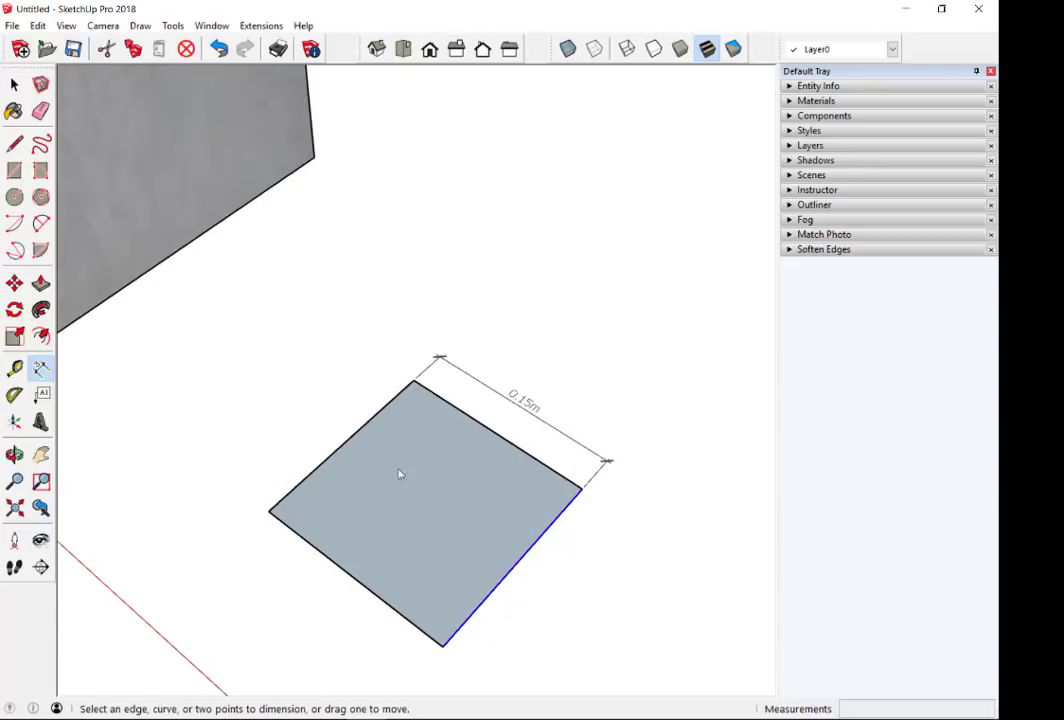
{"action": "left_click", "coordinate": [513, 564]}
{"action": "left_click", "coordinate": [580, 560]}
{"action": "mouse_move", "coordinate": [496, 492]}
{"action": "middle_mouse_down"}
{"action": "mouse_move", "coordinate": [484, 597]}
{"action": "mouse_move", "coordinate": [503, 598]}
{"action": "middle_mouse_up"}
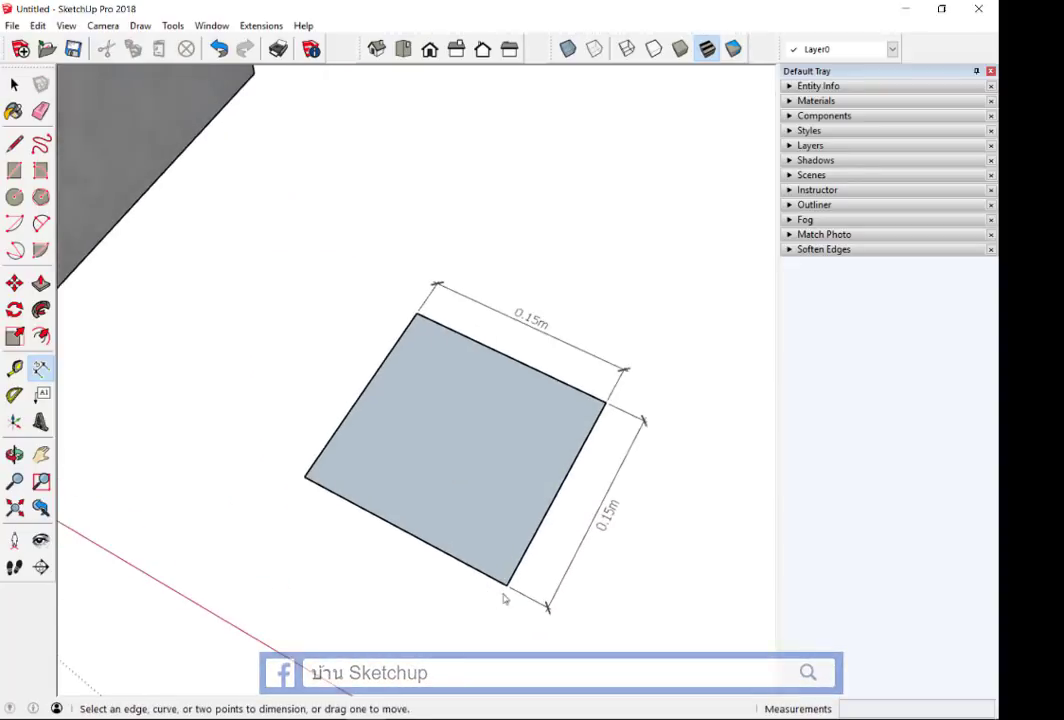
{"action": "scroll", "coordinate": [489, 411], "scroll_direction": "down", "scroll_amount": 3}
{"action": "scroll", "coordinate": [489, 430], "scroll_direction": "down", "scroll_amount": 2}
{"action": "scroll", "coordinate": [448, 377], "scroll_direction": "down", "scroll_amount": 2}
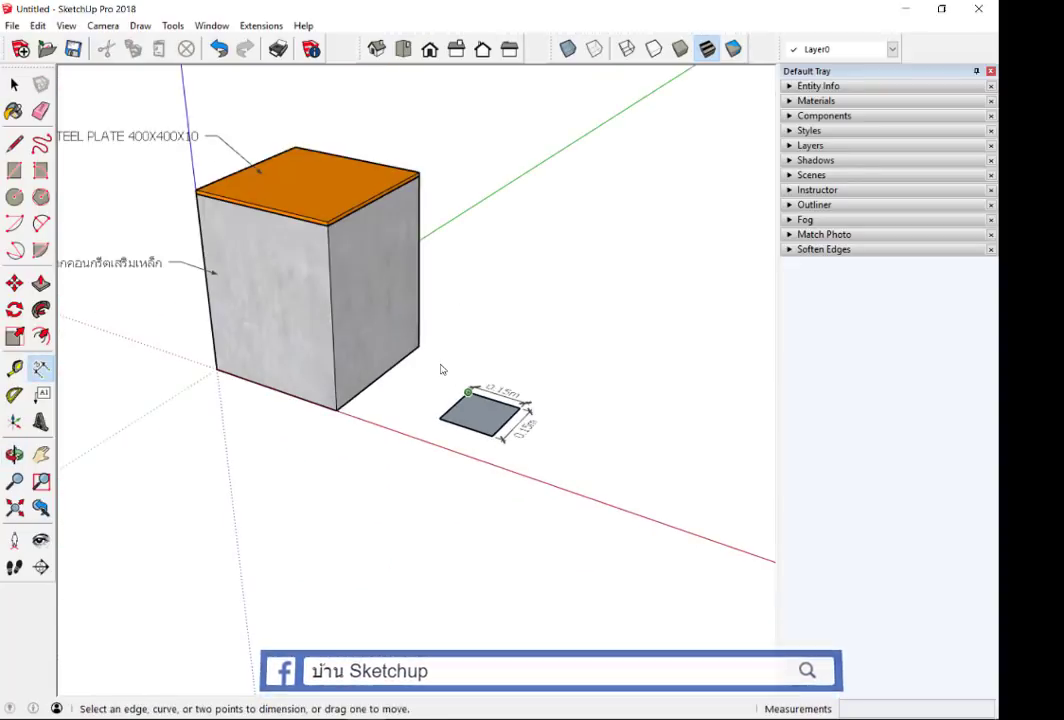
{"action": "scroll", "coordinate": [439, 368], "scroll_direction": "up", "scroll_amount": 2}
{"action": "mouse_move", "coordinate": [439, 368]}
{"action": "middle_mouse_down"}
{"action": "mouse_move", "coordinate": [482, 513]}
{"action": "mouse_move", "coordinate": [487, 474]}
{"action": "middle_mouse_up"}
{"action": "scroll", "coordinate": [487, 474], "scroll_direction": "up", "scroll_amount": 1}
{"action": "scroll", "coordinate": [486, 474], "scroll_direction": "up", "scroll_amount": 2}
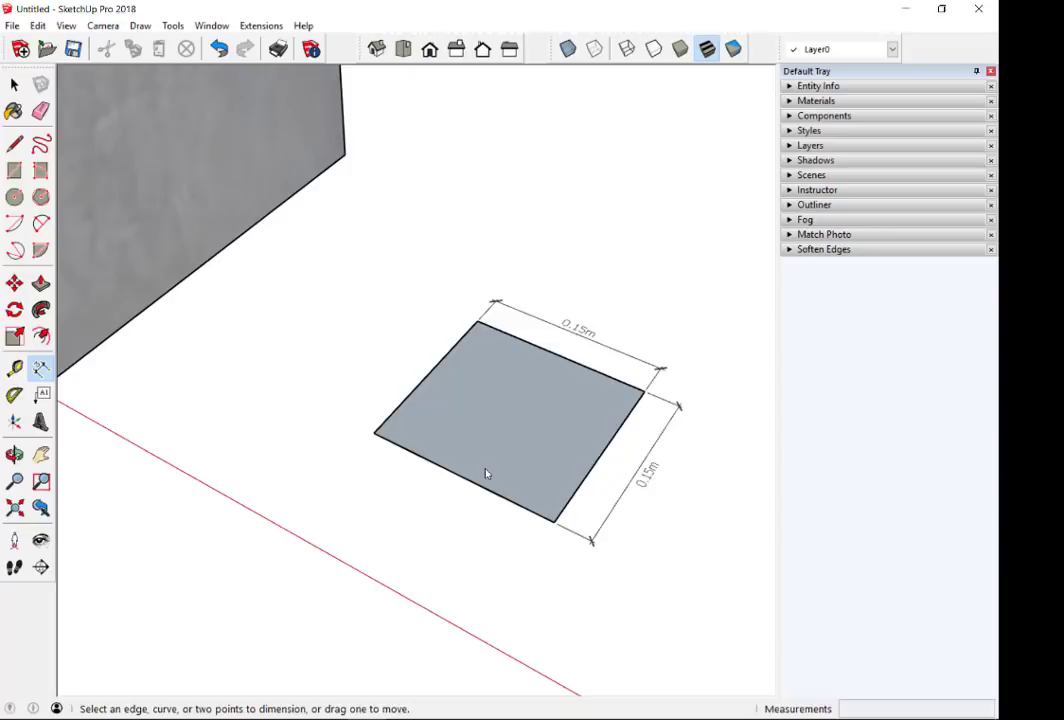
{"action": "scroll", "coordinate": [489, 450], "scroll_direction": "up", "scroll_amount": 1}
{"action": "scroll", "coordinate": [492, 428], "scroll_direction": "up", "scroll_amount": 3}
{"action": "scroll", "coordinate": [280, 375], "scroll_direction": "down", "scroll_amount": 2}
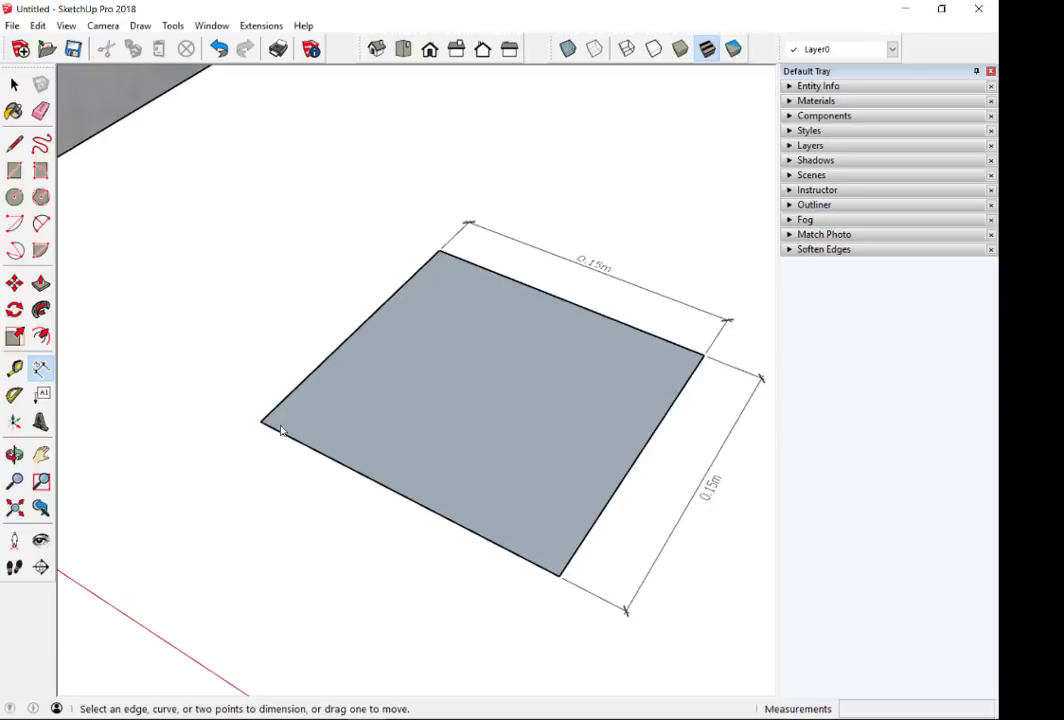
{"action": "scroll", "coordinate": [281, 430], "scroll_direction": "up", "scroll_amount": 2}
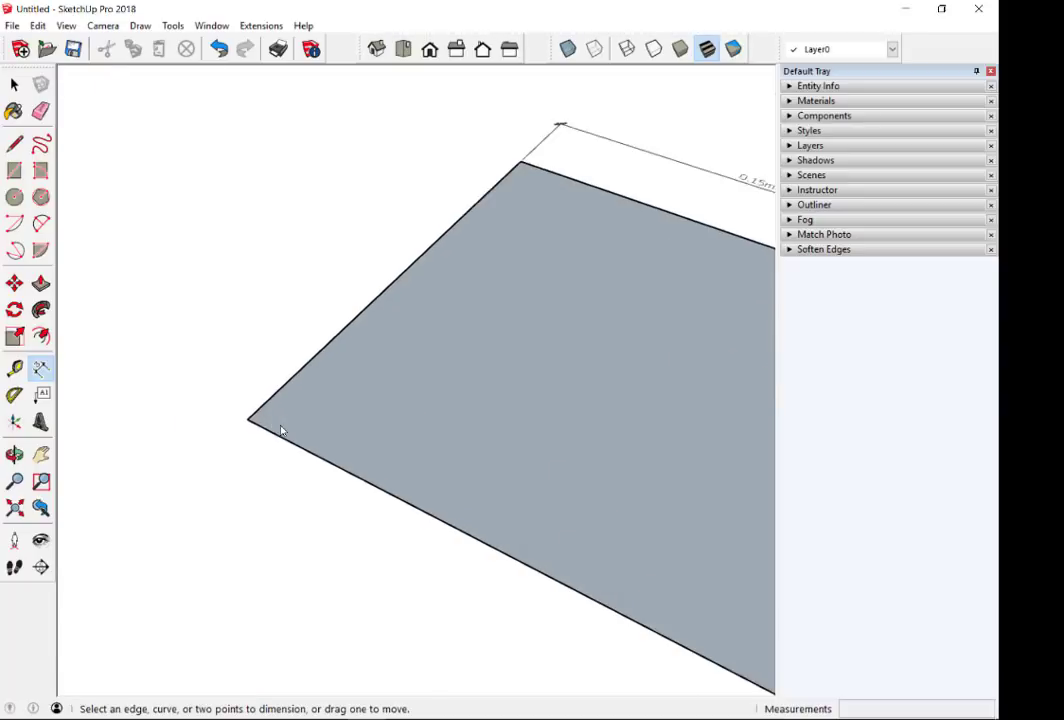
{"action": "scroll", "coordinate": [281, 430], "scroll_direction": "up", "scroll_amount": 1}
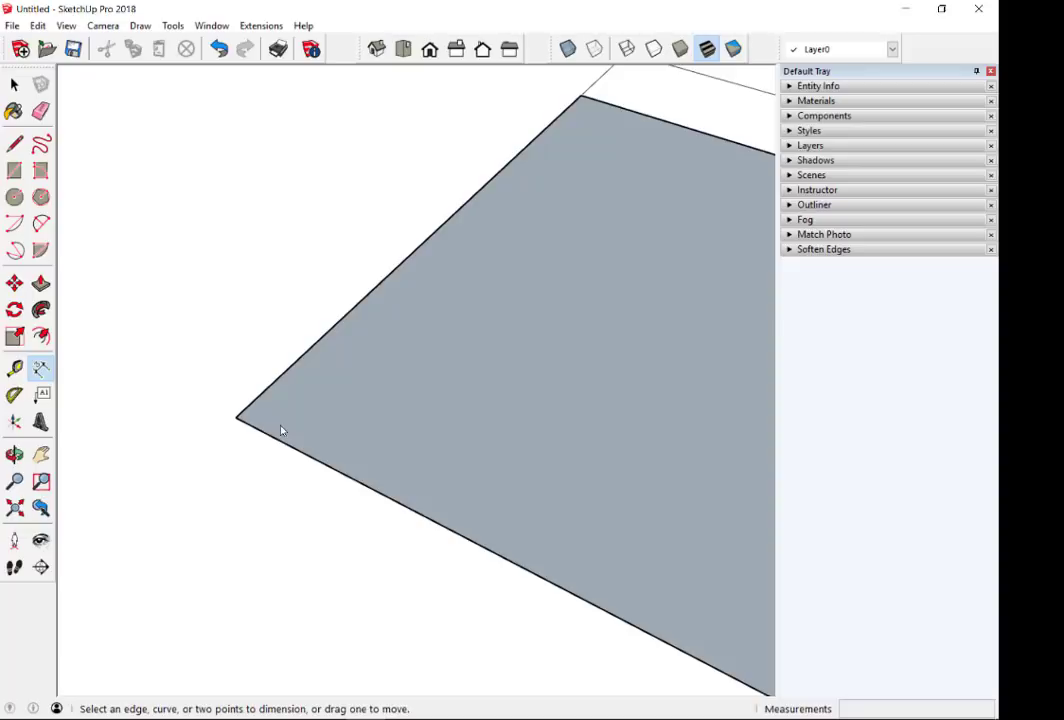
{"action": "scroll", "coordinate": [279, 430], "scroll_direction": "down", "scroll_amount": 2}
{"action": "scroll", "coordinate": [290, 445], "scroll_direction": "down", "scroll_amount": 3}
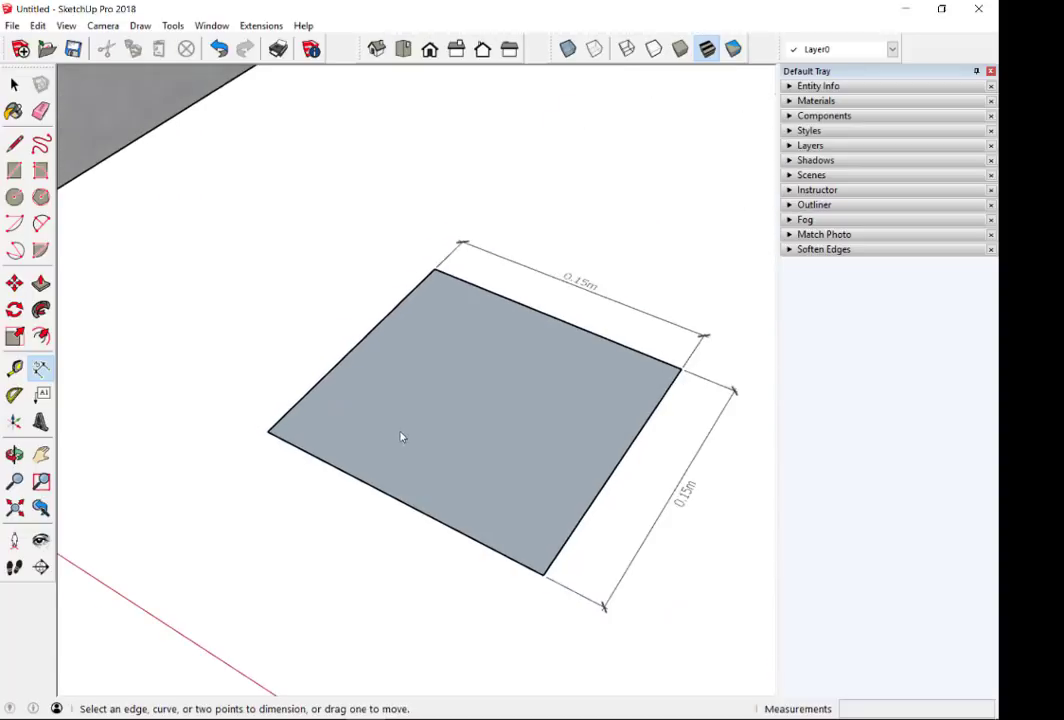
{"action": "middle_click_drag", "start_coordinate": [400, 437], "coordinate": [422, 507]}
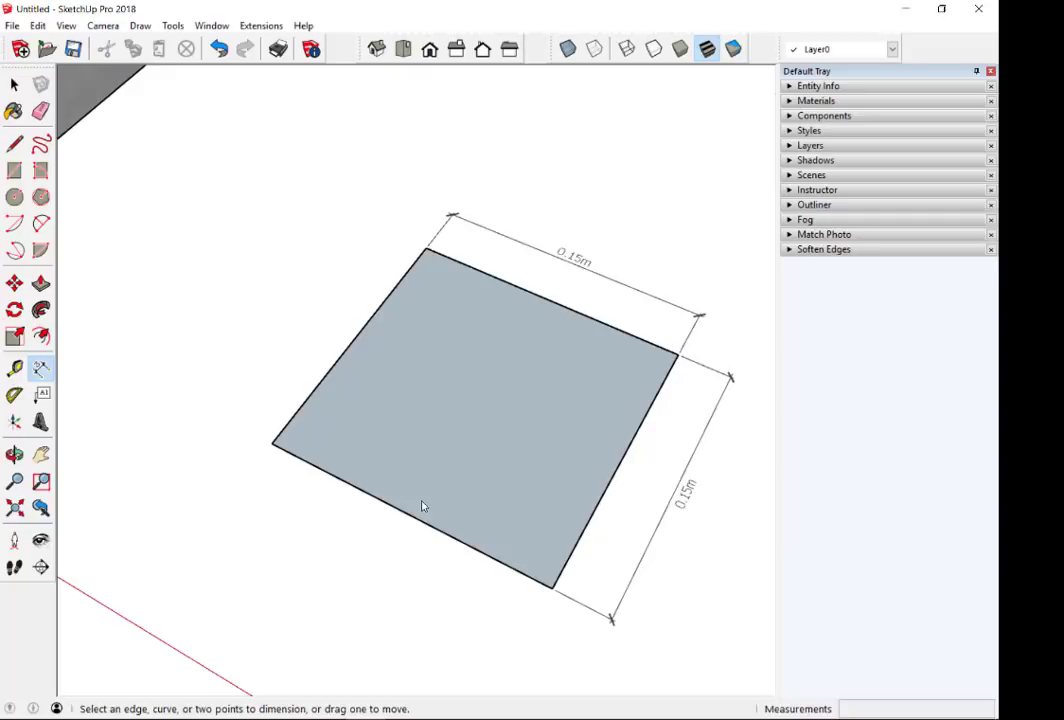
- Place trial guides 10mm and 9 from the square's lower and top edges, then undo both
{"action": "key", "text": "t"}
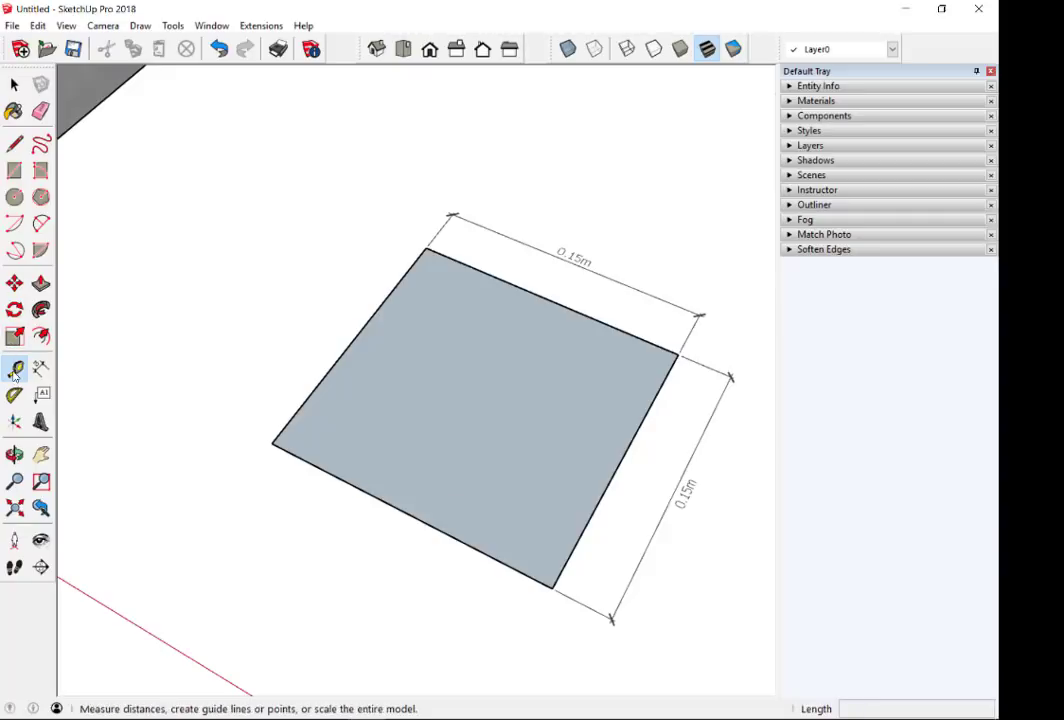
{"action": "left_click", "coordinate": [379, 499]}
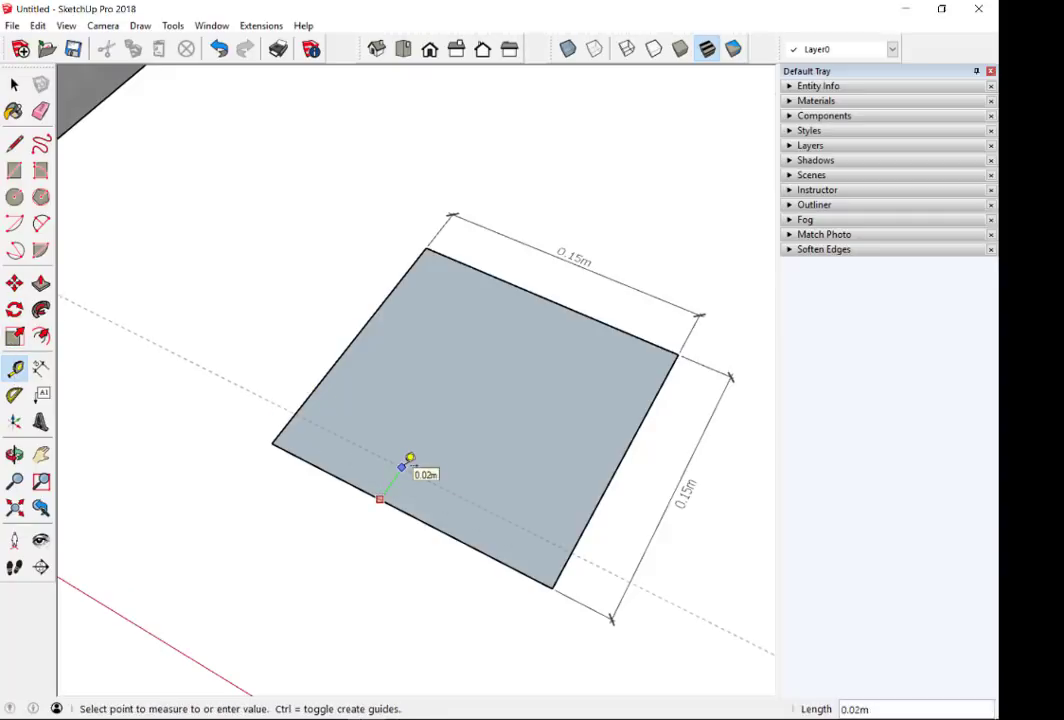
{"action": "type", "text": "10mm"}
{"action": "key", "text": "Return"}
{"action": "scroll", "coordinate": [450, 330], "scroll_direction": "up", "scroll_amount": 1}
{"action": "scroll", "coordinate": [541, 302], "scroll_direction": "up", "scroll_amount": 1}
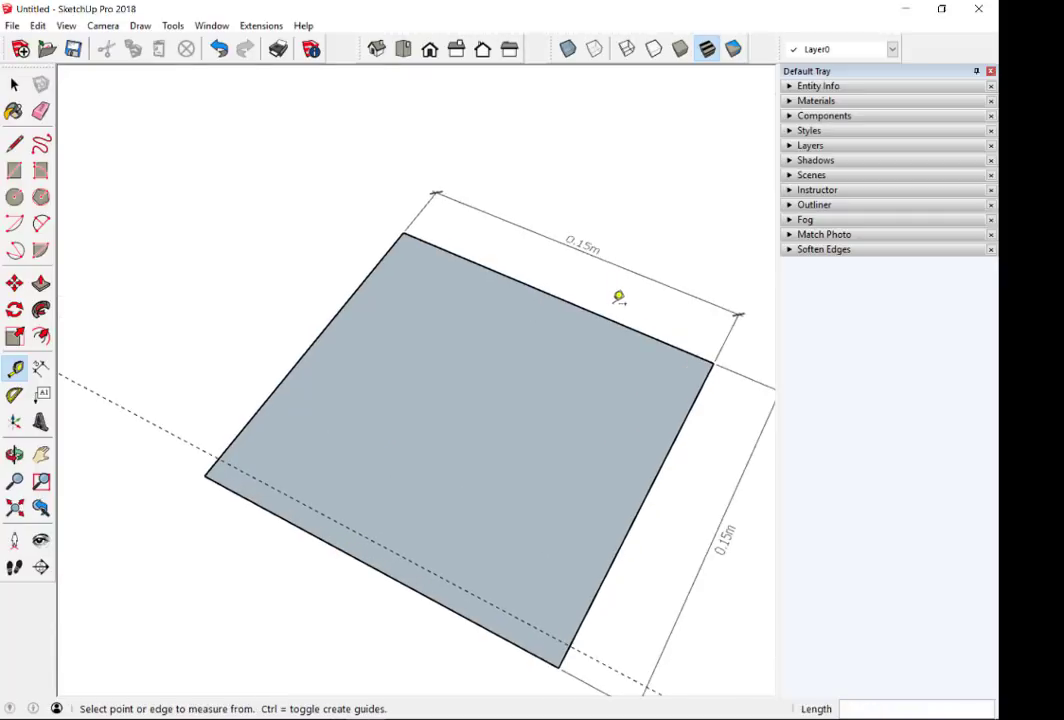
{"action": "left_click", "coordinate": [606, 318]}
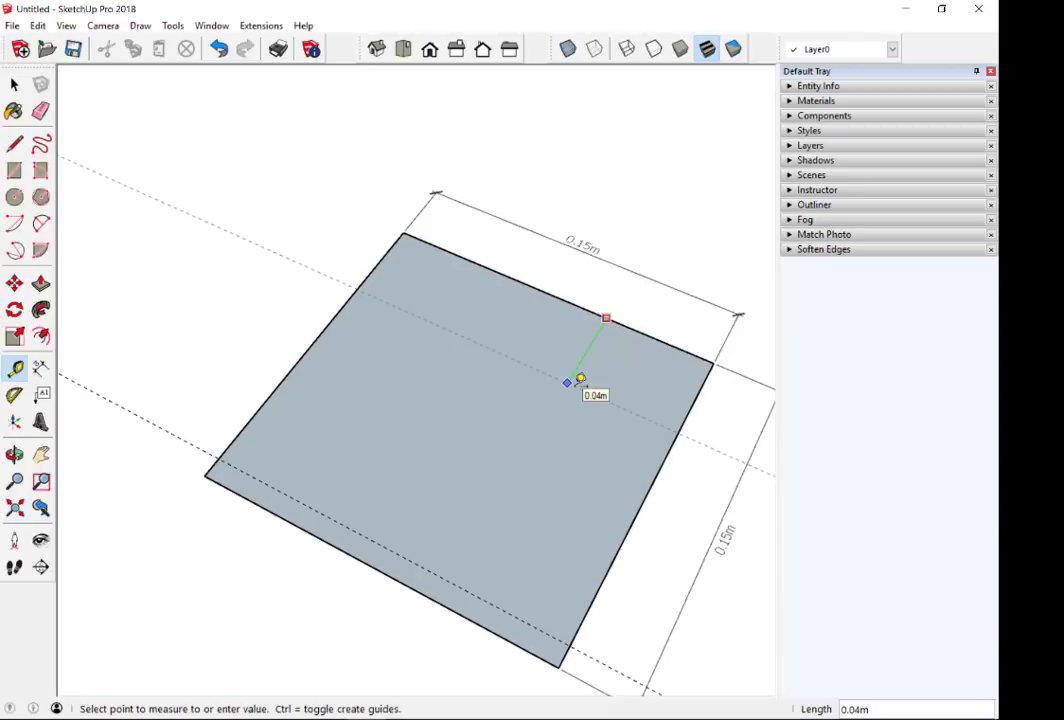
{"action": "type", "text": "9MM"}
{"action": "key", "text": "Return"}
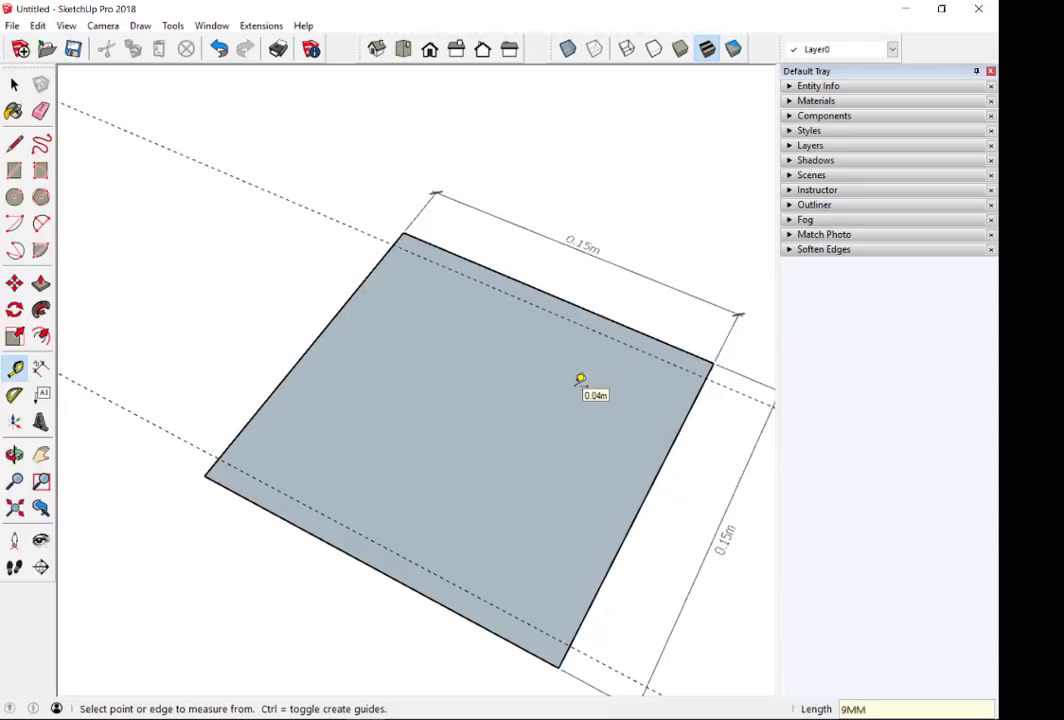
{"action": "key", "text": "space"}
{"action": "mouse_move", "coordinate": [520, 311]}
{"action": "middle_mouse_down"}
{"action": "mouse_move", "coordinate": [411, 369]}
{"action": "mouse_move", "coordinate": [420, 447]}
{"action": "middle_mouse_up"}
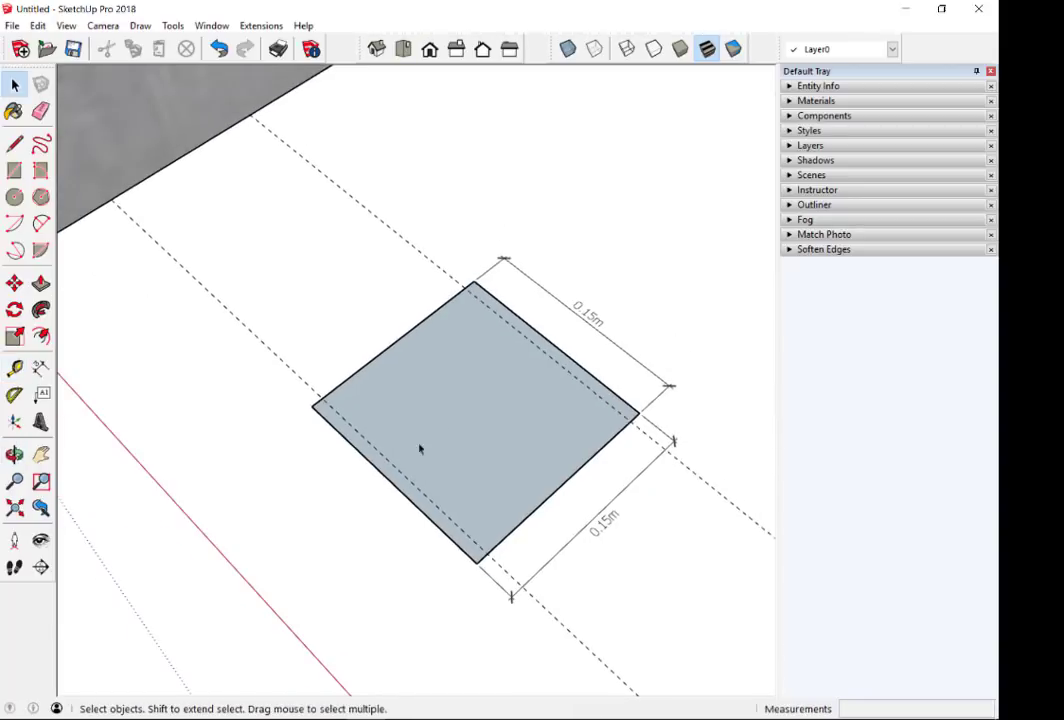
{"action": "scroll", "coordinate": [437, 496], "scroll_direction": "up", "scroll_amount": 1}
{"action": "scroll", "coordinate": [437, 498], "scroll_direction": "up", "scroll_amount": 2}
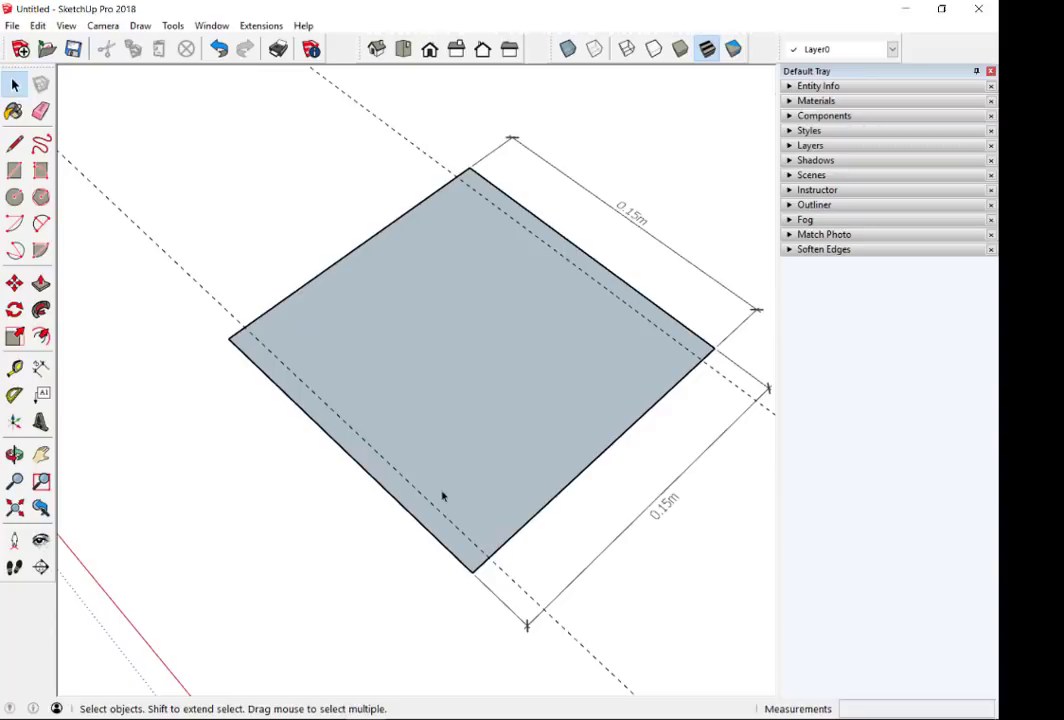
{"action": "left_click", "coordinate": [218, 49]}
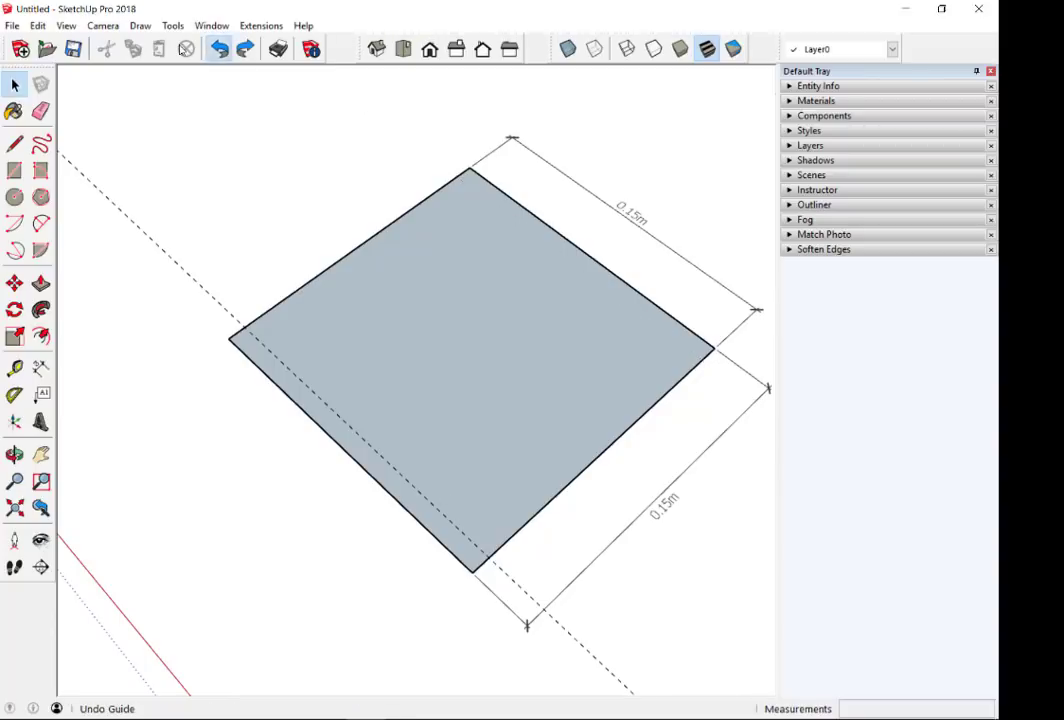
{"action": "left_click", "coordinate": [218, 49]}
- Add guide lines 9 mm inside the square's left and top-right edges
{"action": "key", "text": "t"}
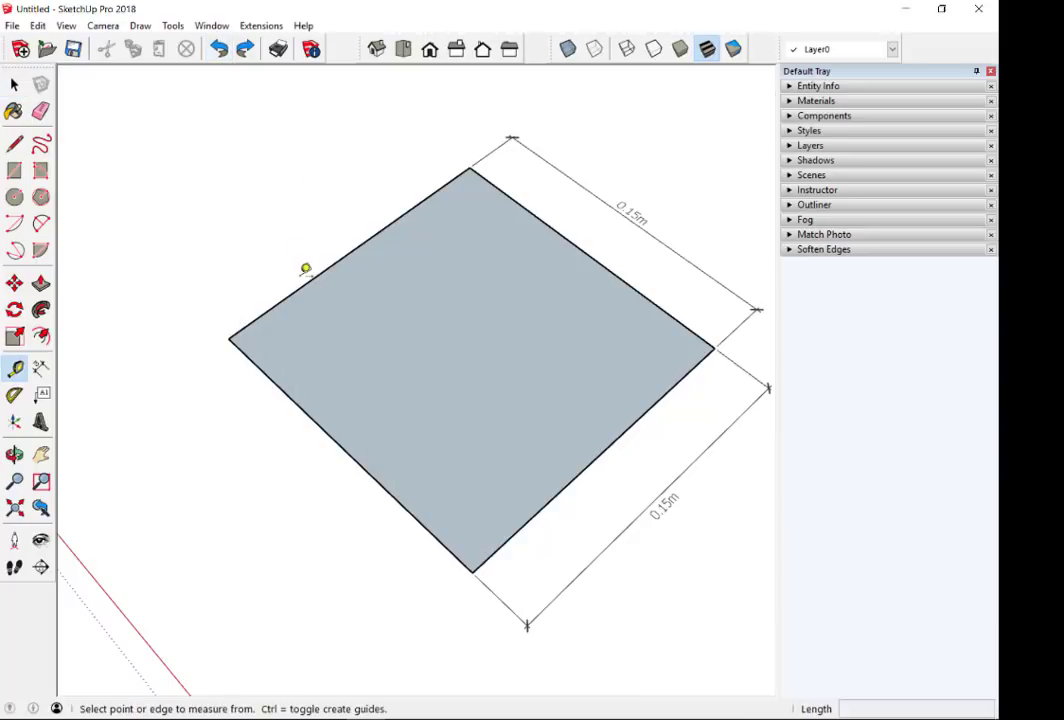
{"action": "left_click", "coordinate": [323, 430]}
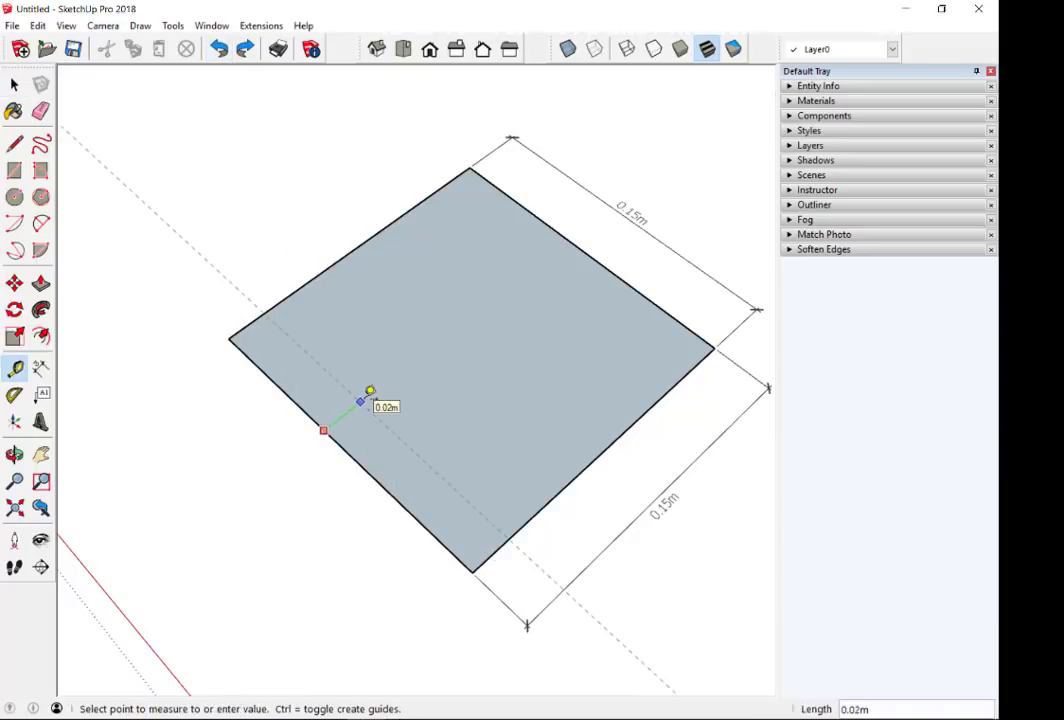
{"action": "type", "text": "9MM"}
{"action": "key", "text": "Return"}
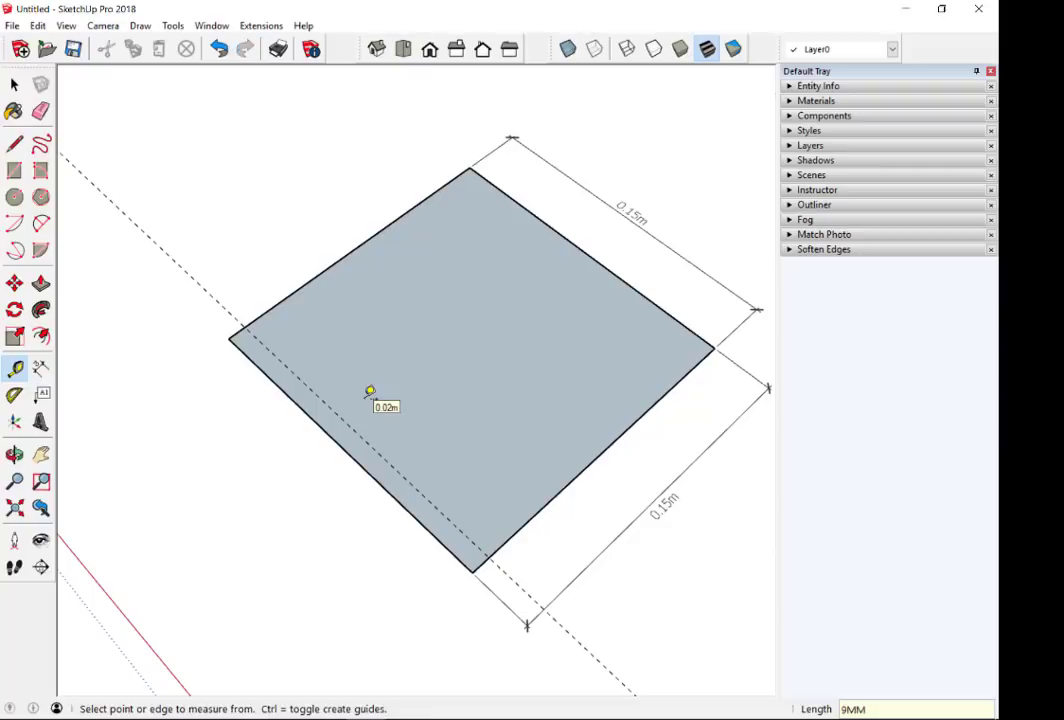
{"action": "left_click", "coordinate": [652, 301]}
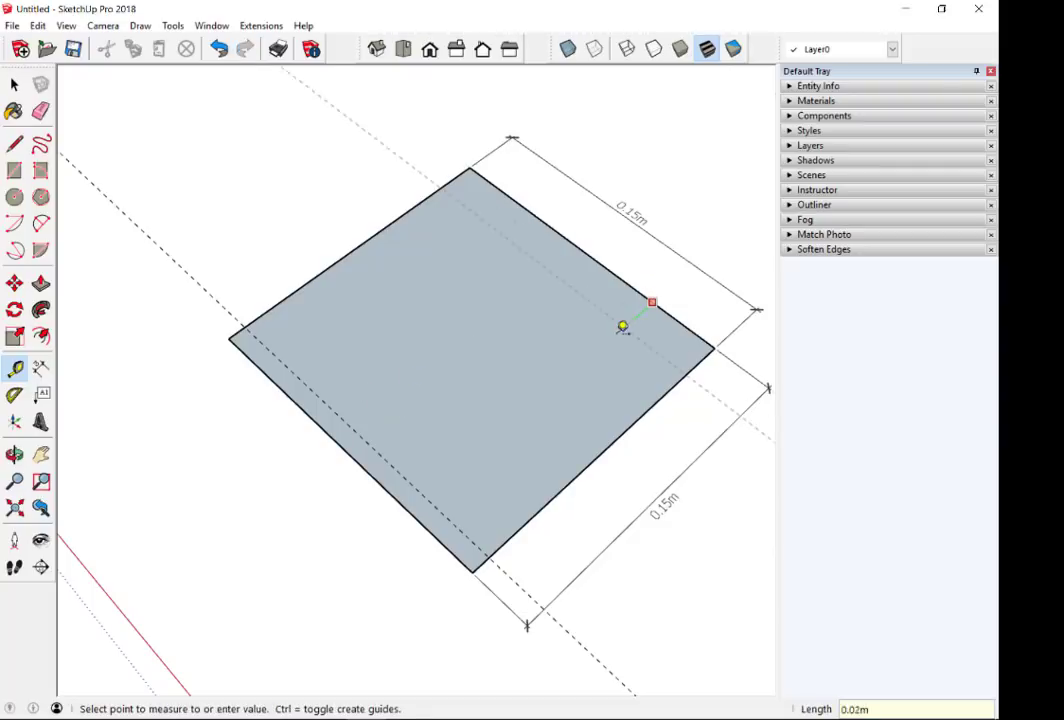
{"action": "type", "text": "9MM"}
{"action": "key", "text": "Return"}
{"action": "key", "text": "space"}
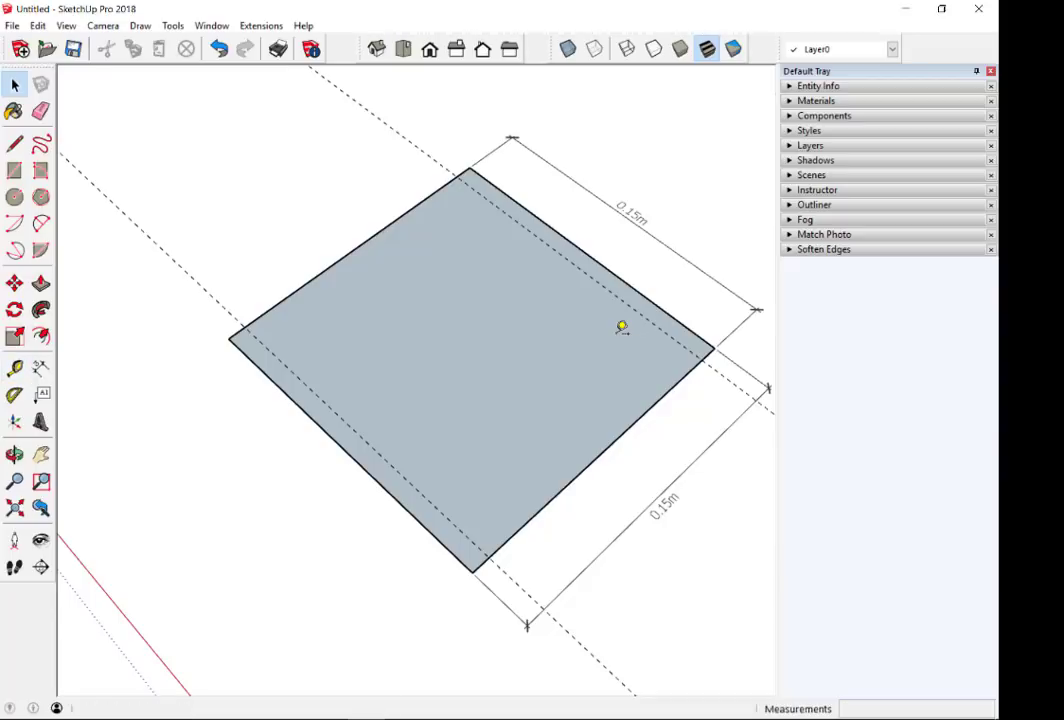
{"action": "scroll", "coordinate": [408, 204], "scroll_direction": "up", "scroll_amount": 1}
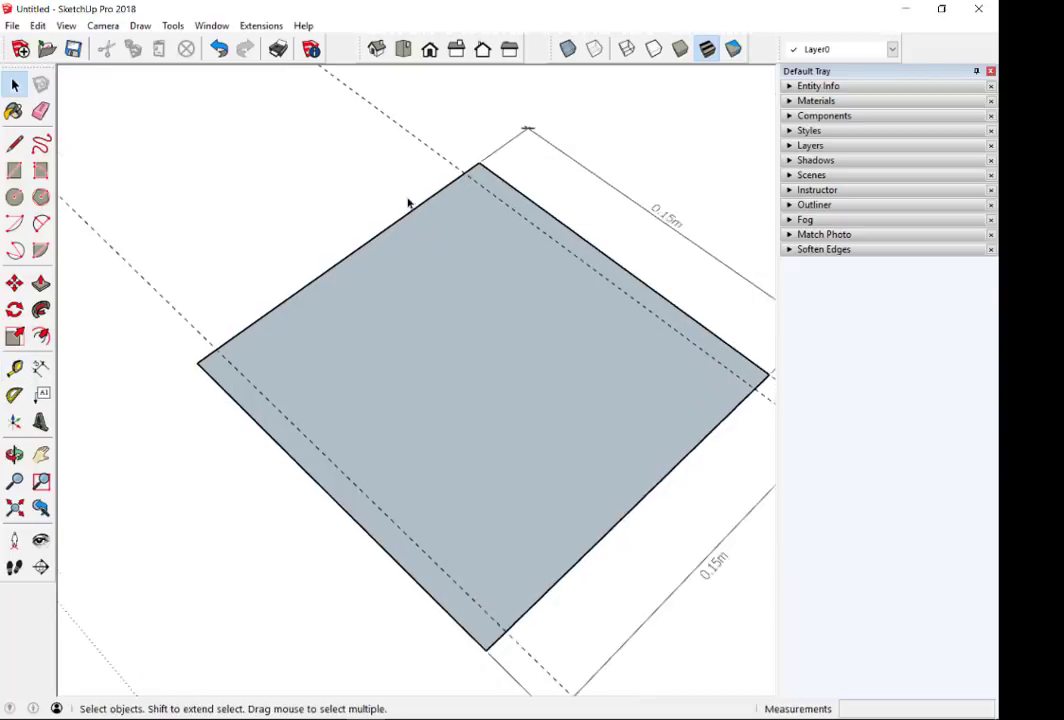
{"action": "scroll", "coordinate": [302, 287], "scroll_direction": "up", "scroll_amount": 2}
{"action": "scroll", "coordinate": [104, 407], "scroll_direction": "up", "scroll_amount": 2}
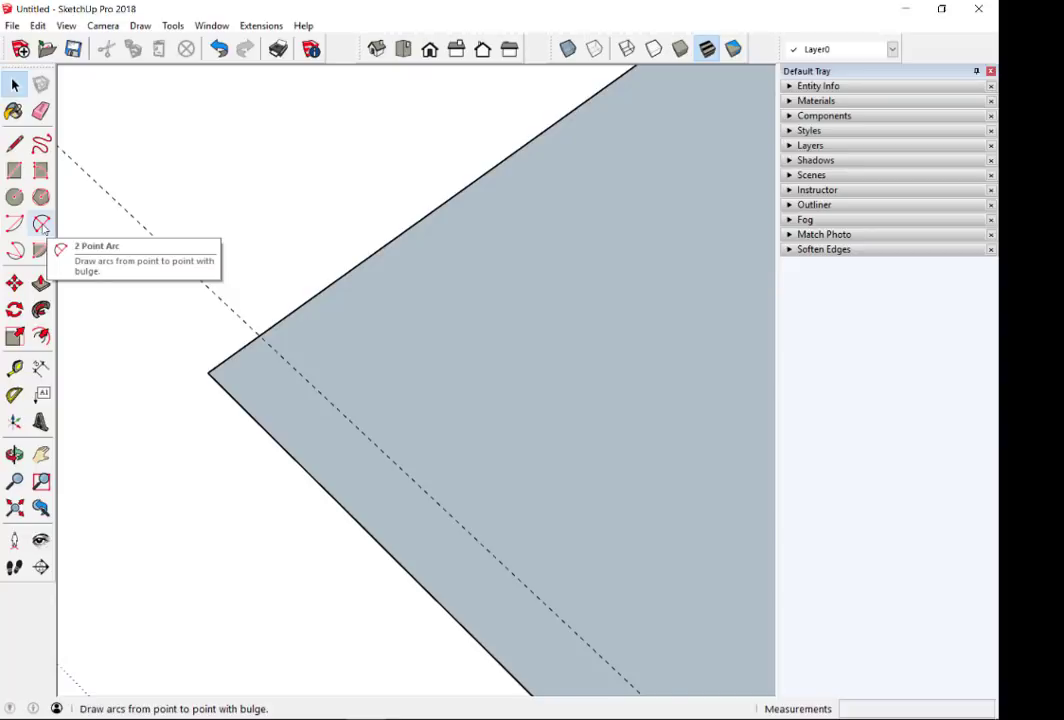
- Round the square's left corner with a 2 Point Arc starting where the guide crosses the edge
{"action": "left_click", "coordinate": [41, 225]}
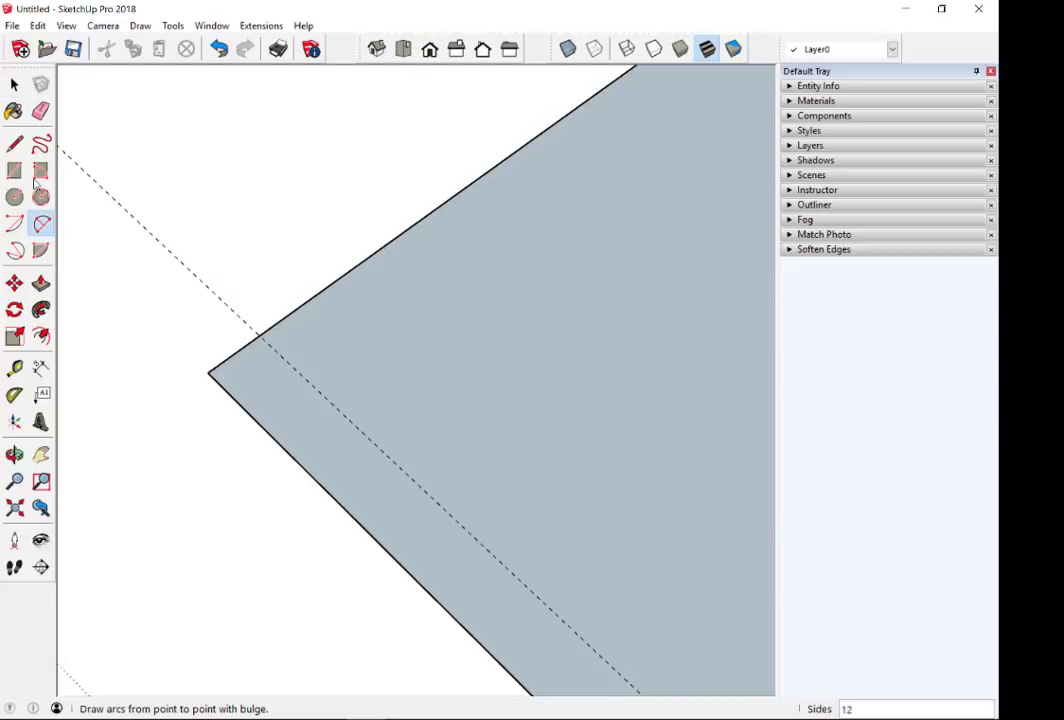
{"action": "scroll", "coordinate": [265, 330], "scroll_direction": "up", "scroll_amount": 3}
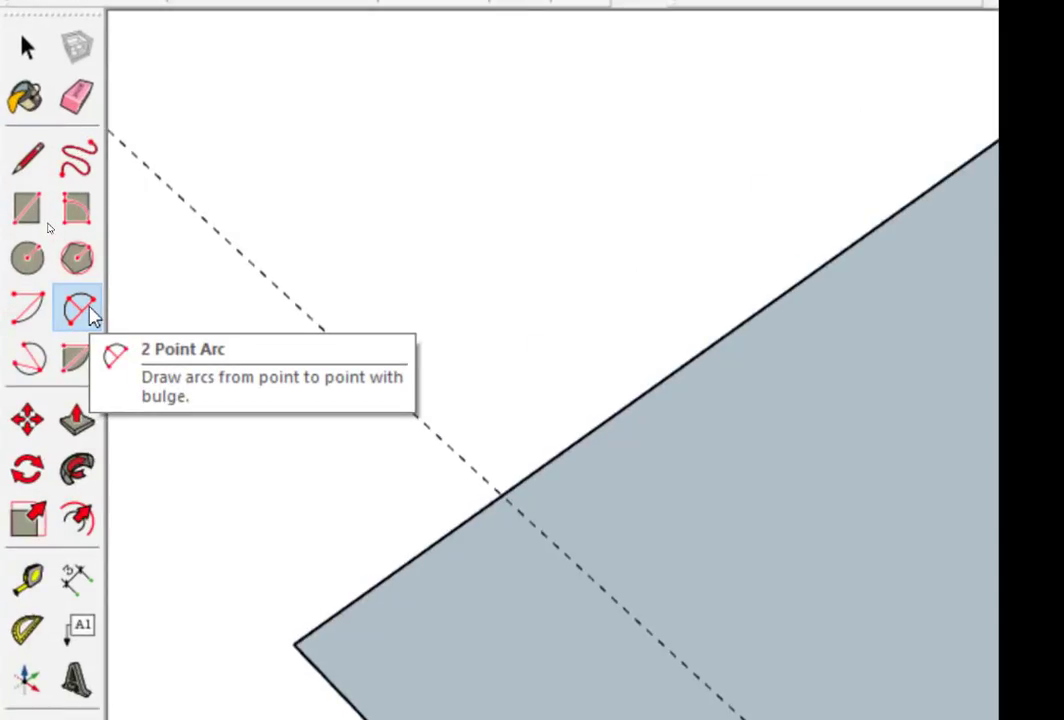
{"action": "left_click", "coordinate": [88, 313]}
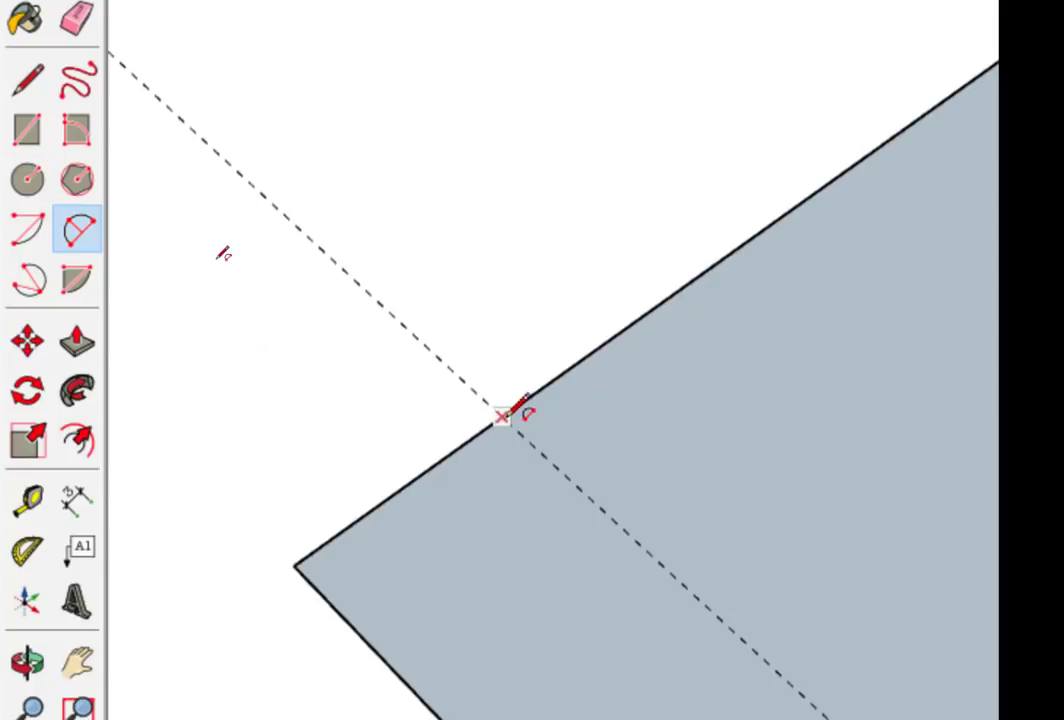
{"action": "left_click", "coordinate": [502, 417]}
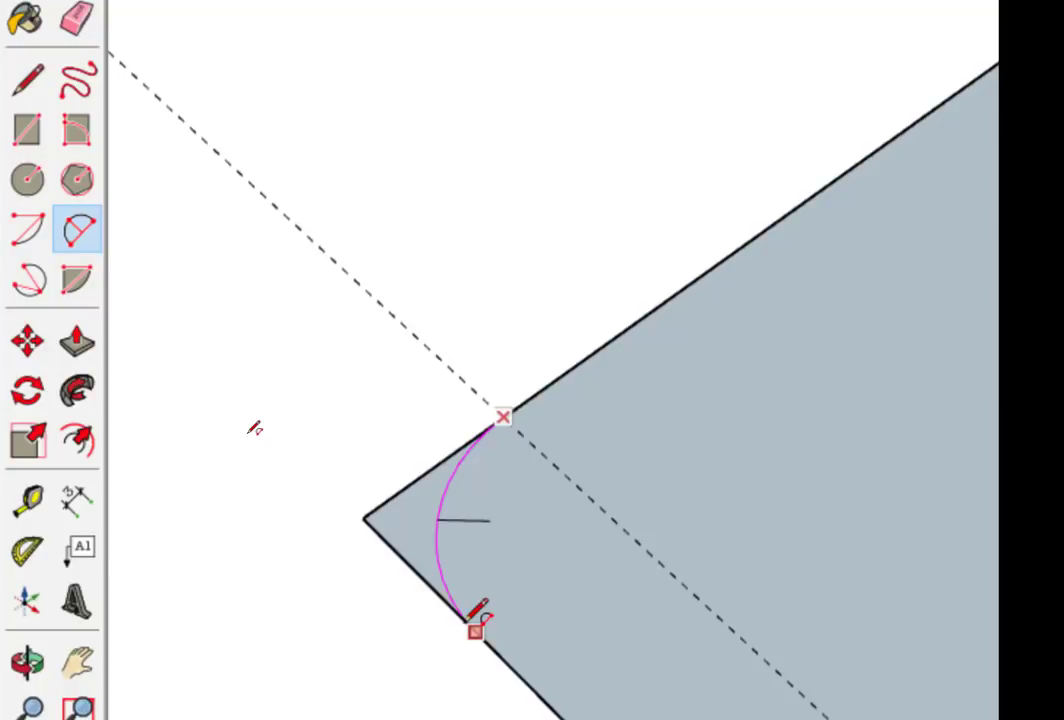
{"action": "left_click", "coordinate": [470, 618]}
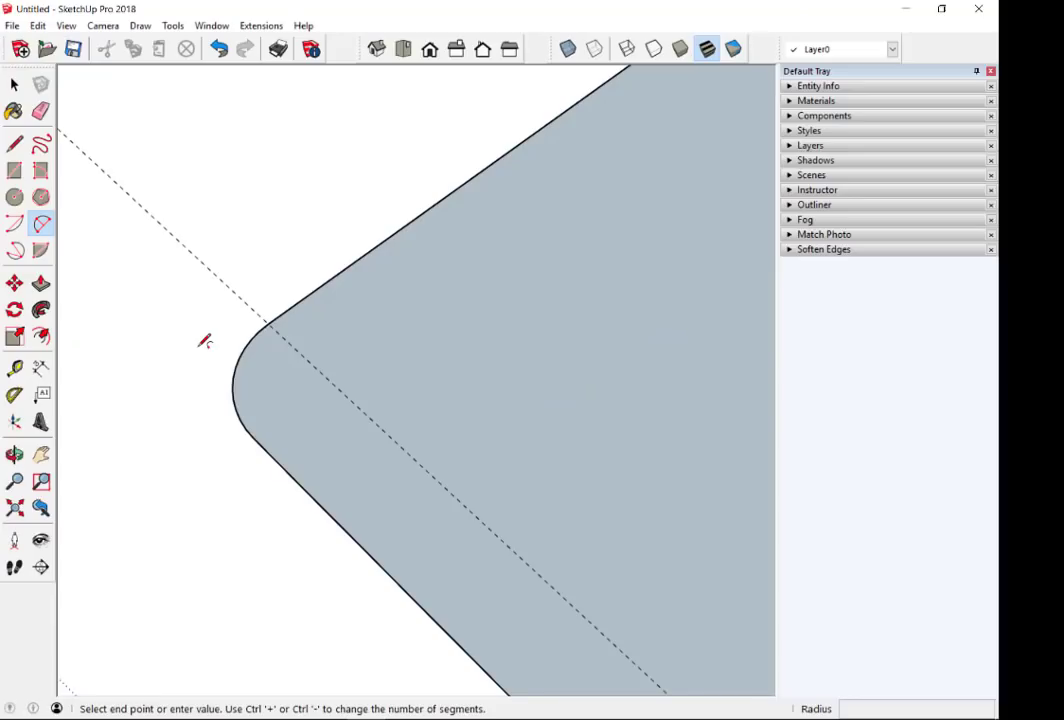
- Round off the bottom corner of the 0.15m square with a two-point arc
{"action": "scroll", "coordinate": [292, 354], "scroll_direction": "down", "scroll_amount": 1}
{"action": "scroll", "coordinate": [273, 368], "scroll_direction": "down", "scroll_amount": 2}
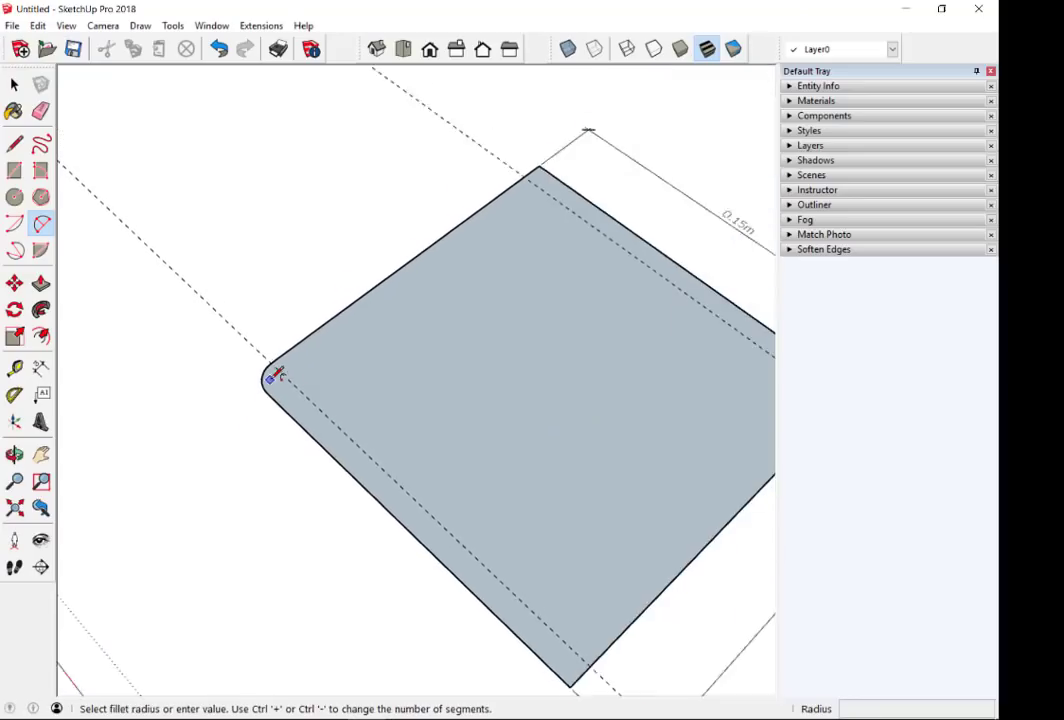
{"action": "scroll", "coordinate": [277, 374], "scroll_direction": "down", "scroll_amount": 2}
{"action": "scroll", "coordinate": [487, 628], "scroll_direction": "up", "scroll_amount": 2}
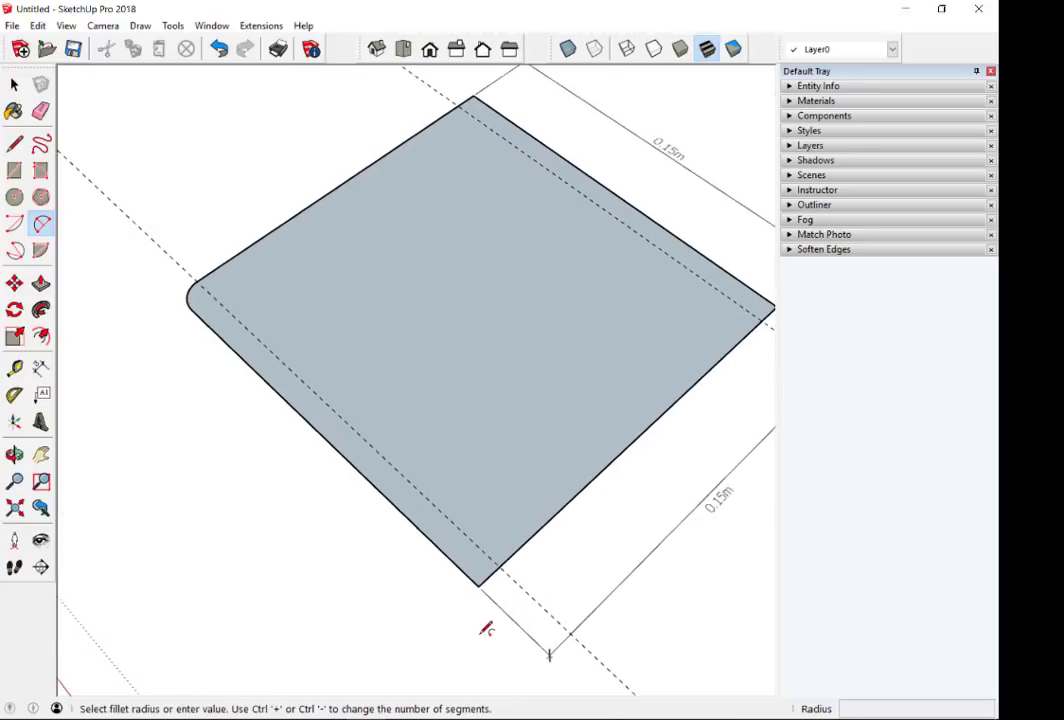
{"action": "scroll", "coordinate": [487, 628], "scroll_direction": "up", "scroll_amount": 2}
{"action": "scroll", "coordinate": [496, 603], "scroll_direction": "up", "scroll_amount": 1}
{"action": "scroll", "coordinate": [525, 551], "scroll_direction": "up", "scroll_amount": 1}
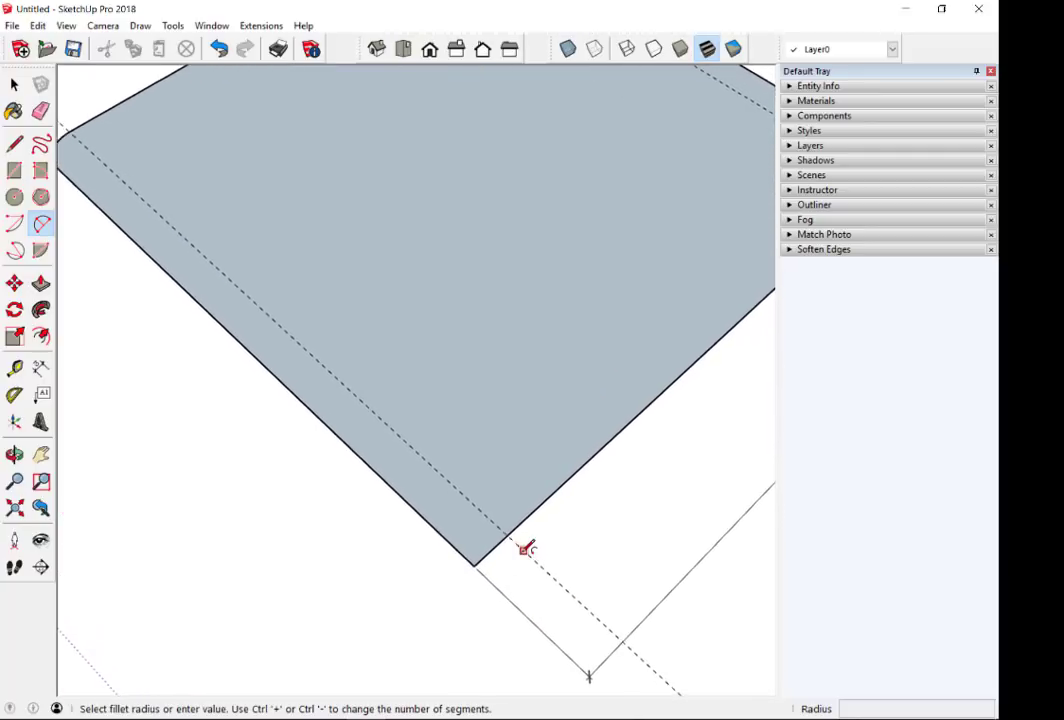
{"action": "scroll", "coordinate": [512, 522], "scroll_direction": "up", "scroll_amount": 2}
{"action": "left_click", "coordinate": [515, 540]}
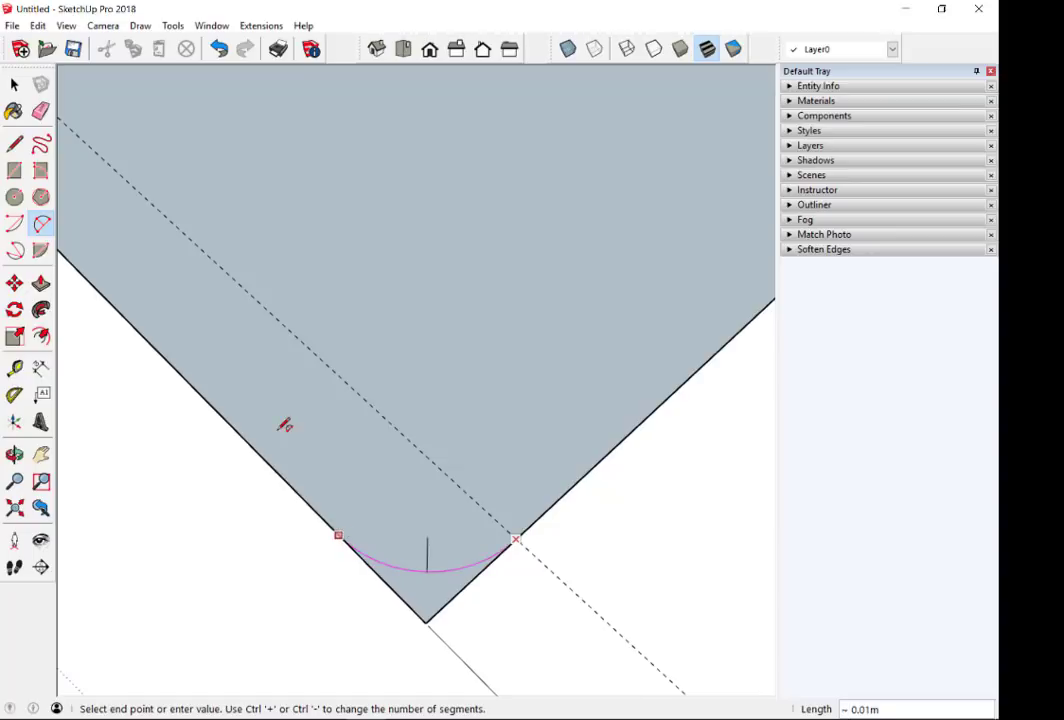
{"action": "left_click", "coordinate": [338, 536]}
- Fillet the right corner, undoing the first attempt and redrawing the arc from the guide intersection
{"action": "scroll", "coordinate": [347, 532], "scroll_direction": "down", "scroll_amount": 2}
{"action": "scroll", "coordinate": [349, 539], "scroll_direction": "down", "scroll_amount": 3}
{"action": "scroll", "coordinate": [349, 539], "scroll_direction": "down", "scroll_amount": 1}
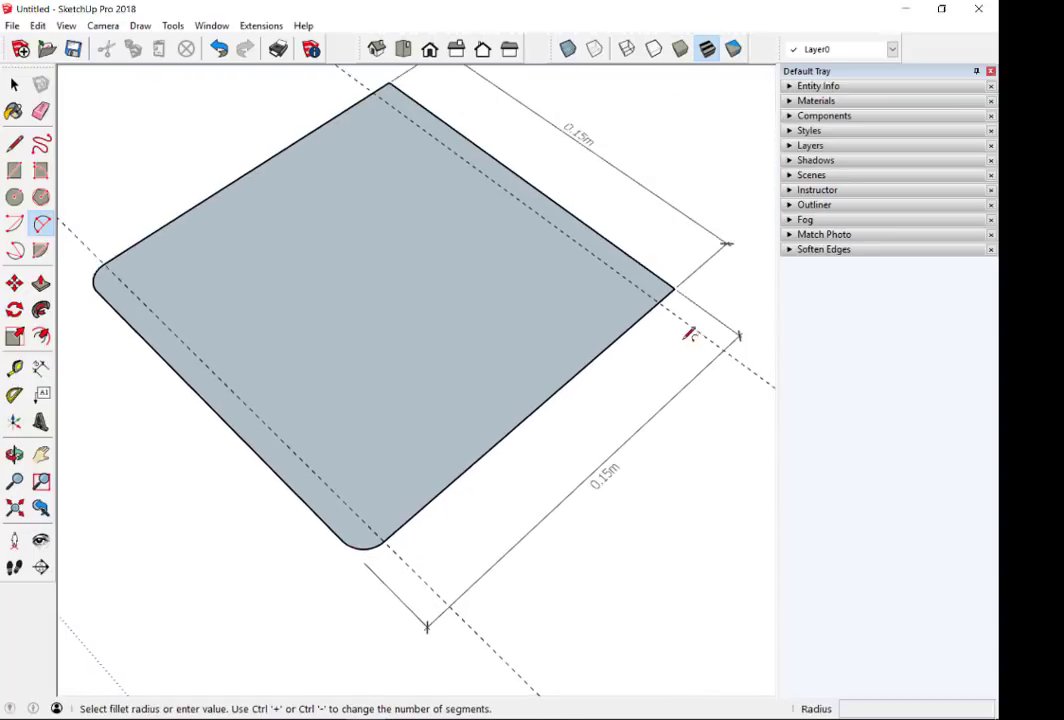
{"action": "scroll", "coordinate": [690, 335], "scroll_direction": "up", "scroll_amount": 2}
{"action": "scroll", "coordinate": [686, 271], "scroll_direction": "up", "scroll_amount": 1}
{"action": "scroll", "coordinate": [682, 252], "scroll_direction": "up", "scroll_amount": 1}
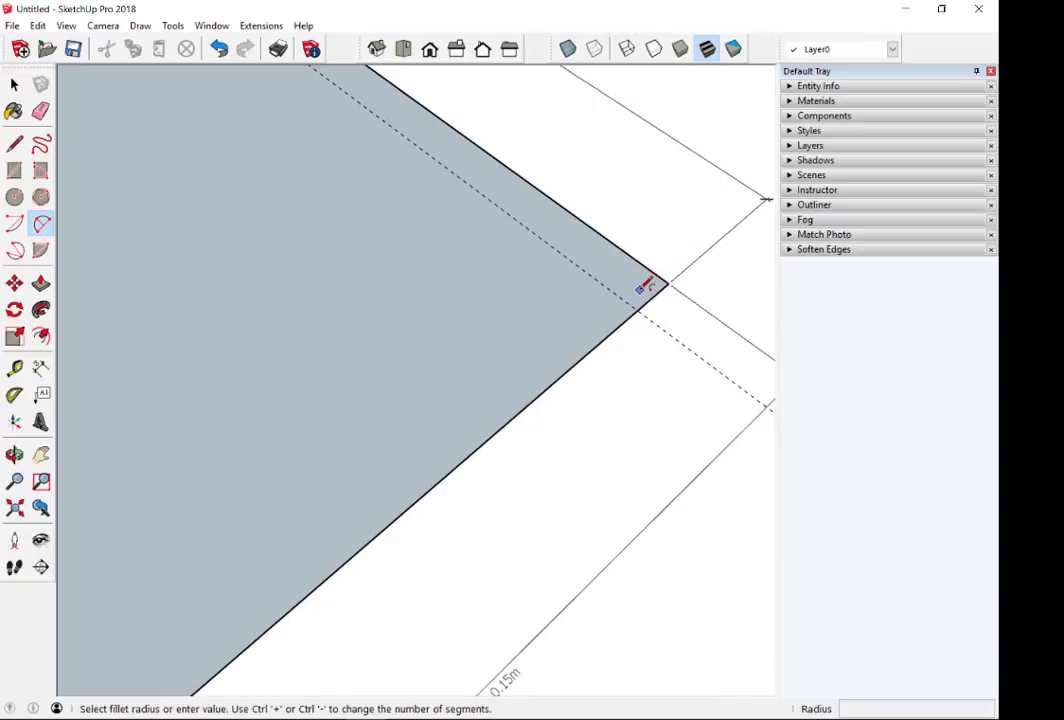
{"action": "scroll", "coordinate": [645, 287], "scroll_direction": "up", "scroll_amount": 3}
{"action": "double_click", "coordinate": [641, 285]}
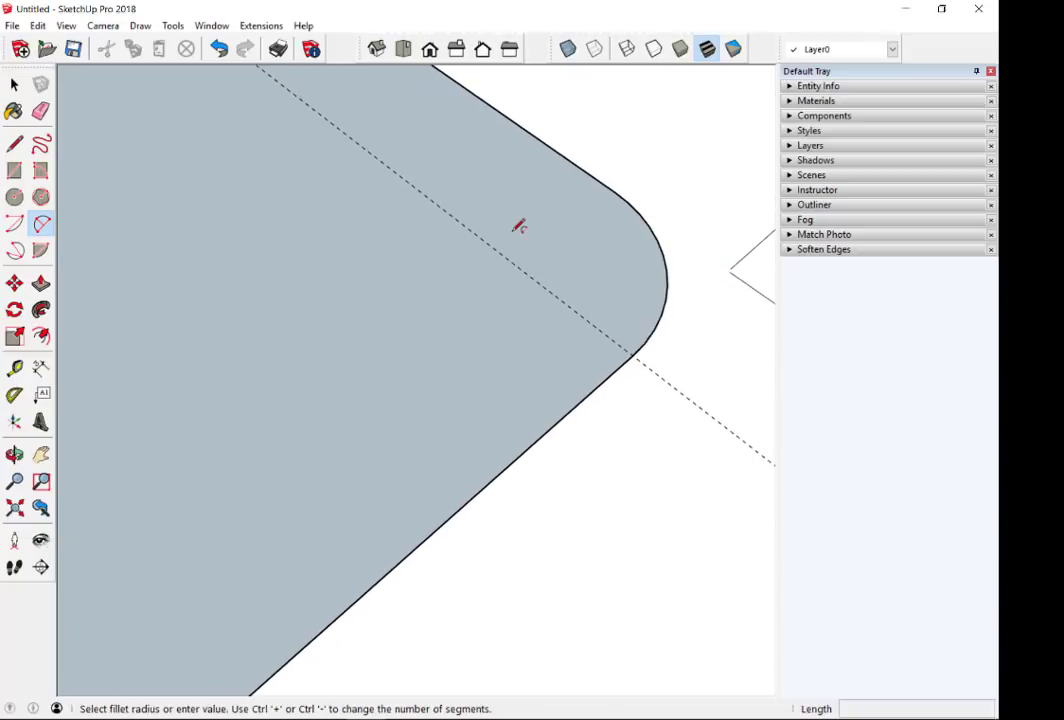
{"action": "left_click", "coordinate": [219, 49]}
{"action": "left_click", "coordinate": [632, 355]}
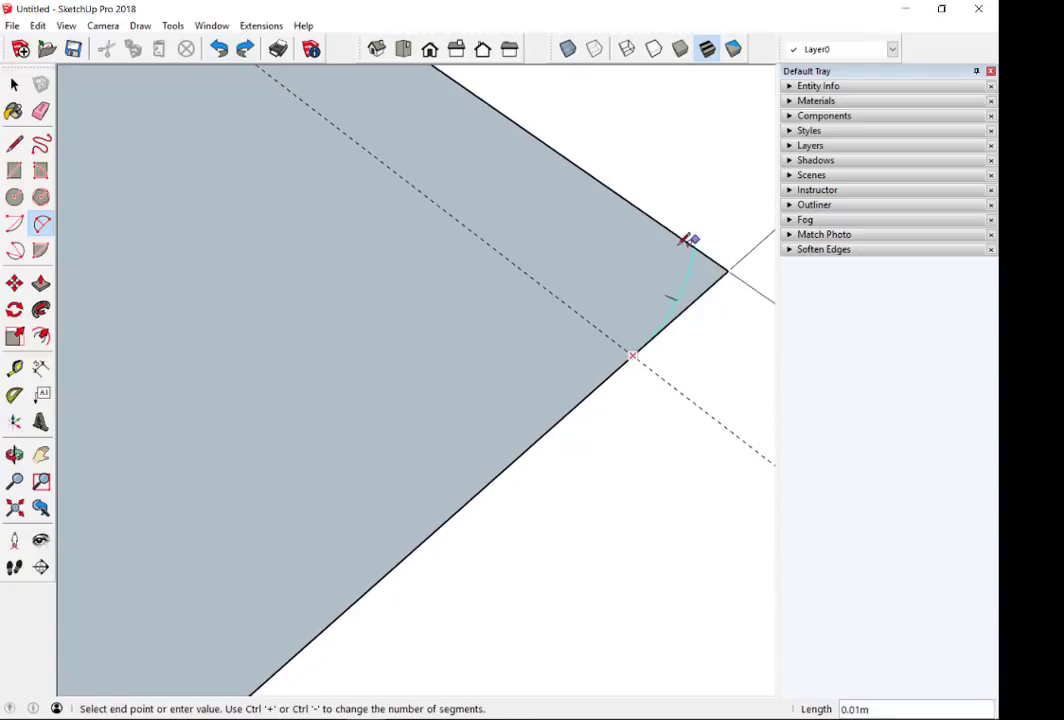
{"action": "left_click", "coordinate": [614, 191]}
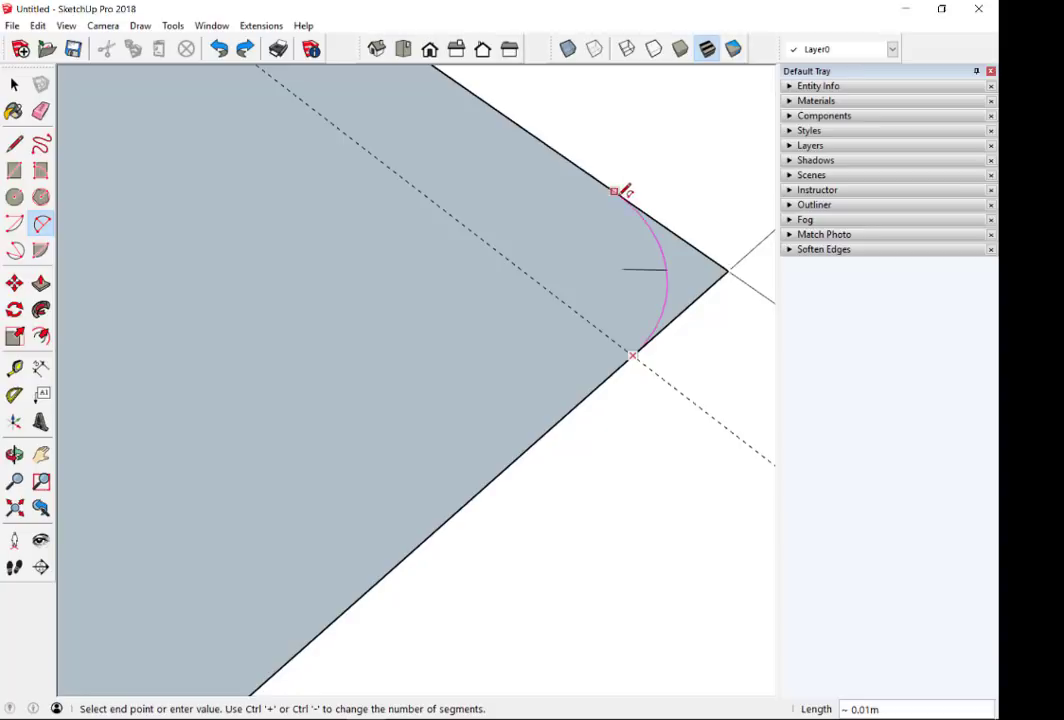
{"action": "left_click", "coordinate": [501, 150]}
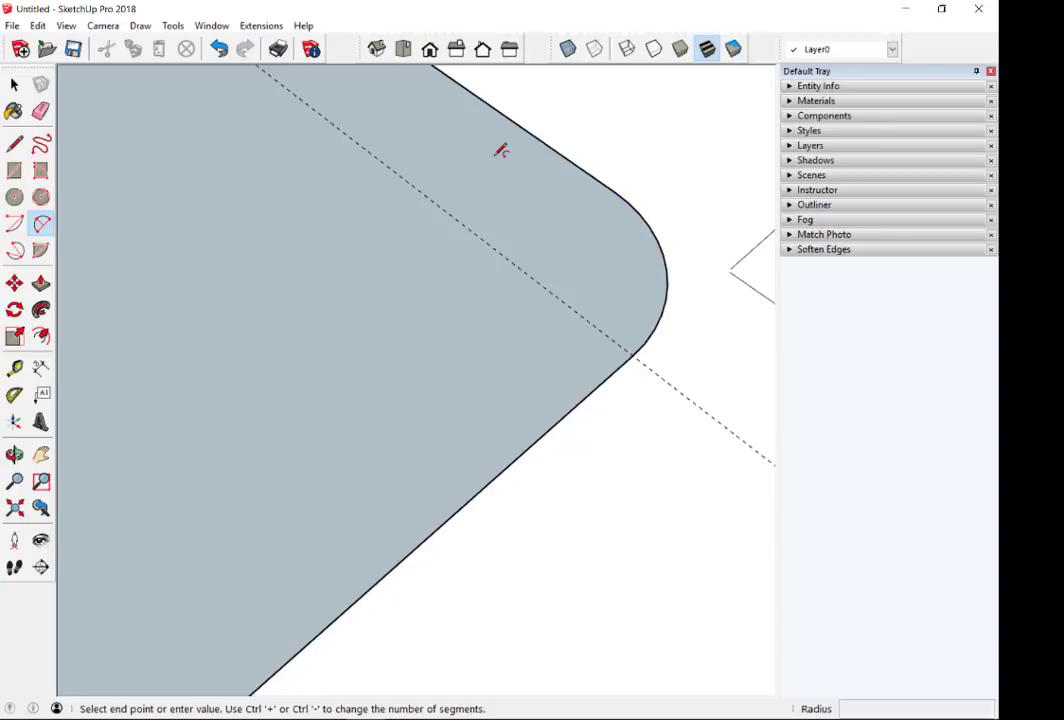
{"action": "left_click", "coordinate": [613, 340]}
- Fillet the top corner with an arc from the guide intersection to the right edge
{"action": "scroll", "coordinate": [610, 373], "scroll_direction": "down", "scroll_amount": 1}
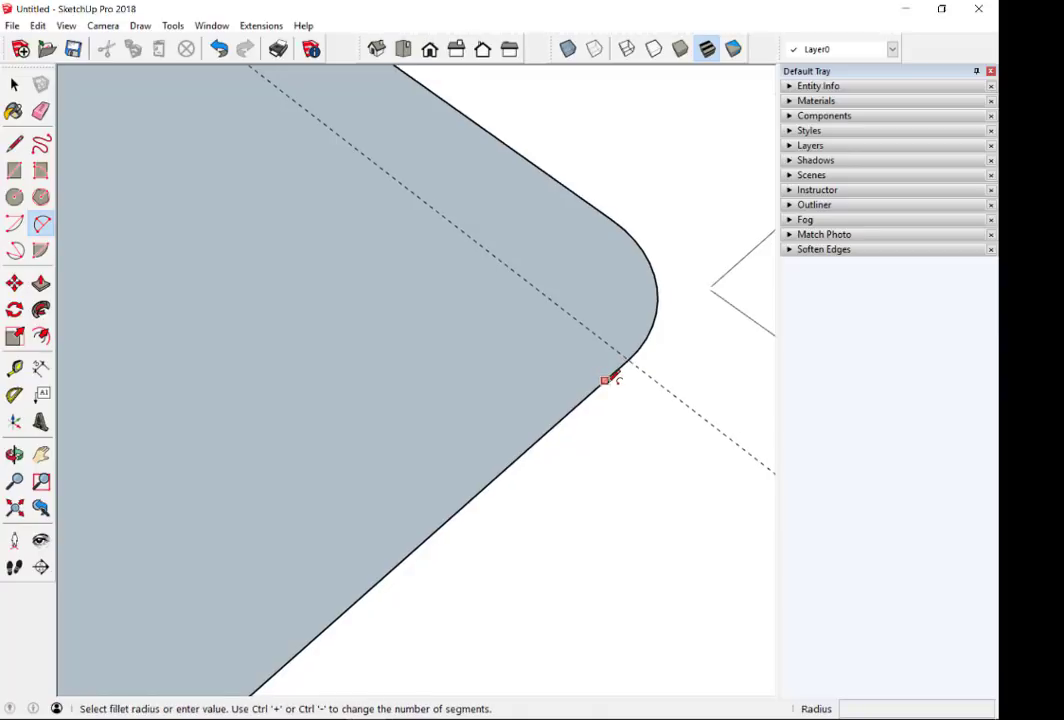
{"action": "scroll", "coordinate": [610, 375], "scroll_direction": "down", "scroll_amount": 1}
{"action": "scroll", "coordinate": [612, 378], "scroll_direction": "down", "scroll_amount": 1}
{"action": "scroll", "coordinate": [610, 378], "scroll_direction": "down", "scroll_amount": 2}
{"action": "scroll", "coordinate": [446, 214], "scroll_direction": "up", "scroll_amount": 1}
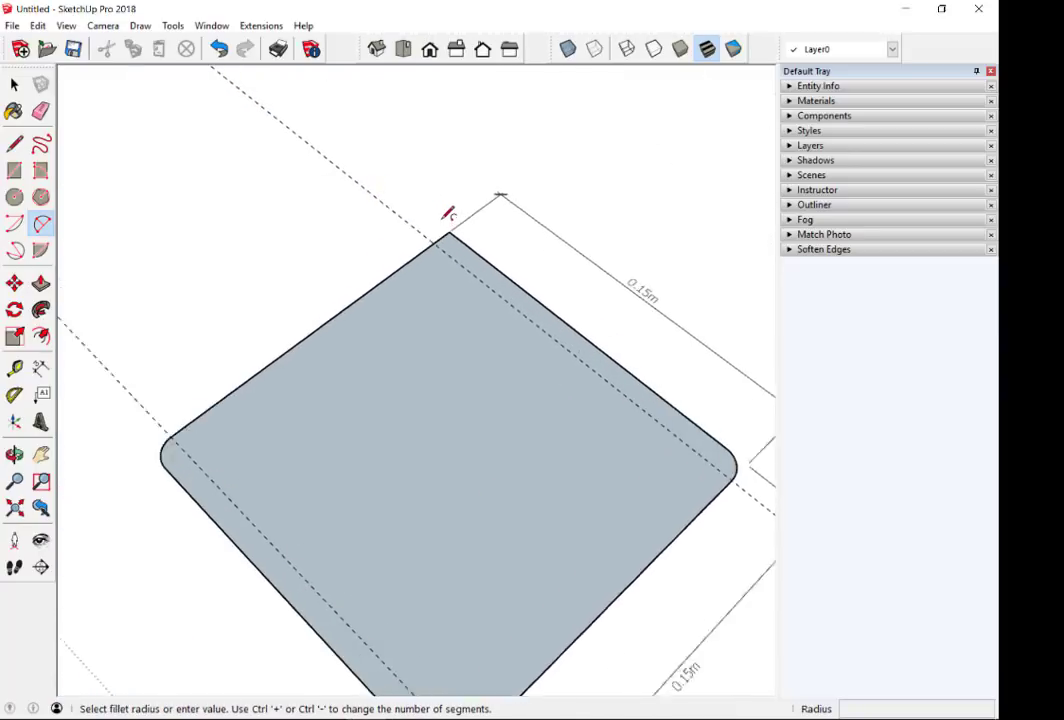
{"action": "scroll", "coordinate": [446, 219], "scroll_direction": "up", "scroll_amount": 2}
{"action": "scroll", "coordinate": [440, 238], "scroll_direction": "up", "scroll_amount": 1}
{"action": "scroll", "coordinate": [435, 240], "scroll_direction": "up", "scroll_amount": 1}
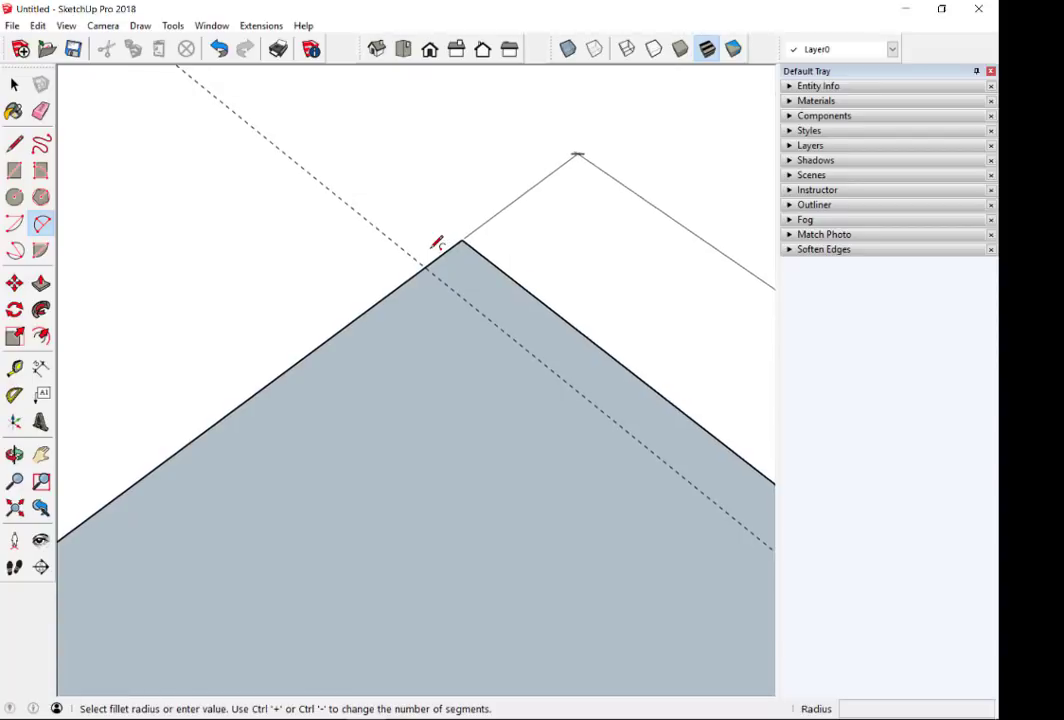
{"action": "scroll", "coordinate": [437, 250], "scroll_direction": "up", "scroll_amount": 1}
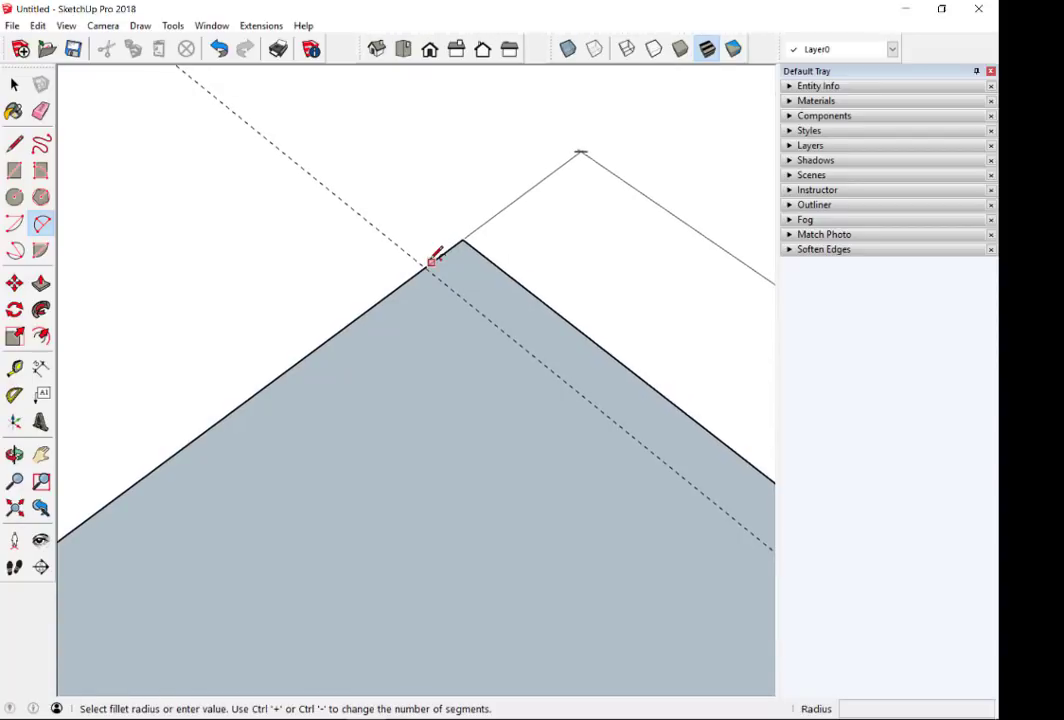
{"action": "scroll", "coordinate": [434, 252], "scroll_direction": "up", "scroll_amount": 1}
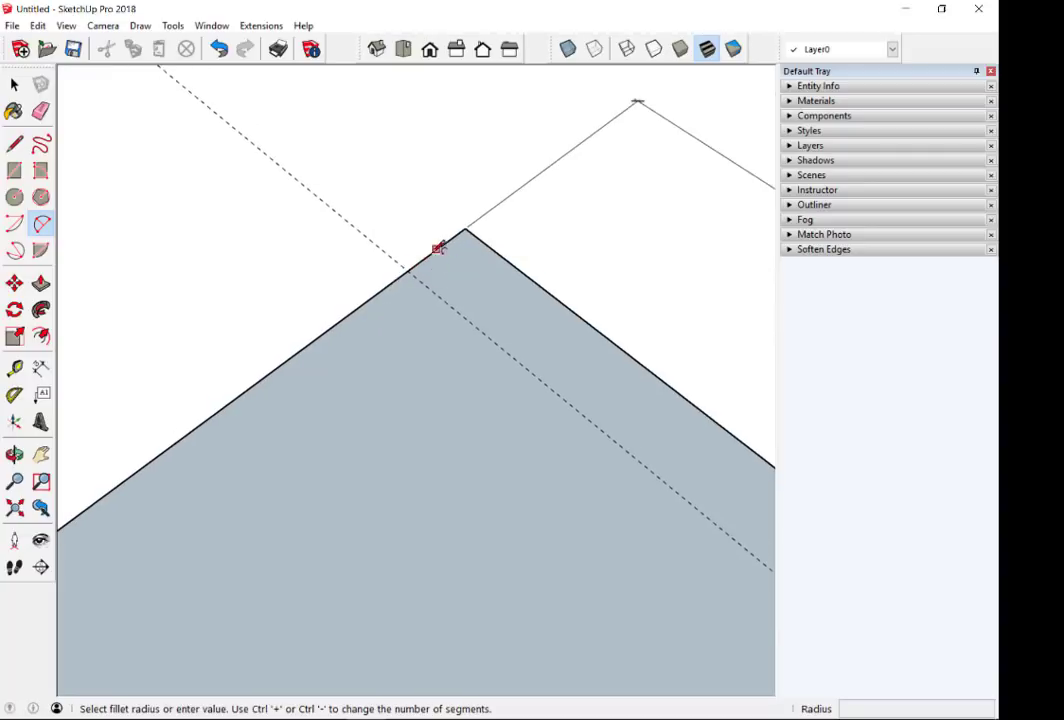
{"action": "left_click", "coordinate": [407, 270]}
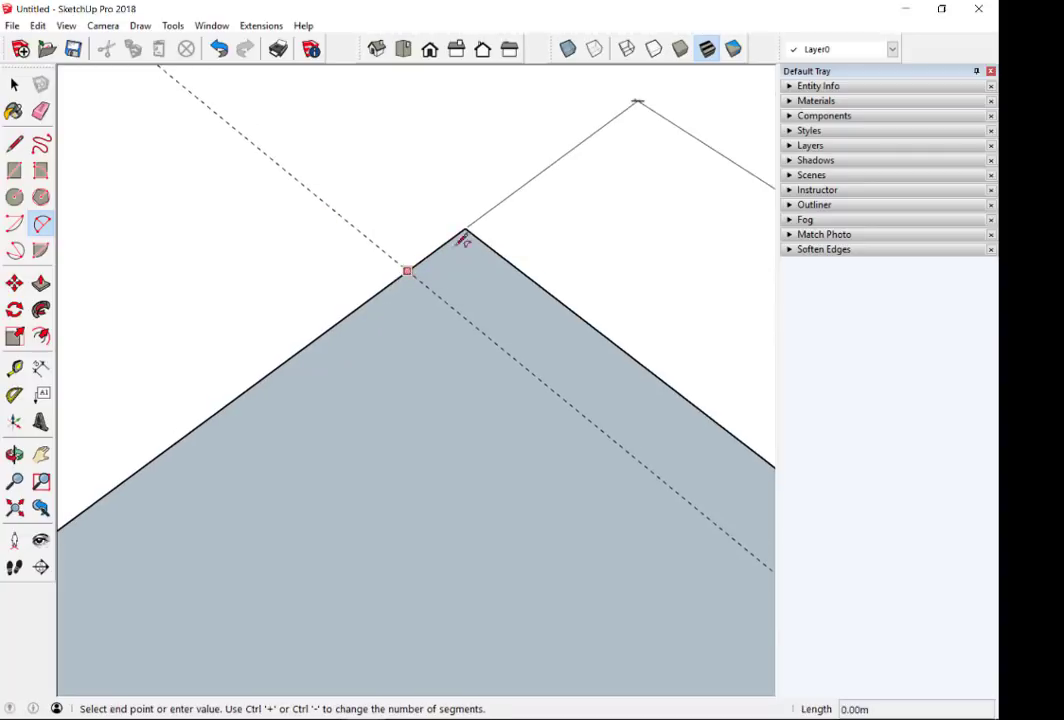
{"action": "left_click", "coordinate": [525, 270]}
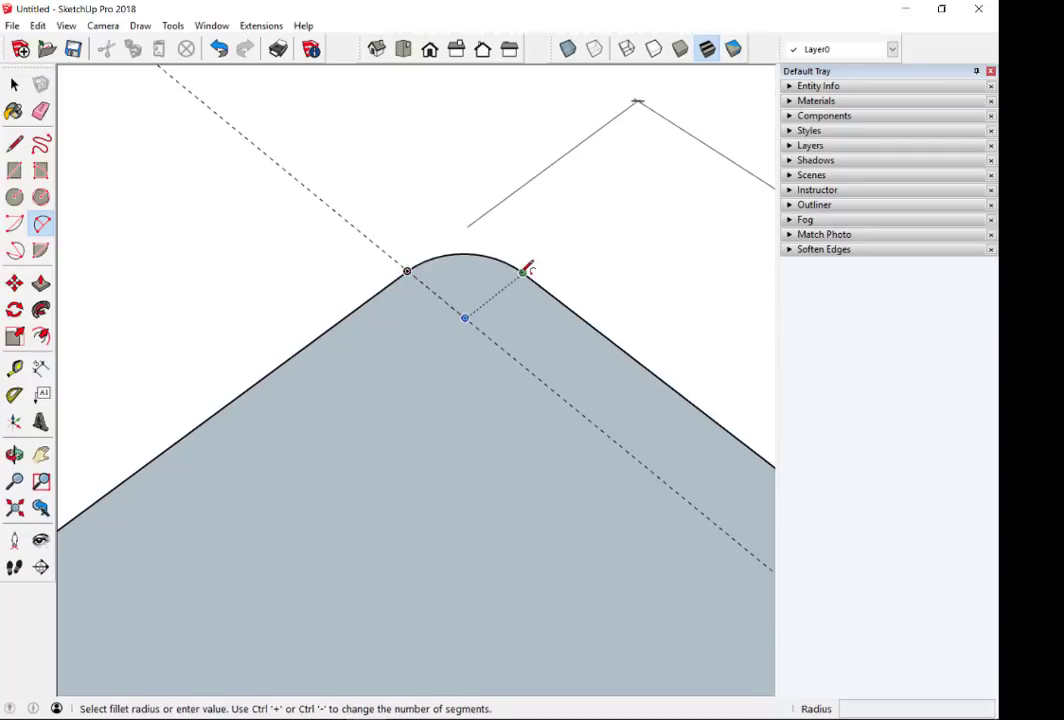
{"action": "left_click", "coordinate": [527, 268]}
{"action": "key", "text": "space"}
{"action": "scroll", "coordinate": [487, 297], "scroll_direction": "down", "scroll_amount": 2}
{"action": "scroll", "coordinate": [435, 257], "scroll_direction": "down", "scroll_amount": 3}
- Undo the top corner's fillet and the remaining fillets on the square
{"action": "scroll", "coordinate": [423, 293], "scroll_direction": "down", "scroll_amount": 2}
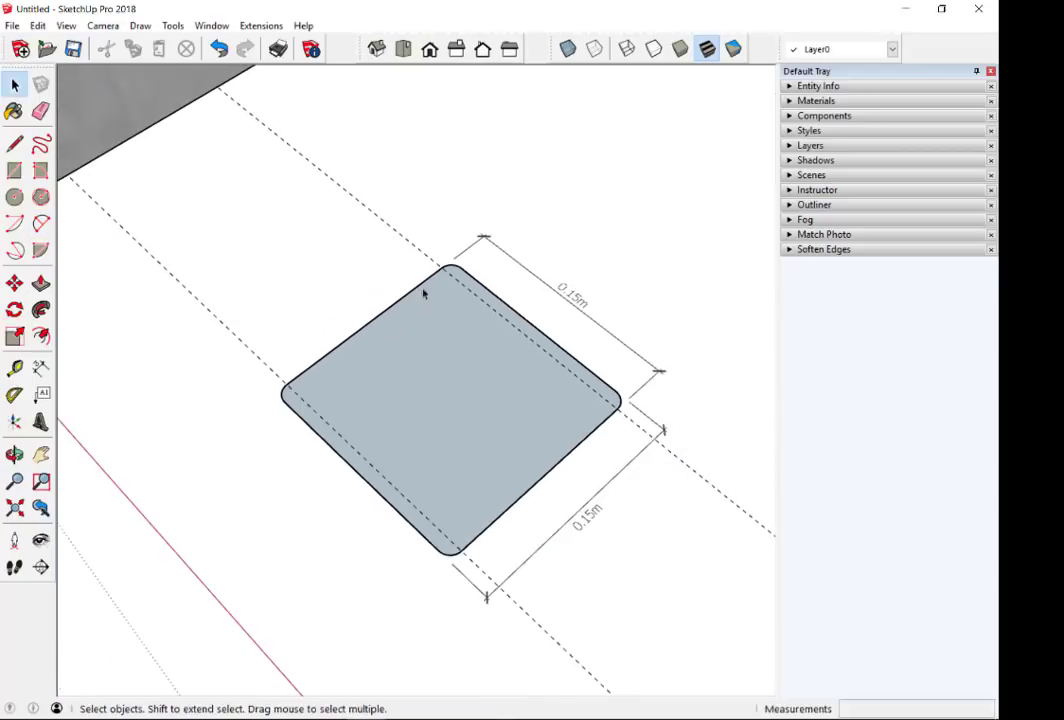
{"action": "mouse_move", "coordinate": [423, 293]}
{"action": "middle_mouse_down"}
{"action": "mouse_move", "coordinate": [506, 309]}
{"action": "mouse_move", "coordinate": [489, 298]}
{"action": "middle_mouse_up"}
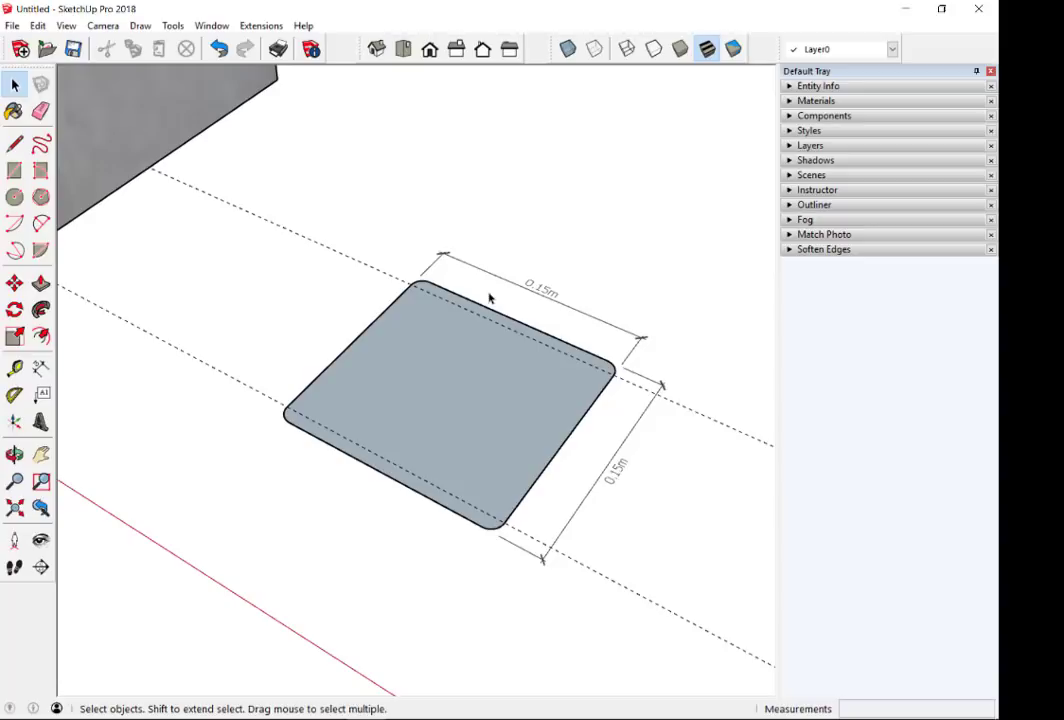
{"action": "left_click", "coordinate": [218, 49]}
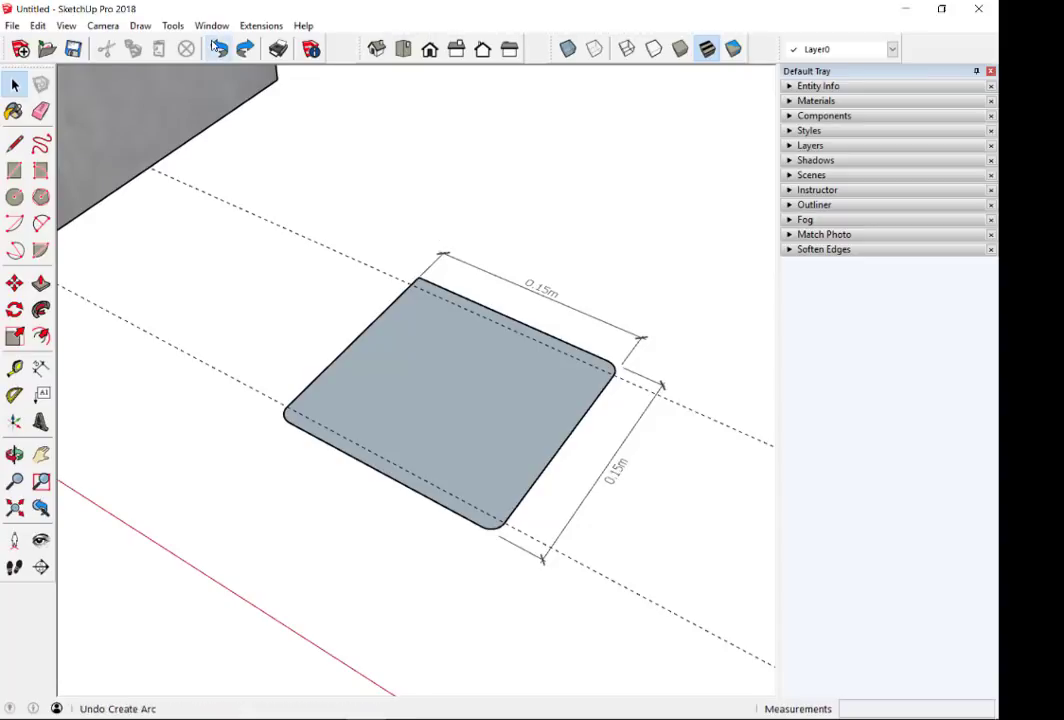
{"action": "key", "text": "ctrl+z"}
{"action": "key", "text": "ctrl+z"}
{"action": "key", "text": "ctrl+z"}
- Erase the upper guide line and the top and right 0.15m dimensions
{"action": "scroll", "coordinate": [315, 428], "scroll_direction": "up", "scroll_amount": 3}
{"action": "scroll", "coordinate": [290, 400], "scroll_direction": "down", "scroll_amount": 2}
{"action": "scroll", "coordinate": [300, 340], "scroll_direction": "down", "scroll_amount": 2}
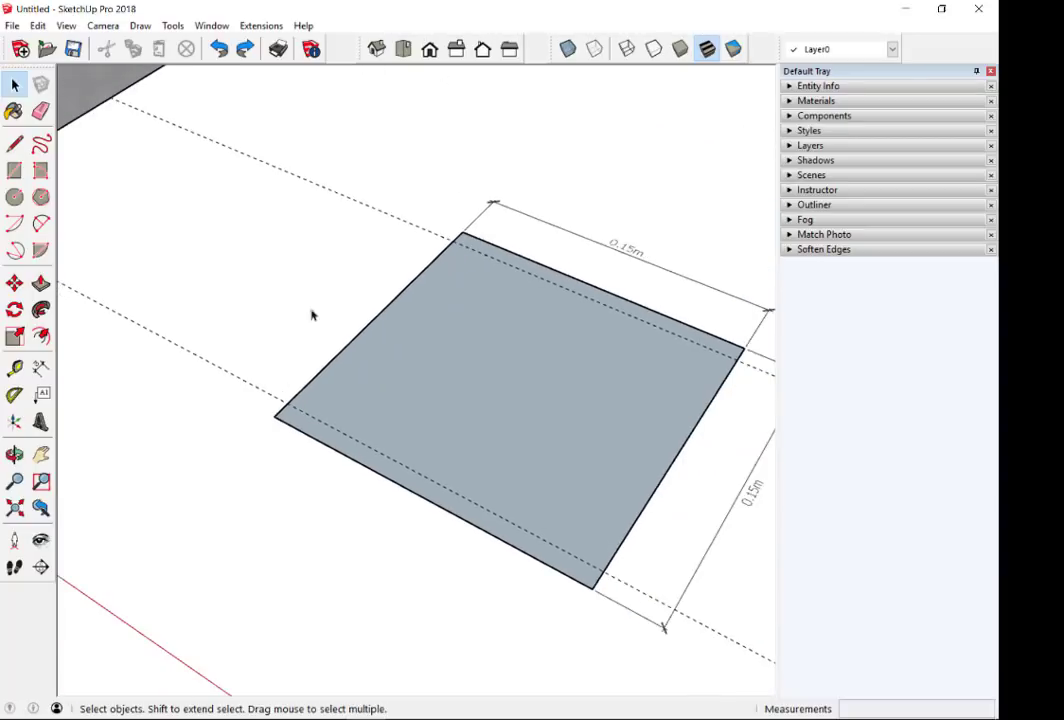
{"action": "key", "text": "e"}
{"action": "left_click", "coordinate": [378, 205]}
{"action": "scroll", "coordinate": [378, 205], "scroll_direction": "down", "scroll_amount": 1}
{"action": "left_click", "coordinate": [537, 226]}
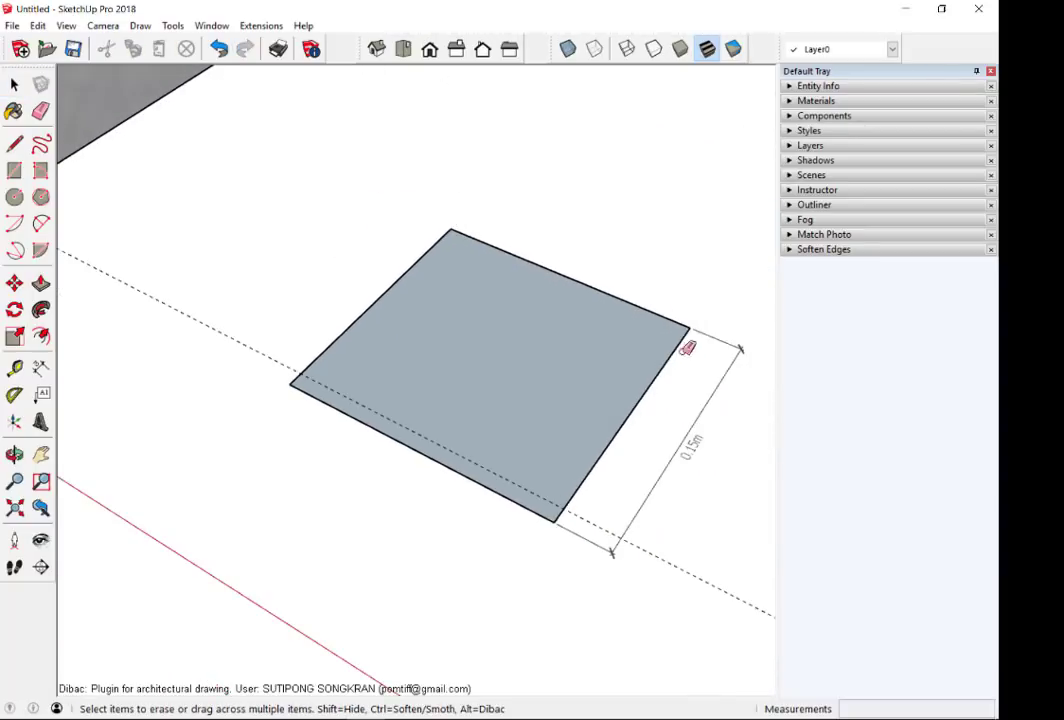
{"action": "left_click", "coordinate": [697, 456]}
{"action": "scroll", "coordinate": [299, 356], "scroll_direction": "up", "scroll_amount": 2}
{"action": "scroll", "coordinate": [313, 372], "scroll_direction": "up", "scroll_amount": 2}
{"action": "scroll", "coordinate": [313, 372], "scroll_direction": "up", "scroll_amount": 2}
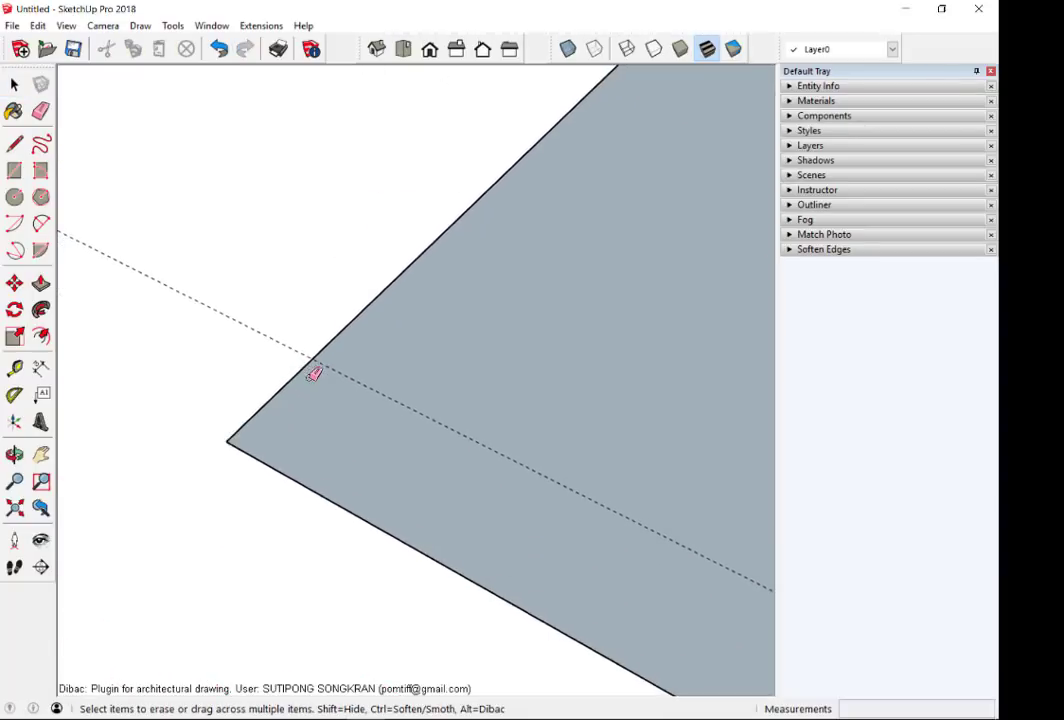
{"action": "scroll", "coordinate": [313, 372], "scroll_direction": "up", "scroll_amount": 2}
- Draw a tangent two-point arc from the guide intersection to the lower edge, rounding the first corner
{"action": "left_click", "coordinate": [41, 223]}
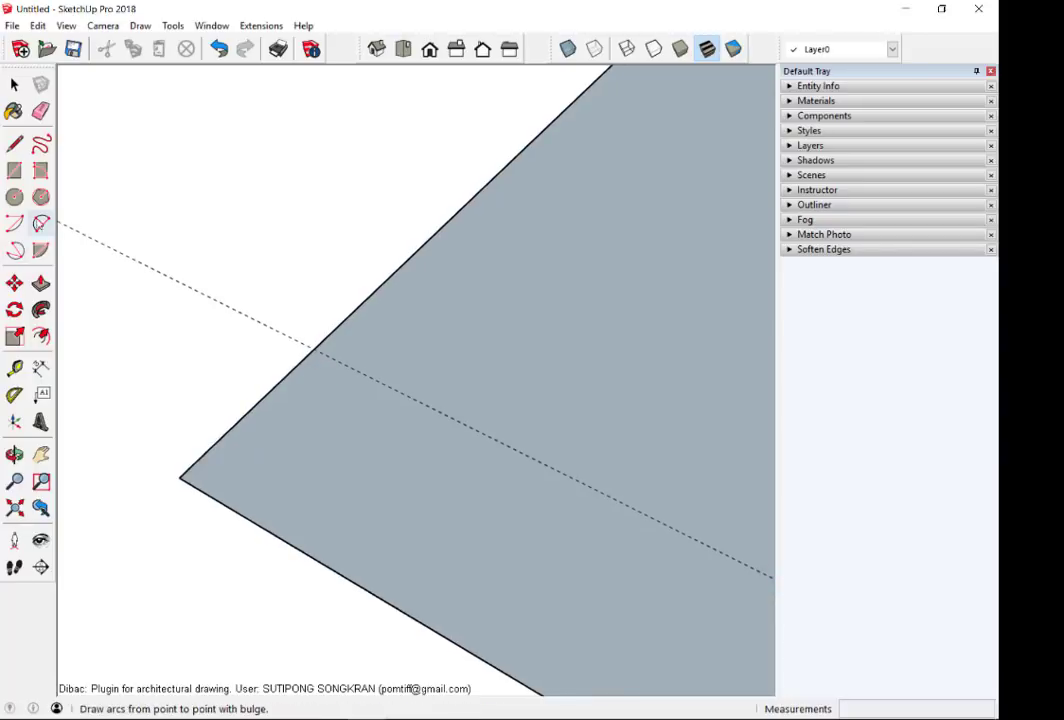
{"action": "left_click", "coordinate": [313, 347]}
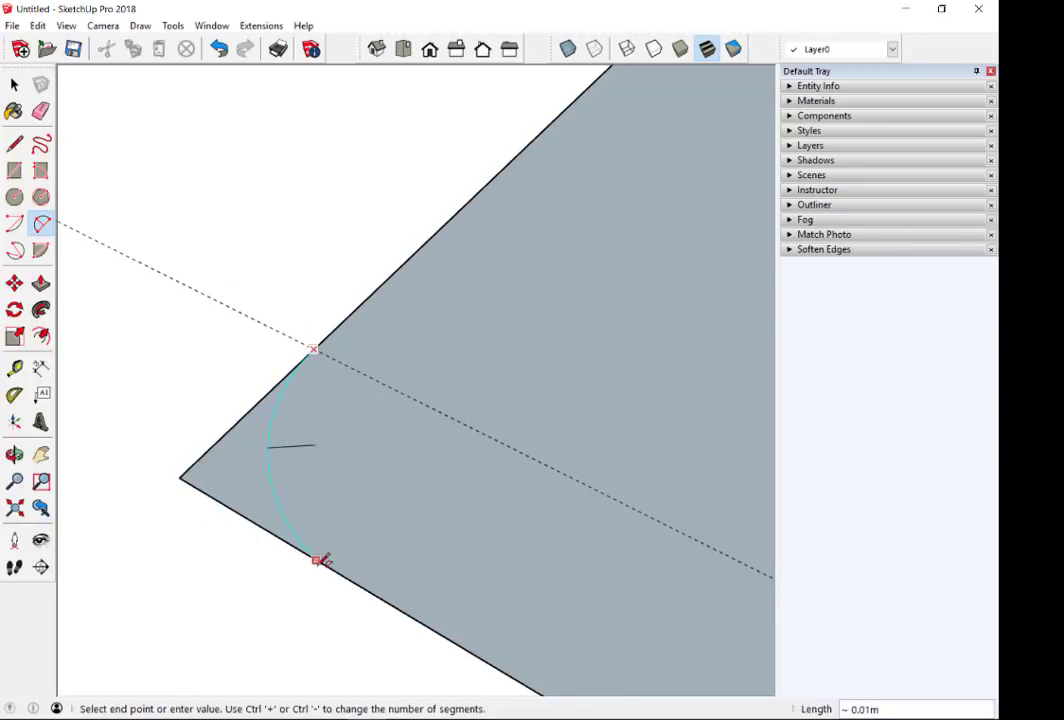
{"action": "left_click", "coordinate": [352, 576]}
{"action": "left_click", "coordinate": [290, 458]}
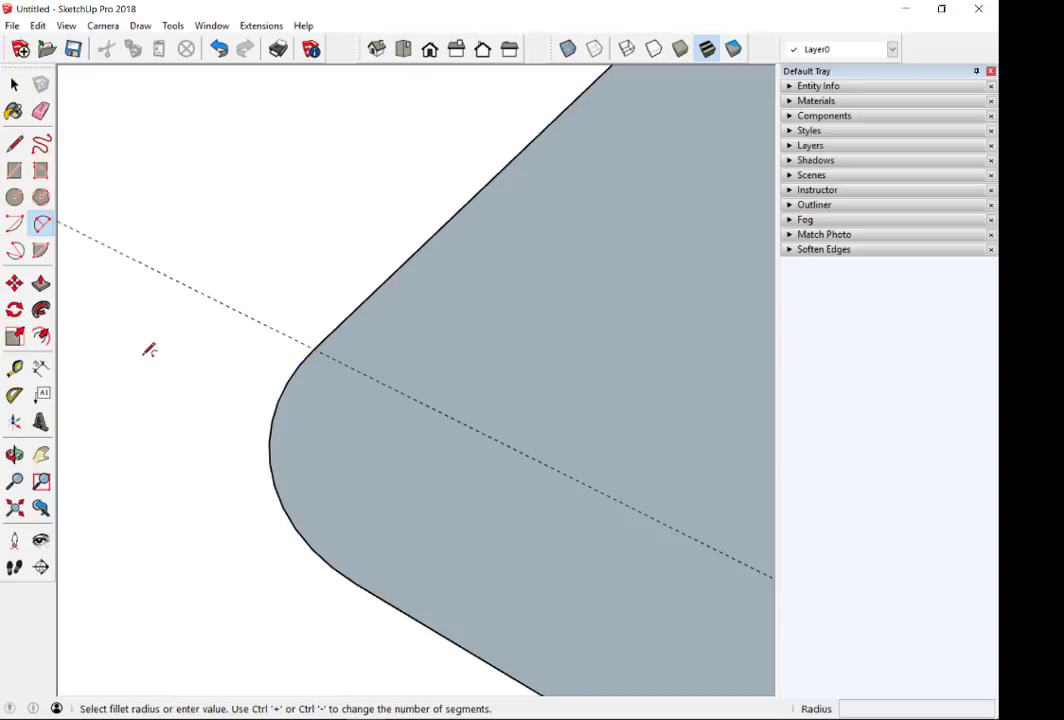
{"action": "scroll", "coordinate": [295, 408], "scroll_direction": "down", "scroll_amount": 2}
{"action": "scroll", "coordinate": [309, 387], "scroll_direction": "down", "scroll_amount": 2}
{"action": "scroll", "coordinate": [309, 392], "scroll_direction": "down", "scroll_amount": 2}
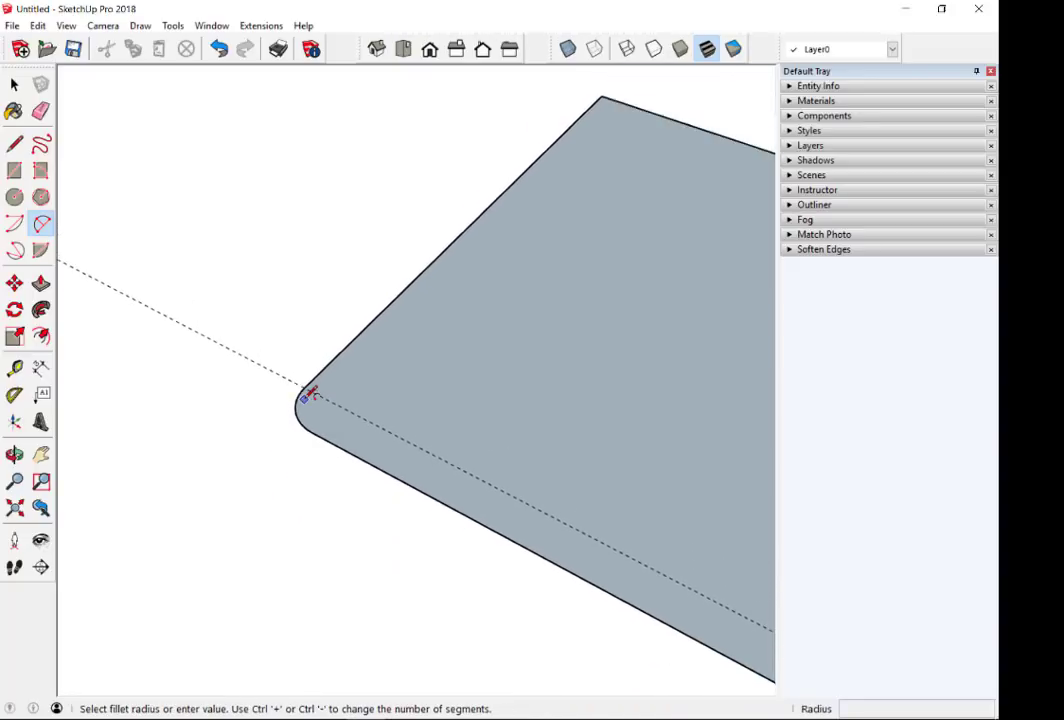
{"action": "scroll", "coordinate": [309, 392], "scroll_direction": "down", "scroll_amount": 1}
{"action": "scroll", "coordinate": [580, 130], "scroll_direction": "up", "scroll_amount": 3}
{"action": "scroll", "coordinate": [546, 171], "scroll_direction": "up", "scroll_amount": 1}
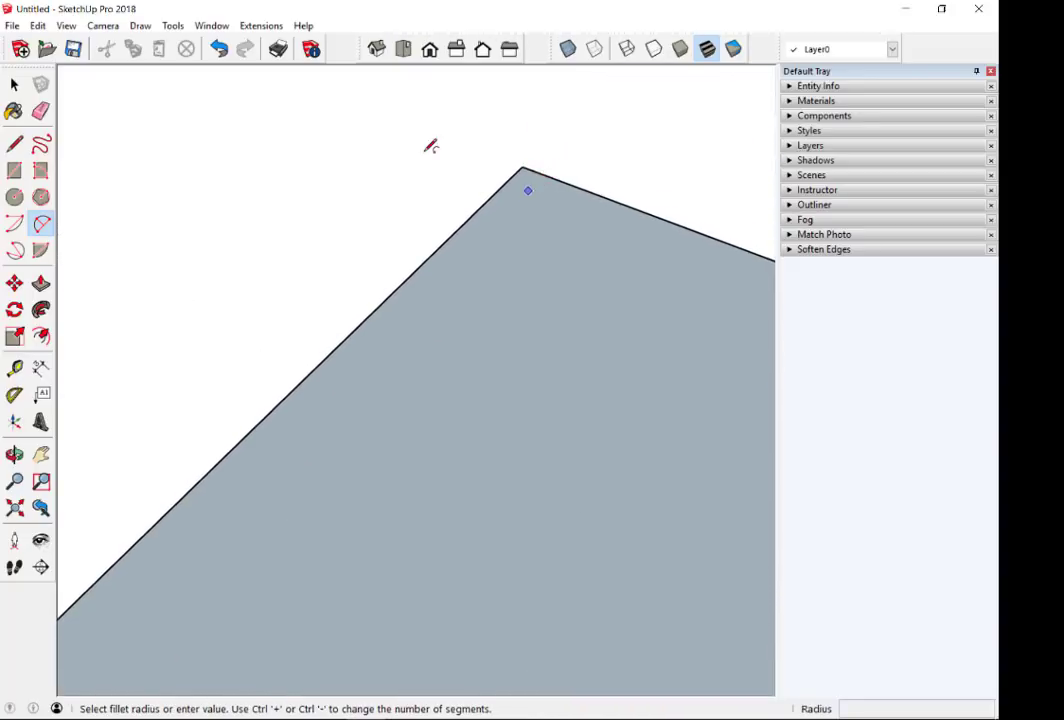
- Fillet the top, right and bottom corners with matching arcs
{"action": "double_click", "coordinate": [509, 264]}
{"action": "scroll", "coordinate": [507, 285], "scroll_direction": "down", "scroll_amount": 3}
{"action": "scroll", "coordinate": [487, 283], "scroll_direction": "down", "scroll_amount": 2}
{"action": "scroll", "coordinate": [670, 382], "scroll_direction": "down", "scroll_amount": 1}
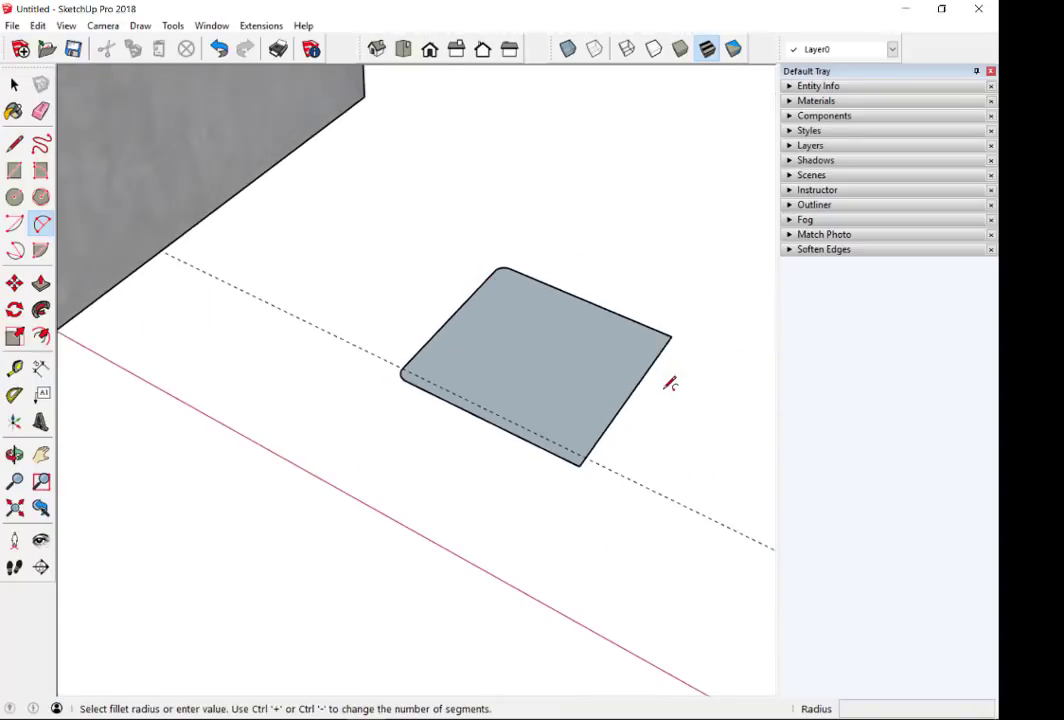
{"action": "scroll", "coordinate": [665, 360], "scroll_direction": "up", "scroll_amount": 2}
{"action": "scroll", "coordinate": [662, 330], "scroll_direction": "up", "scroll_amount": 2}
{"action": "double_click", "coordinate": [670, 283]}
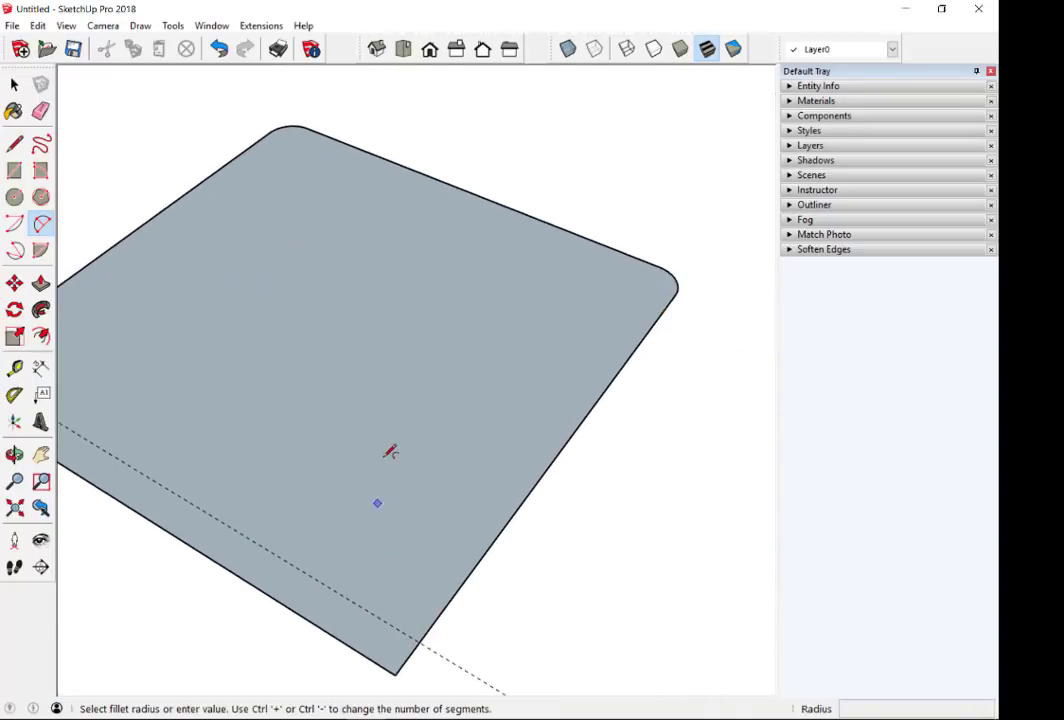
{"action": "scroll", "coordinate": [395, 480], "scroll_direction": "down", "scroll_amount": 2}
{"action": "scroll", "coordinate": [407, 560], "scroll_direction": "up", "scroll_amount": 2}
{"action": "scroll", "coordinate": [410, 530], "scroll_direction": "up", "scroll_amount": 1}
{"action": "double_click", "coordinate": [330, 410]}
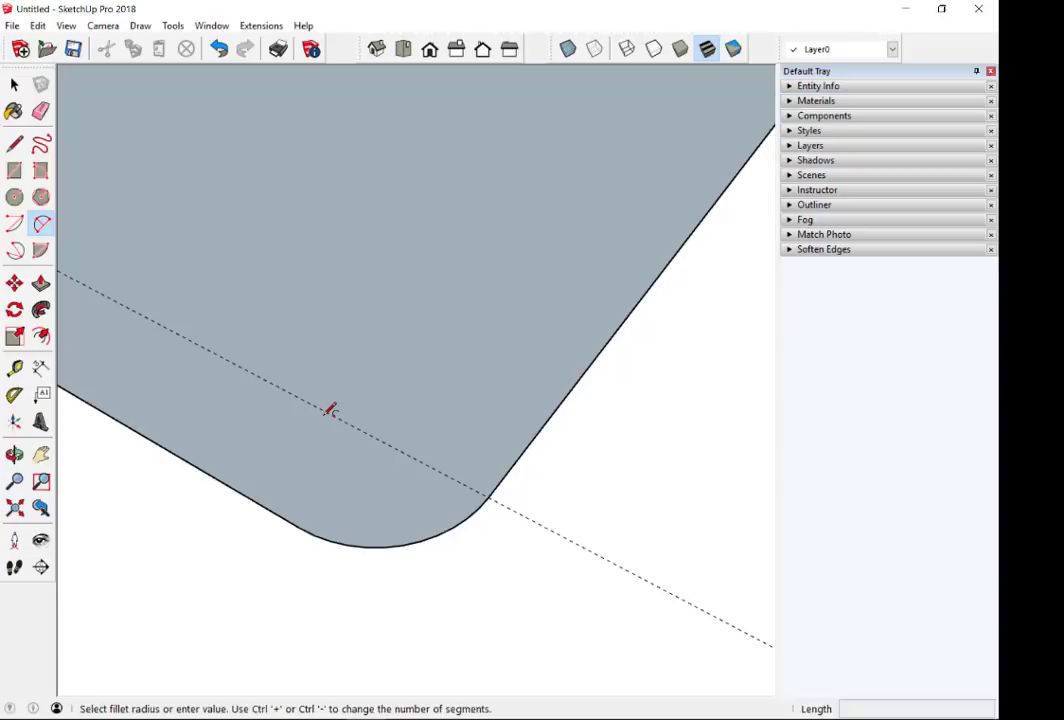
{"action": "key", "text": "space"}
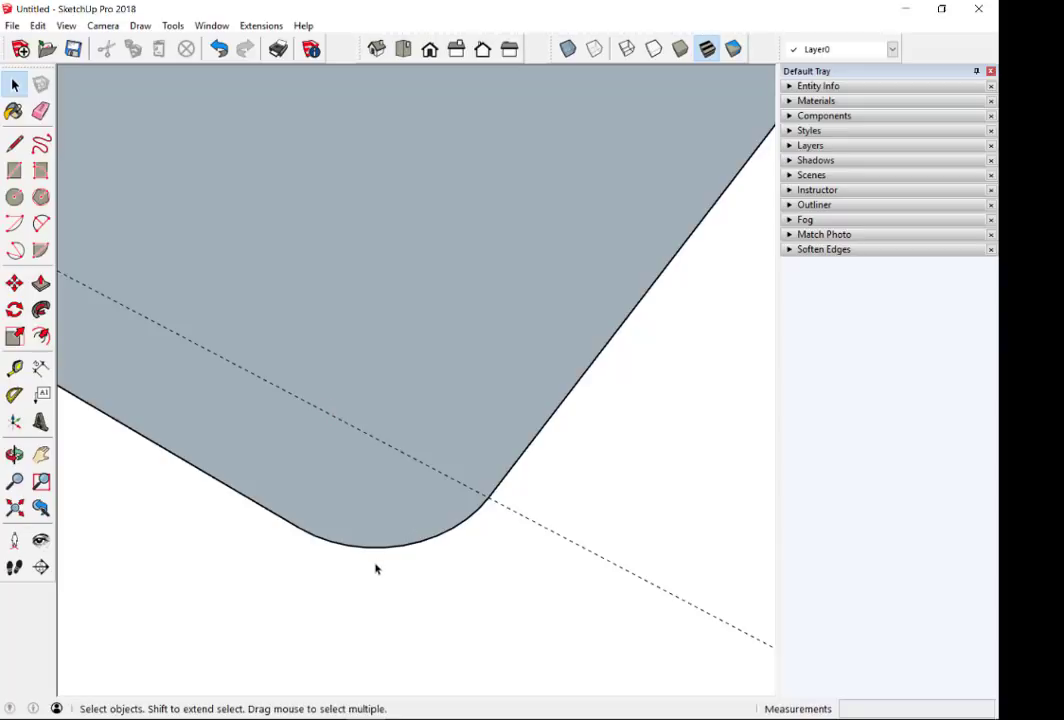
- Offset the rounded plate's outline 4.5mm inward, then get ready to erase the guide line
{"action": "scroll", "coordinate": [441, 507], "scroll_direction": "down", "scroll_amount": 1}
{"action": "scroll", "coordinate": [441, 500], "scroll_direction": "down", "scroll_amount": 2}
{"action": "scroll", "coordinate": [440, 480], "scroll_direction": "down", "scroll_amount": 2}
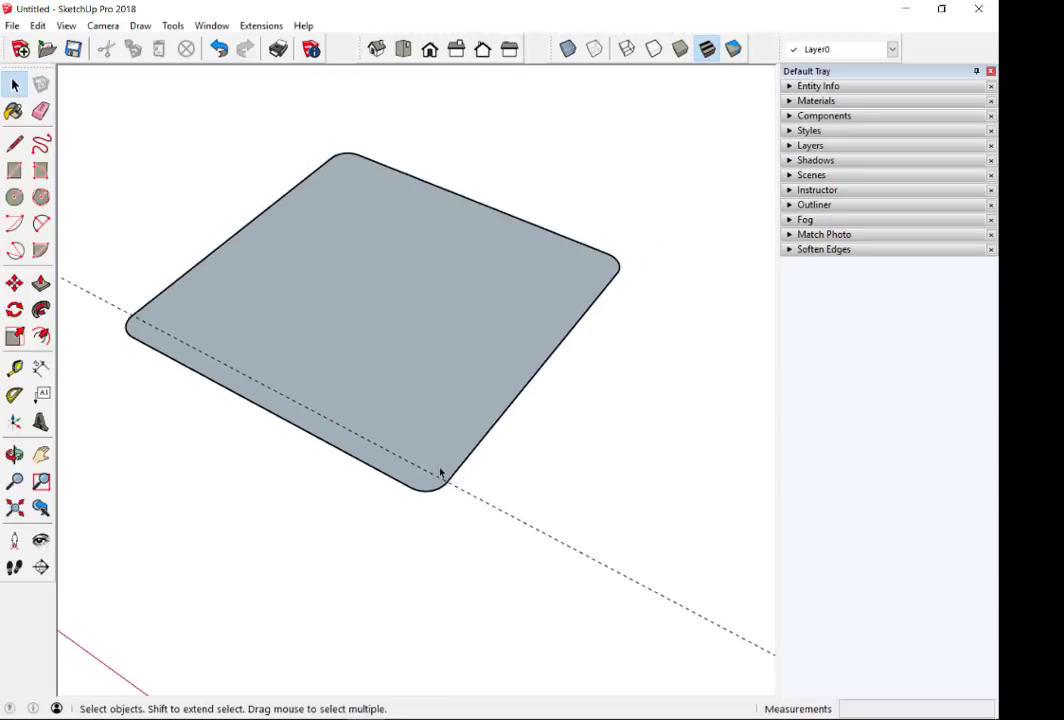
{"action": "mouse_move", "coordinate": [442, 473]}
{"action": "middle_mouse_down"}
{"action": "mouse_move", "coordinate": [394, 444]}
{"action": "mouse_move", "coordinate": [388, 360]}
{"action": "middle_mouse_up"}
{"action": "scroll", "coordinate": [382, 340], "scroll_direction": "up", "scroll_amount": 2}
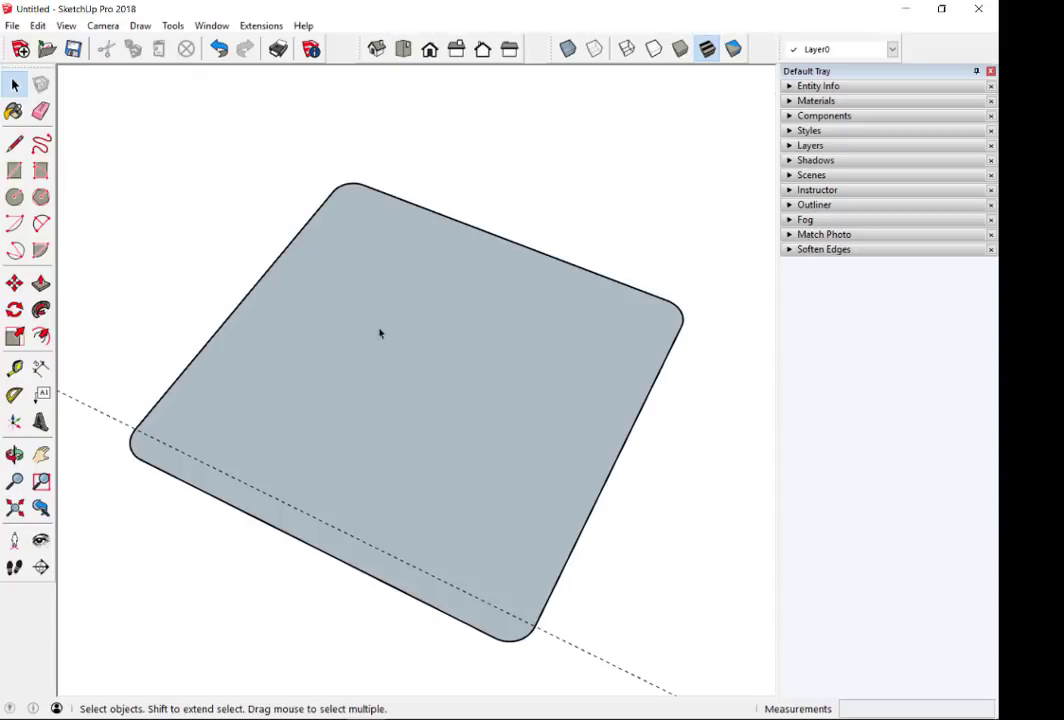
{"action": "scroll", "coordinate": [432, 320], "scroll_direction": "up", "scroll_amount": 1}
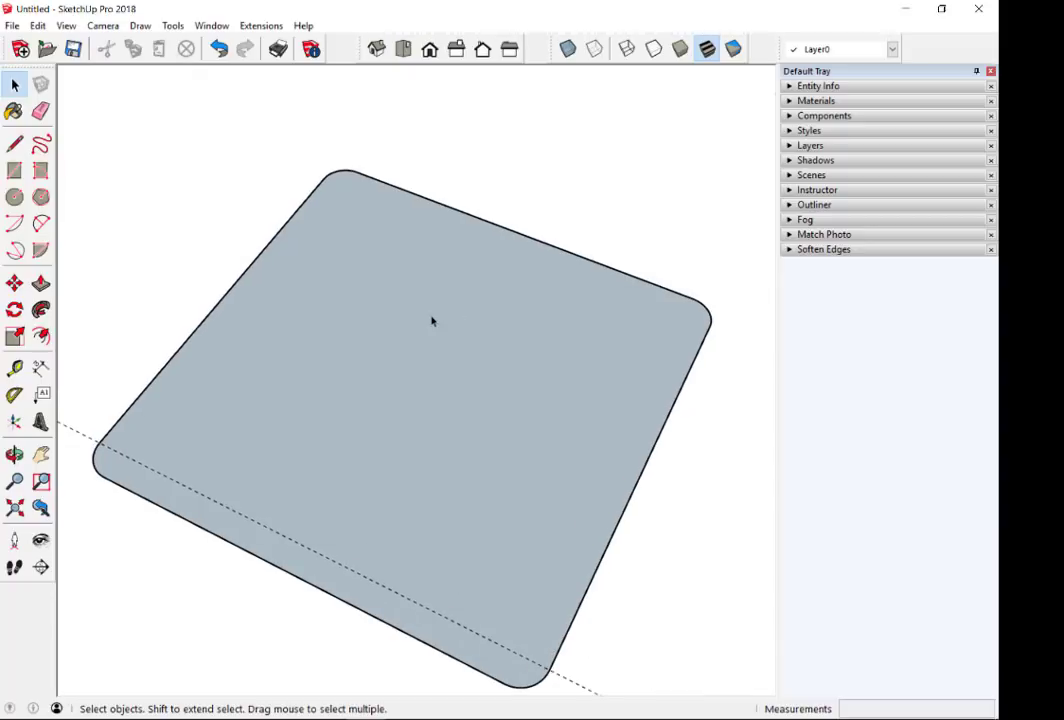
{"action": "key", "text": "f"}
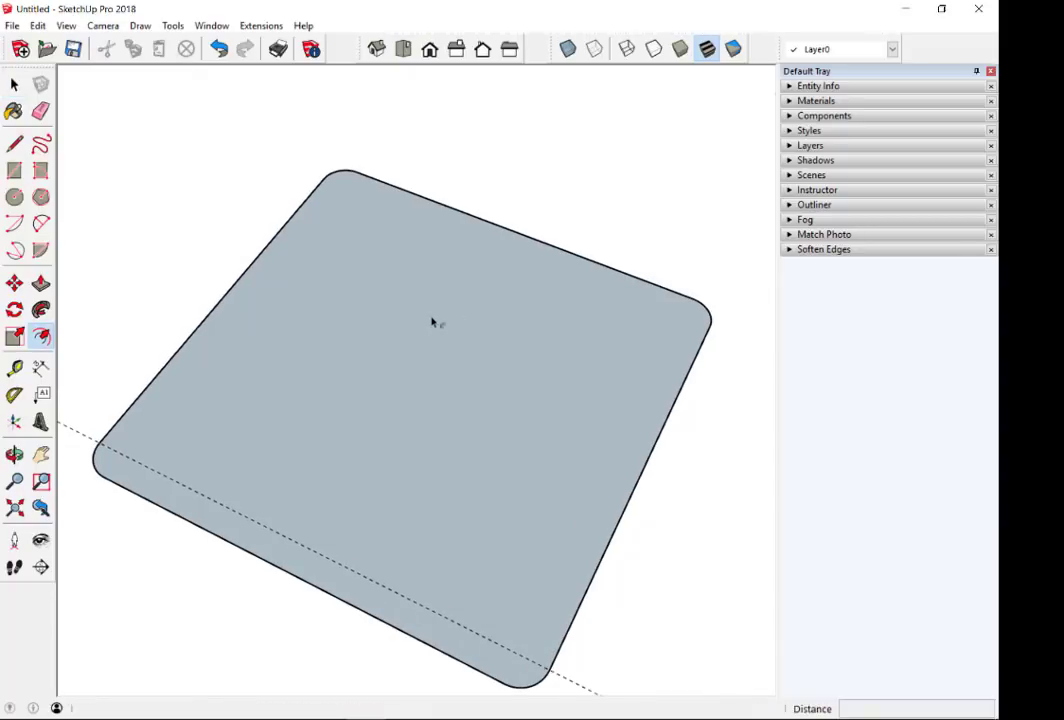
{"action": "left_click", "coordinate": [621, 511]}
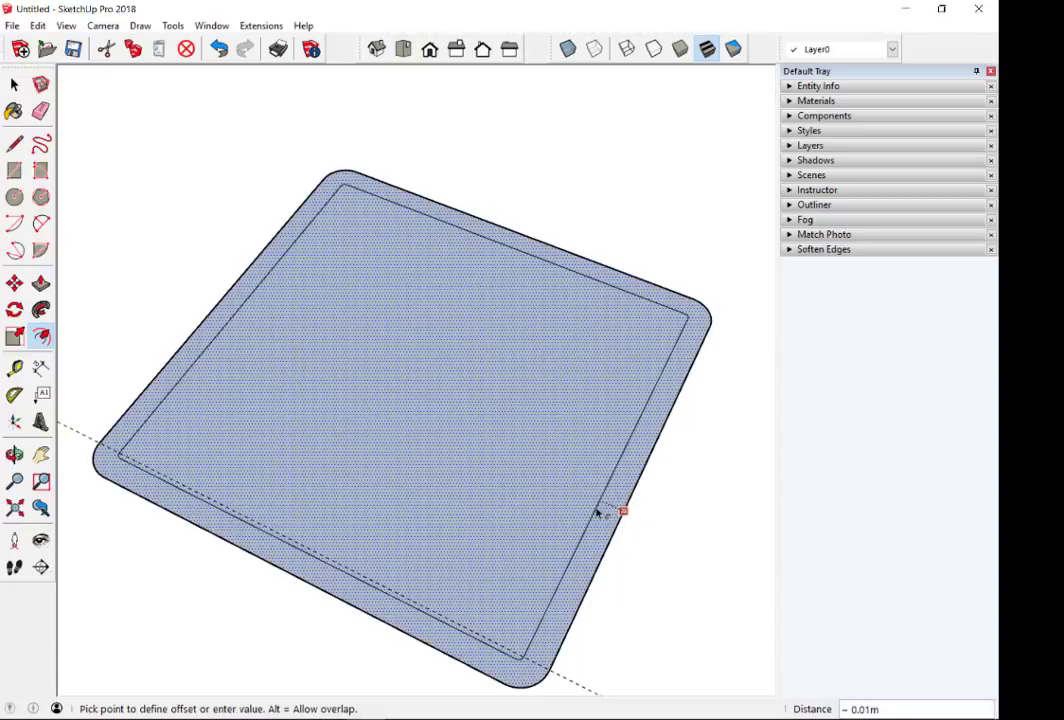
{"action": "type", "text": "4."}
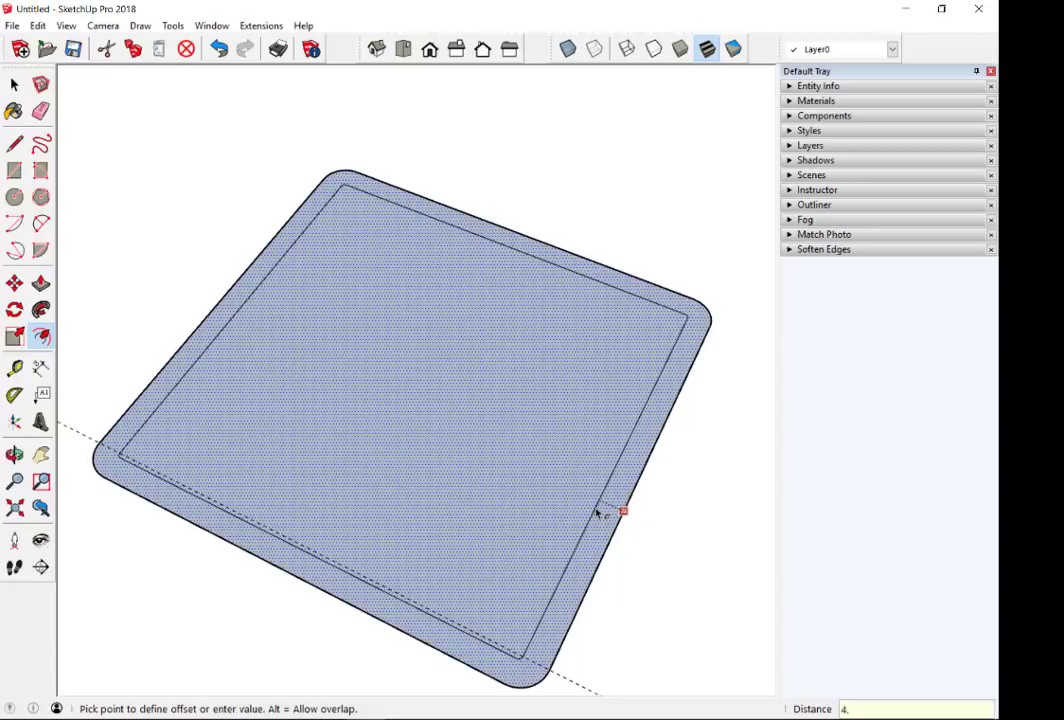
{"action": "type", "text": "5M"}
{"action": "key", "text": "Return"}
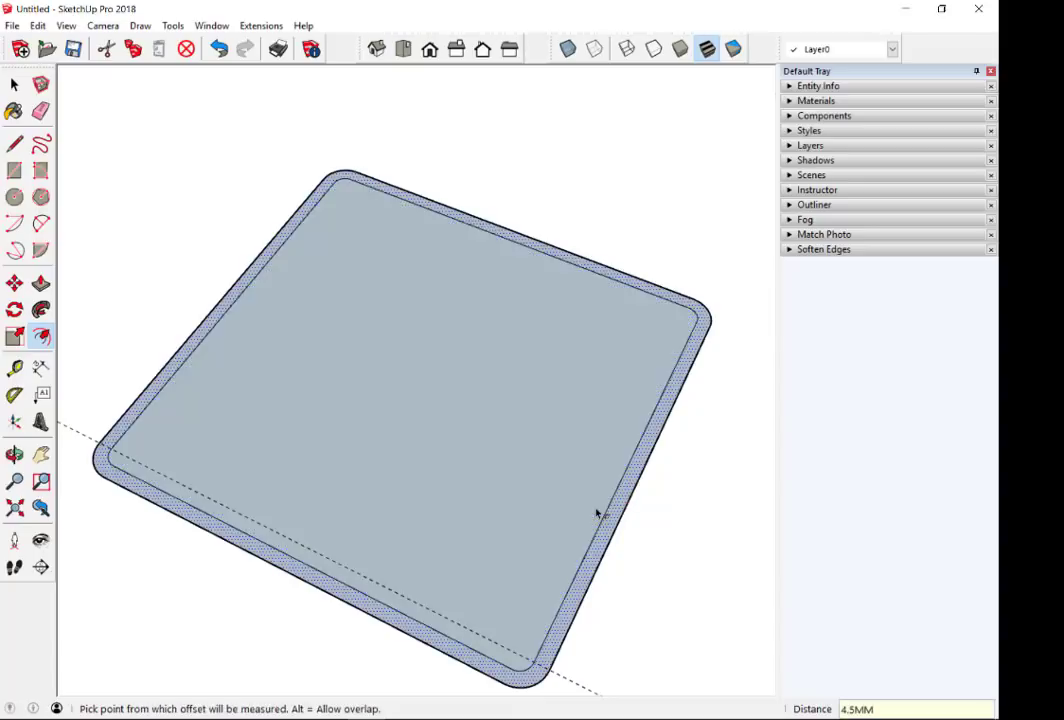
{"action": "key", "text": "space"}
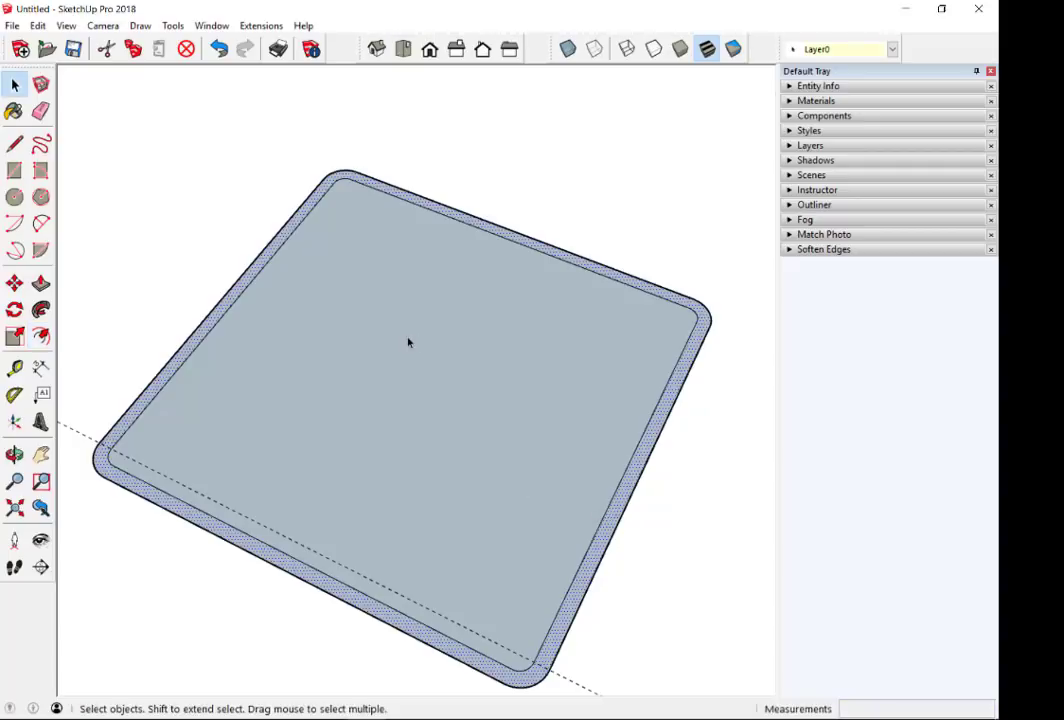
{"action": "scroll", "coordinate": [408, 342], "scroll_direction": "down", "scroll_amount": 5}
{"action": "middle_click_drag", "start_coordinate": [446, 439], "coordinate": [475, 356]}
{"action": "key", "text": "e"}
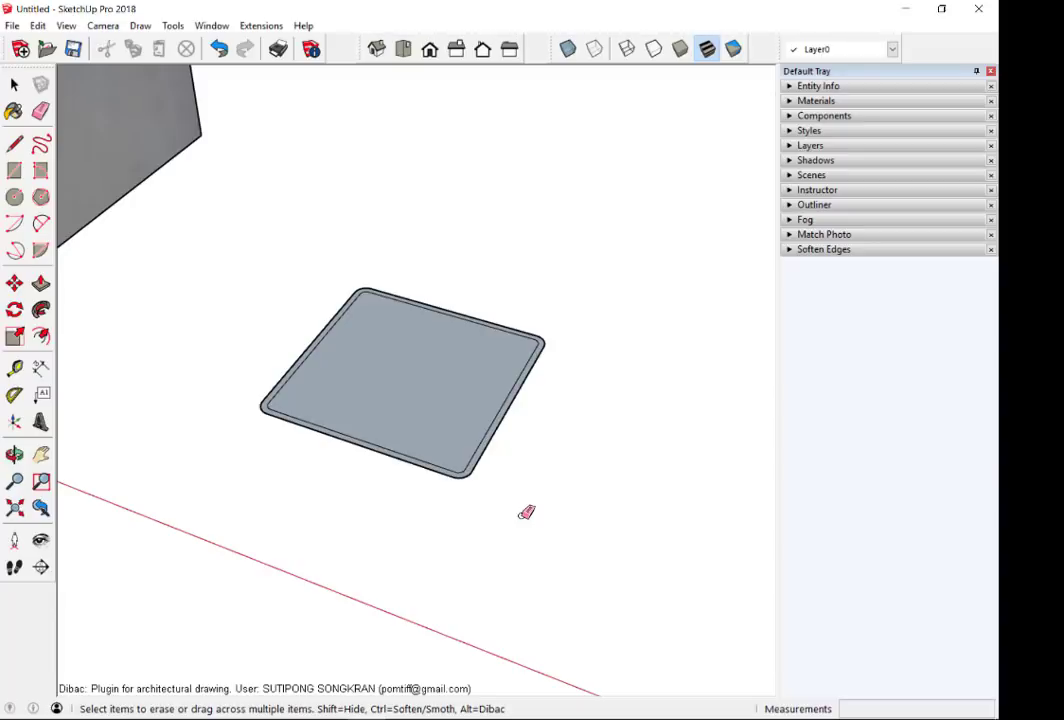
- Erase the plate's inner face via its right-click menu, leaving the rounded ring
{"action": "key", "text": "space"}
{"action": "scroll", "coordinate": [506, 423], "scroll_direction": "up", "scroll_amount": 2}
{"action": "scroll", "coordinate": [508, 423], "scroll_direction": "up", "scroll_amount": 2}
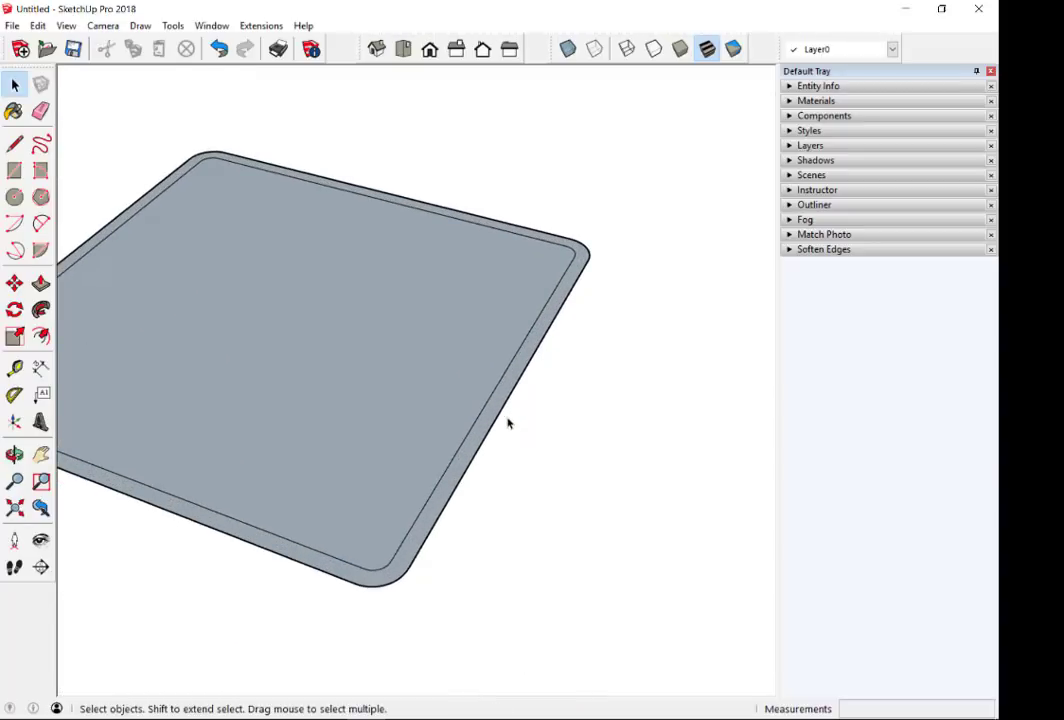
{"action": "scroll", "coordinate": [513, 430], "scroll_direction": "down", "scroll_amount": 3}
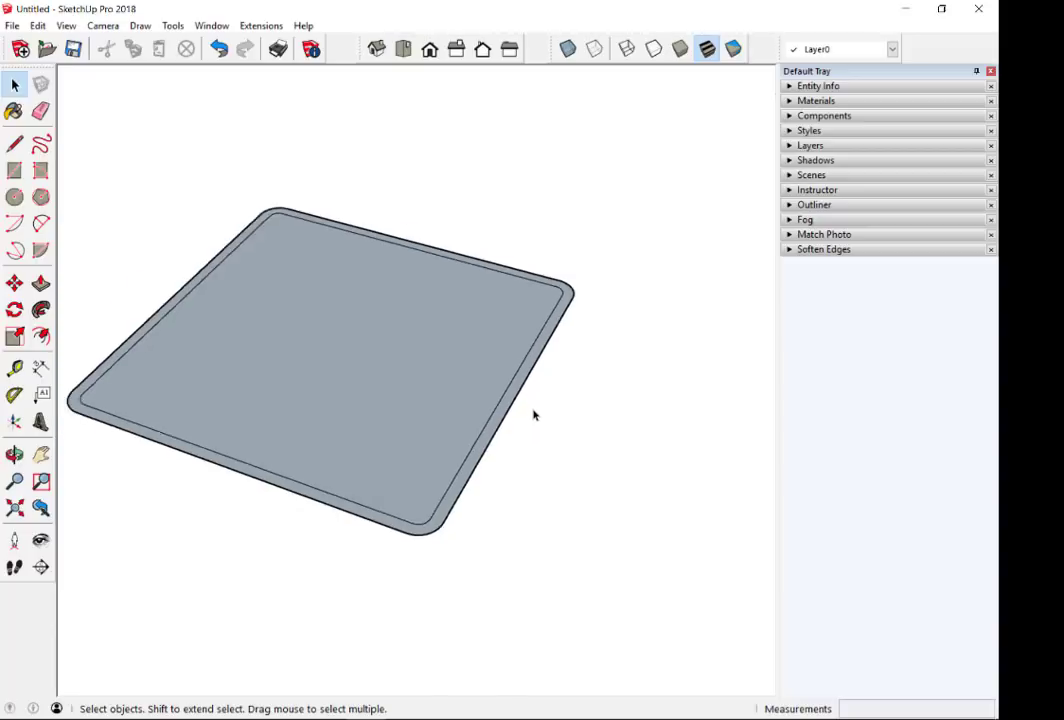
{"action": "middle_click_drag", "start_coordinate": [534, 416], "coordinate": [498, 455]}
{"action": "mouse_move", "coordinate": [430, 440]}
{"action": "middle_mouse_down"}
{"action": "mouse_move", "coordinate": [406, 458]}
{"action": "mouse_move", "coordinate": [410, 467]}
{"action": "middle_mouse_up"}
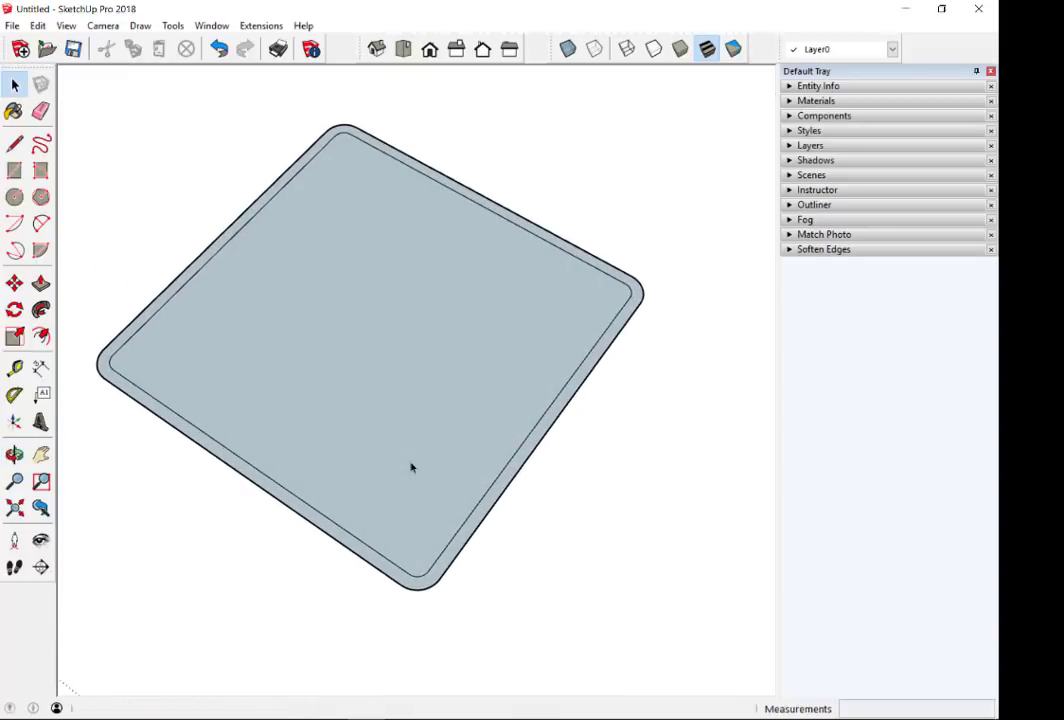
{"action": "right_click", "coordinate": [404, 321]}
{"action": "left_click", "coordinate": [480, 320]}
- Orbit and zoom in on the ring's right rounded corner
{"action": "scroll", "coordinate": [480, 325], "scroll_direction": "down", "scroll_amount": 3}
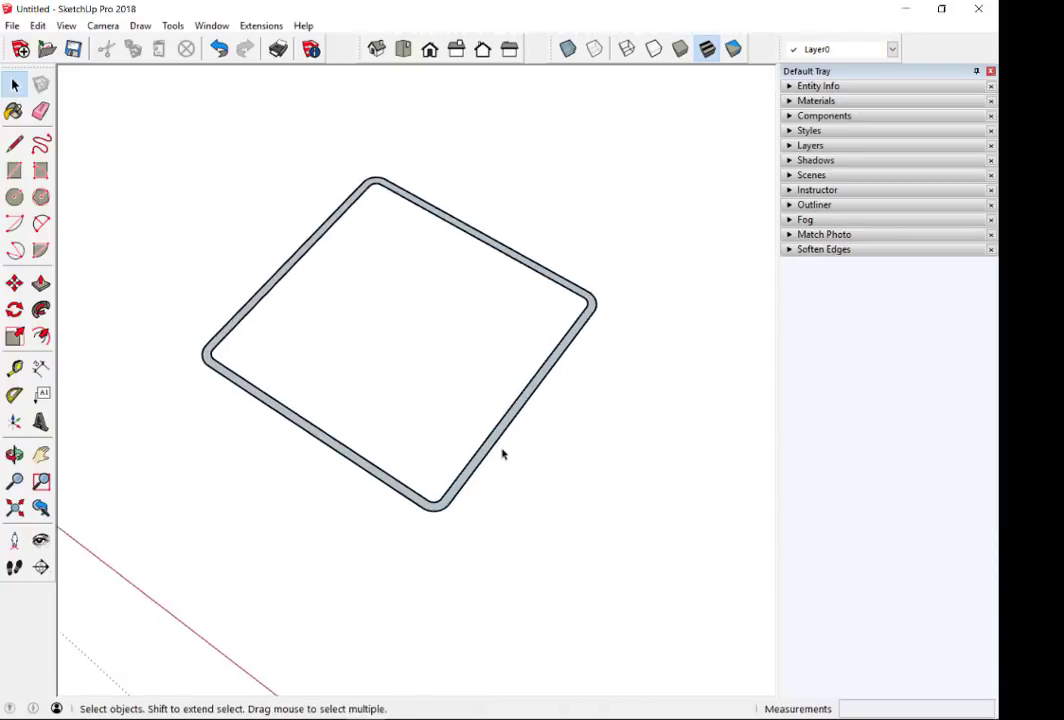
{"action": "middle_click_drag", "start_coordinate": [503, 451], "coordinate": [537, 321]}
{"action": "scroll", "coordinate": [537, 321], "scroll_direction": "up", "scroll_amount": 1}
{"action": "scroll", "coordinate": [536, 321], "scroll_direction": "up", "scroll_amount": 1}
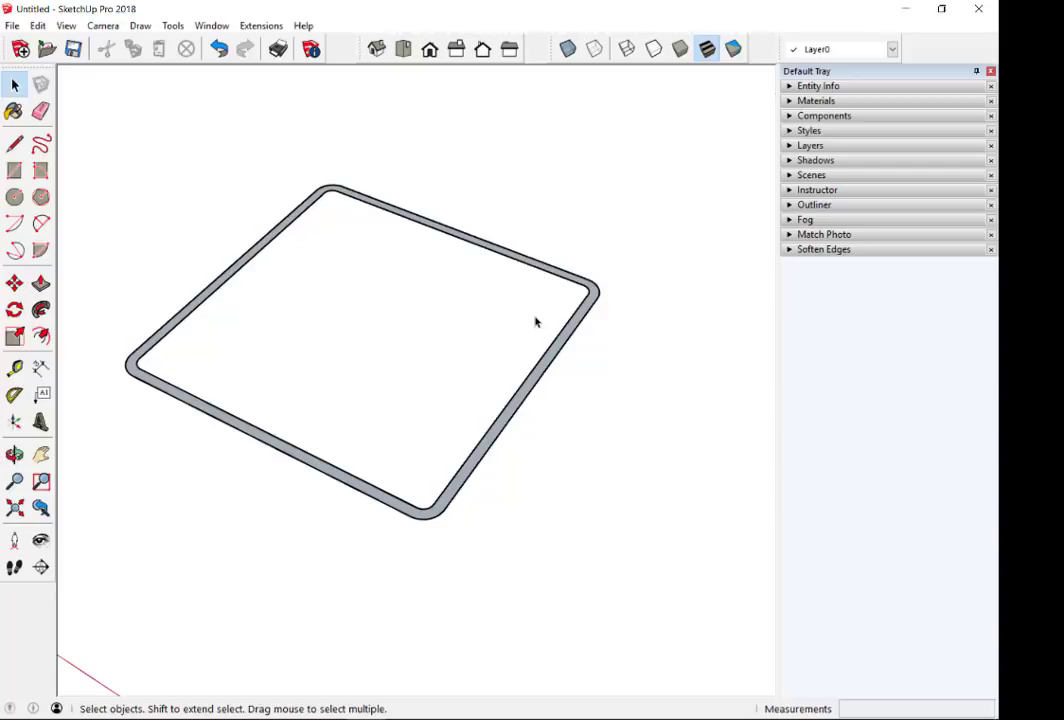
{"action": "scroll", "coordinate": [640, 275], "scroll_direction": "up", "scroll_amount": 3}
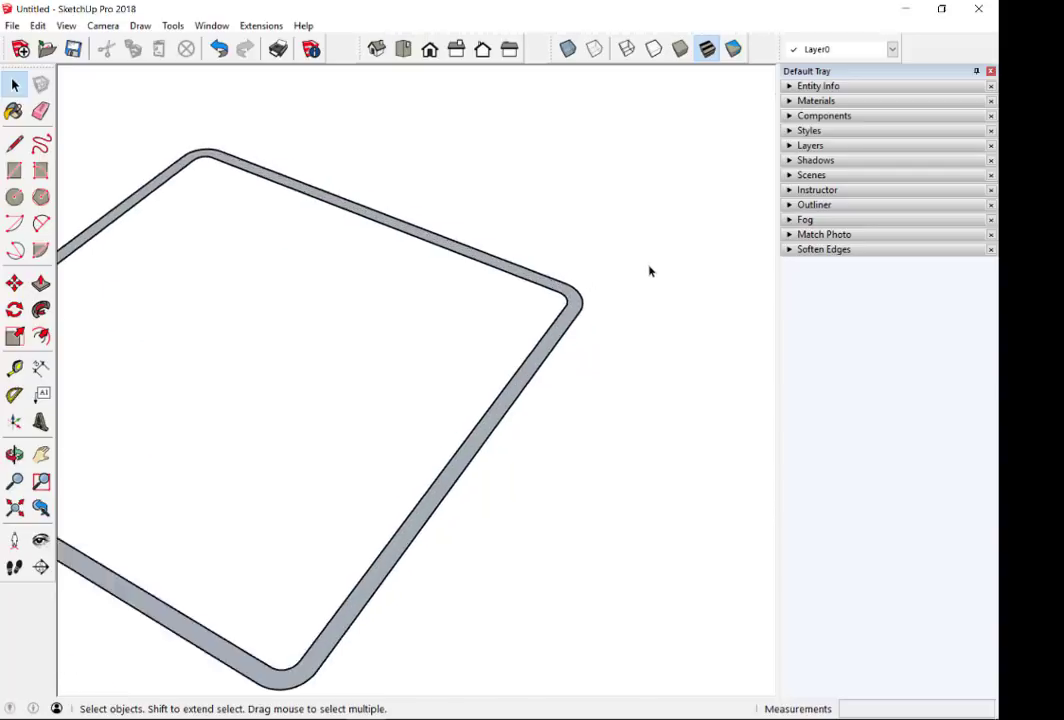
{"action": "scroll", "coordinate": [590, 290], "scroll_direction": "up", "scroll_amount": 2}
{"action": "mouse_move", "coordinate": [589, 290]}
{"action": "middle_mouse_down"}
{"action": "mouse_move", "coordinate": [545, 410]}
{"action": "mouse_move", "coordinate": [555, 373]}
{"action": "middle_mouse_up"}
{"action": "scroll", "coordinate": [553, 380], "scroll_direction": "up", "scroll_amount": 2}
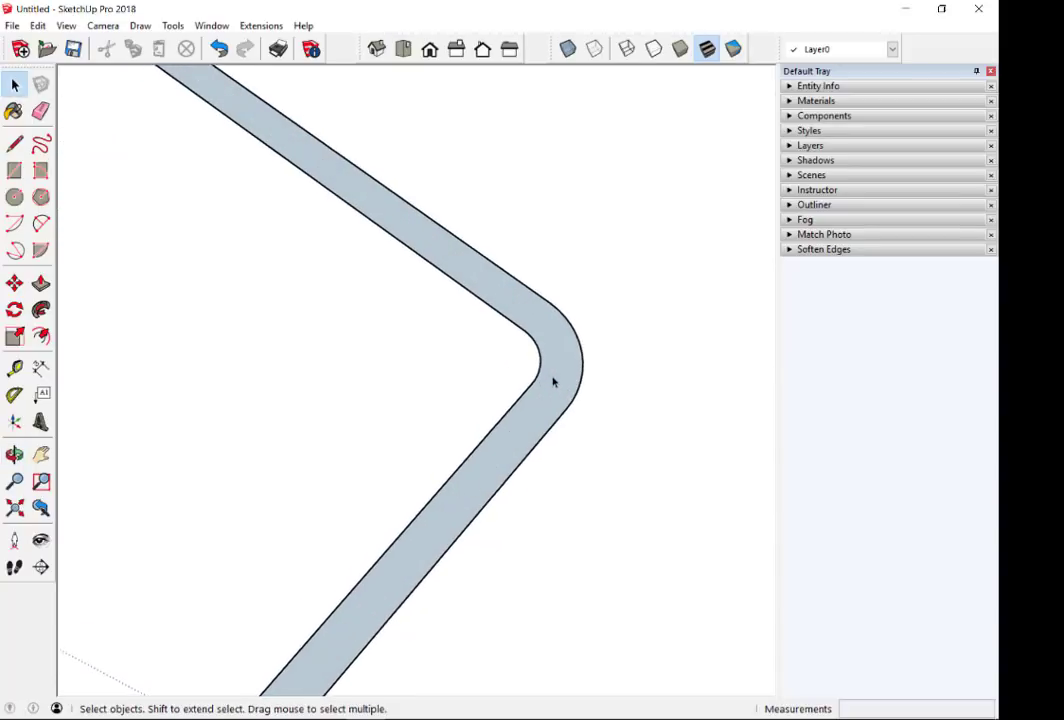
- Place a radius dimension on the ring's rounded corner arc
{"action": "left_click", "coordinate": [41, 368]}
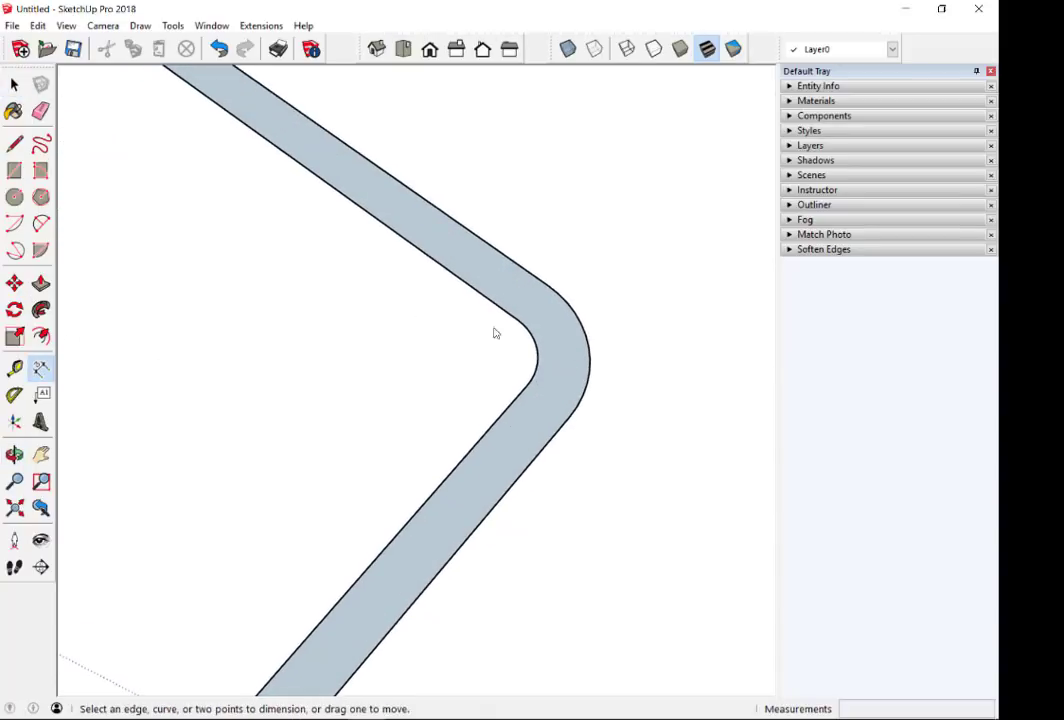
{"action": "left_click", "coordinate": [585, 337]}
{"action": "left_click", "coordinate": [614, 329]}
{"action": "scroll", "coordinate": [563, 387], "scroll_direction": "up", "scroll_amount": 1}
{"action": "scroll", "coordinate": [563, 385], "scroll_direction": "up", "scroll_amount": 1}
{"action": "scroll", "coordinate": [563, 385], "scroll_direction": "down", "scroll_amount": 1}
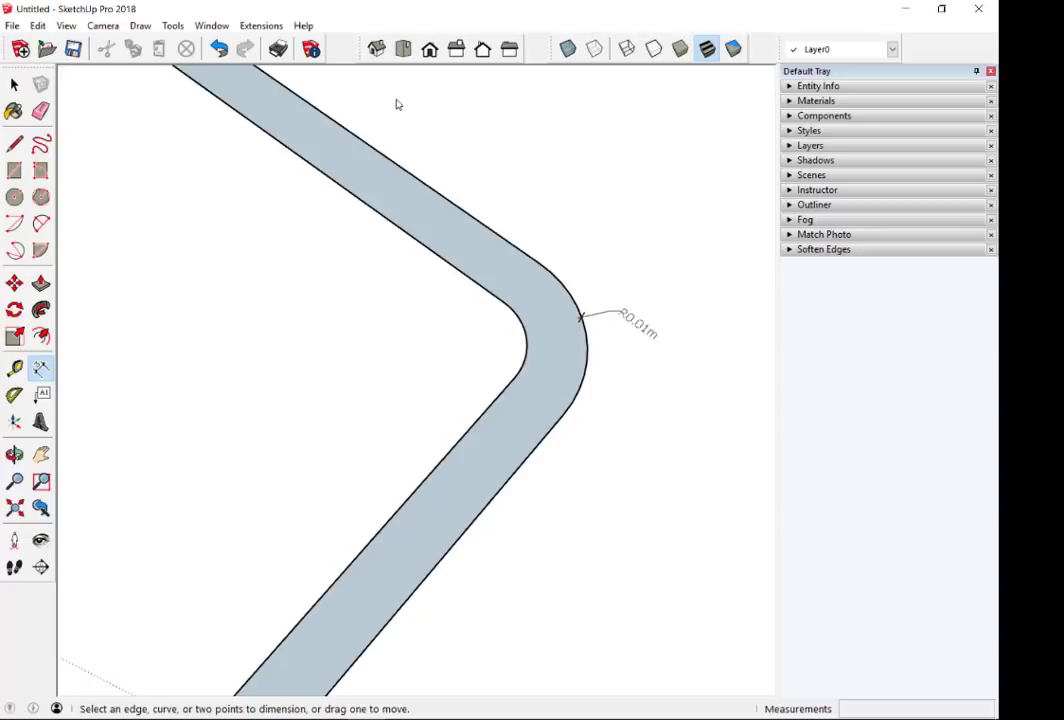
- Set the model's length units to millimetres in Model Info so the radius reads R9.00mm
{"action": "left_click", "coordinate": [212, 25]}
{"action": "left_click", "coordinate": [242, 105]}
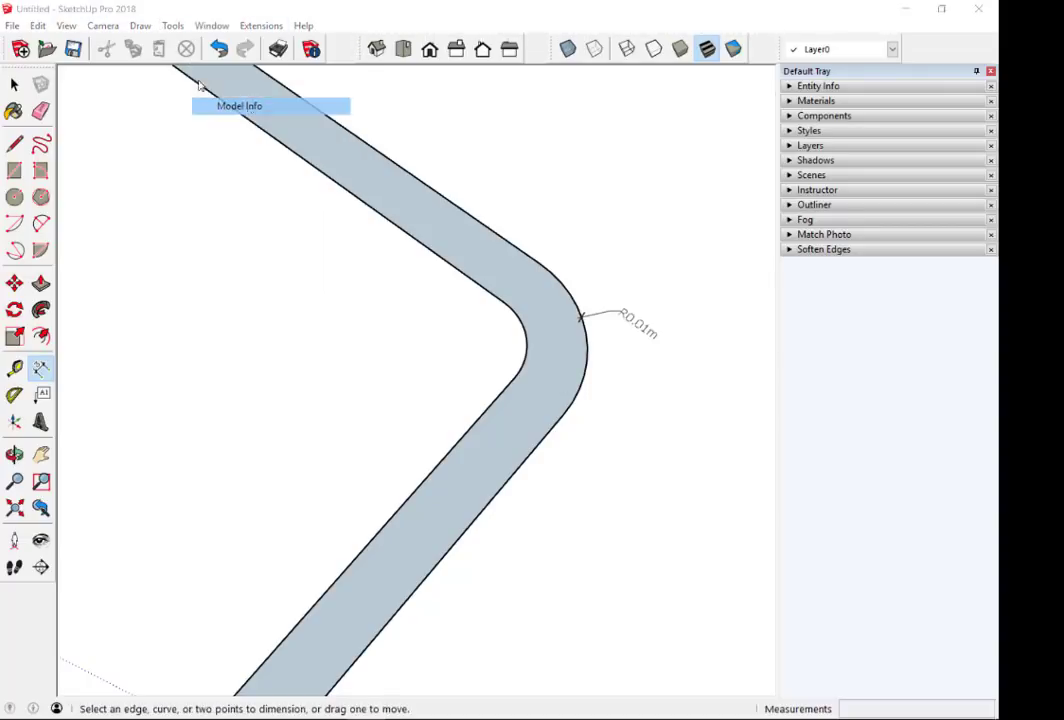
{"action": "left_click", "coordinate": [620, 159]}
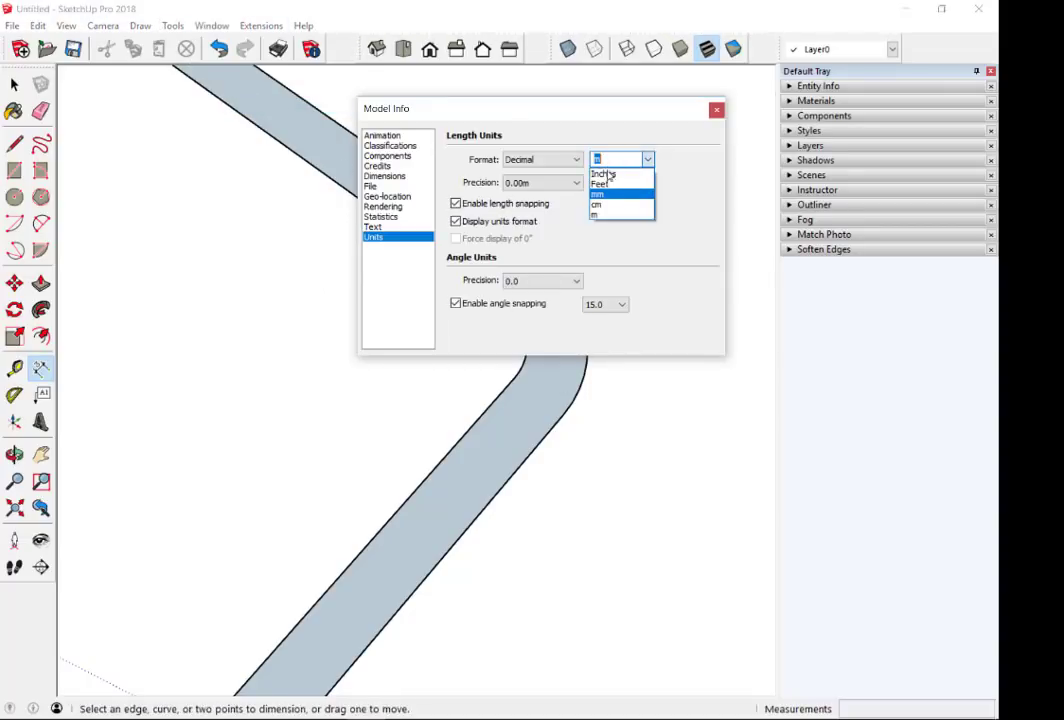
{"action": "left_click", "coordinate": [600, 192]}
{"action": "left_click", "coordinate": [716, 109]}
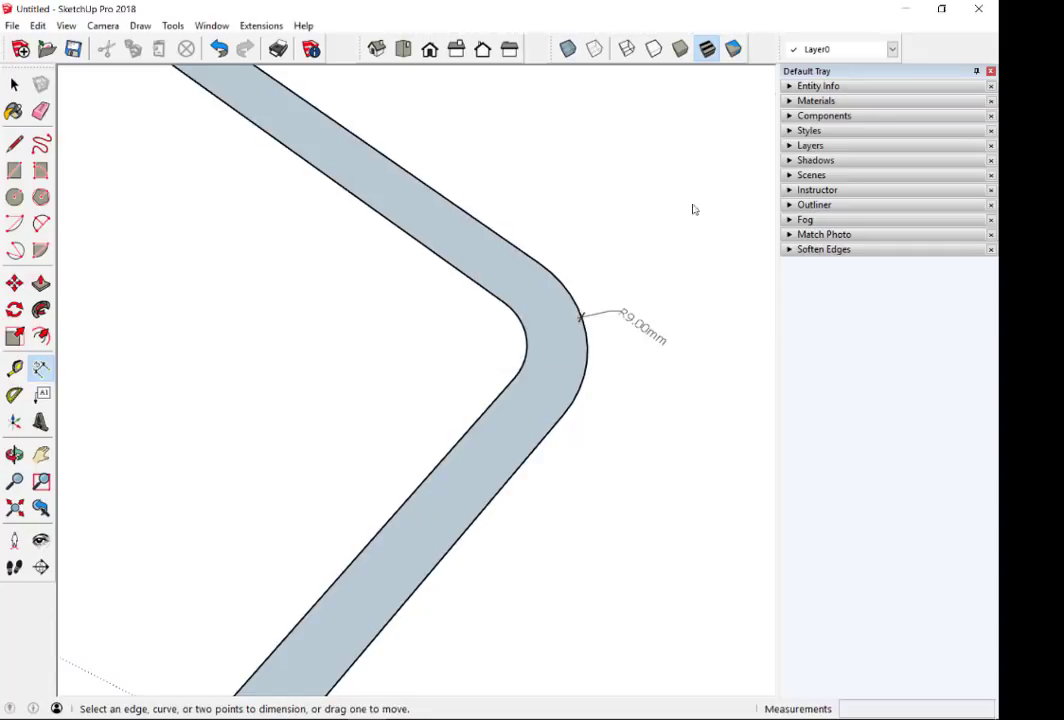
{"action": "scroll", "coordinate": [585, 385], "scroll_direction": "up", "scroll_amount": 1}
{"action": "scroll", "coordinate": [585, 385], "scroll_direction": "down", "scroll_amount": 1}
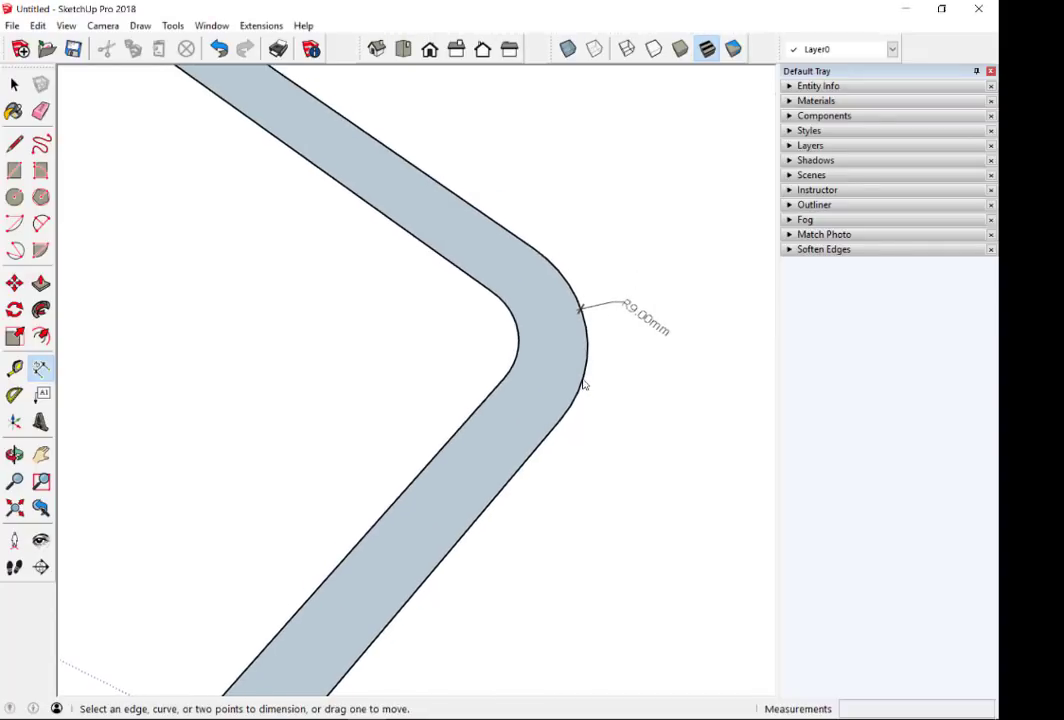
{"action": "scroll", "coordinate": [585, 385], "scroll_direction": "down", "scroll_amount": 1}
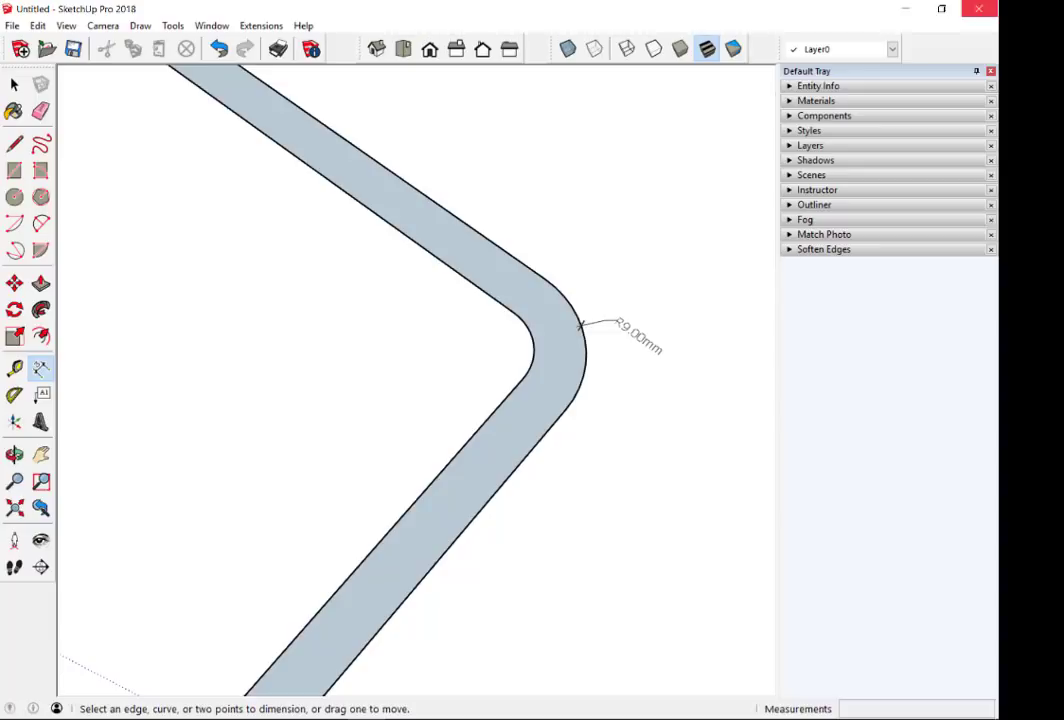
- Switch Model Info length units back to metres, keeping 0.00m precision
{"action": "left_click", "coordinate": [211, 26]}
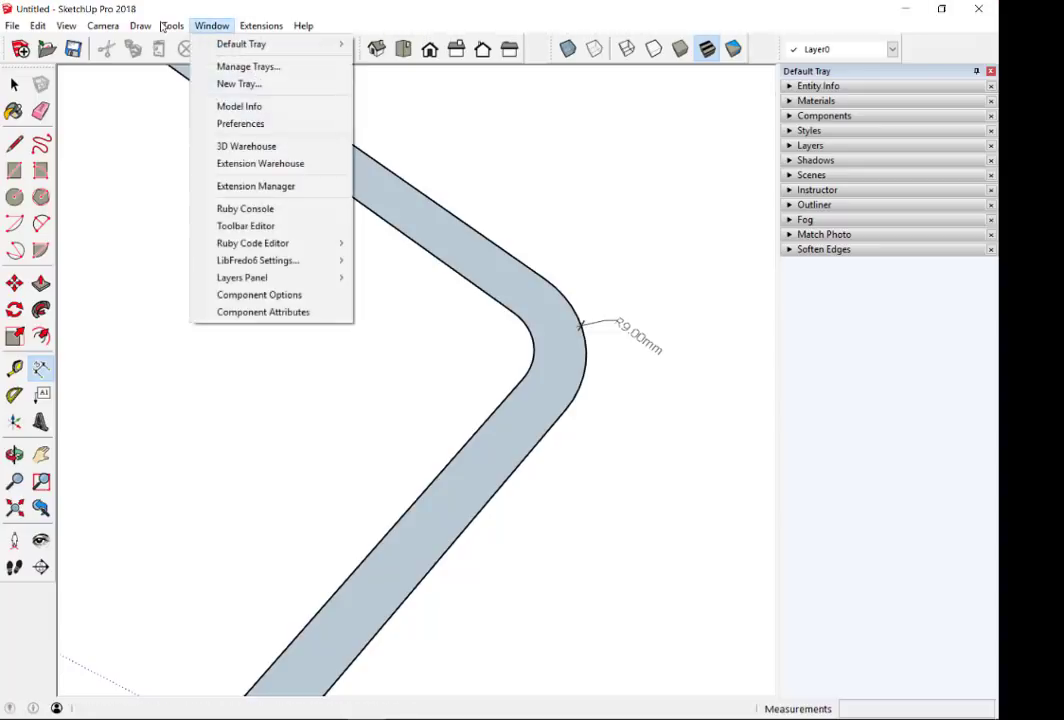
{"action": "left_click", "coordinate": [232, 104]}
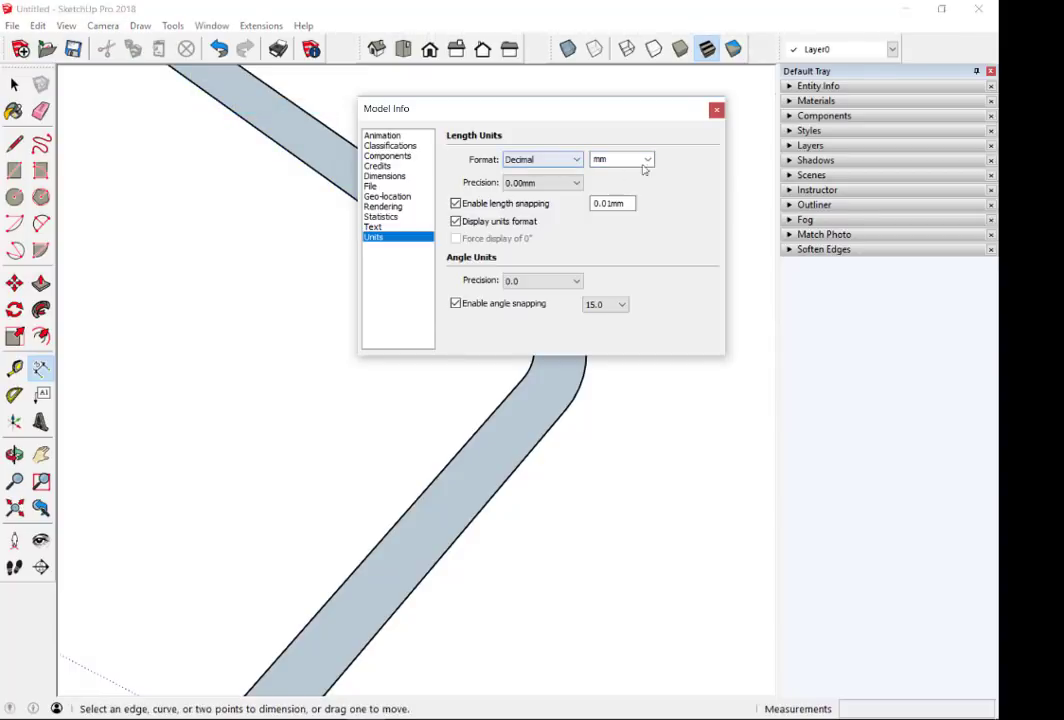
{"action": "left_click", "coordinate": [645, 160]}
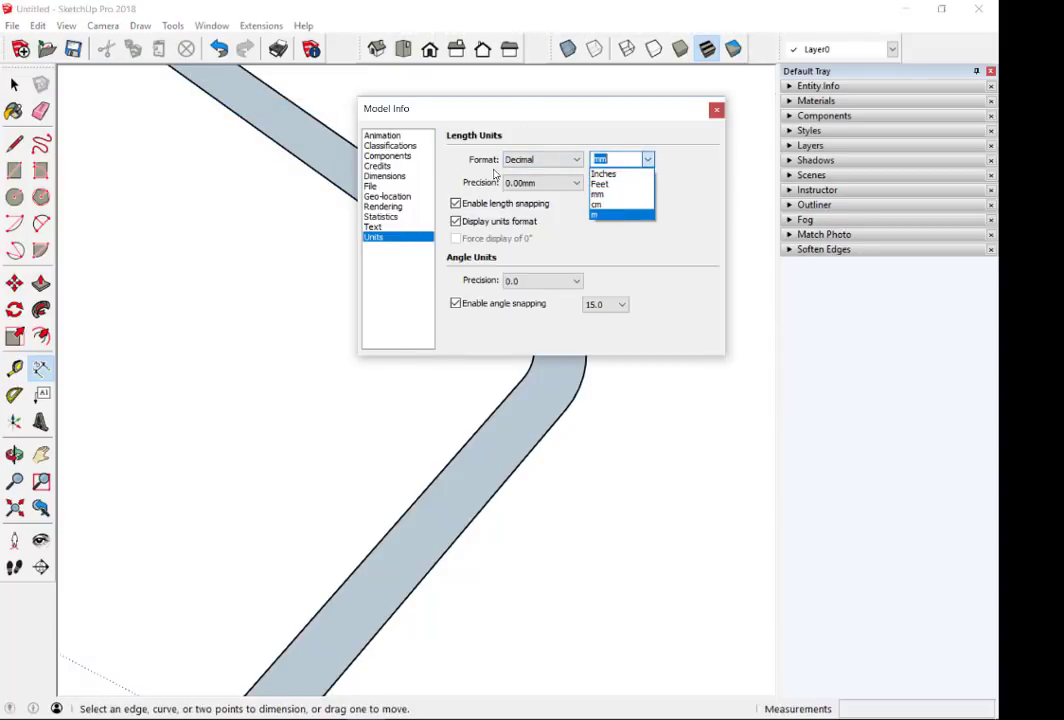
{"action": "left_click", "coordinate": [598, 214]}
{"action": "left_click", "coordinate": [576, 183]}
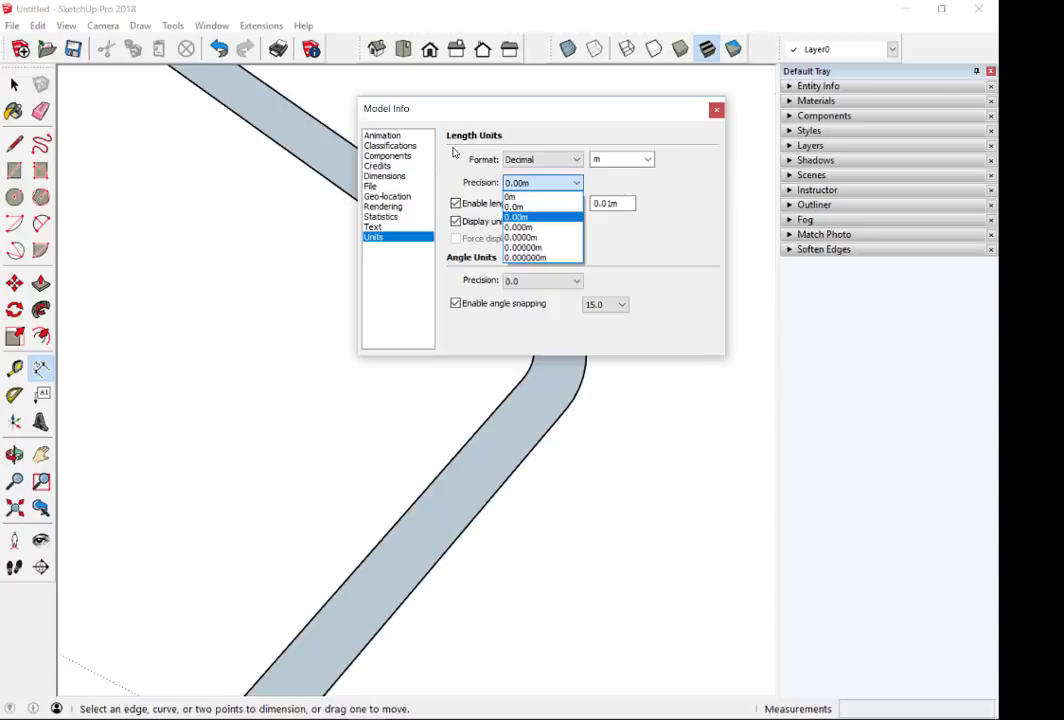
{"action": "left_click", "coordinate": [596, 100]}
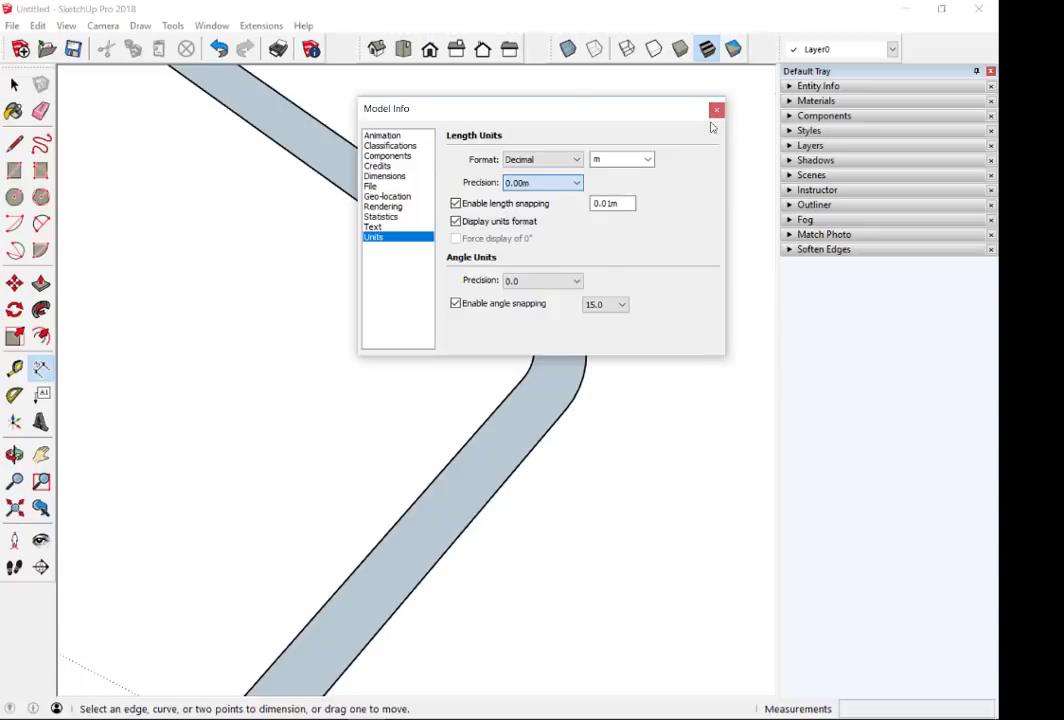
{"action": "left_click", "coordinate": [716, 109]}
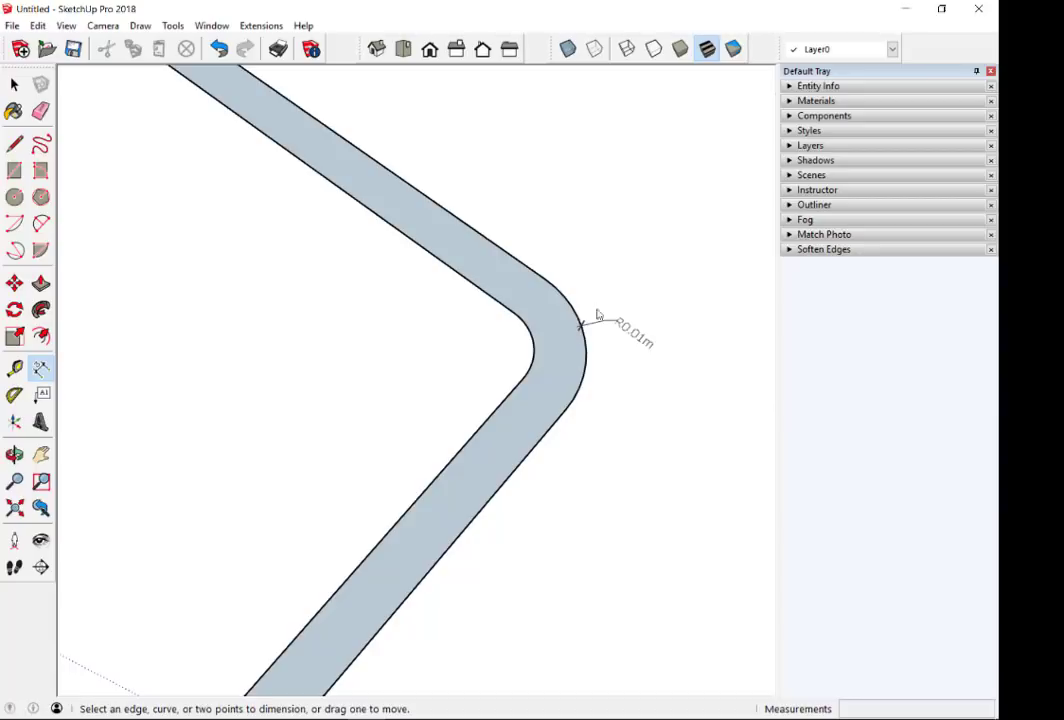
- Erase the corner radius dimension from the rounded-square ring
{"action": "scroll", "coordinate": [583, 403], "scroll_direction": "down", "scroll_amount": 2}
{"action": "scroll", "coordinate": [570, 368], "scroll_direction": "down", "scroll_amount": 2}
{"action": "scroll", "coordinate": [570, 370], "scroll_direction": "down", "scroll_amount": 3}
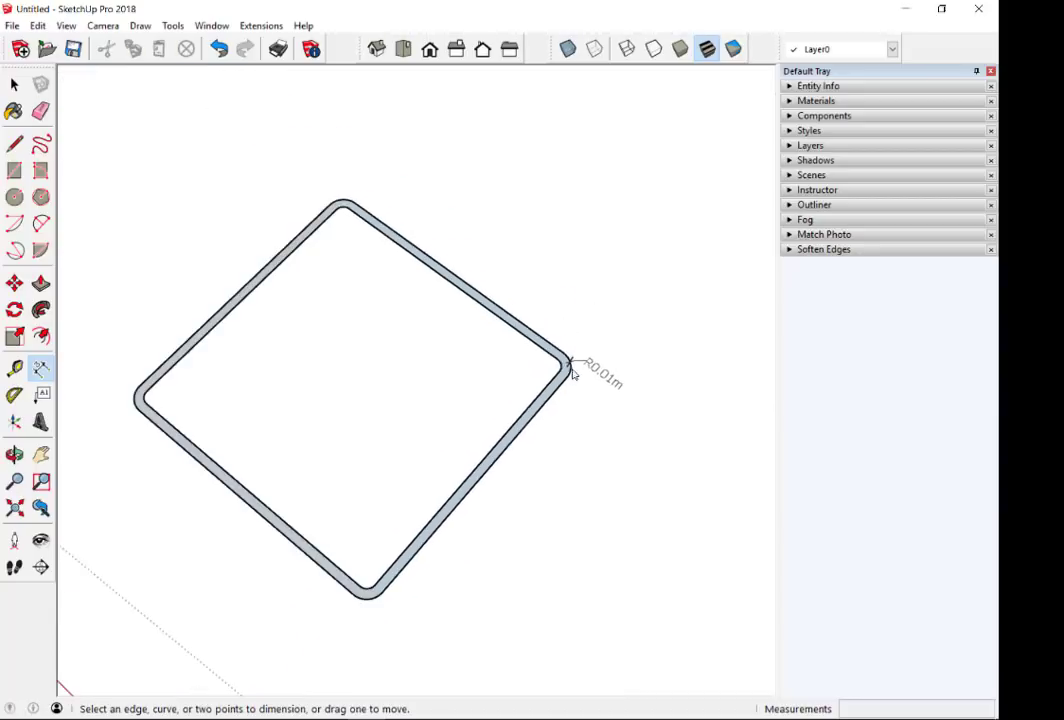
{"action": "scroll", "coordinate": [572, 373], "scroll_direction": "down", "scroll_amount": 2}
{"action": "scroll", "coordinate": [537, 261], "scroll_direction": "down", "scroll_amount": 2}
{"action": "scroll", "coordinate": [537, 265], "scroll_direction": "down", "scroll_amount": 2}
{"action": "scroll", "coordinate": [537, 268], "scroll_direction": "down", "scroll_amount": 1}
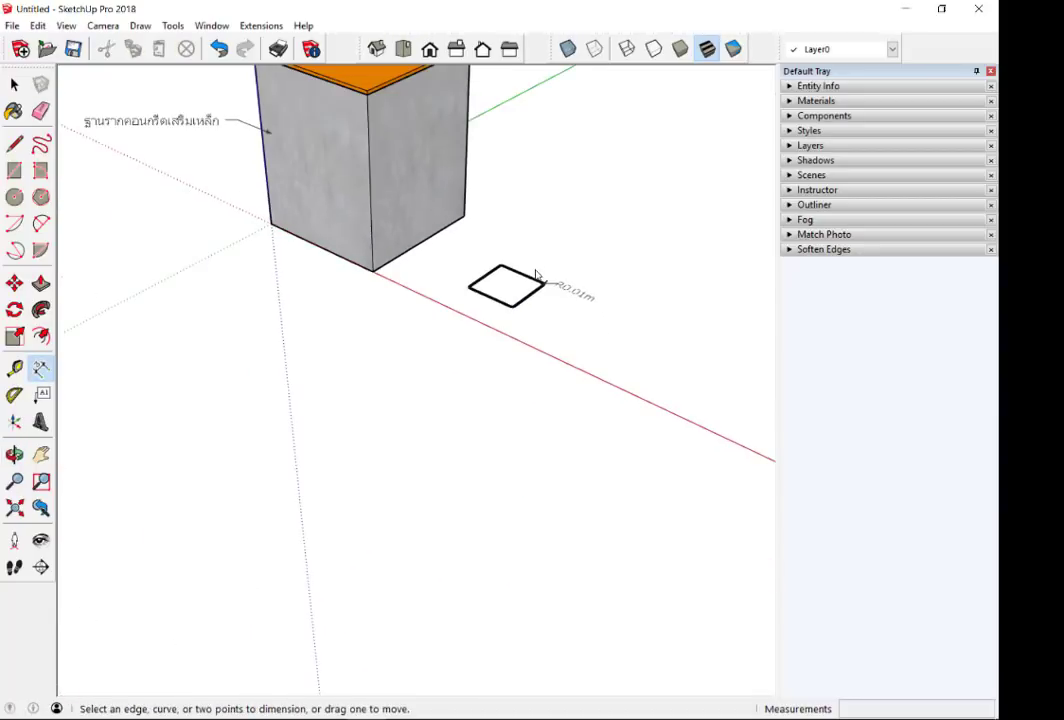
{"action": "scroll", "coordinate": [535, 245], "scroll_direction": "up", "scroll_amount": 1}
{"action": "scroll", "coordinate": [540, 244], "scroll_direction": "up", "scroll_amount": 1}
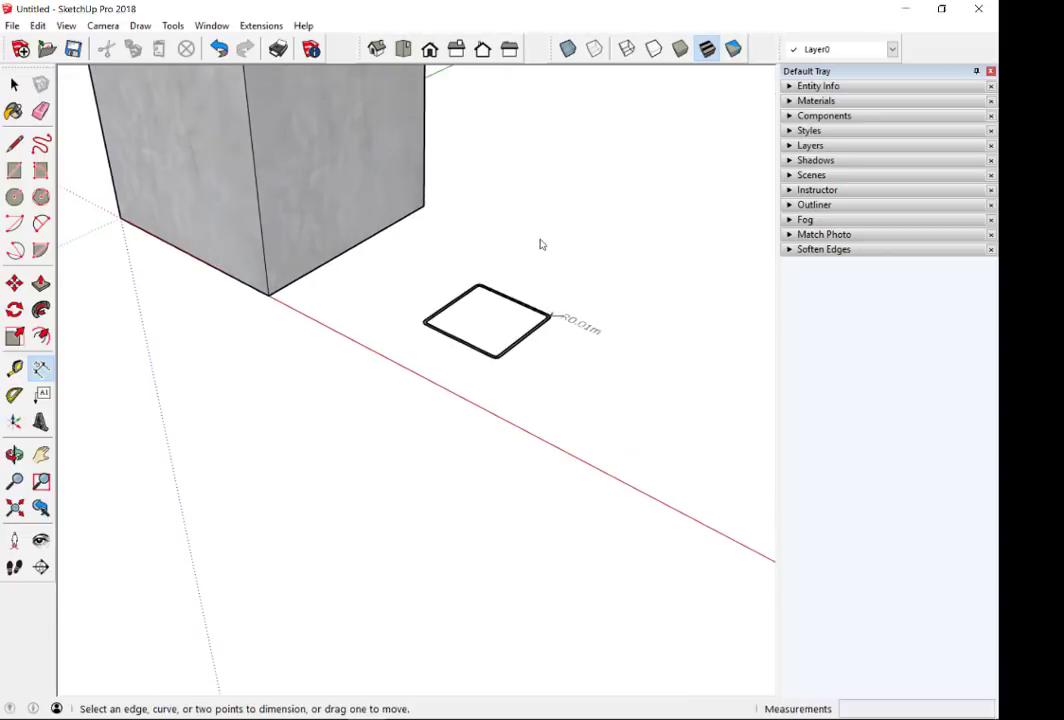
{"action": "key", "text": "e"}
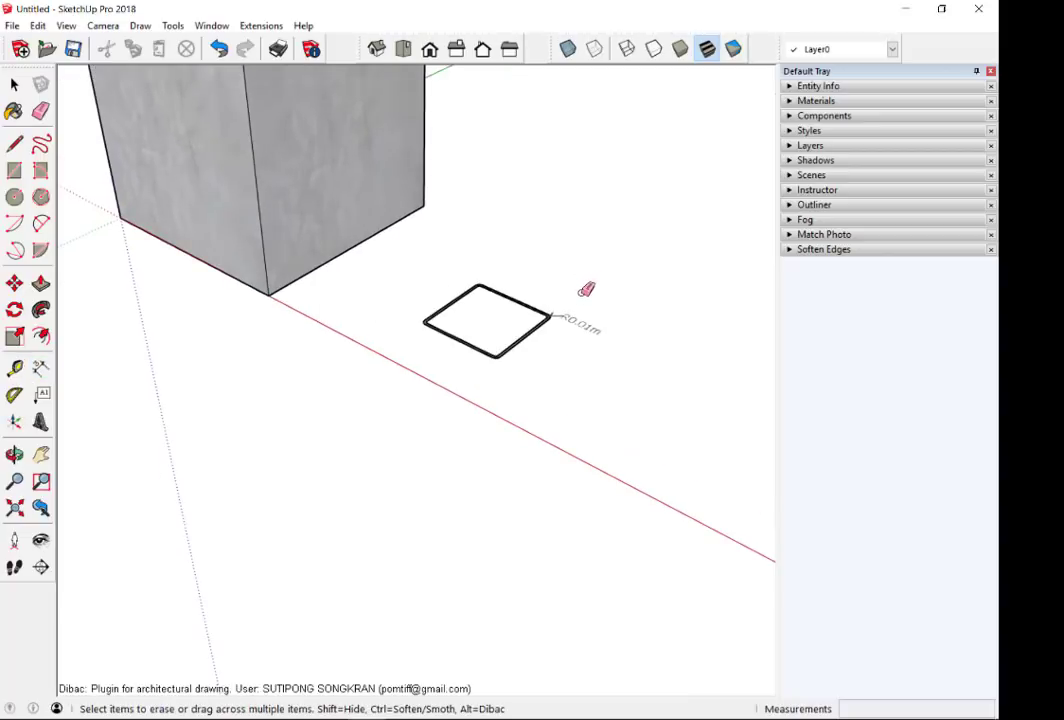
{"action": "left_click", "coordinate": [556, 316]}
- Push/Pull the rounded-square ring upward 1.50 m into a hollow column
{"action": "scroll", "coordinate": [540, 313], "scroll_direction": "up", "scroll_amount": 1}
{"action": "scroll", "coordinate": [540, 313], "scroll_direction": "up", "scroll_amount": 2}
{"action": "scroll", "coordinate": [560, 318], "scroll_direction": "up", "scroll_amount": 1}
{"action": "key", "text": "p"}
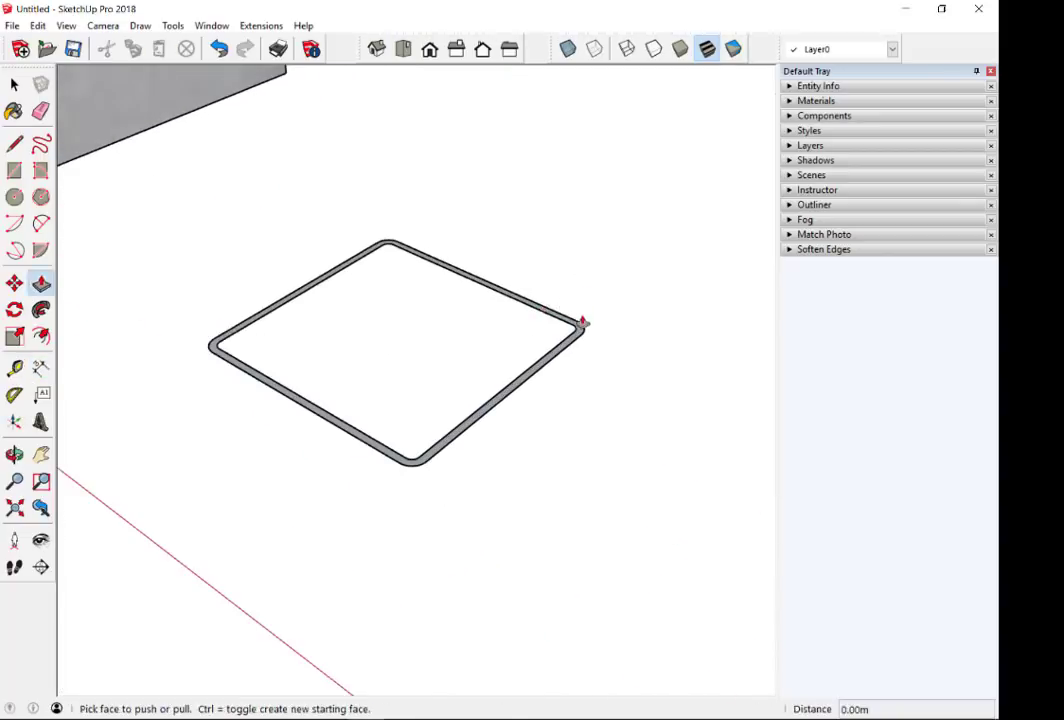
{"action": "left_click", "coordinate": [579, 335]}
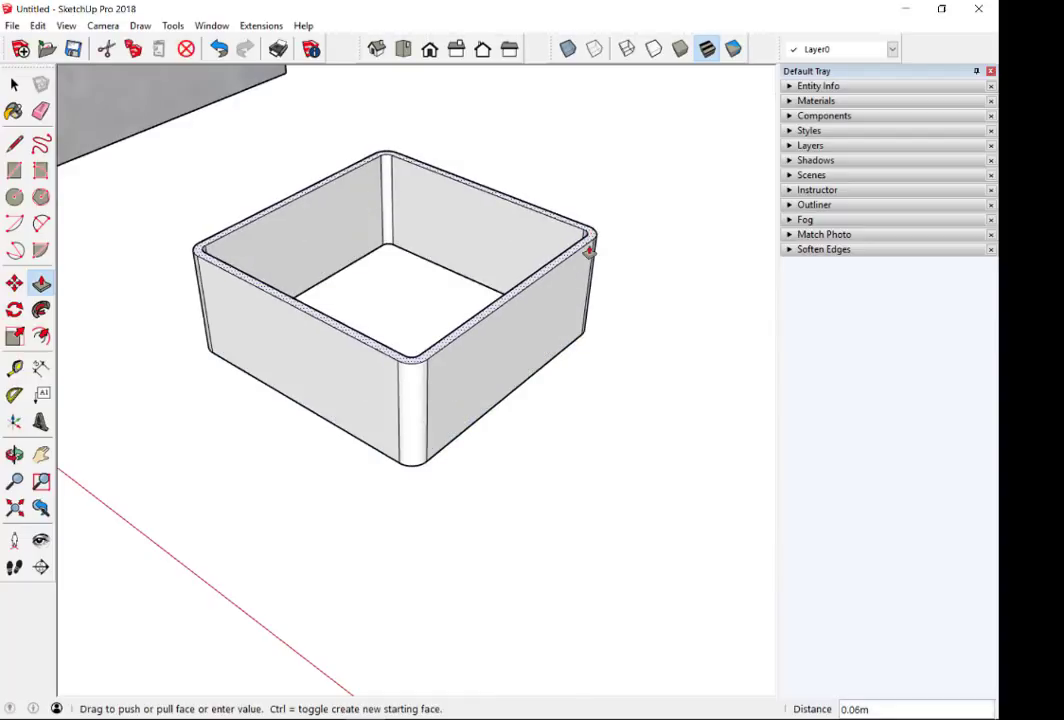
{"action": "type", "text": "1.5M"}
{"action": "key", "text": "Return"}
{"action": "key", "text": "space"}
{"action": "scroll", "coordinate": [503, 442], "scroll_direction": "down", "scroll_amount": 2}
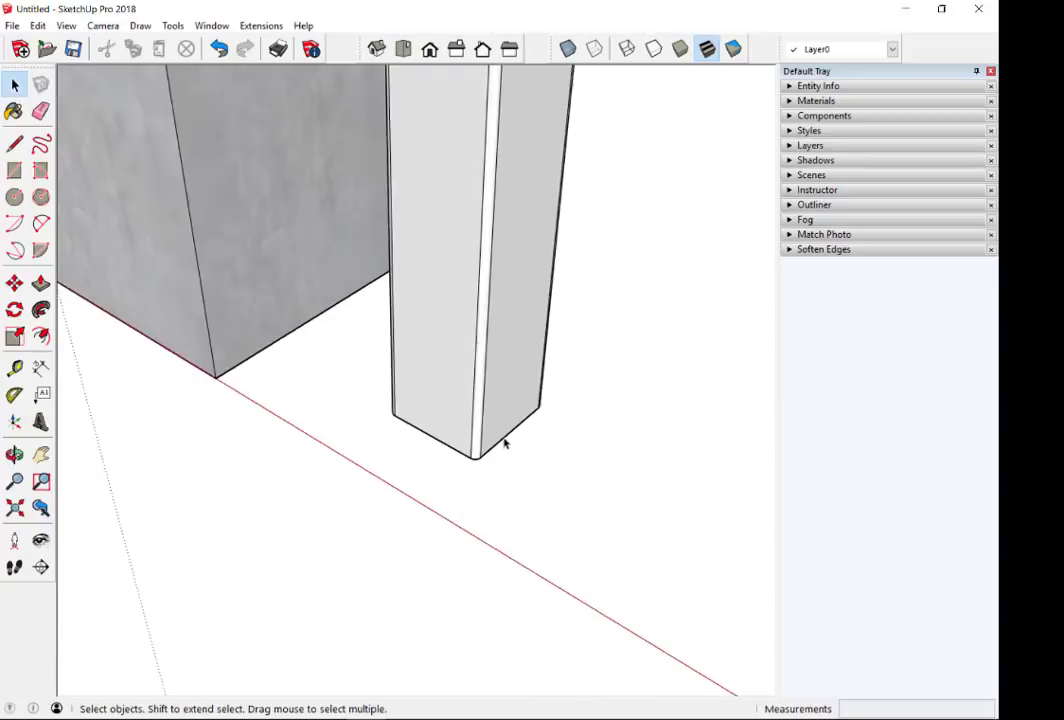
{"action": "scroll", "coordinate": [503, 442], "scroll_direction": "down", "scroll_amount": 3}
{"action": "scroll", "coordinate": [503, 442], "scroll_direction": "down", "scroll_amount": 3}
{"action": "mouse_move", "coordinate": [503, 442]}
{"action": "middle_mouse_down"}
{"action": "mouse_move", "coordinate": [623, 343]}
{"action": "mouse_move", "coordinate": [565, 233]}
{"action": "mouse_move", "coordinate": [332, 176]}
{"action": "middle_mouse_up"}
- Check the unit settings in Window > Model Info, then close it
{"action": "left_click", "coordinate": [211, 25]}
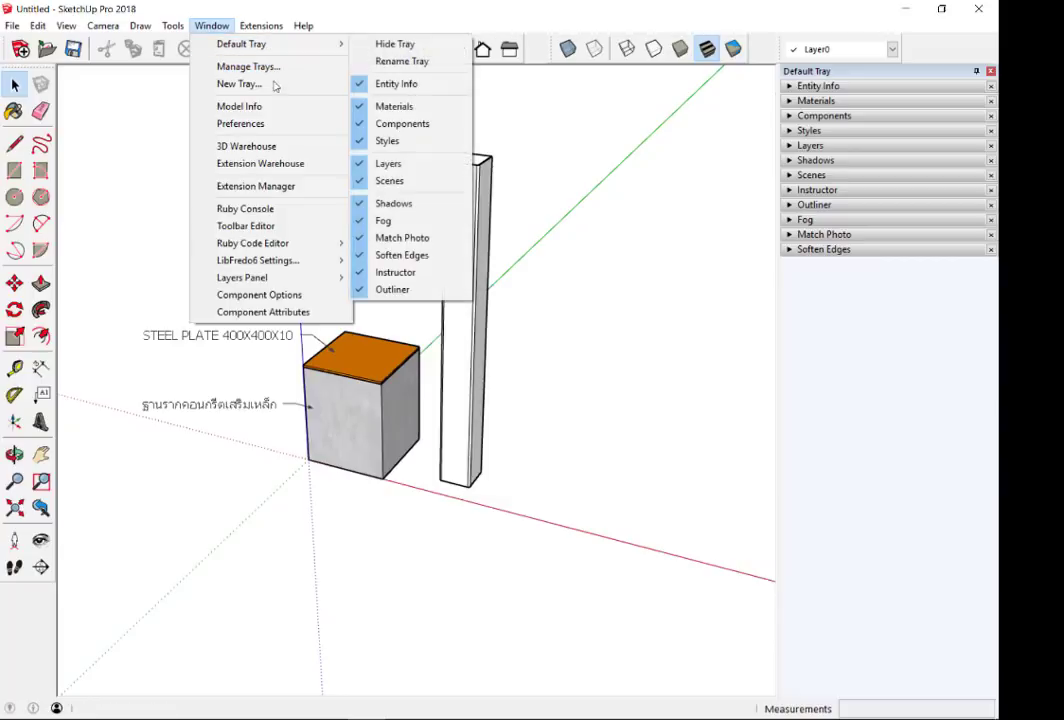
{"action": "left_click", "coordinate": [240, 106]}
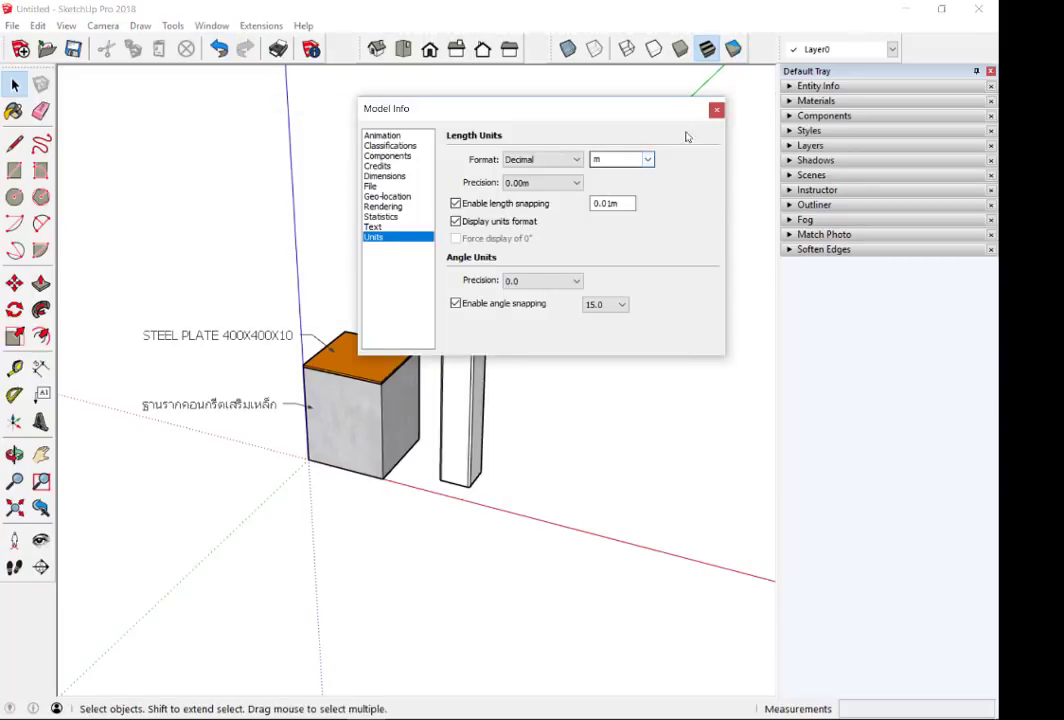
{"action": "key", "text": "Escape"}
{"action": "scroll", "coordinate": [480, 207], "scroll_direction": "up", "scroll_amount": 3}
{"action": "scroll", "coordinate": [480, 207], "scroll_direction": "down", "scroll_amount": 2}
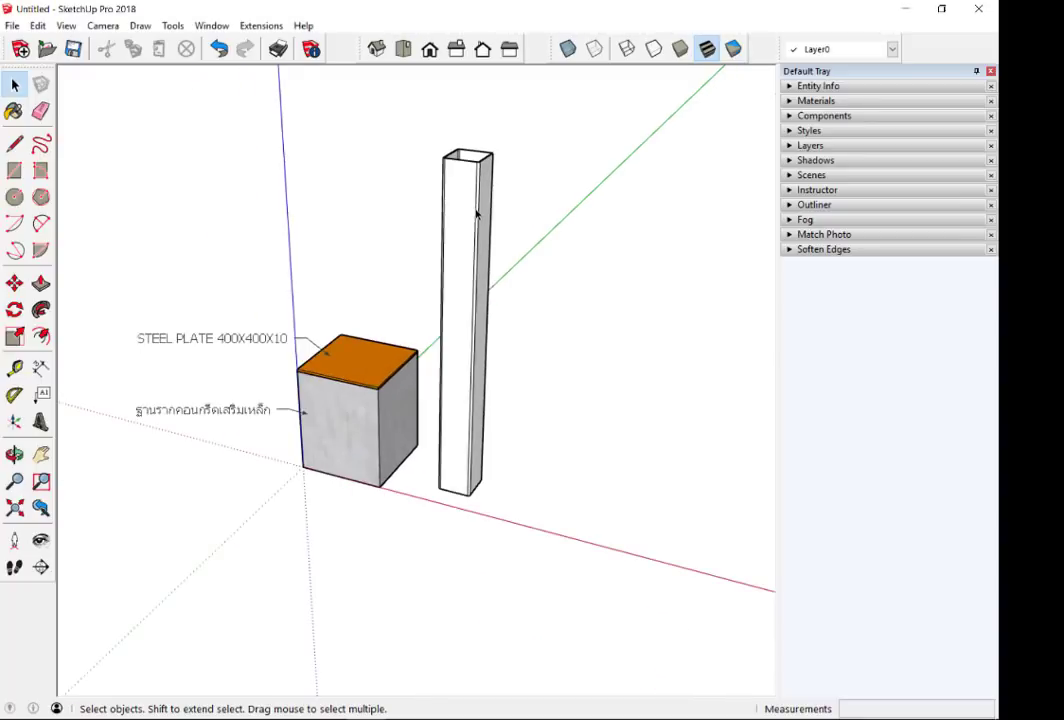
{"action": "scroll", "coordinate": [470, 230], "scroll_direction": "down", "scroll_amount": 1}
- Select the whole hollow column and create a component named 'เหล็กกล่อง 150x150x4.5 มม.'
{"action": "double_click", "coordinate": [468, 235]}
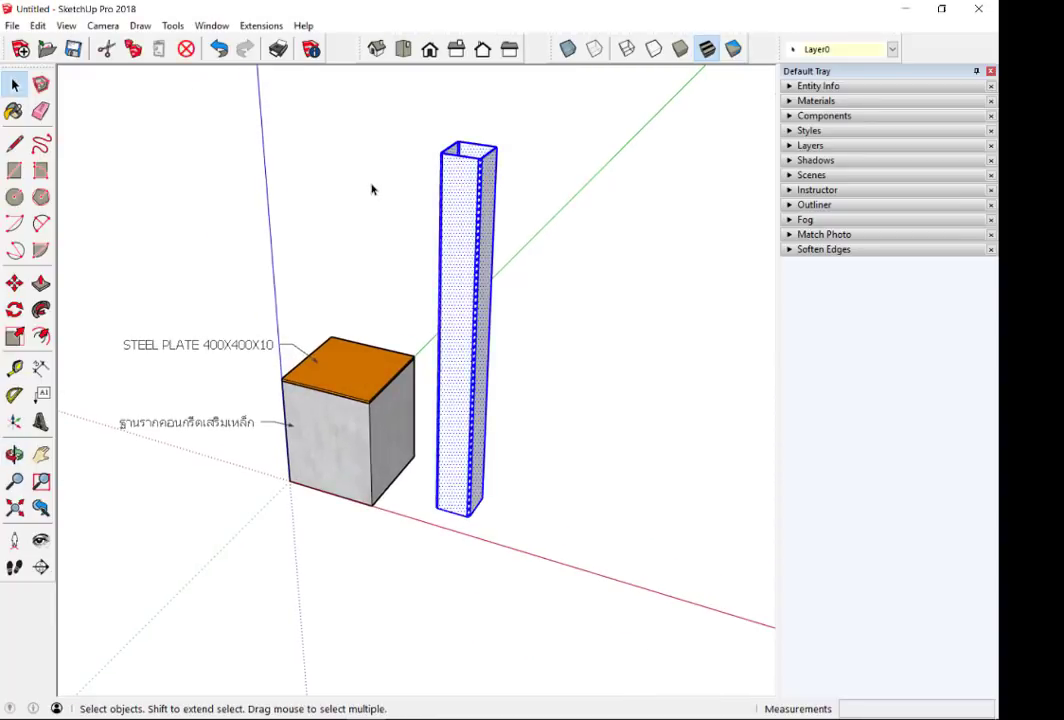
{"action": "right_click", "coordinate": [466, 182]}
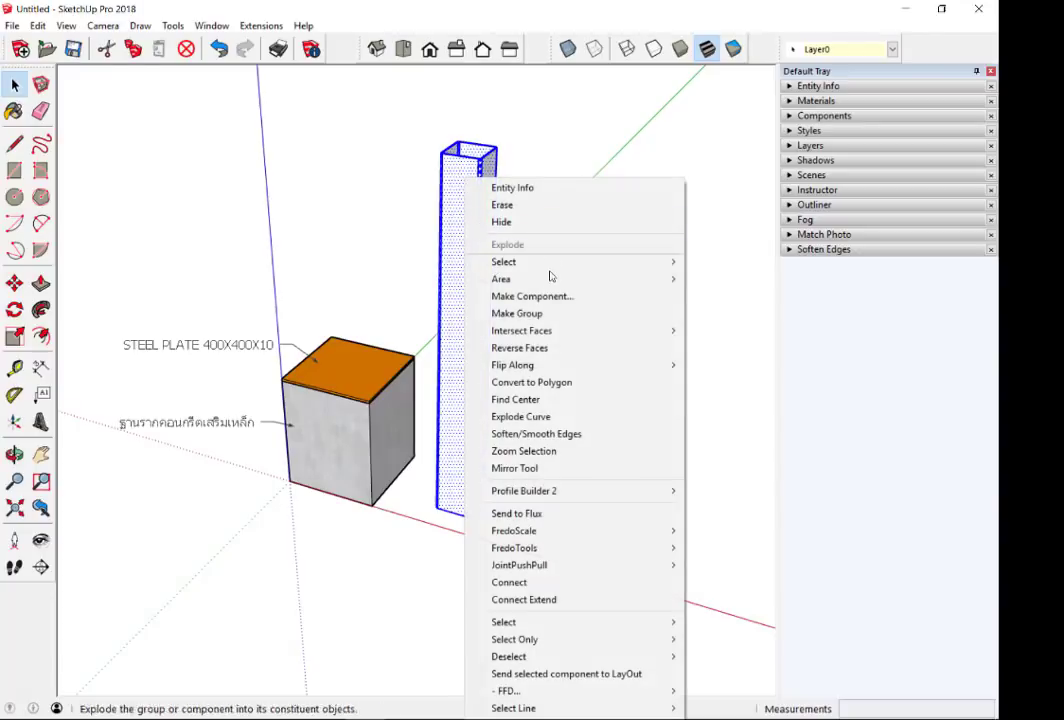
{"action": "left_click", "coordinate": [520, 295]}
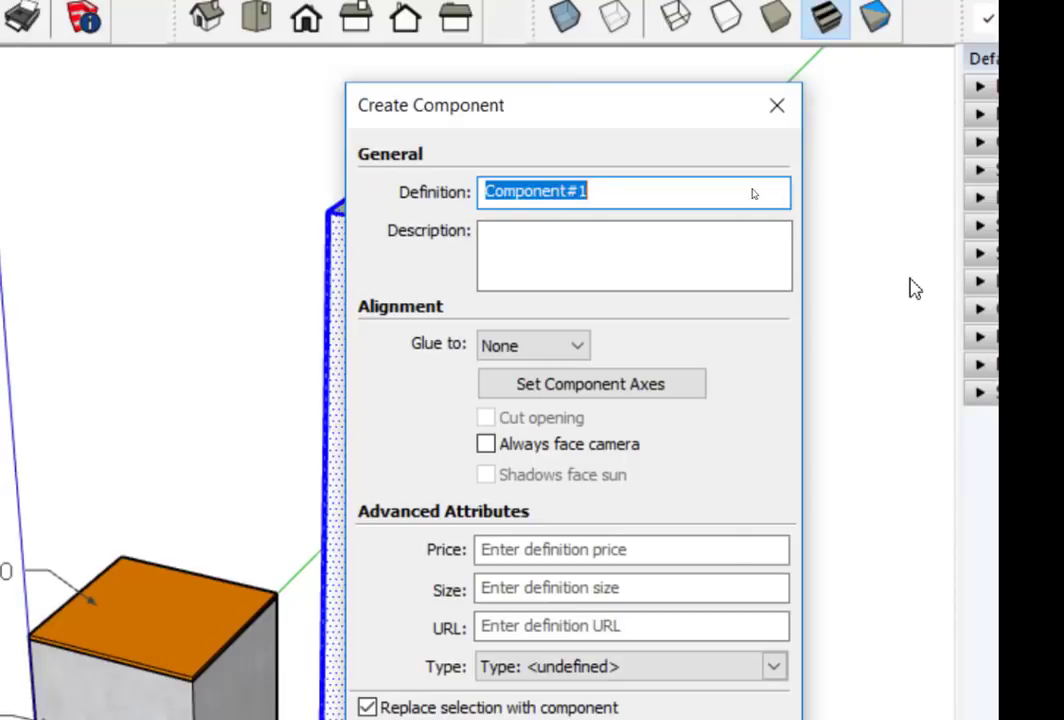
{"action": "type", "text": "G"}
{"action": "key", "text": "BackSpace"}
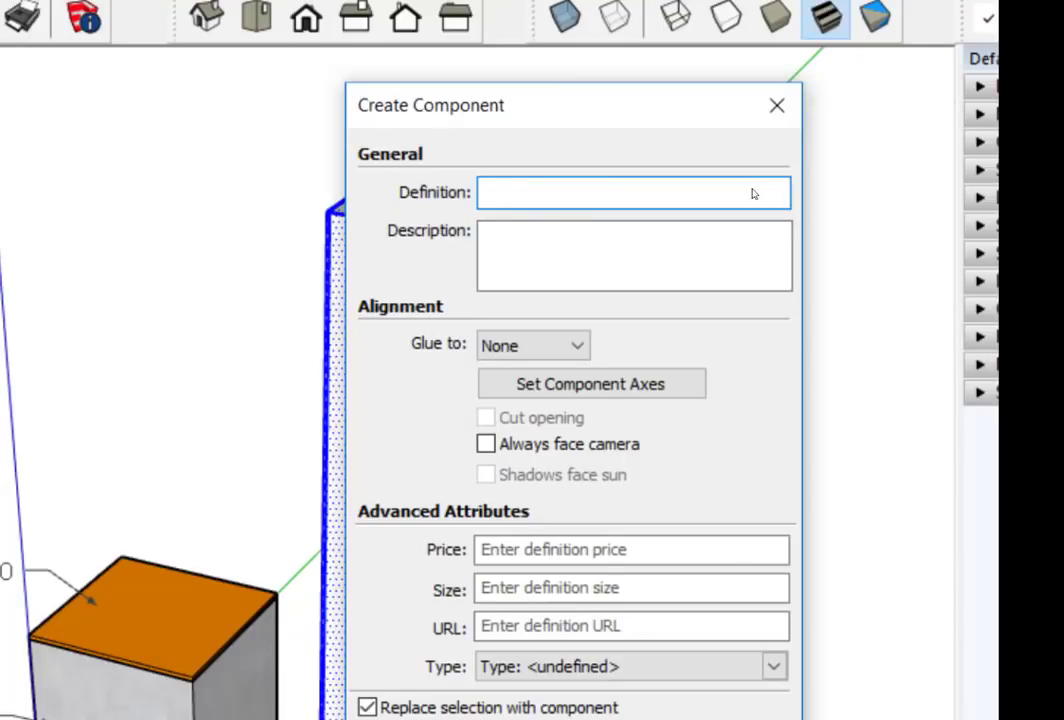
{"action": "type", "text": "g"}
{"action": "key", "text": "BackSpace"}
{"action": "type", "text": "เ"}
{"action": "type", "text": "หล็กกล่อง "}
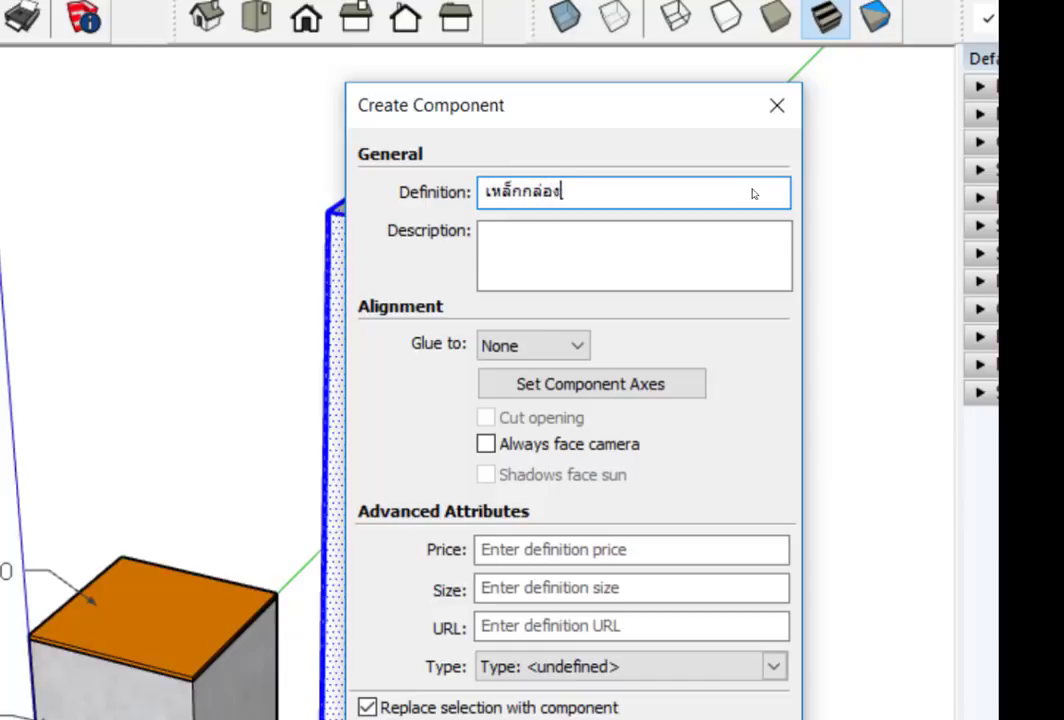
{"action": "type", "text": "150"}
{"action": "type", "text": "x150"}
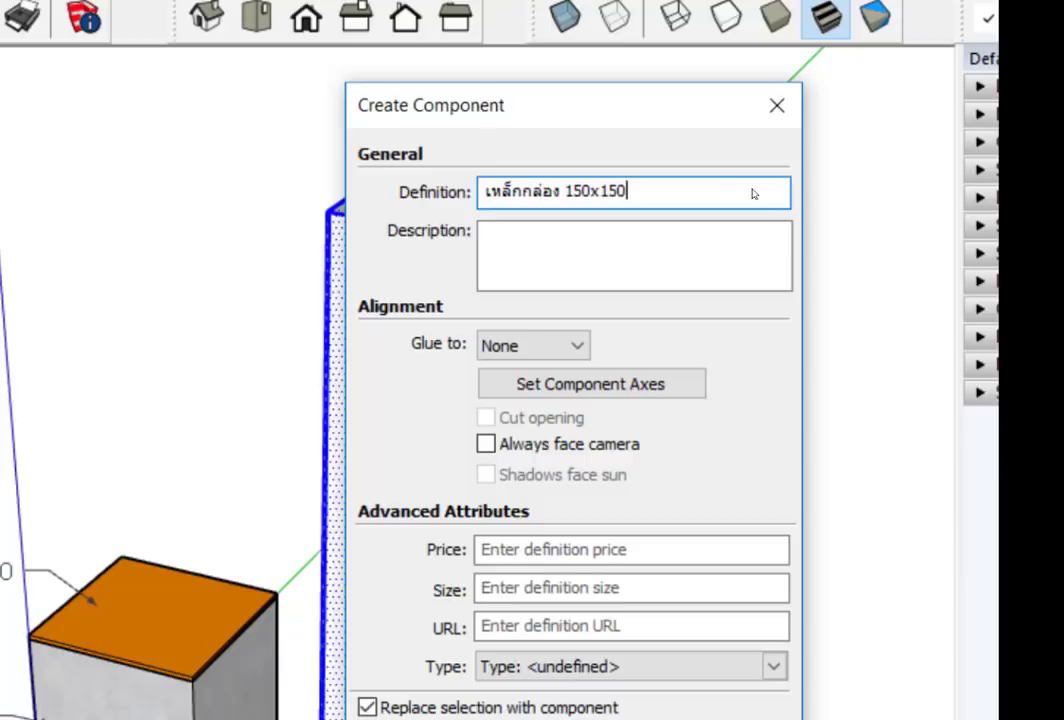
{"action": "type", "text": "x4.5"}
{"action": "type", "text": " มม"}
{"action": "type", "text": "."}
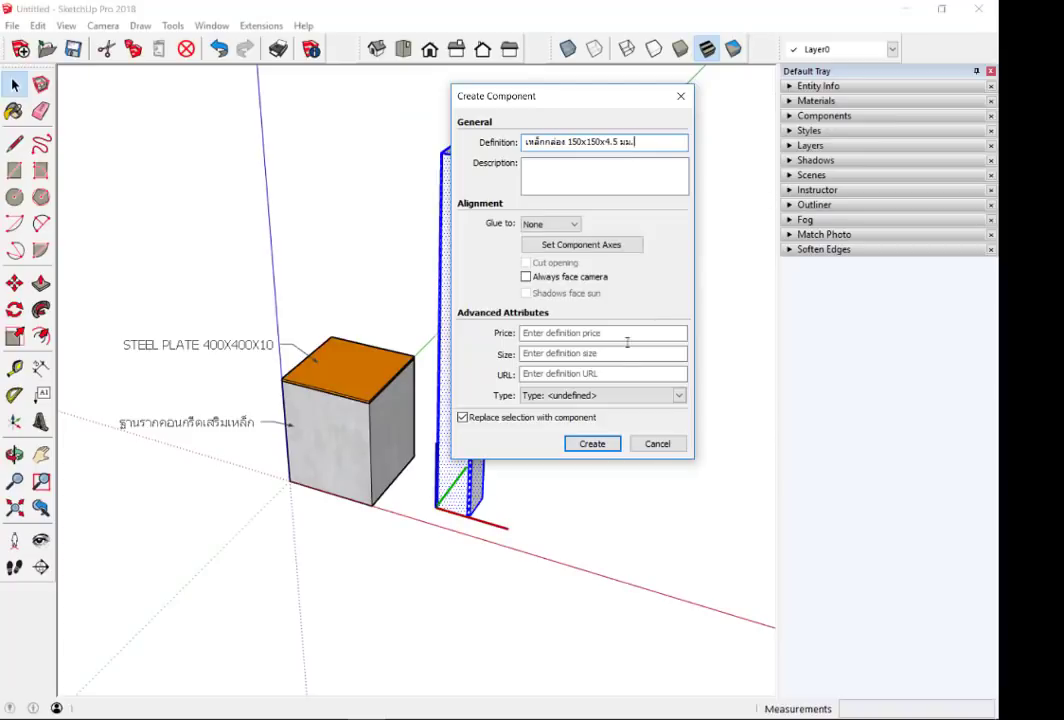
{"action": "left_click", "coordinate": [592, 443]}
{"action": "left_click", "coordinate": [612, 447]}
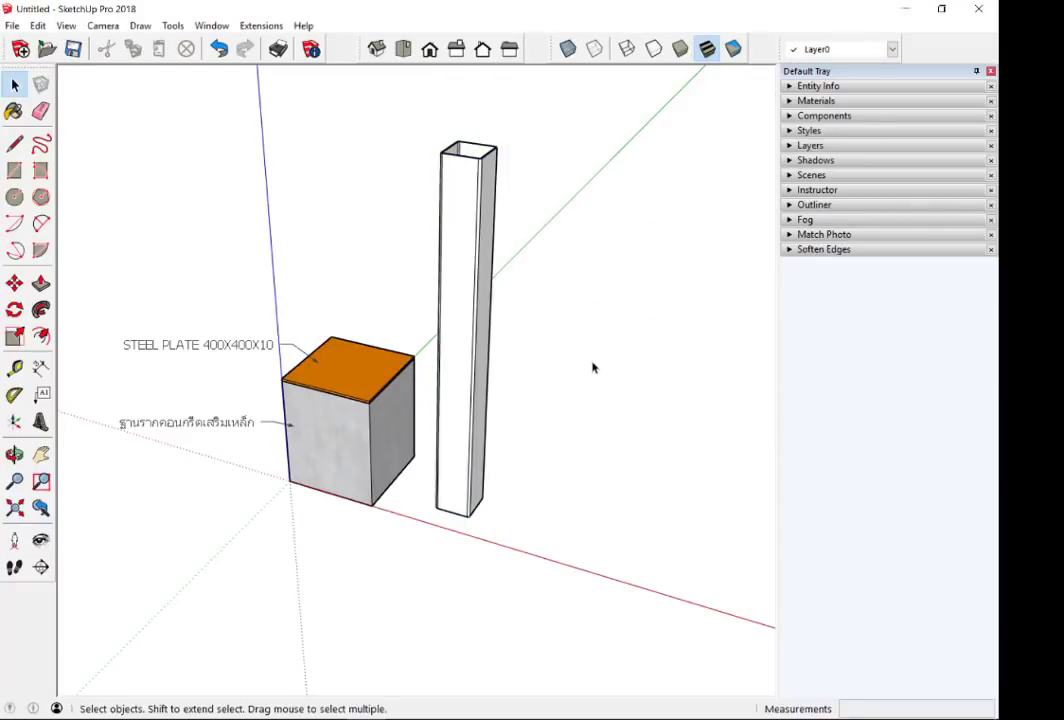
- Apply the 0039_DarkOrange material to the hollow tube column with the Paint Bucket
{"action": "key", "text": "b"}
{"action": "left_click", "coordinate": [470, 366]}
{"action": "key", "text": "space"}
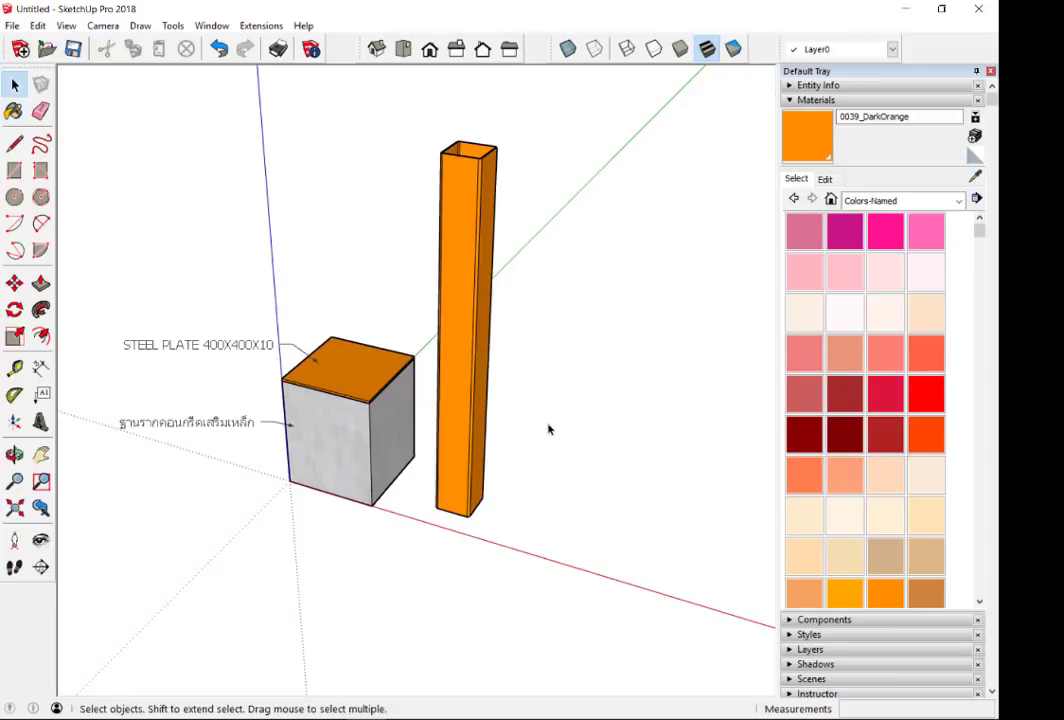
{"action": "scroll", "coordinate": [437, 475], "scroll_direction": "up", "scroll_amount": 1}
{"action": "scroll", "coordinate": [437, 475], "scroll_direction": "up", "scroll_amount": 3}
{"action": "mouse_move", "coordinate": [496, 549]}
{"action": "middle_mouse_down"}
{"action": "mouse_move", "coordinate": [418, 399]}
{"action": "mouse_move", "coordinate": [466, 538]}
{"action": "mouse_move", "coordinate": [511, 528]}
{"action": "middle_mouse_up"}
{"action": "scroll", "coordinate": [418, 399], "scroll_direction": "down", "scroll_amount": 4}
{"action": "scroll", "coordinate": [485, 520], "scroll_direction": "up", "scroll_amount": 3}
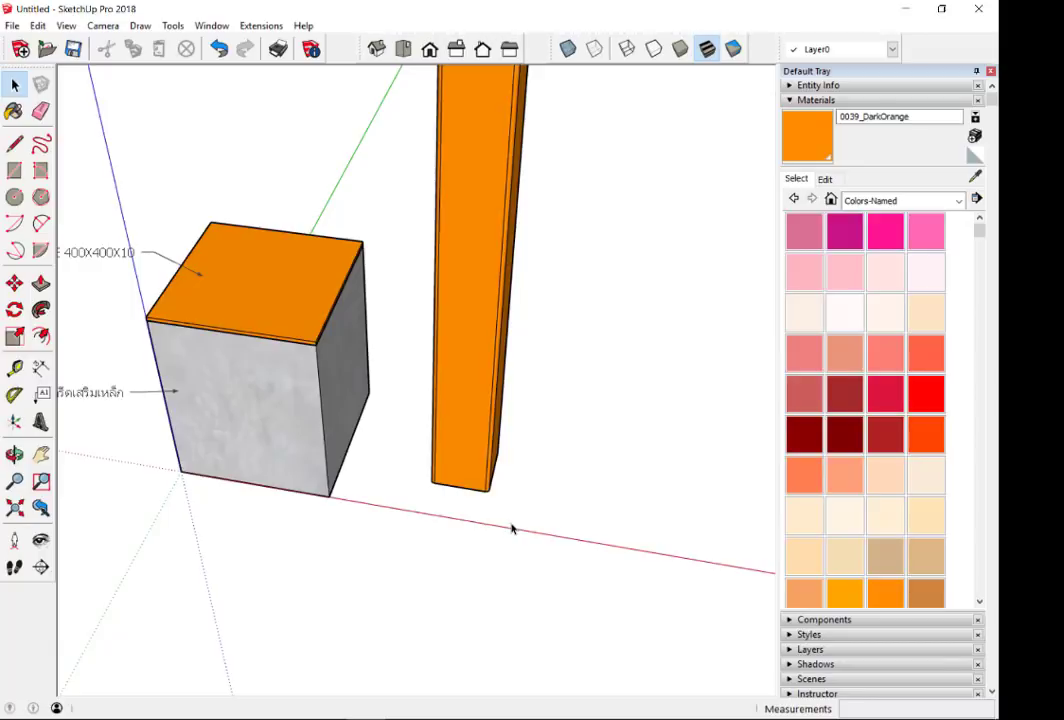
{"action": "scroll", "coordinate": [500, 560], "scroll_direction": "down", "scroll_amount": 2}
{"action": "middle_click_drag", "start_coordinate": [487, 594], "coordinate": [292, 428]}
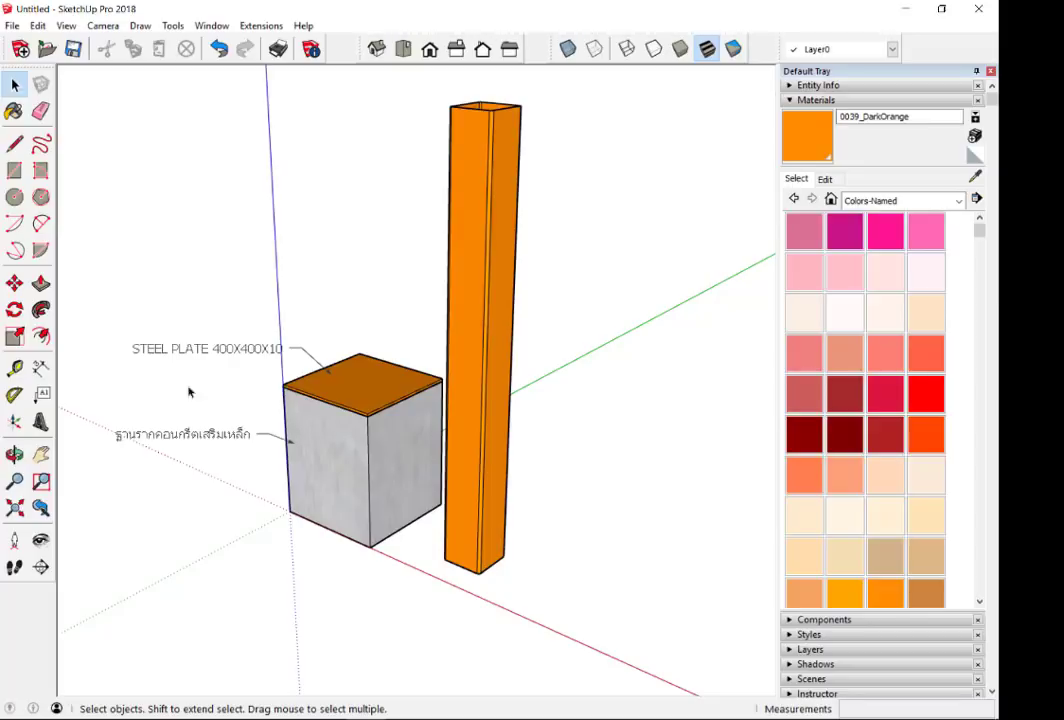
- Erase the footing's two text labels
{"action": "mouse_move", "coordinate": [293, 434]}
{"action": "middle_mouse_down"}
{"action": "mouse_move", "coordinate": [285, 468]}
{"action": "mouse_move", "coordinate": [399, 513]}
{"action": "middle_mouse_up"}
{"action": "scroll", "coordinate": [398, 516], "scroll_direction": "up", "scroll_amount": 2}
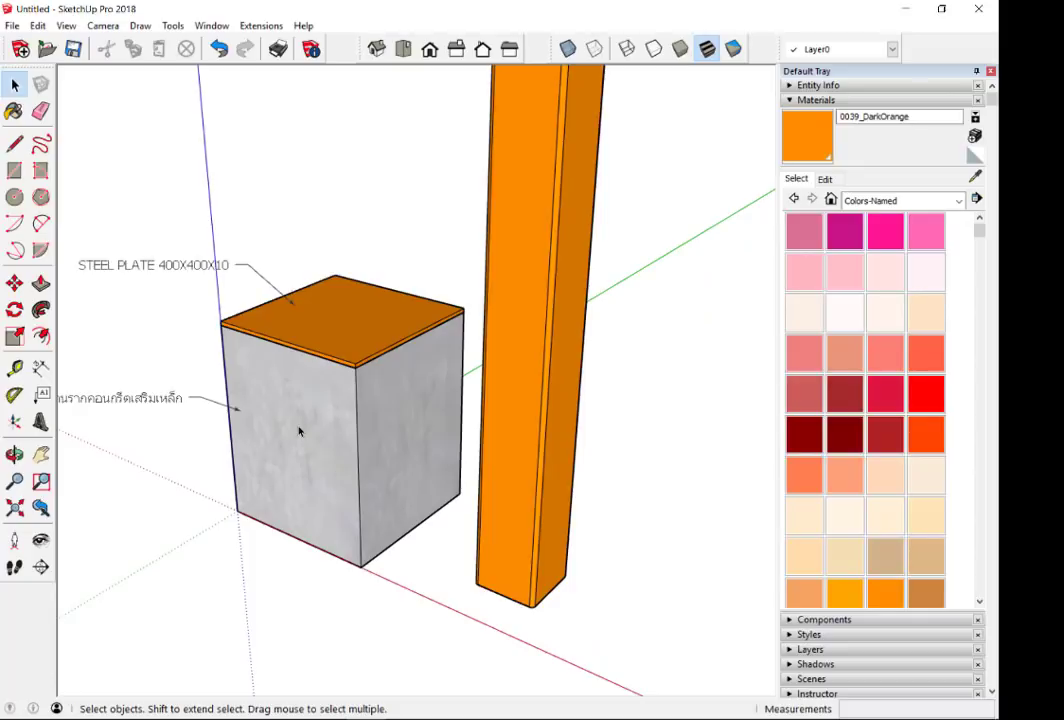
{"action": "key", "text": "e"}
{"action": "left_click_drag", "start_coordinate": [154, 404], "coordinate": [187, 234]}
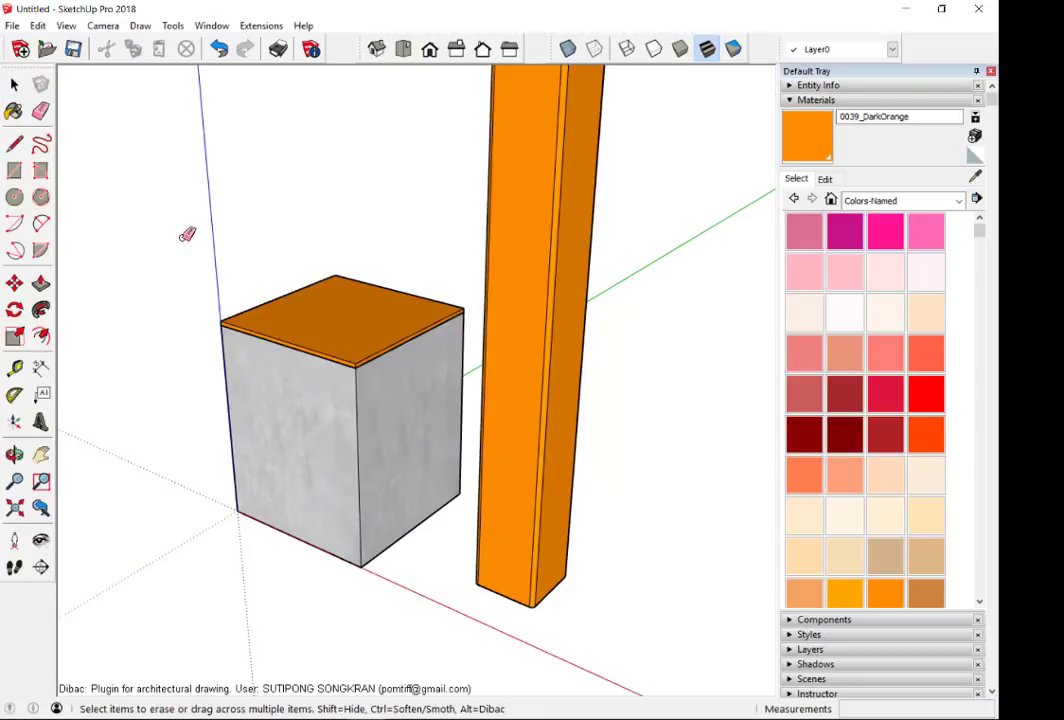
{"action": "key", "text": "space"}
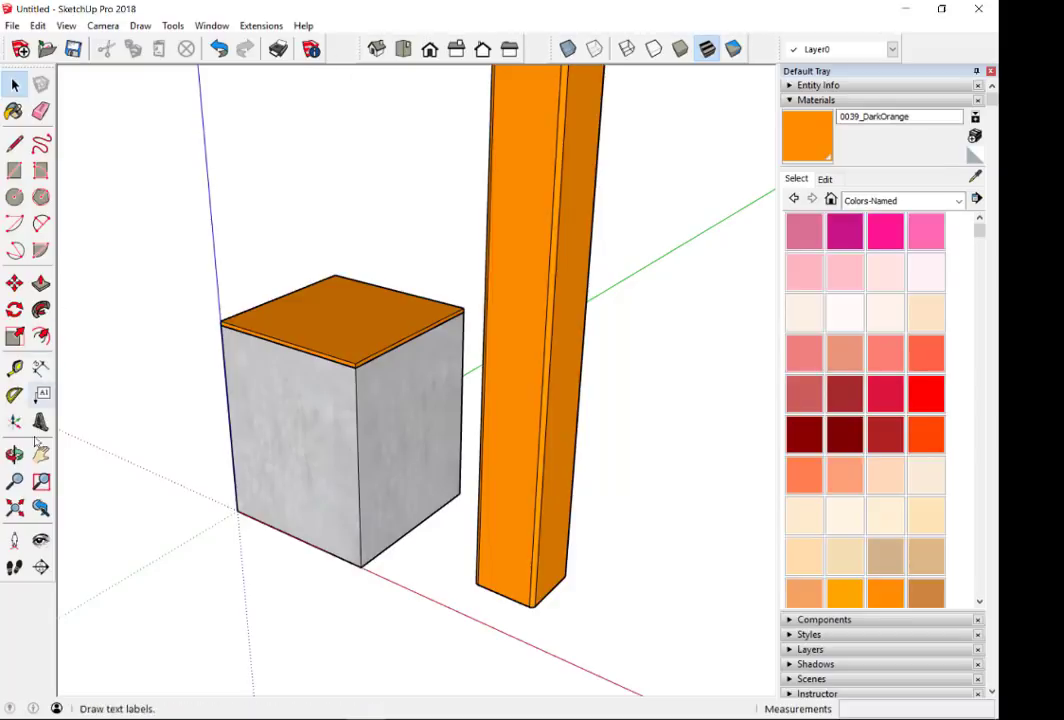
- Move the column by its bottom edge onto the steel plate
{"action": "left_click", "coordinate": [20, 287]}
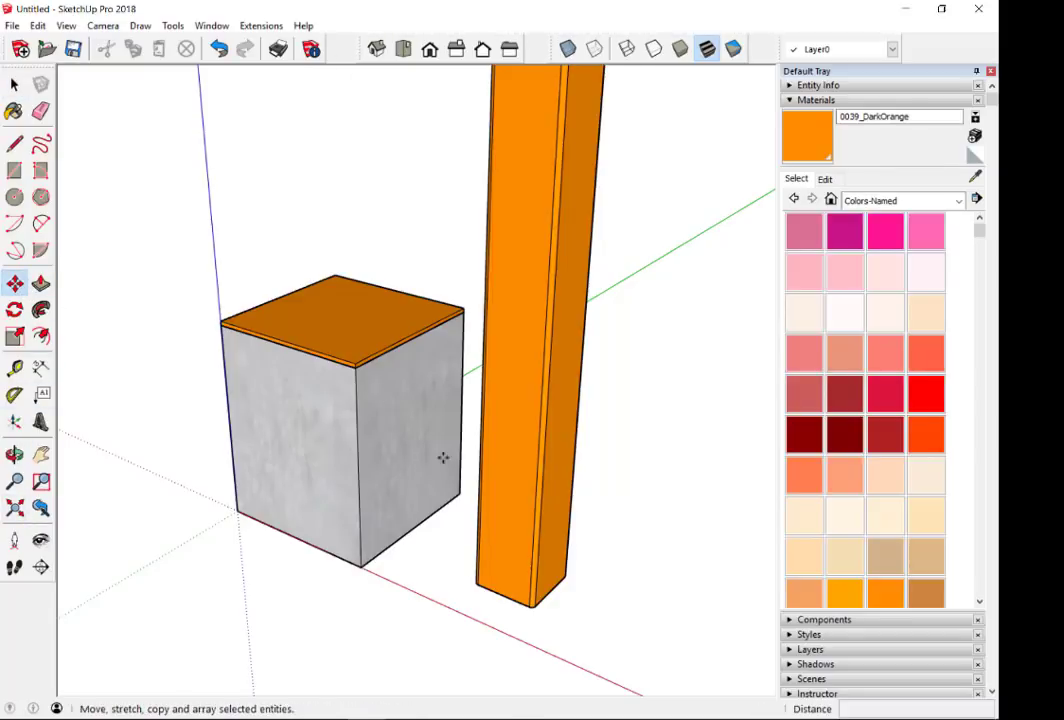
{"action": "scroll", "coordinate": [480, 599], "scroll_direction": "up", "scroll_amount": 2}
{"action": "scroll", "coordinate": [506, 608], "scroll_direction": "up", "scroll_amount": 2}
{"action": "scroll", "coordinate": [543, 584], "scroll_direction": "up", "scroll_amount": 2}
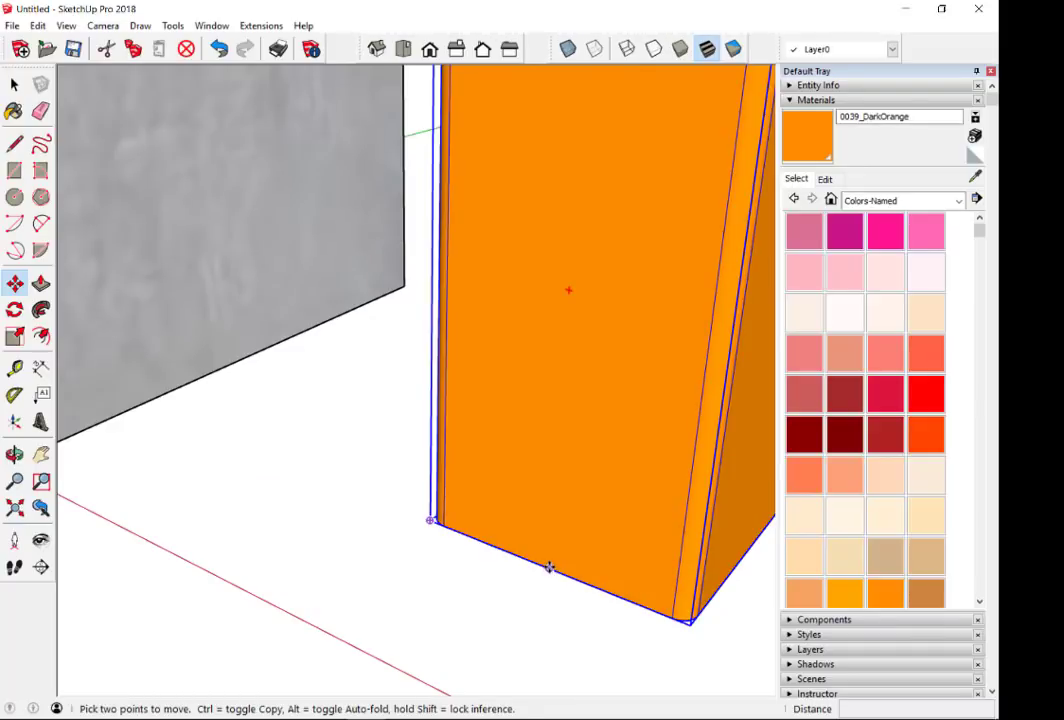
{"action": "left_click", "coordinate": [437, 455]}
{"action": "scroll", "coordinate": [584, 511], "scroll_direction": "down", "scroll_amount": 2}
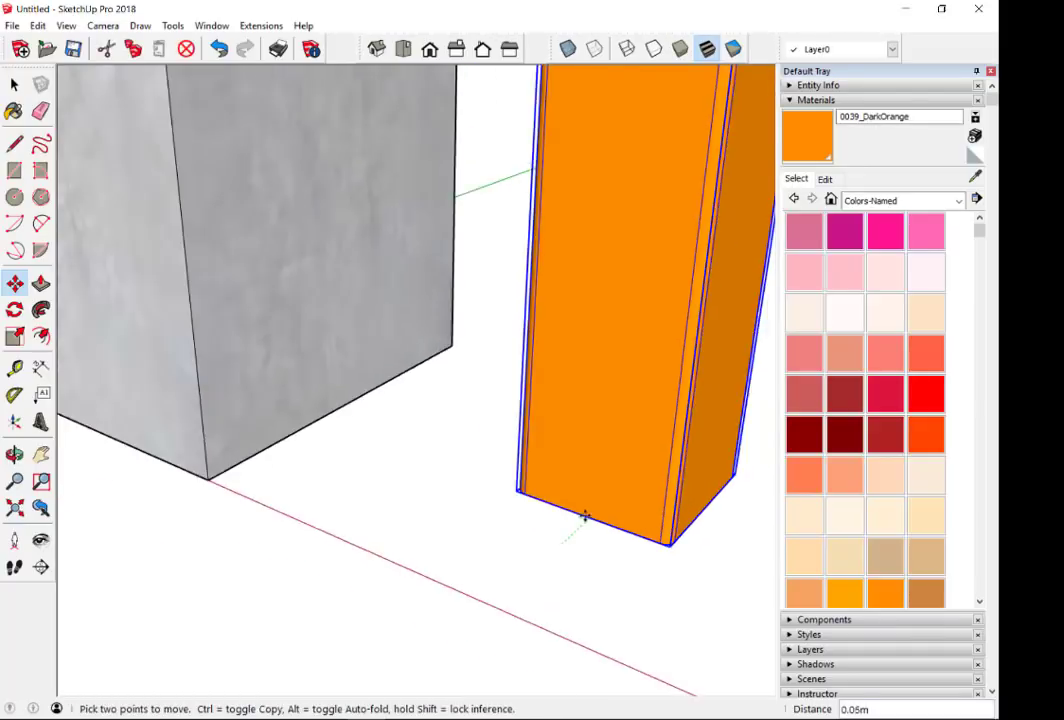
{"action": "scroll", "coordinate": [549, 439], "scroll_direction": "down", "scroll_amount": 3}
{"action": "scroll", "coordinate": [400, 300], "scroll_direction": "up", "scroll_amount": 3}
{"action": "scroll", "coordinate": [322, 238], "scroll_direction": "up", "scroll_amount": 2}
{"action": "scroll", "coordinate": [322, 238], "scroll_direction": "down", "scroll_amount": 2}
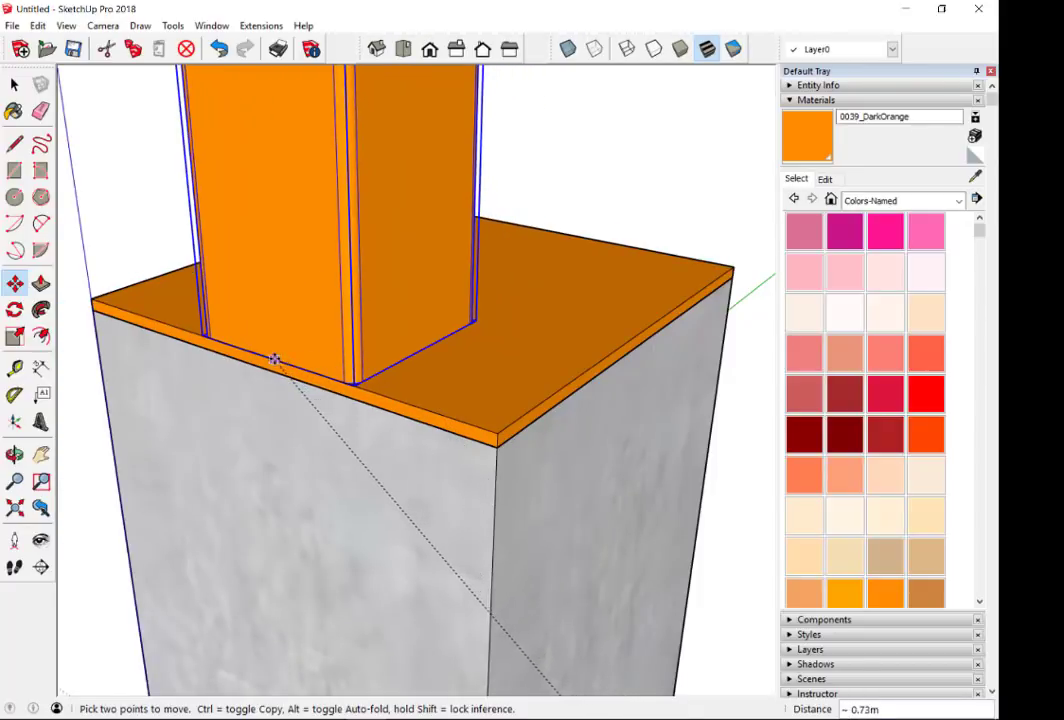
{"action": "left_click", "coordinate": [261, 356]}
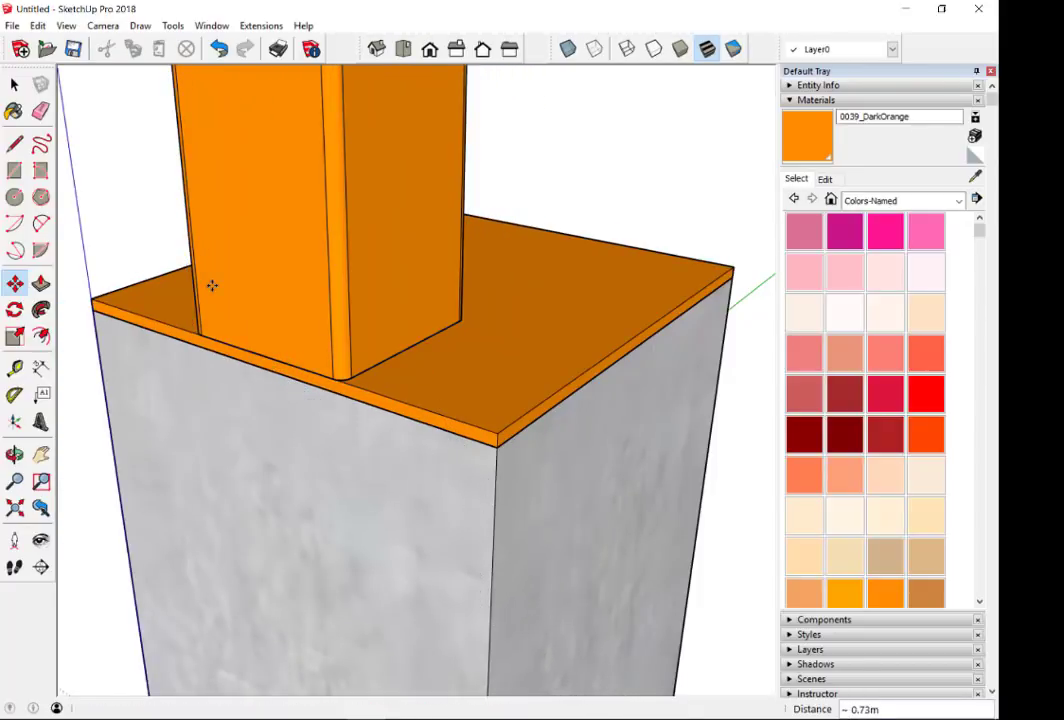
{"action": "mouse_move", "coordinate": [297, 368]}
{"action": "middle_mouse_down"}
{"action": "mouse_move", "coordinate": [408, 411]}
{"action": "mouse_move", "coordinate": [406, 316]}
{"action": "middle_mouse_up"}
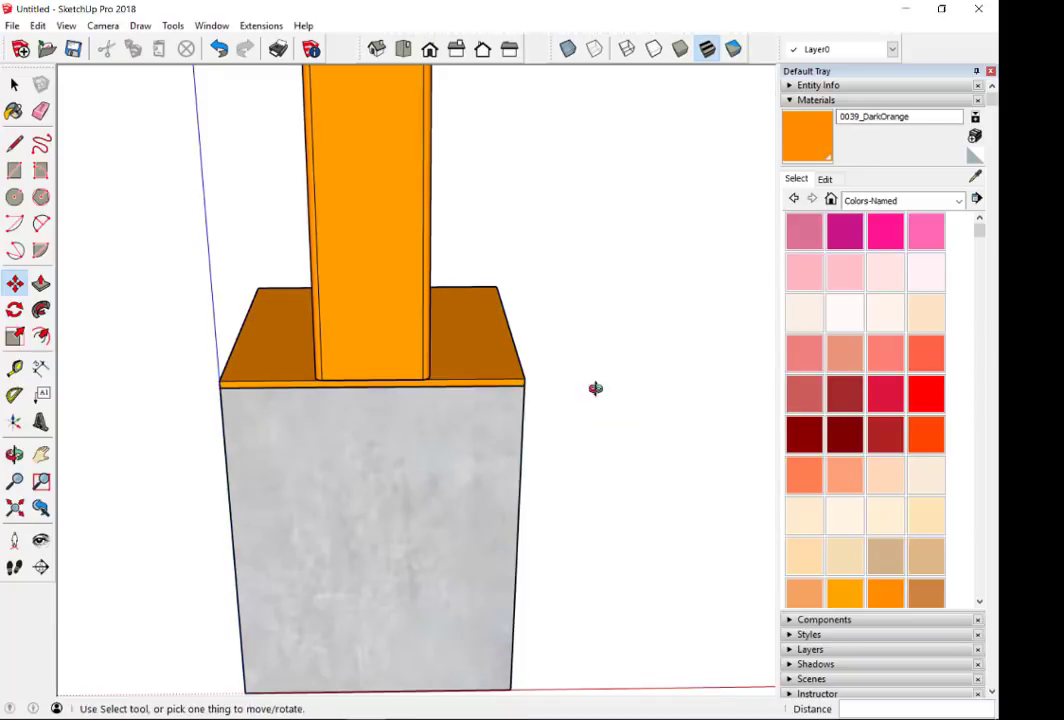
{"action": "mouse_move", "coordinate": [594, 387]}
{"action": "middle_mouse_down"}
{"action": "mouse_move", "coordinate": [515, 435]}
{"action": "mouse_move", "coordinate": [380, 450]}
{"action": "middle_mouse_up"}
- Move the column by its base midpoint closer to the plate centre
{"action": "left_click_drag", "start_coordinate": [126, 403], "coordinate": [427, 477]}
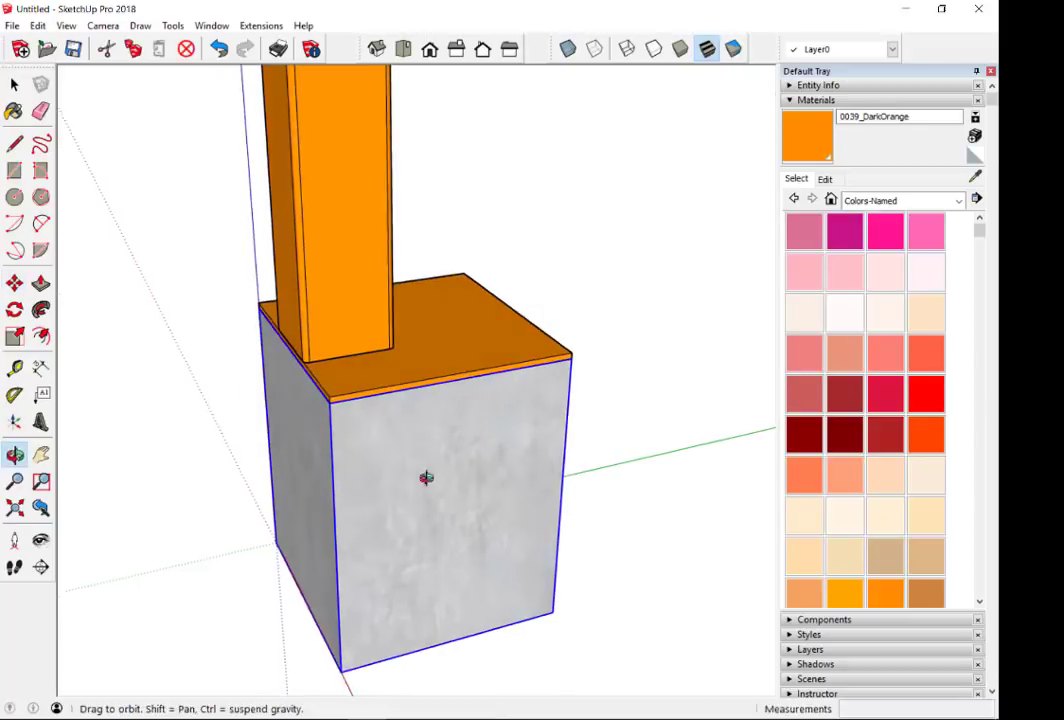
{"action": "key", "text": "m"}
{"action": "scroll", "coordinate": [375, 368], "scroll_direction": "up", "scroll_amount": 3}
{"action": "scroll", "coordinate": [299, 316], "scroll_direction": "up", "scroll_amount": 1}
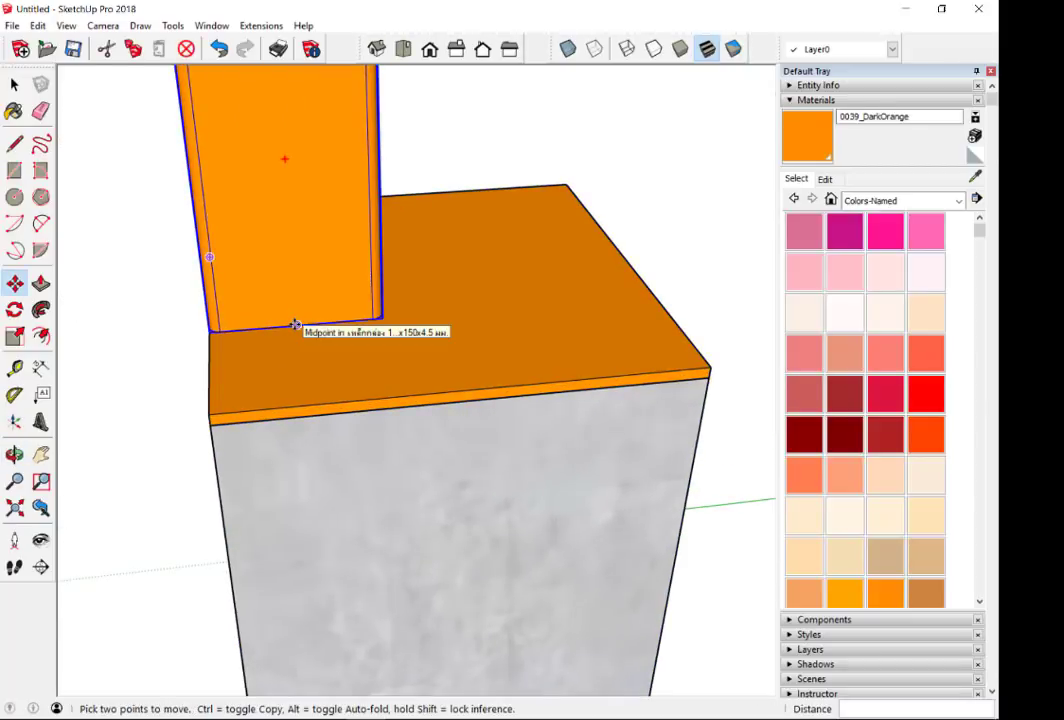
{"action": "left_click", "coordinate": [296, 324]}
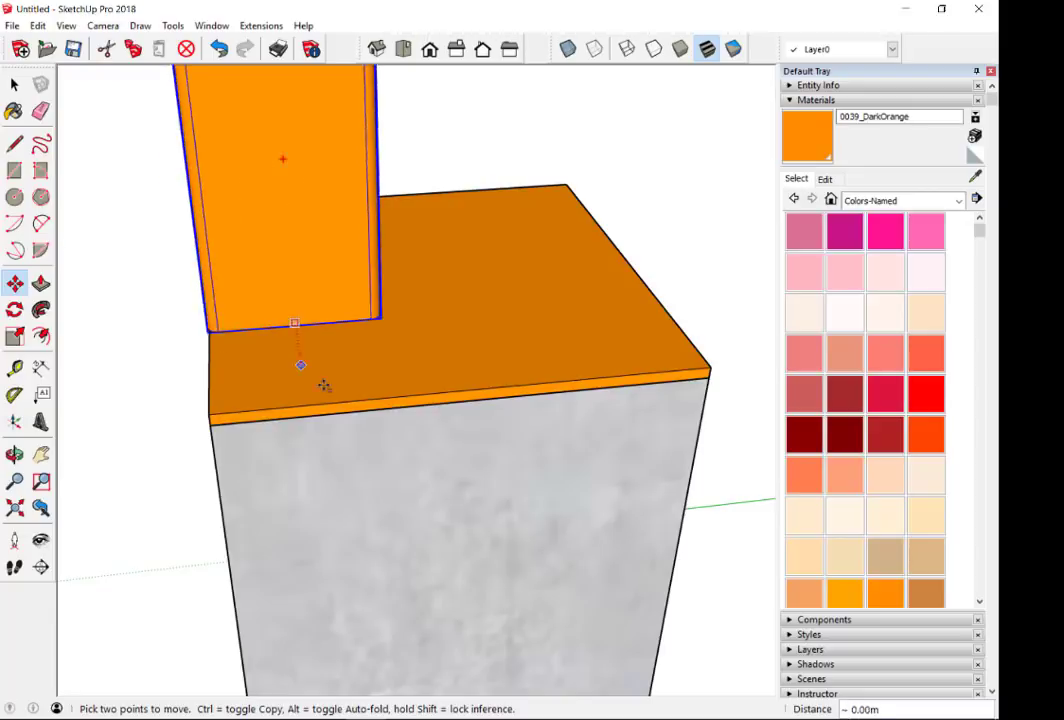
{"action": "left_click", "coordinate": [468, 388]}
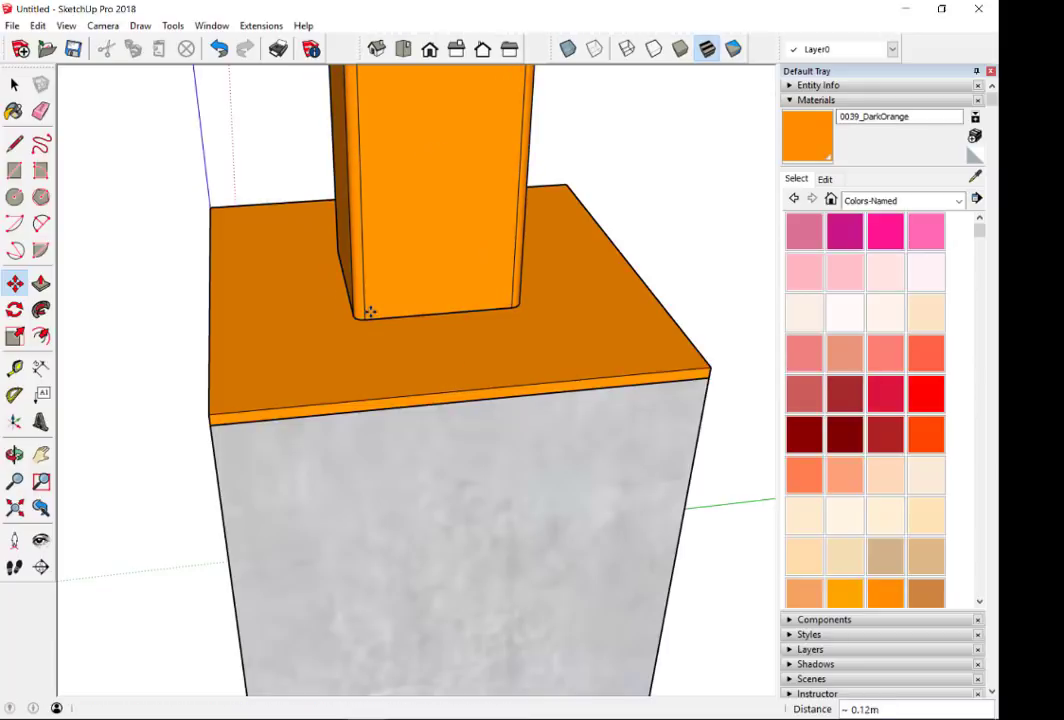
{"action": "scroll", "coordinate": [385, 340], "scroll_direction": "down", "scroll_amount": 3}
{"action": "scroll", "coordinate": [420, 350], "scroll_direction": "down", "scroll_amount": 2}
{"action": "left_click", "coordinate": [455, 322]}
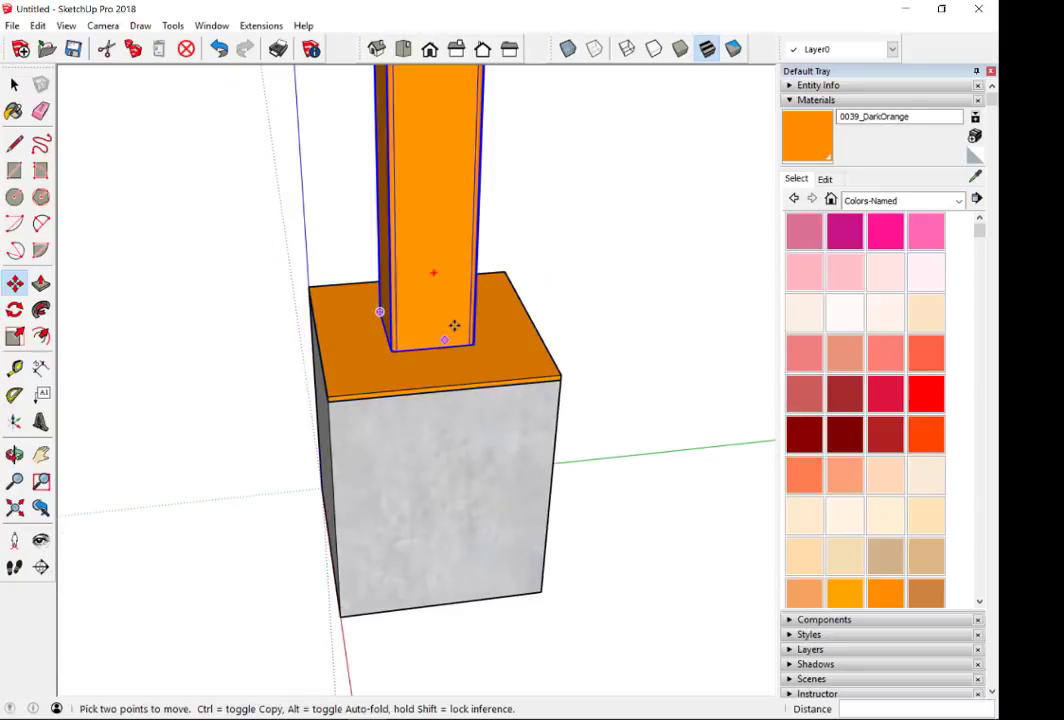
{"action": "left_click", "coordinate": [708, 395]}
- Reposition the column several times until it rests over the steel plate
{"action": "middle_click_drag", "start_coordinate": [582, 392], "coordinate": [663, 397]}
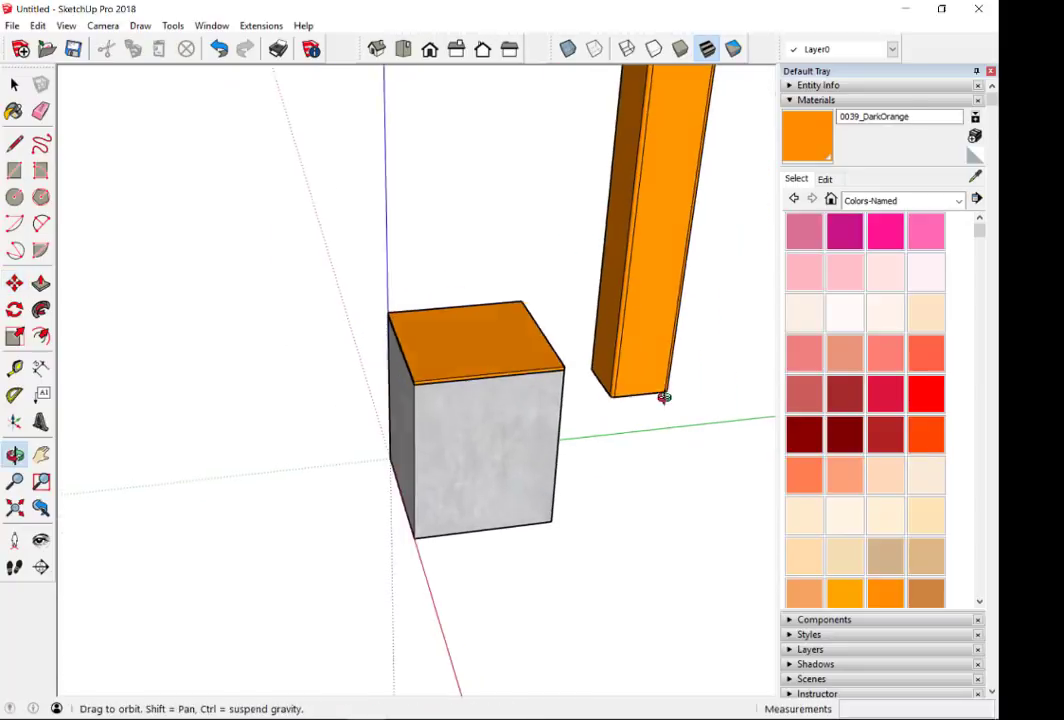
{"action": "scroll", "coordinate": [675, 375], "scroll_direction": "up", "scroll_amount": 2}
{"action": "scroll", "coordinate": [640, 360], "scroll_direction": "up", "scroll_amount": 3}
{"action": "scroll", "coordinate": [640, 360], "scroll_direction": "up", "scroll_amount": 1}
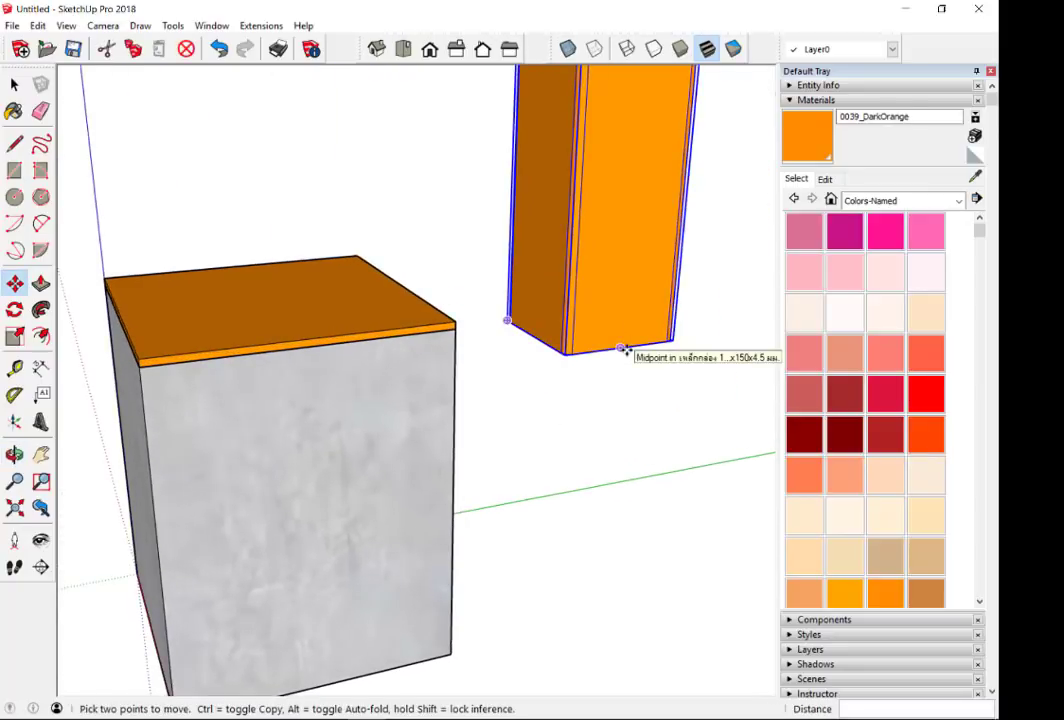
{"action": "left_click", "coordinate": [621, 348]}
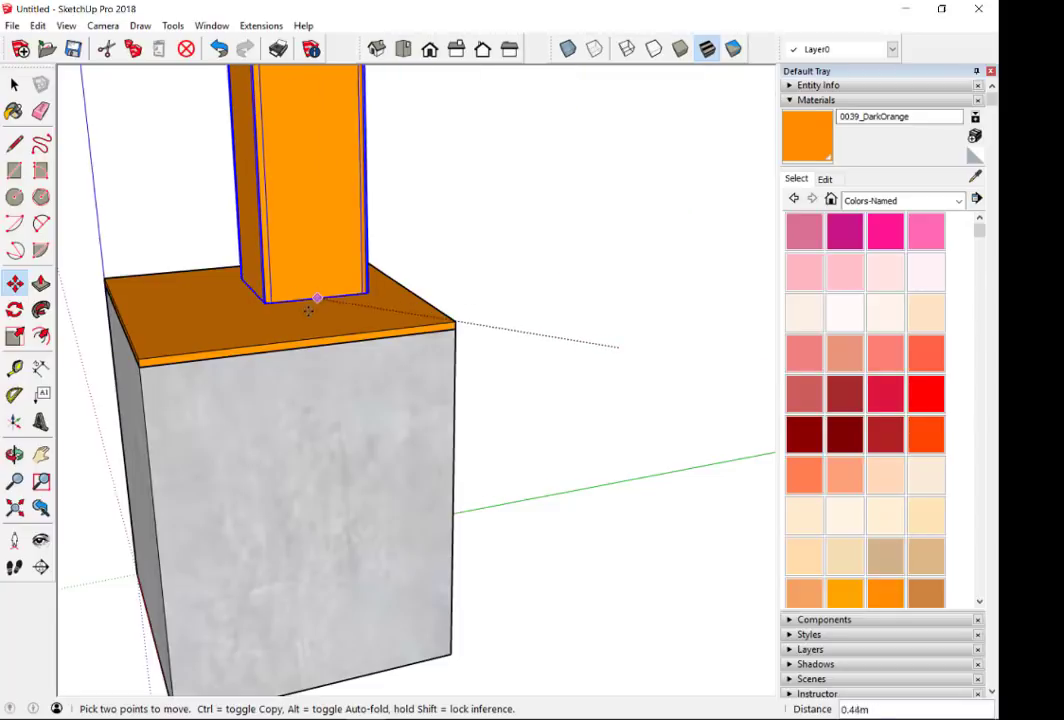
{"action": "left_click", "coordinate": [302, 332]}
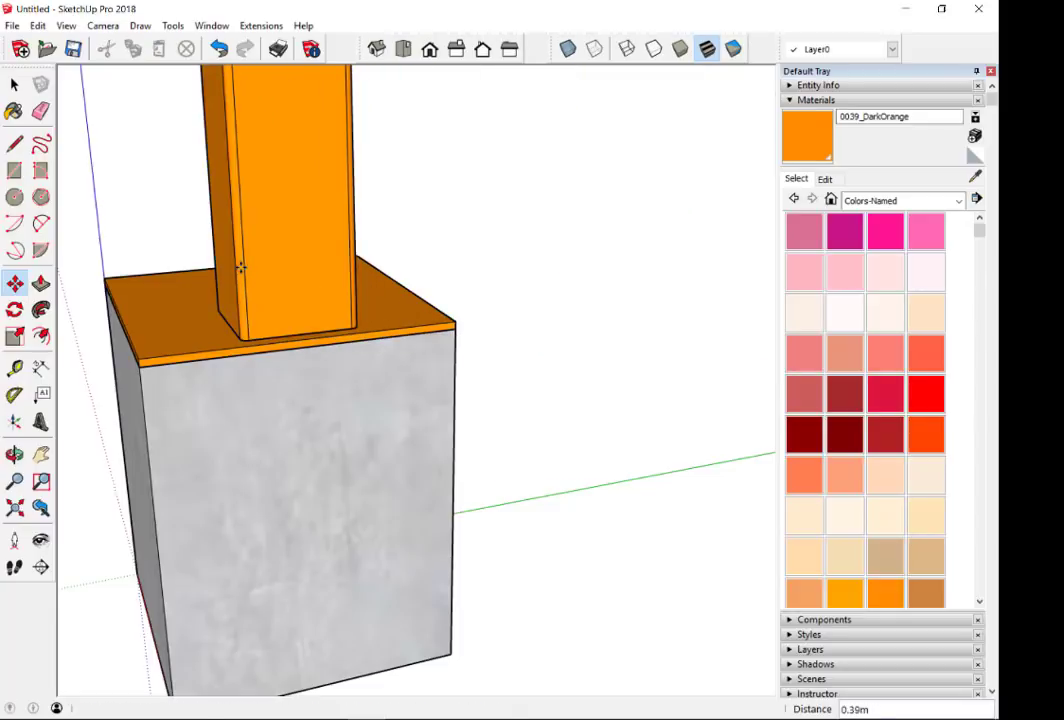
{"action": "scroll", "coordinate": [302, 330], "scroll_direction": "up", "scroll_amount": 2}
{"action": "left_click", "coordinate": [240, 270]}
{"action": "left_click", "coordinate": [622, 243]}
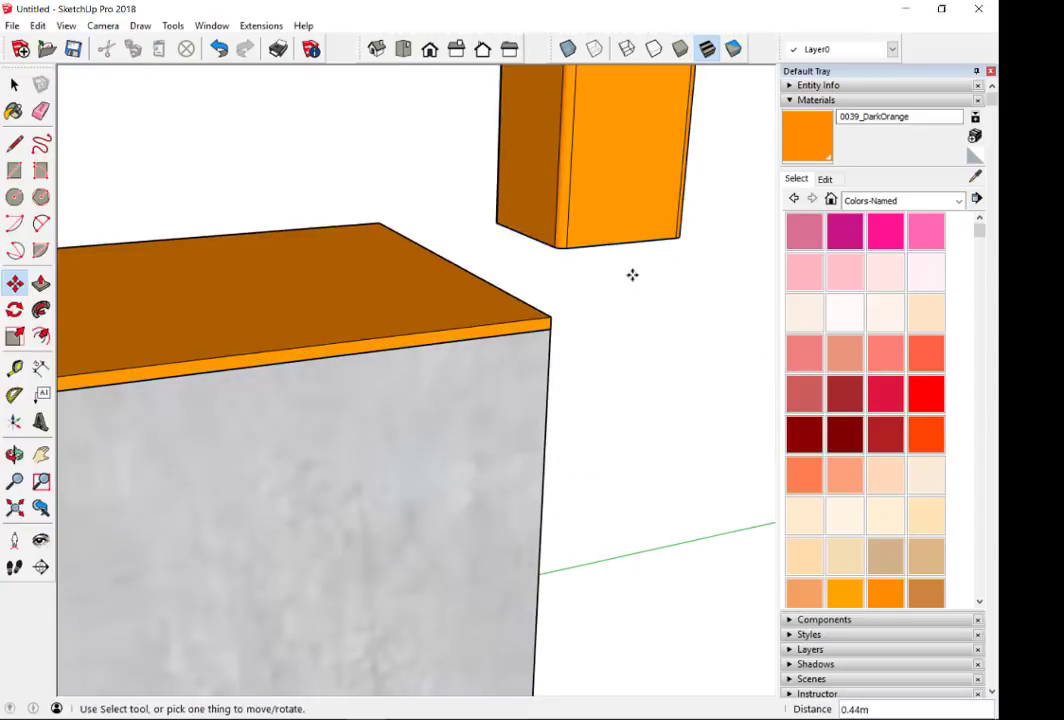
{"action": "scroll", "coordinate": [622, 248], "scroll_direction": "down", "scroll_amount": 2}
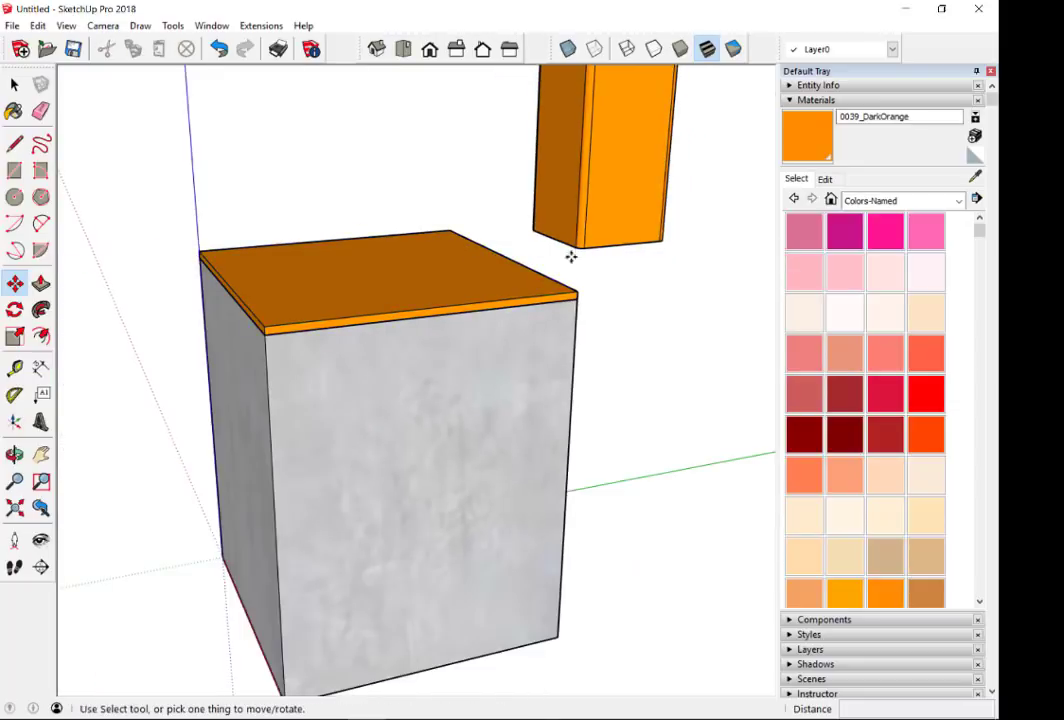
{"action": "left_click", "coordinate": [610, 241]}
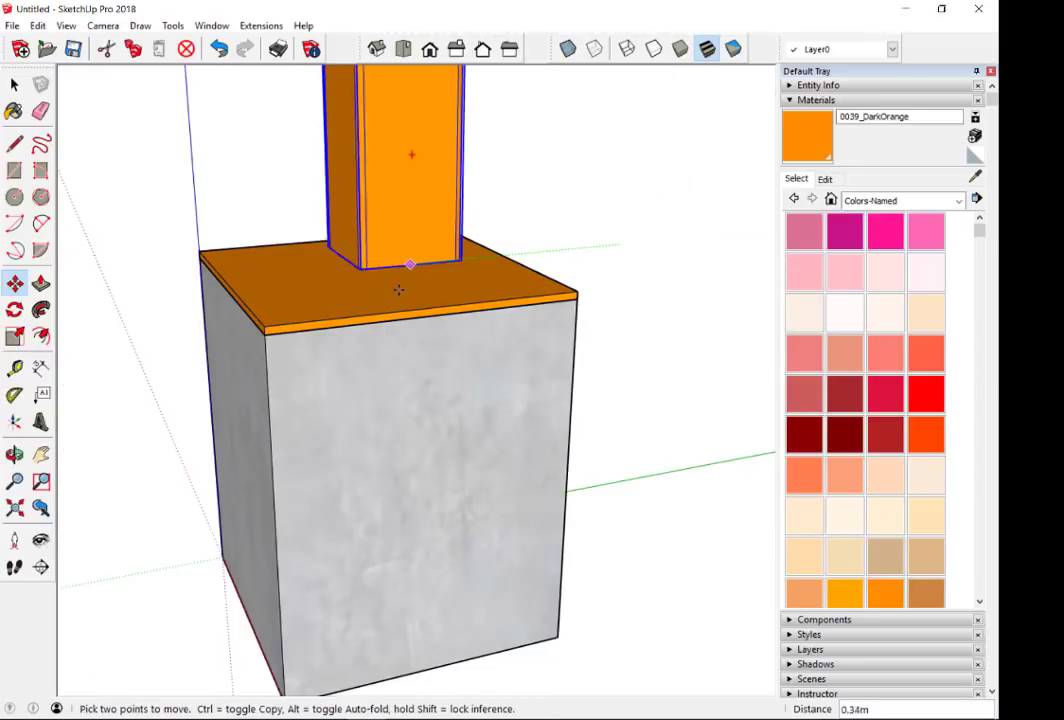
{"action": "scroll", "coordinate": [400, 270], "scroll_direction": "up", "scroll_amount": 2}
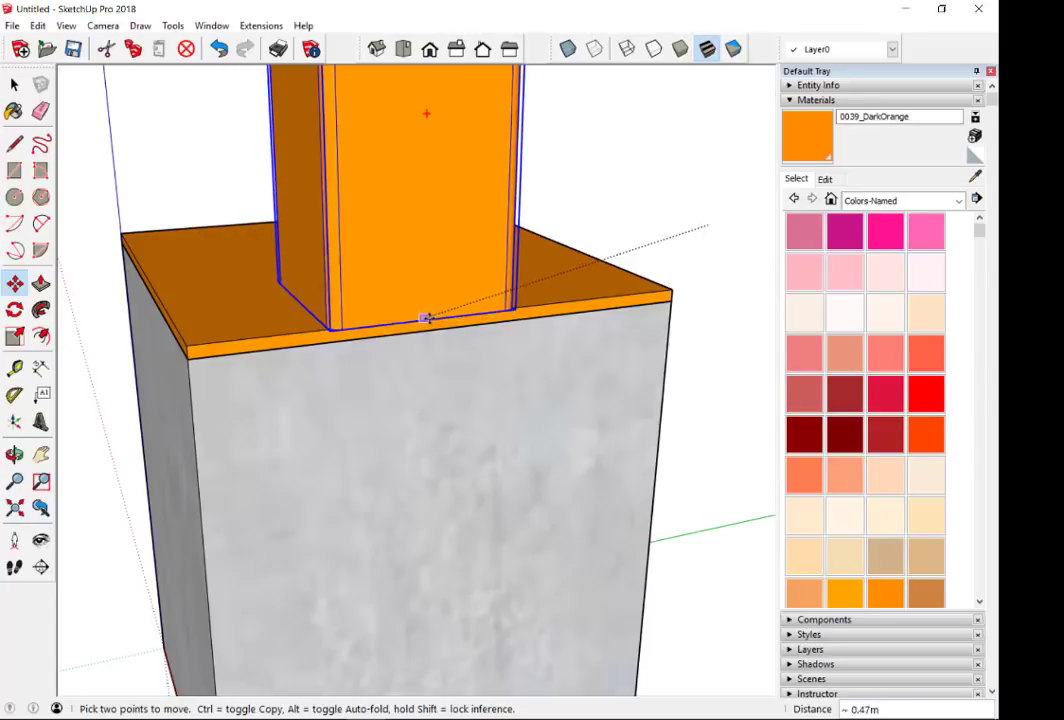
{"action": "scroll", "coordinate": [439, 309], "scroll_direction": "up", "scroll_amount": 2}
{"action": "scroll", "coordinate": [259, 363], "scroll_direction": "up", "scroll_amount": 1}
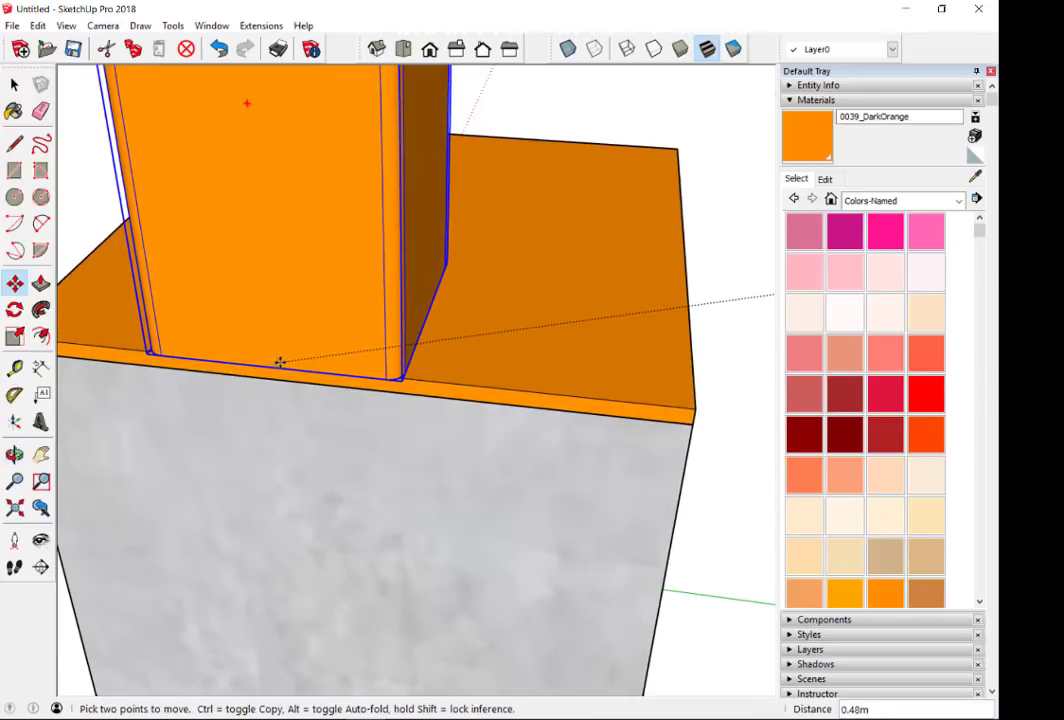
{"action": "middle_click_drag", "start_coordinate": [301, 365], "coordinate": [257, 286]}
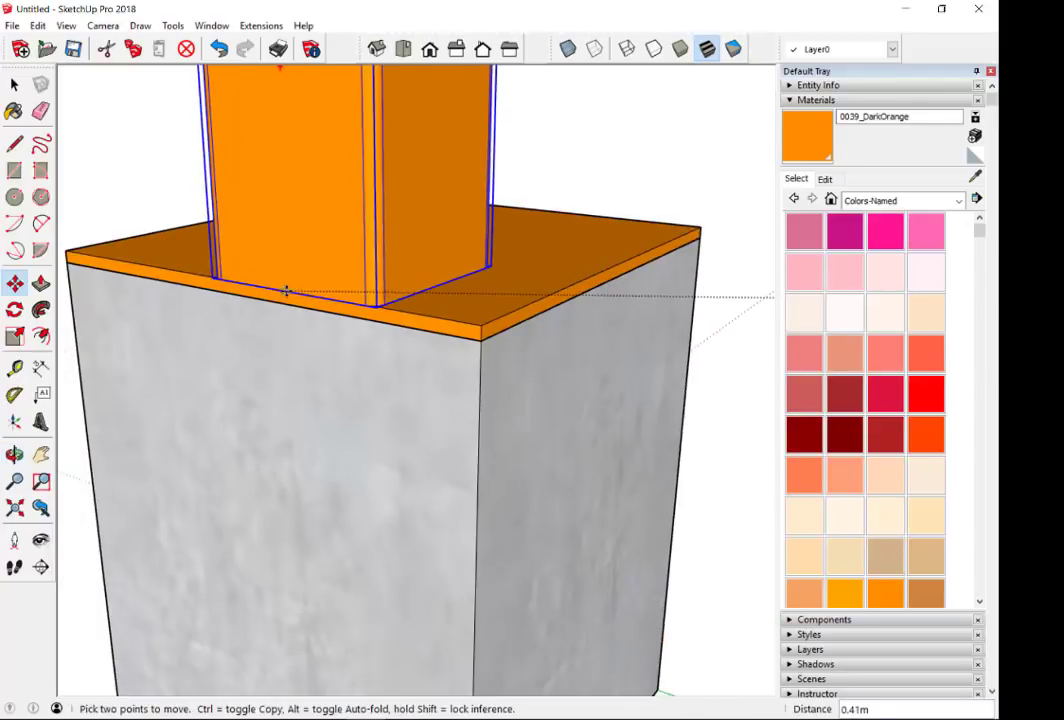
{"action": "left_click", "coordinate": [245, 283]}
- Move the column by its bottom-edge midpoint, locked to the red axis, to the plate's centre
{"action": "middle_click_drag", "start_coordinate": [245, 283], "coordinate": [138, 320]}
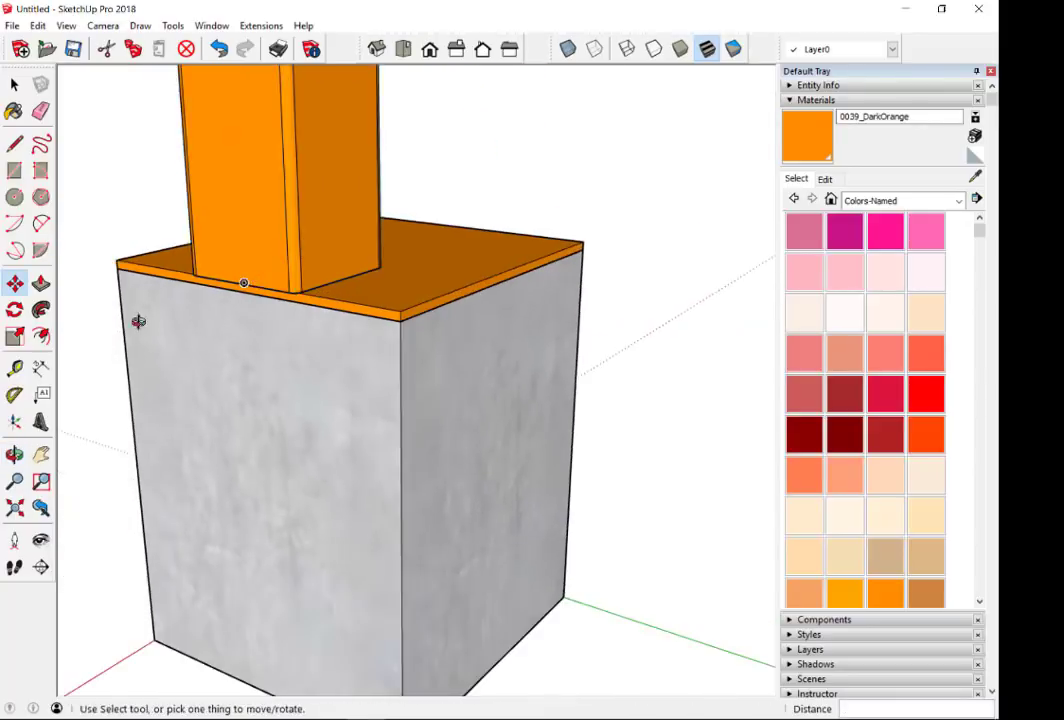
{"action": "mouse_move", "coordinate": [426, 311]}
{"action": "middle_mouse_down"}
{"action": "mouse_move", "coordinate": [492, 349]}
{"action": "mouse_move", "coordinate": [404, 430]}
{"action": "middle_mouse_up"}
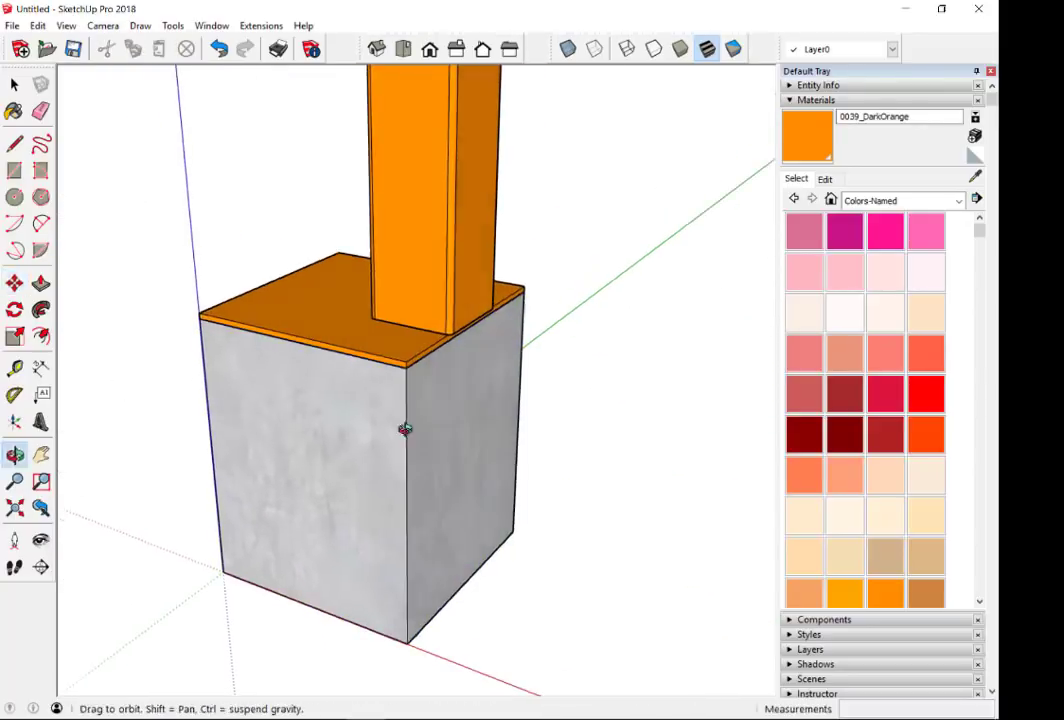
{"action": "mouse_move", "coordinate": [517, 422]}
{"action": "middle_mouse_down"}
{"action": "mouse_move", "coordinate": [408, 477]}
{"action": "mouse_move", "coordinate": [534, 515]}
{"action": "middle_mouse_up"}
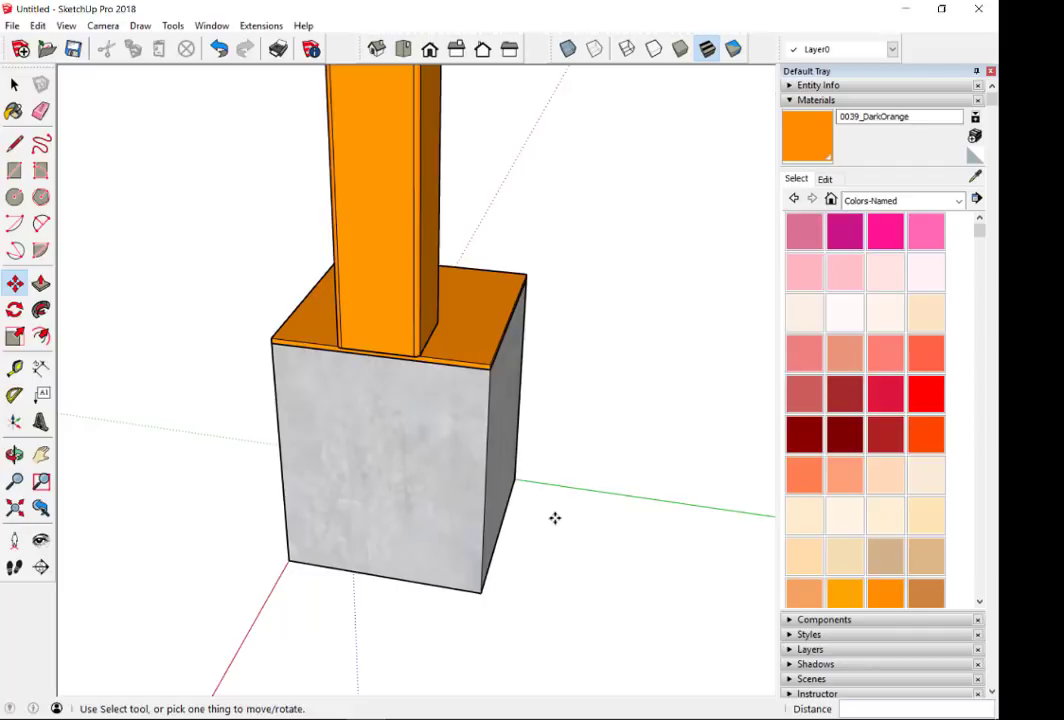
{"action": "middle_click_drag", "start_coordinate": [541, 489], "coordinate": [335, 461]}
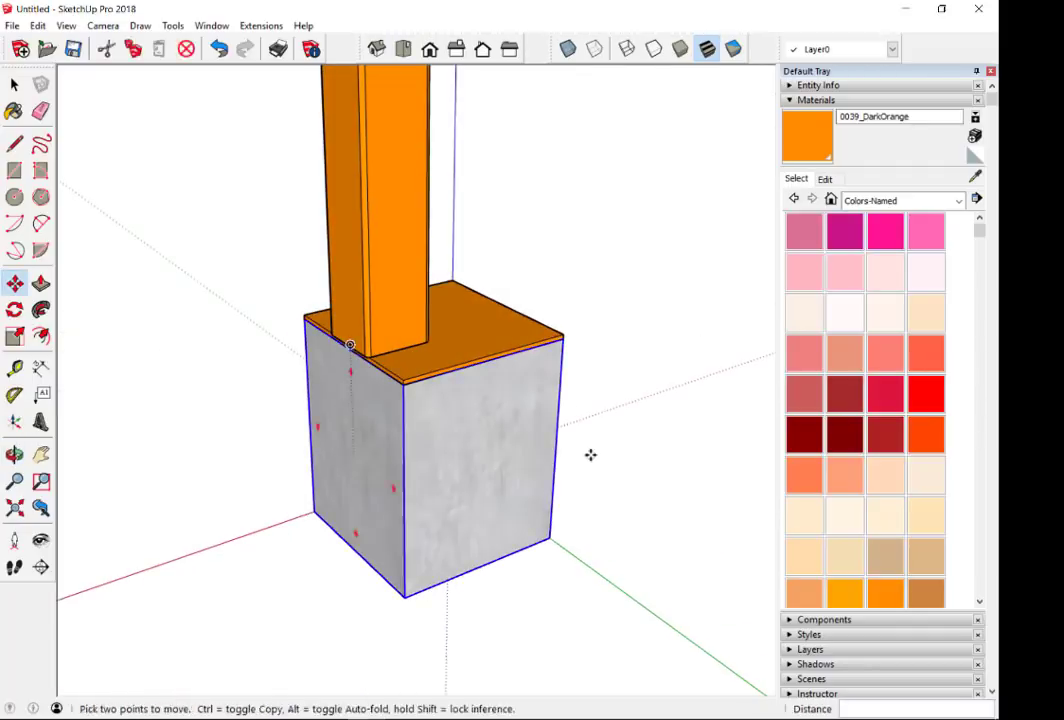
{"action": "middle_click_drag", "start_coordinate": [591, 454], "coordinate": [230, 461]}
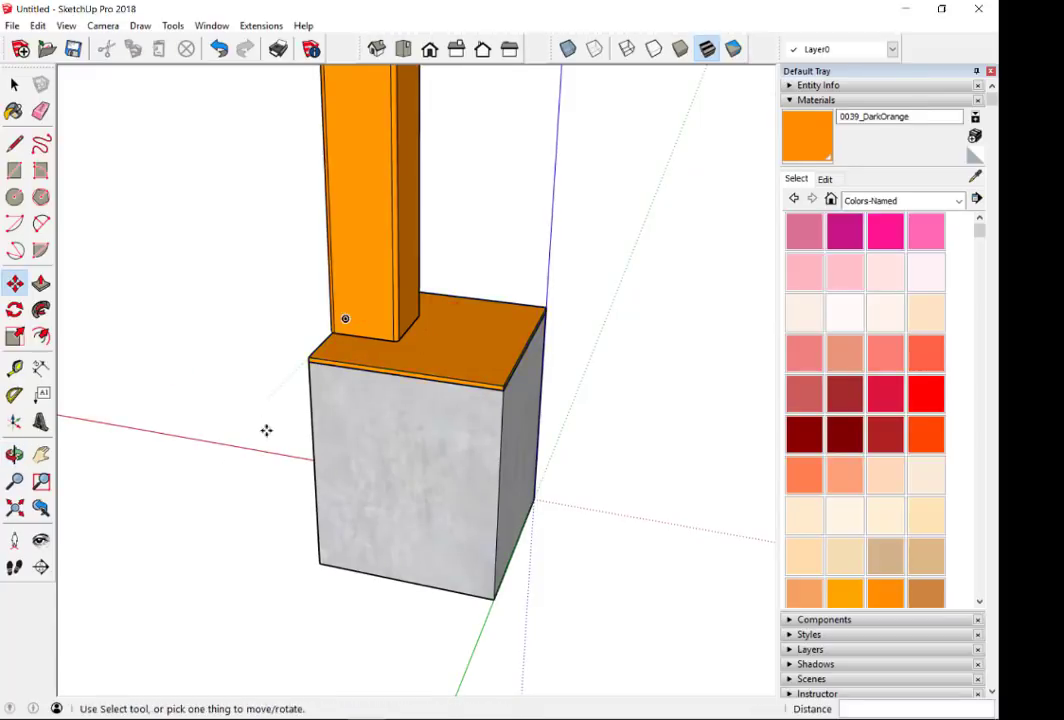
{"action": "middle_click_drag", "start_coordinate": [266, 430], "coordinate": [819, 408]}
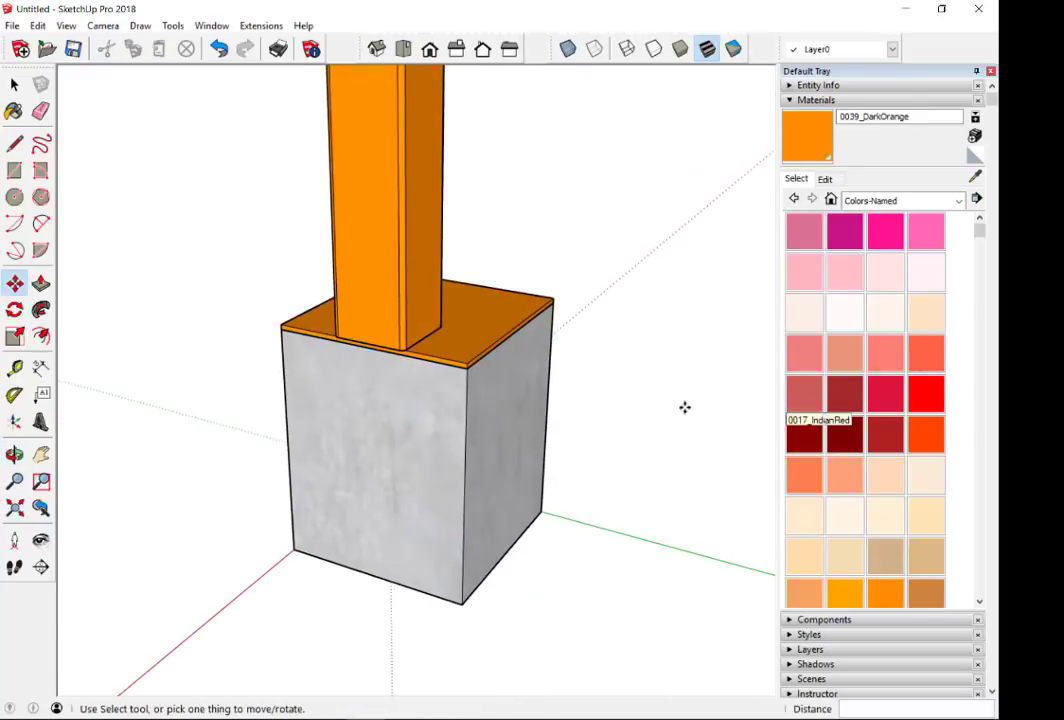
{"action": "middle_click_drag", "start_coordinate": [684, 406], "coordinate": [351, 401]}
{"action": "scroll", "coordinate": [385, 337], "scroll_direction": "up", "scroll_amount": 2}
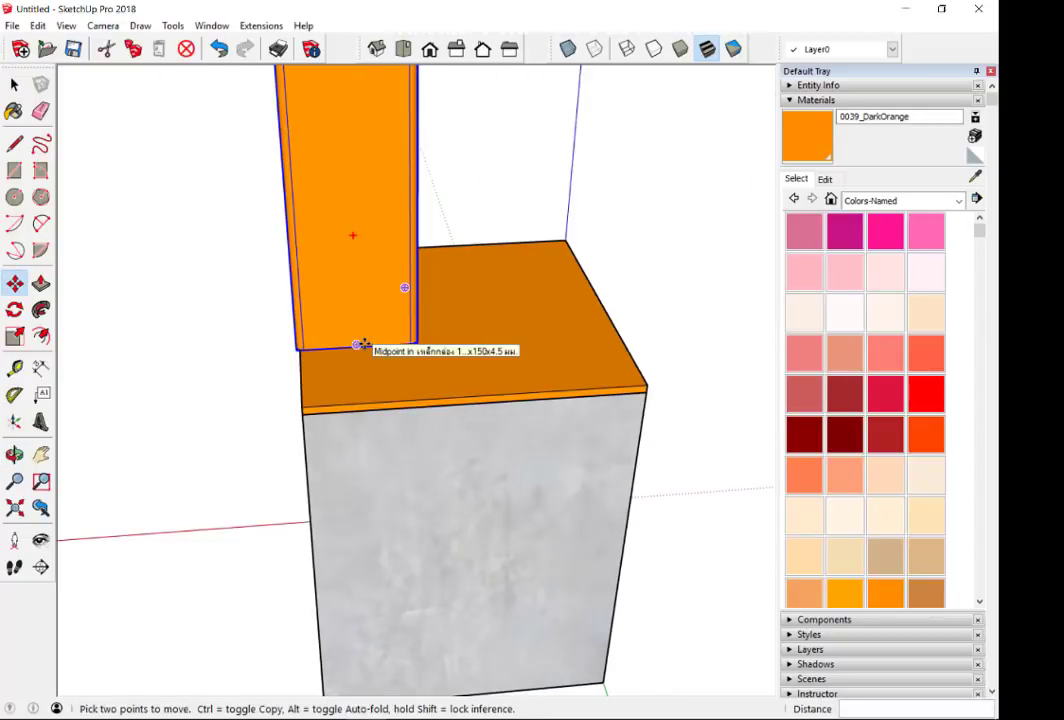
{"action": "left_click", "coordinate": [358, 344]}
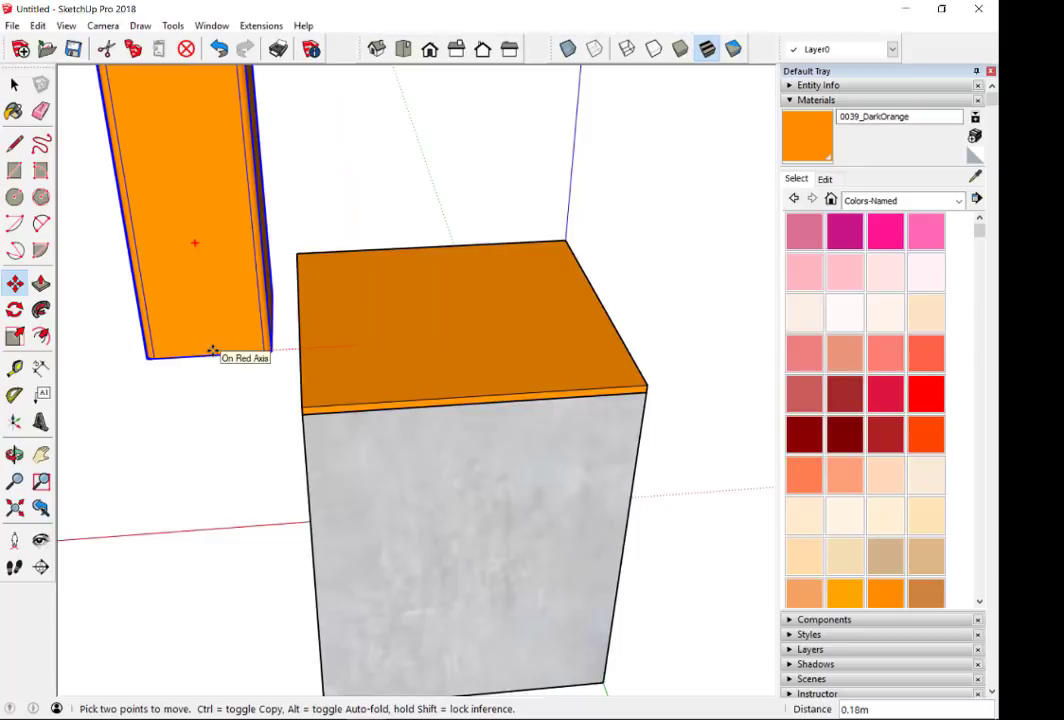
{"action": "key", "text": "shift"}
{"action": "scroll", "coordinate": [254, 342], "scroll_direction": "down", "scroll_amount": 3}
{"action": "scroll", "coordinate": [373, 531], "scroll_direction": "down", "scroll_amount": 1}
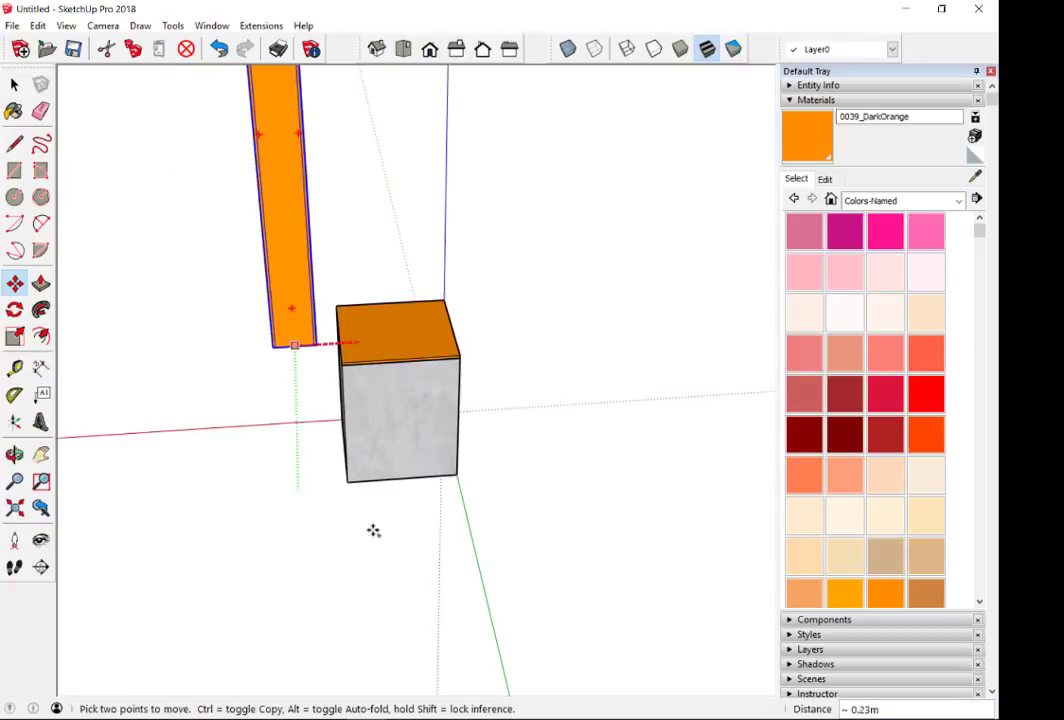
{"action": "scroll", "coordinate": [432, 375], "scroll_direction": "up", "scroll_amount": 2}
{"action": "scroll", "coordinate": [413, 293], "scroll_direction": "up", "scroll_amount": 2}
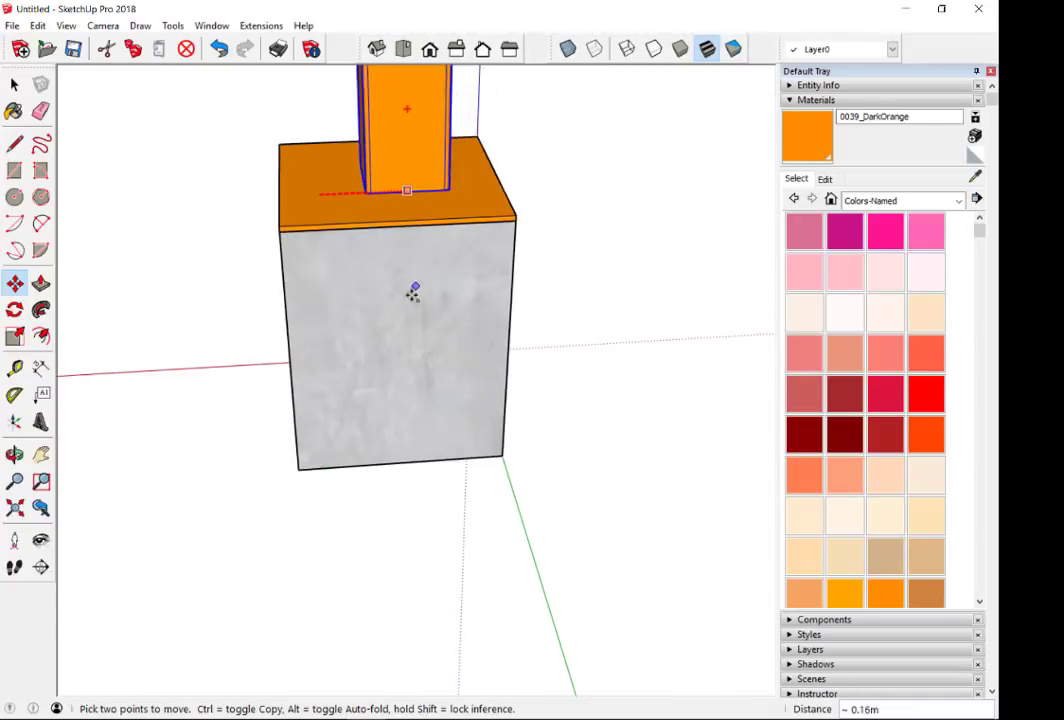
{"action": "scroll", "coordinate": [413, 300], "scroll_direction": "up", "scroll_amount": 1}
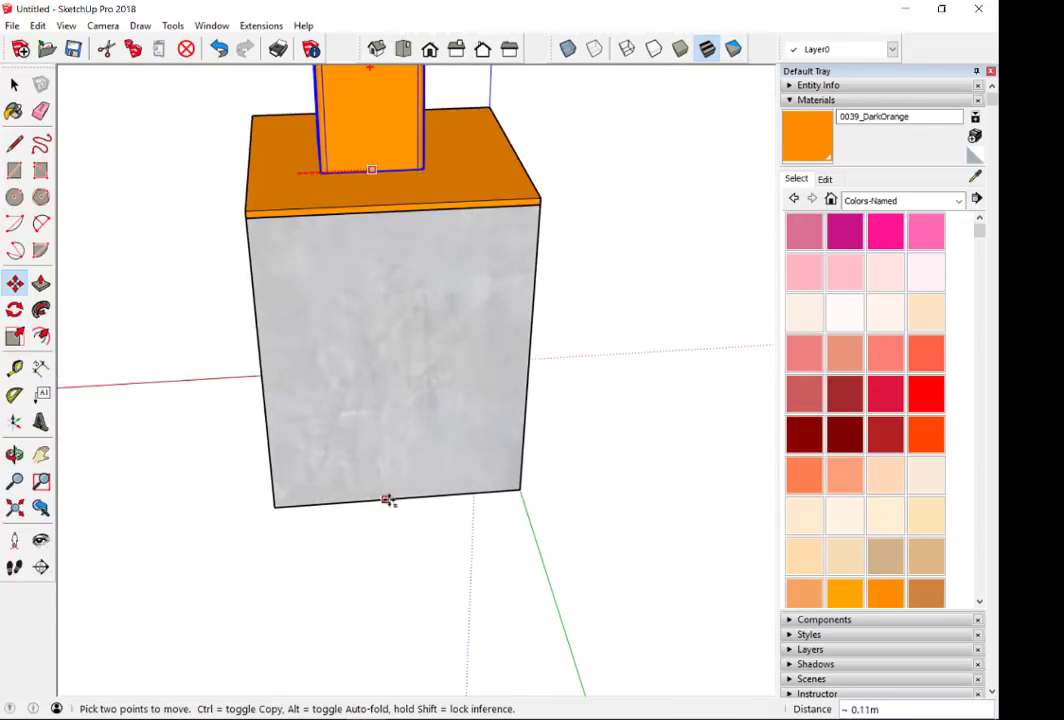
{"action": "left_click", "coordinate": [392, 499]}
{"action": "key", "text": "space"}
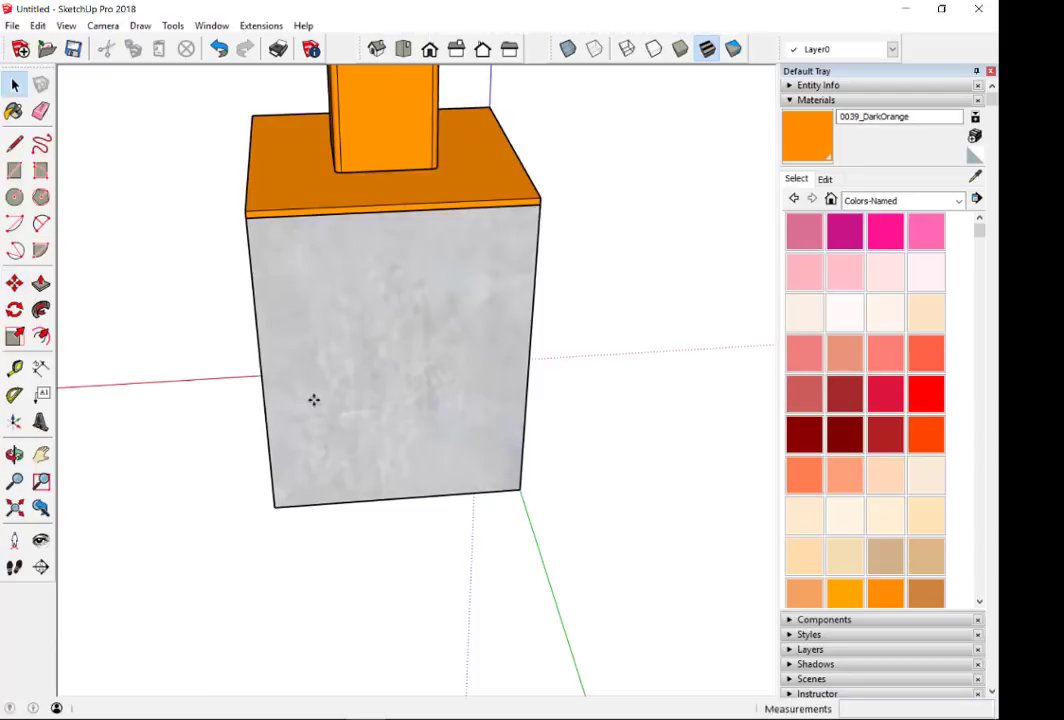
{"action": "scroll", "coordinate": [423, 525], "scroll_direction": "down", "scroll_amount": 3}
{"action": "middle_click_drag", "start_coordinate": [368, 416], "coordinate": [434, 540]}
{"action": "scroll", "coordinate": [434, 540], "scroll_direction": "down", "scroll_amount": 3}
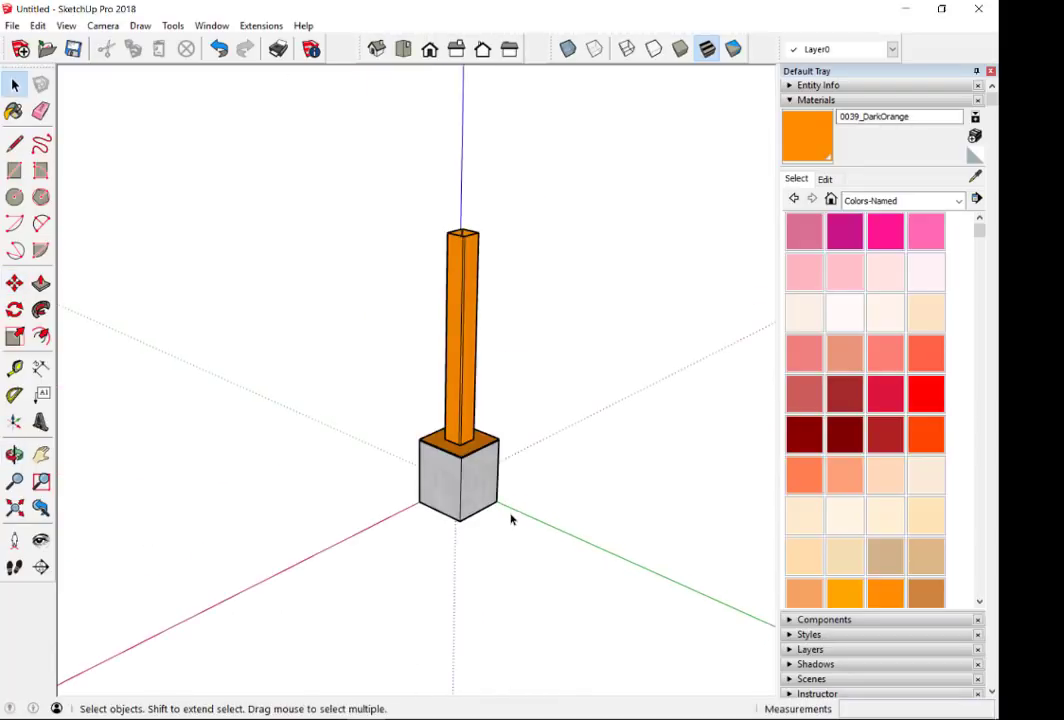
{"action": "mouse_move", "coordinate": [511, 518]}
{"action": "middle_mouse_down"}
{"action": "mouse_move", "coordinate": [891, 499]}
{"action": "mouse_move", "coordinate": [648, 501]}
{"action": "mouse_move", "coordinate": [501, 348]}
{"action": "mouse_move", "coordinate": [363, 392]}
{"action": "middle_mouse_up"}
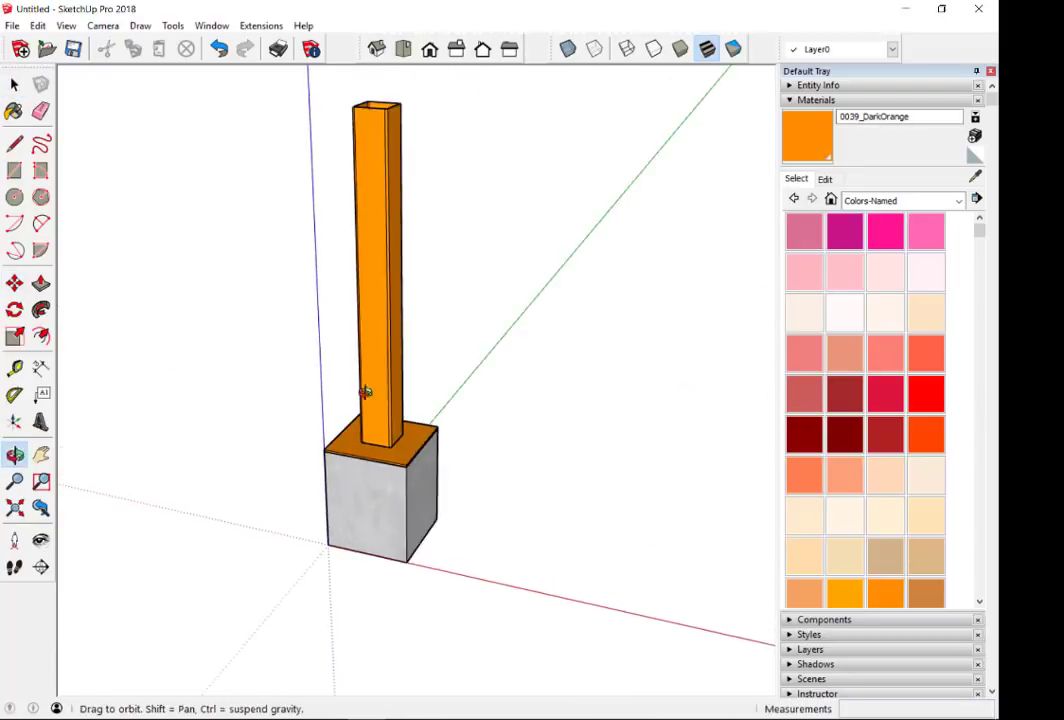
{"action": "scroll", "coordinate": [418, 119], "scroll_direction": "up", "scroll_amount": 3}
{"action": "scroll", "coordinate": [416, 133], "scroll_direction": "up", "scroll_amount": 2}
{"action": "scroll", "coordinate": [409, 136], "scroll_direction": "down", "scroll_amount": 1}
{"action": "scroll", "coordinate": [409, 136], "scroll_direction": "down", "scroll_amount": 2}
{"action": "mouse_move", "coordinate": [409, 136]}
{"action": "middle_mouse_down"}
{"action": "mouse_move", "coordinate": [392, 278]}
{"action": "mouse_move", "coordinate": [436, 300]}
{"action": "middle_mouse_up"}
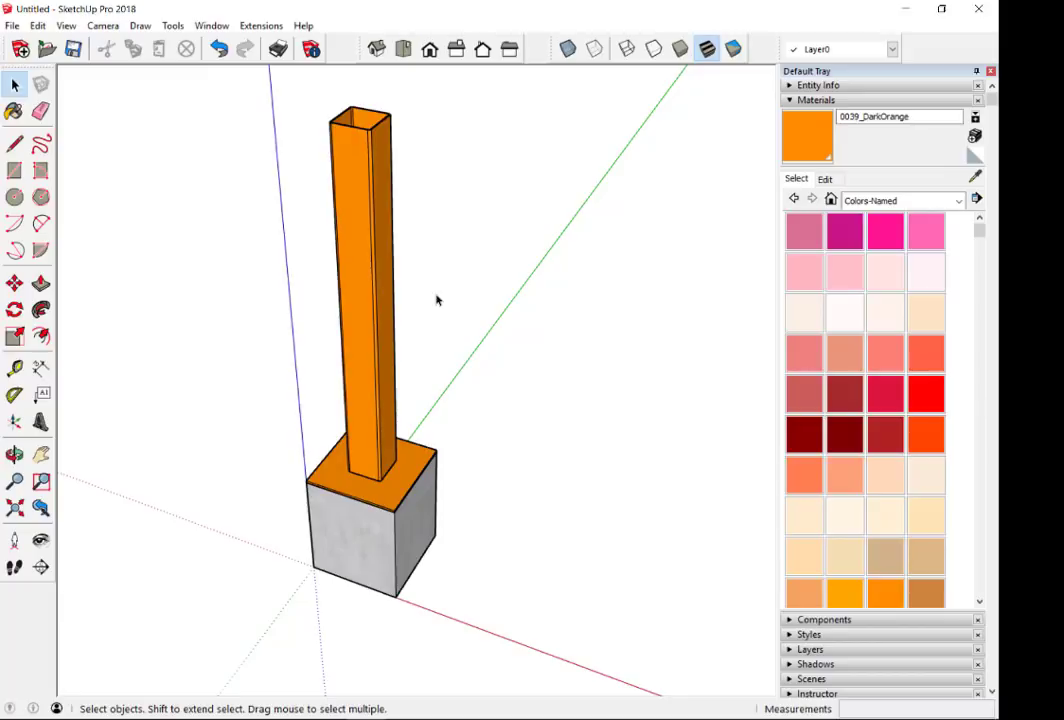
{"action": "scroll", "coordinate": [437, 300], "scroll_direction": "down", "scroll_amount": 3}
{"action": "middle_click_drag", "start_coordinate": [439, 332], "coordinate": [411, 233]}
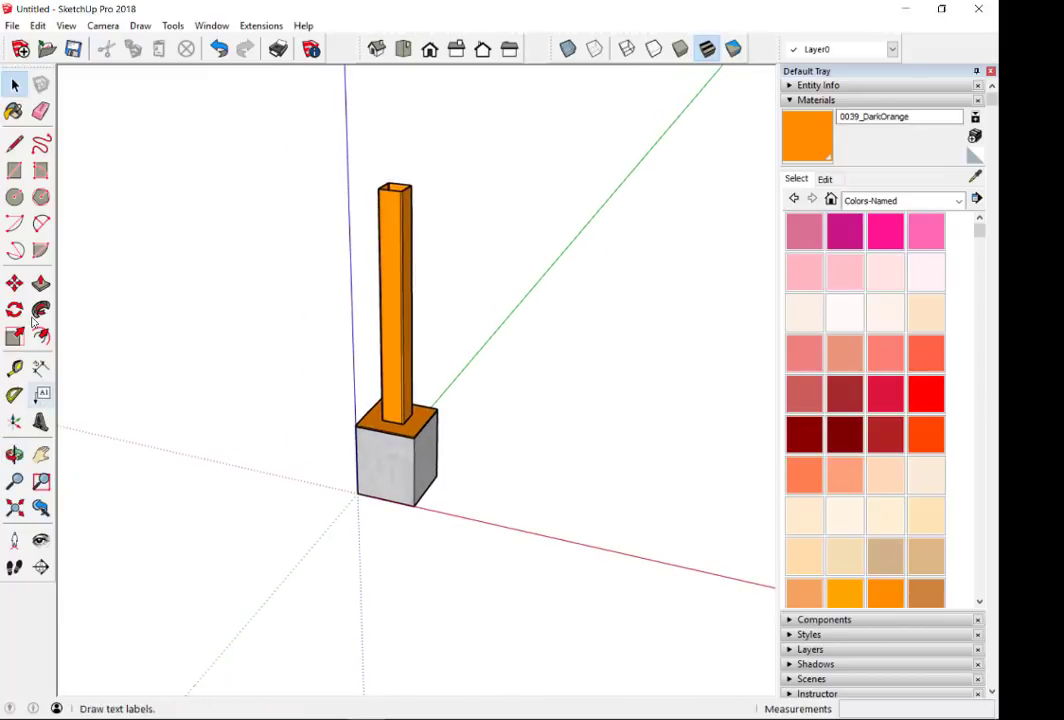
- Add a leader label giving the column's 150x150x4.5 size
{"action": "left_click", "coordinate": [41, 393]}
{"action": "scroll", "coordinate": [458, 280], "scroll_direction": "up", "scroll_amount": 2}
{"action": "scroll", "coordinate": [420, 260], "scroll_direction": "up", "scroll_amount": 1}
{"action": "left_click", "coordinate": [328, 178]}
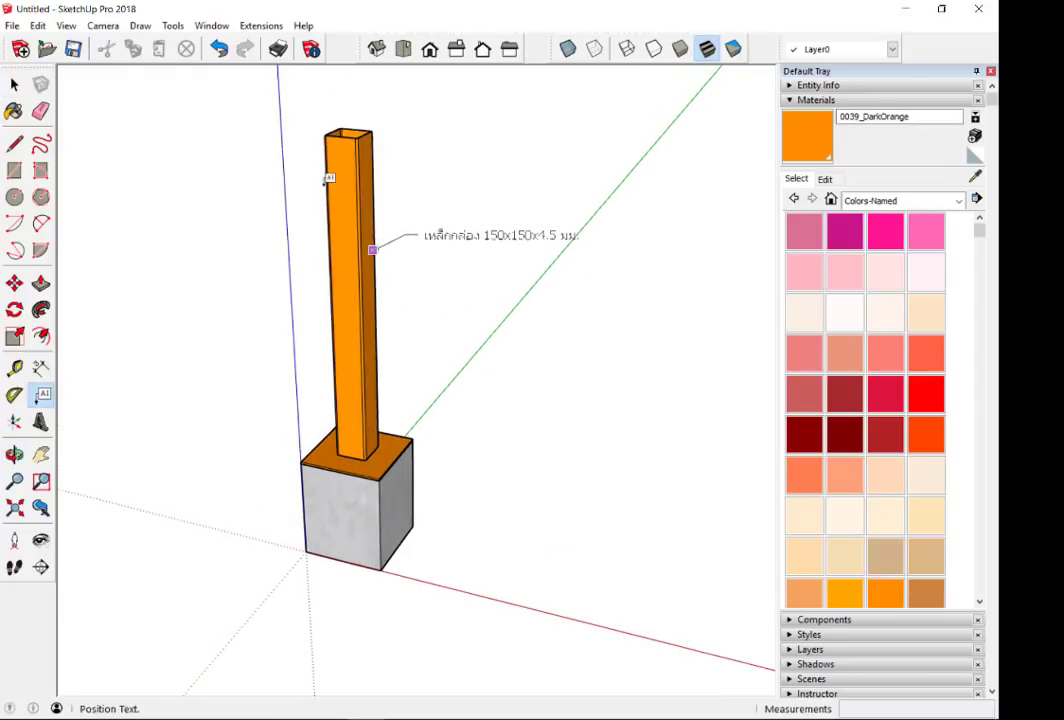
{"action": "left_click", "coordinate": [328, 178]}
{"action": "scroll", "coordinate": [400, 408], "scroll_direction": "up", "scroll_amount": 2}
- Add leader labels 'STEEL PLATE 400X400X10' on the plate and 'ฐานรากคอนกรีตเสริมเหล็ก' on the footing
{"action": "left_click", "coordinate": [384, 465]}
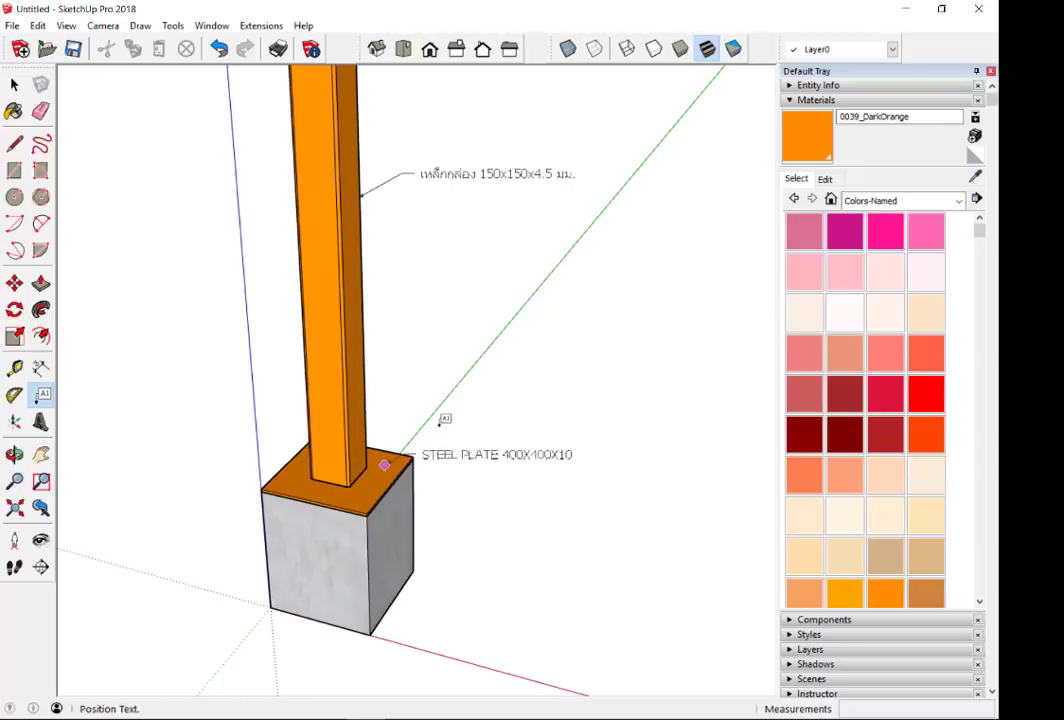
{"action": "left_click", "coordinate": [460, 425]}
{"action": "left_click", "coordinate": [406, 527]}
{"action": "left_click", "coordinate": [402, 538]}
{"action": "left_click", "coordinate": [465, 523]}
{"action": "left_click", "coordinate": [476, 487]}
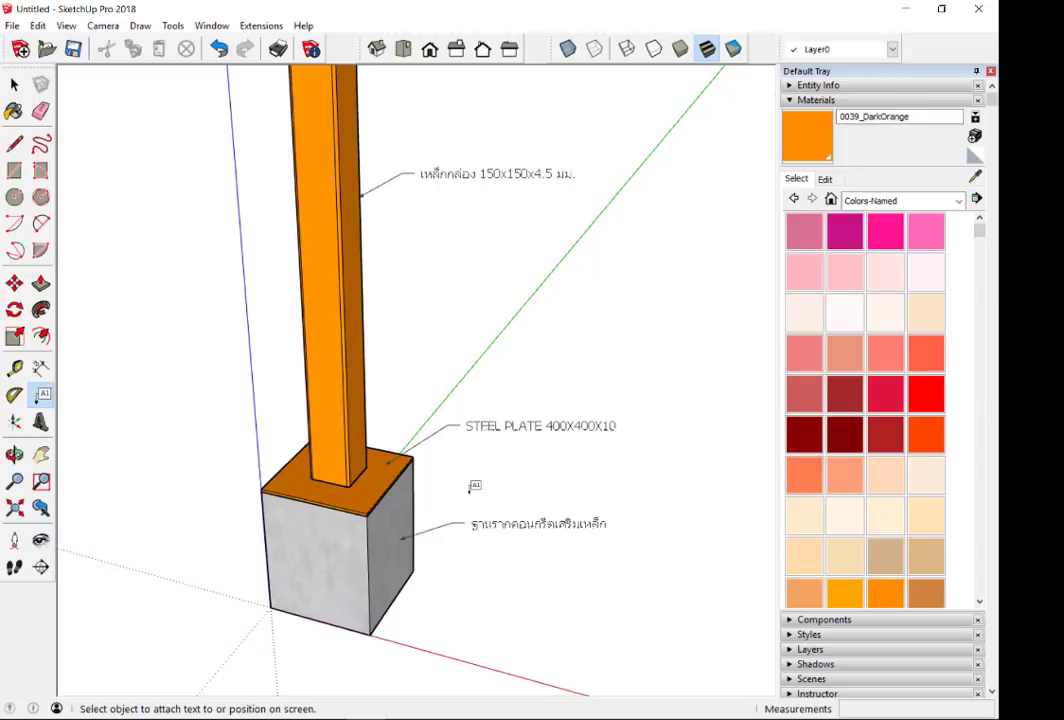
{"action": "scroll", "coordinate": [442, 518], "scroll_direction": "down", "scroll_amount": 3}
{"action": "scroll", "coordinate": [420, 540], "scroll_direction": "up", "scroll_amount": 2}
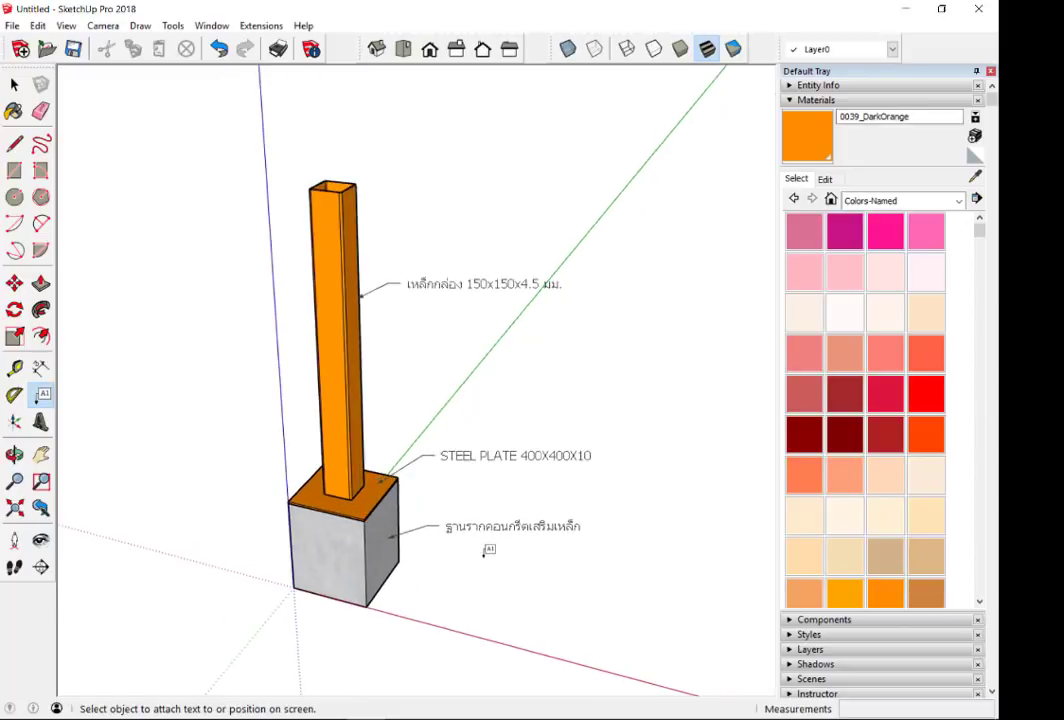
{"action": "scroll", "coordinate": [487, 549], "scroll_direction": "up", "scroll_amount": 2}
{"action": "scroll", "coordinate": [487, 549], "scroll_direction": "down", "scroll_amount": 2}
{"action": "key", "text": "space"}
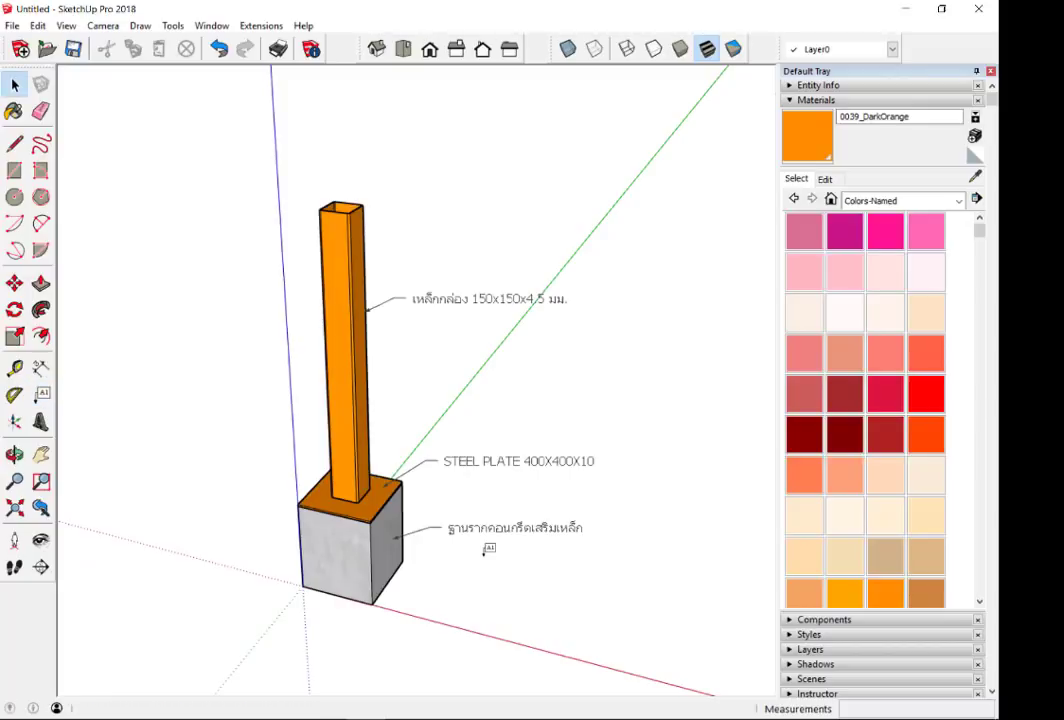
{"action": "mouse_move", "coordinate": [487, 549]}
{"action": "middle_mouse_down"}
{"action": "mouse_move", "coordinate": [304, 532]}
{"action": "mouse_move", "coordinate": [515, 547]}
{"action": "middle_mouse_up"}
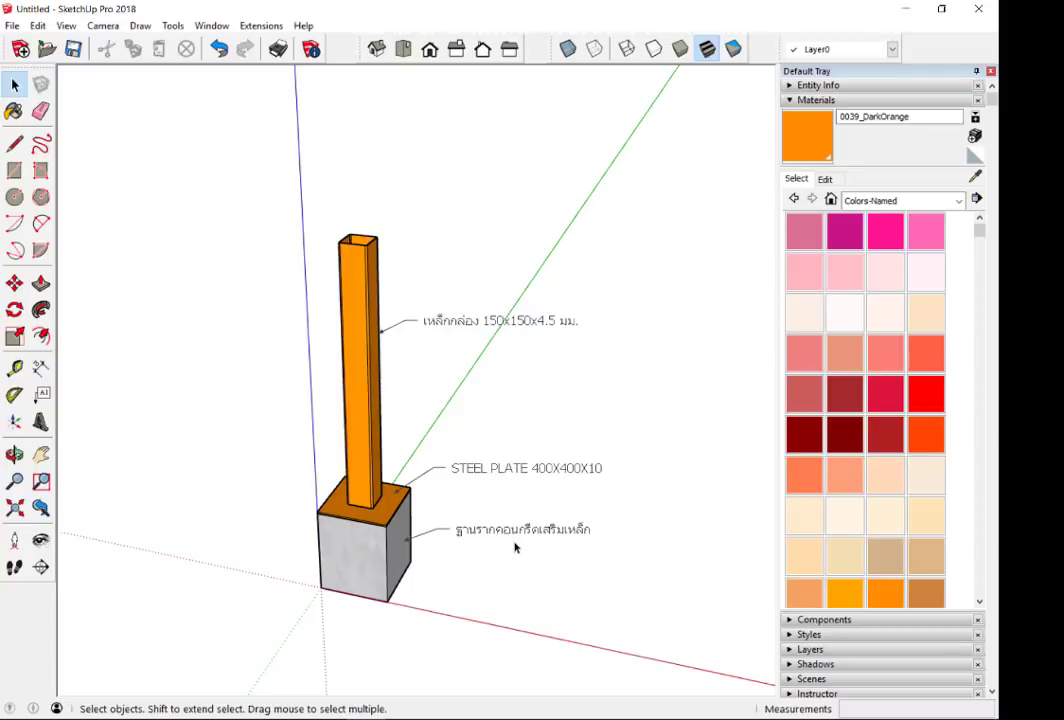
{"action": "scroll", "coordinate": [515, 547], "scroll_direction": "up", "scroll_amount": 3}
{"action": "middle_click_drag", "start_coordinate": [515, 547], "coordinate": [435, 458]}
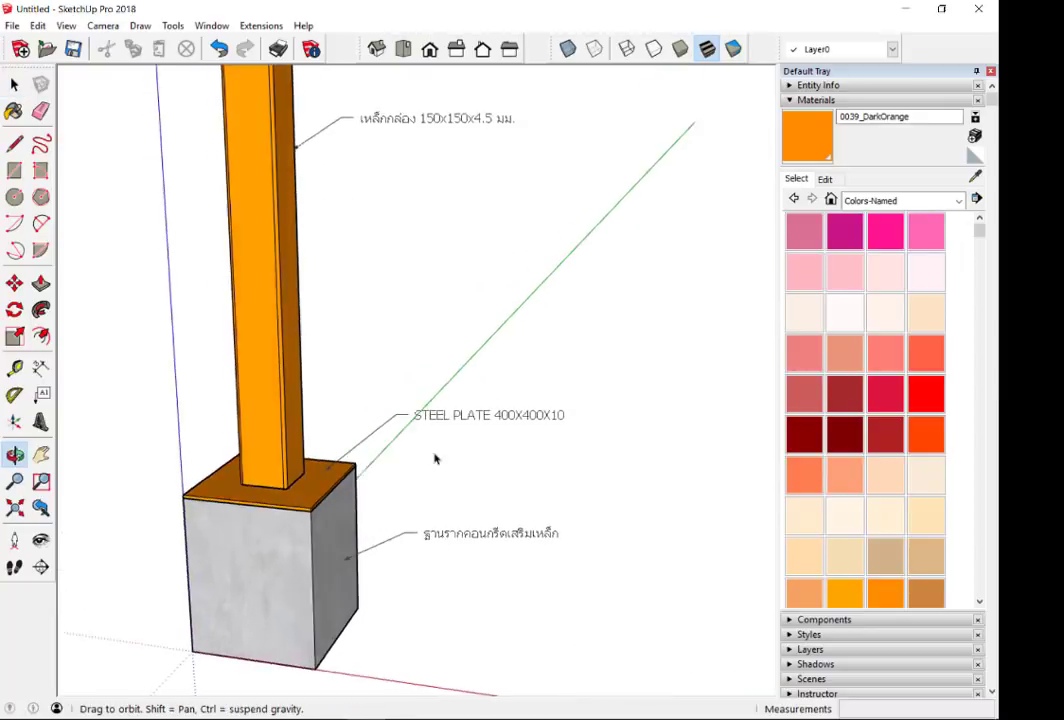
{"action": "scroll", "coordinate": [435, 458], "scroll_direction": "down", "scroll_amount": 2}
{"action": "scroll", "coordinate": [333, 515], "scroll_direction": "down", "scroll_amount": 2}
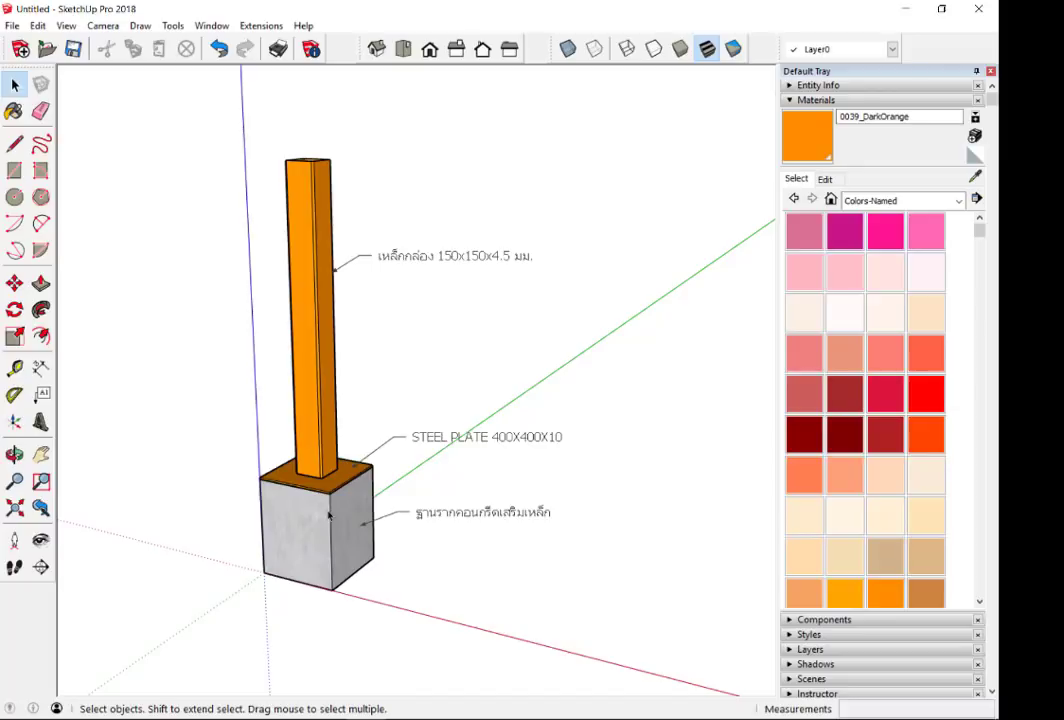
{"action": "scroll", "coordinate": [404, 347], "scroll_direction": "up", "scroll_amount": 1}
- Rotate a copy of the steel tube column 90° about its top so it lies horizontally as a beam
{"action": "scroll", "coordinate": [268, 230], "scroll_direction": "up", "scroll_amount": 1}
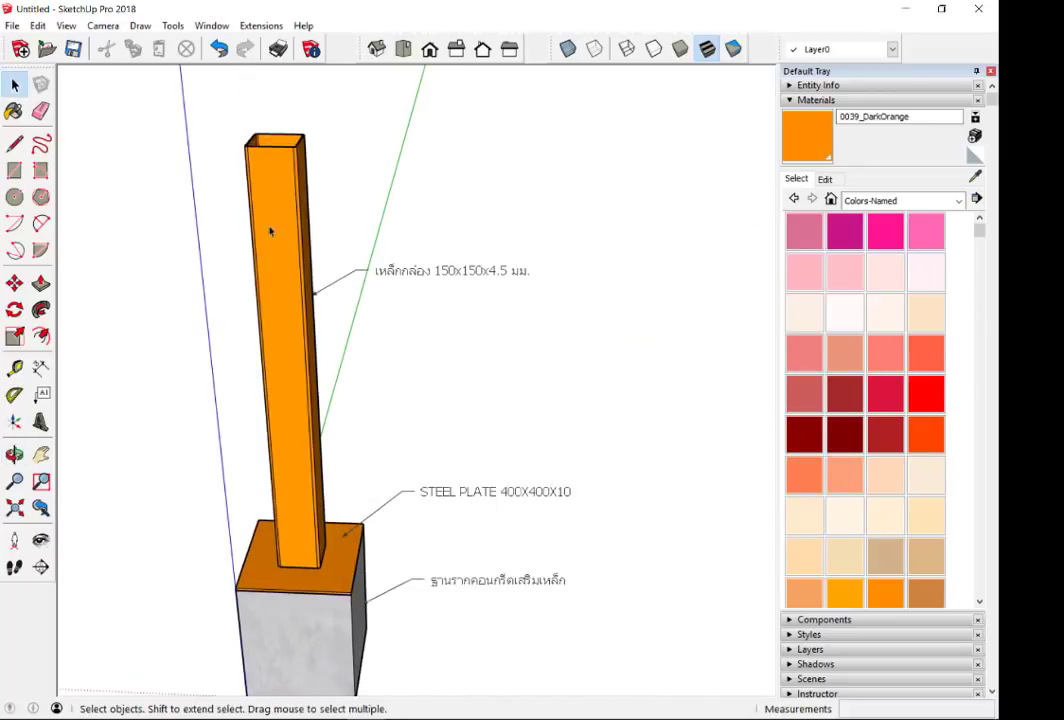
{"action": "left_click", "coordinate": [276, 218]}
{"action": "scroll", "coordinate": [277, 210], "scroll_direction": "up", "scroll_amount": 2}
{"action": "scroll", "coordinate": [273, 188], "scroll_direction": "up", "scroll_amount": 1}
{"action": "key", "text": "q"}
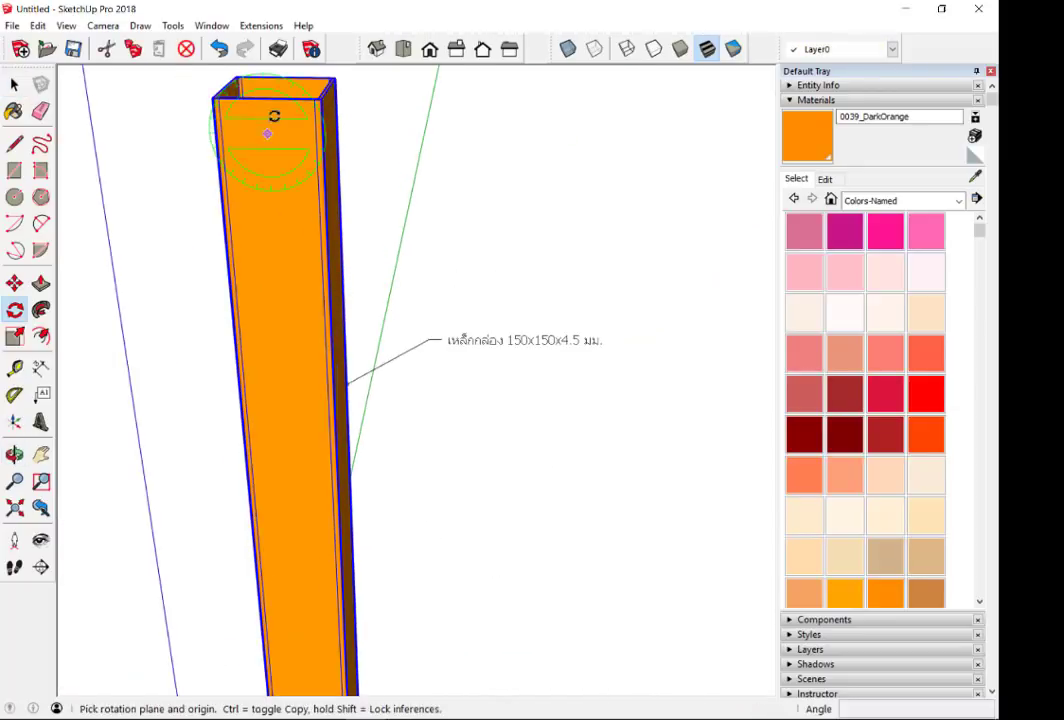
{"action": "left_click_drag", "start_coordinate": [267, 96], "coordinate": [272, 194]}
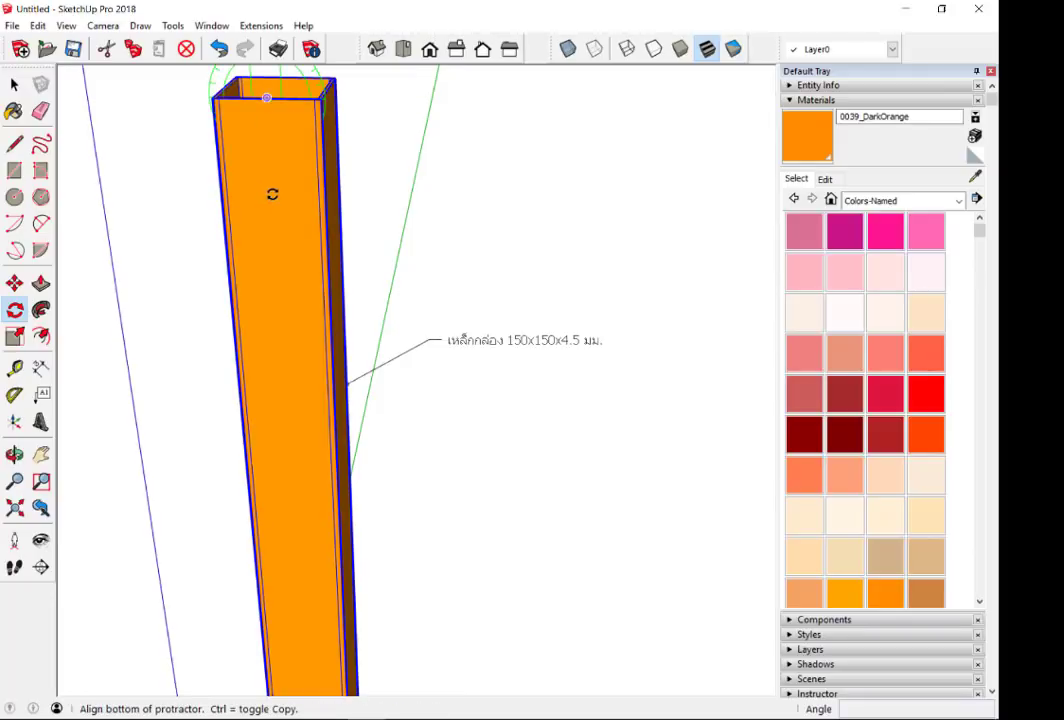
{"action": "scroll", "coordinate": [272, 194], "scroll_direction": "down", "scroll_amount": 2}
{"action": "key", "text": "ctrl"}
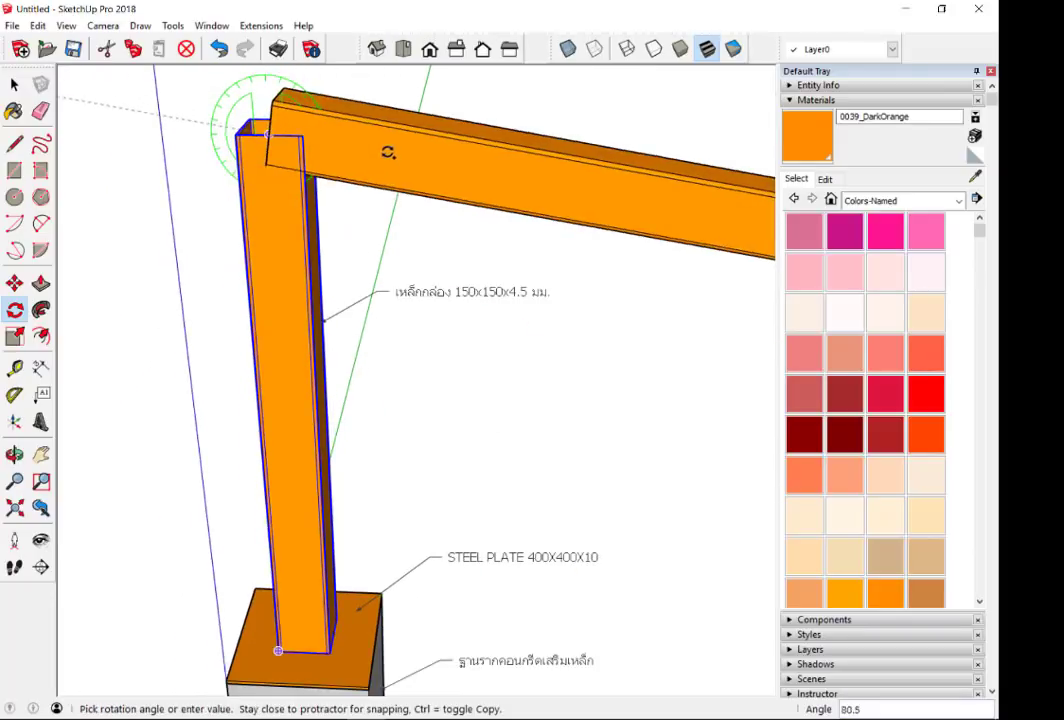
{"action": "left_click", "coordinate": [390, 140]}
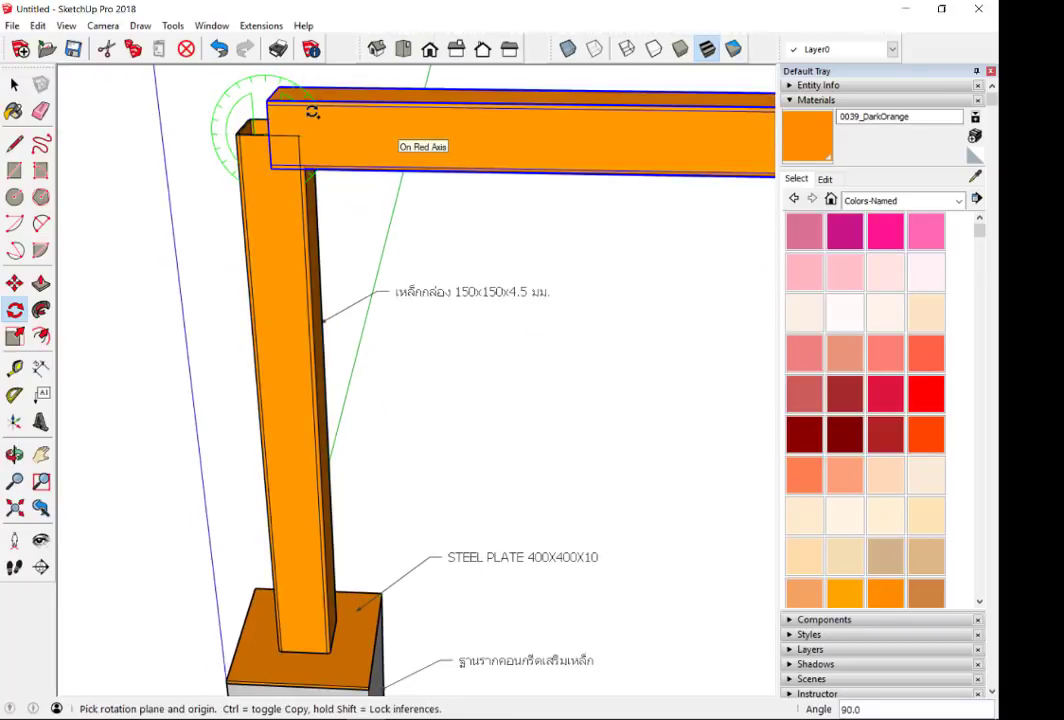
{"action": "key", "text": "space"}
- Deselect and orbit around the column and new beam to check them from other sides
{"action": "scroll", "coordinate": [420, 247], "scroll_direction": "down", "scroll_amount": 3}
{"action": "left_click", "coordinate": [600, 280]}
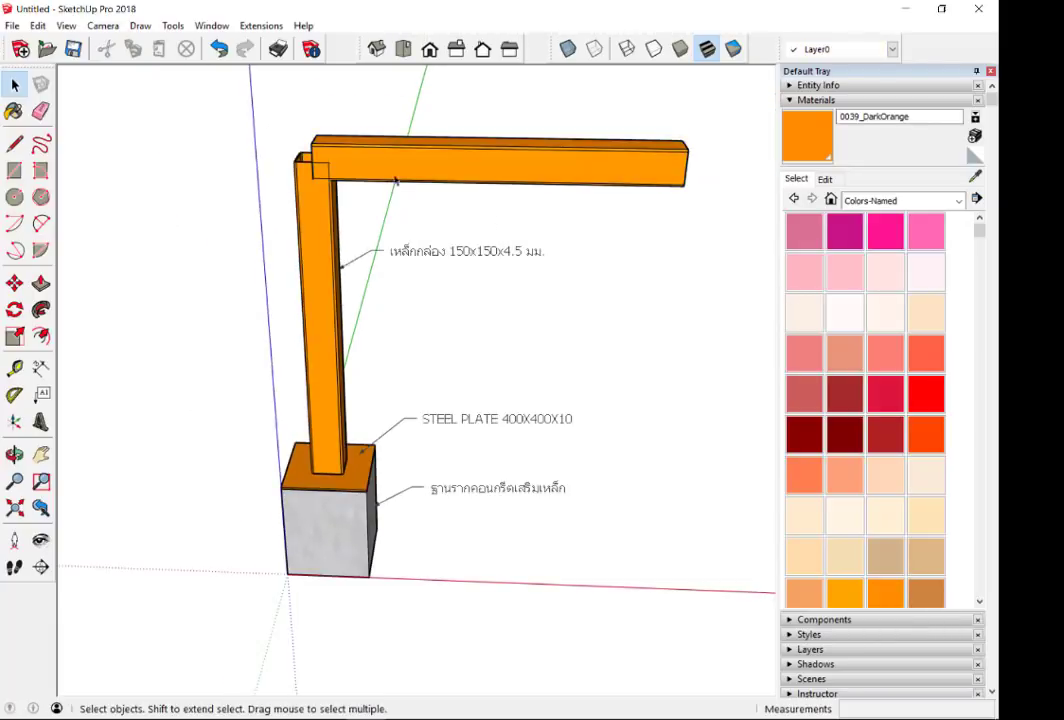
{"action": "mouse_move", "coordinate": [396, 181]}
{"action": "middle_mouse_down"}
{"action": "mouse_move", "coordinate": [209, 159]}
{"action": "mouse_move", "coordinate": [565, 196]}
{"action": "middle_mouse_up"}
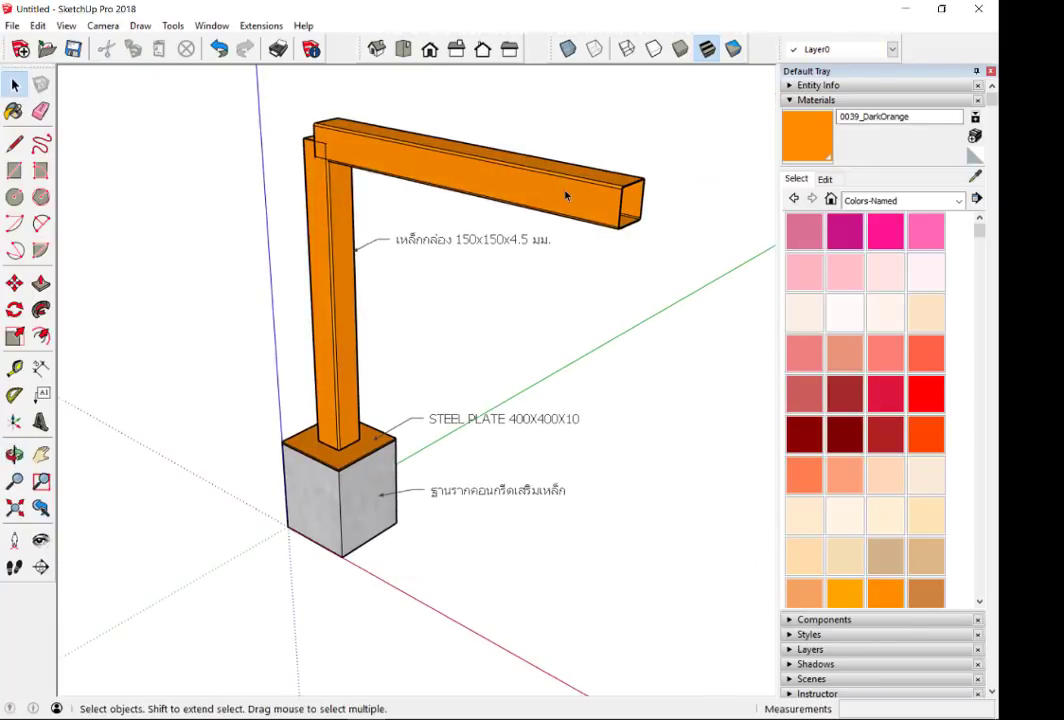
{"action": "mouse_move", "coordinate": [565, 196]}
{"action": "middle_mouse_down"}
{"action": "mouse_move", "coordinate": [466, 149]}
{"action": "mouse_move", "coordinate": [660, 173]}
{"action": "middle_mouse_up"}
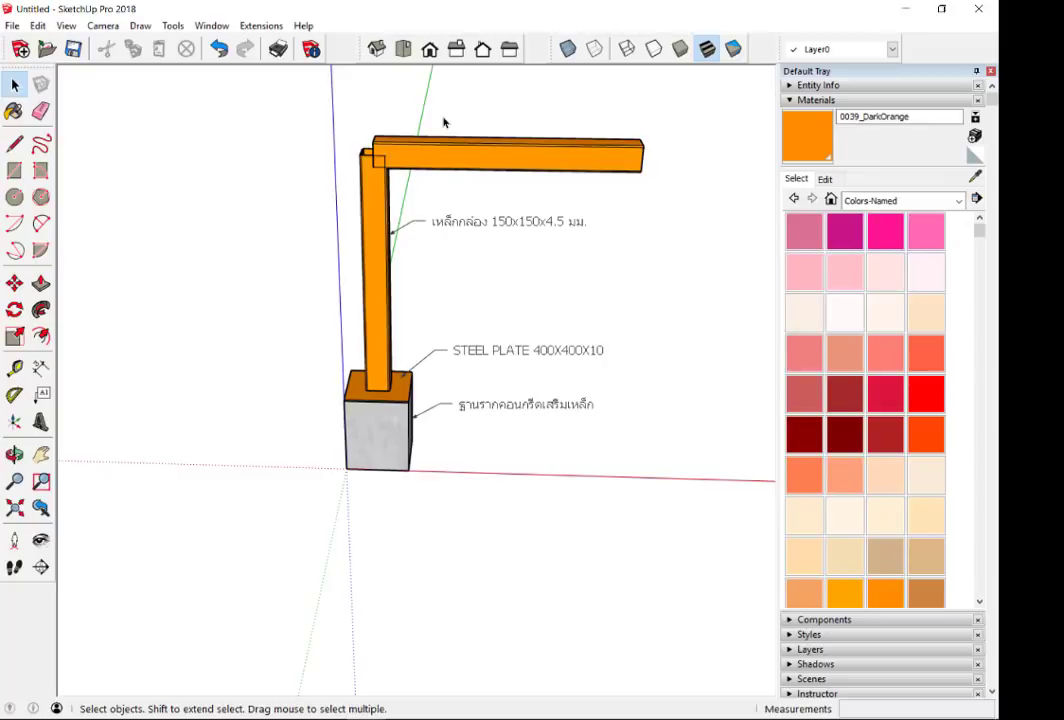
{"action": "mouse_move", "coordinate": [451, 157]}
{"action": "middle_mouse_down"}
{"action": "mouse_move", "coordinate": [470, 109]}
{"action": "mouse_move", "coordinate": [342, 131]}
{"action": "middle_mouse_up"}
- Delete the first horizontal beam
{"action": "left_click", "coordinate": [432, 163]}
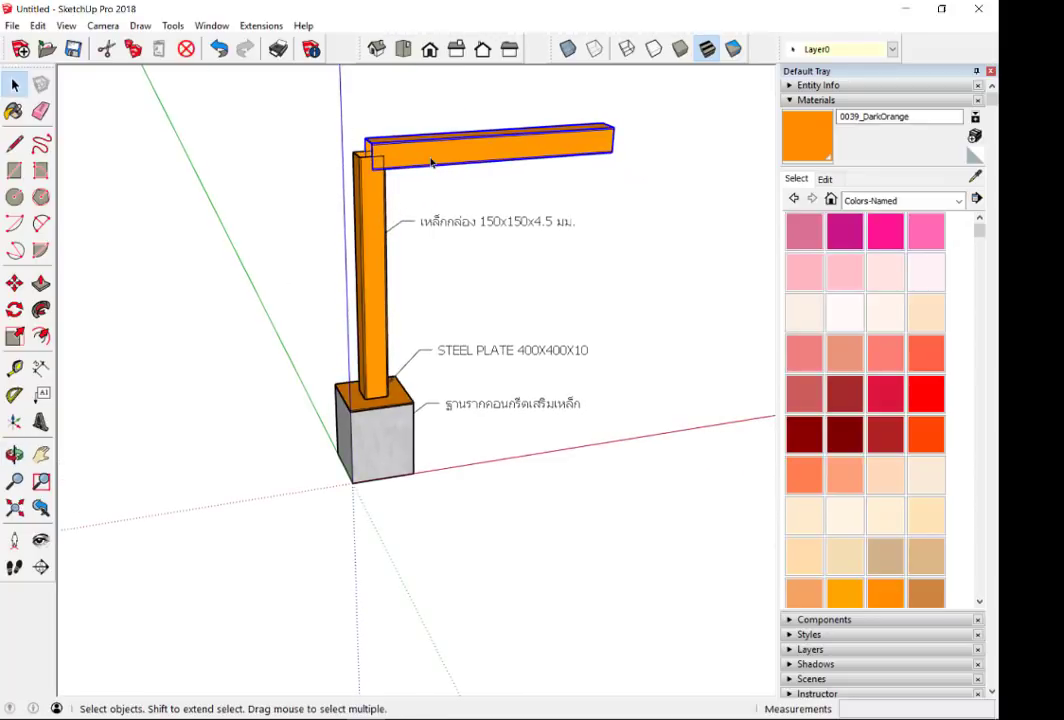
{"action": "key", "text": "Delete"}
{"action": "scroll", "coordinate": [482, 109], "scroll_direction": "up", "scroll_amount": 3}
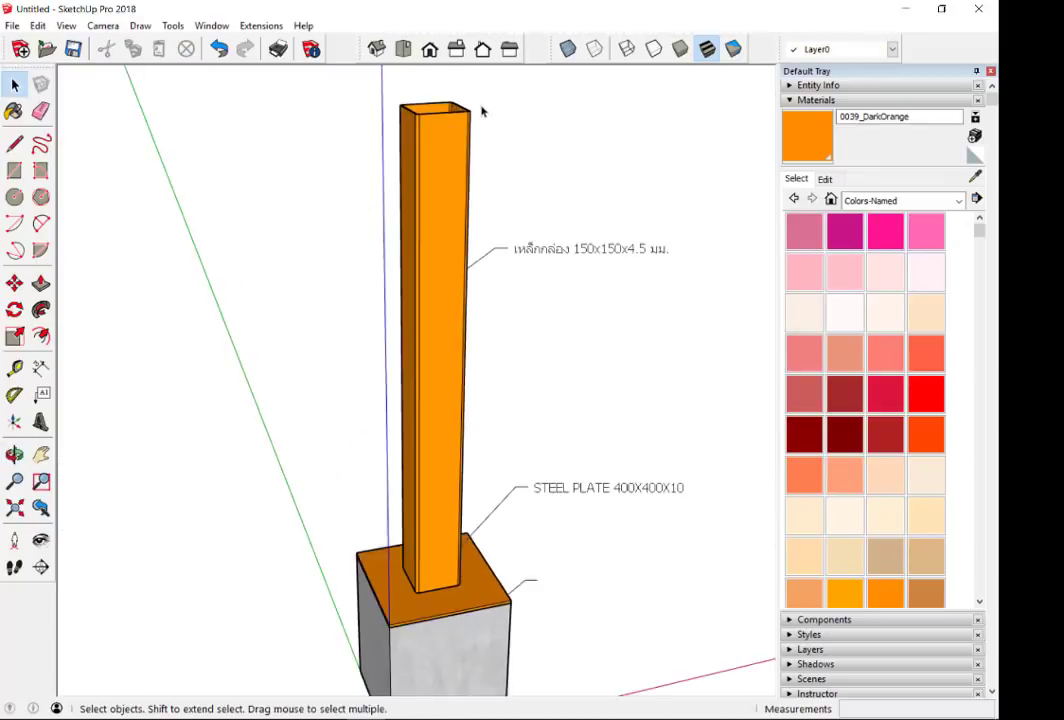
{"action": "scroll", "coordinate": [524, 80], "scroll_direction": "up", "scroll_amount": 3}
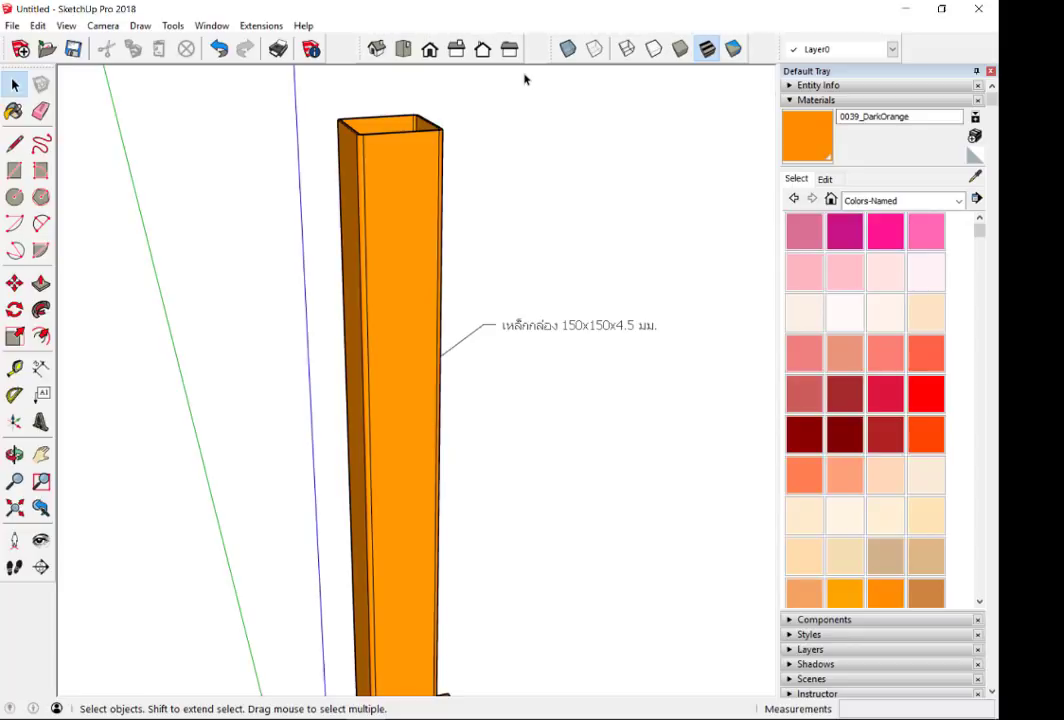
- Rotate a new copy of the whole column 90° about its top to lie across it, then orbit to check
{"action": "triple_click", "coordinate": [347, 151]}
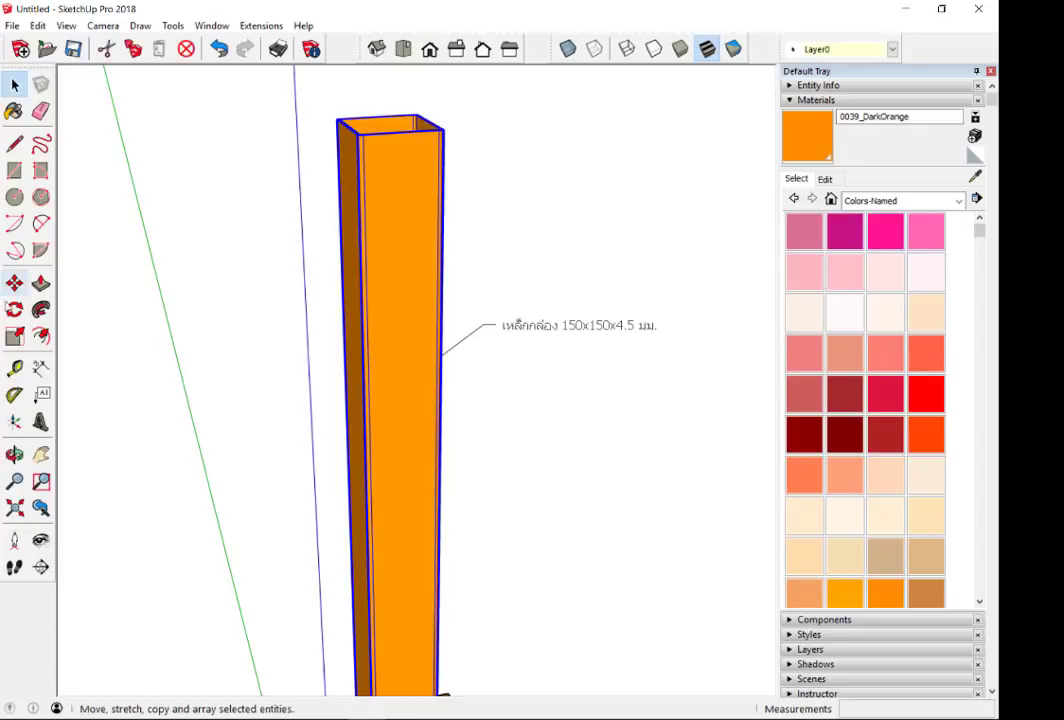
{"action": "left_click", "coordinate": [14, 310]}
{"action": "scroll", "coordinate": [385, 150], "scroll_direction": "up", "scroll_amount": 2}
{"action": "left_click", "coordinate": [406, 150]}
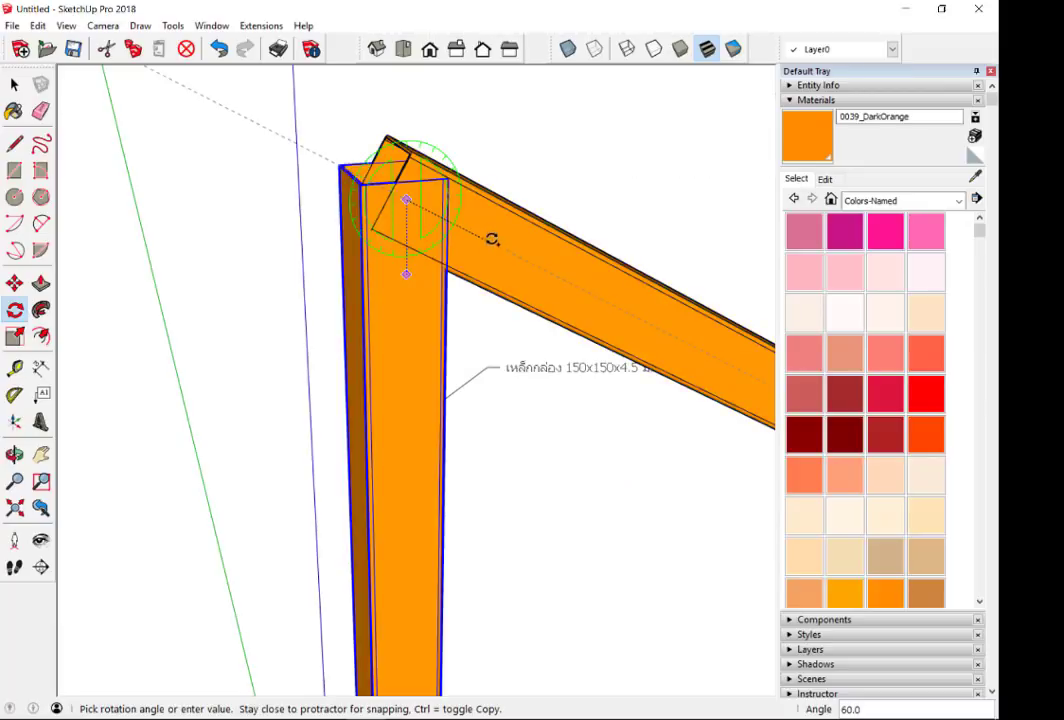
{"action": "left_click", "coordinate": [516, 195]}
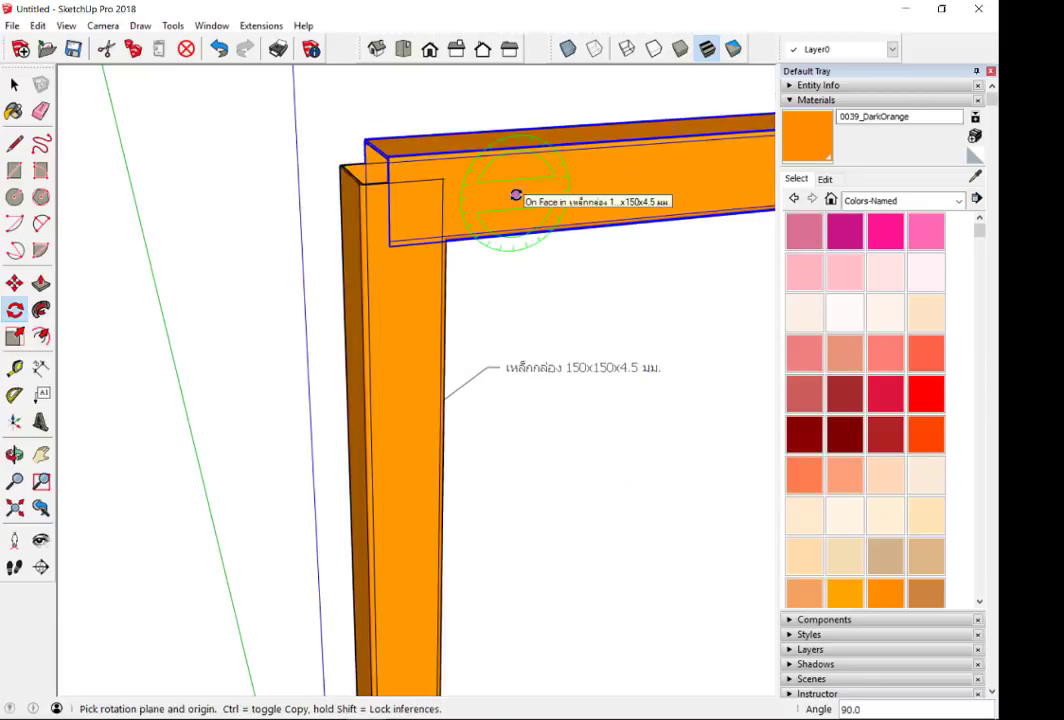
{"action": "key", "text": "space"}
{"action": "scroll", "coordinate": [516, 195], "scroll_direction": "down", "scroll_amount": 2}
{"action": "scroll", "coordinate": [228, 292], "scroll_direction": "down", "scroll_amount": 3}
{"action": "mouse_move", "coordinate": [228, 292]}
{"action": "middle_mouse_down"}
{"action": "mouse_move", "coordinate": [415, 308]}
{"action": "mouse_move", "coordinate": [394, 328]}
{"action": "middle_mouse_up"}
- Erase the three annotation labels with the Eraser
{"action": "key", "text": "e"}
{"action": "left_click_drag", "start_coordinate": [418, 492], "coordinate": [436, 326]}
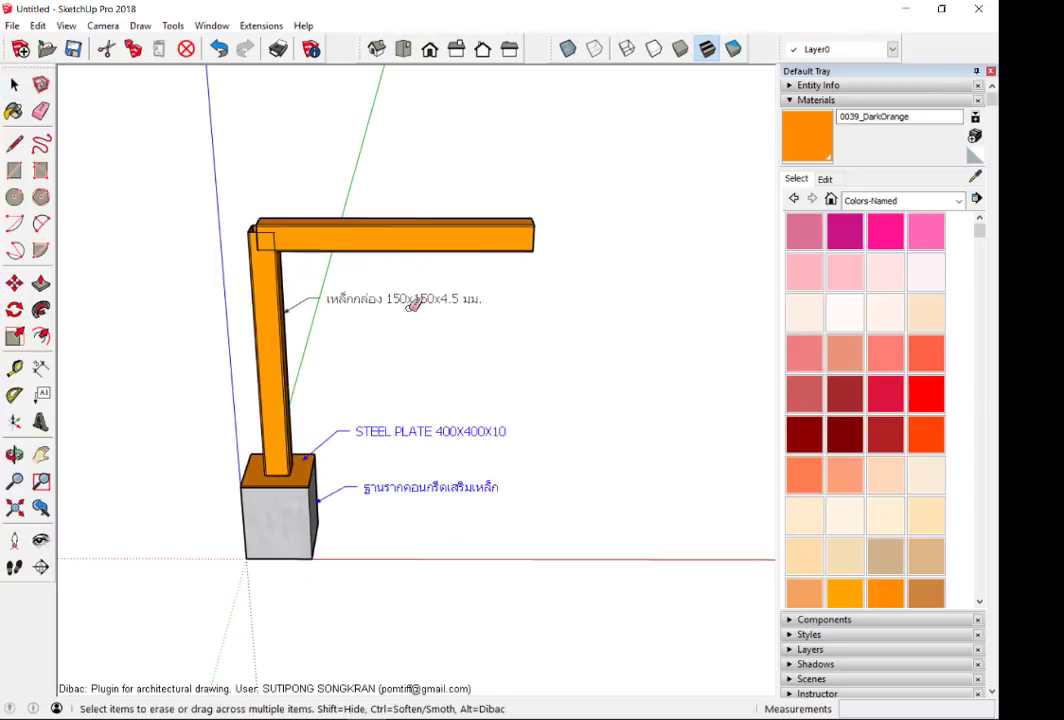
{"action": "mouse_move", "coordinate": [436, 326]}
{"action": "middle_mouse_down"}
{"action": "mouse_move", "coordinate": [321, 245]}
{"action": "mouse_move", "coordinate": [444, 326]}
{"action": "middle_mouse_up"}
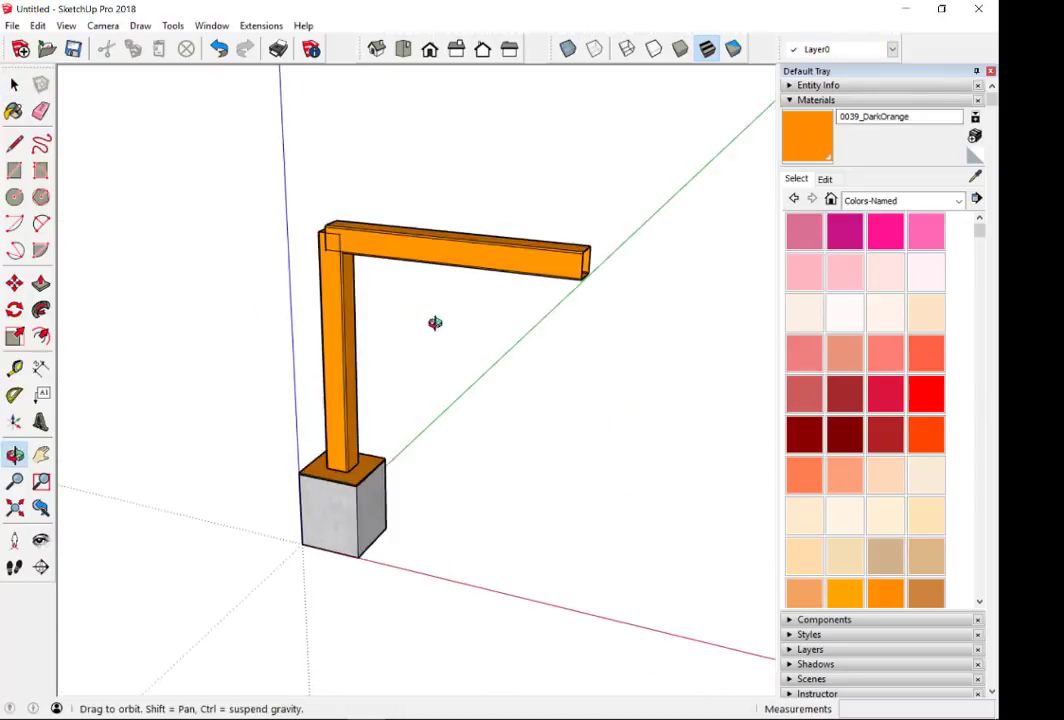
- Delete the horizontal beam, leaving the column standing alone
{"action": "key", "text": "space"}
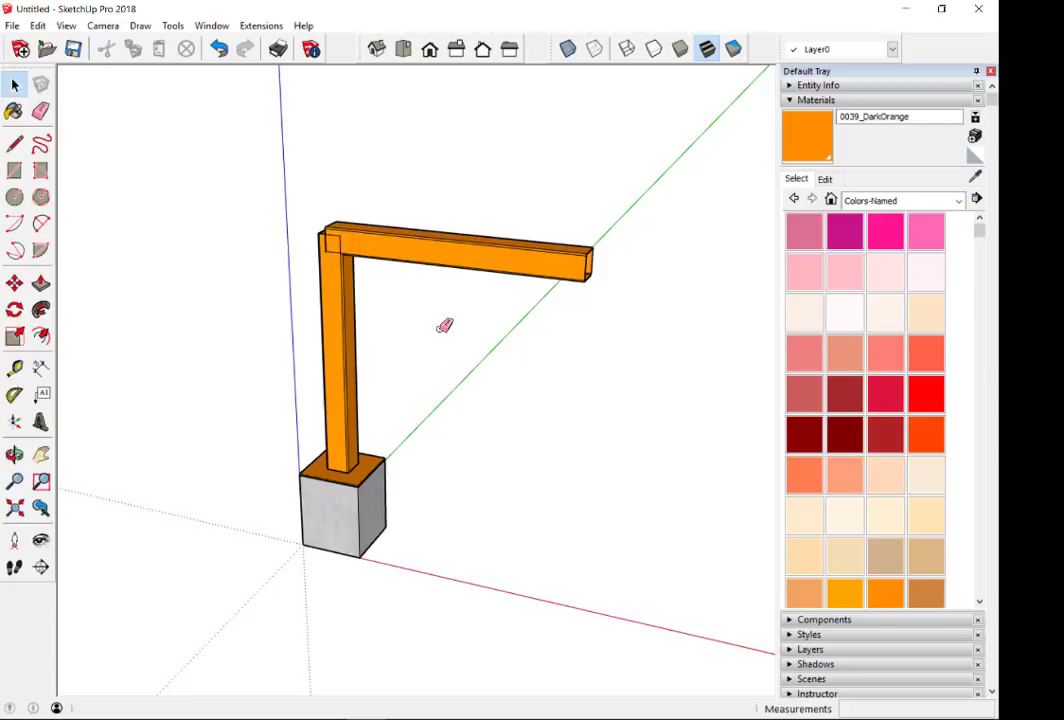
{"action": "left_click", "coordinate": [384, 222]}
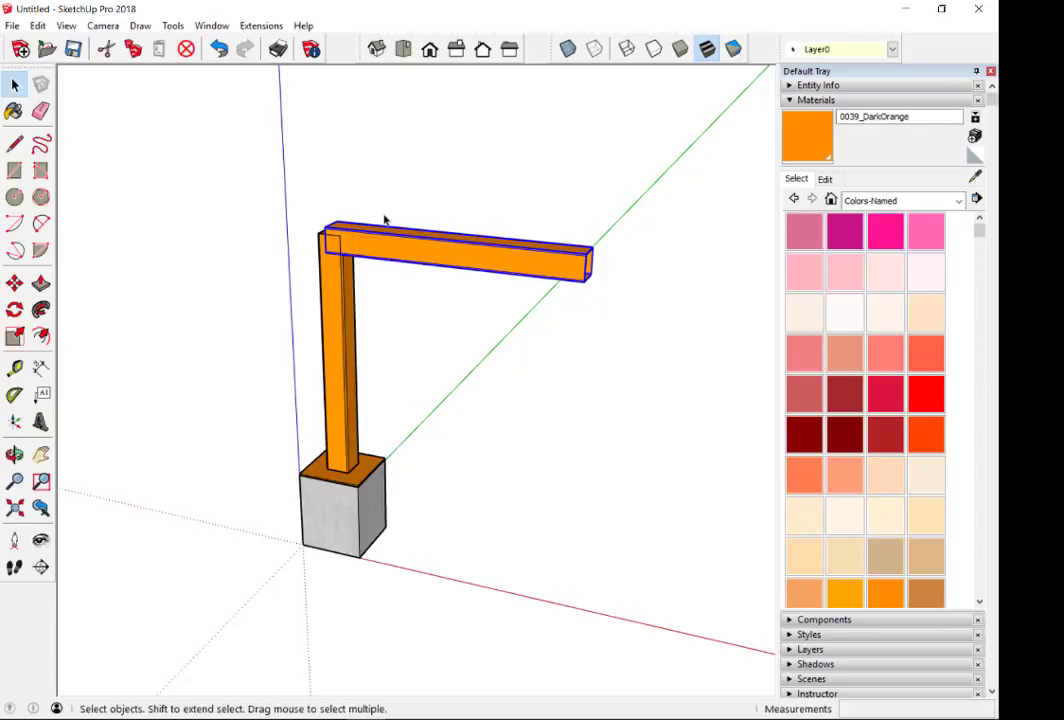
{"action": "key", "text": "Delete"}
- Copy the steel column 0.89m to the right with Move
{"action": "middle_click_drag", "start_coordinate": [454, 294], "coordinate": [349, 282]}
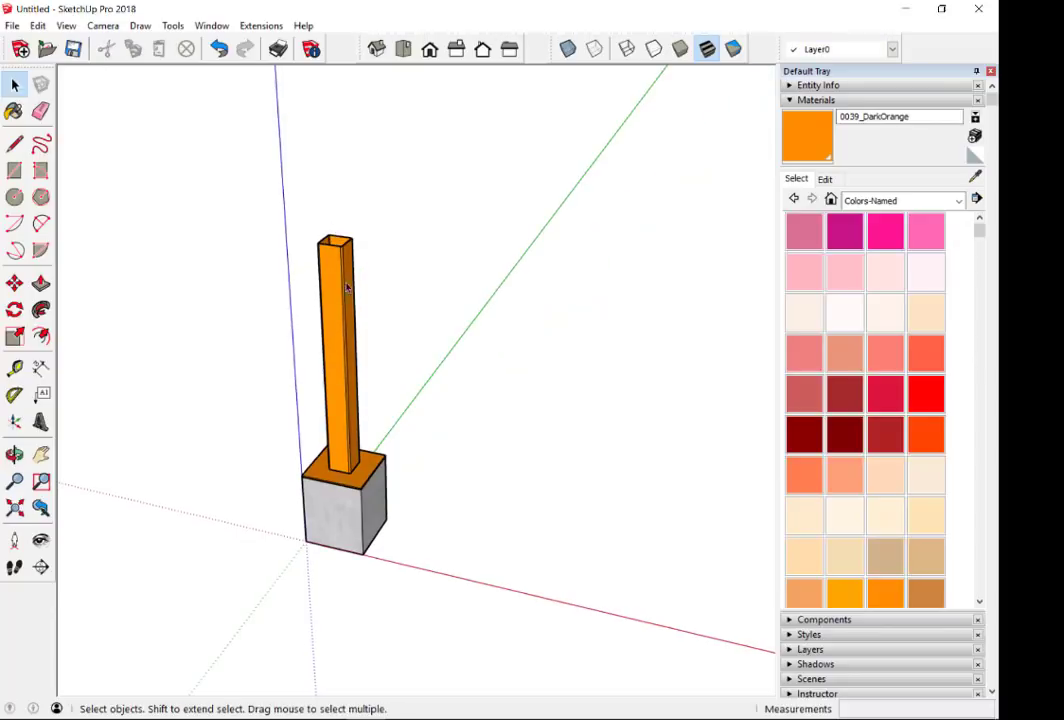
{"action": "scroll", "coordinate": [343, 278], "scroll_direction": "up", "scroll_amount": 2}
{"action": "left_click", "coordinate": [348, 270]}
{"action": "scroll", "coordinate": [349, 268], "scroll_direction": "up", "scroll_amount": 2}
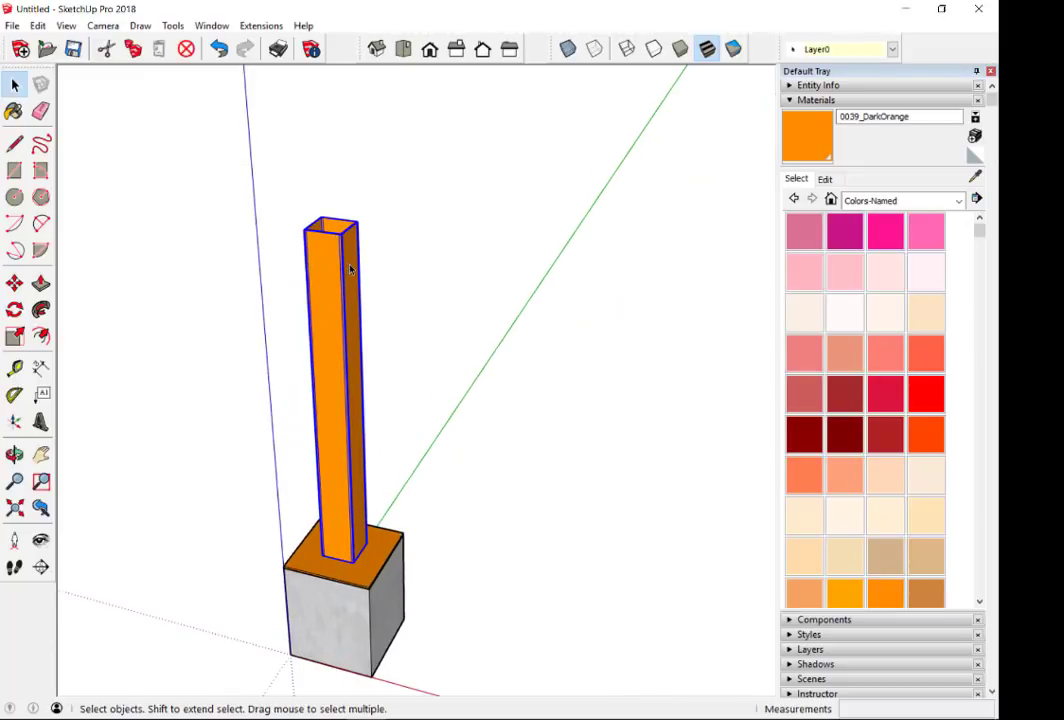
{"action": "scroll", "coordinate": [300, 288], "scroll_direction": "up", "scroll_amount": 2}
{"action": "key", "text": "m"}
{"action": "left_click", "coordinate": [341, 252]}
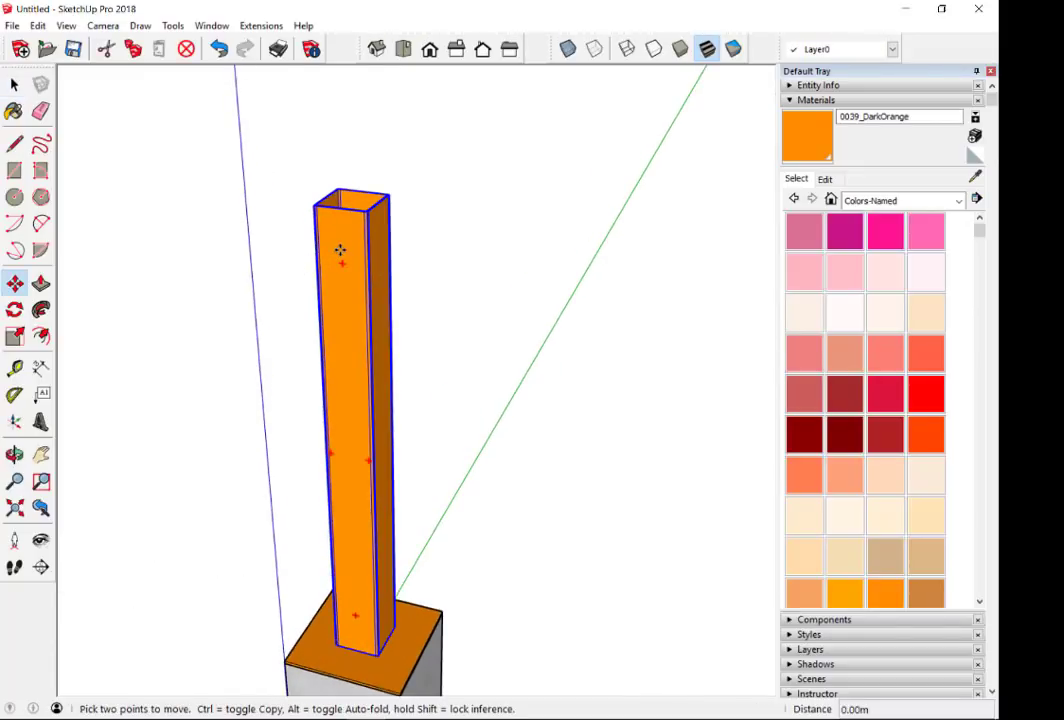
{"action": "scroll", "coordinate": [341, 251], "scroll_direction": "down", "scroll_amount": 3}
{"action": "key", "text": "ctrl"}
{"action": "left_click", "coordinate": [511, 275]}
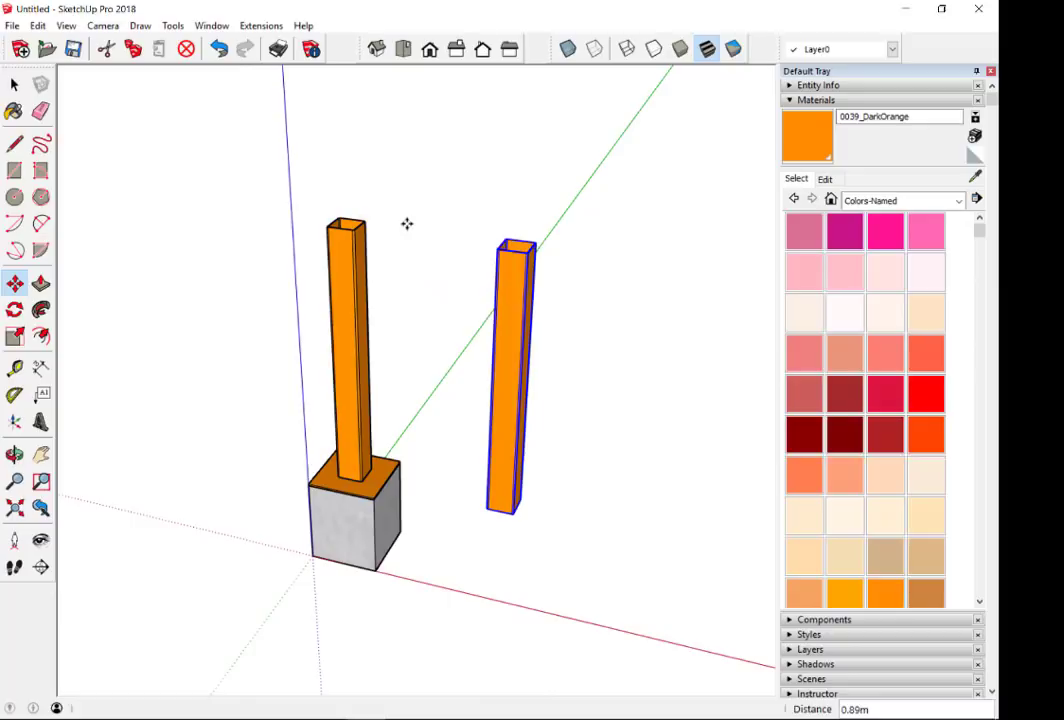
- Turn the column copy about 90° so it lies horizontally beside the original column
{"action": "scroll", "coordinate": [528, 326], "scroll_direction": "up", "scroll_amount": 2}
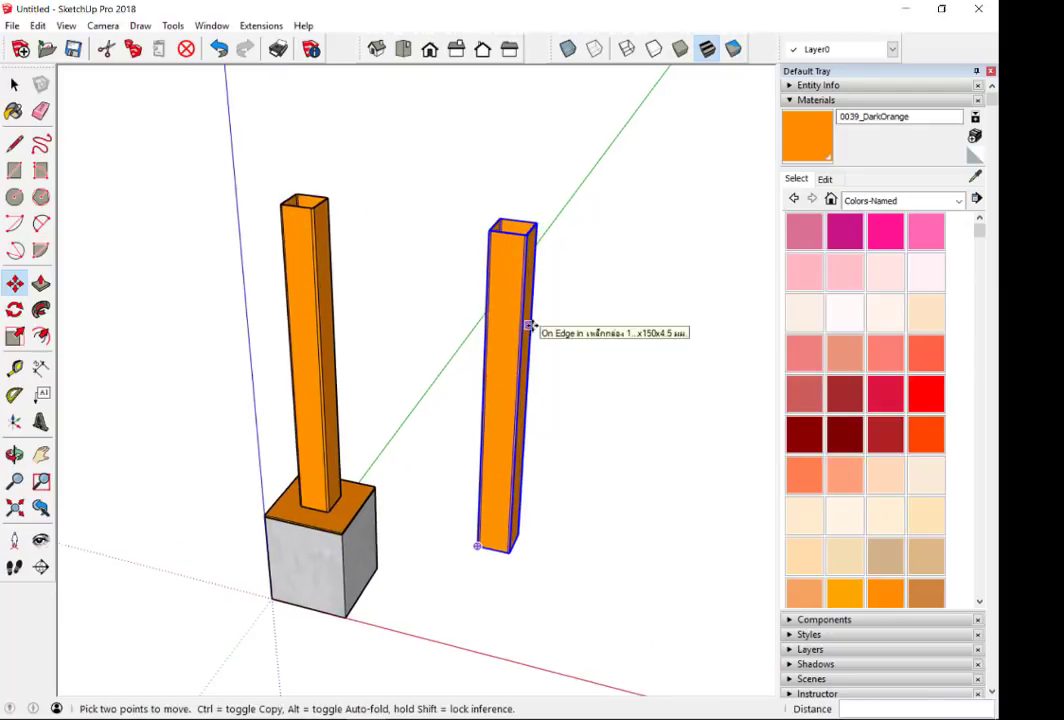
{"action": "scroll", "coordinate": [527, 326], "scroll_direction": "up", "scroll_amount": 1}
{"action": "scroll", "coordinate": [490, 290], "scroll_direction": "down", "scroll_amount": 2}
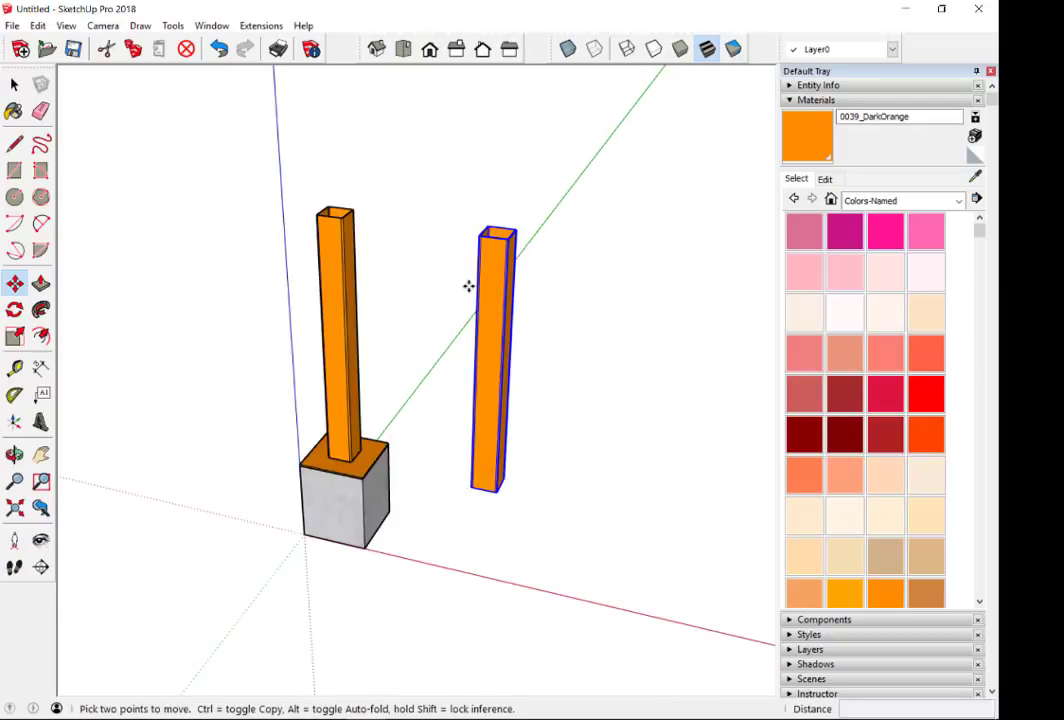
{"action": "left_click", "coordinate": [585, 357]}
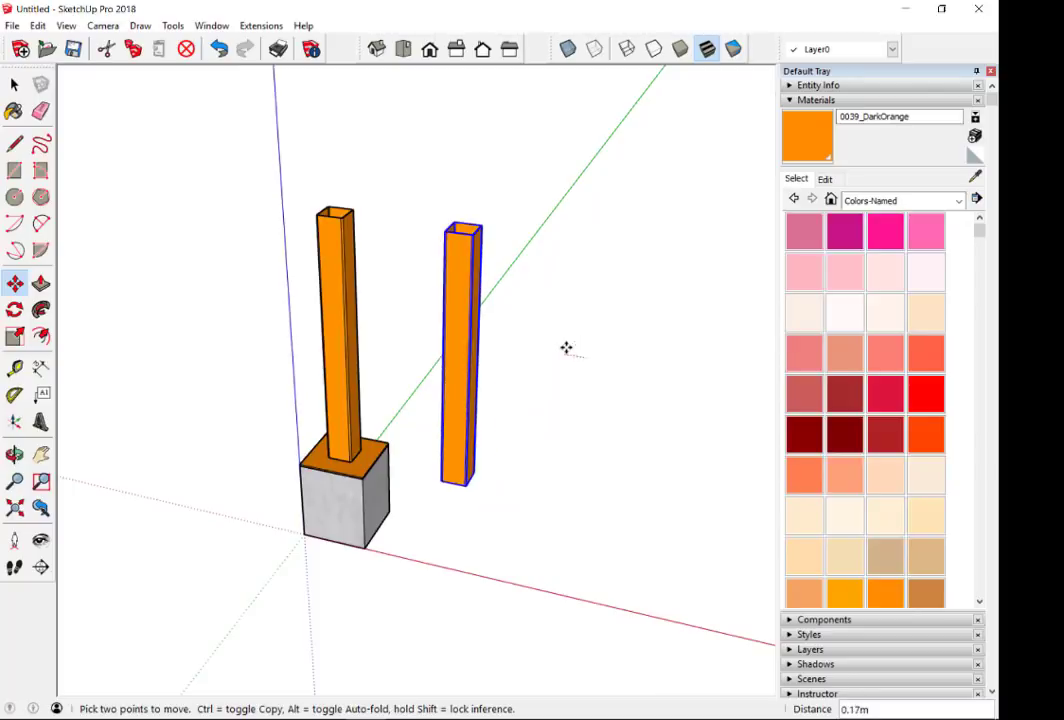
{"action": "scroll", "coordinate": [363, 401], "scroll_direction": "up", "scroll_amount": 1}
{"action": "scroll", "coordinate": [316, 394], "scroll_direction": "up", "scroll_amount": 2}
{"action": "scroll", "coordinate": [316, 394], "scroll_direction": "up", "scroll_amount": 2}
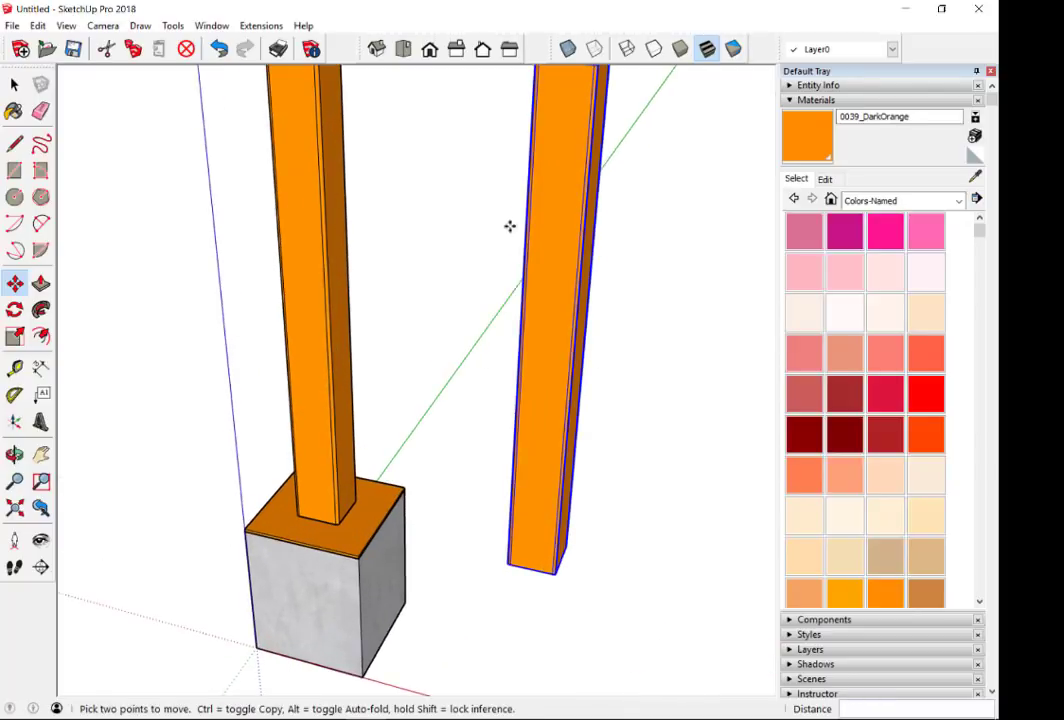
{"action": "scroll", "coordinate": [509, 226], "scroll_direction": "down", "scroll_amount": 2}
{"action": "key", "text": "q"}
{"action": "left_click", "coordinate": [535, 330]}
{"action": "left_click", "coordinate": [557, 175]}
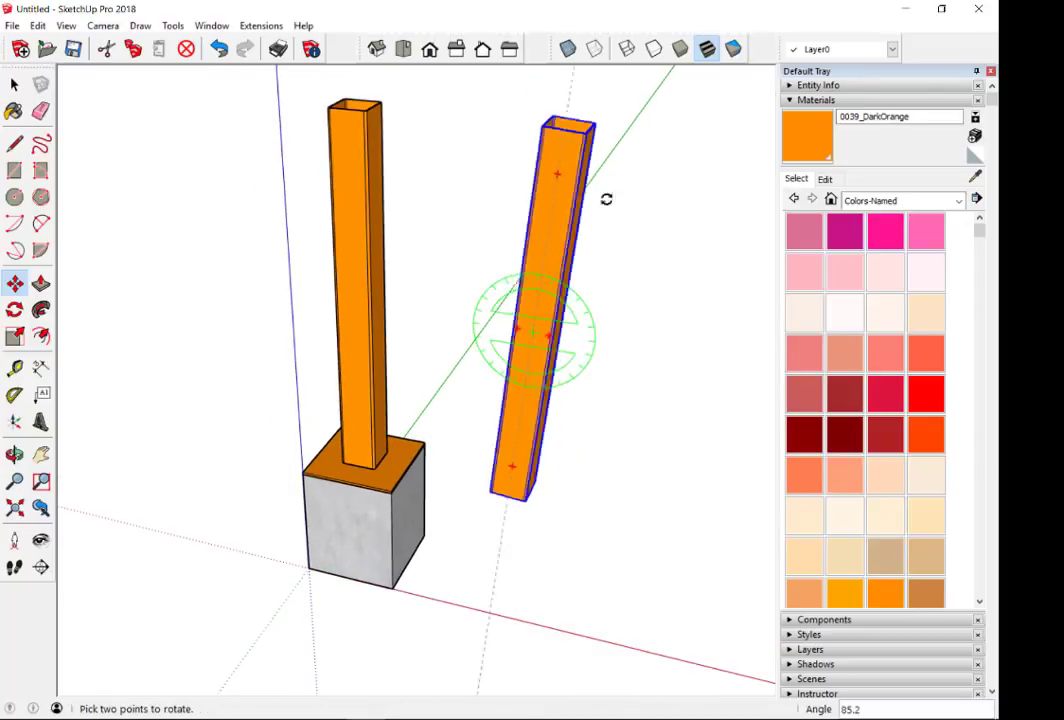
{"action": "left_click", "coordinate": [677, 347]}
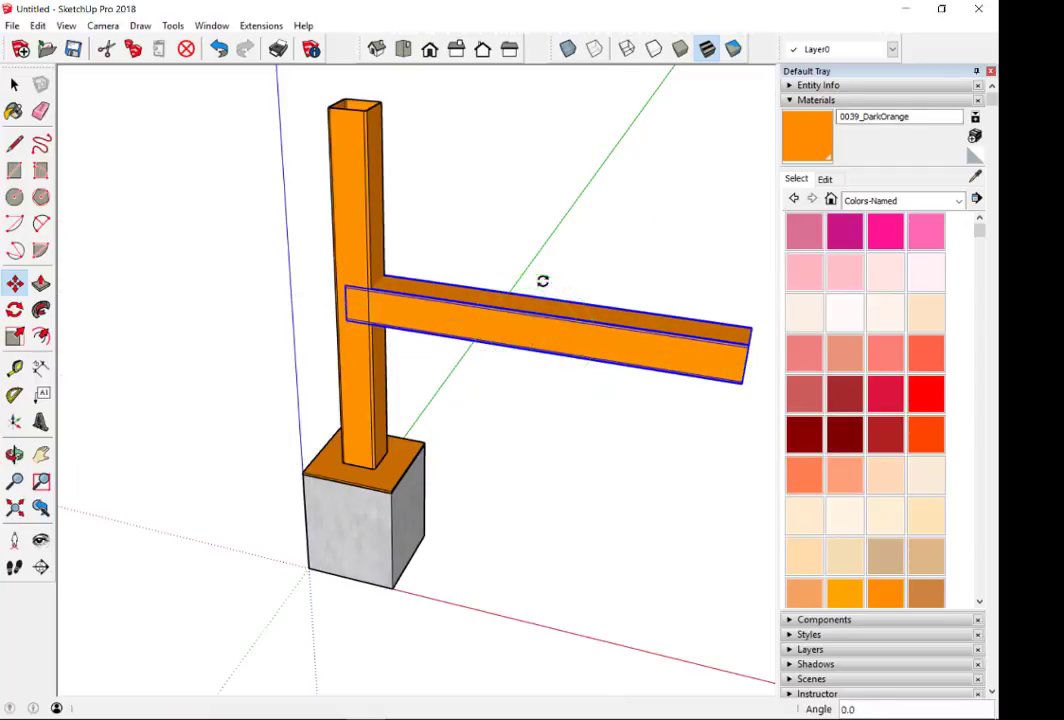
{"action": "key", "text": "m"}
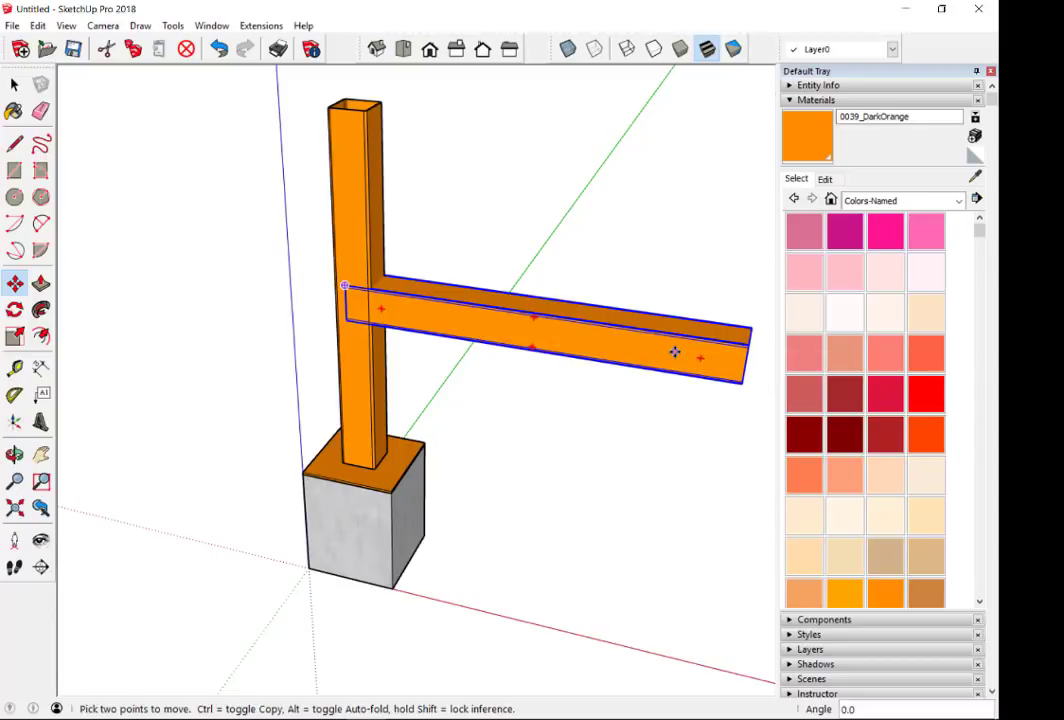
- Move the horizontal tube beam so it rests against the column's side
{"action": "scroll", "coordinate": [708, 413], "scroll_direction": "down", "scroll_amount": 5}
{"action": "middle_click_drag", "start_coordinate": [708, 413], "coordinate": [414, 332]}
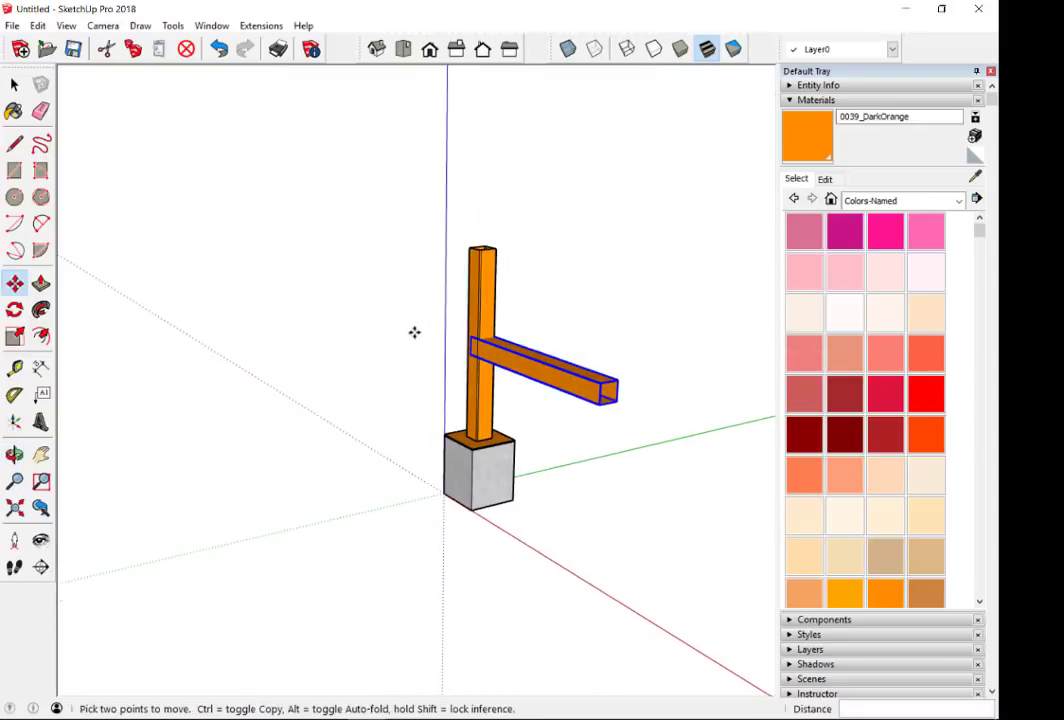
{"action": "left_click", "coordinate": [575, 414]}
{"action": "scroll", "coordinate": [606, 410], "scroll_direction": "up", "scroll_amount": 2}
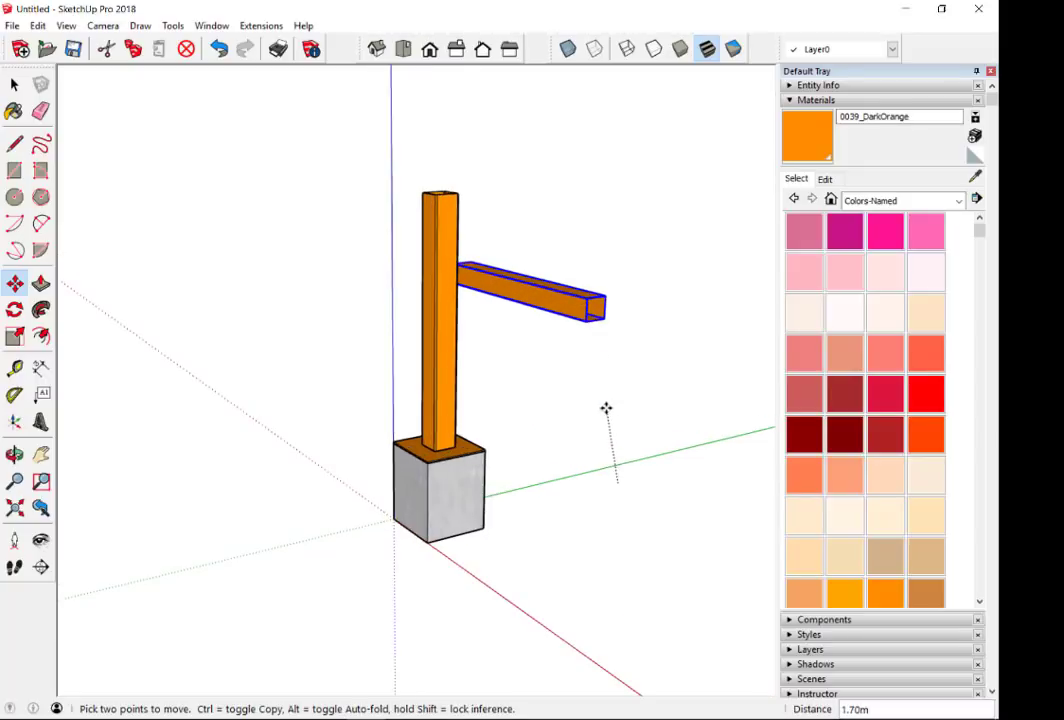
{"action": "left_click", "coordinate": [606, 408]}
{"action": "key", "text": "space"}
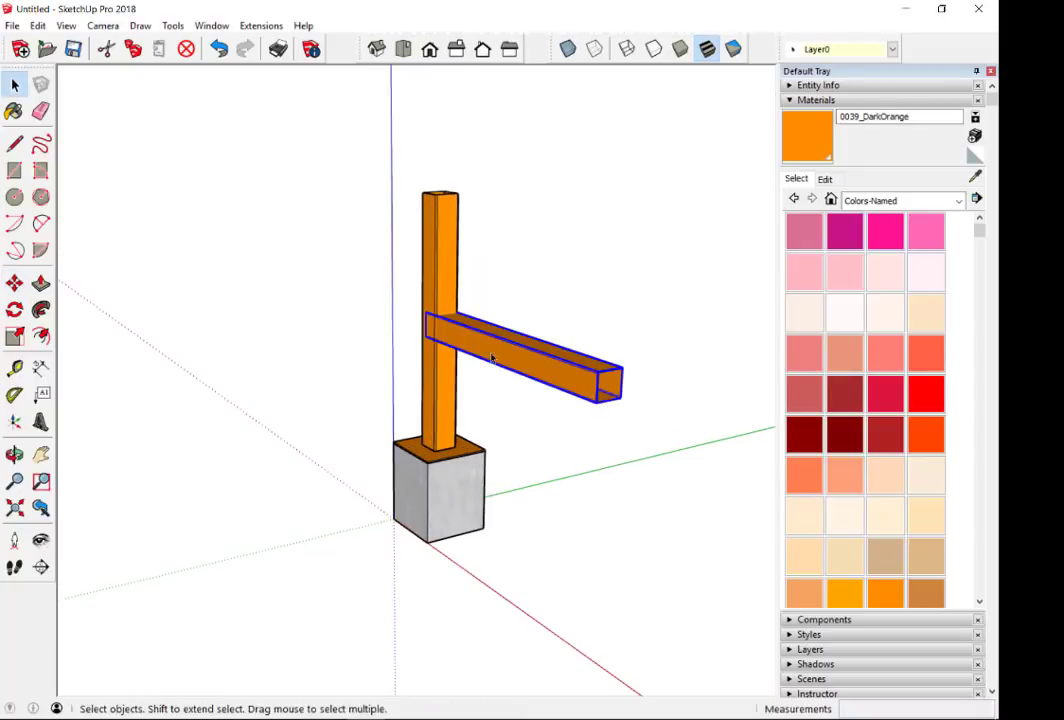
{"action": "left_click", "coordinate": [615, 370]}
- Reselect the tube beam and pick it up by its bottom edge to move it again
{"action": "scroll", "coordinate": [621, 347], "scroll_direction": "up", "scroll_amount": 2}
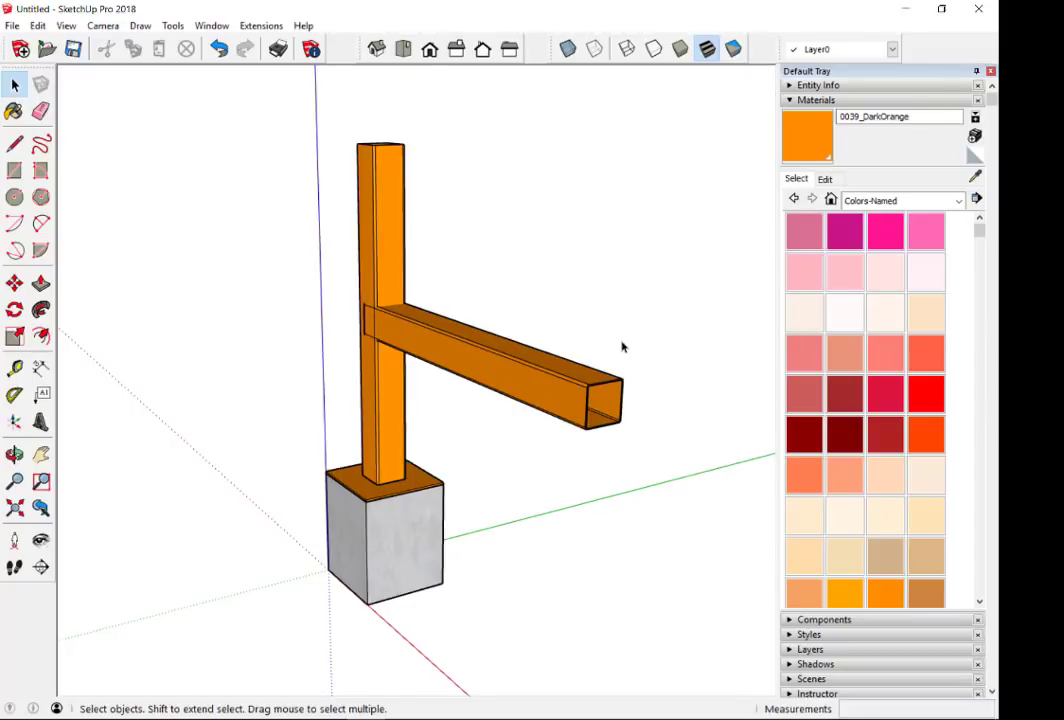
{"action": "scroll", "coordinate": [583, 430], "scroll_direction": "up", "scroll_amount": 3}
{"action": "left_click", "coordinate": [601, 420]}
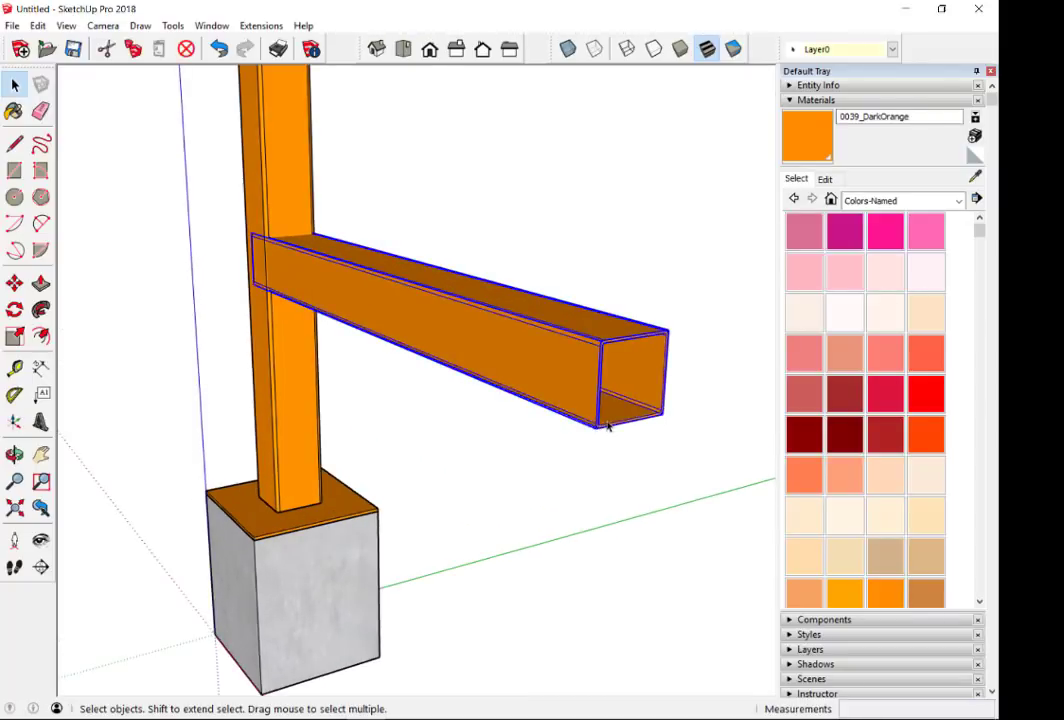
{"action": "scroll", "coordinate": [590, 425], "scroll_direction": "up", "scroll_amount": 2}
{"action": "left_click", "coordinate": [14, 283]}
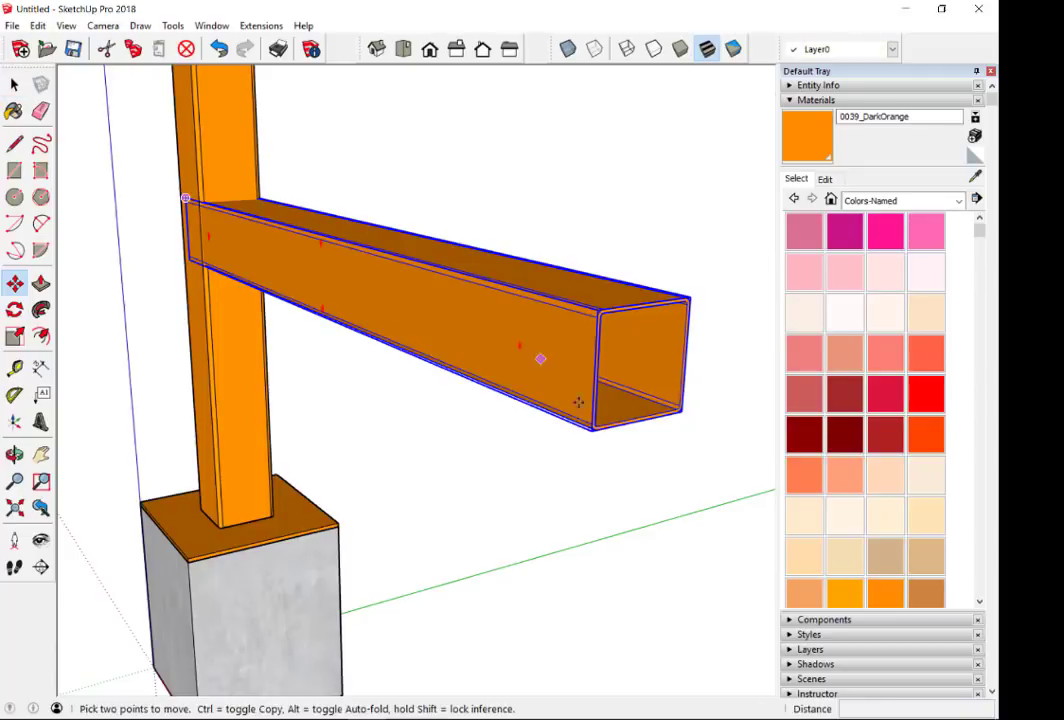
{"action": "scroll", "coordinate": [660, 428], "scroll_direction": "up", "scroll_amount": 2}
{"action": "scroll", "coordinate": [640, 424], "scroll_direction": "up", "scroll_amount": 2}
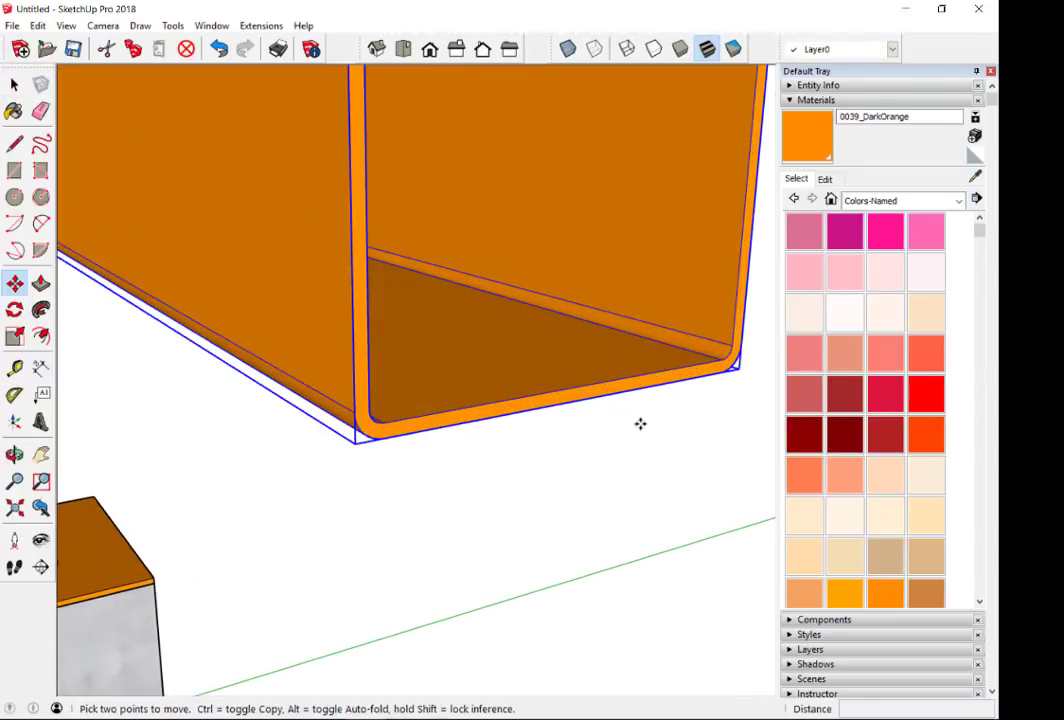
{"action": "left_click", "coordinate": [575, 403]}
{"action": "scroll", "coordinate": [577, 408], "scroll_direction": "down", "scroll_amount": 3}
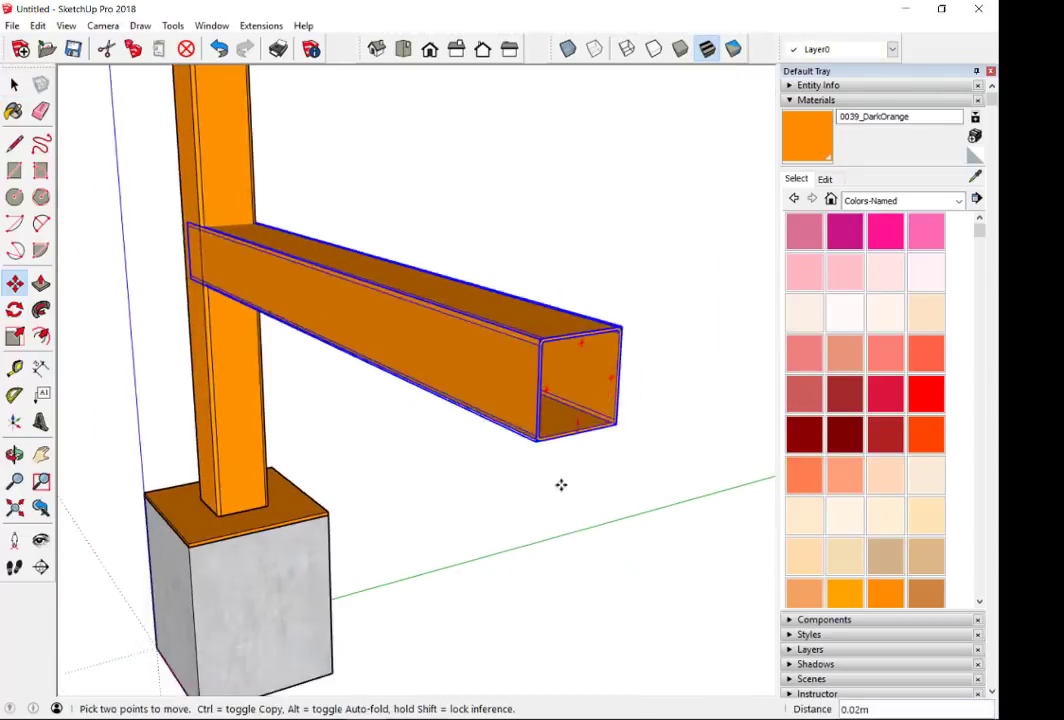
{"action": "scroll", "coordinate": [560, 484], "scroll_direction": "down", "scroll_amount": 2}
- Set the beam down on the column top, then lift it off again to adjust
{"action": "scroll", "coordinate": [435, 256], "scroll_direction": "up", "scroll_amount": 5}
{"action": "scroll", "coordinate": [425, 245], "scroll_direction": "down", "scroll_amount": 2}
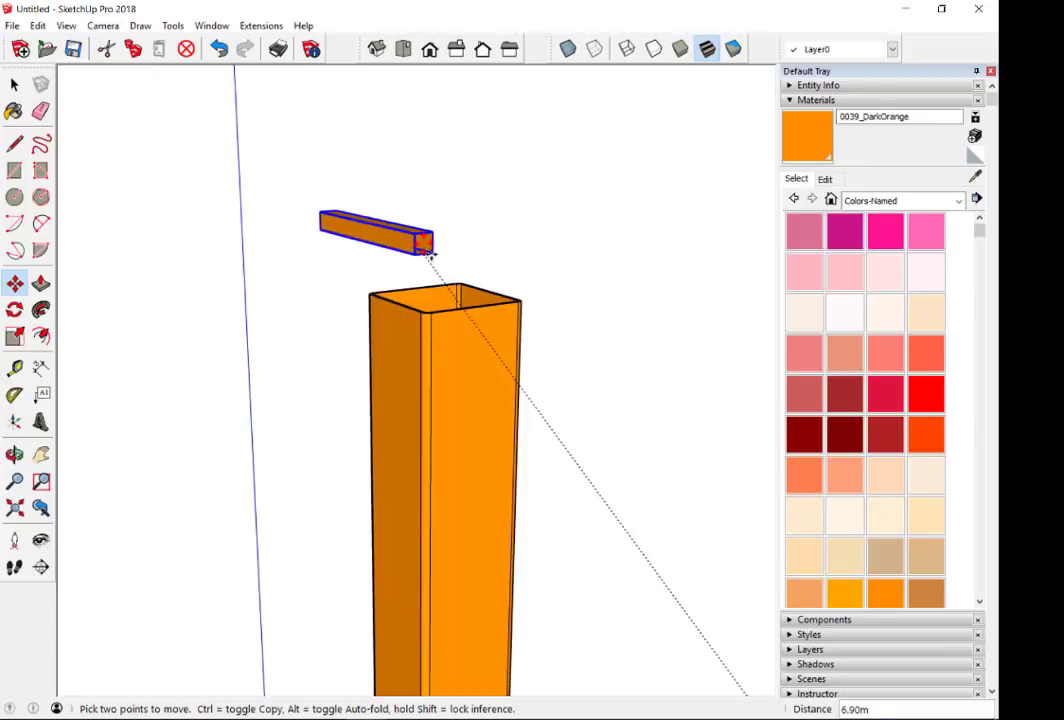
{"action": "scroll", "coordinate": [482, 316], "scroll_direction": "up", "scroll_amount": 1}
{"action": "scroll", "coordinate": [478, 310], "scroll_direction": "up", "scroll_amount": 1}
{"action": "left_click", "coordinate": [468, 303]}
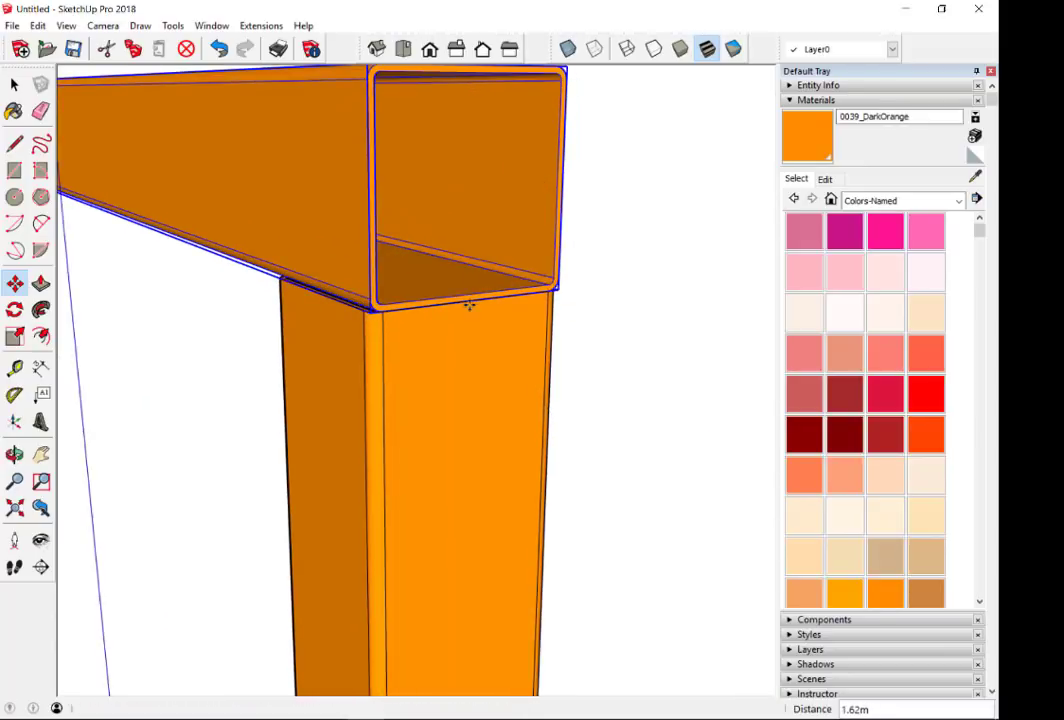
{"action": "scroll", "coordinate": [458, 298], "scroll_direction": "down", "scroll_amount": 2}
{"action": "mouse_move", "coordinate": [458, 298]}
{"action": "middle_mouse_down"}
{"action": "mouse_move", "coordinate": [442, 290]}
{"action": "mouse_move", "coordinate": [636, 314]}
{"action": "mouse_move", "coordinate": [468, 325]}
{"action": "mouse_move", "coordinate": [440, 288]}
{"action": "middle_mouse_up"}
{"action": "left_click", "coordinate": [448, 292]}
- Grab the beam at its bottom-edge midpoint and seat it on the column's top edge
{"action": "scroll", "coordinate": [495, 262], "scroll_direction": "up", "scroll_amount": 2}
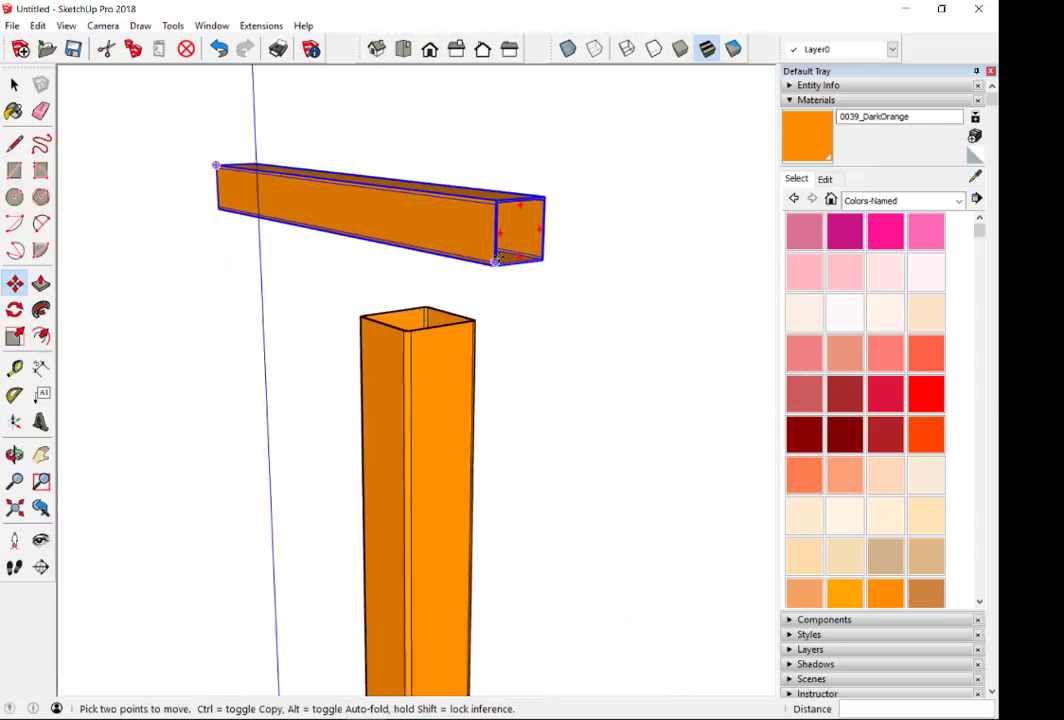
{"action": "scroll", "coordinate": [495, 265], "scroll_direction": "up", "scroll_amount": 2}
{"action": "scroll", "coordinate": [495, 262], "scroll_direction": "up", "scroll_amount": 2}
{"action": "scroll", "coordinate": [544, 268], "scroll_direction": "up", "scroll_amount": 1}
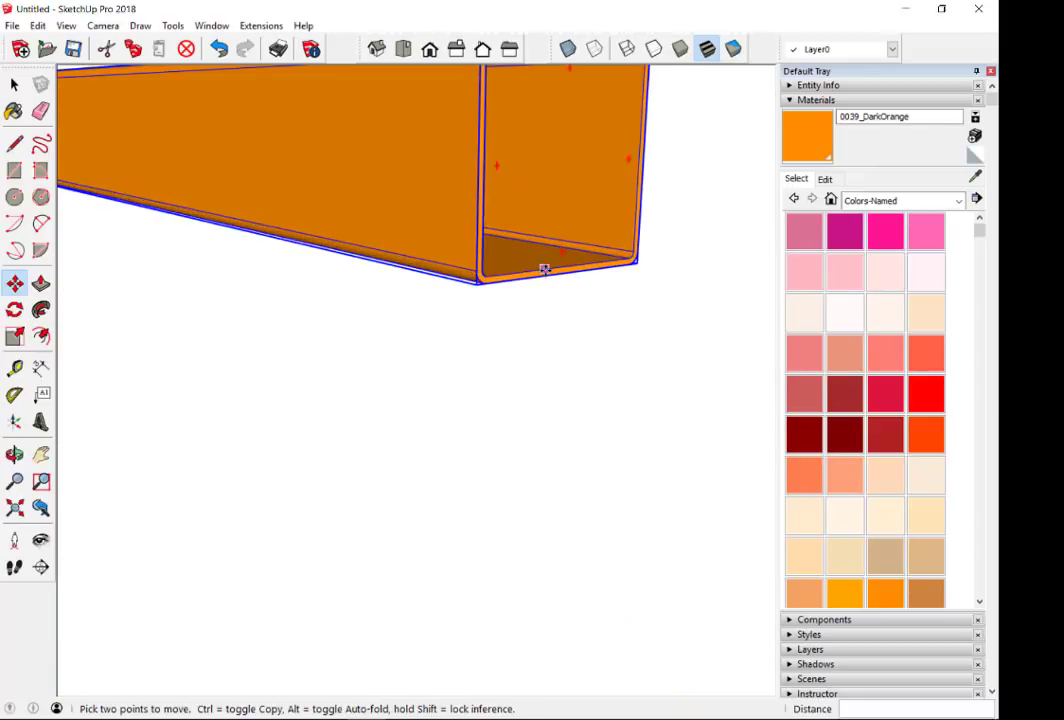
{"action": "scroll", "coordinate": [544, 268], "scroll_direction": "up", "scroll_amount": 1}
{"action": "scroll", "coordinate": [544, 268], "scroll_direction": "up", "scroll_amount": 1}
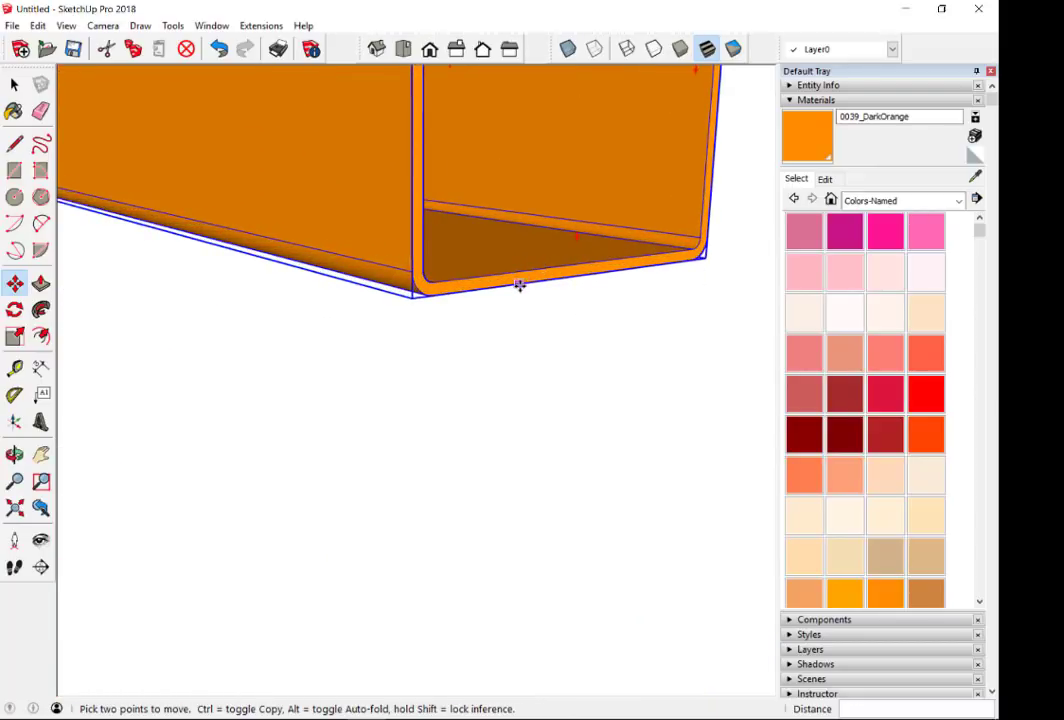
{"action": "left_click", "coordinate": [575, 274]}
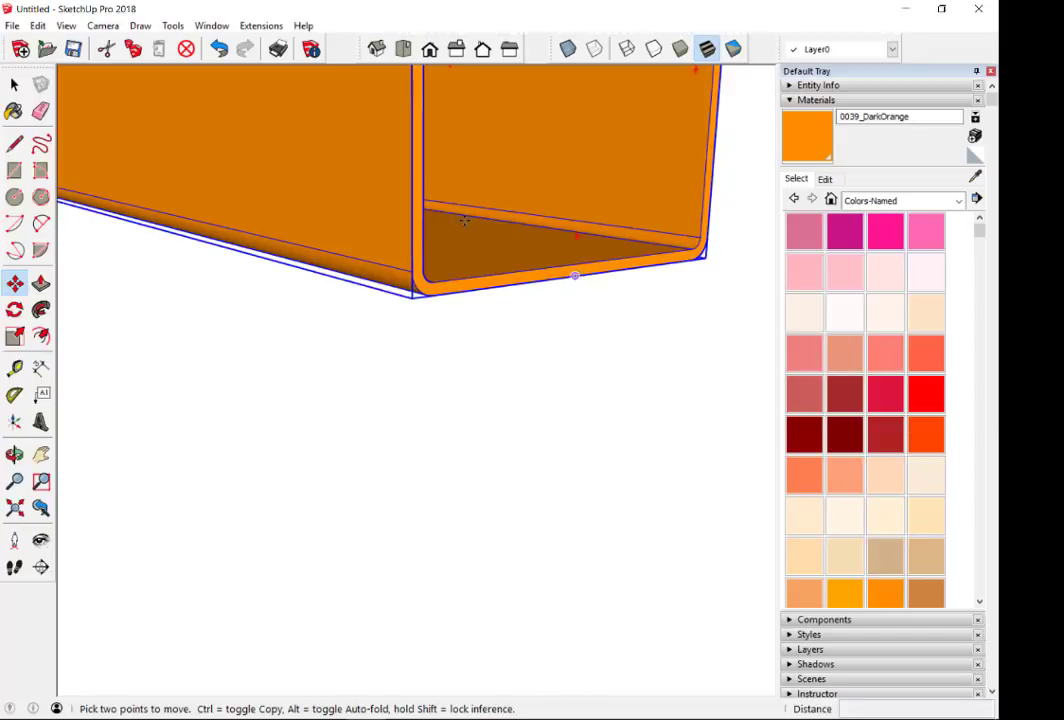
{"action": "scroll", "coordinate": [584, 276], "scroll_direction": "down", "scroll_amount": 3}
{"action": "scroll", "coordinate": [465, 347], "scroll_direction": "down", "scroll_amount": 2}
{"action": "scroll", "coordinate": [428, 417], "scroll_direction": "up", "scroll_amount": 5}
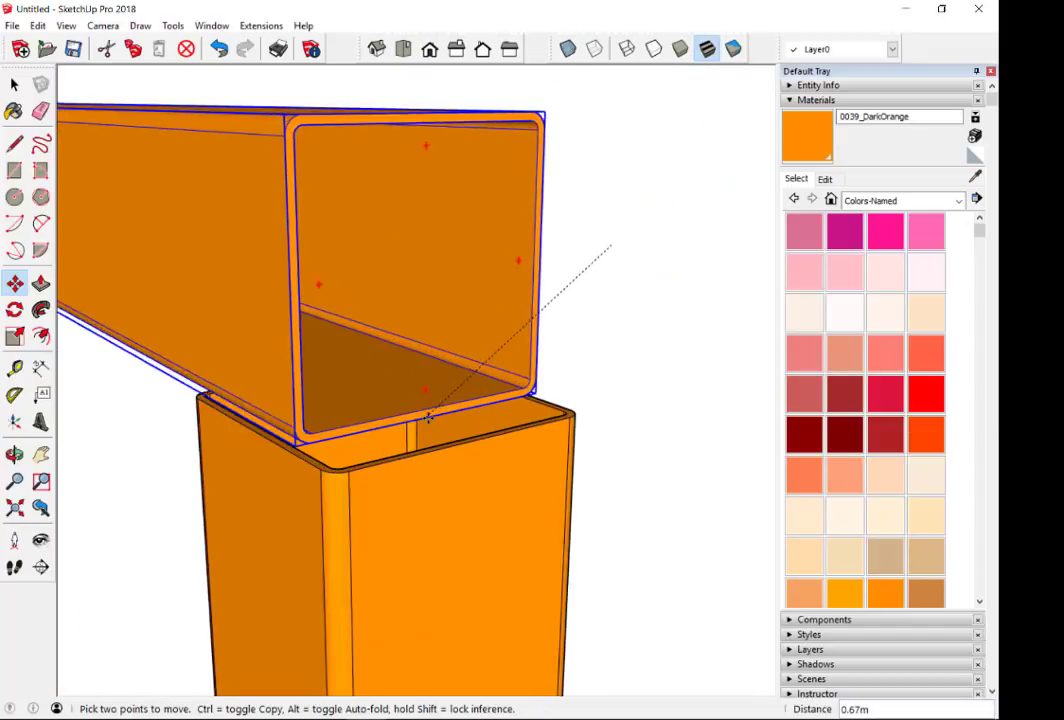
{"action": "scroll", "coordinate": [430, 420], "scroll_direction": "up", "scroll_amount": 3}
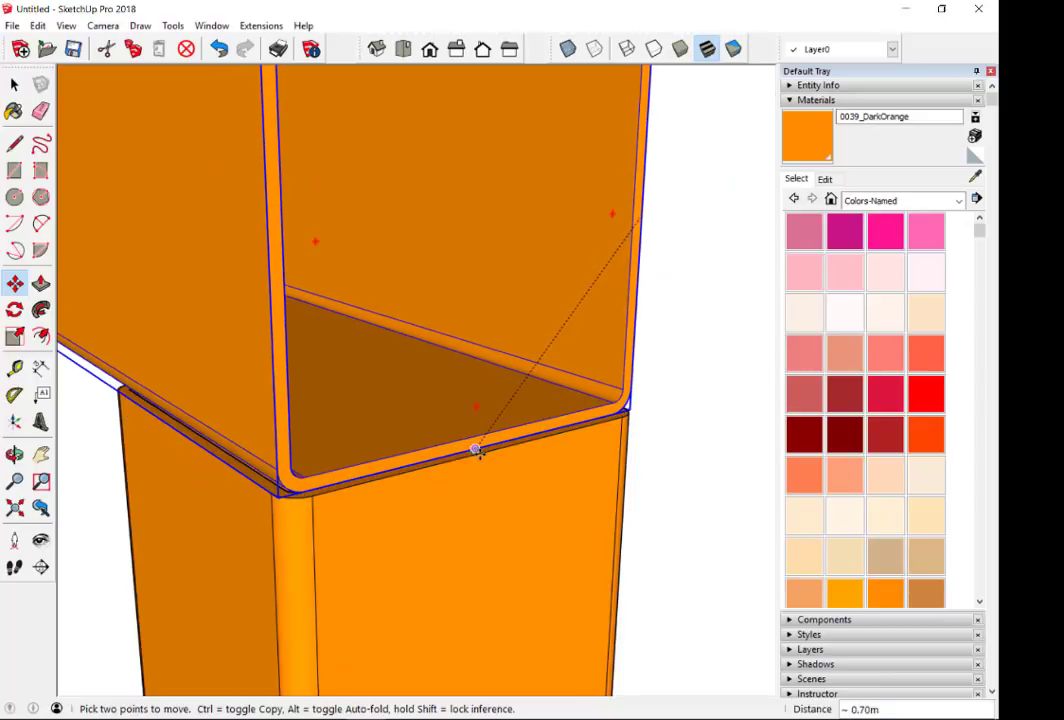
{"action": "left_click", "coordinate": [483, 453]}
{"action": "scroll", "coordinate": [511, 335], "scroll_direction": "down", "scroll_amount": 4}
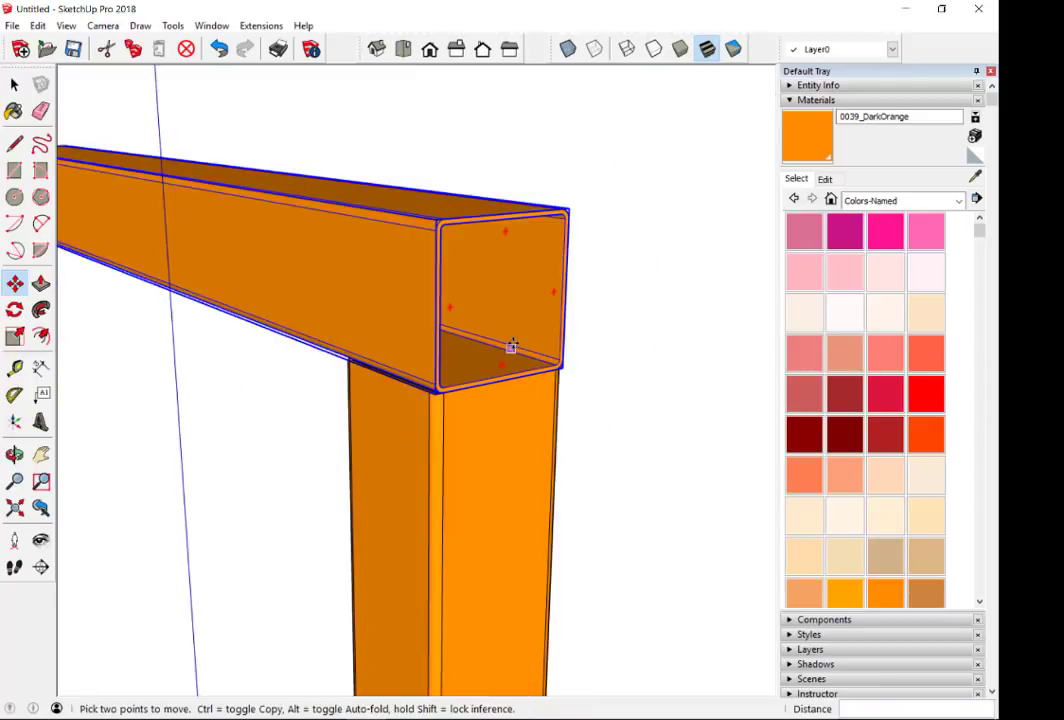
{"action": "key", "text": "space"}
{"action": "scroll", "coordinate": [512, 343], "scroll_direction": "down", "scroll_amount": 3}
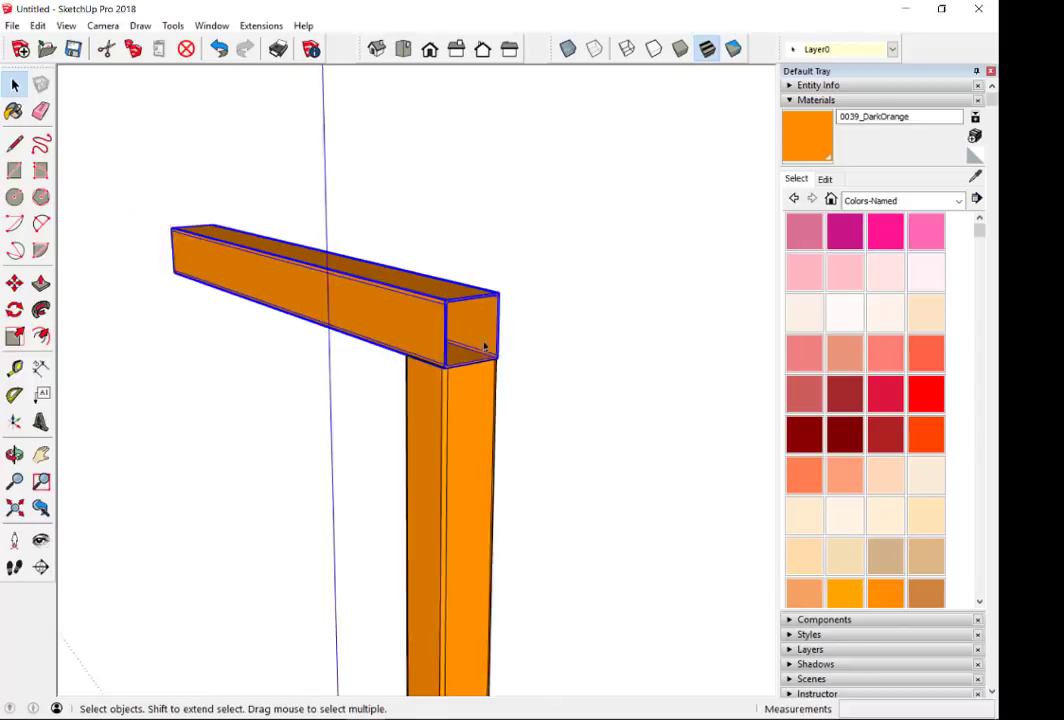
{"action": "scroll", "coordinate": [442, 214], "scroll_direction": "down", "scroll_amount": 3}
- Draw a 0.5 m line along the red axis from the footing's bottom corner
{"action": "scroll", "coordinate": [400, 250], "scroll_direction": "down", "scroll_amount": 3}
{"action": "middle_click_drag", "start_coordinate": [325, 302], "coordinate": [648, 330]}
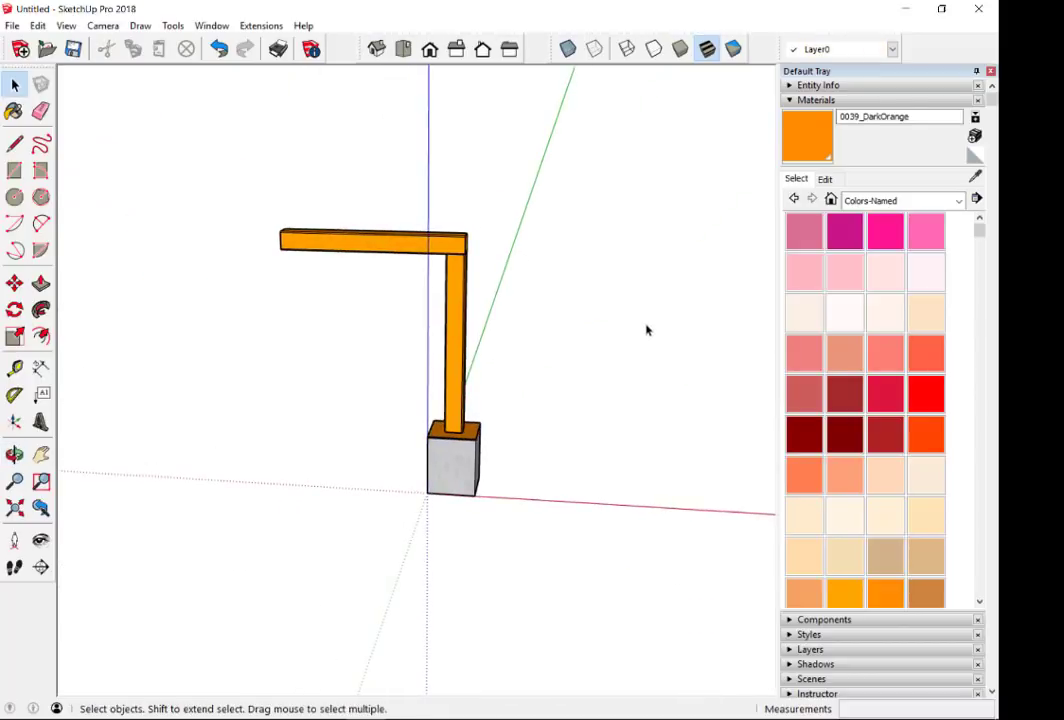
{"action": "scroll", "coordinate": [577, 470], "scroll_direction": "up", "scroll_amount": 2}
{"action": "scroll", "coordinate": [570, 460], "scroll_direction": "up", "scroll_amount": 2}
{"action": "key", "text": "l"}
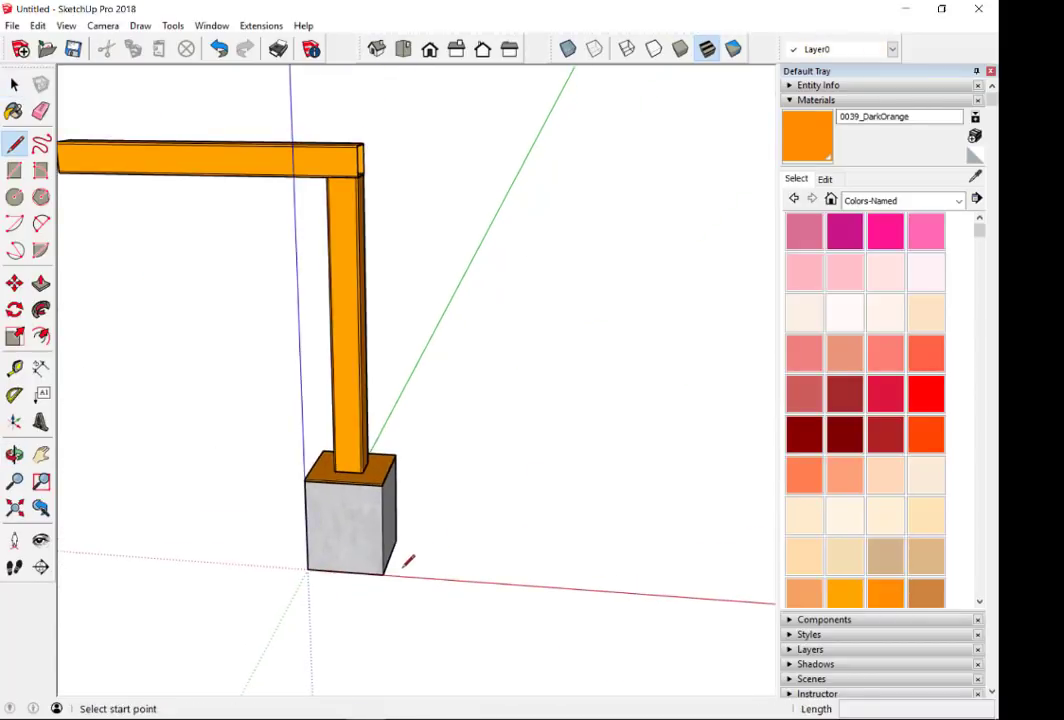
{"action": "left_click", "coordinate": [383, 575]}
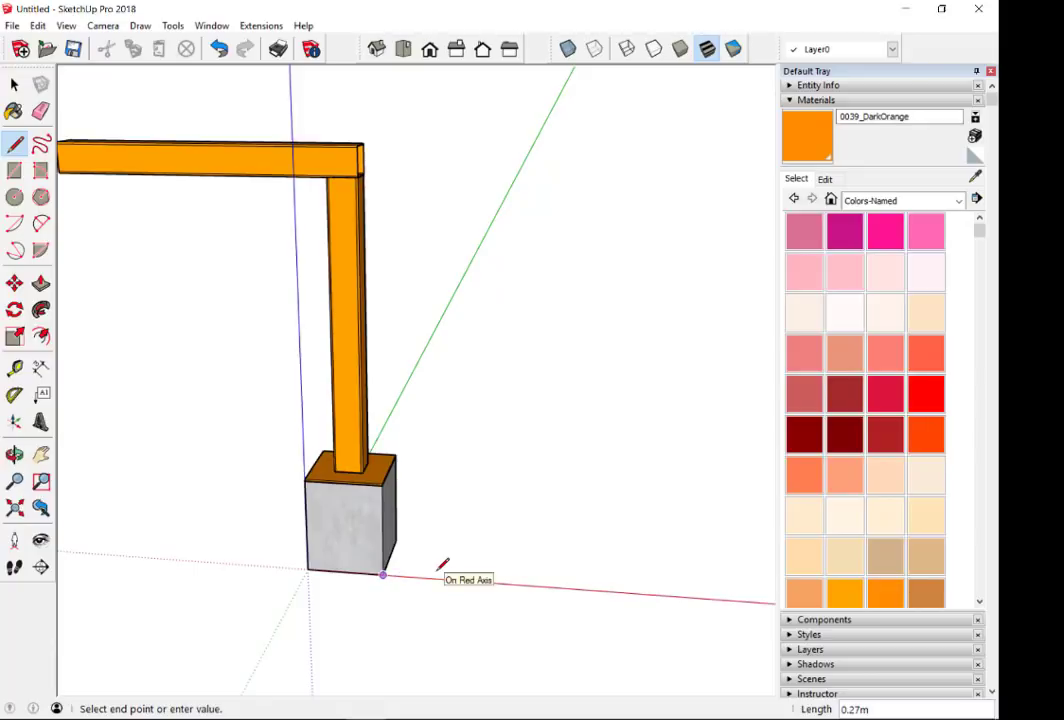
{"action": "type", "text": ".5"}
{"action": "key", "text": "Return"}
{"action": "key", "text": "space"}
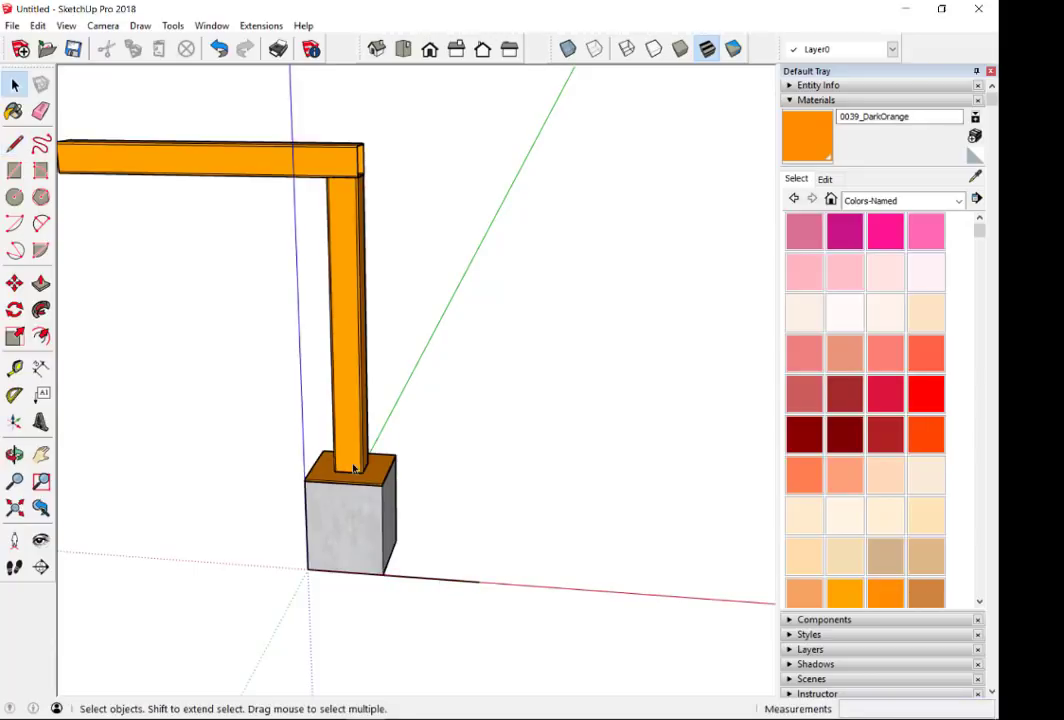
- Orbit around the footing, column and beam to check the whole frame
{"action": "mouse_move", "coordinate": [439, 572]}
{"action": "middle_mouse_down"}
{"action": "mouse_move", "coordinate": [465, 472]}
{"action": "mouse_move", "coordinate": [431, 591]}
{"action": "middle_mouse_up"}
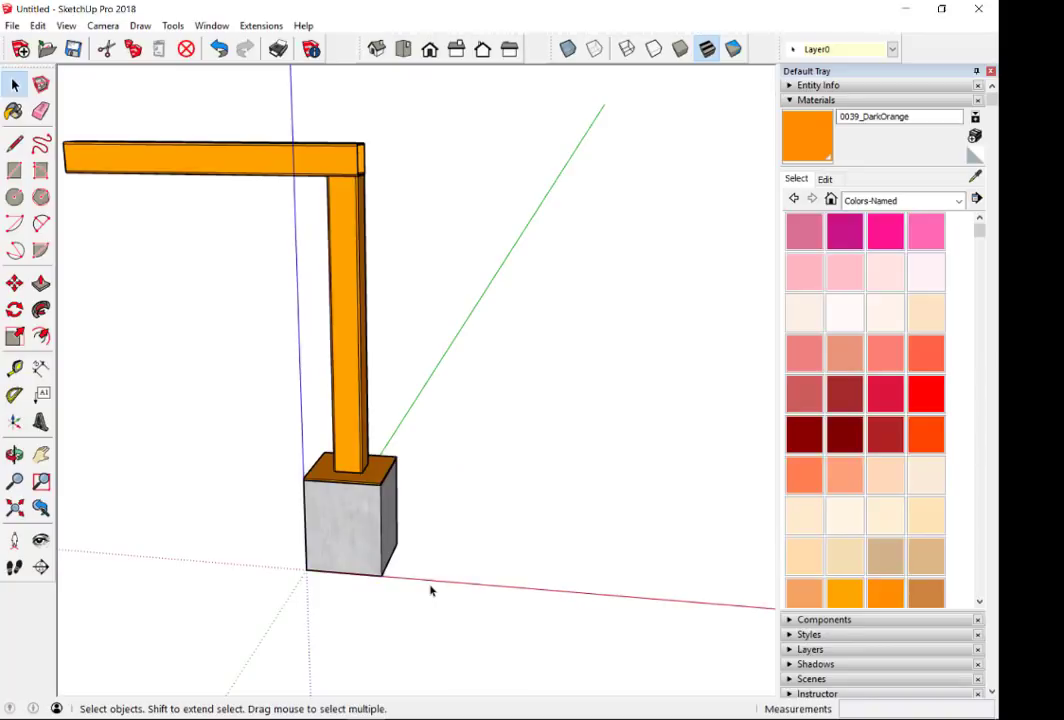
{"action": "scroll", "coordinate": [503, 560], "scroll_direction": "down", "scroll_amount": 2}
{"action": "mouse_move", "coordinate": [359, 572]}
{"action": "middle_mouse_down"}
{"action": "mouse_move", "coordinate": [408, 541]}
{"action": "mouse_move", "coordinate": [380, 532]}
{"action": "middle_mouse_up"}
{"action": "scroll", "coordinate": [379, 537], "scroll_direction": "up", "scroll_amount": 3}
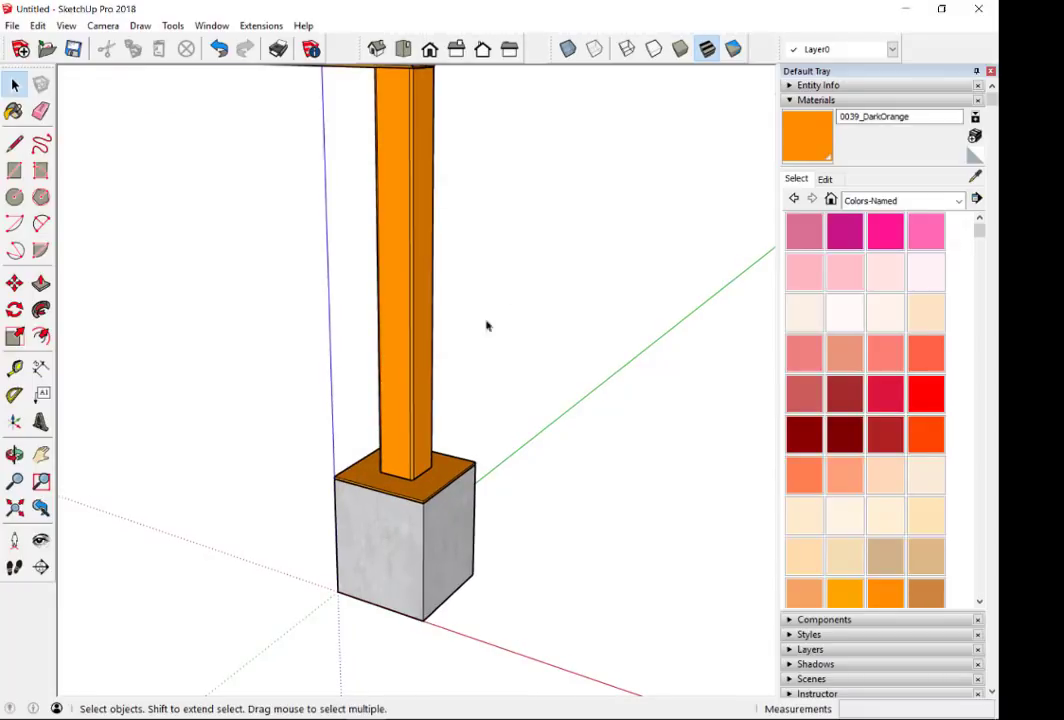
{"action": "scroll", "coordinate": [390, 435], "scroll_direction": "down", "scroll_amount": 3}
{"action": "scroll", "coordinate": [400, 445], "scroll_direction": "down", "scroll_amount": 1}
{"action": "mouse_move", "coordinate": [405, 450]}
{"action": "middle_mouse_down"}
{"action": "mouse_move", "coordinate": [418, 465]}
{"action": "mouse_move", "coordinate": [479, 371]}
{"action": "middle_mouse_up"}
{"action": "scroll", "coordinate": [475, 280], "scroll_direction": "up", "scroll_amount": 1}
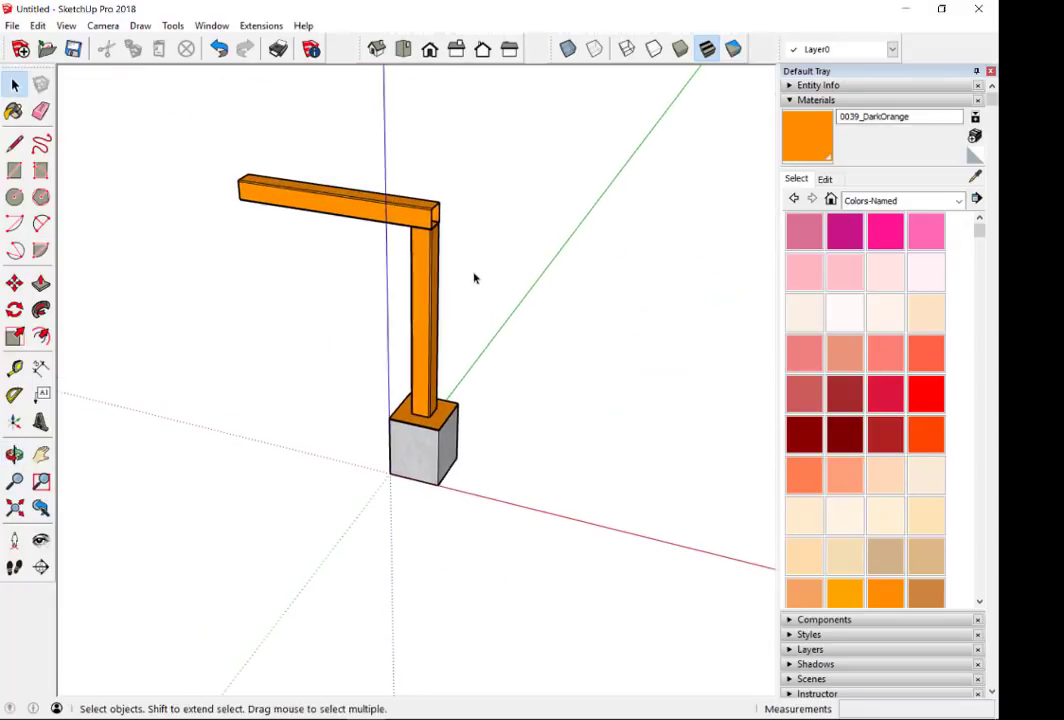
{"action": "scroll", "coordinate": [474, 278], "scroll_direction": "up", "scroll_amount": 2}
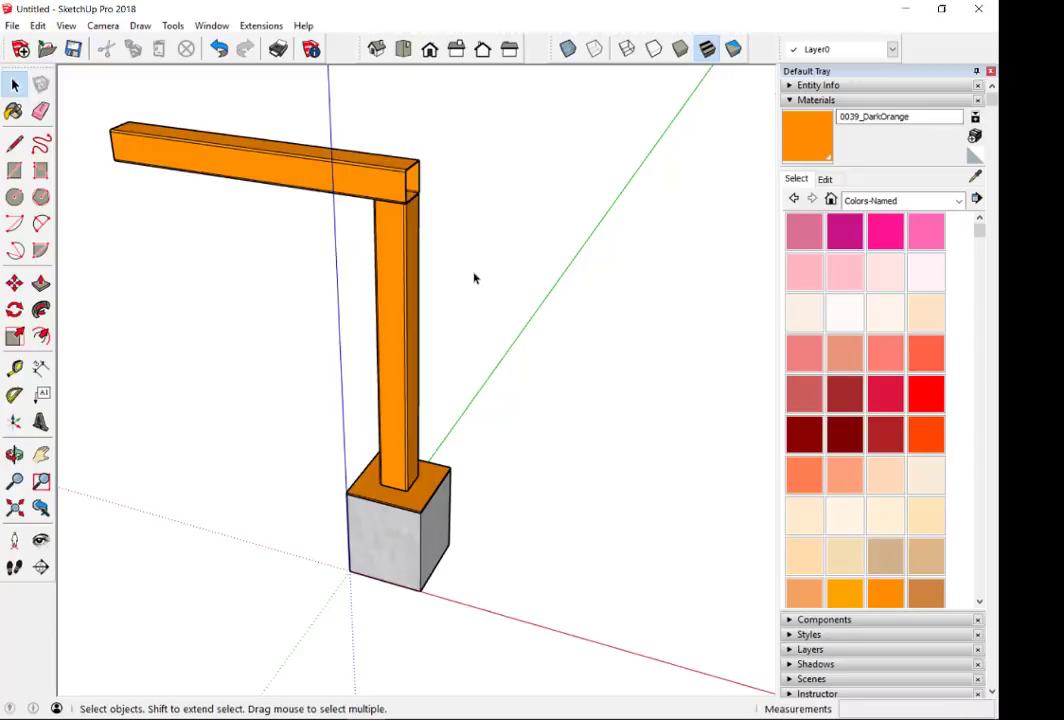
- Undo the beam edits back to the single orange post on its footing
{"action": "key", "text": "ctrl+z"}
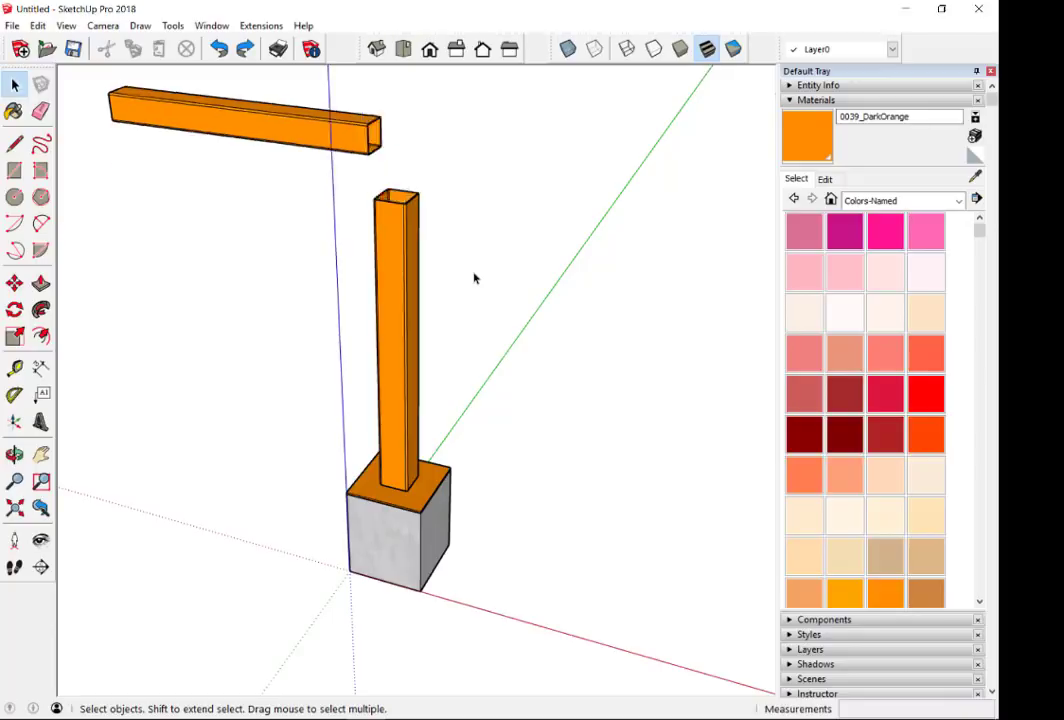
{"action": "key", "text": "ctrl+z"}
{"action": "key", "text": "ctrl+z"}
{"action": "key", "text": "ctrl+z"}
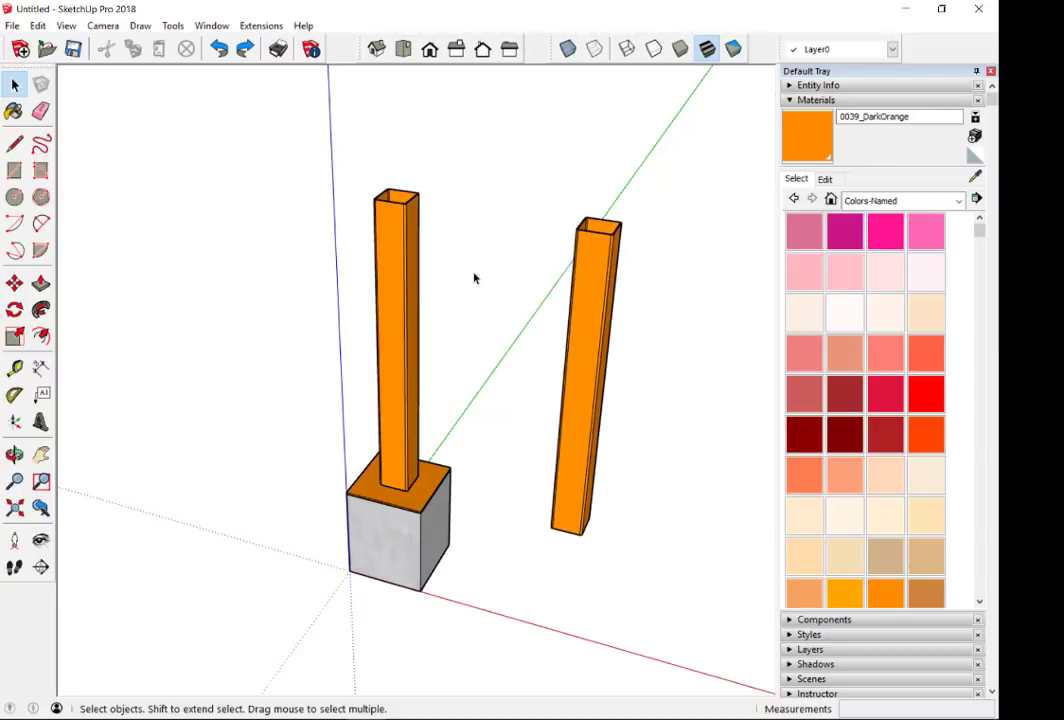
{"action": "key", "text": "ctrl+z"}
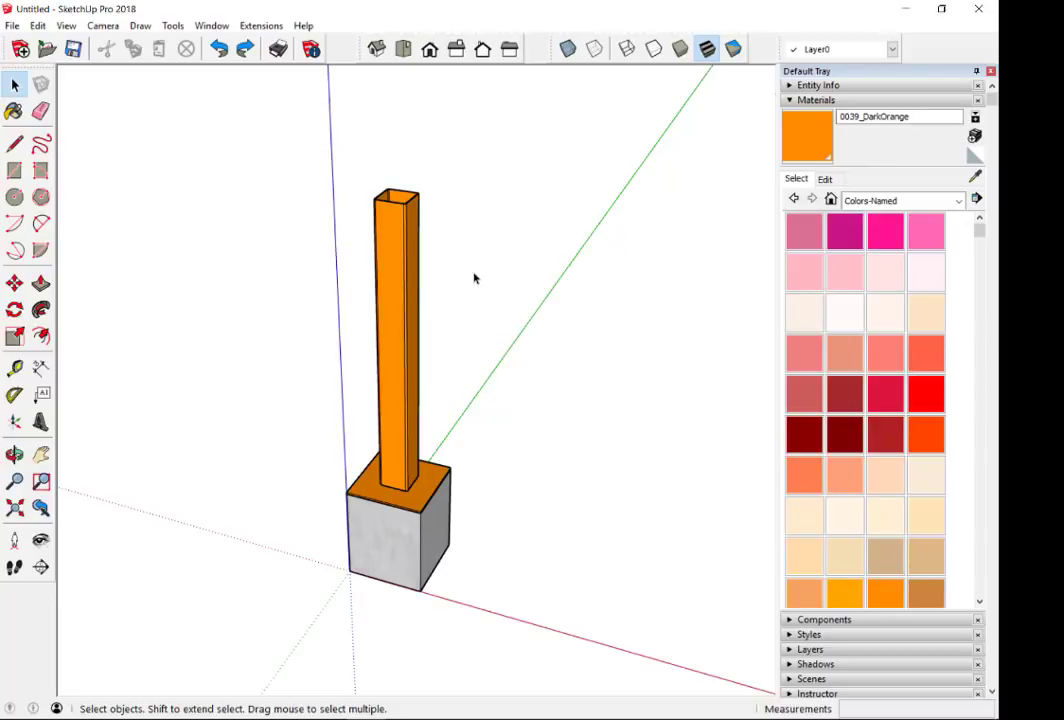
- Copy the orange post 0.77 m to the right of the original
{"action": "key", "text": "m"}
{"action": "key", "text": "ctrl"}
{"action": "left_click", "coordinate": [392, 264]}
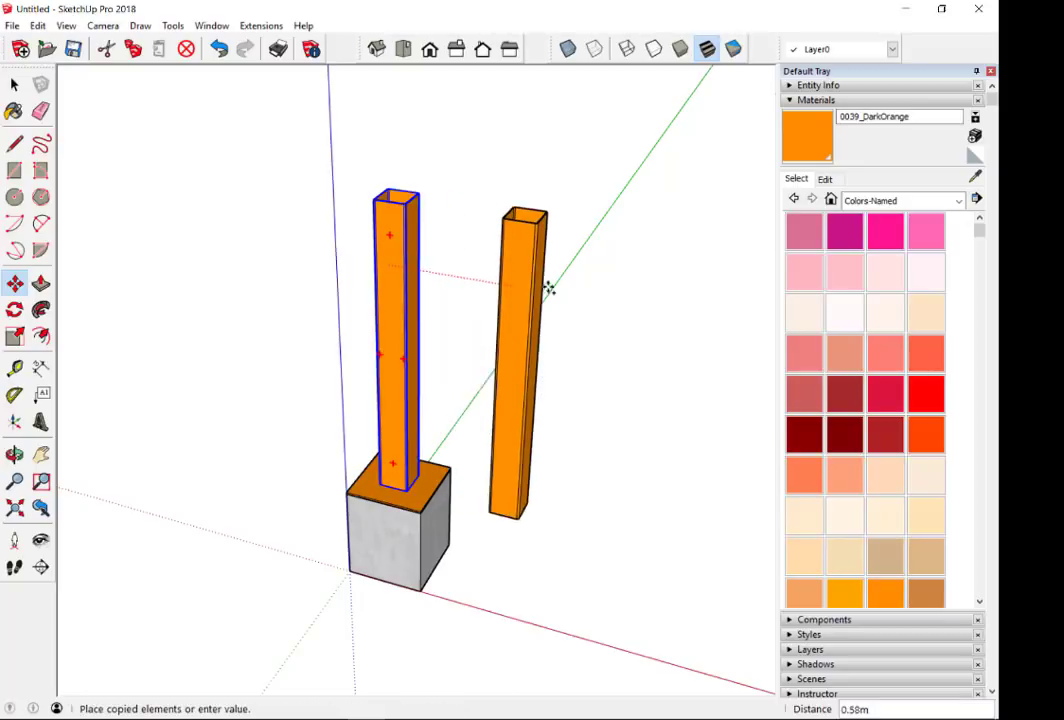
{"action": "left_click", "coordinate": [592, 296]}
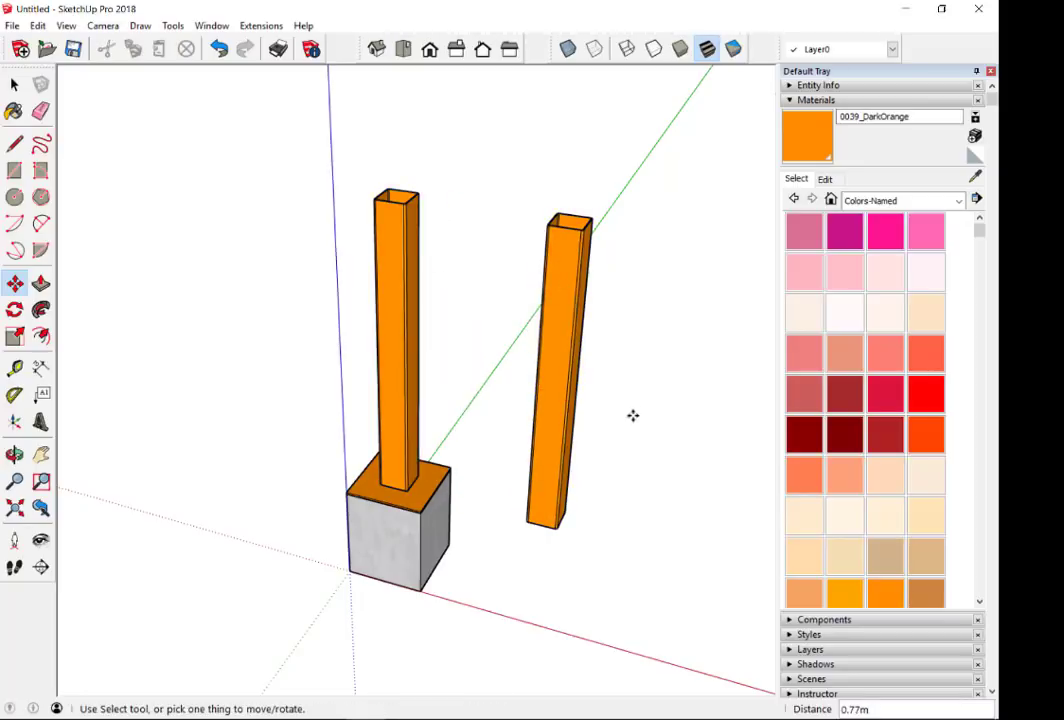
{"action": "scroll", "coordinate": [620, 410], "scroll_direction": "up", "scroll_amount": 2}
{"action": "scroll", "coordinate": [560, 360], "scroll_direction": "up", "scroll_amount": 1}
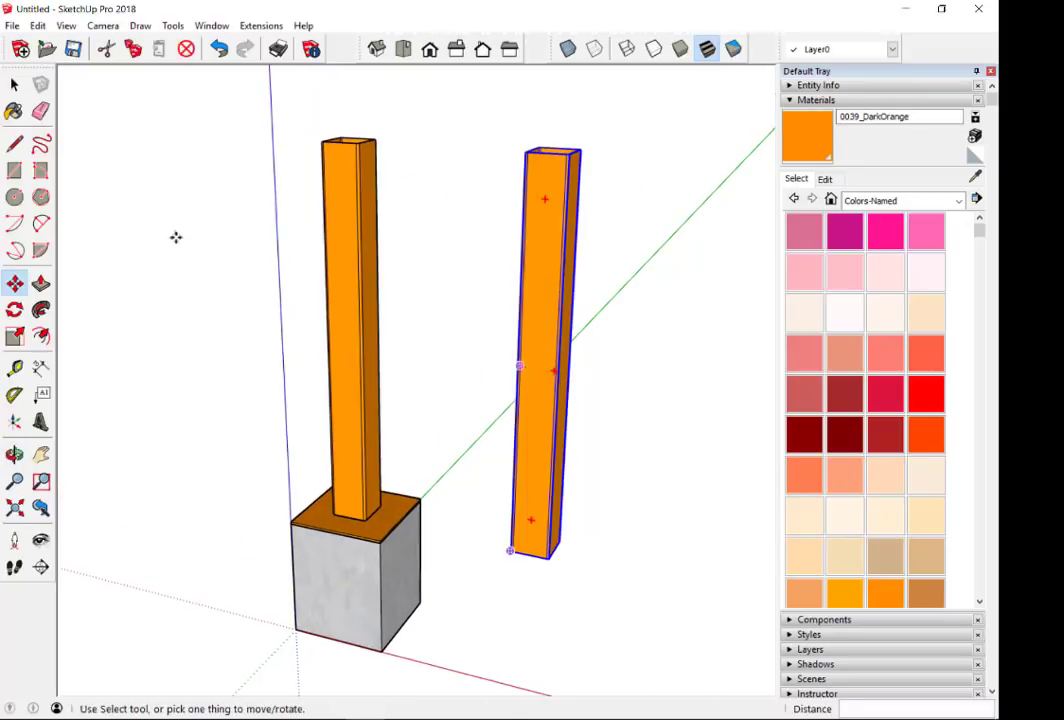
{"action": "scroll", "coordinate": [525, 240], "scroll_direction": "up", "scroll_amount": 2}
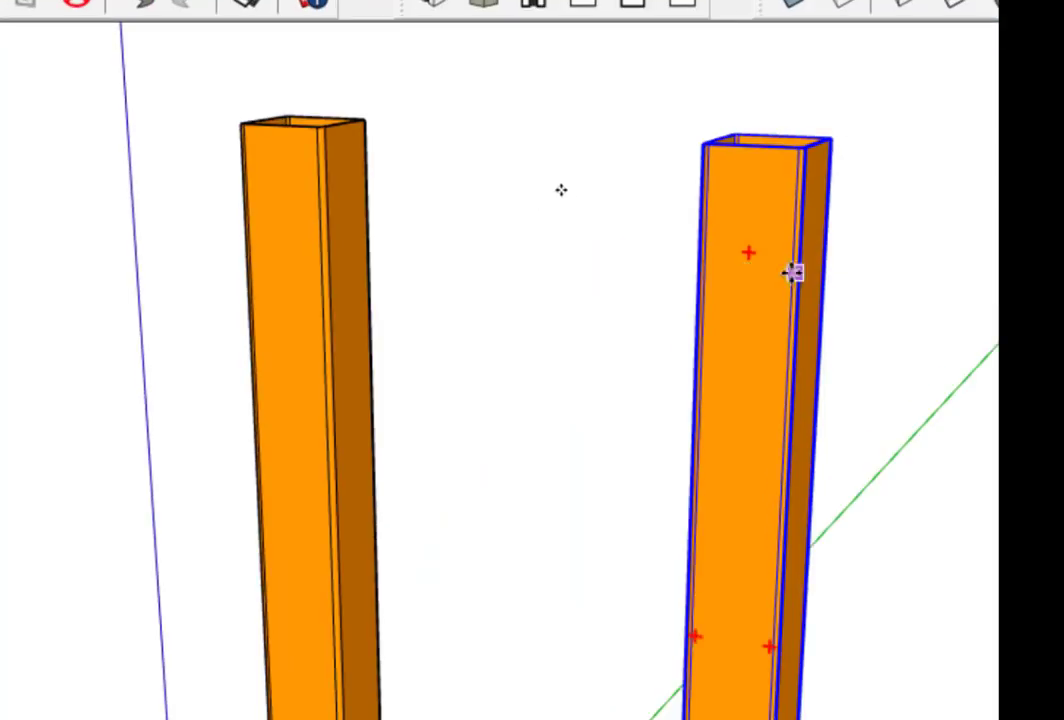
- Rotate the copied post so it lies horizontally
{"action": "key", "text": "q"}
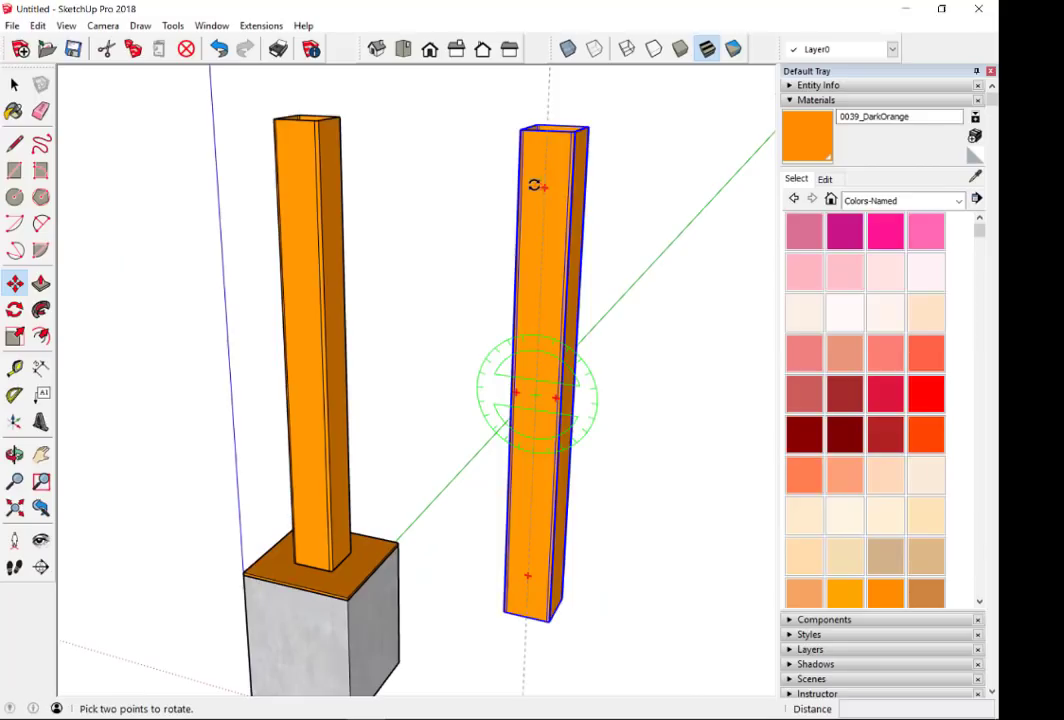
{"action": "left_click", "coordinate": [537, 183]}
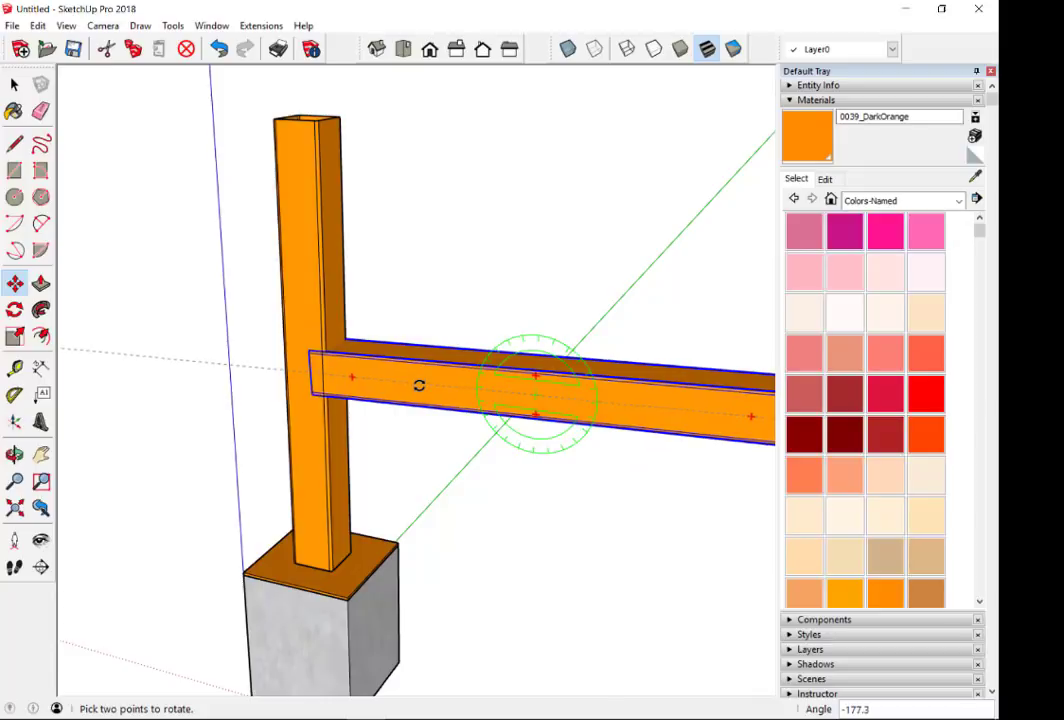
{"action": "left_click", "coordinate": [418, 376]}
- Move the horizontal copy by its open-end corner onto the top of the original post
{"action": "key", "text": "m"}
{"action": "scroll", "coordinate": [323, 327], "scroll_direction": "down", "scroll_amount": 3}
{"action": "scroll", "coordinate": [584, 361], "scroll_direction": "up", "scroll_amount": 3}
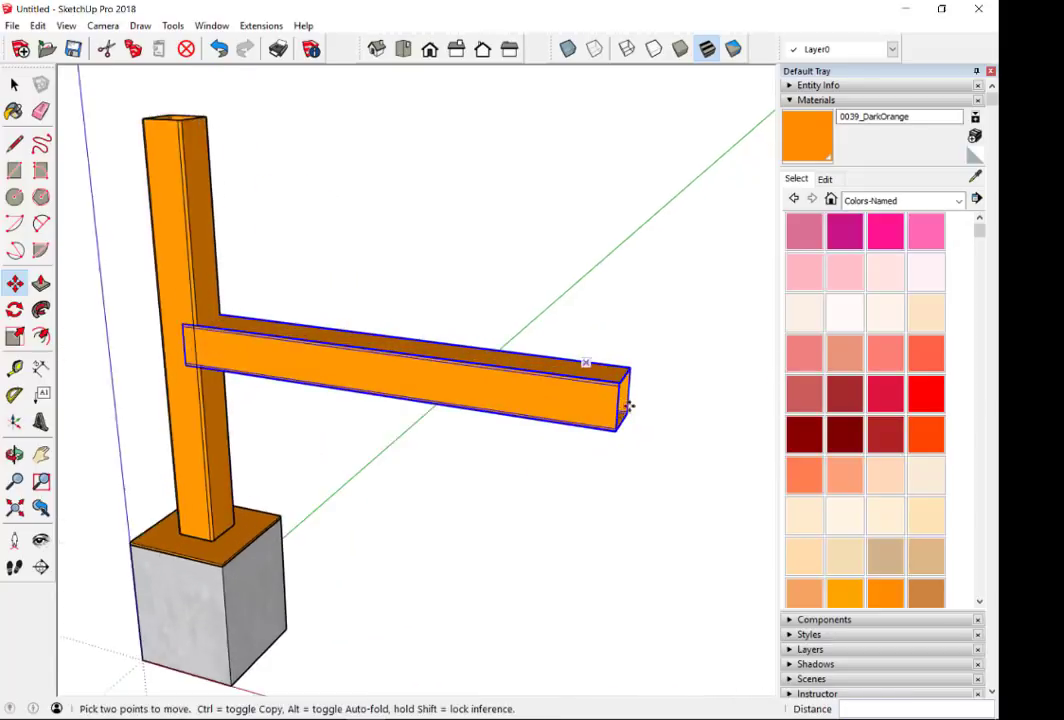
{"action": "scroll", "coordinate": [594, 387], "scroll_direction": "up", "scroll_amount": 3}
{"action": "scroll", "coordinate": [537, 439], "scroll_direction": "down", "scroll_amount": 1}
{"action": "scroll", "coordinate": [517, 413], "scroll_direction": "up", "scroll_amount": 2}
{"action": "scroll", "coordinate": [517, 413], "scroll_direction": "up", "scroll_amount": 2}
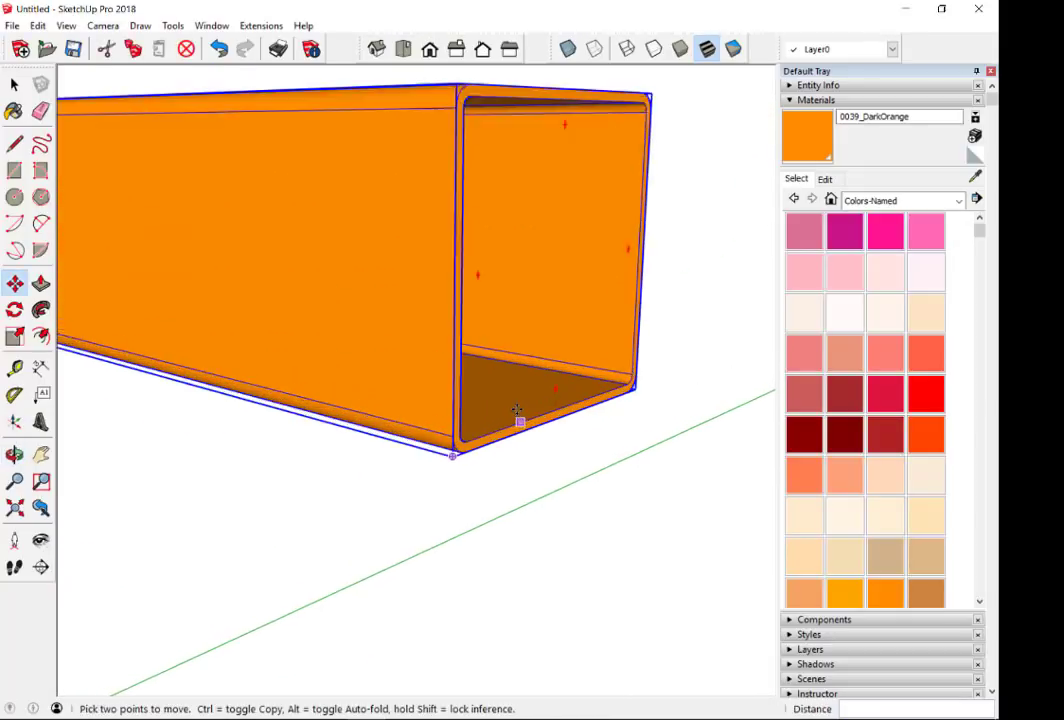
{"action": "scroll", "coordinate": [518, 423], "scroll_direction": "up", "scroll_amount": 1}
{"action": "left_click", "coordinate": [589, 422]}
{"action": "scroll", "coordinate": [600, 430], "scroll_direction": "down", "scroll_amount": 2}
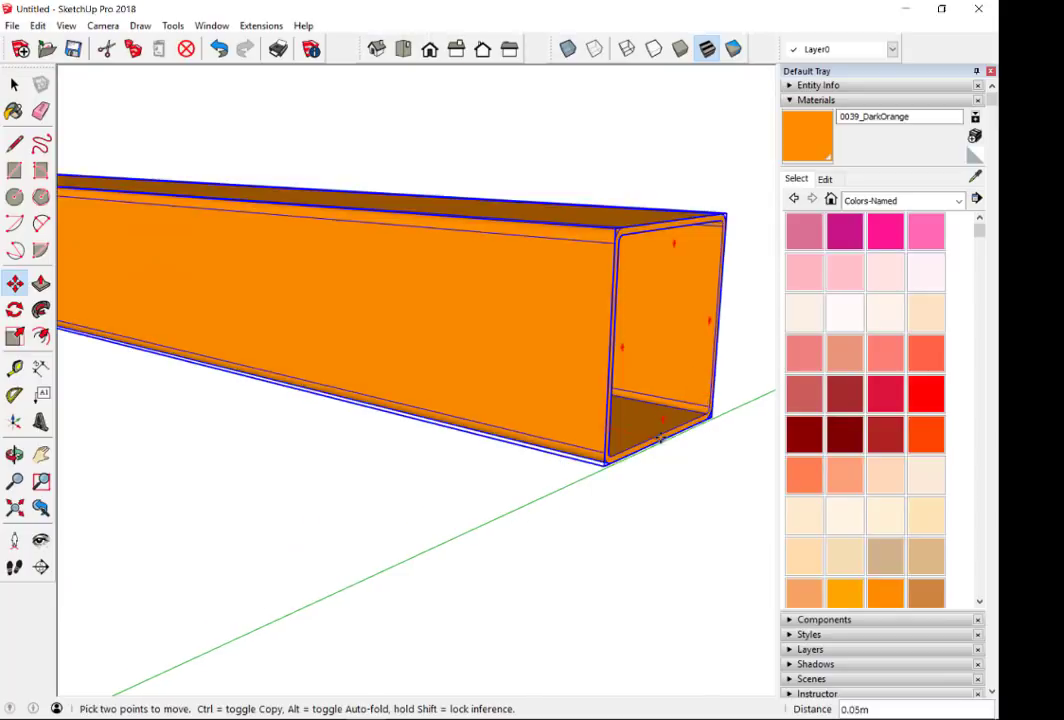
{"action": "scroll", "coordinate": [660, 400], "scroll_direction": "down", "scroll_amount": 2}
{"action": "scroll", "coordinate": [640, 430], "scroll_direction": "down", "scroll_amount": 2}
{"action": "scroll", "coordinate": [520, 300], "scroll_direction": "down", "scroll_amount": 2}
{"action": "scroll", "coordinate": [400, 185], "scroll_direction": "up", "scroll_amount": 3}
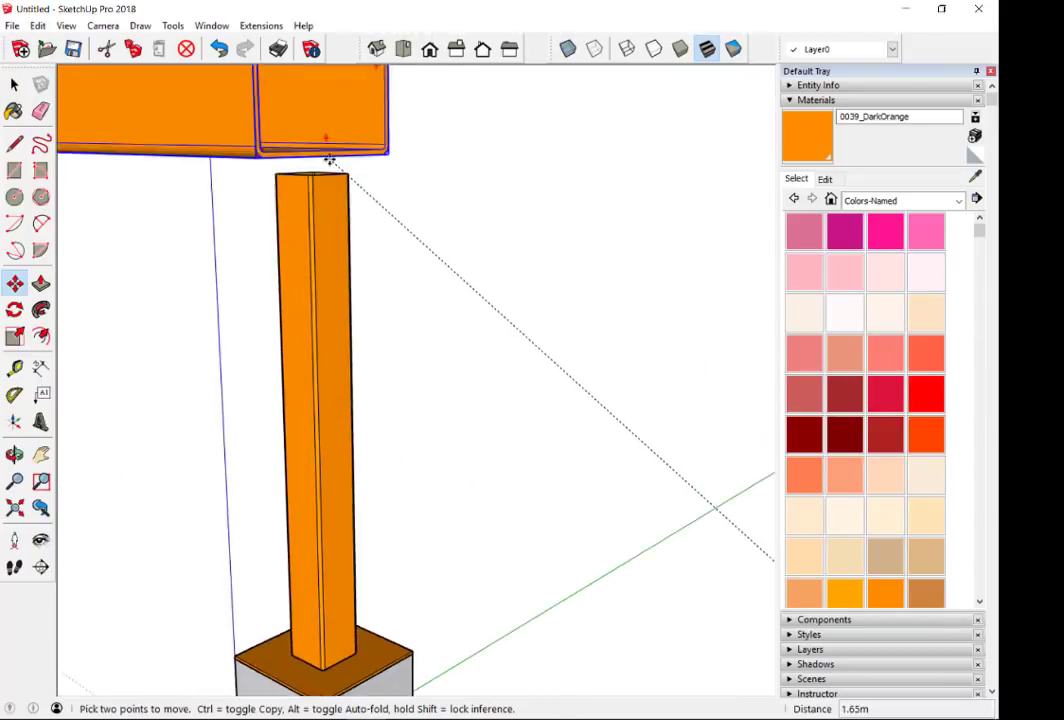
{"action": "scroll", "coordinate": [325, 165], "scroll_direction": "up", "scroll_amount": 2}
{"action": "scroll", "coordinate": [330, 200], "scroll_direction": "down", "scroll_amount": 1}
{"action": "scroll", "coordinate": [325, 190], "scroll_direction": "down", "scroll_amount": 1}
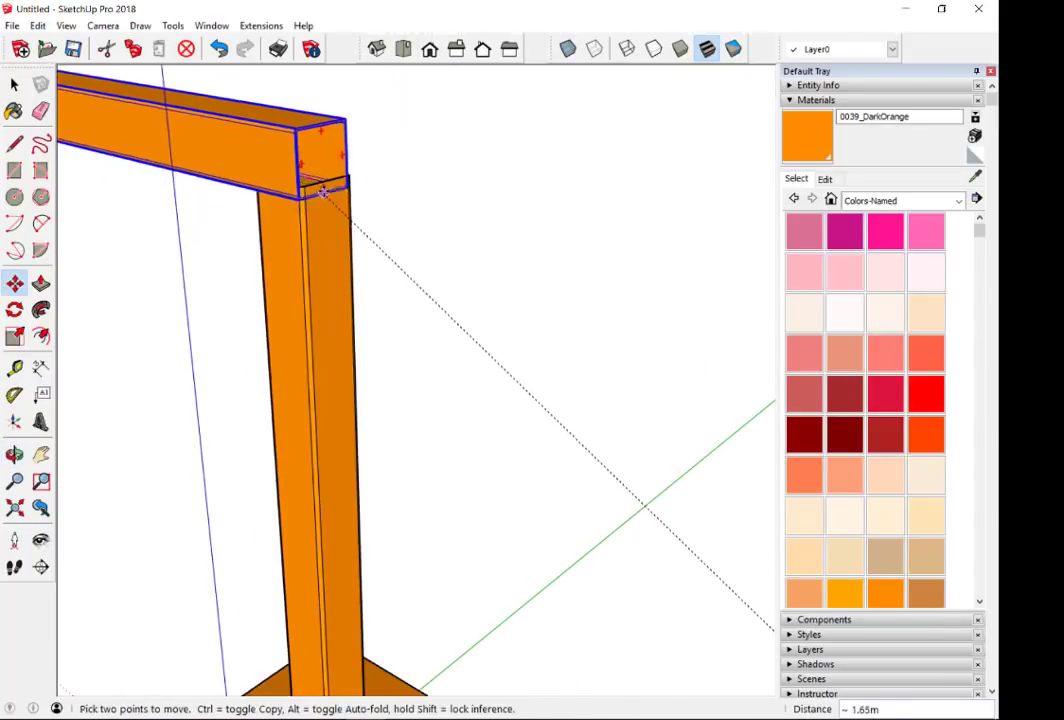
{"action": "left_click", "coordinate": [325, 180]}
{"action": "scroll", "coordinate": [390, 252], "scroll_direction": "down", "scroll_amount": 3}
{"action": "mouse_move", "coordinate": [390, 252]}
{"action": "middle_mouse_down"}
{"action": "mouse_move", "coordinate": [370, 254]}
{"action": "mouse_move", "coordinate": [496, 249]}
{"action": "middle_mouse_up"}
{"action": "scroll", "coordinate": [518, 345], "scroll_direction": "up", "scroll_amount": 2}
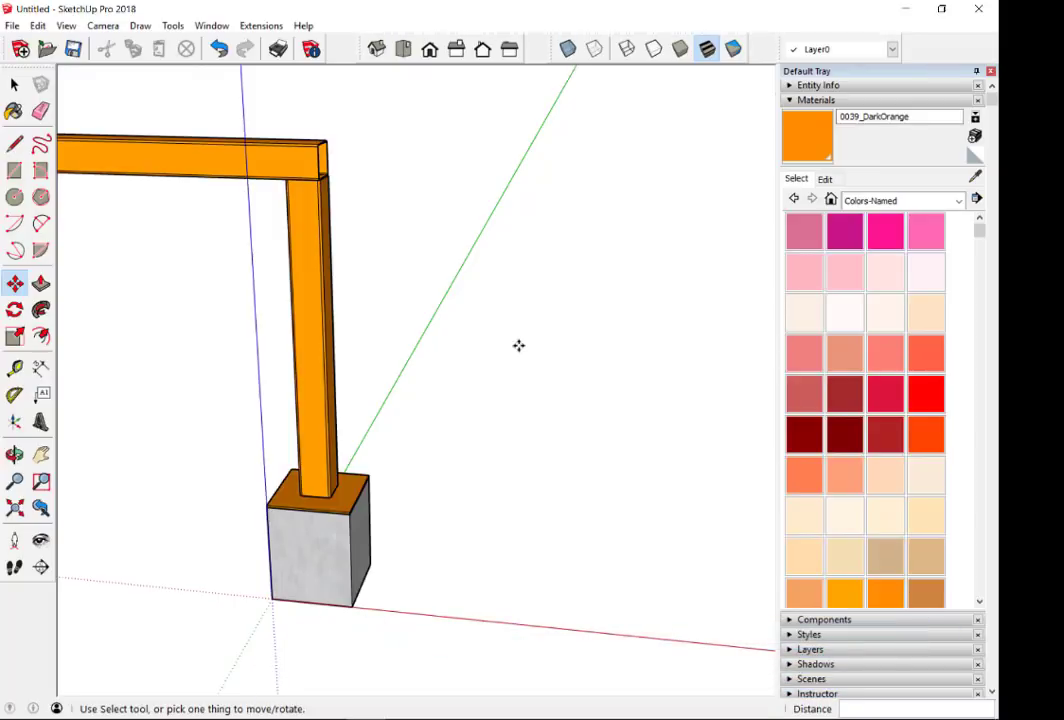
- Draw a line of length 3 rightward from the beam-post top corner along the red axis
{"action": "key", "text": "l"}
{"action": "scroll", "coordinate": [361, 173], "scroll_direction": "up", "scroll_amount": 2}
{"action": "scroll", "coordinate": [266, 161], "scroll_direction": "up", "scroll_amount": 2}
{"action": "scroll", "coordinate": [241, 188], "scroll_direction": "up", "scroll_amount": 2}
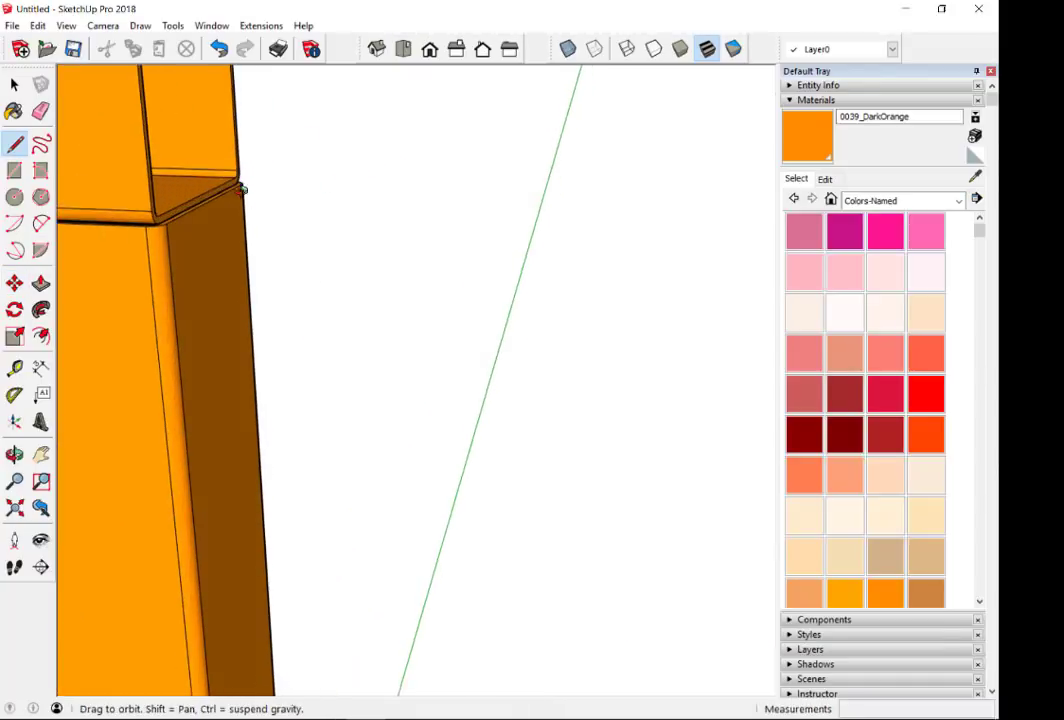
{"action": "middle_click_drag", "start_coordinate": [241, 188], "coordinate": [216, 264]}
{"action": "scroll", "coordinate": [171, 218], "scroll_direction": "up", "scroll_amount": 1}
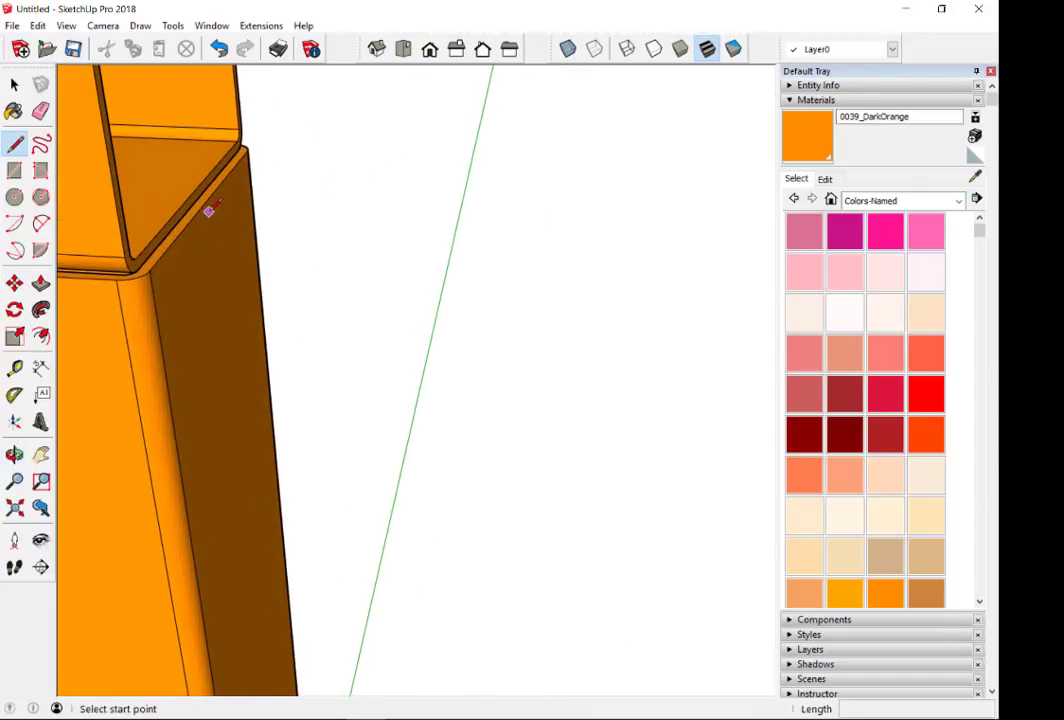
{"action": "left_click", "coordinate": [207, 210]}
{"action": "middle_click_drag", "start_coordinate": [207, 210], "coordinate": [309, 211]}
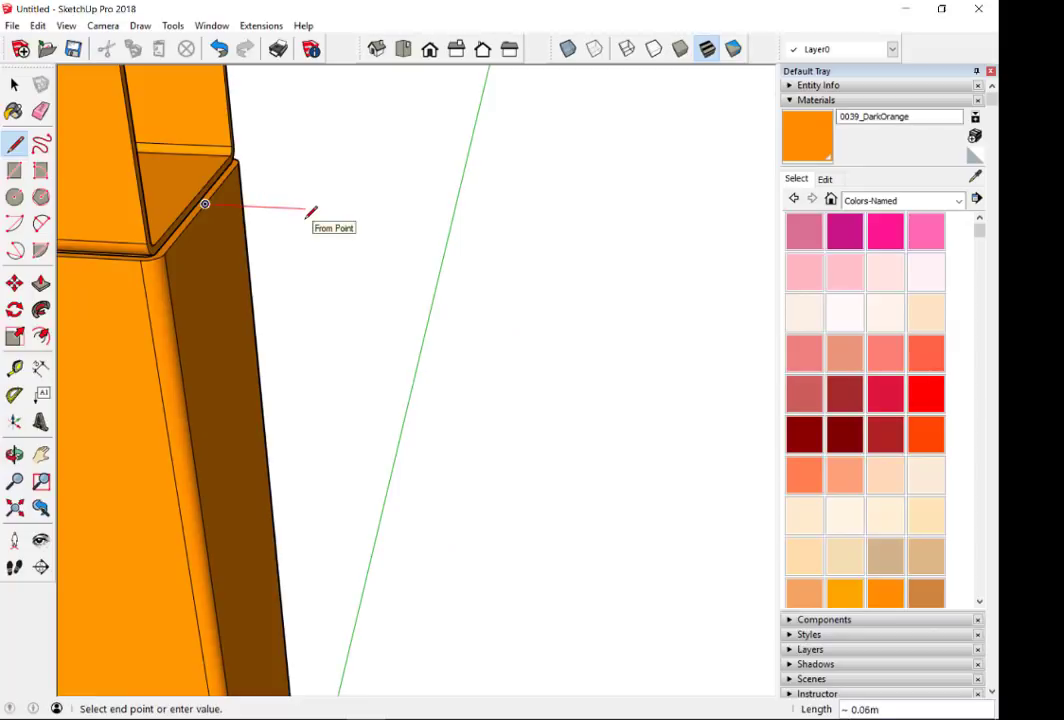
{"action": "type", "text": "3"}
{"action": "key", "text": "Return"}
{"action": "key", "text": "space"}
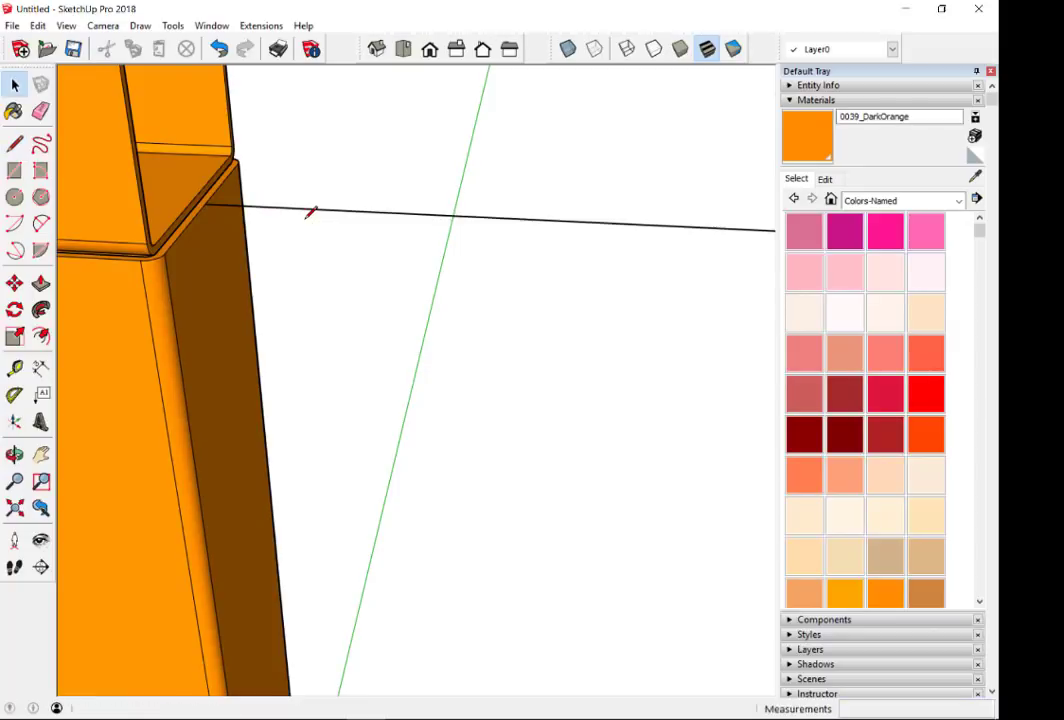
- Draw a 0.5 m line leftward from the footing's top corner
{"action": "scroll", "coordinate": [389, 223], "scroll_direction": "down", "scroll_amount": 3}
{"action": "mouse_move", "coordinate": [389, 223]}
{"action": "middle_mouse_down"}
{"action": "mouse_move", "coordinate": [347, 216]}
{"action": "mouse_move", "coordinate": [240, 245]}
{"action": "mouse_move", "coordinate": [508, 209]}
{"action": "mouse_move", "coordinate": [397, 204]}
{"action": "middle_mouse_up"}
{"action": "scroll", "coordinate": [328, 494], "scroll_direction": "up", "scroll_amount": 1}
{"action": "scroll", "coordinate": [385, 577], "scroll_direction": "up", "scroll_amount": 2}
{"action": "scroll", "coordinate": [392, 570], "scroll_direction": "up", "scroll_amount": 2}
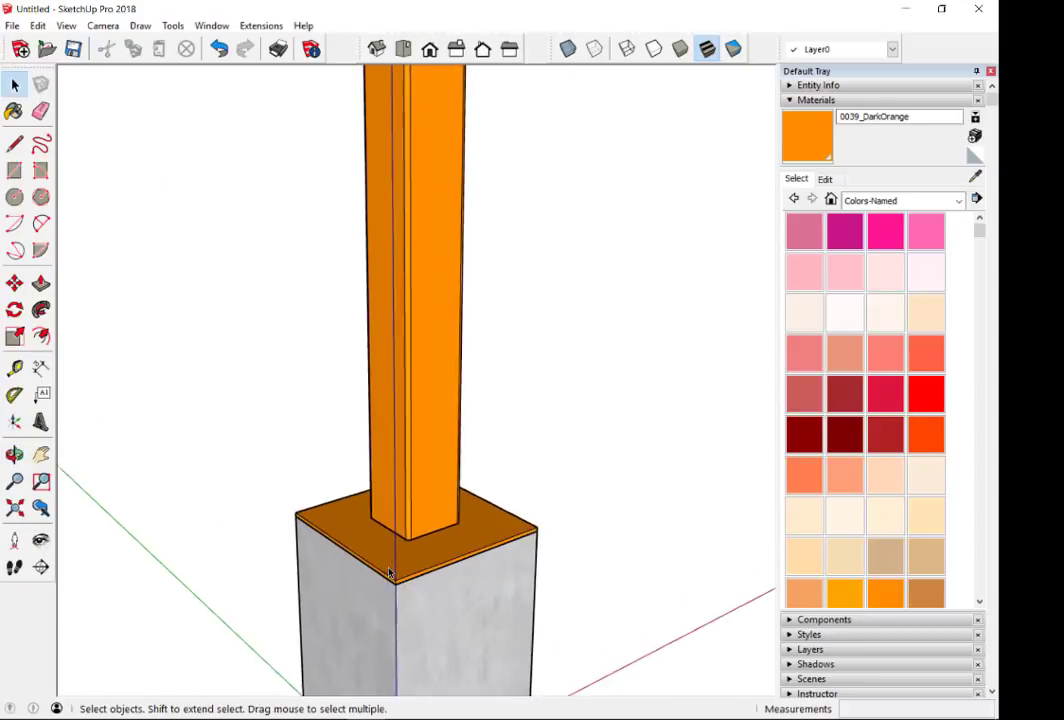
{"action": "scroll", "coordinate": [386, 565], "scroll_direction": "up", "scroll_amount": 2}
{"action": "key", "text": "l"}
{"action": "left_click", "coordinate": [385, 502]}
{"action": "scroll", "coordinate": [385, 502], "scroll_direction": "down", "scroll_amount": 2}
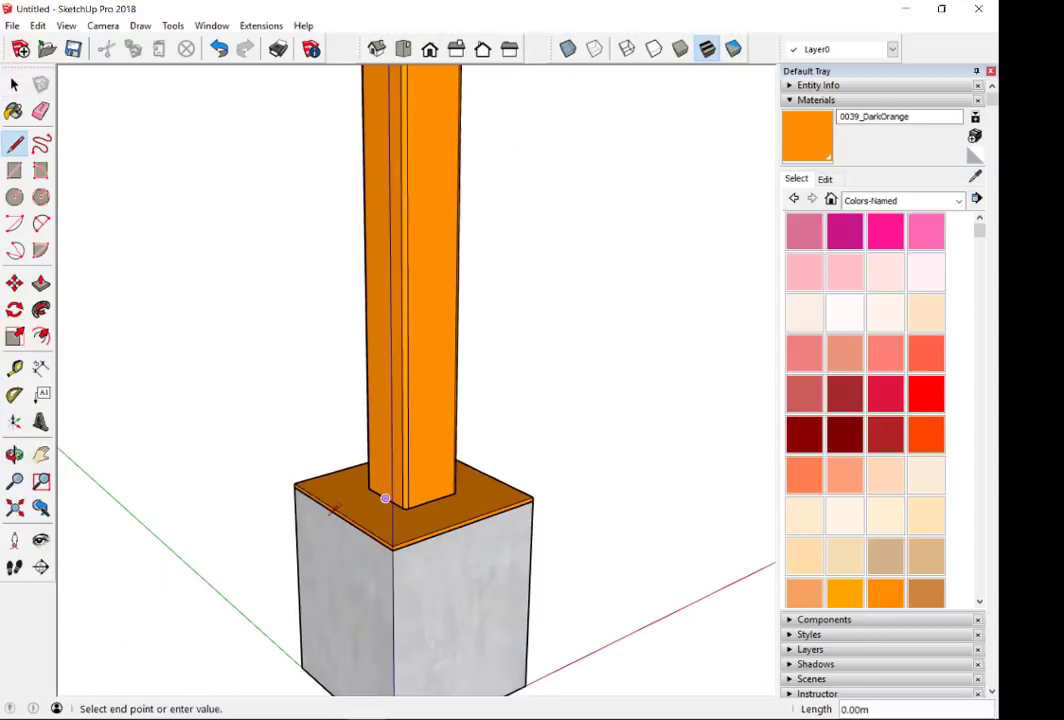
{"action": "type", "text": "0.5"}
{"action": "key", "text": "Return"}
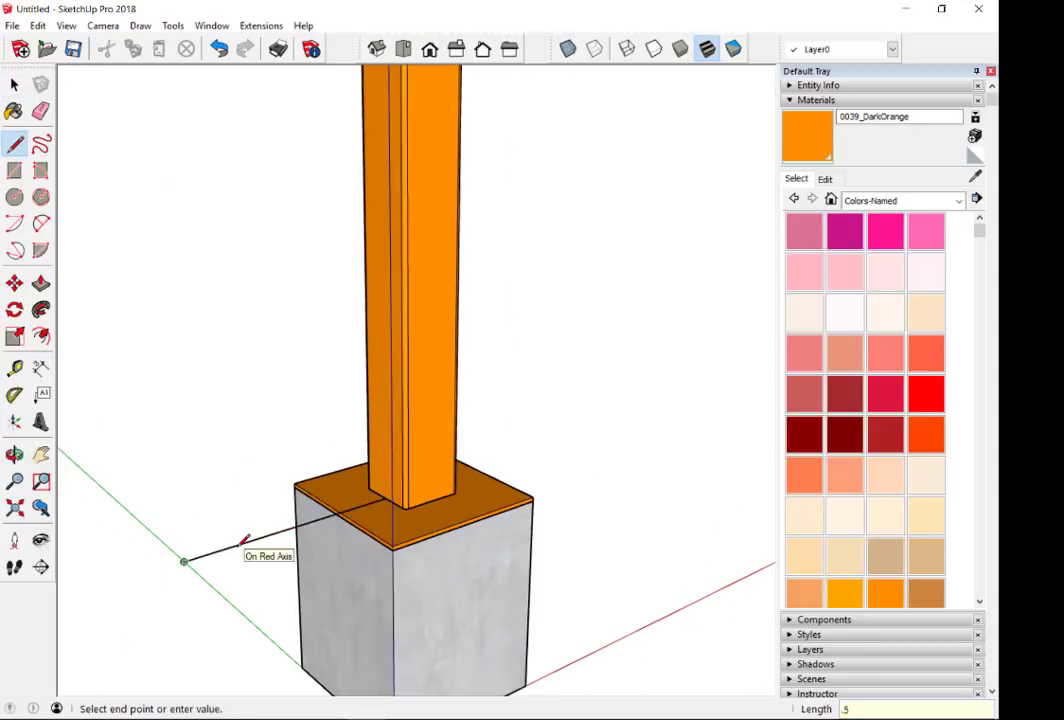
{"action": "key", "text": "space"}
{"action": "scroll", "coordinate": [285, 506], "scroll_direction": "down", "scroll_amount": 3}
{"action": "middle_click_drag", "start_coordinate": [290, 515], "coordinate": [320, 505]}
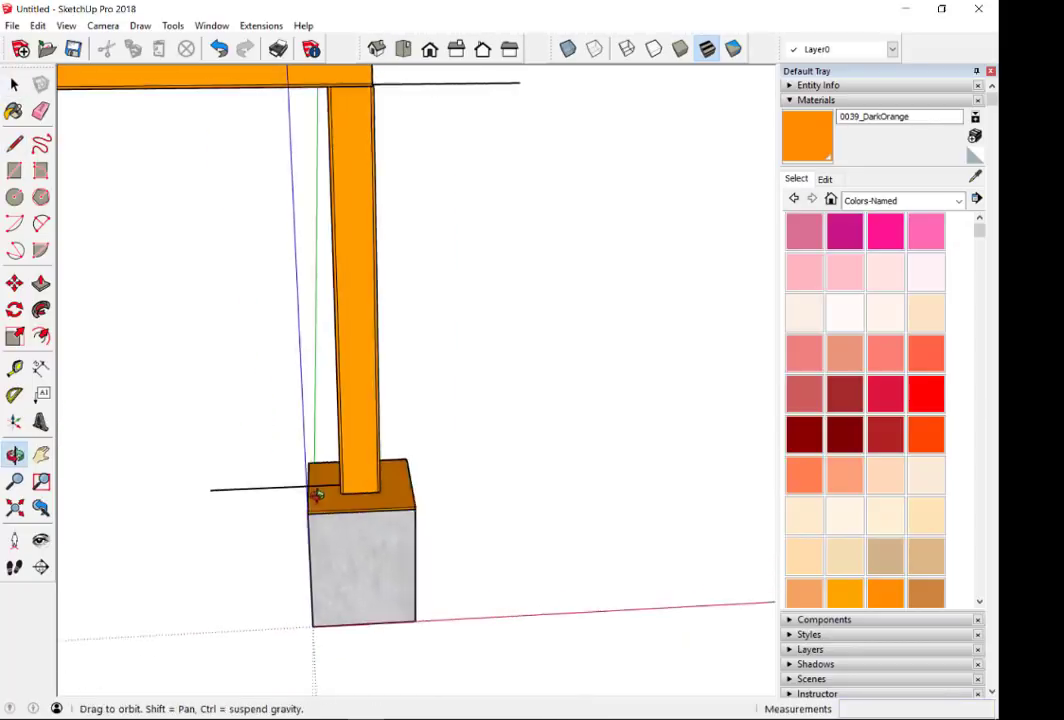
{"action": "left_click", "coordinate": [41, 368]}
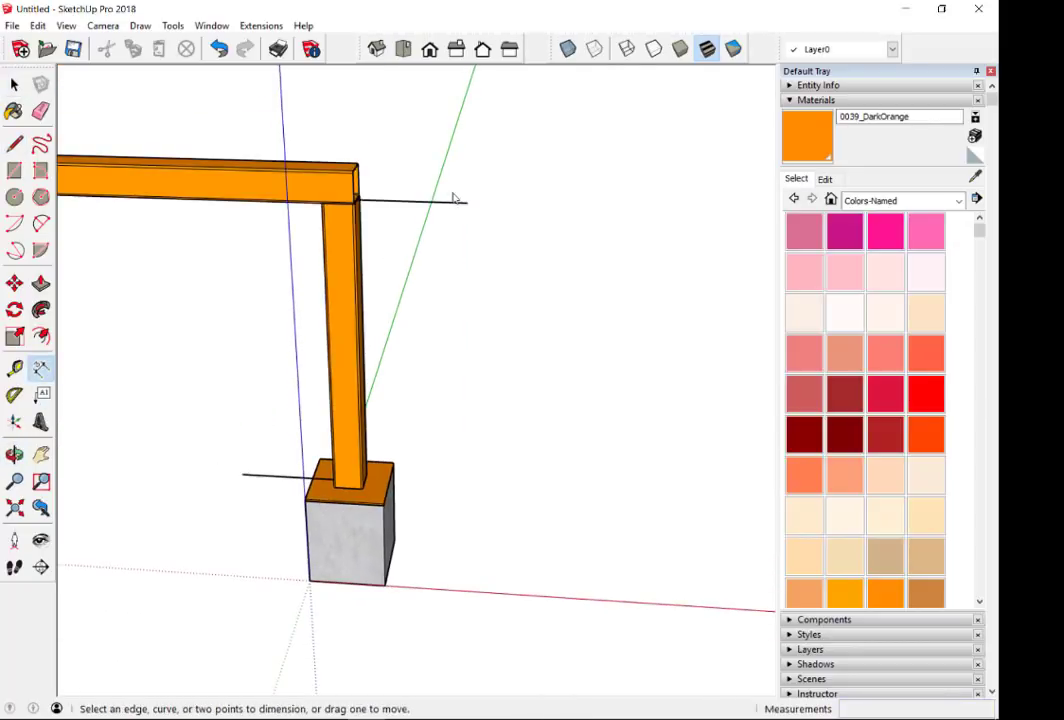
{"action": "left_click", "coordinate": [452, 208]}
{"action": "left_click", "coordinate": [418, 272]}
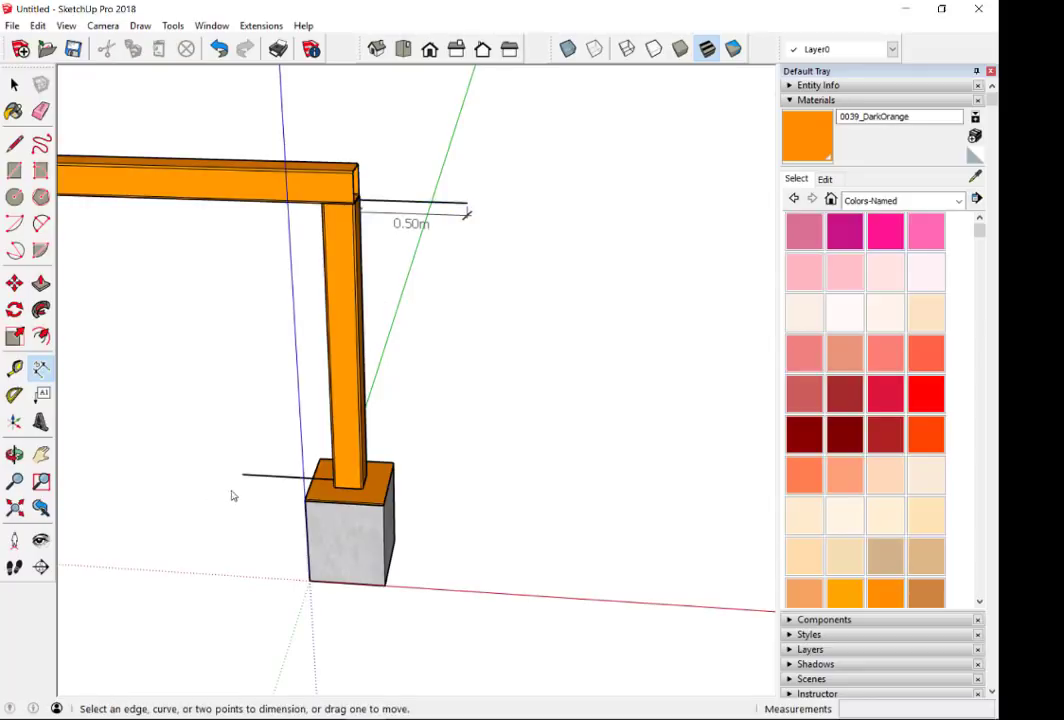
{"action": "left_click", "coordinate": [258, 480]}
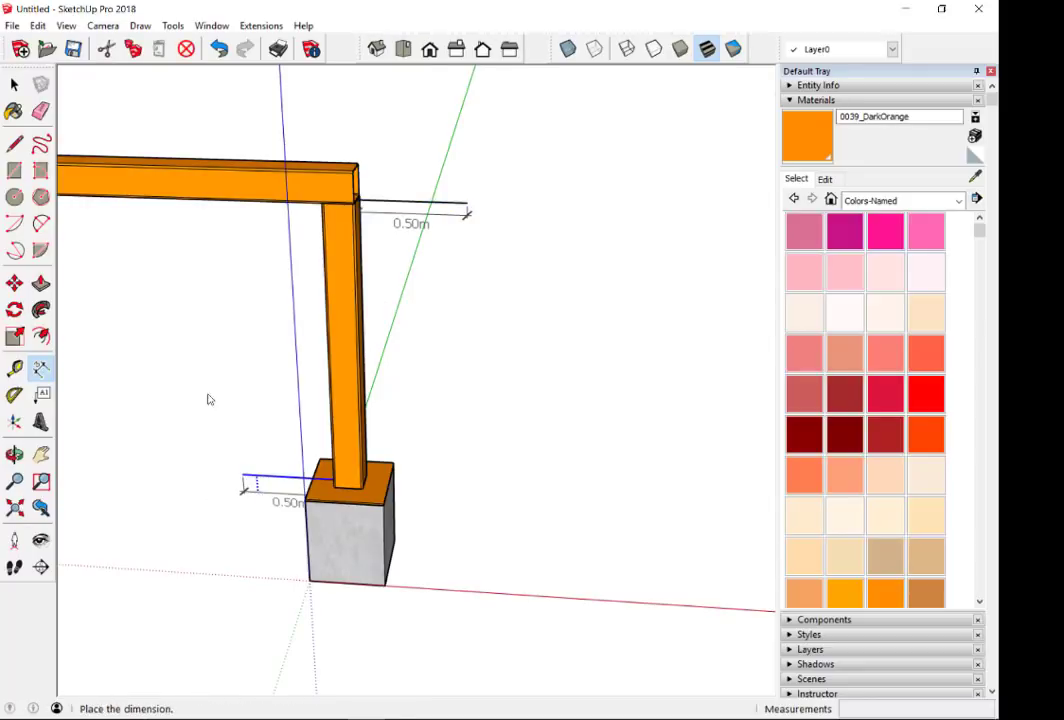
{"action": "left_click", "coordinate": [242, 510]}
{"action": "mouse_move", "coordinate": [242, 513]}
{"action": "middle_mouse_down"}
{"action": "mouse_move", "coordinate": [470, 394]}
{"action": "mouse_move", "coordinate": [271, 451]}
{"action": "middle_mouse_up"}
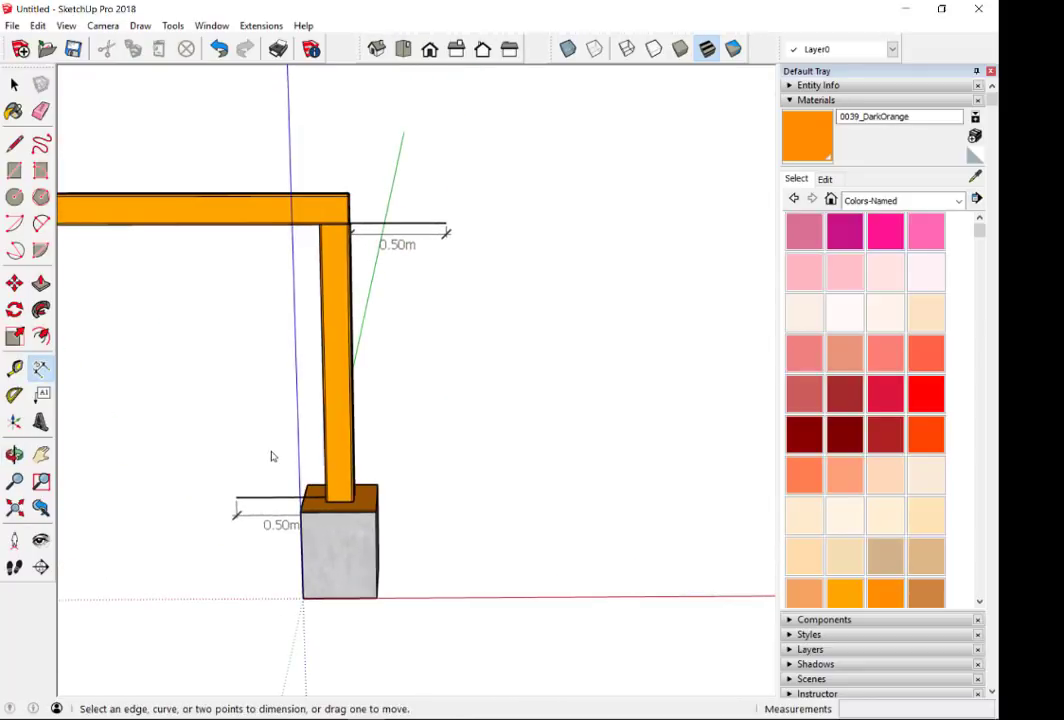
{"action": "scroll", "coordinate": [271, 456], "scroll_direction": "up", "scroll_amount": 3}
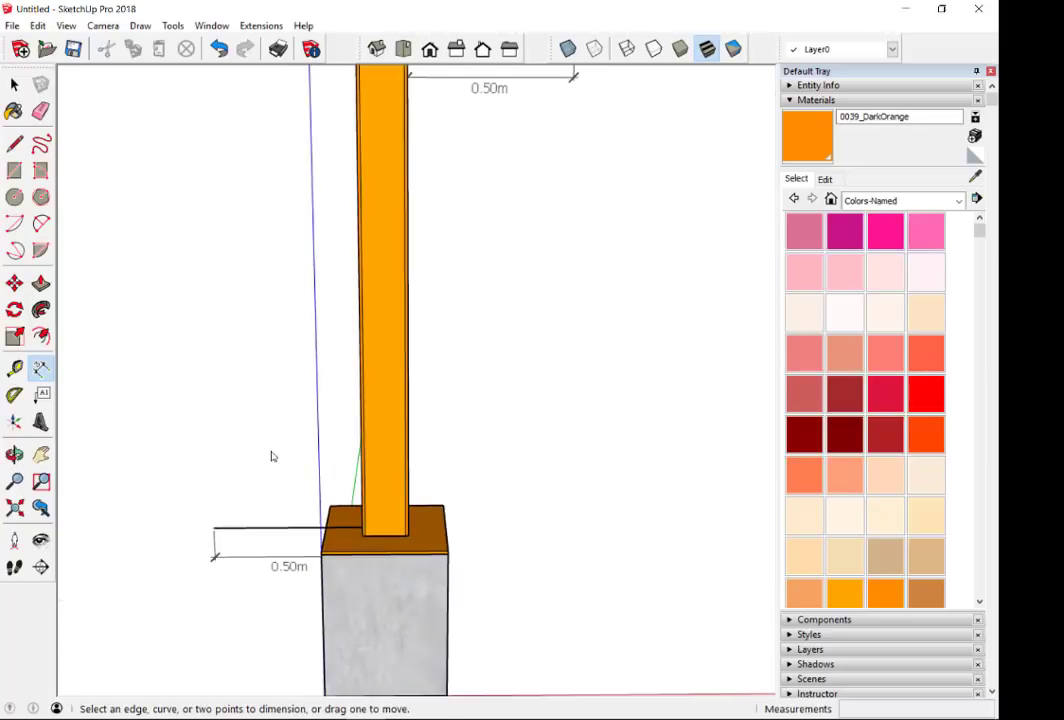
{"action": "scroll", "coordinate": [270, 456], "scroll_direction": "down", "scroll_amount": 2}
{"action": "scroll", "coordinate": [359, 241], "scroll_direction": "up", "scroll_amount": 2}
{"action": "mouse_move", "coordinate": [359, 241]}
{"action": "middle_mouse_down"}
{"action": "mouse_move", "coordinate": [506, 359]}
{"action": "mouse_move", "coordinate": [423, 467]}
{"action": "mouse_move", "coordinate": [345, 435]}
{"action": "mouse_move", "coordinate": [416, 202]}
{"action": "middle_mouse_up"}
{"action": "scroll", "coordinate": [423, 467], "scroll_direction": "up", "scroll_amount": 2}
{"action": "scroll", "coordinate": [474, 162], "scroll_direction": "up", "scroll_amount": 3}
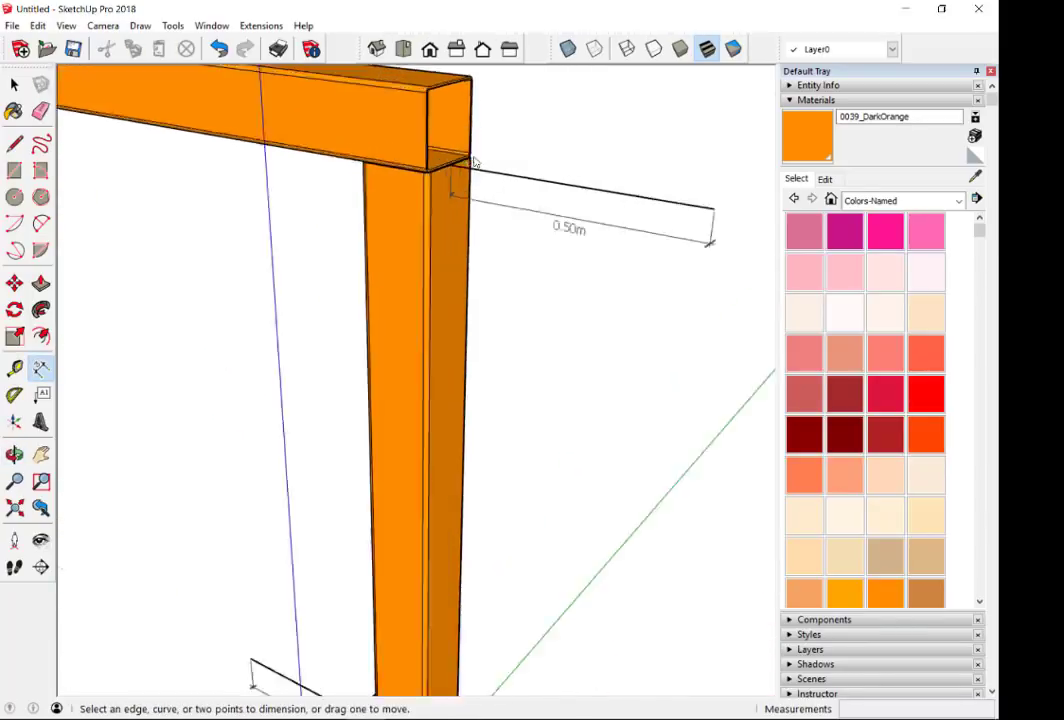
{"action": "scroll", "coordinate": [474, 162], "scroll_direction": "up", "scroll_amount": 2}
{"action": "scroll", "coordinate": [439, 171], "scroll_direction": "up", "scroll_amount": 1}
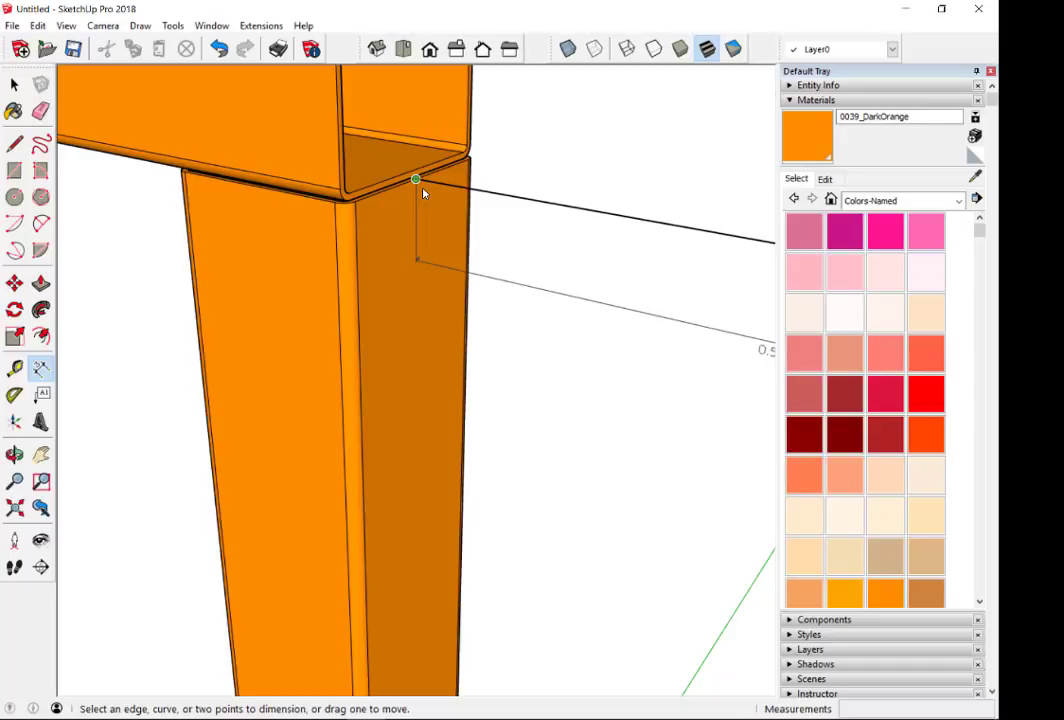
{"action": "key", "text": "space"}
{"action": "scroll", "coordinate": [423, 195], "scroll_direction": "down", "scroll_amount": 3}
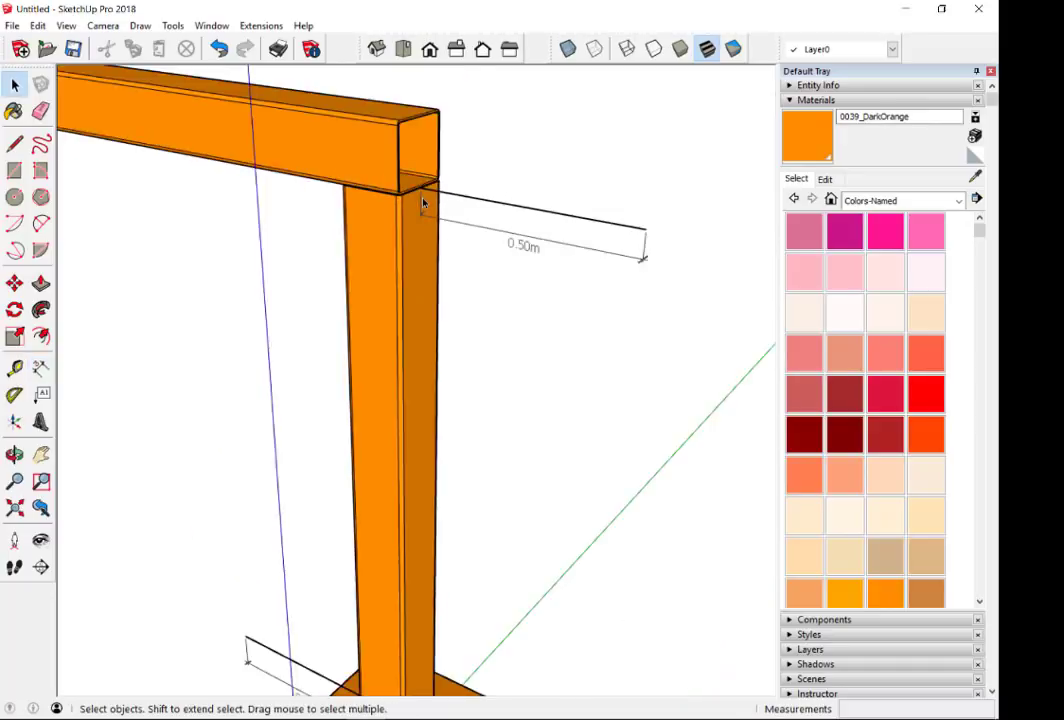
{"action": "mouse_move", "coordinate": [423, 202]}
{"action": "middle_mouse_down"}
{"action": "mouse_move", "coordinate": [375, 404]}
{"action": "mouse_move", "coordinate": [563, 570]}
{"action": "middle_mouse_up"}
{"action": "scroll", "coordinate": [470, 503], "scroll_direction": "up", "scroll_amount": 3}
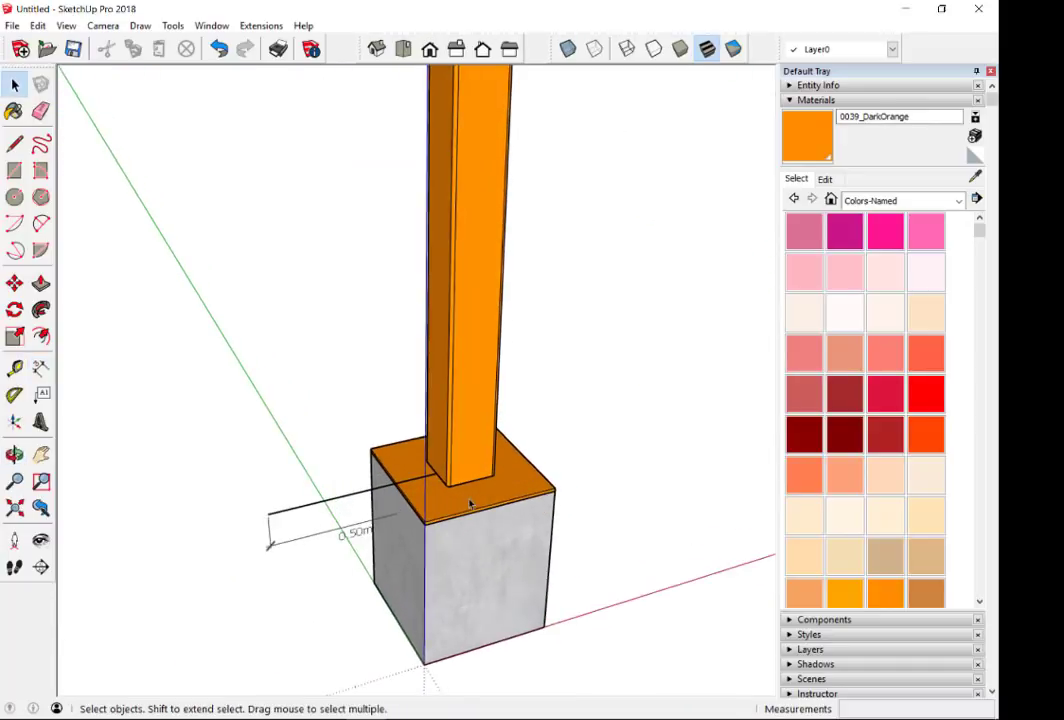
{"action": "mouse_move", "coordinate": [470, 503]}
{"action": "middle_mouse_down"}
{"action": "mouse_move", "coordinate": [512, 393]}
{"action": "mouse_move", "coordinate": [534, 392]}
{"action": "mouse_move", "coordinate": [368, 408]}
{"action": "middle_mouse_up"}
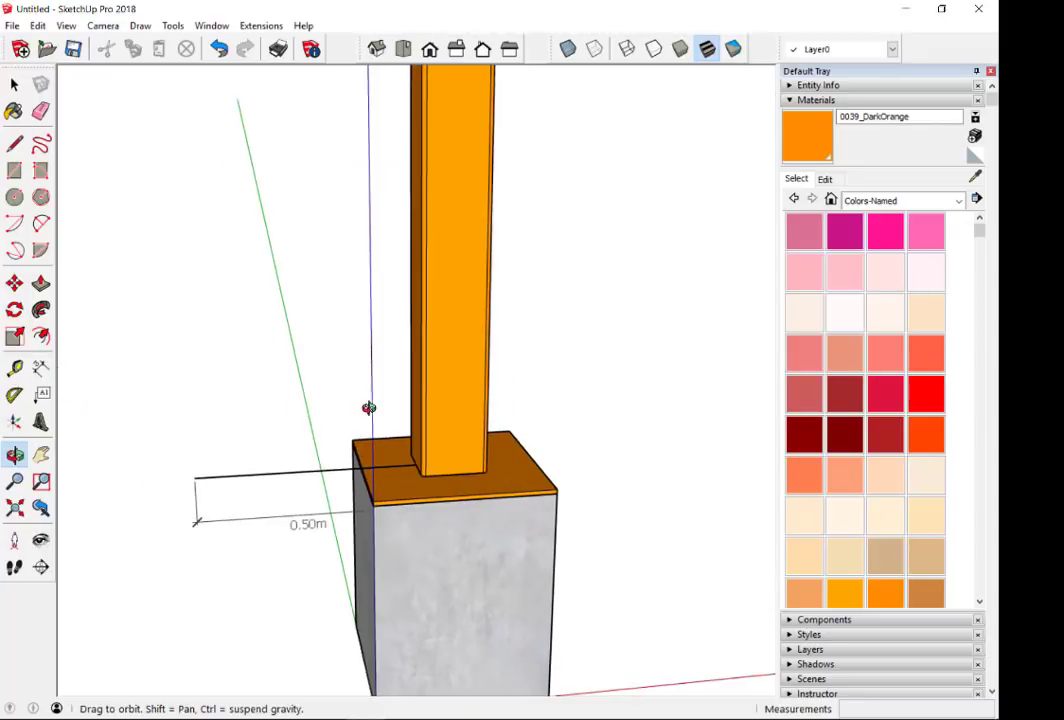
{"action": "scroll", "coordinate": [363, 421], "scroll_direction": "down", "scroll_amount": 2}
{"action": "scroll", "coordinate": [330, 435], "scroll_direction": "down", "scroll_amount": 3}
{"action": "mouse_move", "coordinate": [297, 446]}
{"action": "middle_mouse_down"}
{"action": "mouse_move", "coordinate": [302, 435]}
{"action": "mouse_move", "coordinate": [293, 441]}
{"action": "middle_mouse_up"}
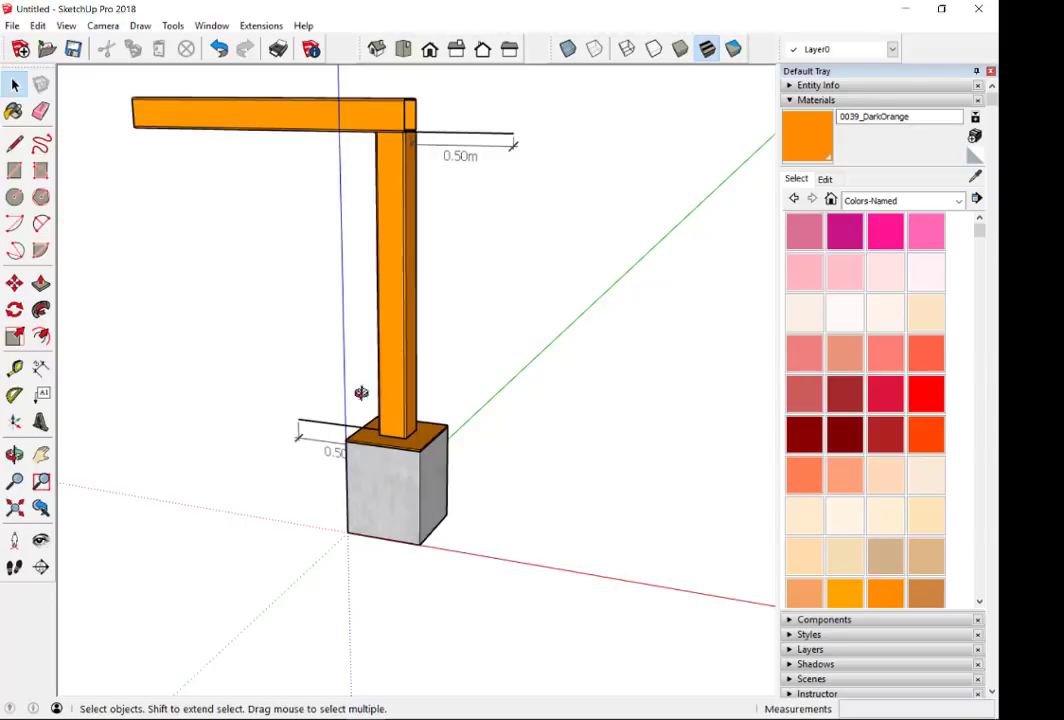
{"action": "middle_click_drag", "start_coordinate": [361, 392], "coordinate": [356, 124]}
{"action": "scroll", "coordinate": [356, 124], "scroll_direction": "up", "scroll_amount": 2}
{"action": "scroll", "coordinate": [290, 157], "scroll_direction": "up", "scroll_amount": 2}
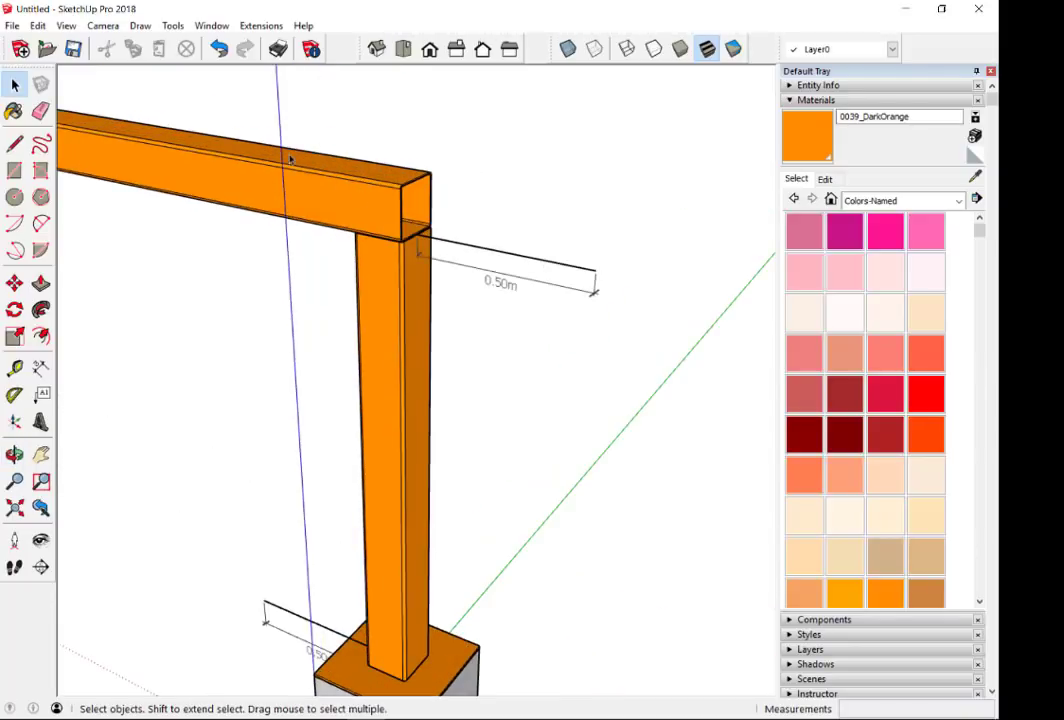
{"action": "scroll", "coordinate": [404, 209], "scroll_direction": "up", "scroll_amount": 2}
{"action": "scroll", "coordinate": [404, 209], "scroll_direction": "up", "scroll_amount": 2}
{"action": "scroll", "coordinate": [404, 206], "scroll_direction": "up", "scroll_amount": 3}
{"action": "key", "text": "p"}
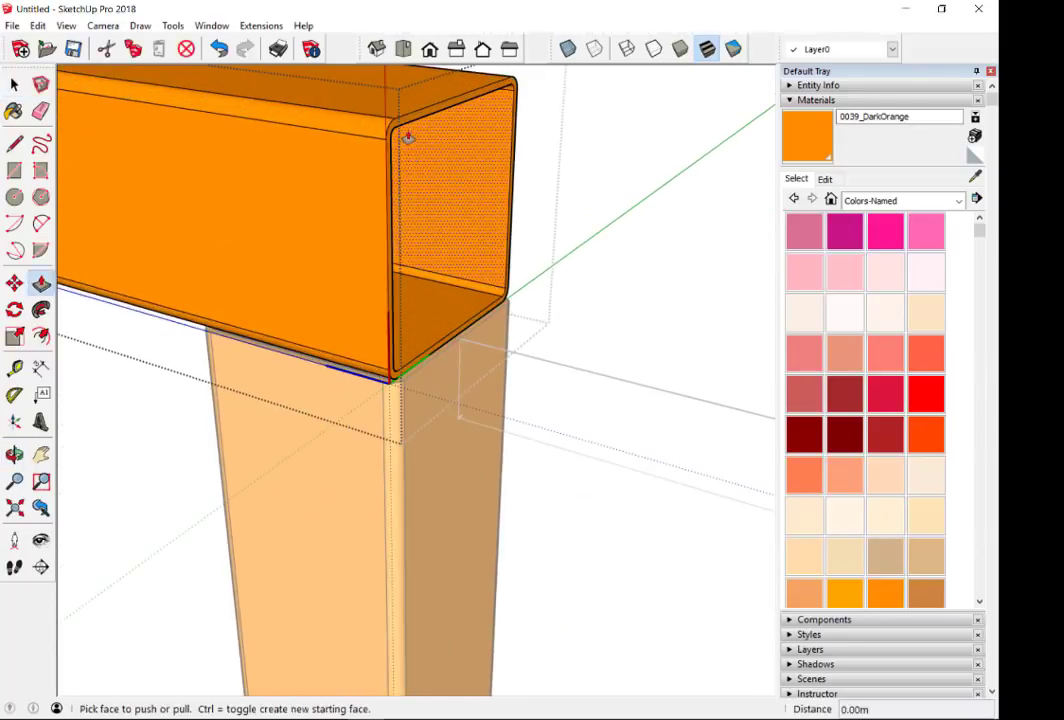
{"action": "left_click", "coordinate": [404, 126]}
{"action": "scroll", "coordinate": [405, 126], "scroll_direction": "down", "scroll_amount": 2}
{"action": "scroll", "coordinate": [407, 126], "scroll_direction": "down", "scroll_amount": 3}
{"action": "scroll", "coordinate": [407, 126], "scroll_direction": "down", "scroll_amount": 2}
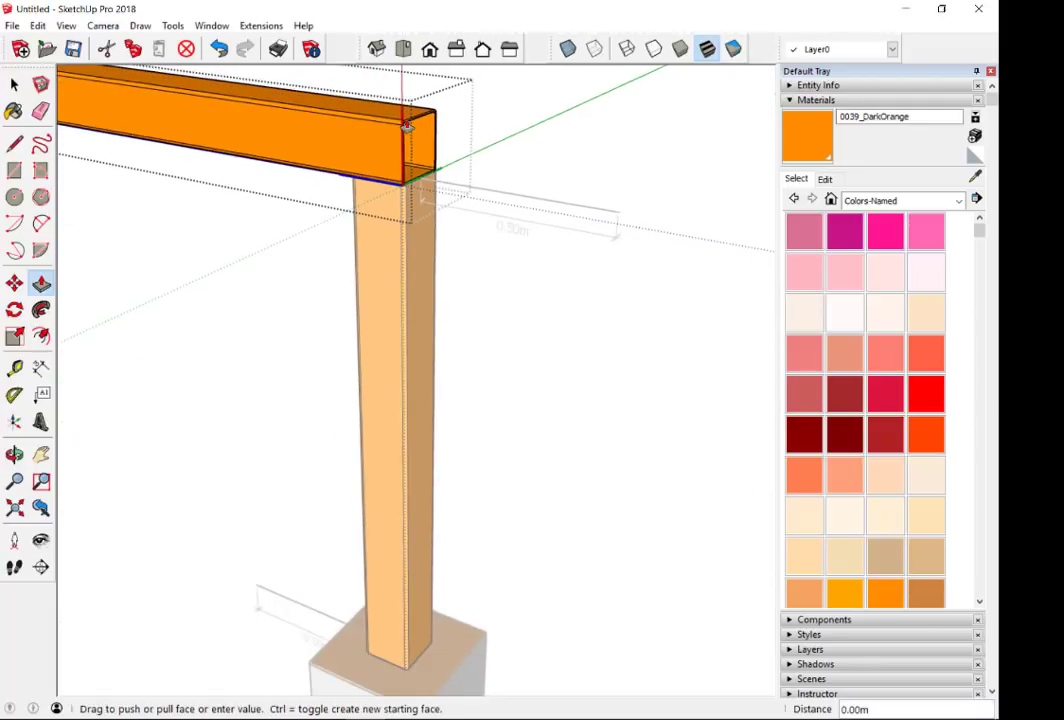
{"action": "scroll", "coordinate": [407, 126], "scroll_direction": "down", "scroll_amount": 3}
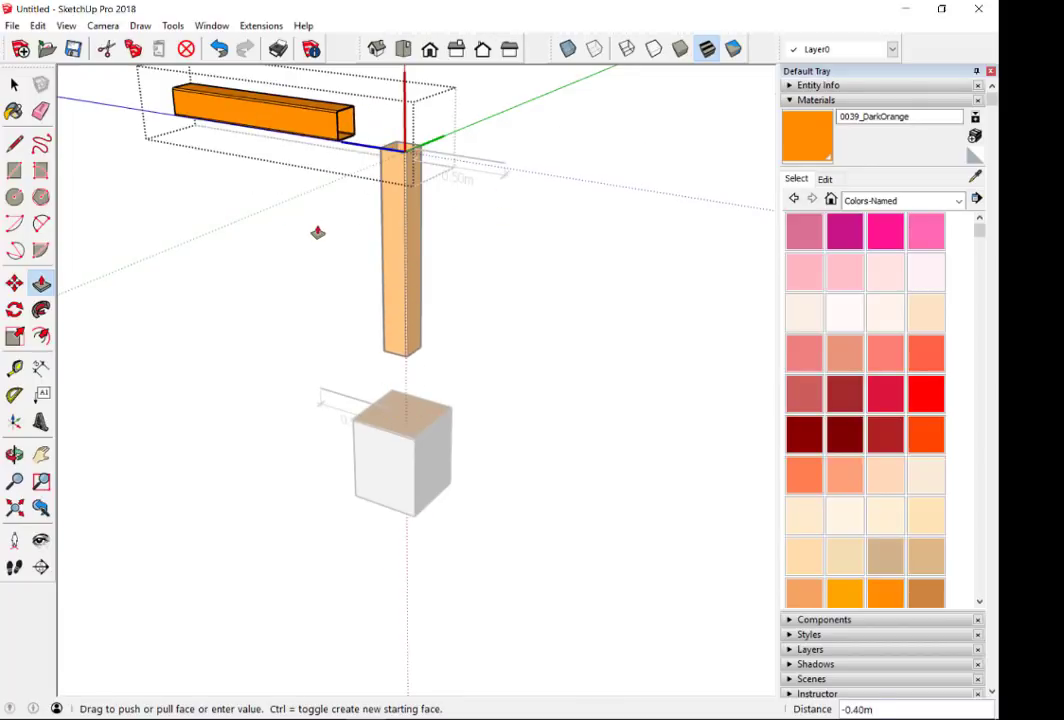
{"action": "key", "text": "Escape"}
{"action": "key", "text": "space"}
{"action": "left_click", "coordinate": [558, 290]}
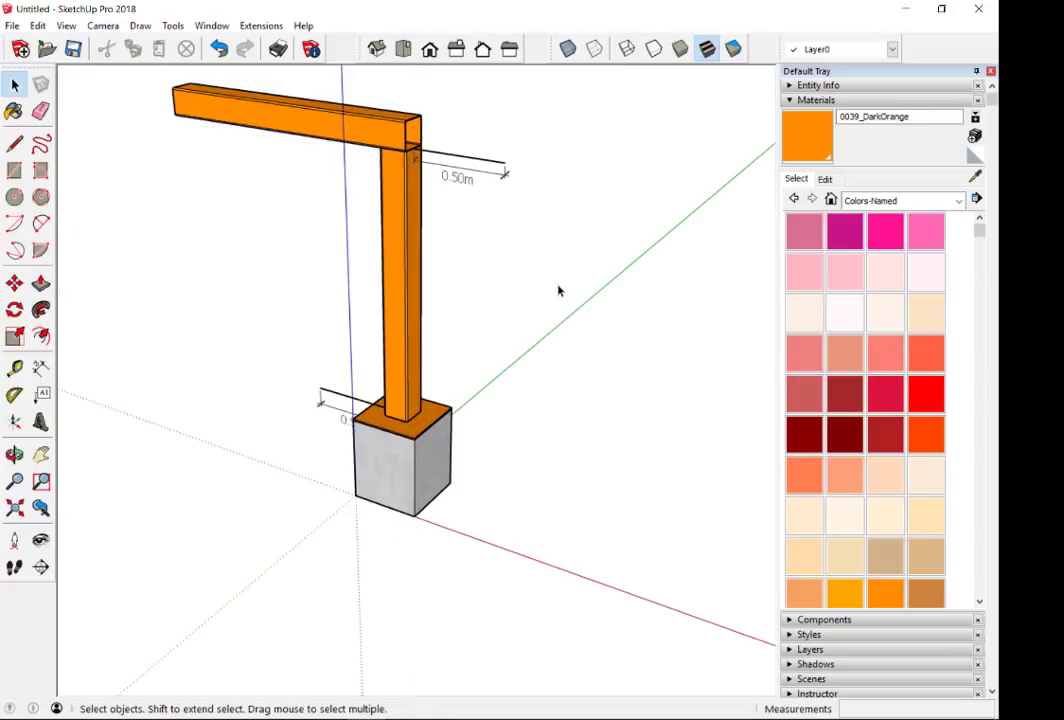
{"action": "scroll", "coordinate": [297, 138], "scroll_direction": "up", "scroll_amount": 2}
{"action": "scroll", "coordinate": [296, 124], "scroll_direction": "up", "scroll_amount": 2}
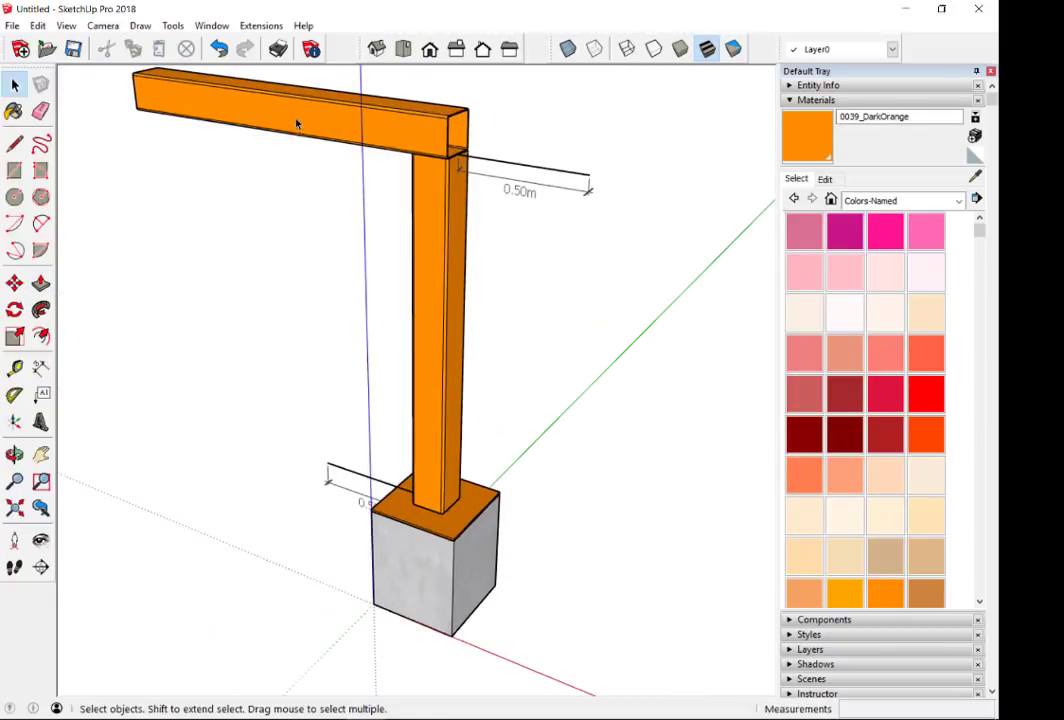
{"action": "right_click", "coordinate": [285, 117]}
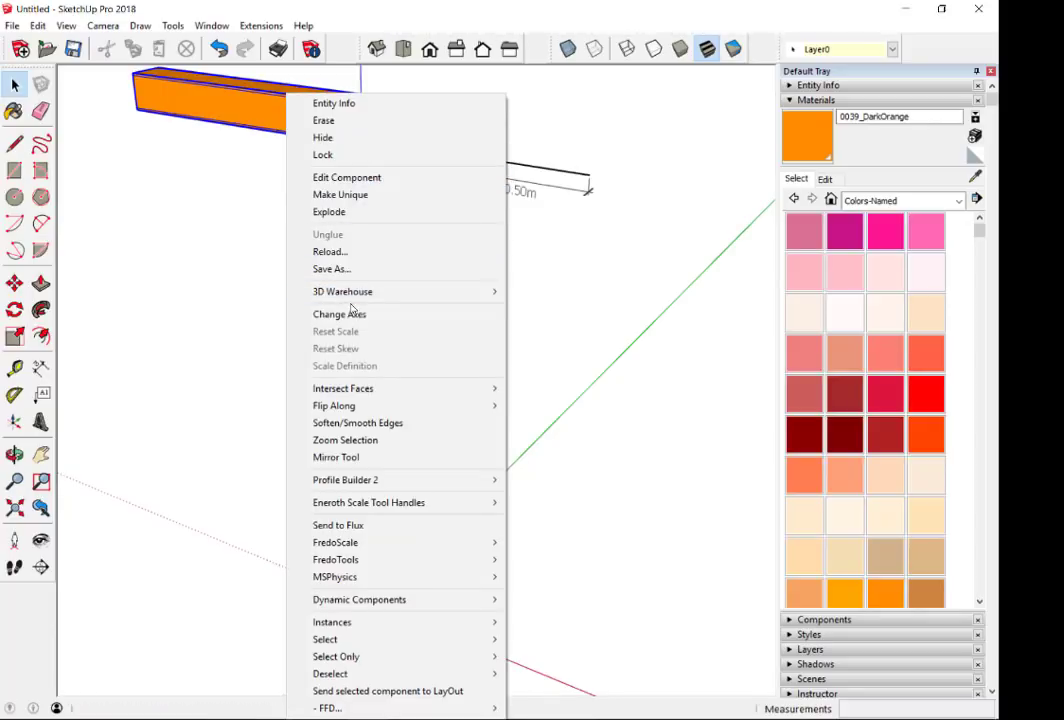
{"action": "left_click", "coordinate": [178, 313]}
{"action": "scroll", "coordinate": [240, 311], "scroll_direction": "down", "scroll_amount": 3}
{"action": "scroll", "coordinate": [304, 361], "scroll_direction": "down", "scroll_amount": 2}
{"action": "mouse_move", "coordinate": [304, 361]}
{"action": "middle_mouse_down"}
{"action": "mouse_move", "coordinate": [396, 313]}
{"action": "mouse_move", "coordinate": [348, 338]}
{"action": "middle_mouse_up"}
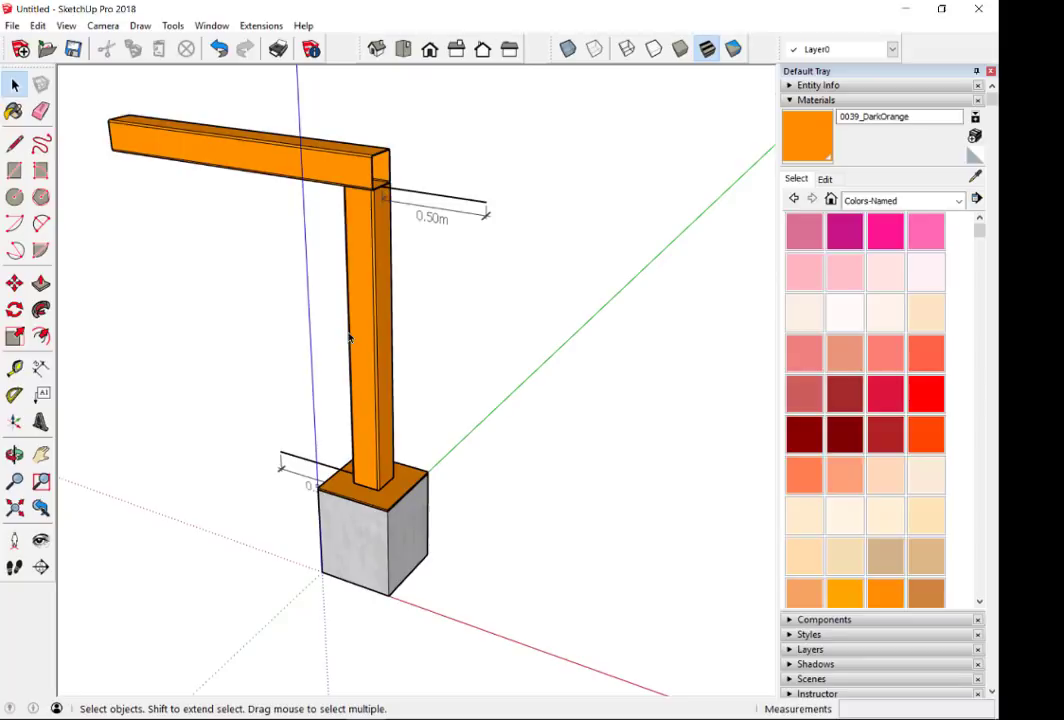
{"action": "middle_click_drag", "start_coordinate": [368, 280], "coordinate": [388, 284]}
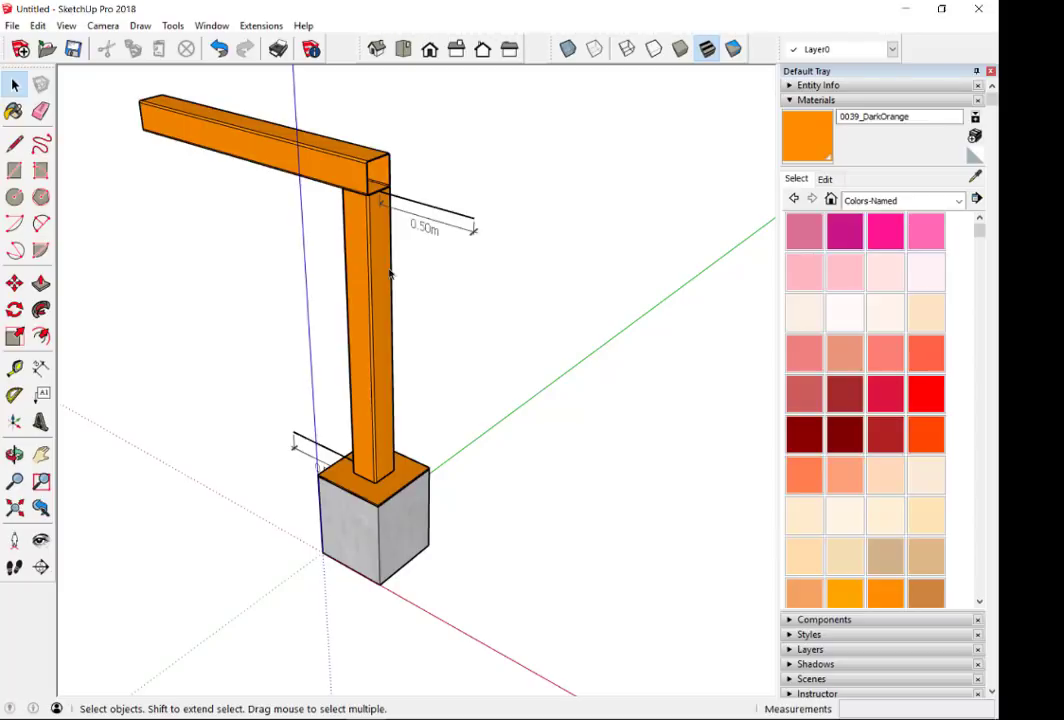
{"action": "scroll", "coordinate": [364, 88], "scroll_direction": "up", "scroll_amount": 1}
{"action": "scroll", "coordinate": [364, 88], "scroll_direction": "up", "scroll_amount": 2}
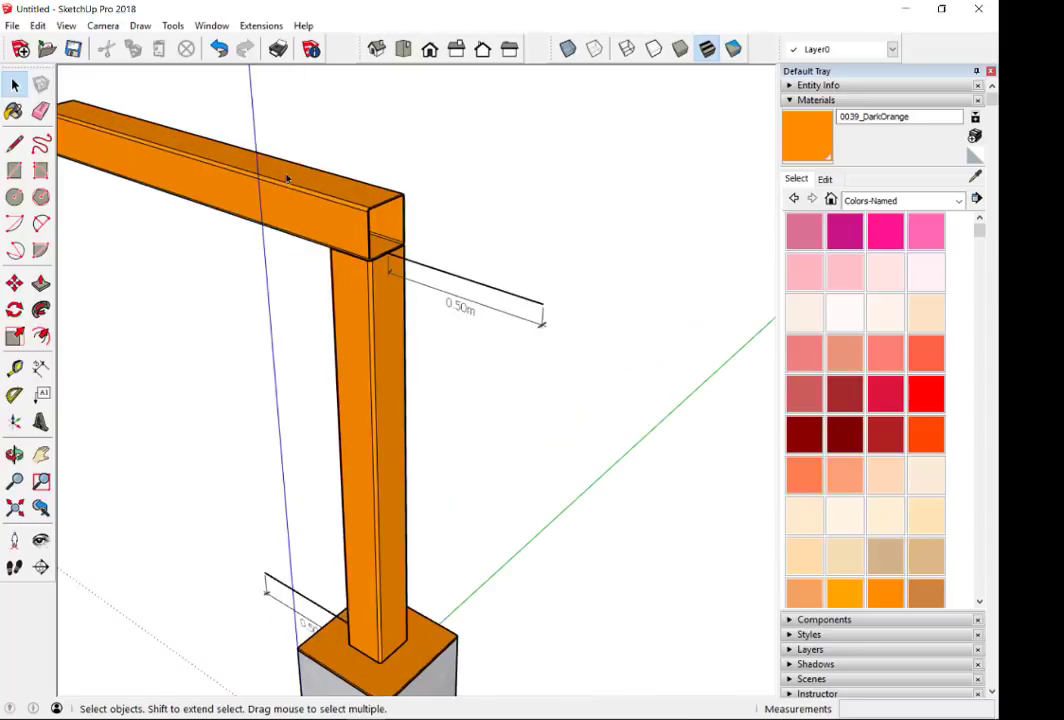
{"action": "left_click", "coordinate": [240, 180]}
{"action": "scroll", "coordinate": [322, 191], "scroll_direction": "down", "scroll_amount": 2}
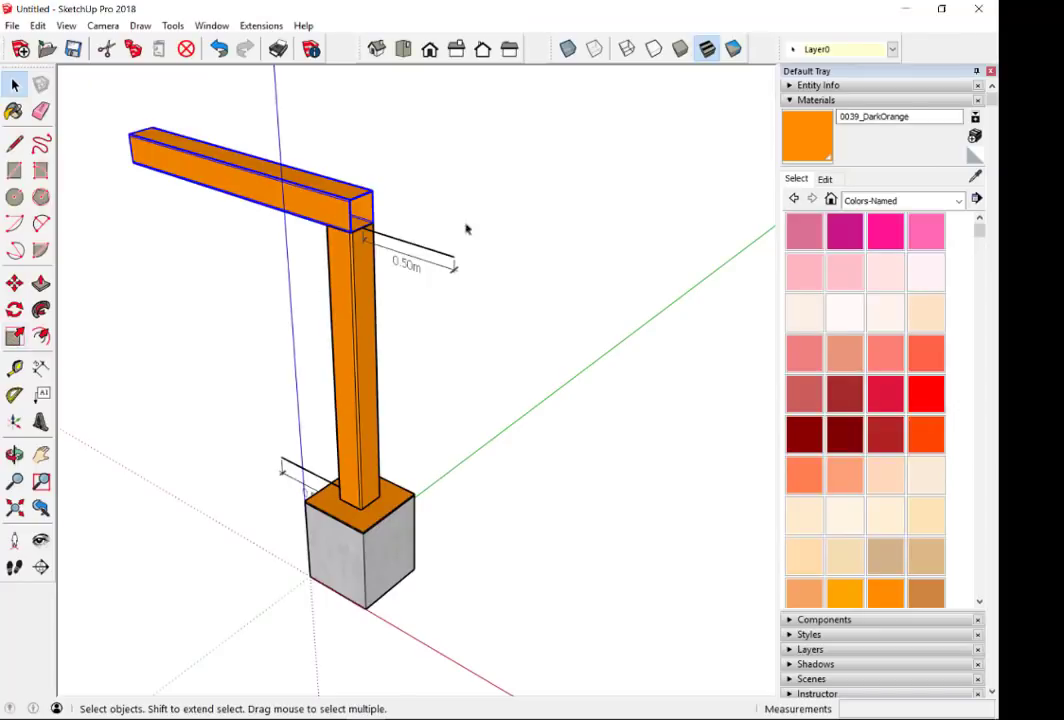
{"action": "left_click", "coordinate": [419, 201]}
{"action": "left_click", "coordinate": [268, 161]}
- Scale the beam lengthwise so one end reaches the 0.50 m dimension
{"action": "key", "text": "s"}
{"action": "scroll", "coordinate": [333, 201], "scroll_direction": "up", "scroll_amount": 3}
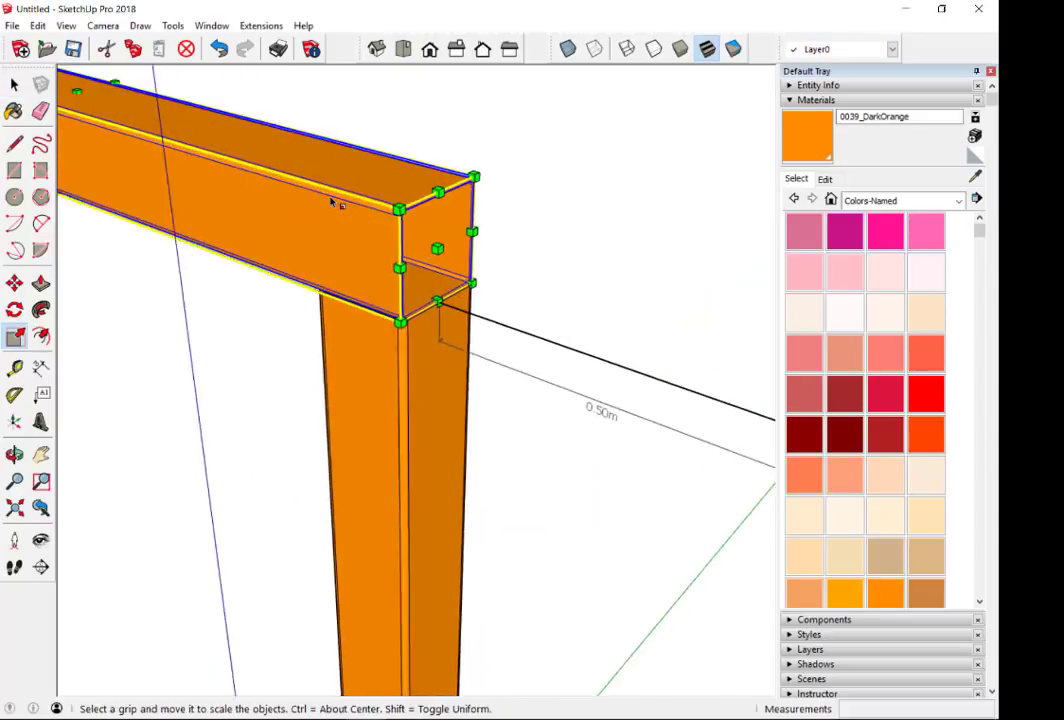
{"action": "scroll", "coordinate": [333, 202], "scroll_direction": "up", "scroll_amount": 2}
{"action": "scroll", "coordinate": [185, 145], "scroll_direction": "down", "scroll_amount": 3}
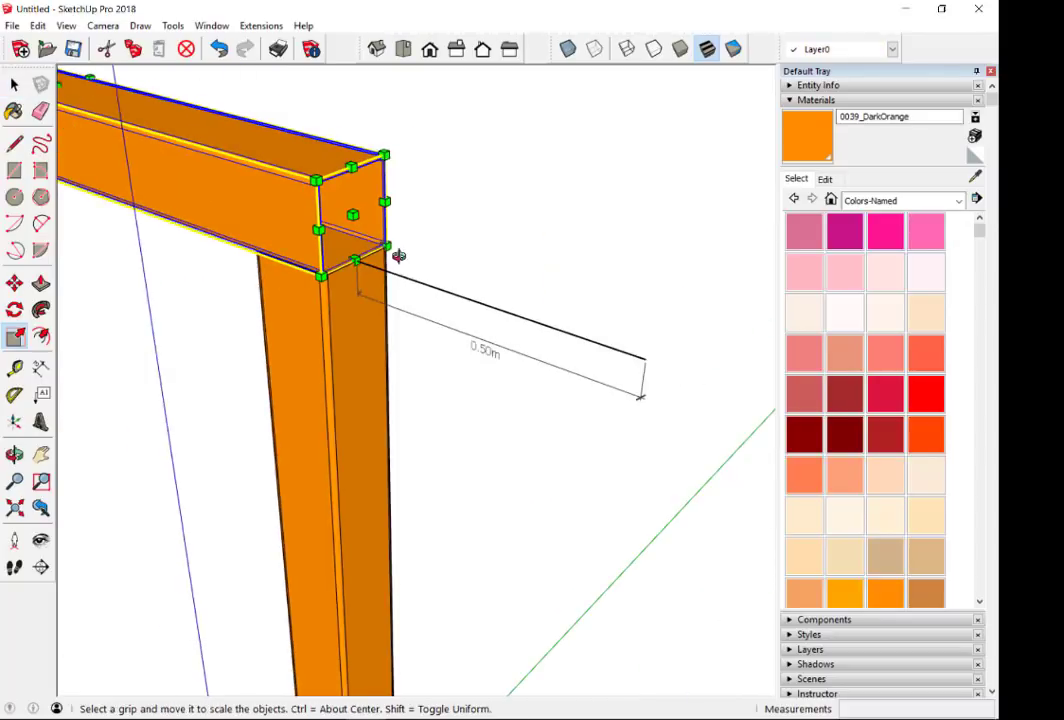
{"action": "mouse_move", "coordinate": [399, 254]}
{"action": "middle_mouse_down"}
{"action": "mouse_move", "coordinate": [280, 171]}
{"action": "mouse_move", "coordinate": [383, 223]}
{"action": "middle_mouse_up"}
{"action": "scroll", "coordinate": [399, 257], "scroll_direction": "up", "scroll_amount": 2}
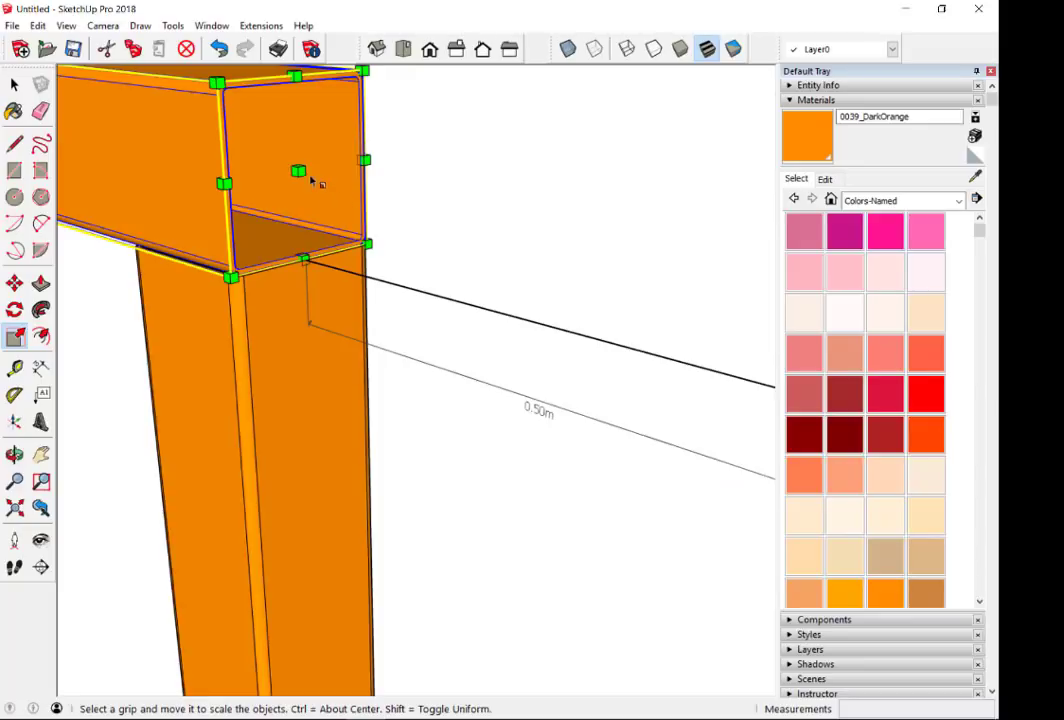
{"action": "scroll", "coordinate": [299, 171], "scroll_direction": "down", "scroll_amount": 2}
{"action": "left_click_drag", "start_coordinate": [299, 171], "coordinate": [655, 237]}
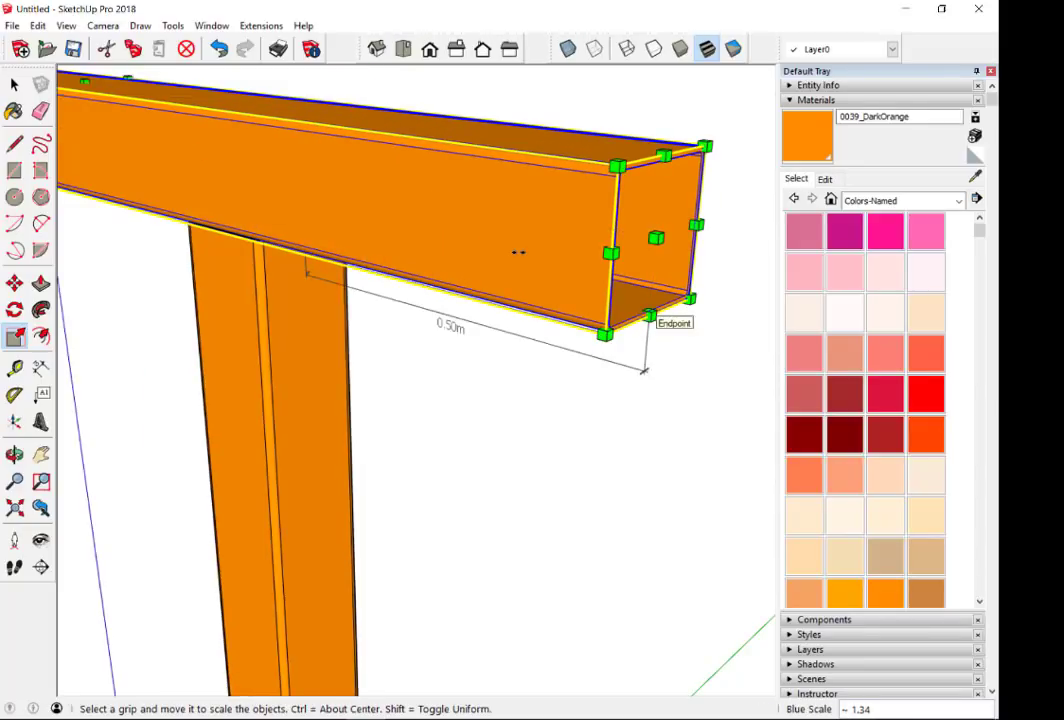
{"action": "scroll", "coordinate": [577, 280], "scroll_direction": "down", "scroll_amount": 3}
{"action": "mouse_move", "coordinate": [577, 280]}
{"action": "middle_mouse_down"}
{"action": "mouse_move", "coordinate": [834, 266]}
{"action": "mouse_move", "coordinate": [248, 266]}
{"action": "middle_mouse_up"}
{"action": "scroll", "coordinate": [248, 266], "scroll_direction": "up", "scroll_amount": 3}
{"action": "scroll", "coordinate": [150, 300], "scroll_direction": "up", "scroll_amount": 3}
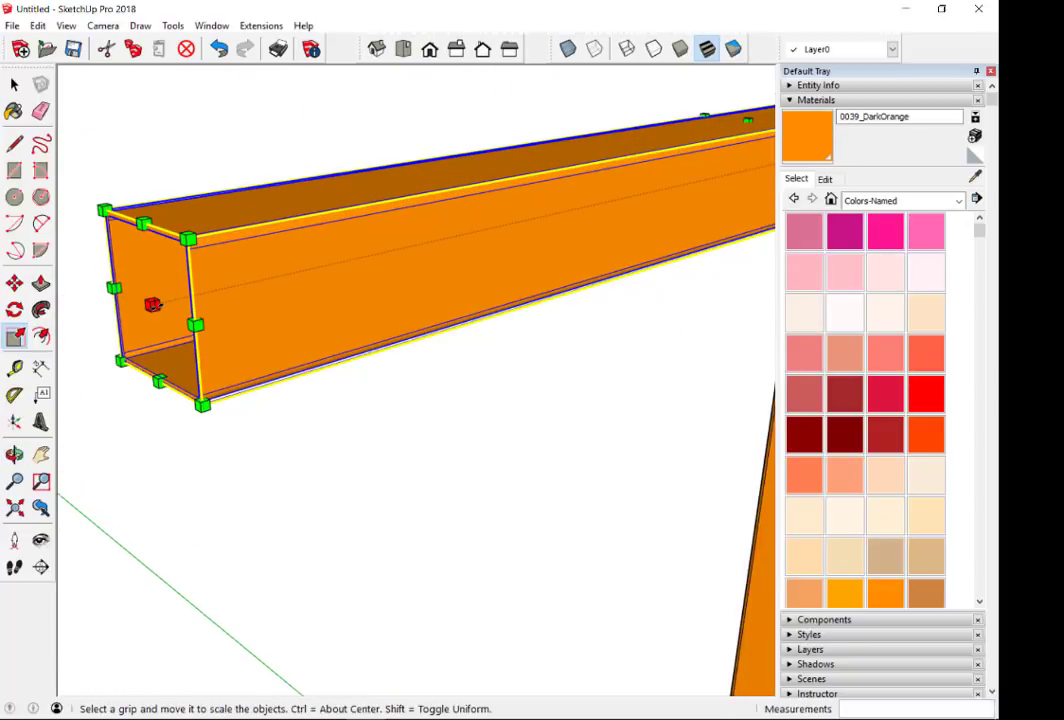
- Stretch the beam's opposite end past the other side of the post
{"action": "left_click", "coordinate": [152, 304]}
{"action": "scroll", "coordinate": [387, 278], "scroll_direction": "down", "scroll_amount": 3}
{"action": "scroll", "coordinate": [423, 589], "scroll_direction": "down", "scroll_amount": 2}
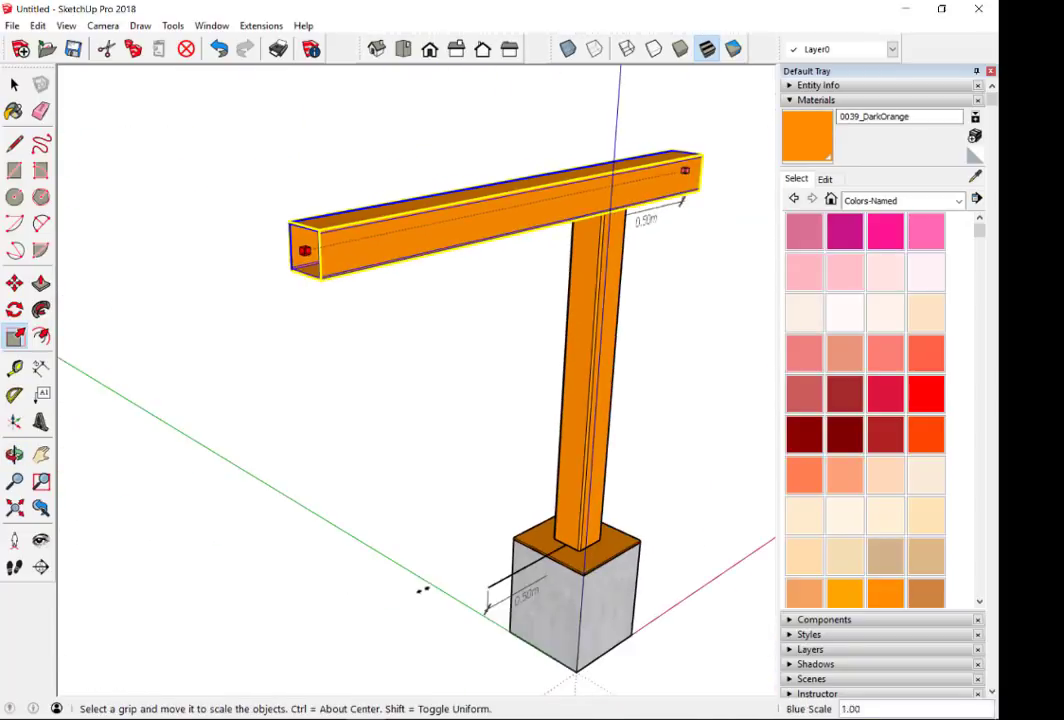
{"action": "scroll", "coordinate": [480, 579], "scroll_direction": "up", "scroll_amount": 4}
{"action": "left_click", "coordinate": [494, 585]}
{"action": "scroll", "coordinate": [492, 456], "scroll_direction": "down", "scroll_amount": 3}
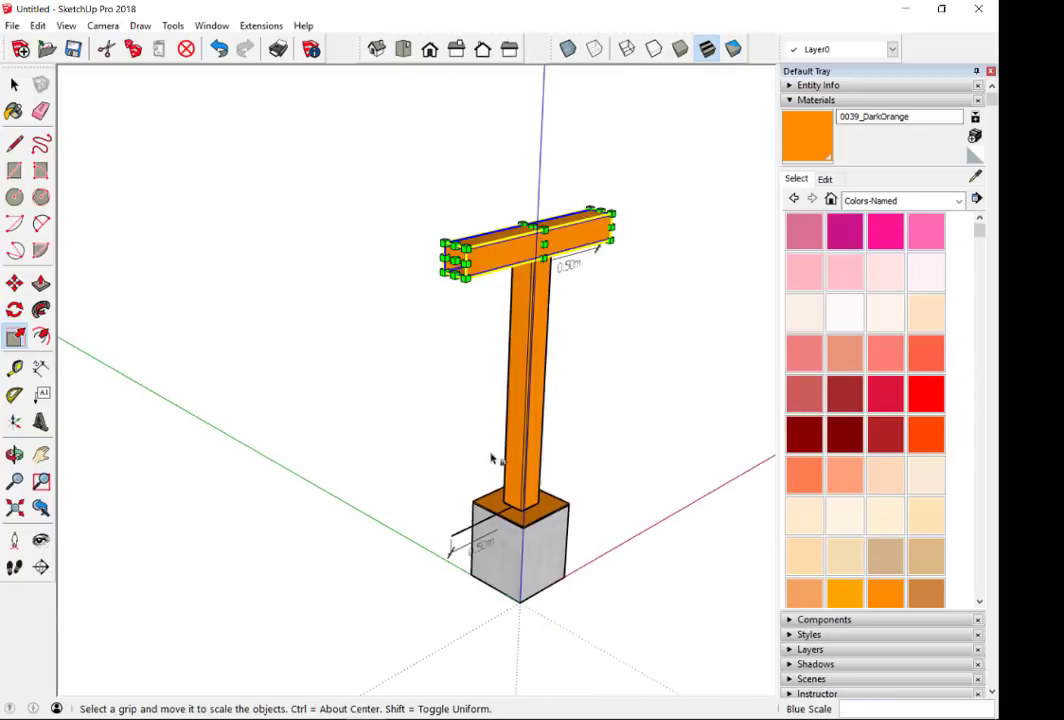
{"action": "middle_click_drag", "start_coordinate": [418, 423], "coordinate": [505, 437]}
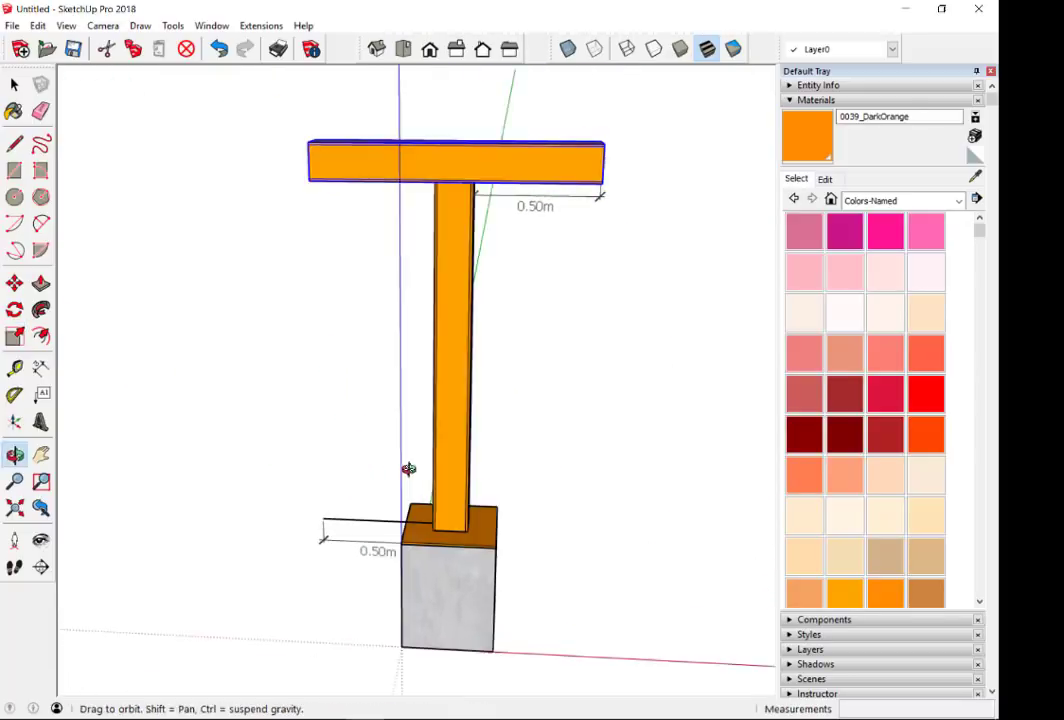
- Deselect the beam, orbit around the T-frame, and undo the last beam stretch
{"action": "key", "text": "space"}
{"action": "left_click", "coordinate": [423, 328]}
{"action": "middle_click_drag", "start_coordinate": [408, 330], "coordinate": [601, 357]}
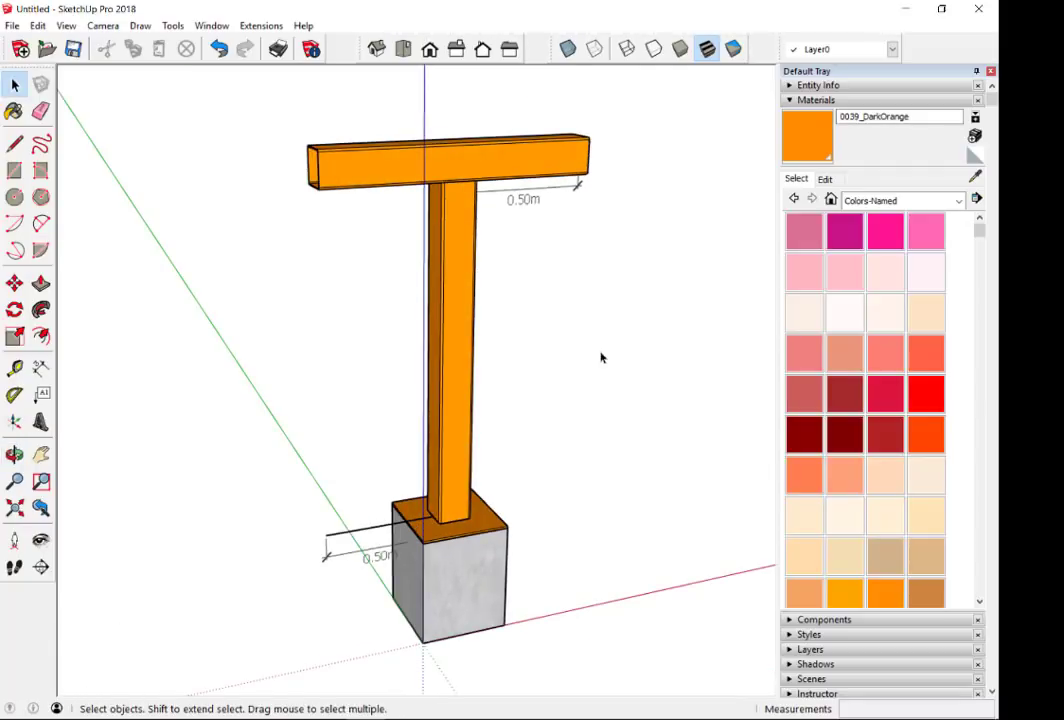
{"action": "mouse_move", "coordinate": [565, 225]}
{"action": "middle_mouse_down"}
{"action": "mouse_move", "coordinate": [235, 275]}
{"action": "mouse_move", "coordinate": [422, 238]}
{"action": "middle_mouse_up"}
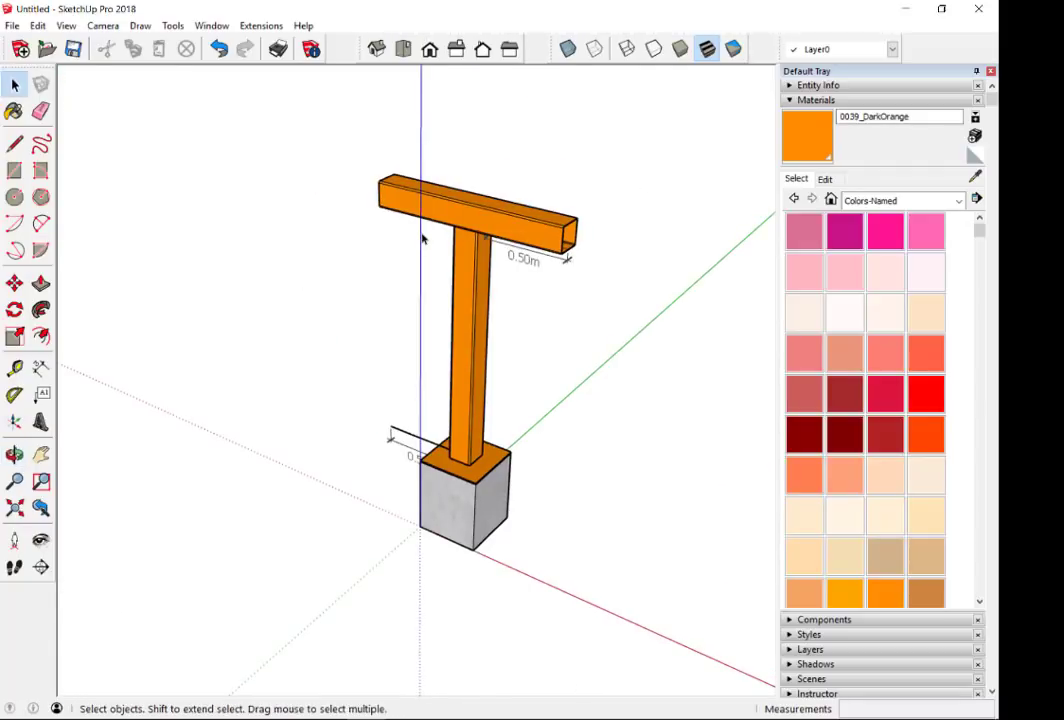
{"action": "key", "text": "ctrl+z"}
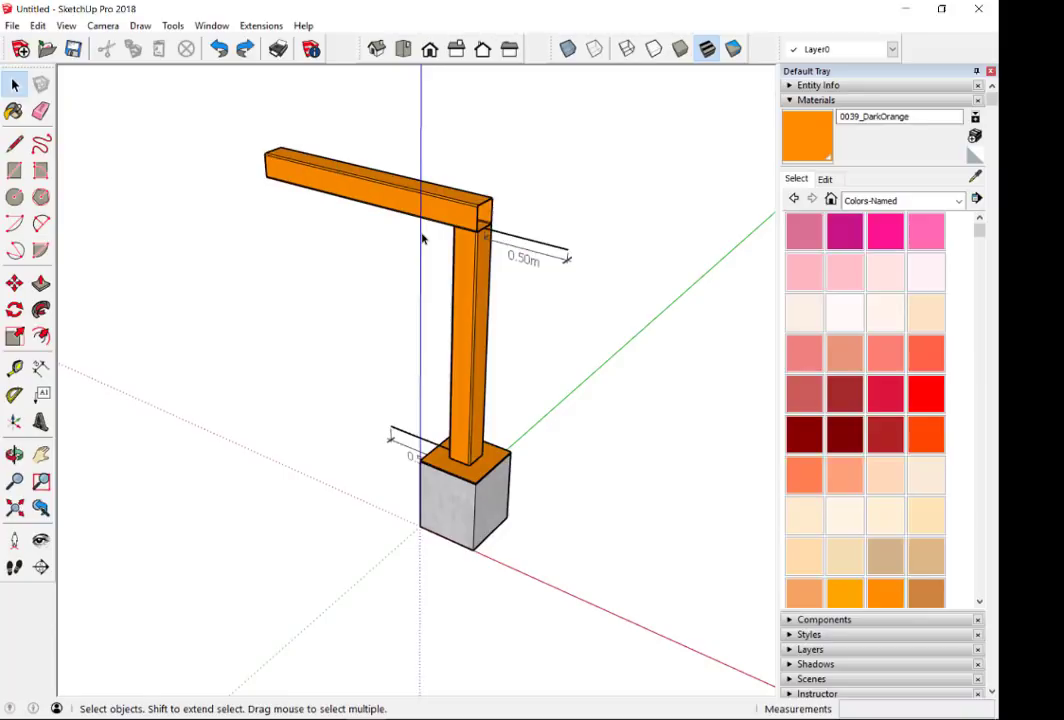
- Scale the selected beam upward along the blue axis for a deeper cross-section
{"action": "scroll", "coordinate": [423, 154], "scroll_direction": "up", "scroll_amount": 2}
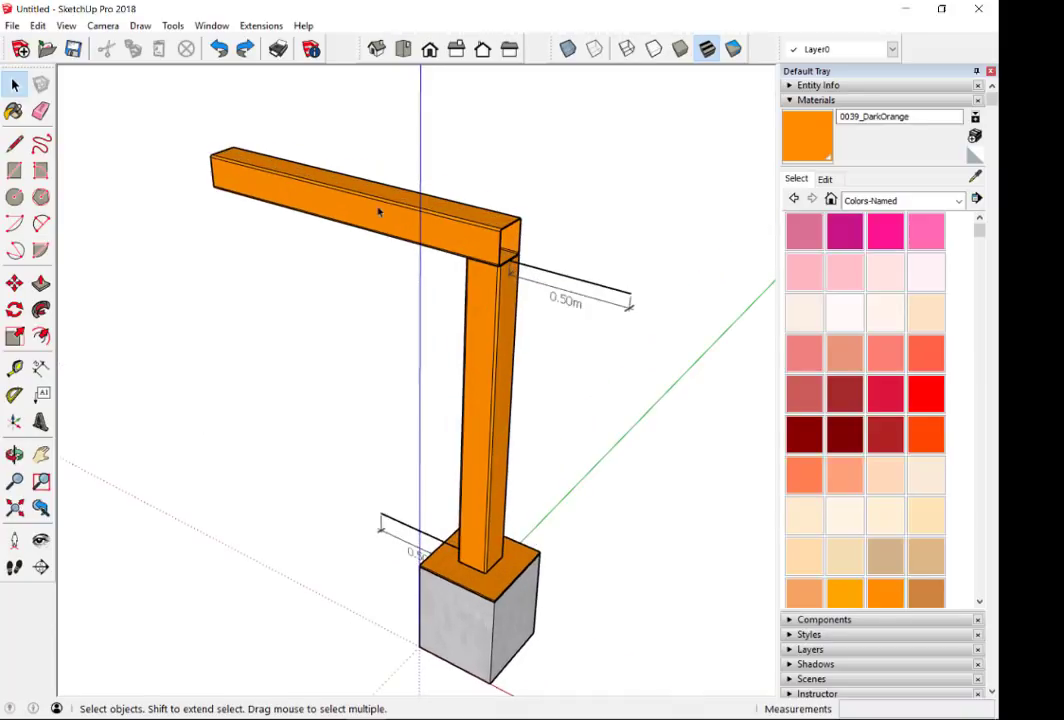
{"action": "left_click", "coordinate": [304, 171]}
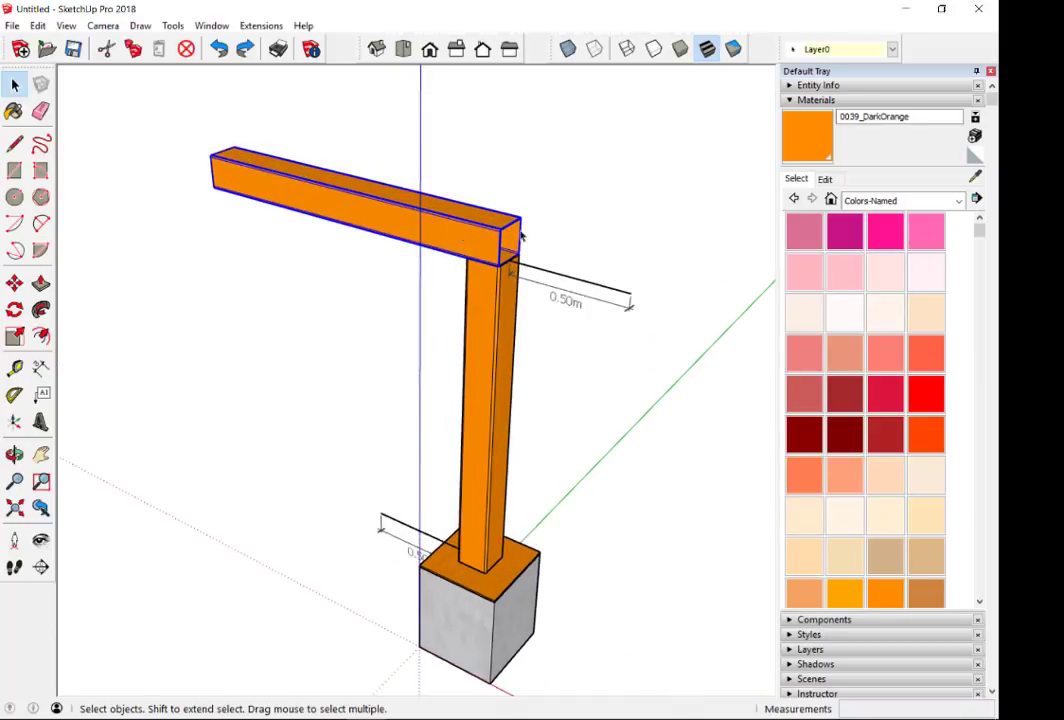
{"action": "key", "text": "s"}
{"action": "scroll", "coordinate": [521, 234], "scroll_direction": "up", "scroll_amount": 3}
{"action": "scroll", "coordinate": [534, 263], "scroll_direction": "up", "scroll_amount": 3}
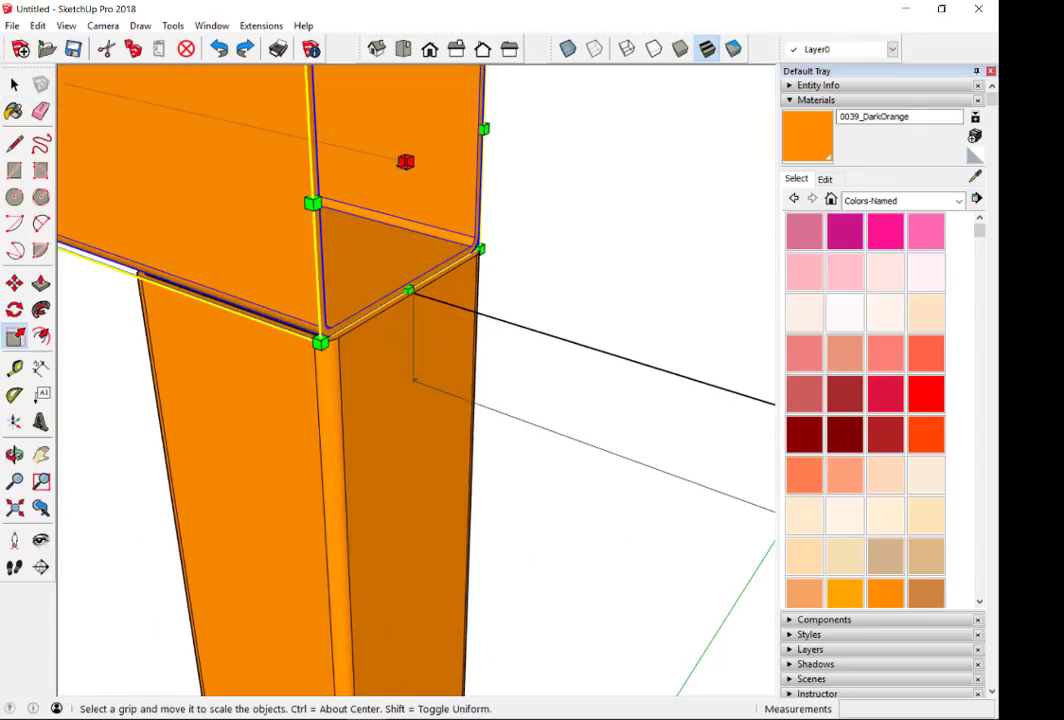
{"action": "left_click", "coordinate": [405, 162]}
{"action": "scroll", "coordinate": [406, 161], "scroll_direction": "down", "scroll_amount": 3}
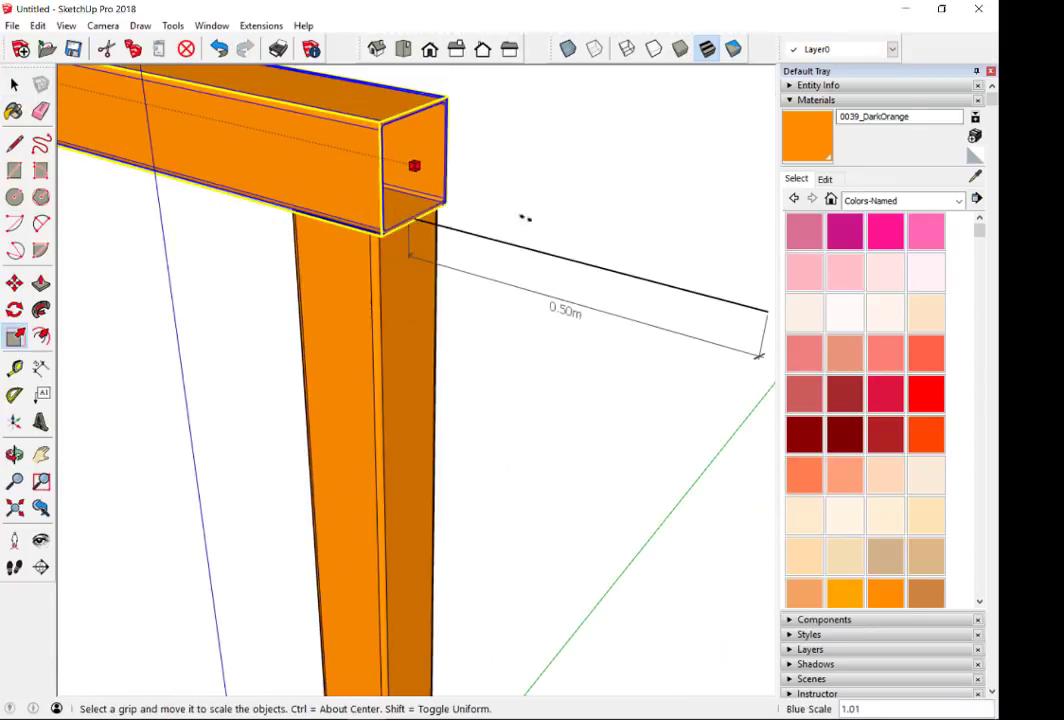
{"action": "scroll", "coordinate": [447, 128], "scroll_direction": "down", "scroll_amount": 2}
{"action": "middle_click_drag", "start_coordinate": [447, 128], "coordinate": [520, 150]}
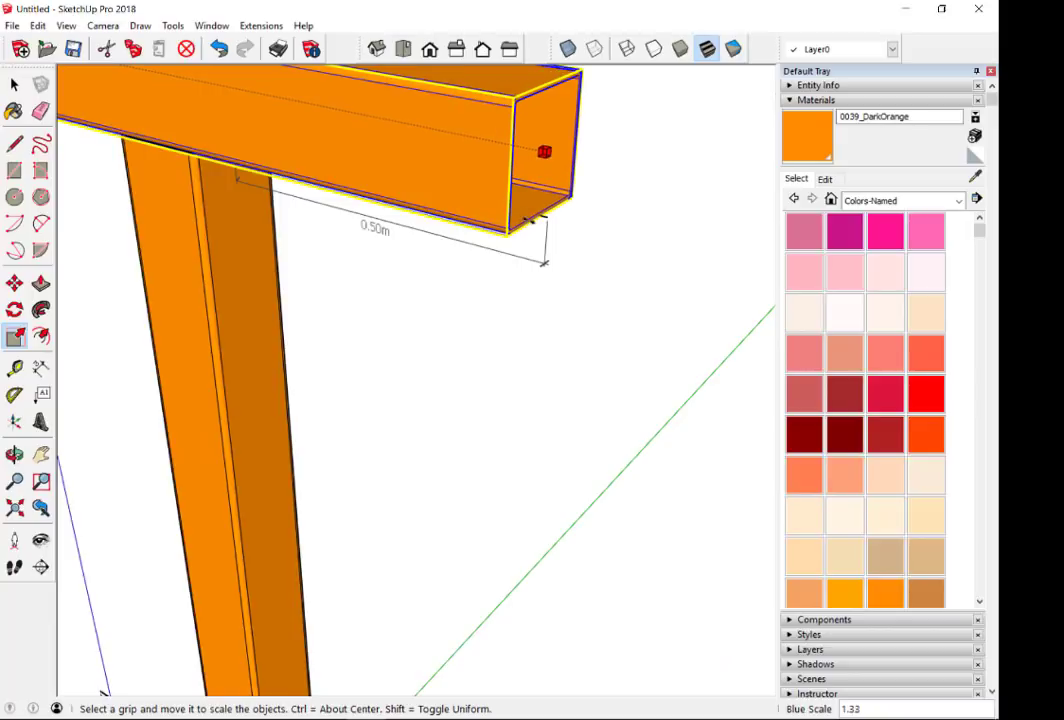
{"action": "scroll", "coordinate": [538, 215], "scroll_direction": "up", "scroll_amount": 3}
{"action": "left_click", "coordinate": [551, 218]}
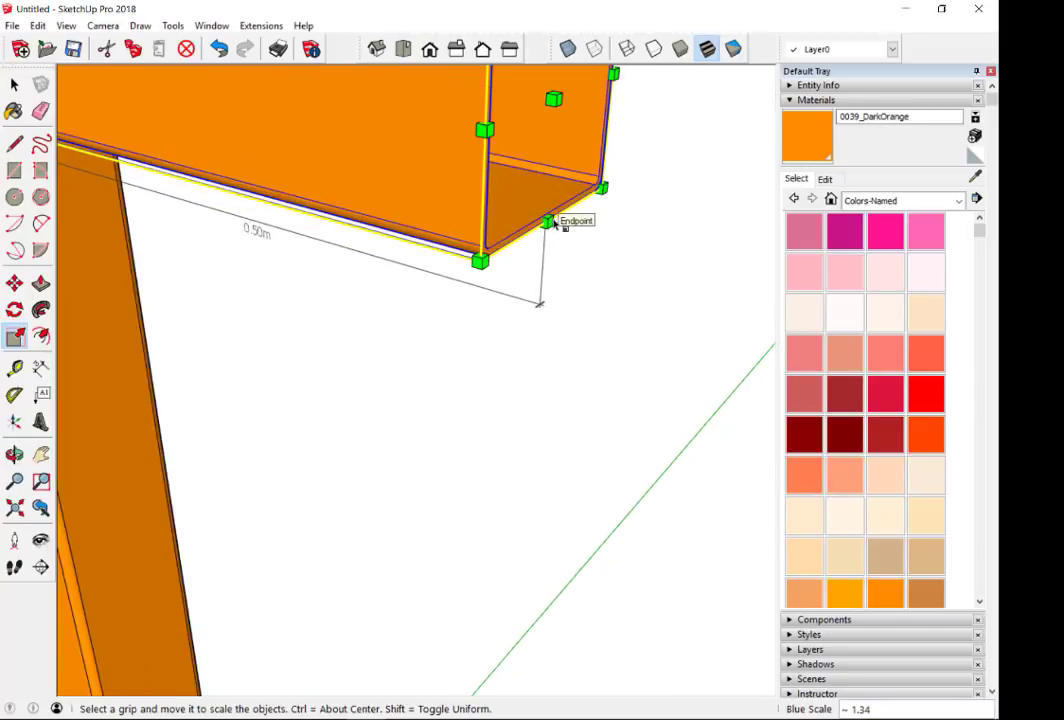
- Orbit around the T-frame to check the deepened beam from several angles
{"action": "scroll", "coordinate": [560, 218], "scroll_direction": "down", "scroll_amount": 3}
{"action": "scroll", "coordinate": [566, 218], "scroll_direction": "down", "scroll_amount": 3}
{"action": "middle_click_drag", "start_coordinate": [684, 221], "coordinate": [432, 285]}
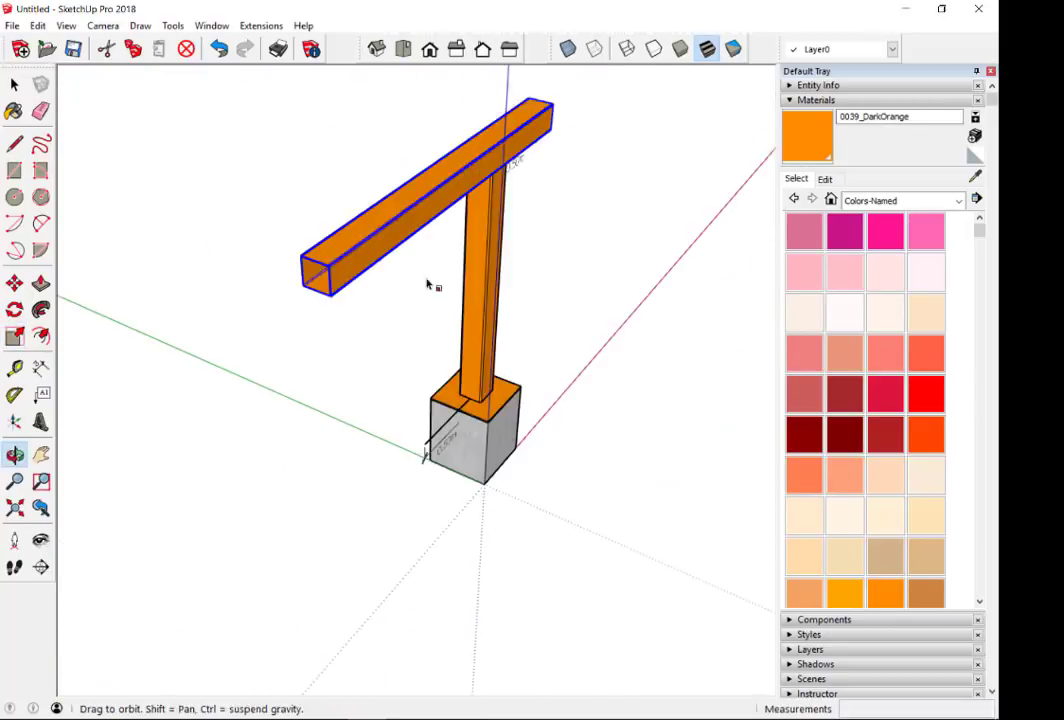
{"action": "scroll", "coordinate": [333, 285], "scroll_direction": "up", "scroll_amount": 3}
{"action": "scroll", "coordinate": [333, 287], "scroll_direction": "up", "scroll_amount": 2}
{"action": "middle_click_drag", "start_coordinate": [235, 266], "coordinate": [498, 333]}
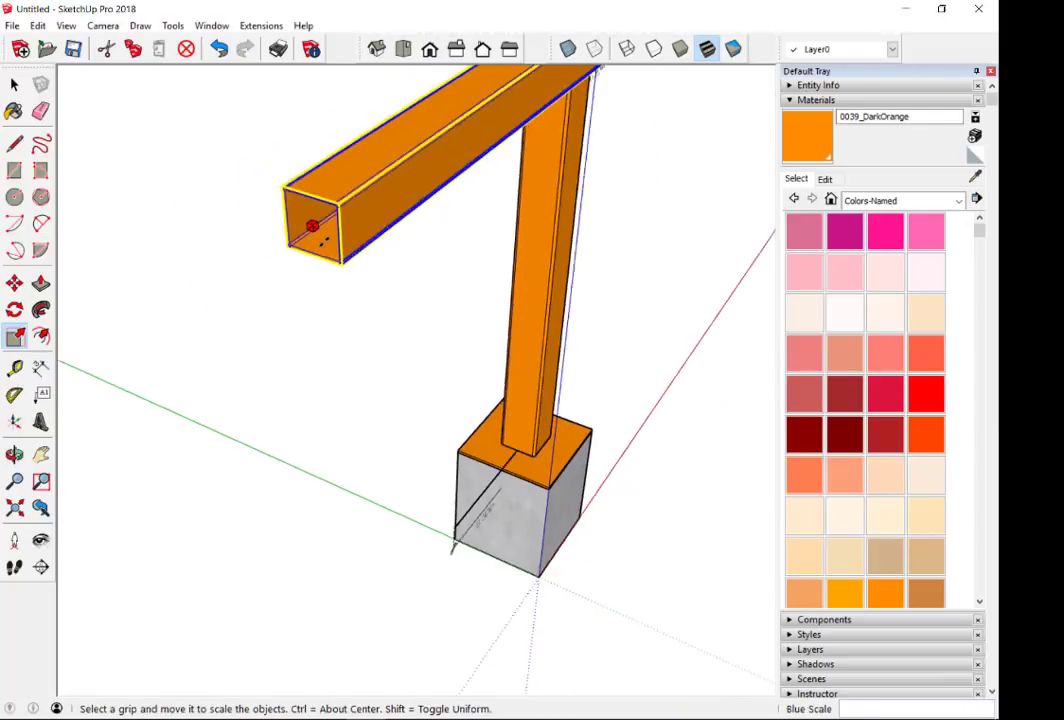
{"action": "scroll", "coordinate": [470, 458], "scroll_direction": "up", "scroll_amount": 2}
{"action": "scroll", "coordinate": [439, 451], "scroll_direction": "up", "scroll_amount": 2}
{"action": "scroll", "coordinate": [439, 451], "scroll_direction": "down", "scroll_amount": 3}
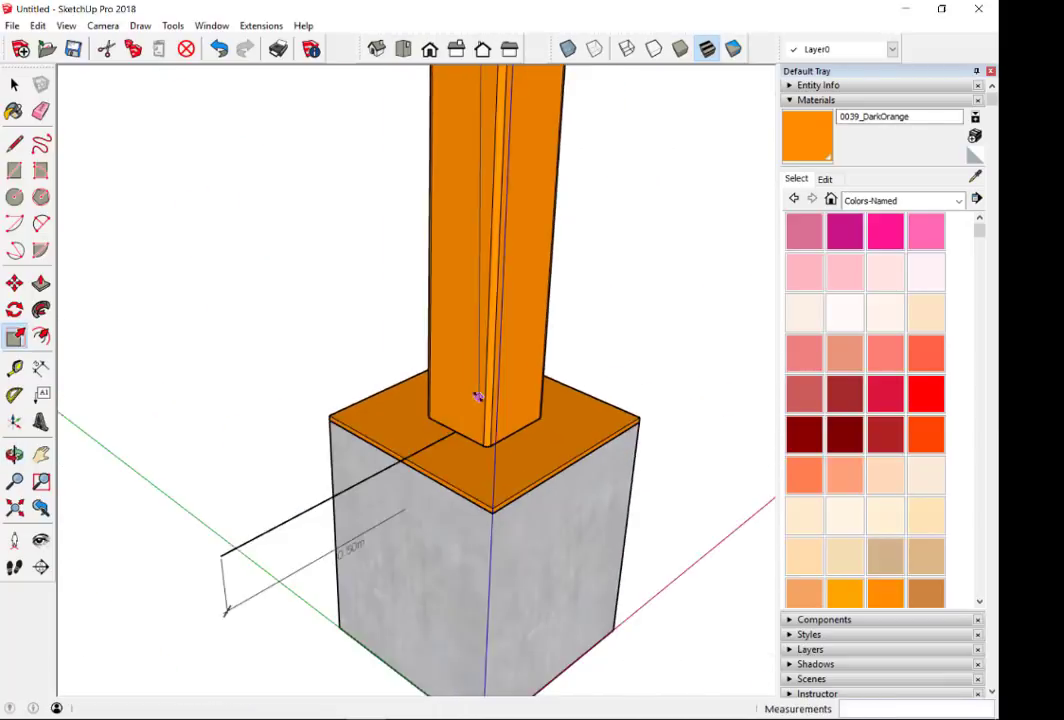
{"action": "scroll", "coordinate": [475, 392], "scroll_direction": "down", "scroll_amount": 1}
{"action": "scroll", "coordinate": [290, 508], "scroll_direction": "down", "scroll_amount": 3}
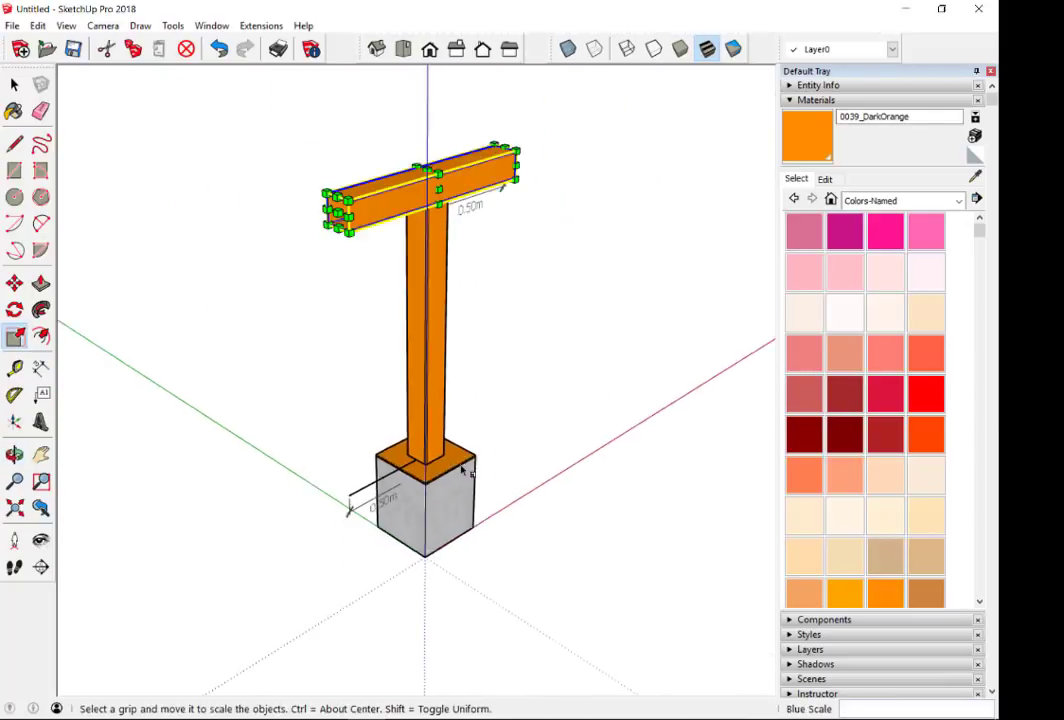
{"action": "middle_click_drag", "start_coordinate": [345, 500], "coordinate": [306, 461]}
{"action": "scroll", "coordinate": [292, 475], "scroll_direction": "up", "scroll_amount": 3}
- Erase the old 0.50m dimension above the beam
{"action": "key", "text": "e"}
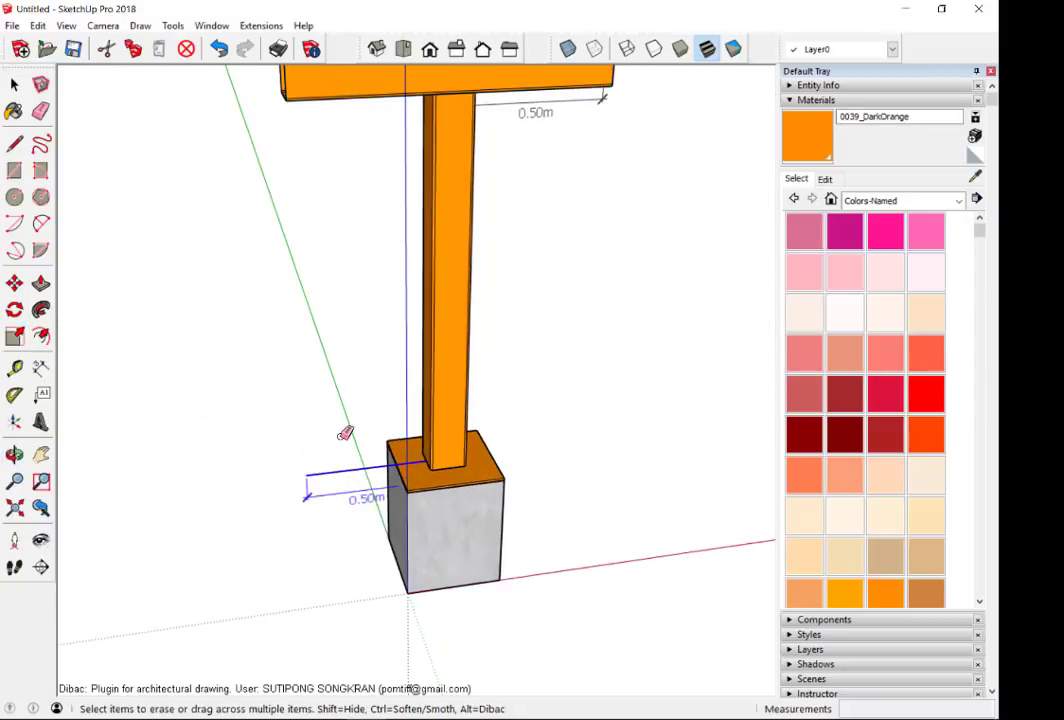
{"action": "scroll", "coordinate": [416, 380], "scroll_direction": "down", "scroll_amount": 3}
{"action": "middle_click_drag", "start_coordinate": [477, 351], "coordinate": [503, 249]}
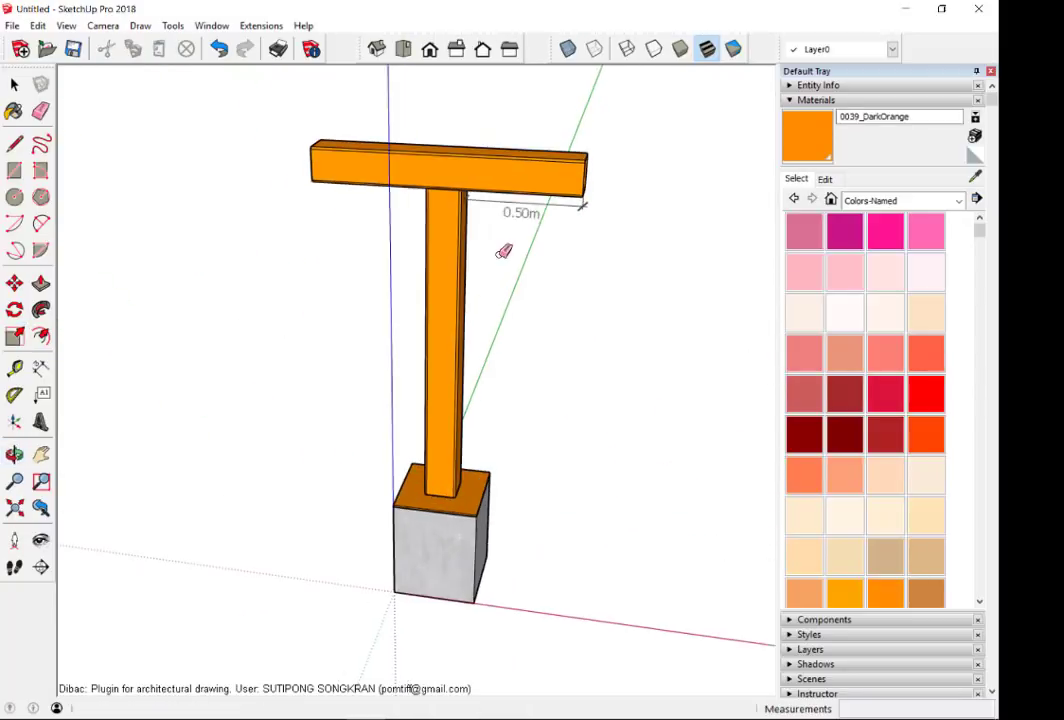
{"action": "left_click", "coordinate": [528, 219]}
- Dimension the beam length as 1.15m, placing the dimension above the beam
{"action": "middle_click_drag", "start_coordinate": [386, 92], "coordinate": [399, 266]}
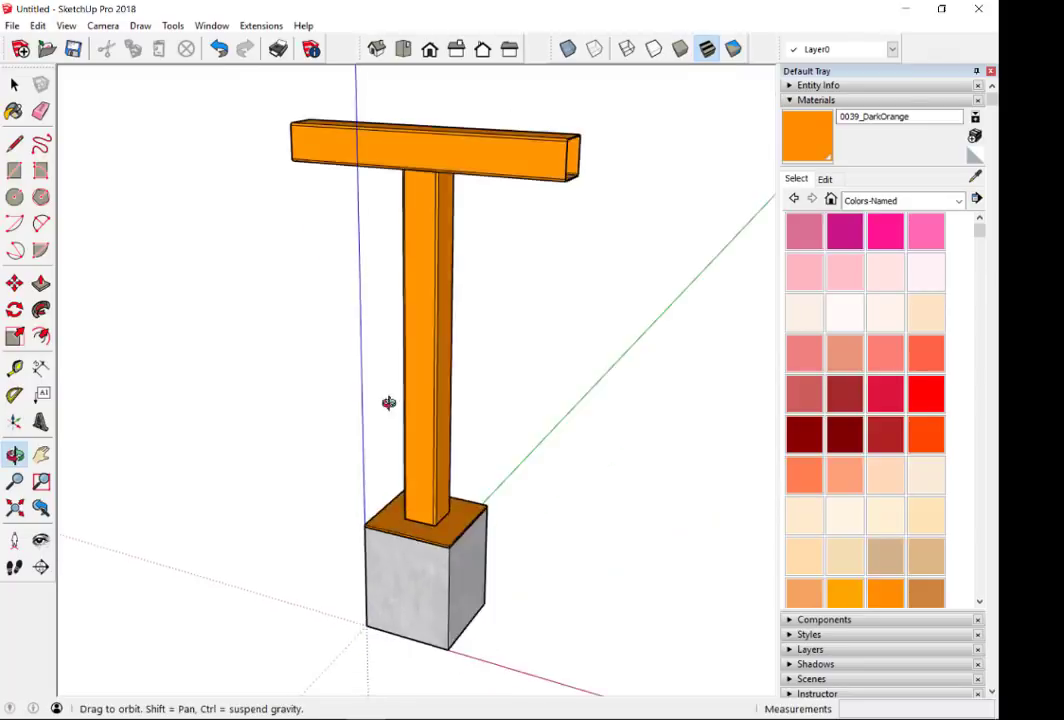
{"action": "scroll", "coordinate": [309, 171], "scroll_direction": "up", "scroll_amount": 2}
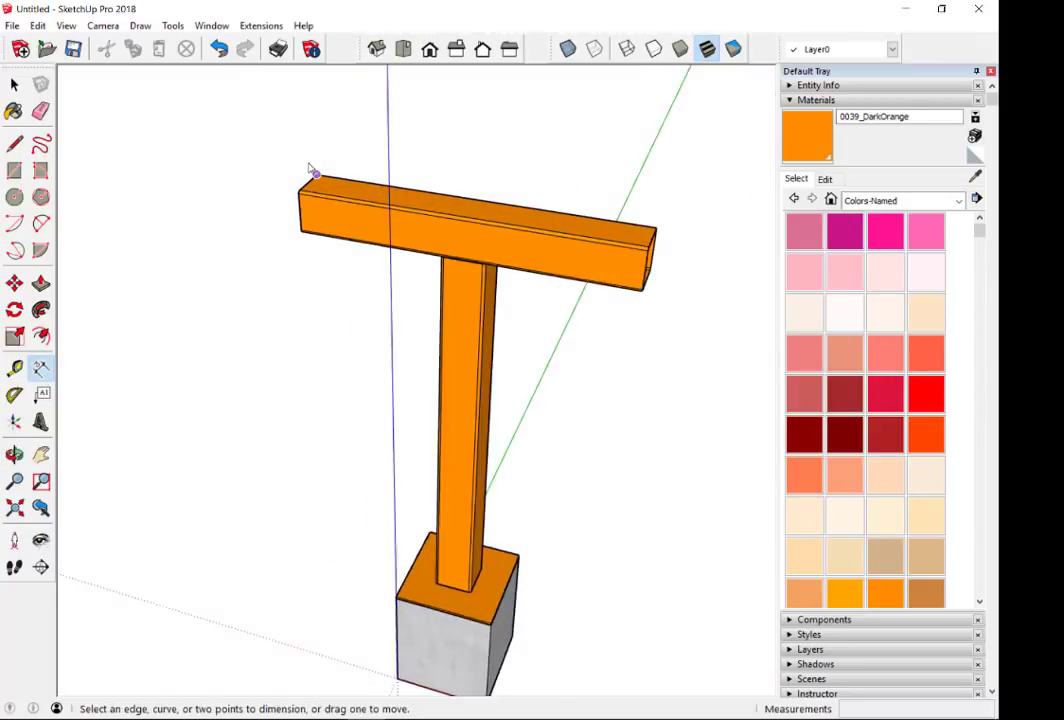
{"action": "scroll", "coordinate": [309, 171], "scroll_direction": "up", "scroll_amount": 3}
{"action": "scroll", "coordinate": [250, 160], "scroll_direction": "down", "scroll_amount": 4}
{"action": "left_click", "coordinate": [302, 199]}
{"action": "scroll", "coordinate": [510, 249], "scroll_direction": "up", "scroll_amount": 2}
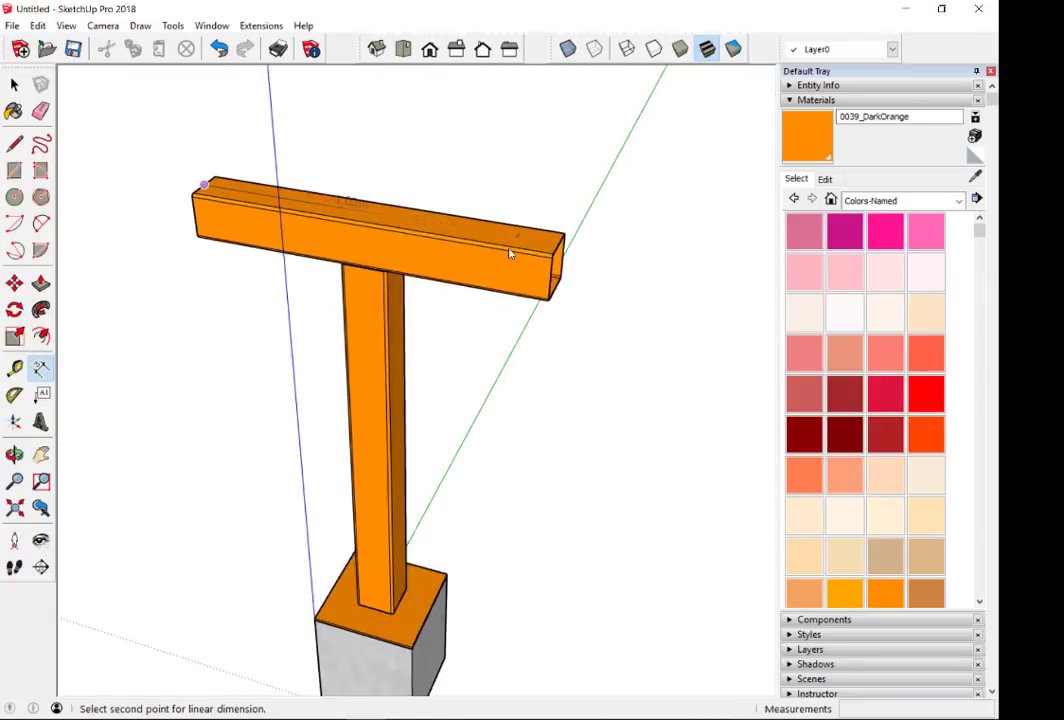
{"action": "scroll", "coordinate": [560, 240], "scroll_direction": "up", "scroll_amount": 1}
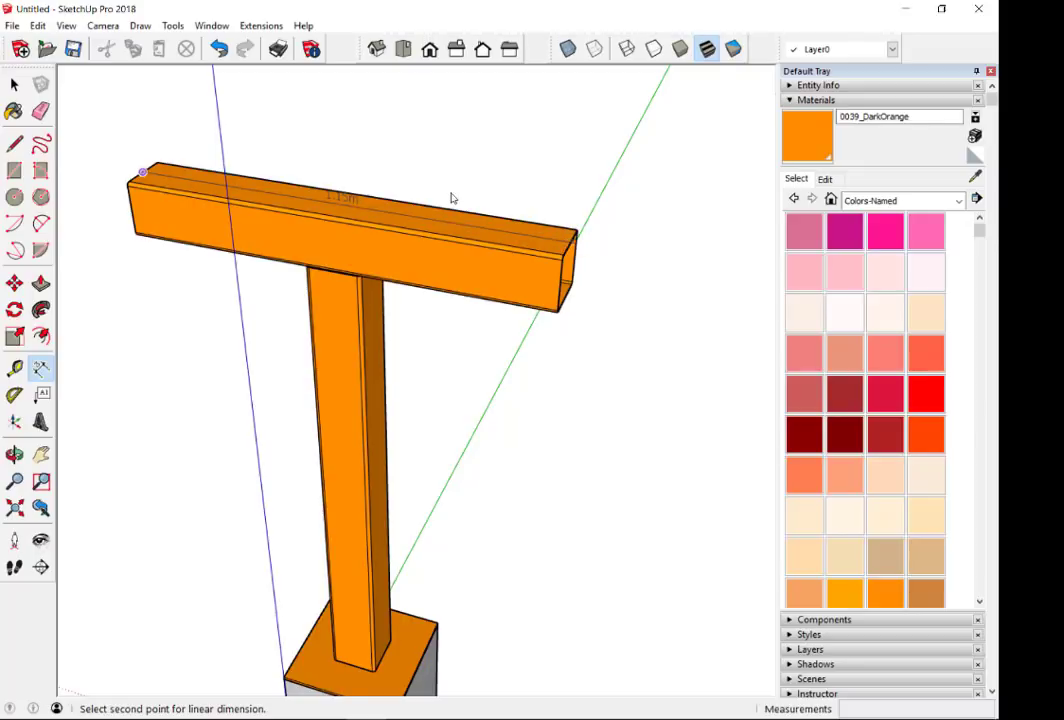
{"action": "scroll", "coordinate": [567, 250], "scroll_direction": "up", "scroll_amount": 2}
{"action": "left_click", "coordinate": [567, 250]}
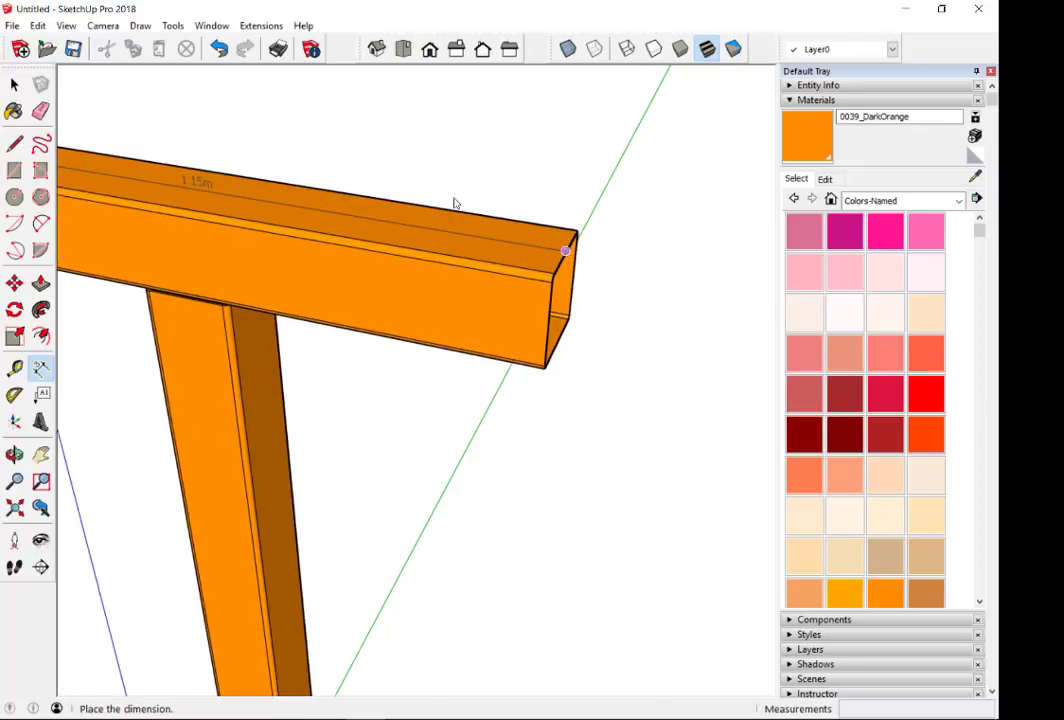
{"action": "scroll", "coordinate": [567, 240], "scroll_direction": "down", "scroll_amount": 2}
{"action": "left_click", "coordinate": [566, 185]}
{"action": "scroll", "coordinate": [566, 188], "scroll_direction": "down", "scroll_amount": 2}
{"action": "scroll", "coordinate": [394, 137], "scroll_direction": "down", "scroll_amount": 1}
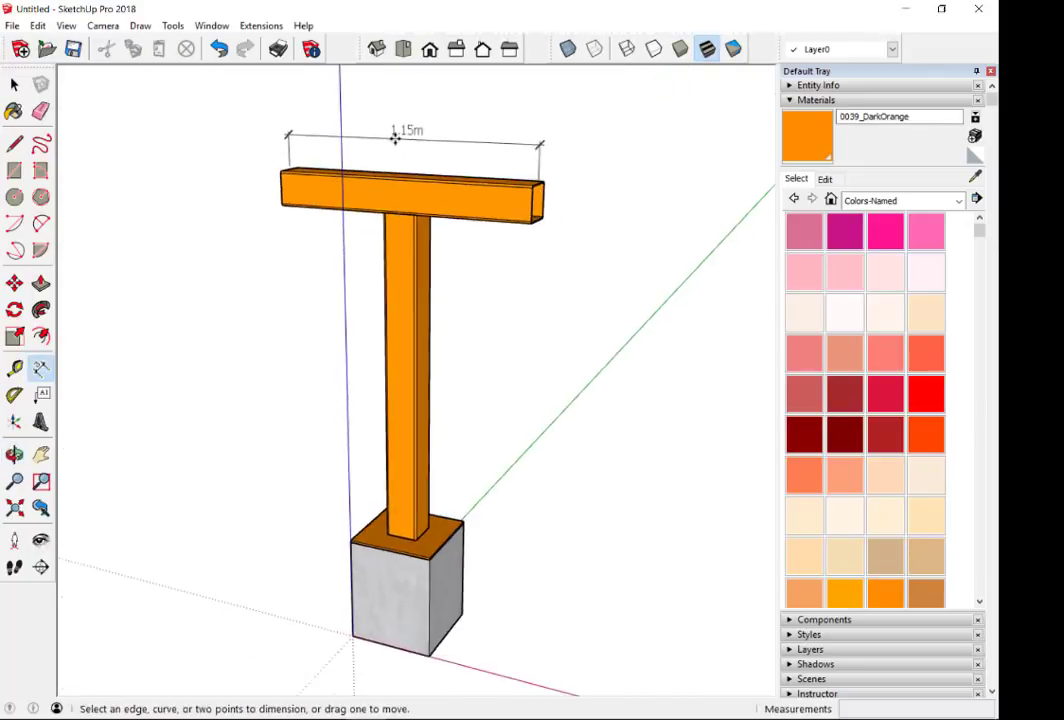
{"action": "scroll", "coordinate": [392, 157], "scroll_direction": "down", "scroll_amount": 1}
{"action": "scroll", "coordinate": [266, 226], "scroll_direction": "up", "scroll_amount": 2}
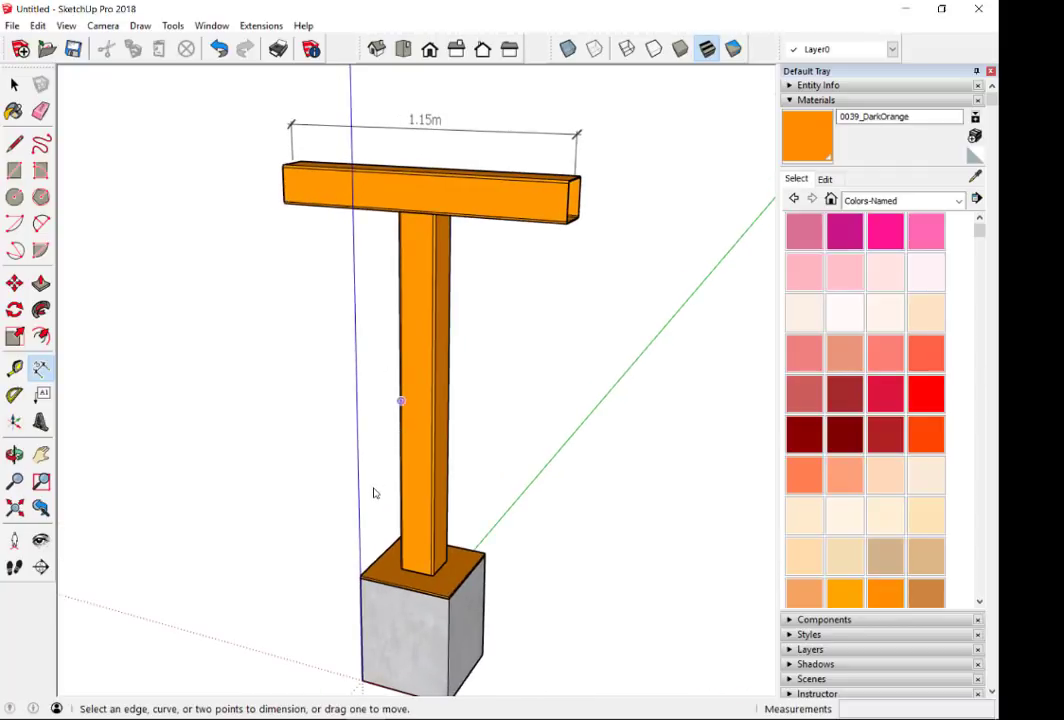
{"action": "scroll", "coordinate": [373, 490], "scroll_direction": "up", "scroll_amount": 2}
- Dimension the post height from bottom to top as 1.50m, placed beside the post
{"action": "left_click", "coordinate": [432, 601]}
{"action": "scroll", "coordinate": [432, 560], "scroll_direction": "down", "scroll_amount": 2}
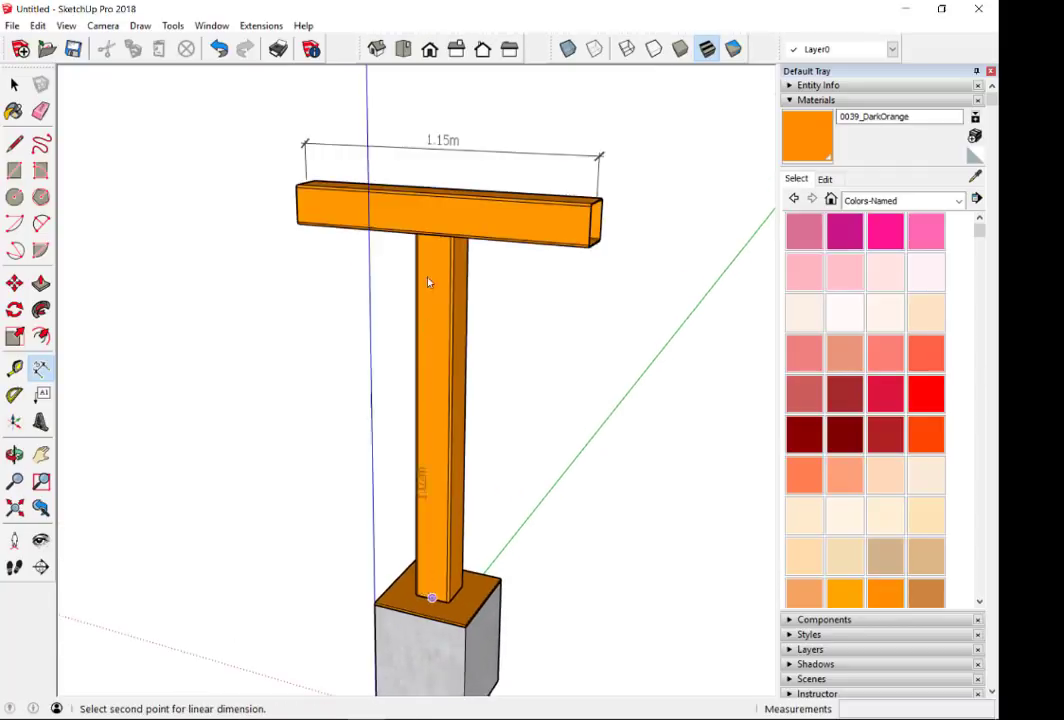
{"action": "scroll", "coordinate": [430, 280], "scroll_direction": "up", "scroll_amount": 3}
{"action": "scroll", "coordinate": [440, 225], "scroll_direction": "up", "scroll_amount": 1}
{"action": "middle_click_drag", "start_coordinate": [443, 230], "coordinate": [451, 210]}
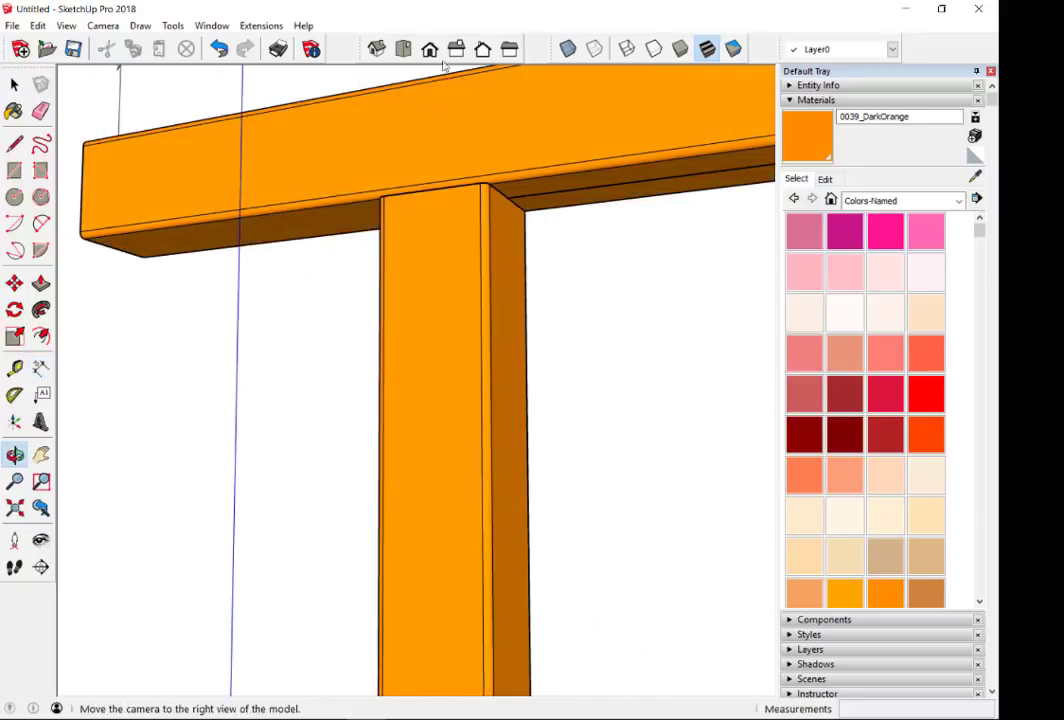
{"action": "scroll", "coordinate": [451, 204], "scroll_direction": "up", "scroll_amount": 1}
{"action": "scroll", "coordinate": [440, 200], "scroll_direction": "up", "scroll_amount": 1}
{"action": "left_click", "coordinate": [428, 200]}
{"action": "scroll", "coordinate": [428, 207], "scroll_direction": "down", "scroll_amount": 2}
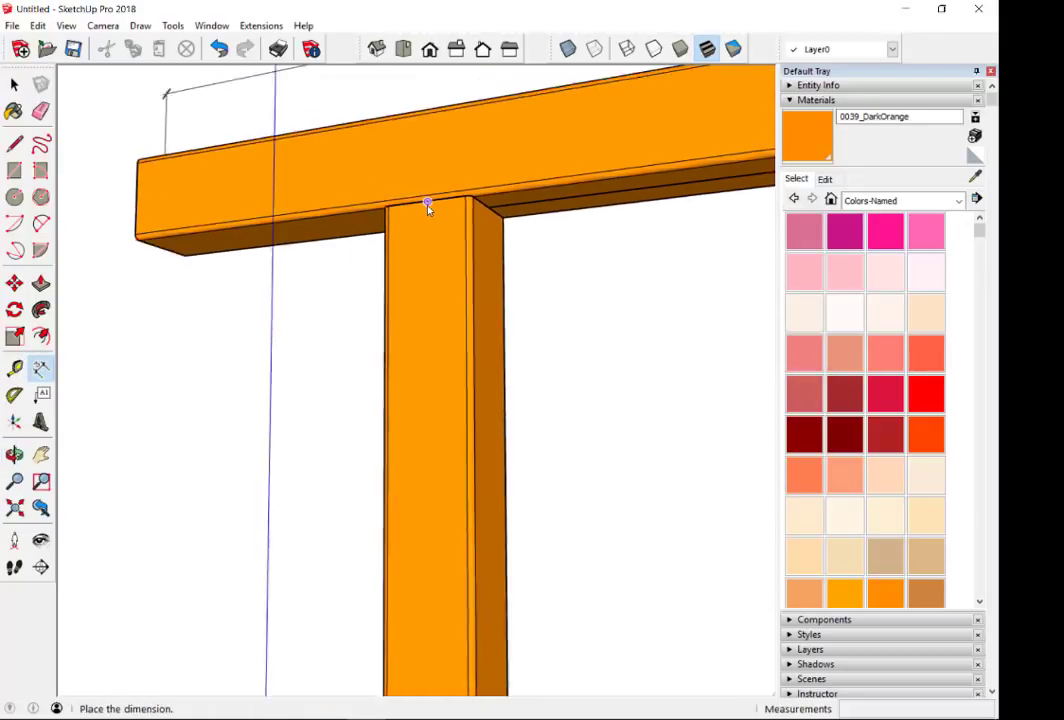
{"action": "scroll", "coordinate": [435, 330], "scroll_direction": "down", "scroll_amount": 2}
{"action": "scroll", "coordinate": [430, 625], "scroll_direction": "up", "scroll_amount": 1}
{"action": "scroll", "coordinate": [424, 651], "scroll_direction": "down", "scroll_amount": 1}
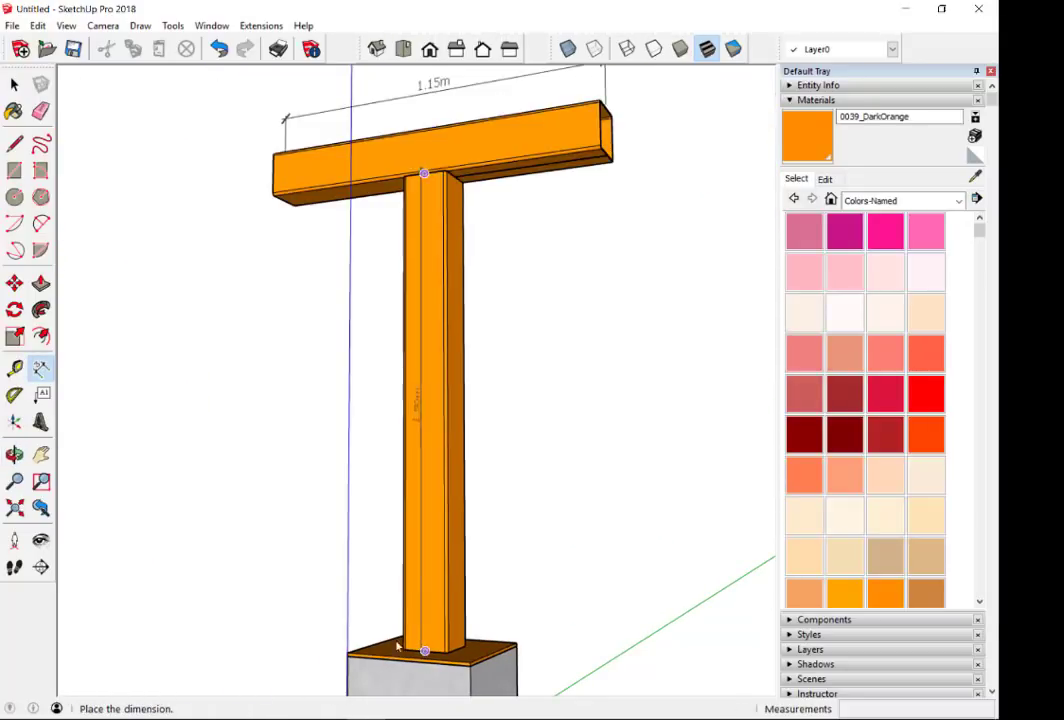
{"action": "middle_click_drag", "start_coordinate": [420, 636], "coordinate": [411, 621]}
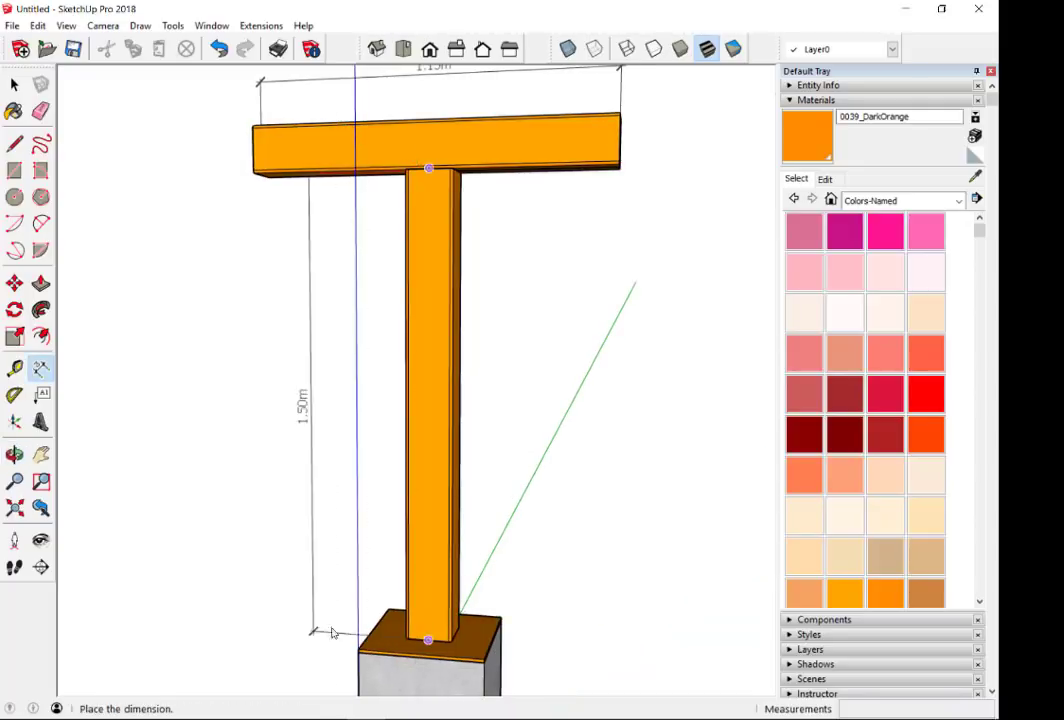
{"action": "left_click", "coordinate": [271, 594]}
{"action": "scroll", "coordinate": [439, 366], "scroll_direction": "down", "scroll_amount": 3}
{"action": "scroll", "coordinate": [487, 411], "scroll_direction": "up", "scroll_amount": 2}
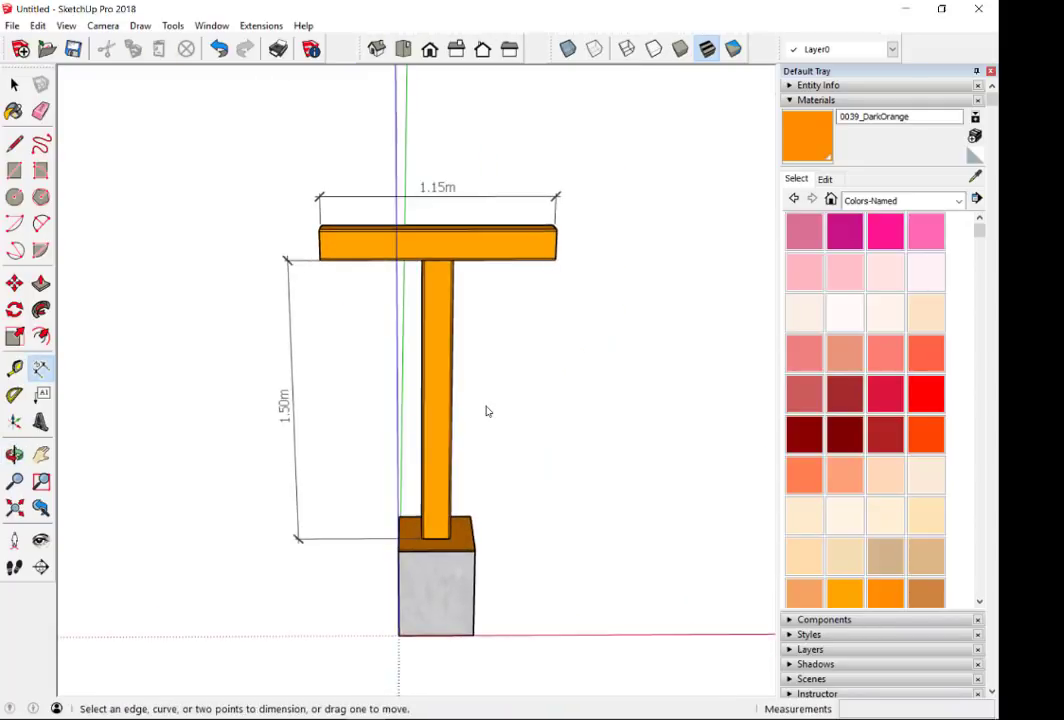
- Add 0.40m dimensions along the base plate's right side and front edge
{"action": "scroll", "coordinate": [487, 411], "scroll_direction": "up", "scroll_amount": 2}
{"action": "scroll", "coordinate": [456, 442], "scroll_direction": "down", "scroll_amount": 1}
{"action": "middle_click_drag", "start_coordinate": [460, 444], "coordinate": [369, 358]}
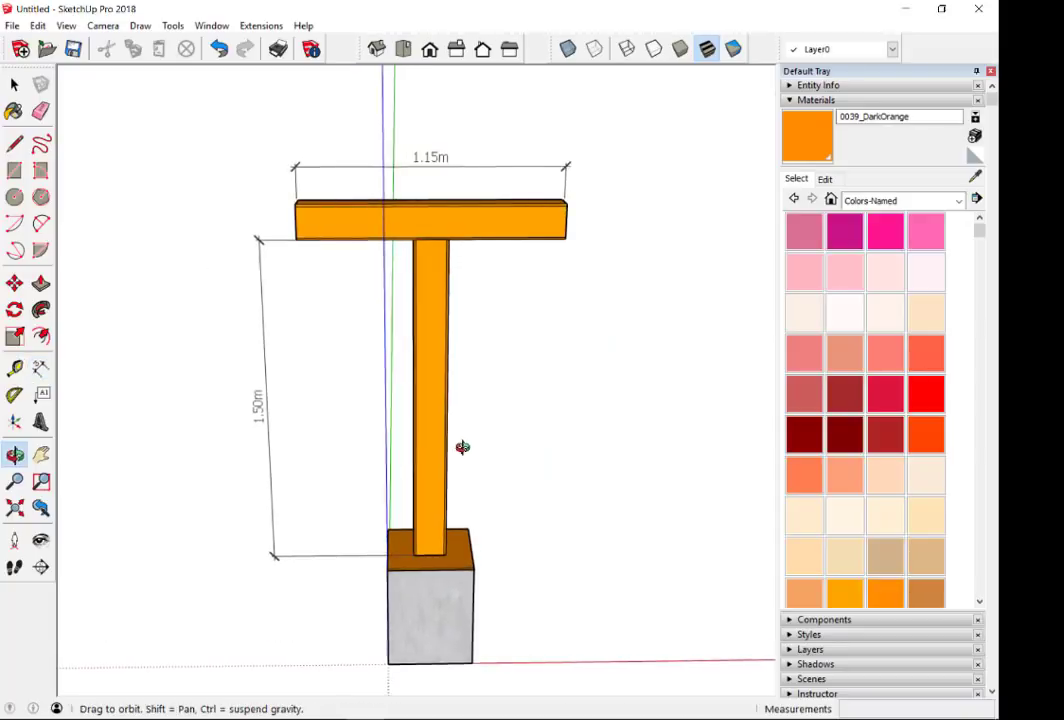
{"action": "middle_click_drag", "start_coordinate": [475, 506], "coordinate": [449, 537]}
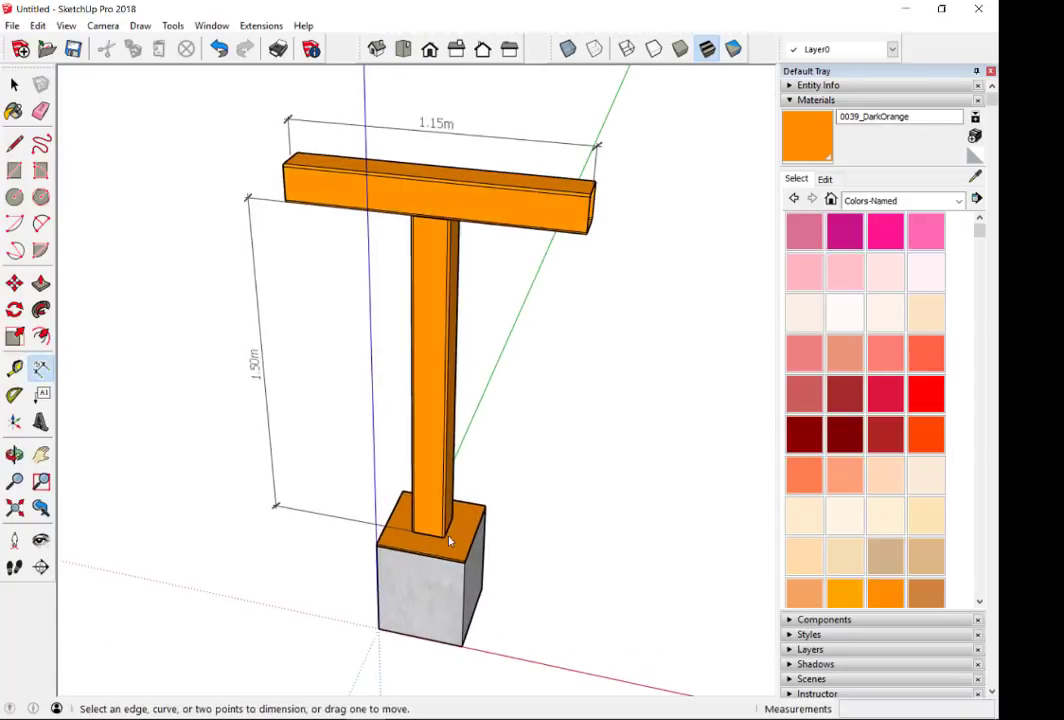
{"action": "scroll", "coordinate": [474, 540], "scroll_direction": "up", "scroll_amount": 3}
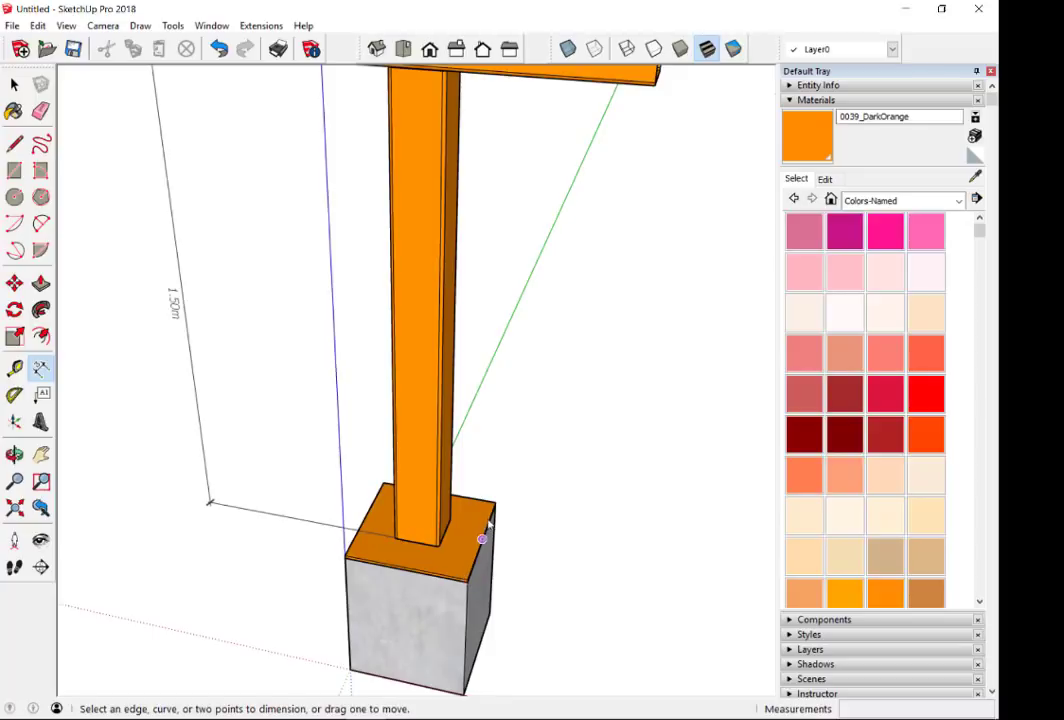
{"action": "left_click", "coordinate": [495, 502]}
{"action": "left_click", "coordinate": [495, 502]}
{"action": "left_click", "coordinate": [468, 578]}
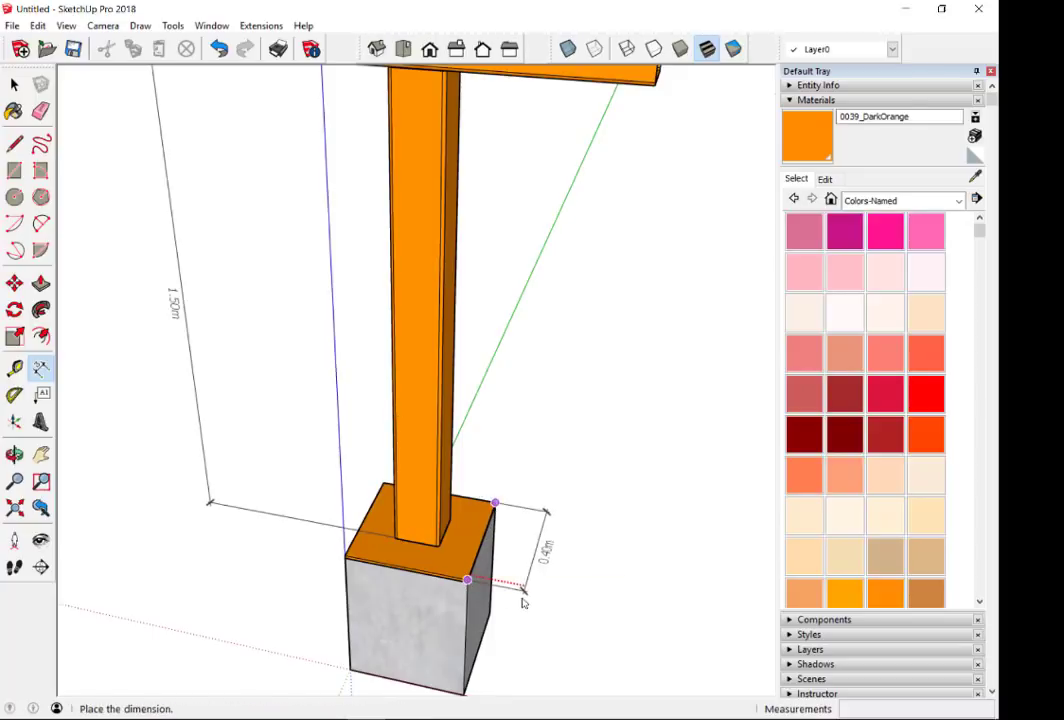
{"action": "left_click", "coordinate": [524, 591]}
{"action": "left_click", "coordinate": [345, 556]}
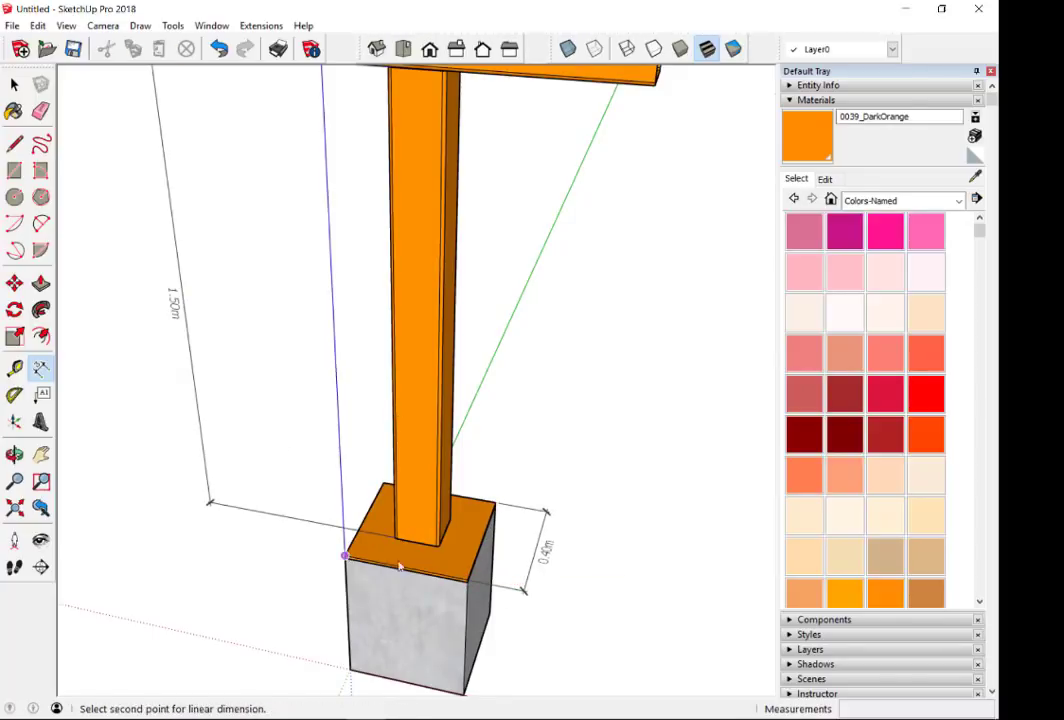
{"action": "left_click", "coordinate": [465, 579]}
{"action": "left_click", "coordinate": [400, 605]}
{"action": "mouse_move", "coordinate": [400, 605]}
{"action": "middle_mouse_down"}
{"action": "mouse_move", "coordinate": [436, 527]}
{"action": "mouse_move", "coordinate": [438, 538]}
{"action": "middle_mouse_up"}
- Switch back to the Select tool with Space
{"action": "key", "text": "space"}
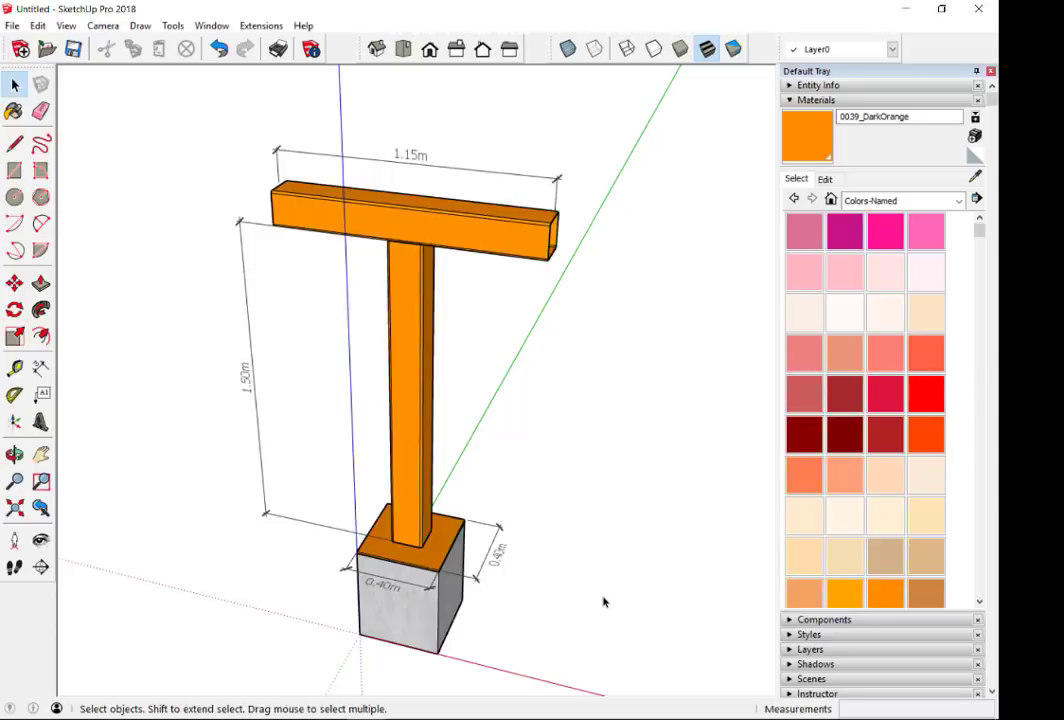
- Erase the two 0.40m base dimensions and the 1.15m beam dimension
{"action": "key", "text": "e"}
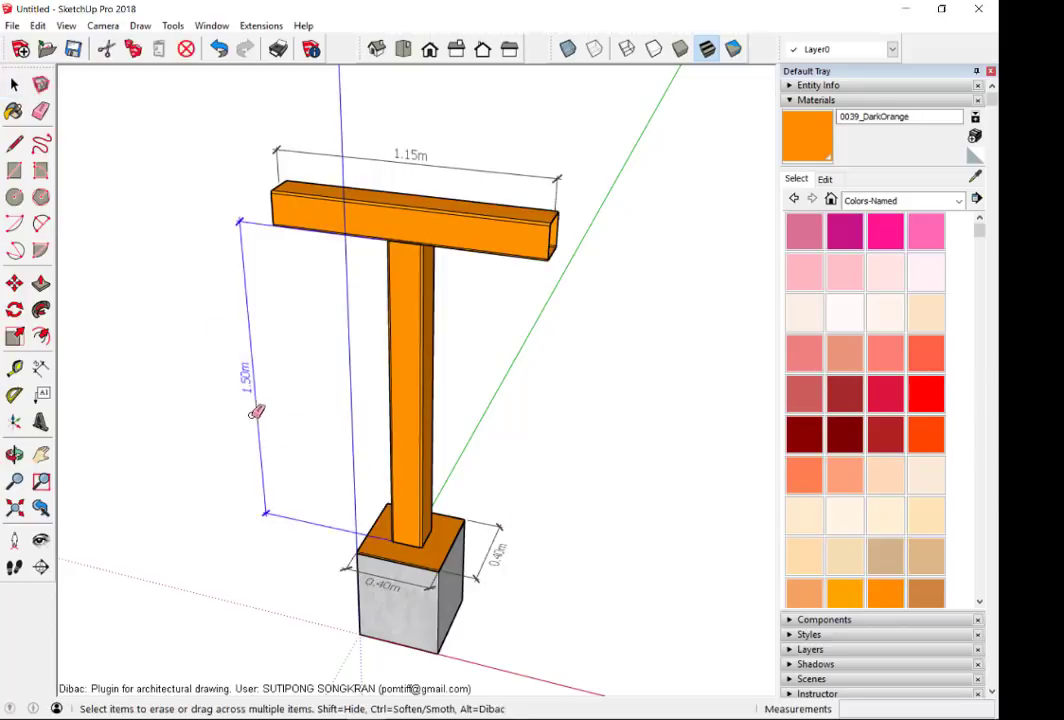
{"action": "scroll", "coordinate": [386, 580], "scroll_direction": "up", "scroll_amount": 2}
{"action": "scroll", "coordinate": [386, 580], "scroll_direction": "up", "scroll_amount": 2}
{"action": "left_click", "coordinate": [386, 580]}
{"action": "left_click", "coordinate": [553, 525]}
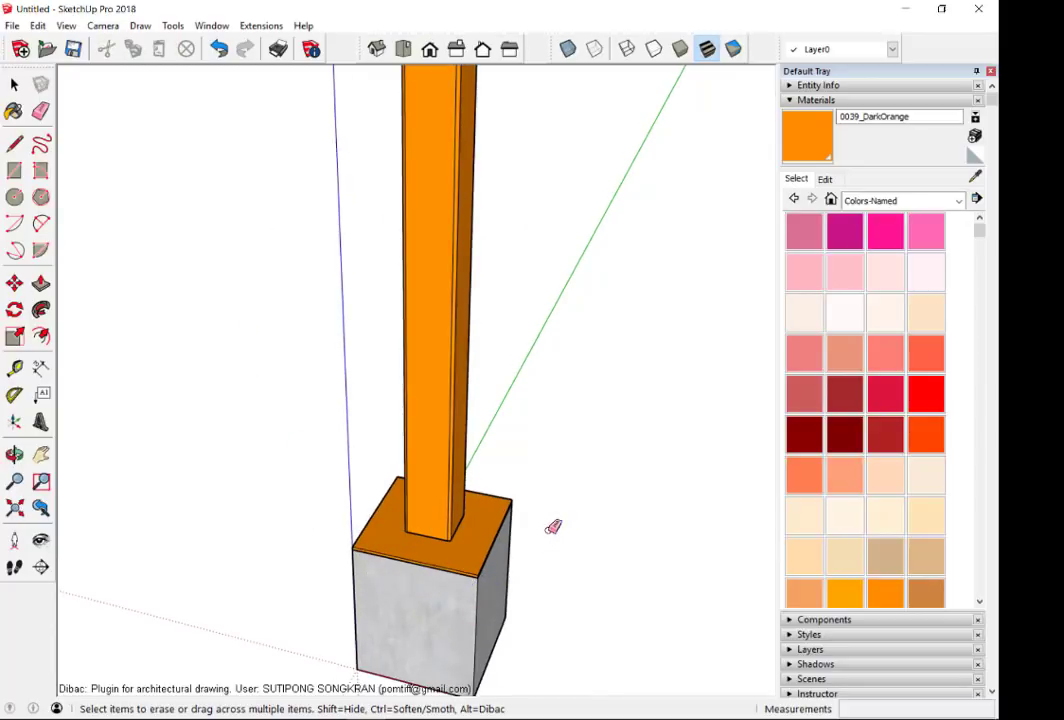
{"action": "scroll", "coordinate": [553, 525], "scroll_direction": "down", "scroll_amount": 2}
{"action": "left_click", "coordinate": [541, 168]}
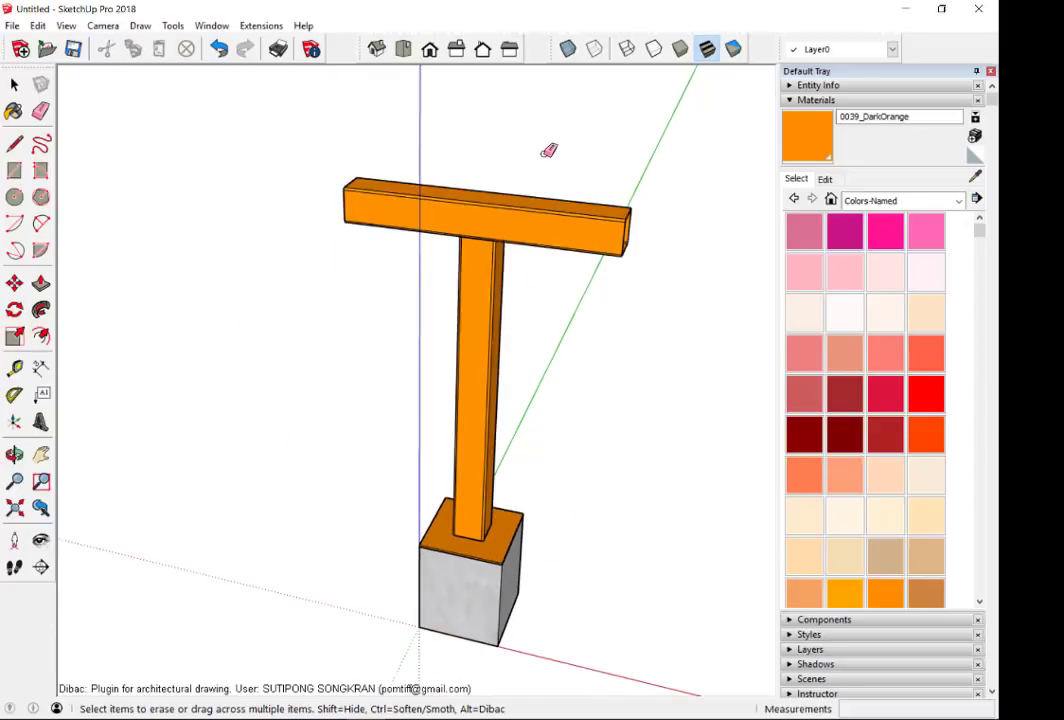
- Add 150x150x4.5 box-steel leader labels to the crossbeam and the post
{"action": "left_click", "coordinate": [41, 395]}
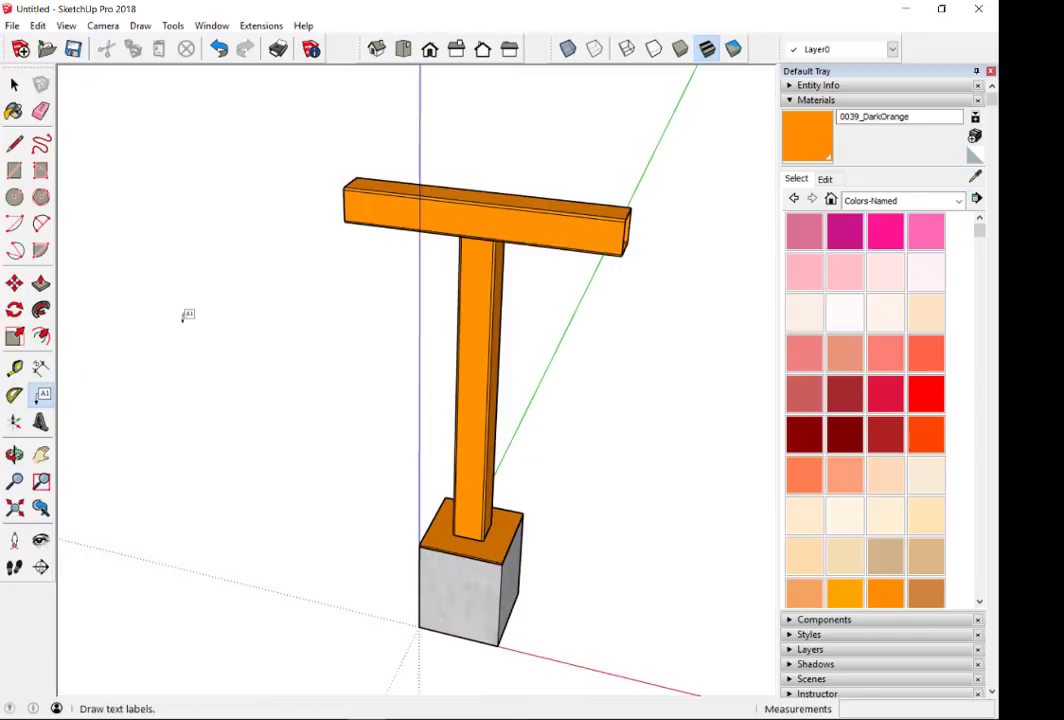
{"action": "left_click", "coordinate": [418, 183]}
{"action": "left_click", "coordinate": [366, 142]}
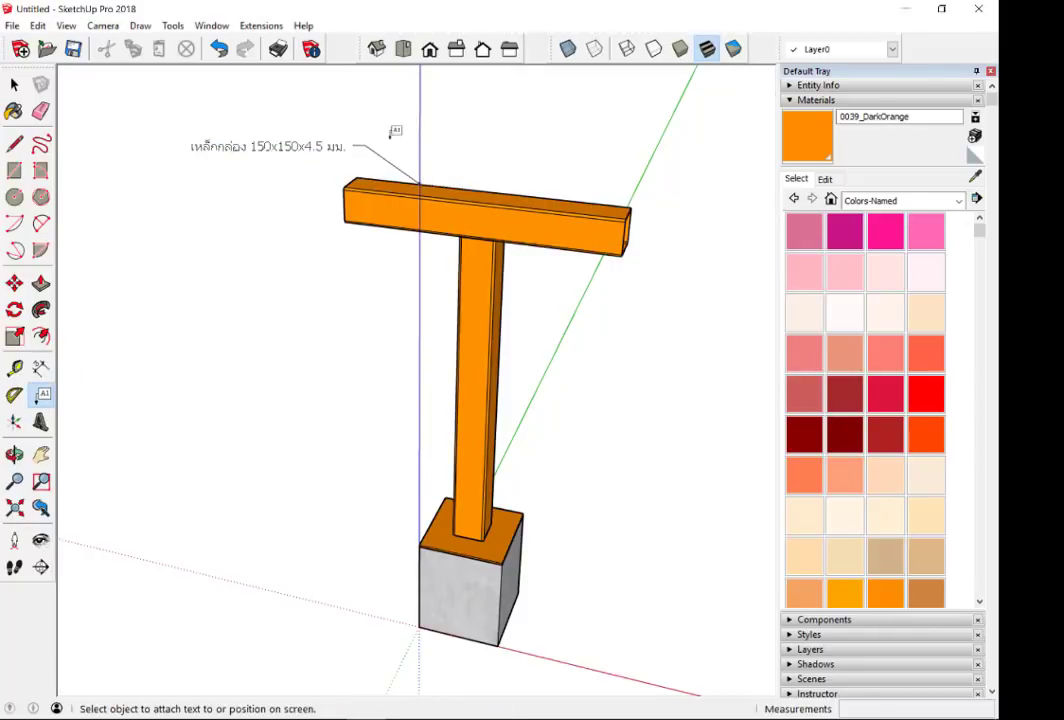
{"action": "left_click", "coordinate": [486, 358]}
{"action": "left_click", "coordinate": [550, 335]}
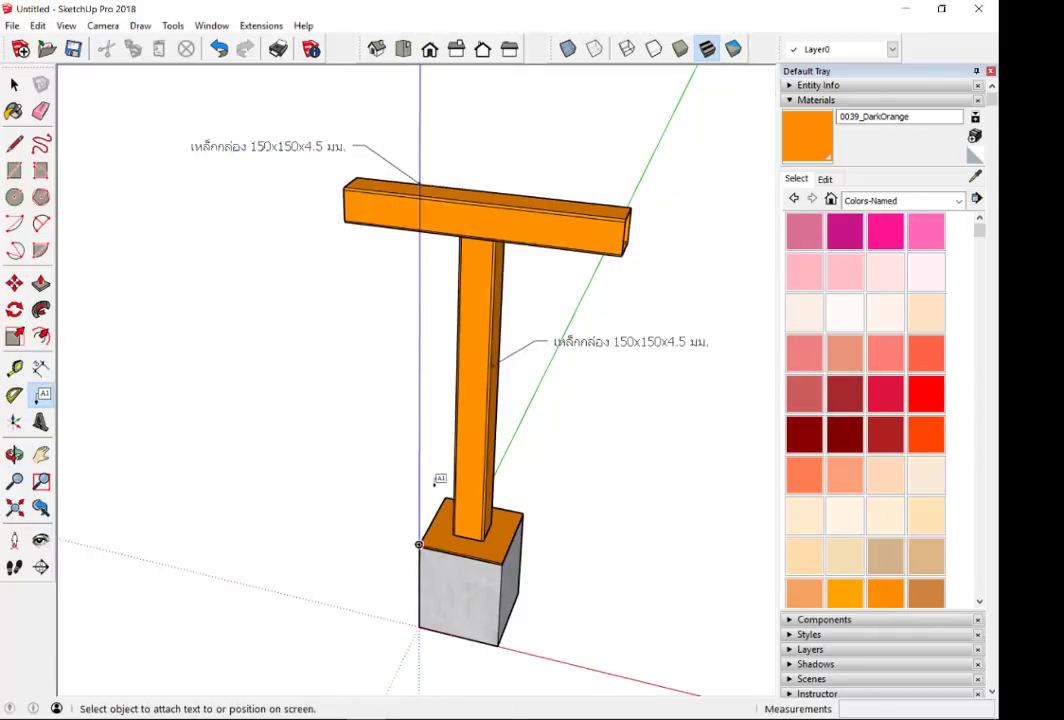
{"action": "scroll", "coordinate": [432, 522], "scroll_direction": "up", "scroll_amount": 2}
- Label the base plate 'STEEL PLATE 400X400X10' and add a concrete footing leader label
{"action": "left_click", "coordinate": [432, 522]}
{"action": "left_click", "coordinate": [400, 503]}
{"action": "left_click", "coordinate": [420, 553]}
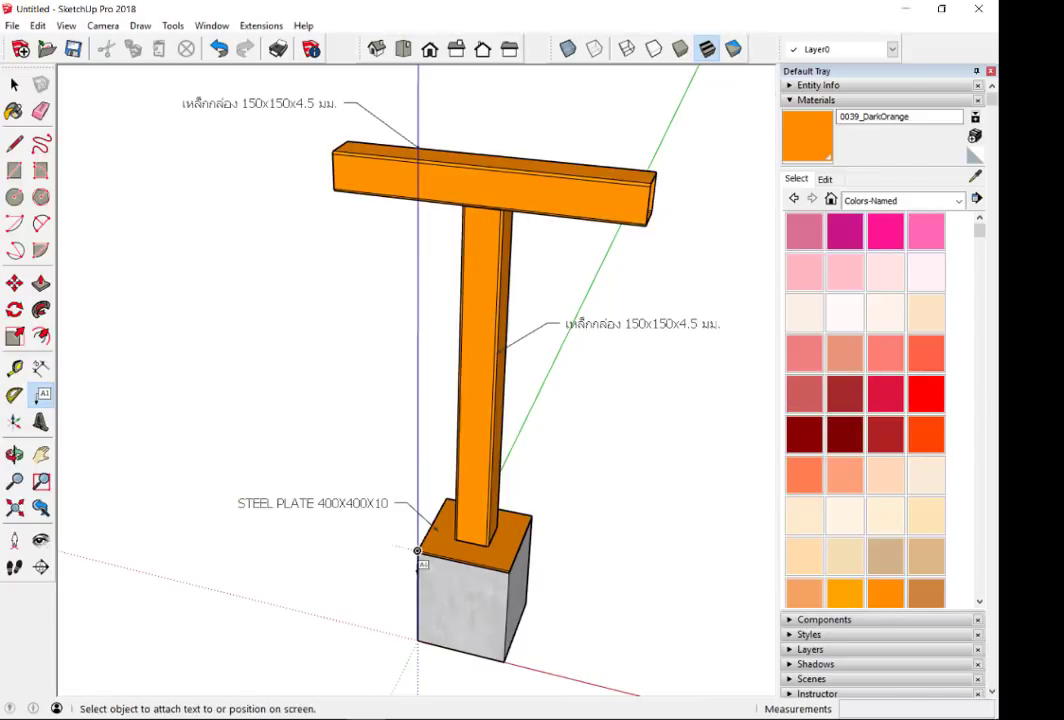
{"action": "left_click", "coordinate": [436, 606]}
{"action": "left_click", "coordinate": [390, 594]}
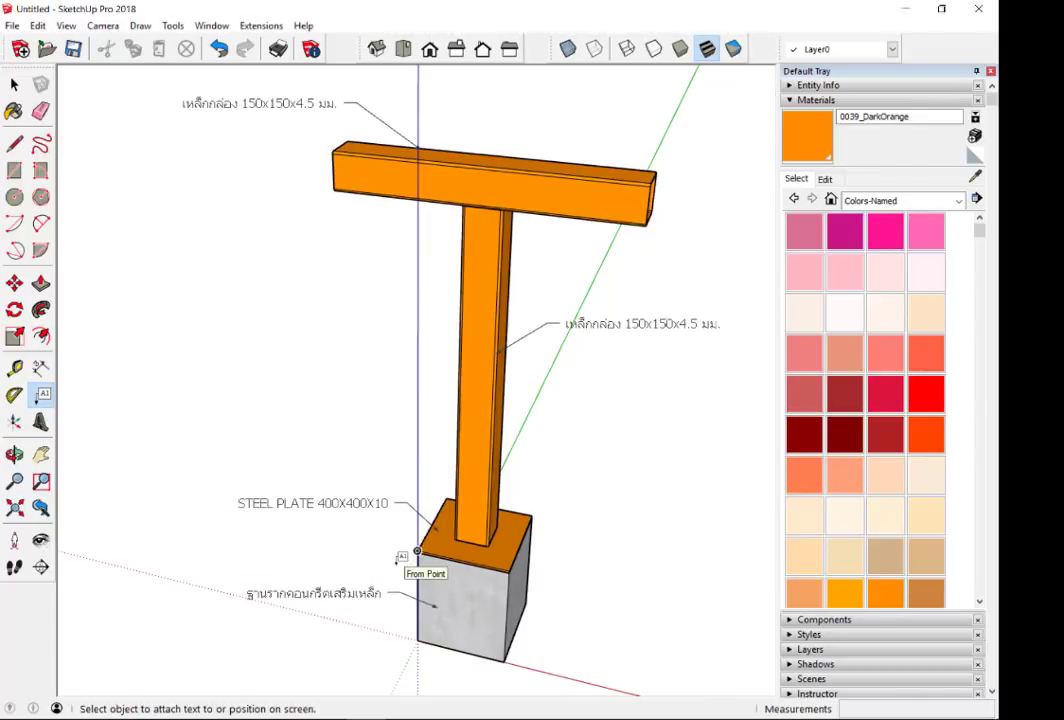
{"action": "key", "text": "space"}
{"action": "scroll", "coordinate": [518, 575], "scroll_direction": "down", "scroll_amount": 1}
{"action": "scroll", "coordinate": [505, 590], "scroll_direction": "up", "scroll_amount": 1}
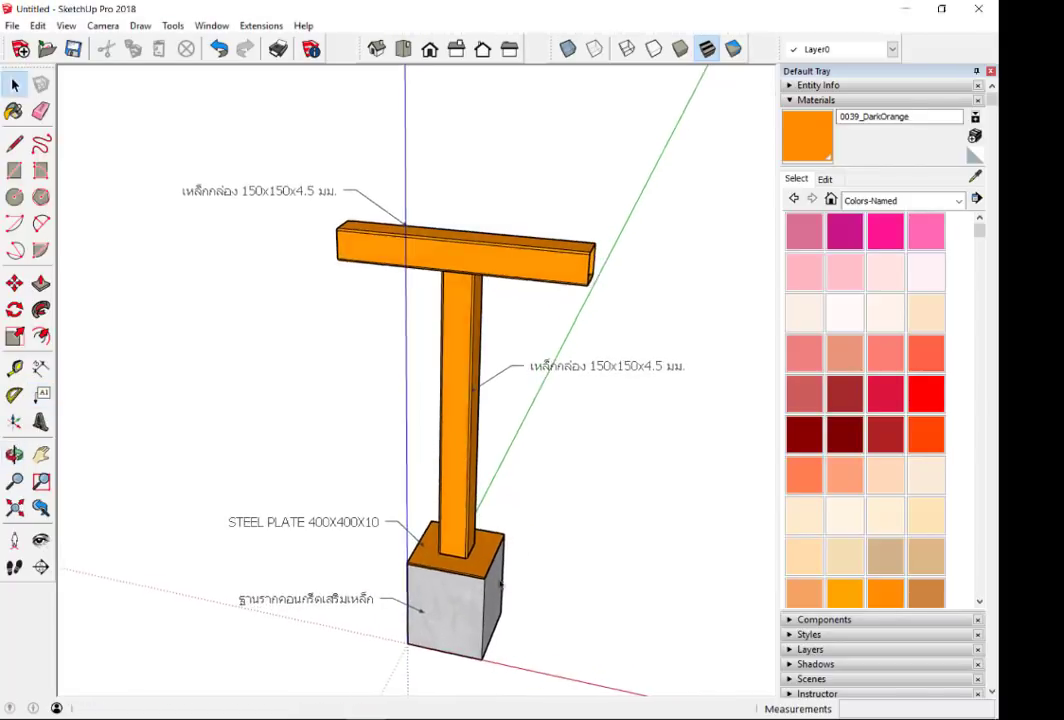
{"action": "scroll", "coordinate": [499, 607], "scroll_direction": "up", "scroll_amount": 1}
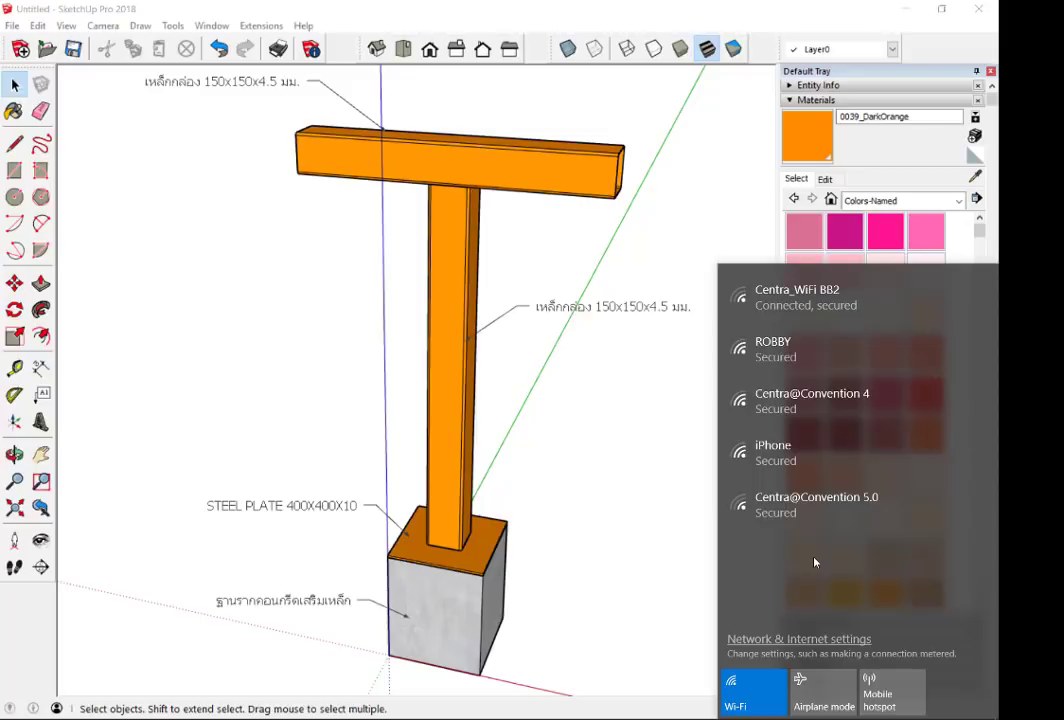
- Close the network flyout and zoom out to show the whole labelled T-frame
{"action": "left_click", "coordinate": [546, 416]}
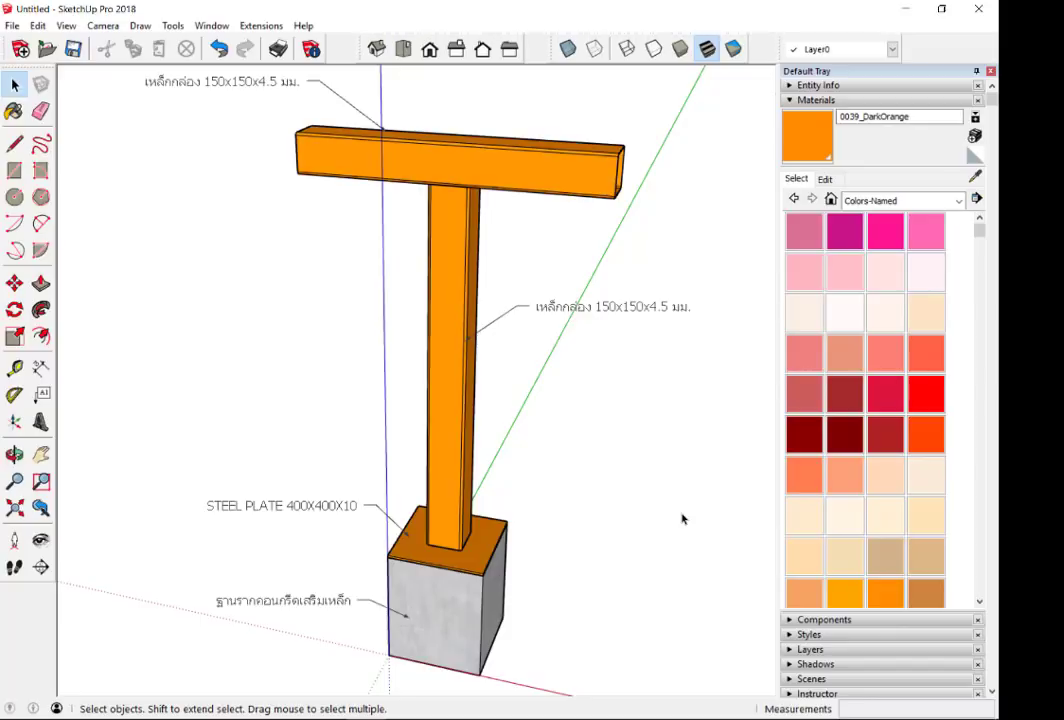
{"action": "scroll", "coordinate": [455, 365], "scroll_direction": "down", "scroll_amount": 3}
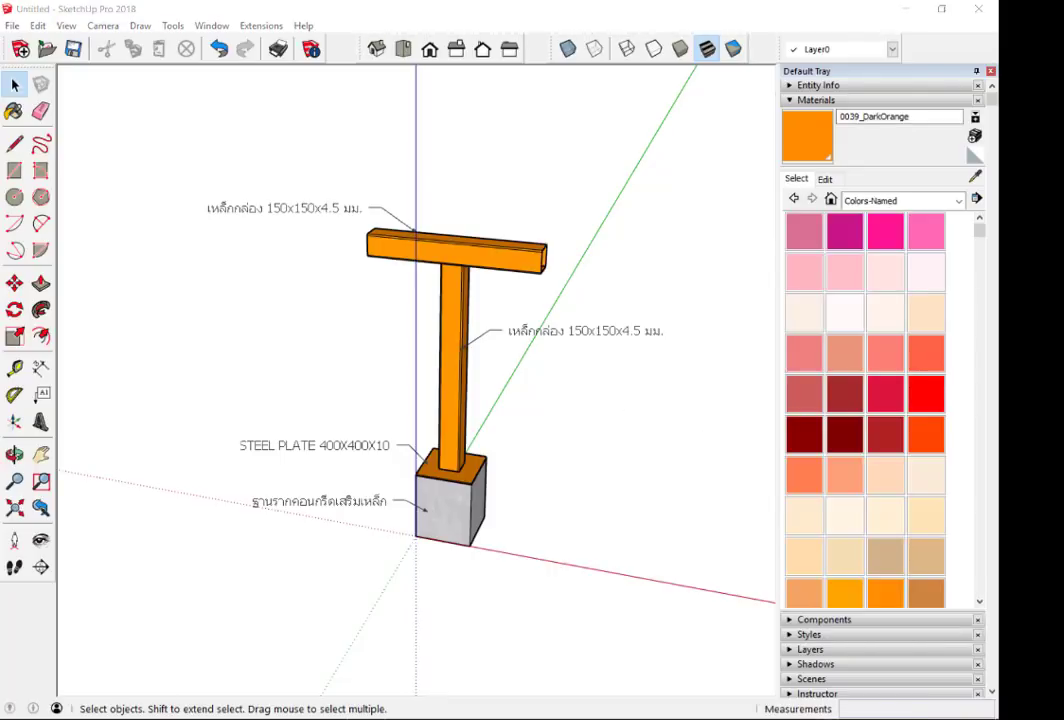
- Open the Wi-Fi network list from the taskbar, closing and reopening it once
{"action": "left_click", "coordinate": [930, 719]}
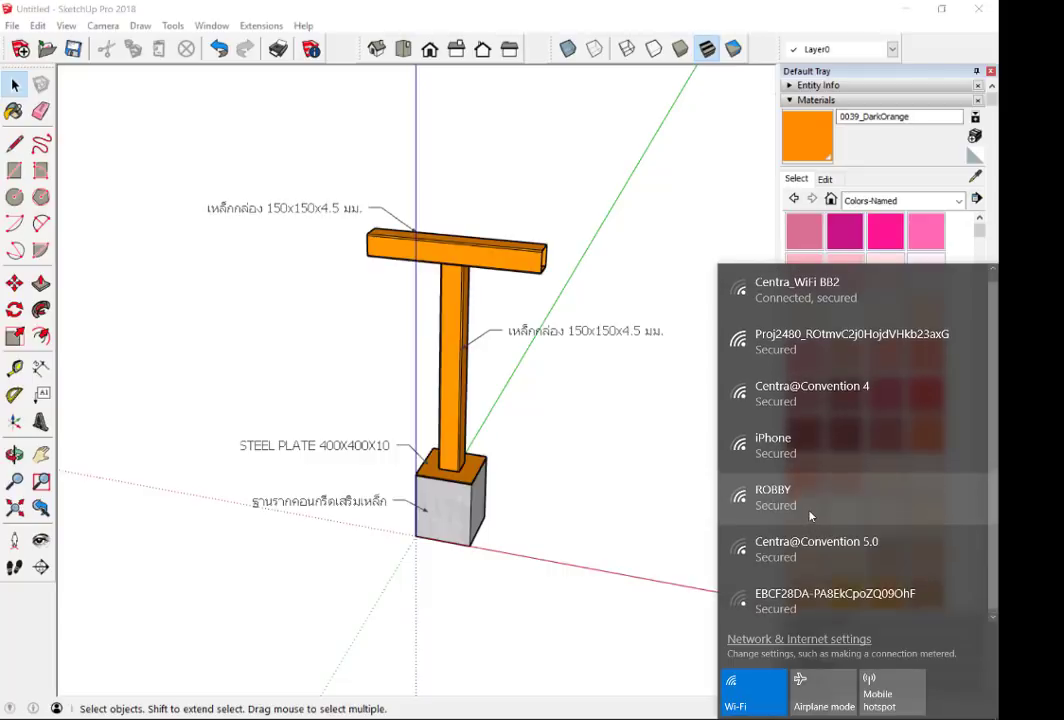
{"action": "left_click", "coordinate": [660, 302]}
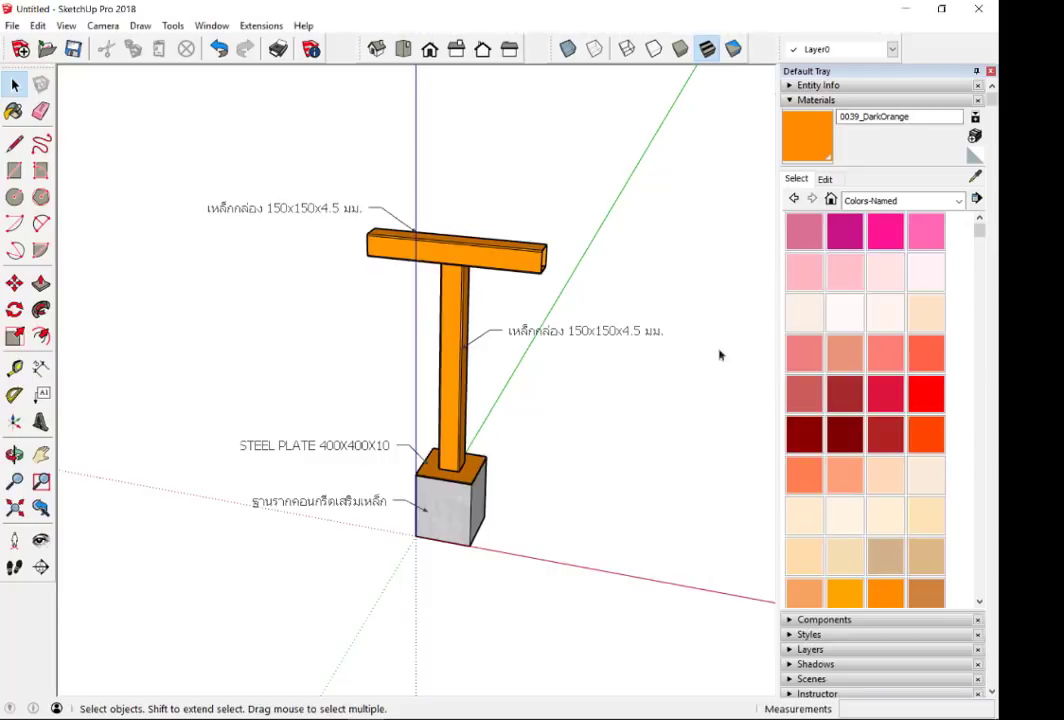
{"action": "left_click", "coordinate": [960, 719]}
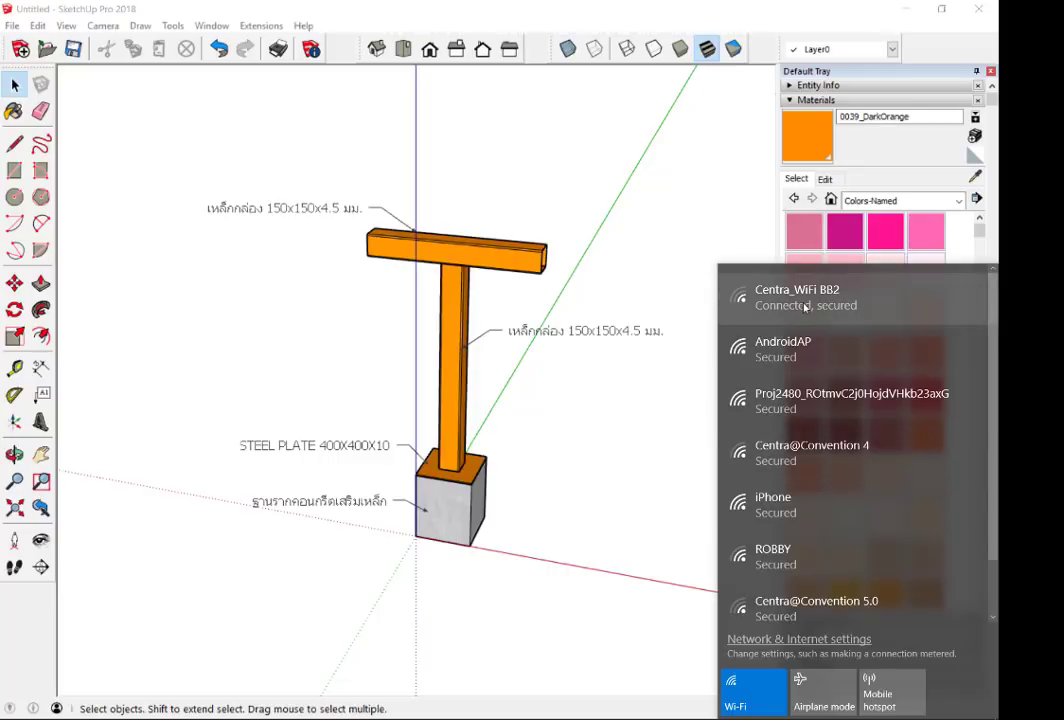
{"action": "scroll", "coordinate": [743, 425], "scroll_direction": "down", "scroll_amount": 1}
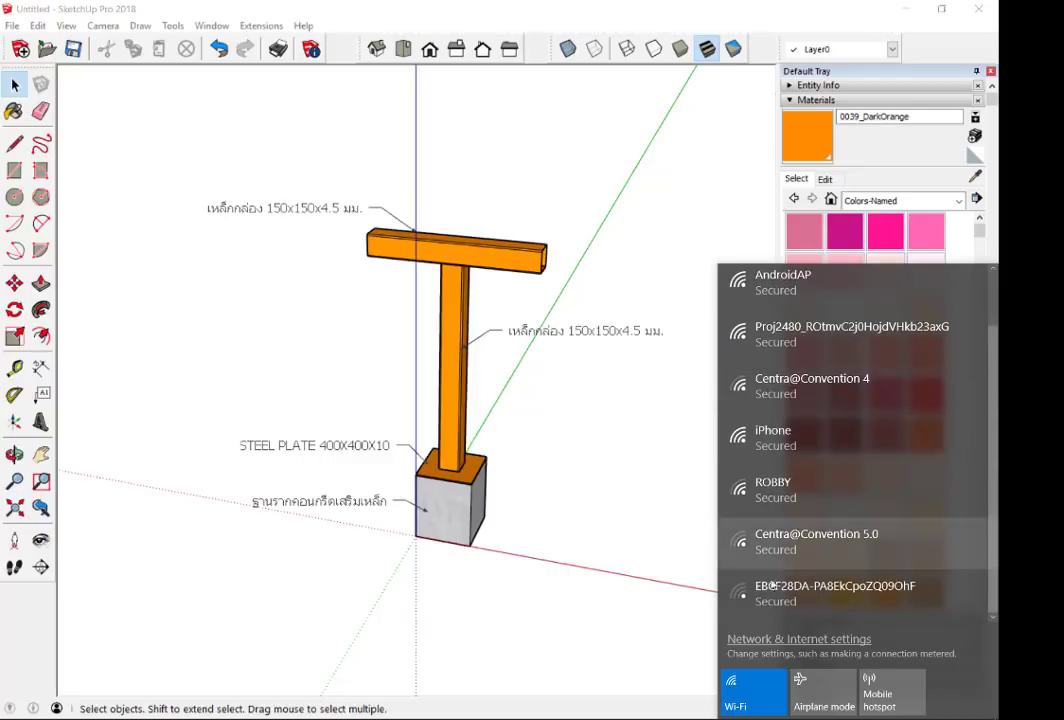
- Turn Wi-Fi off, set it to come back in 1 day, then turn it back on
{"action": "left_click", "coordinate": [740, 690]}
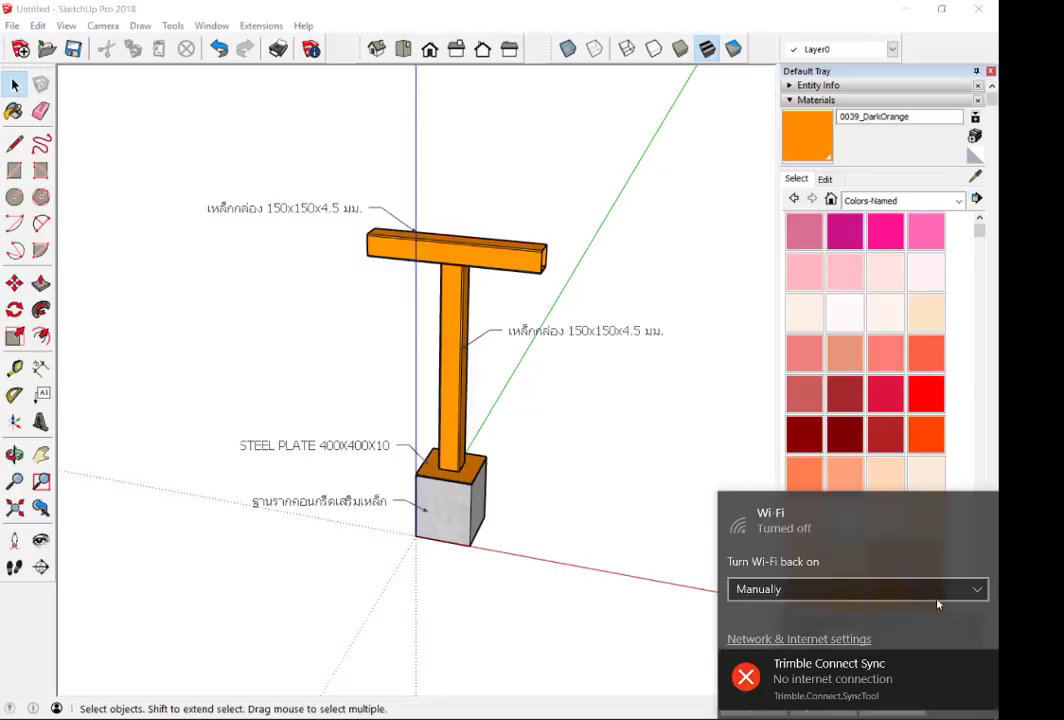
{"action": "left_click", "coordinate": [987, 667]}
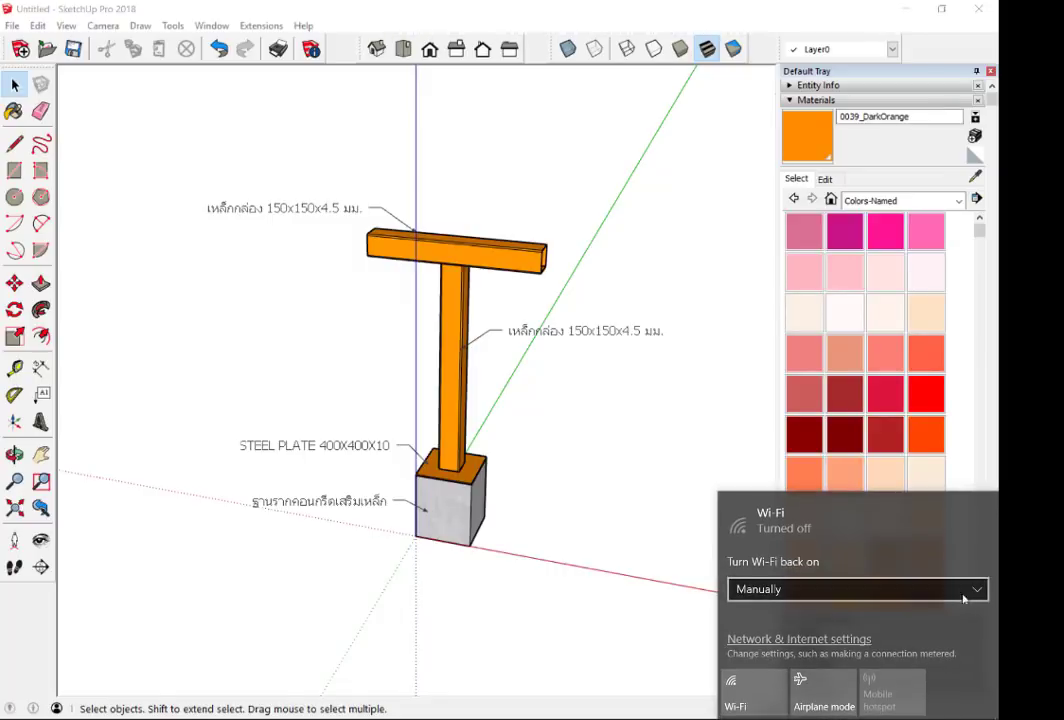
{"action": "left_click", "coordinate": [975, 591]}
{"action": "left_click", "coordinate": [971, 594]}
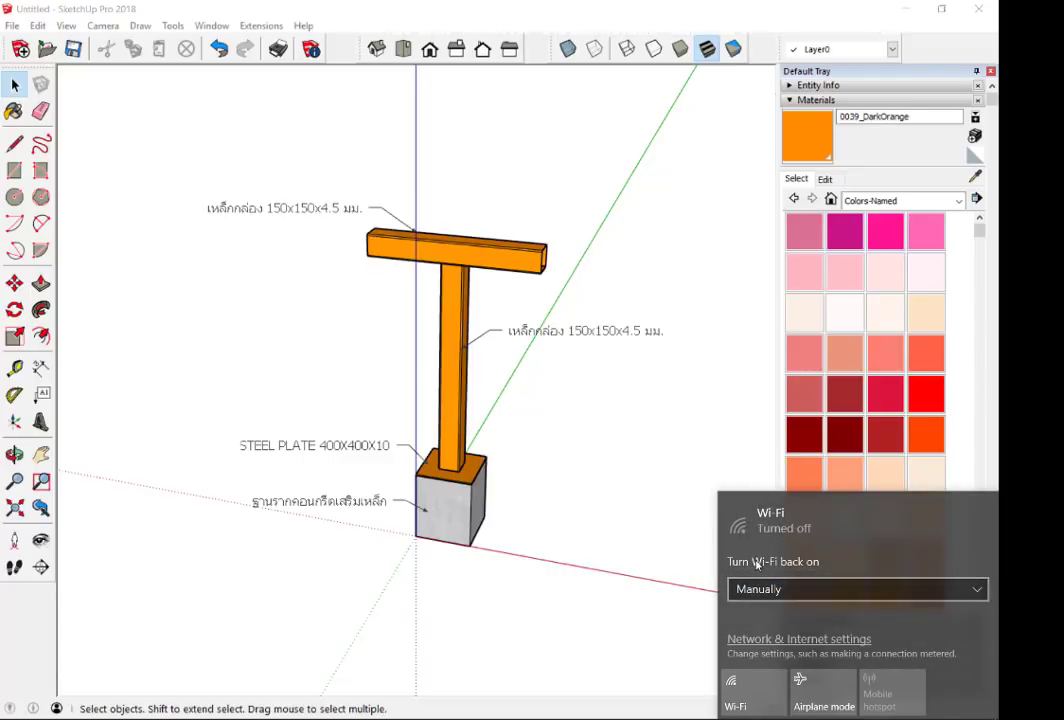
{"action": "left_click", "coordinate": [973, 592]}
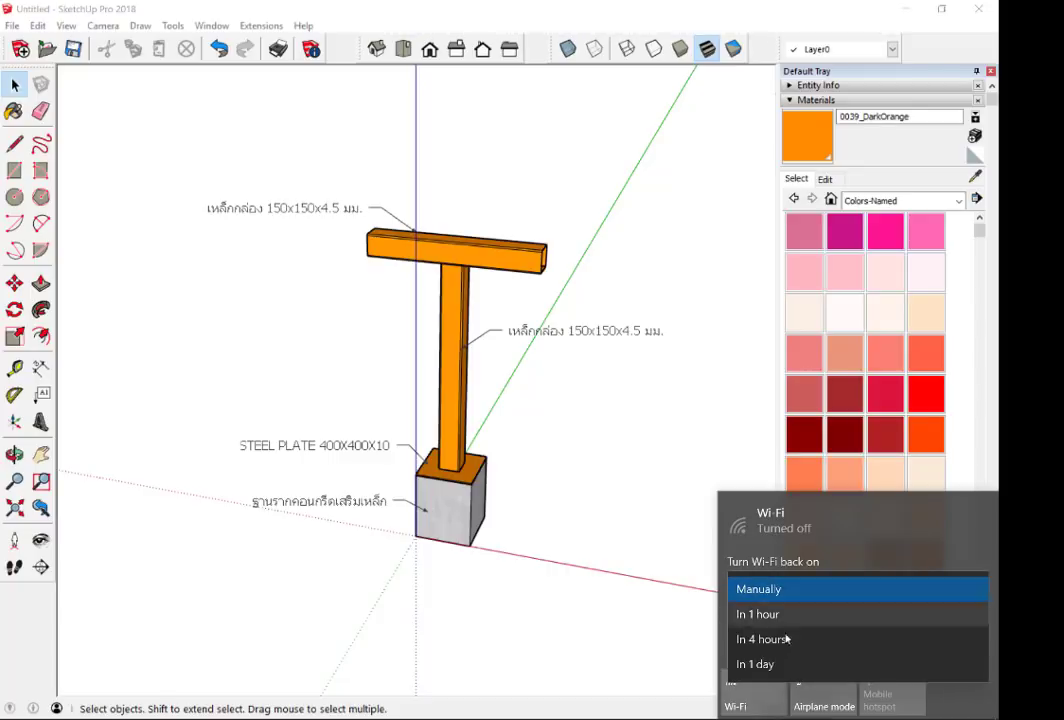
{"action": "left_click", "coordinate": [775, 665]}
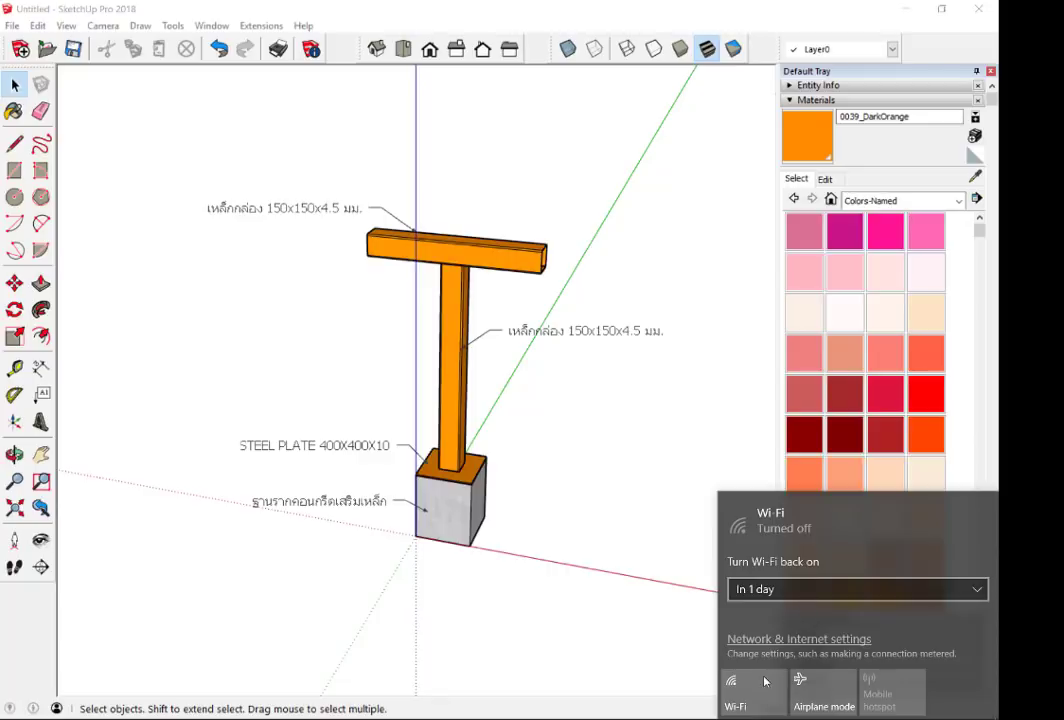
{"action": "left_click", "coordinate": [750, 702]}
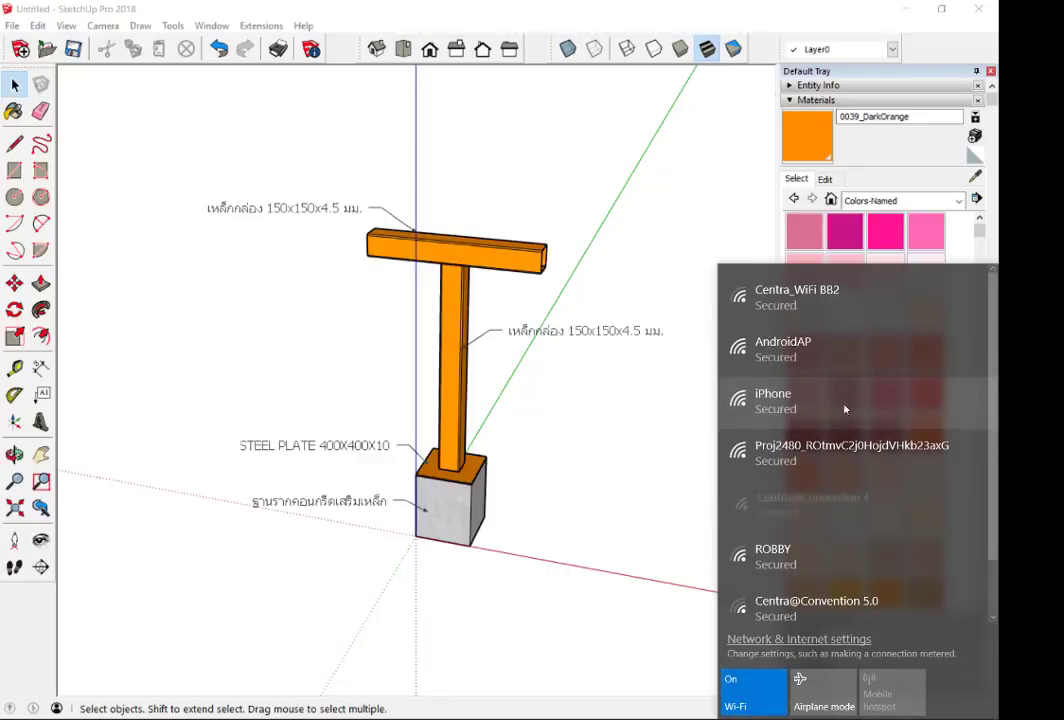
- Attempt to join AndroidAP, cancel without entering a key, and close the network list
{"action": "scroll", "coordinate": [808, 400], "scroll_direction": "down", "scroll_amount": 2}
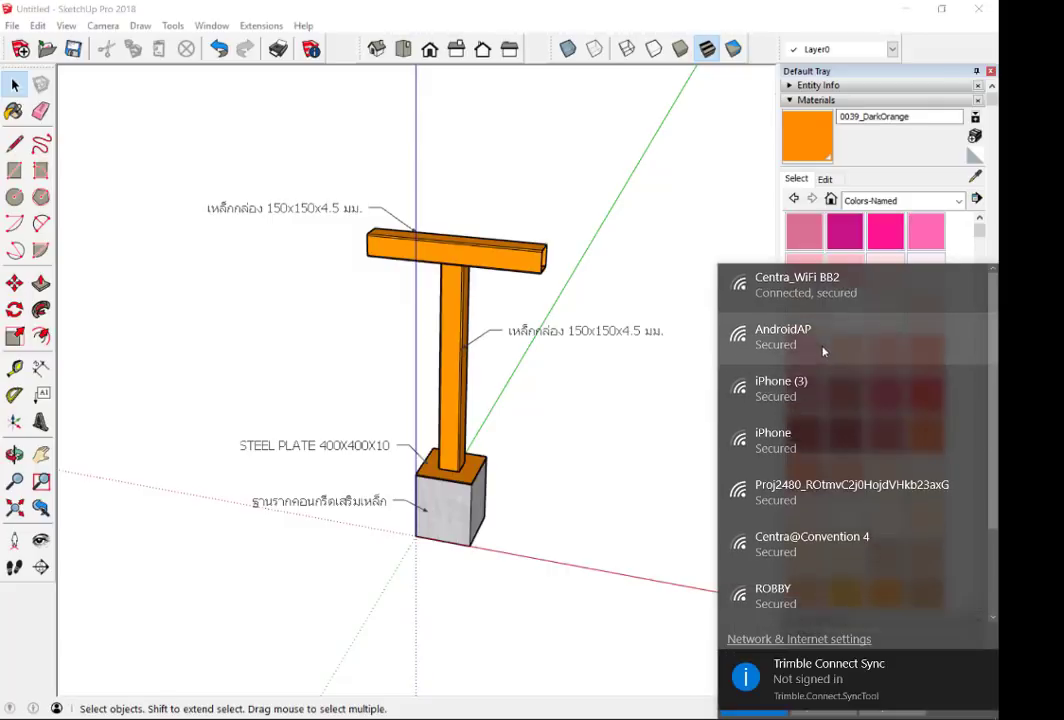
{"action": "scroll", "coordinate": [820, 380], "scroll_direction": "down", "scroll_amount": 2}
{"action": "scroll", "coordinate": [845, 464], "scroll_direction": "up", "scroll_amount": 2}
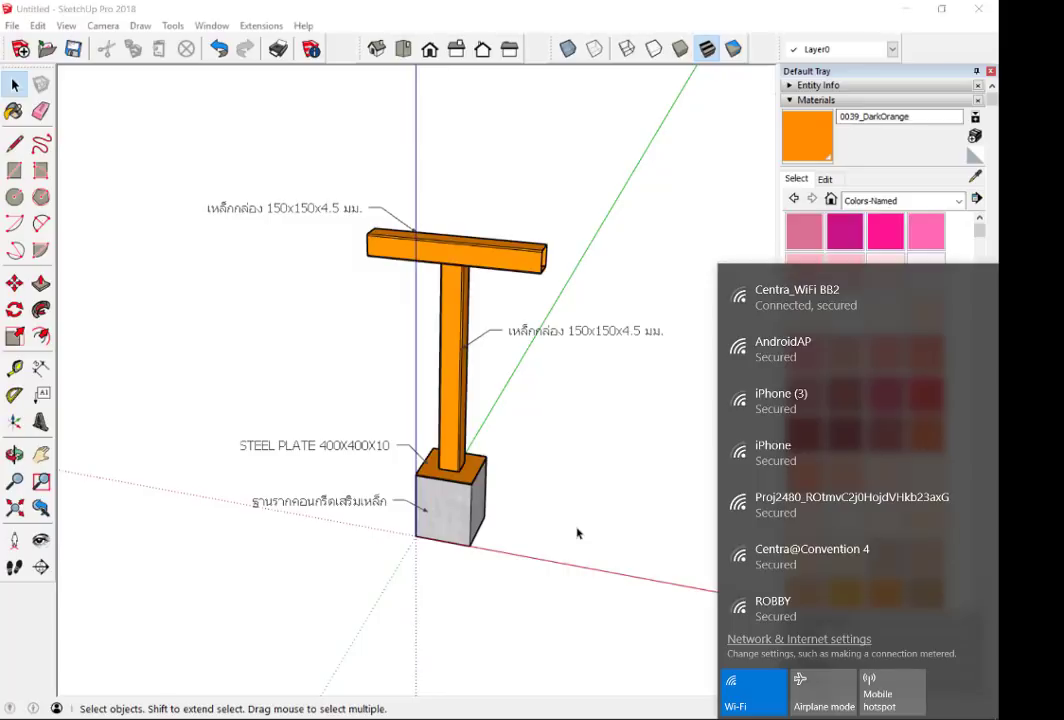
{"action": "scroll", "coordinate": [884, 462], "scroll_direction": "down", "scroll_amount": 1}
{"action": "scroll", "coordinate": [884, 468], "scroll_direction": "down", "scroll_amount": 1}
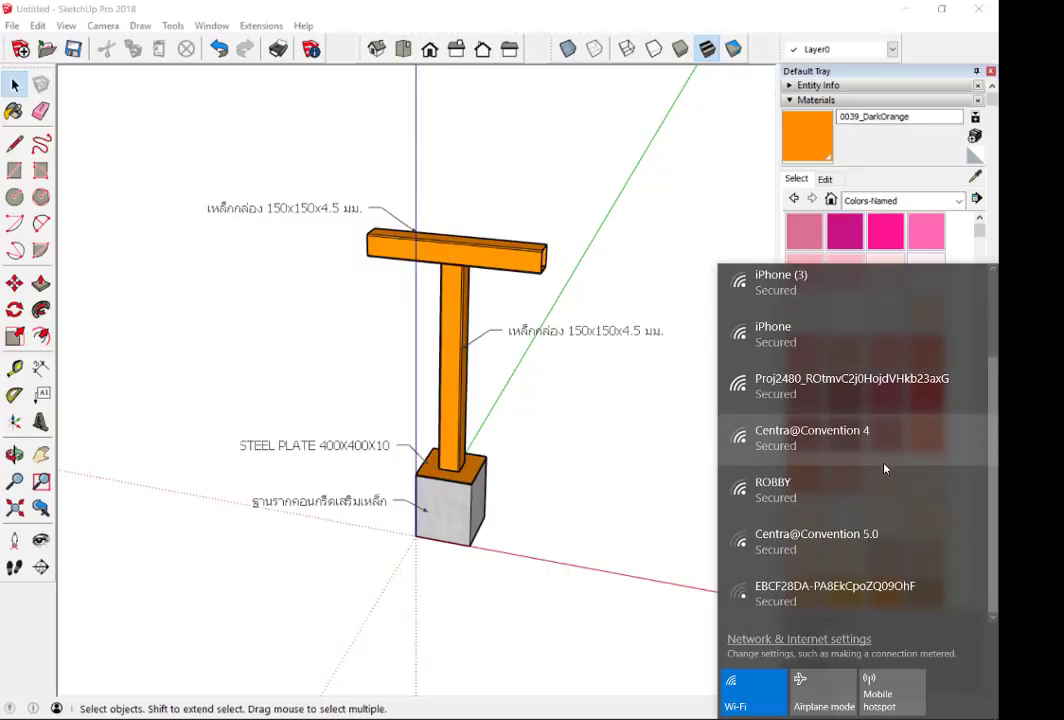
{"action": "scroll", "coordinate": [884, 466], "scroll_direction": "up", "scroll_amount": 2}
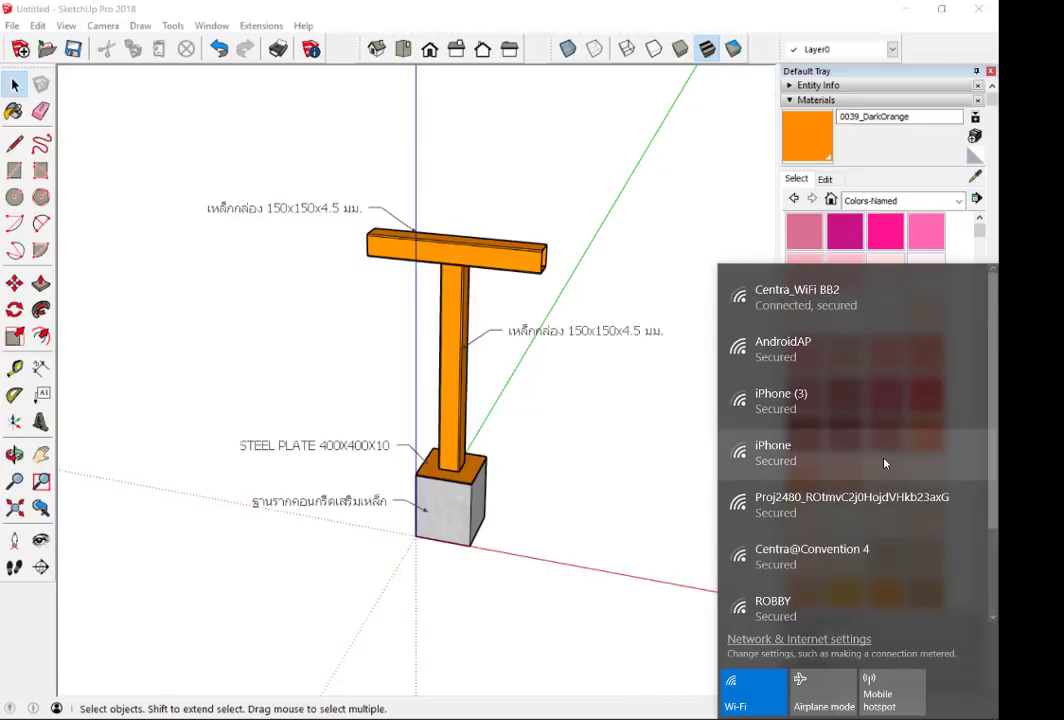
{"action": "left_click", "coordinate": [783, 356]}
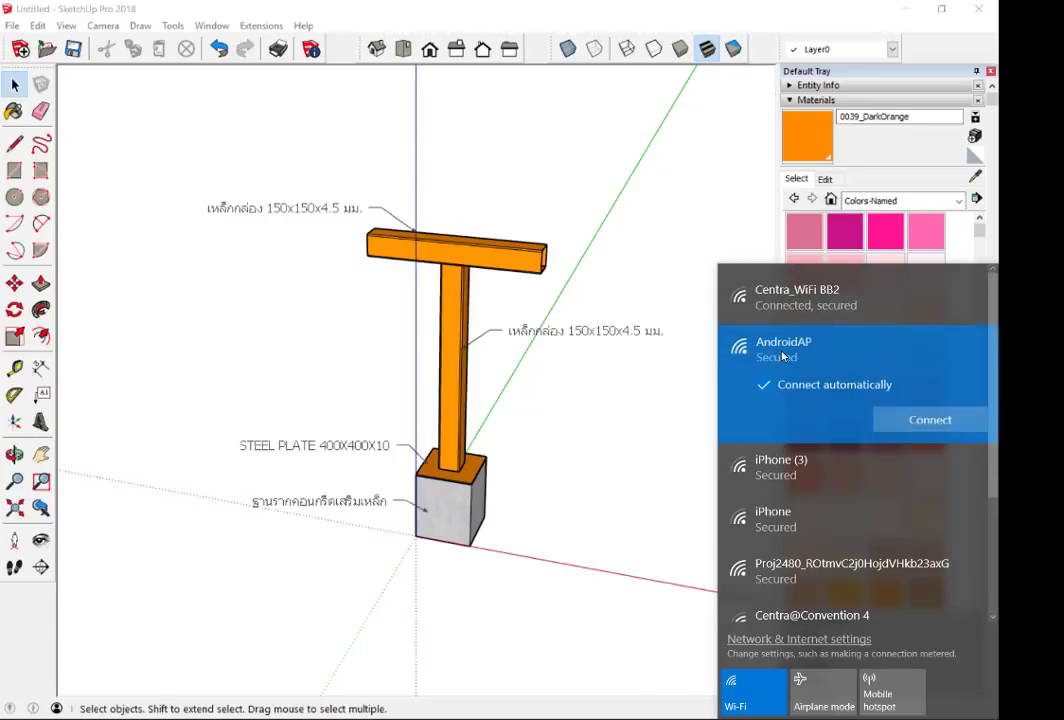
{"action": "left_click", "coordinate": [905, 422]}
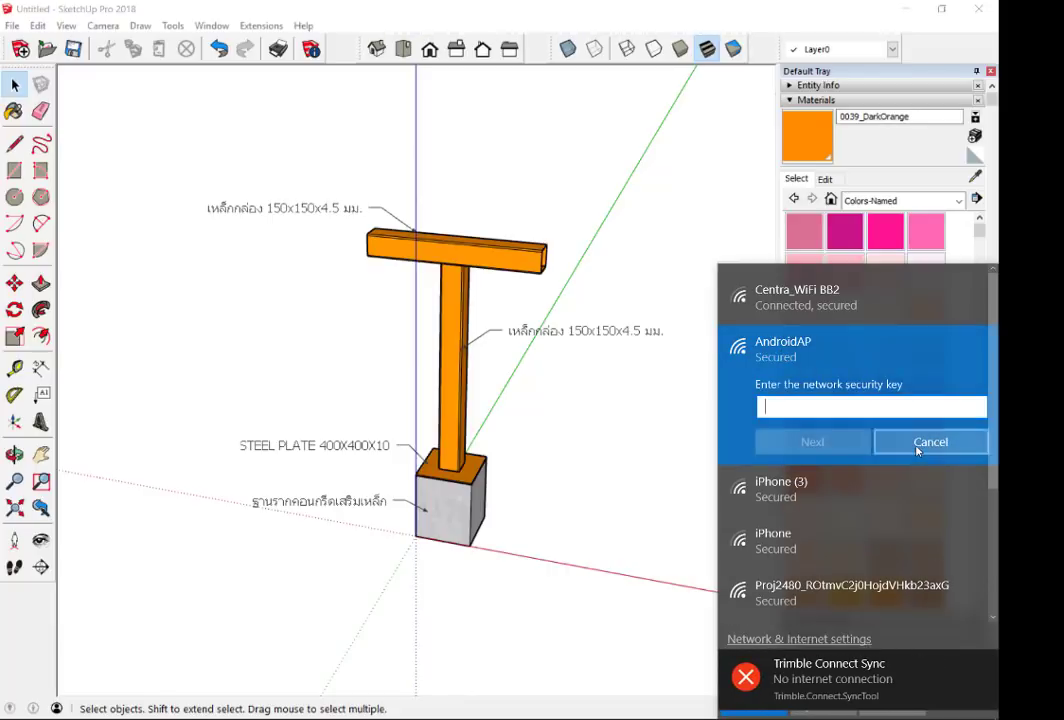
{"action": "left_click", "coordinate": [917, 451]}
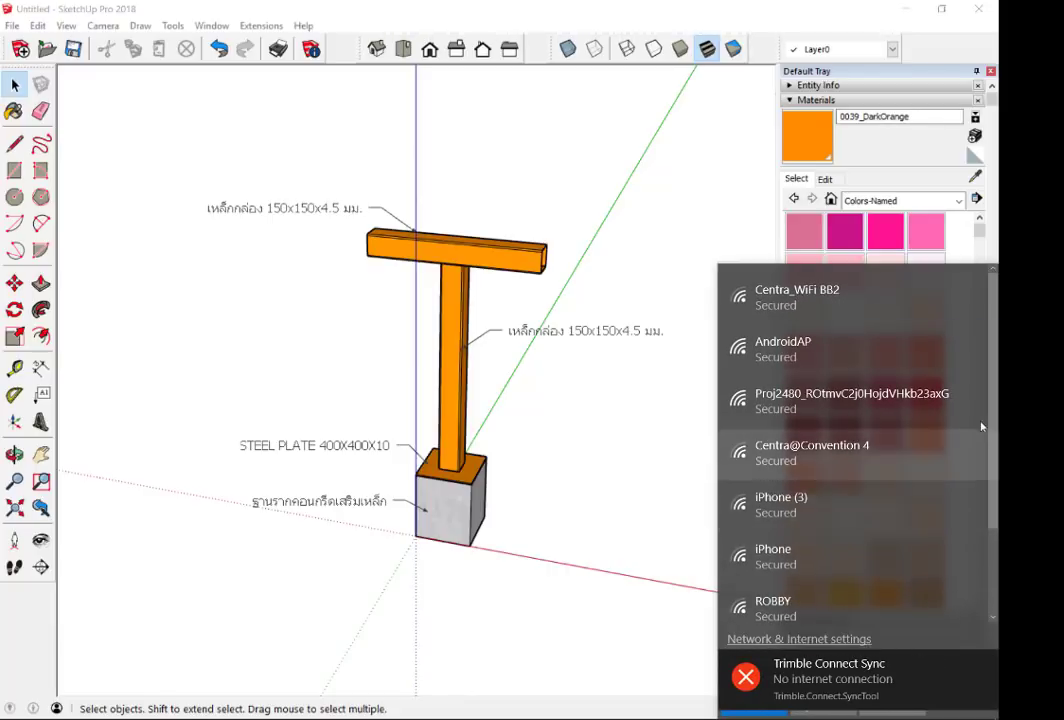
{"action": "scroll", "coordinate": [990, 590], "scroll_direction": "down", "scroll_amount": 3}
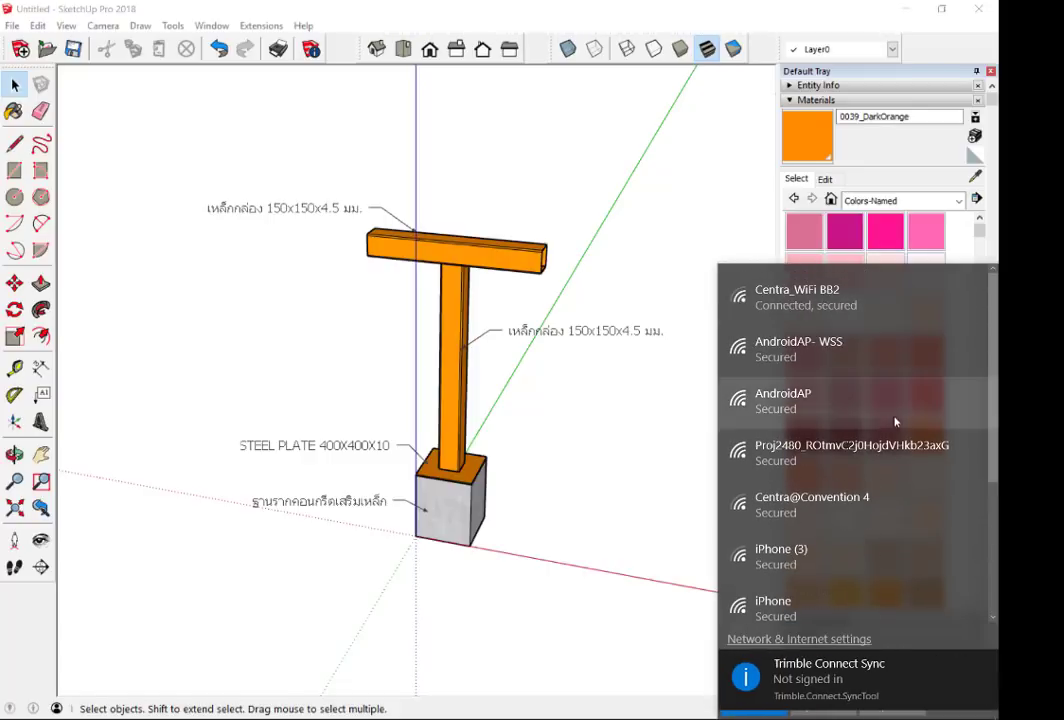
{"action": "left_click", "coordinate": [984, 665]}
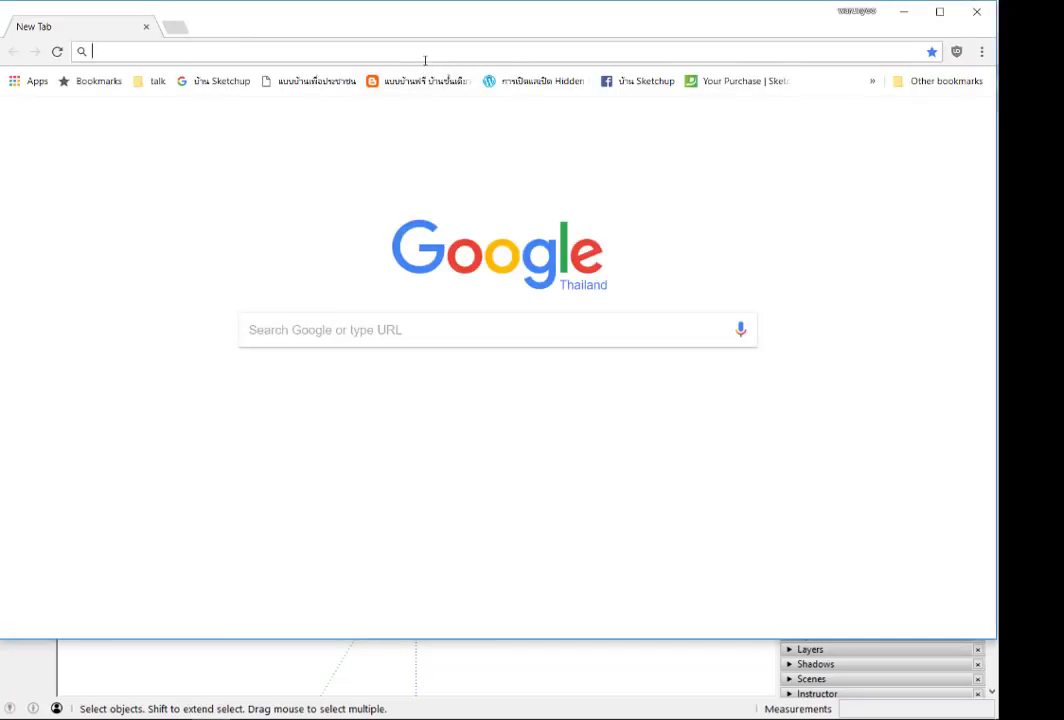
- Search Google for 'free sketchup' and open the SketchUp Free result
{"action": "type", "text": "free"}
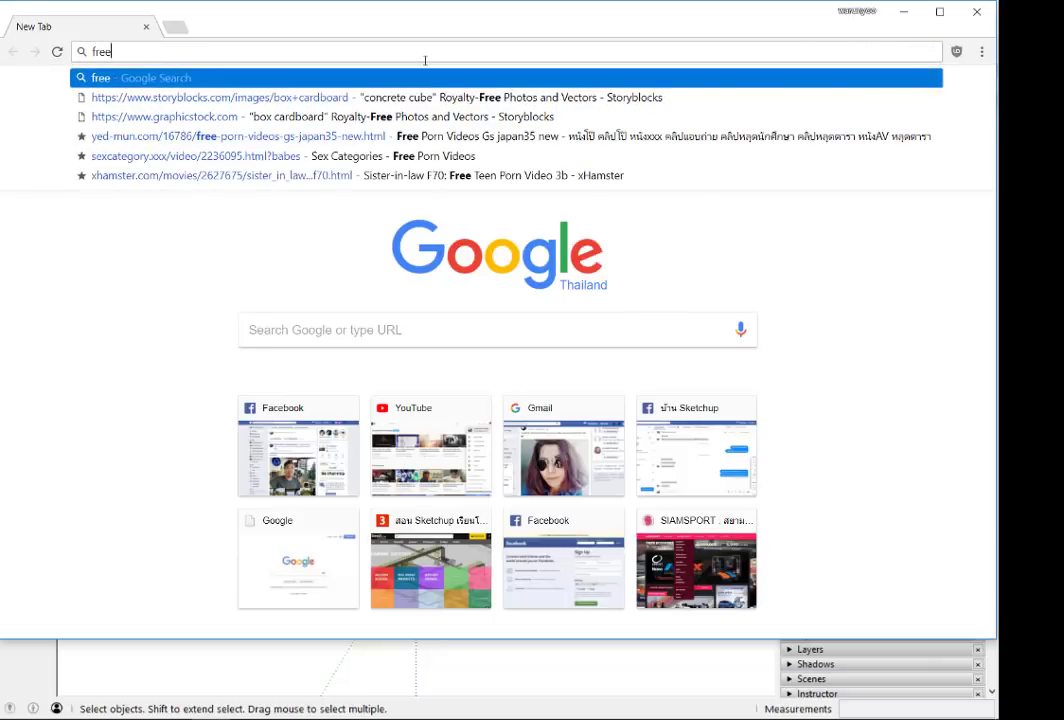
{"action": "type", "text": " sk"}
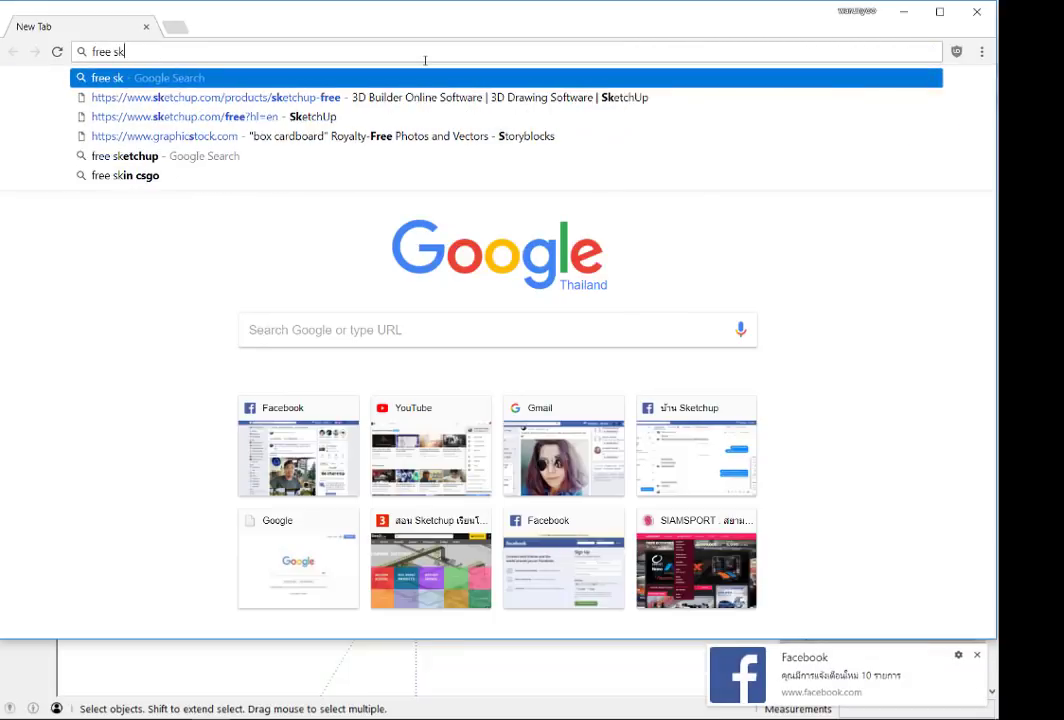
{"action": "type", "text": "etchu"}
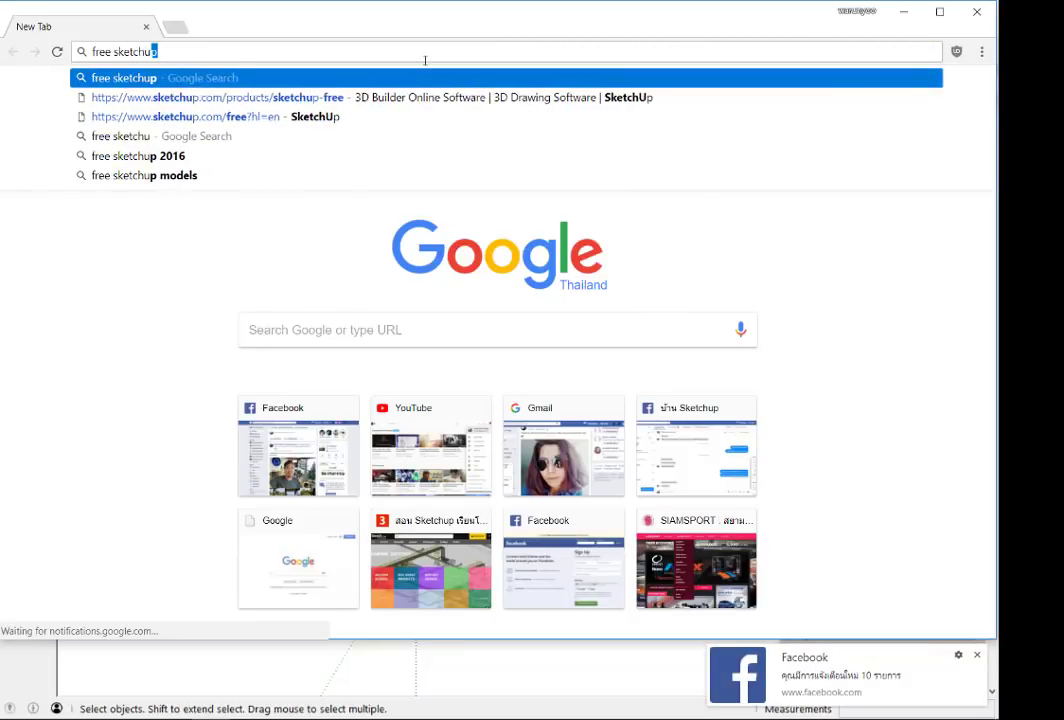
{"action": "type", "text": "p"}
{"action": "key", "text": "Return"}
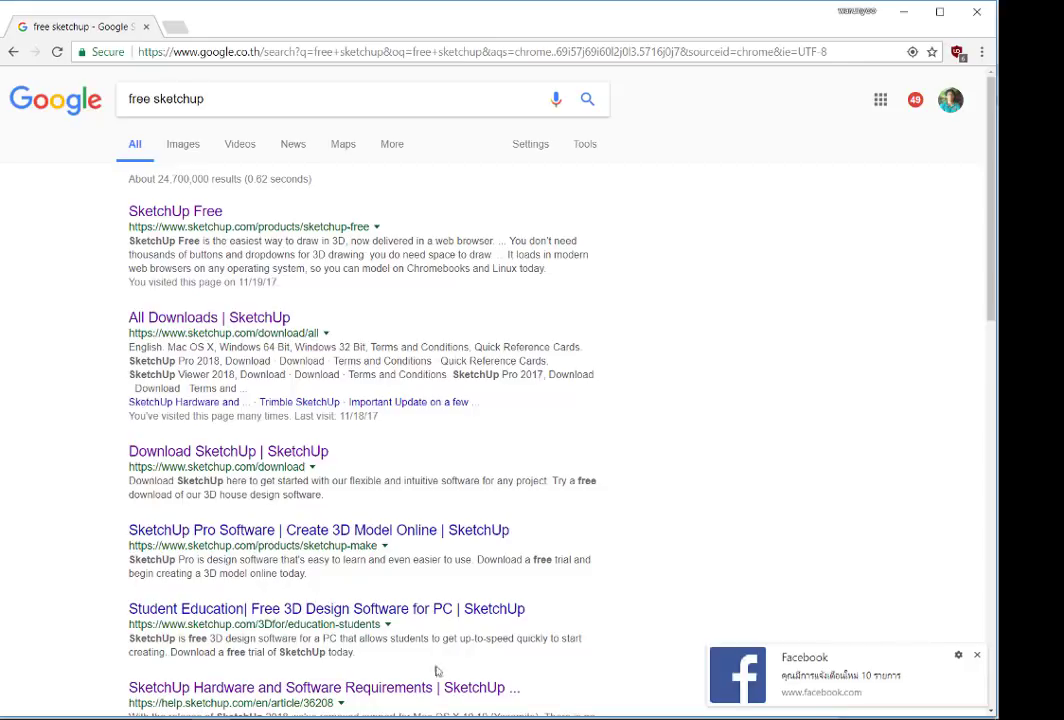
{"action": "left_click", "coordinate": [179, 216]}
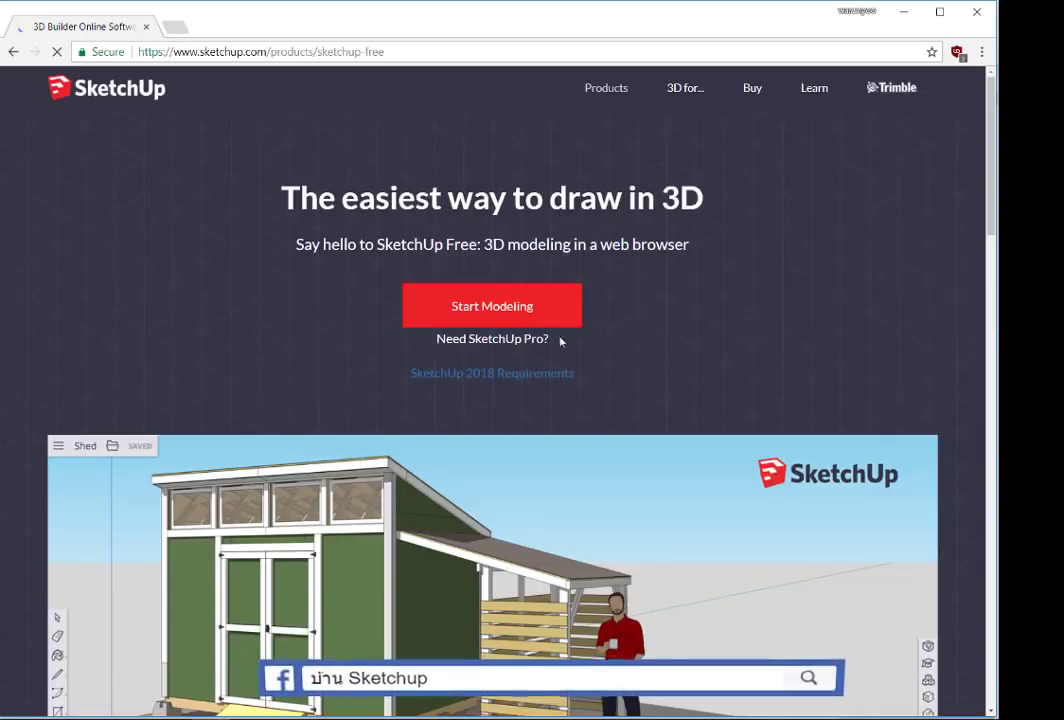
- Launch the online SketchUp Free modeller from the product page
{"action": "left_click", "coordinate": [489, 316]}
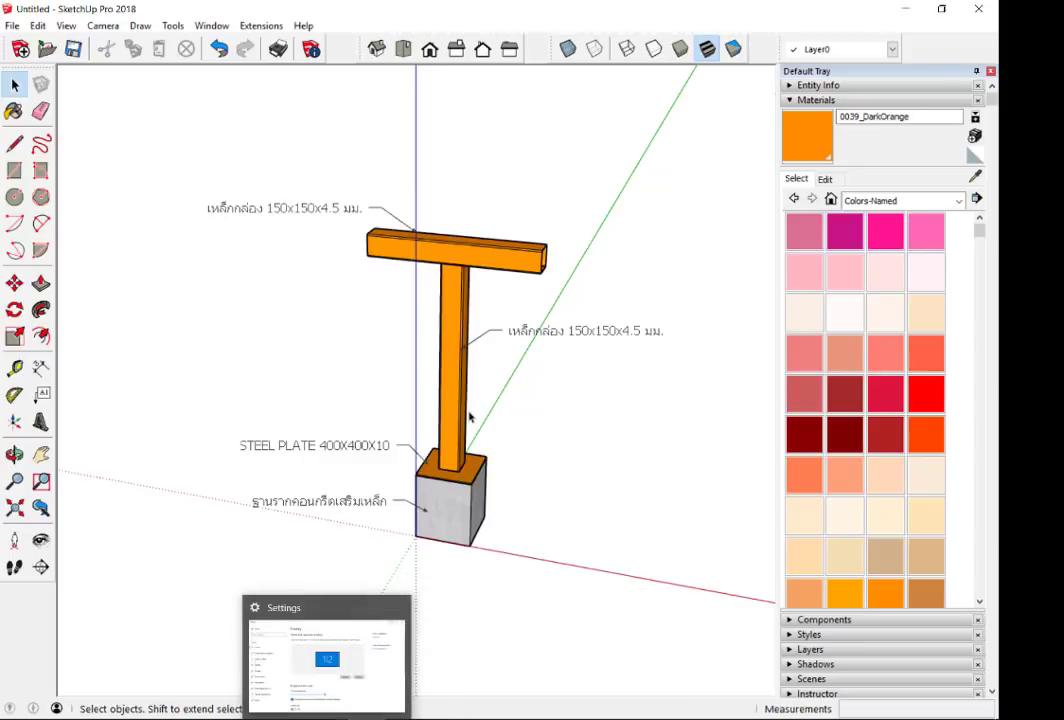
- Erase the plate, footing, beam and post leader labels with the Eraser
{"action": "scroll", "coordinate": [320, 540], "scroll_direction": "up", "scroll_amount": 2}
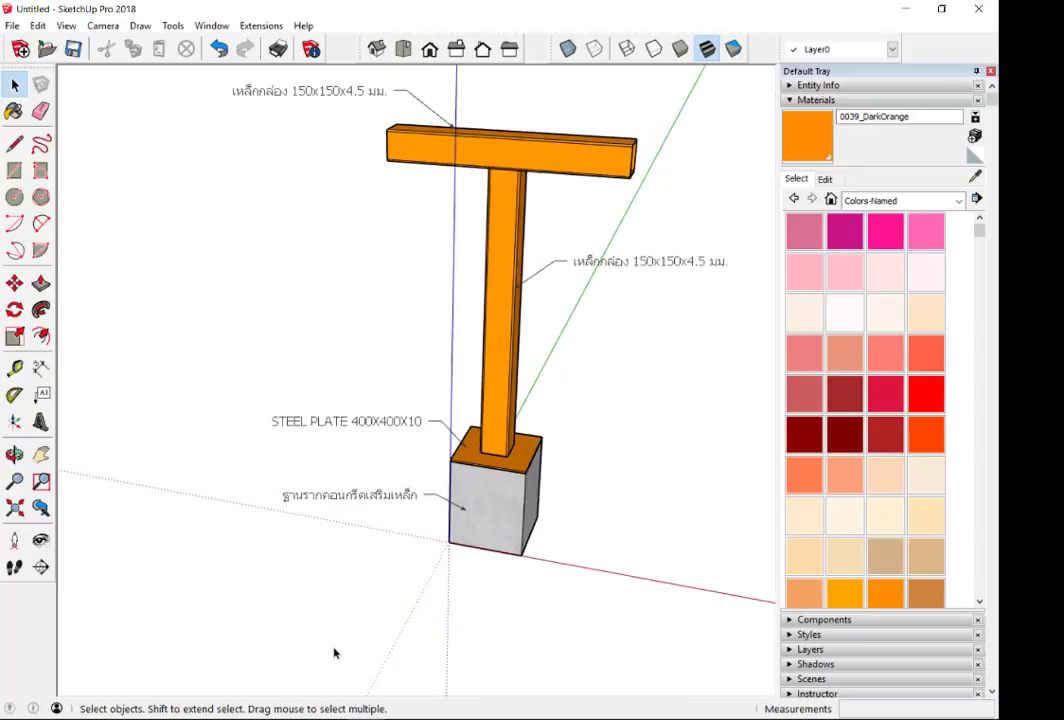
{"action": "scroll", "coordinate": [330, 620], "scroll_direction": "down", "scroll_amount": 2}
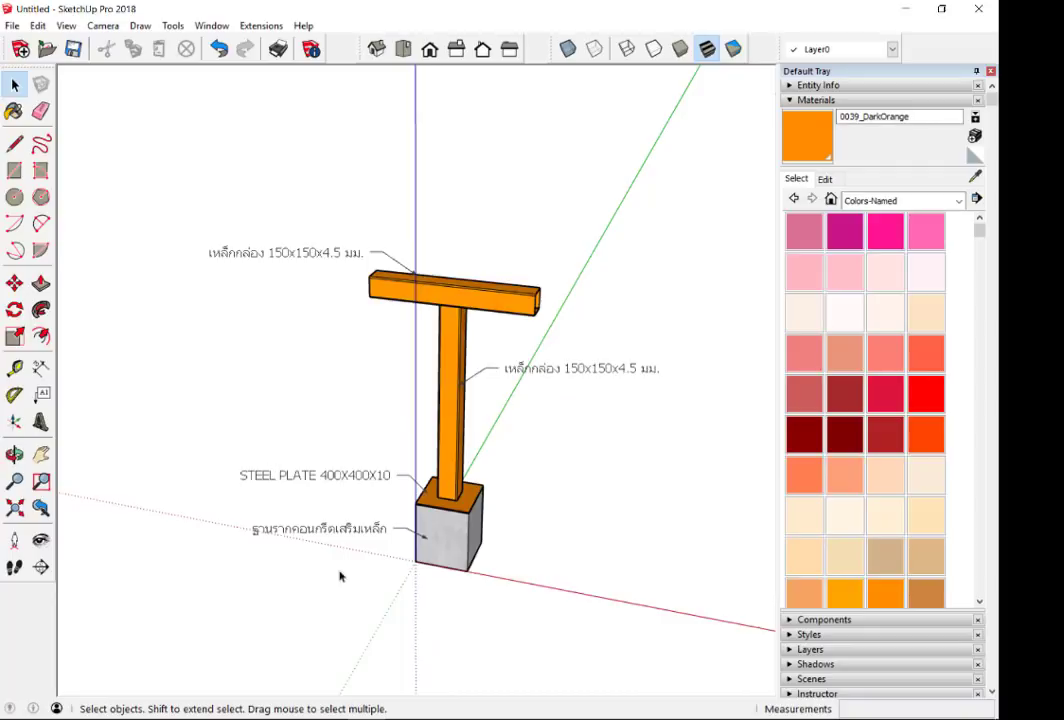
{"action": "key", "text": "e"}
{"action": "left_click_drag", "start_coordinate": [365, 530], "coordinate": [340, 240]}
{"action": "left_click_drag", "start_coordinate": [597, 379], "coordinate": [597, 389]}
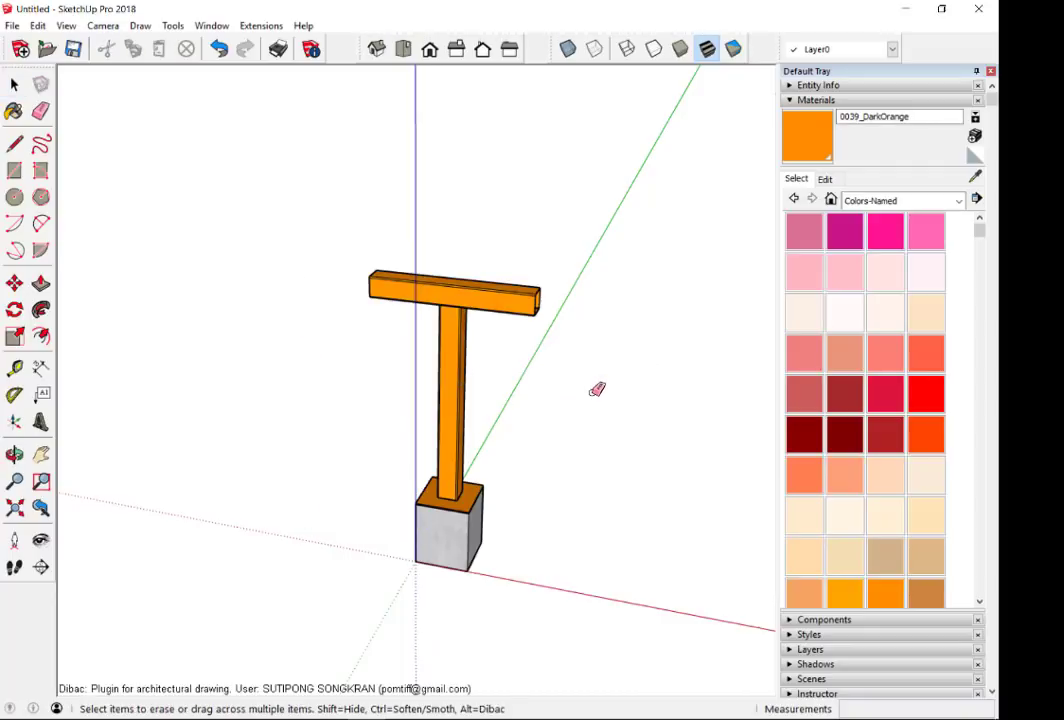
{"action": "key", "text": "space"}
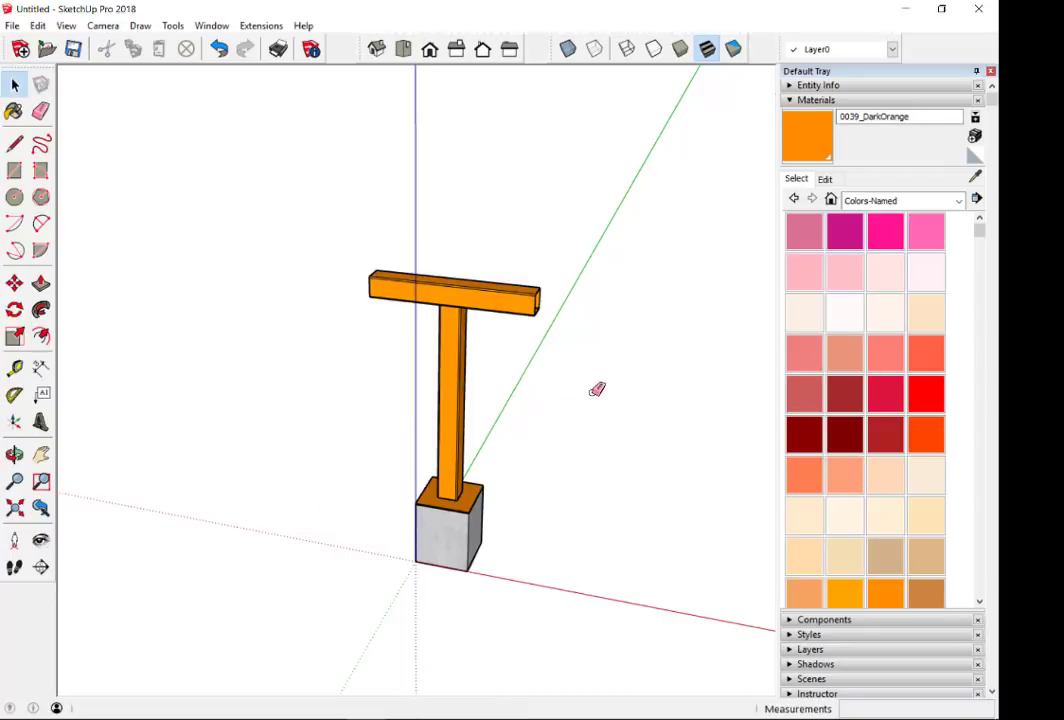
- Window-select the whole T-post and footing, then clear the selection
{"action": "left_click_drag", "start_coordinate": [280, 218], "coordinate": [700, 672]}
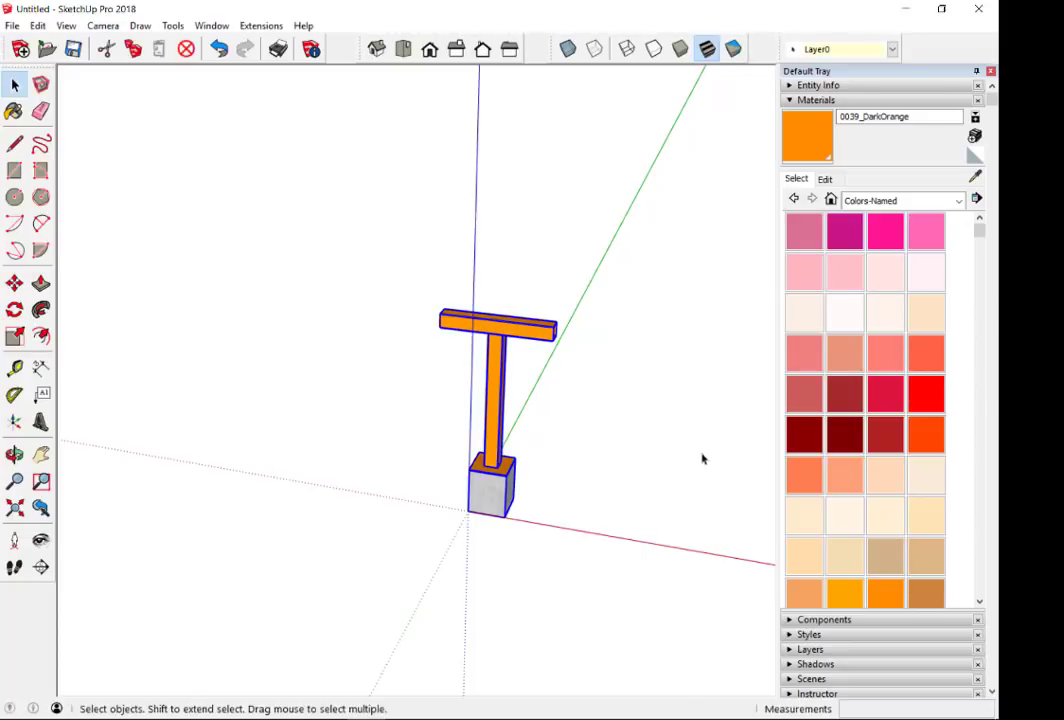
{"action": "scroll", "coordinate": [700, 458], "scroll_direction": "up", "scroll_amount": 3}
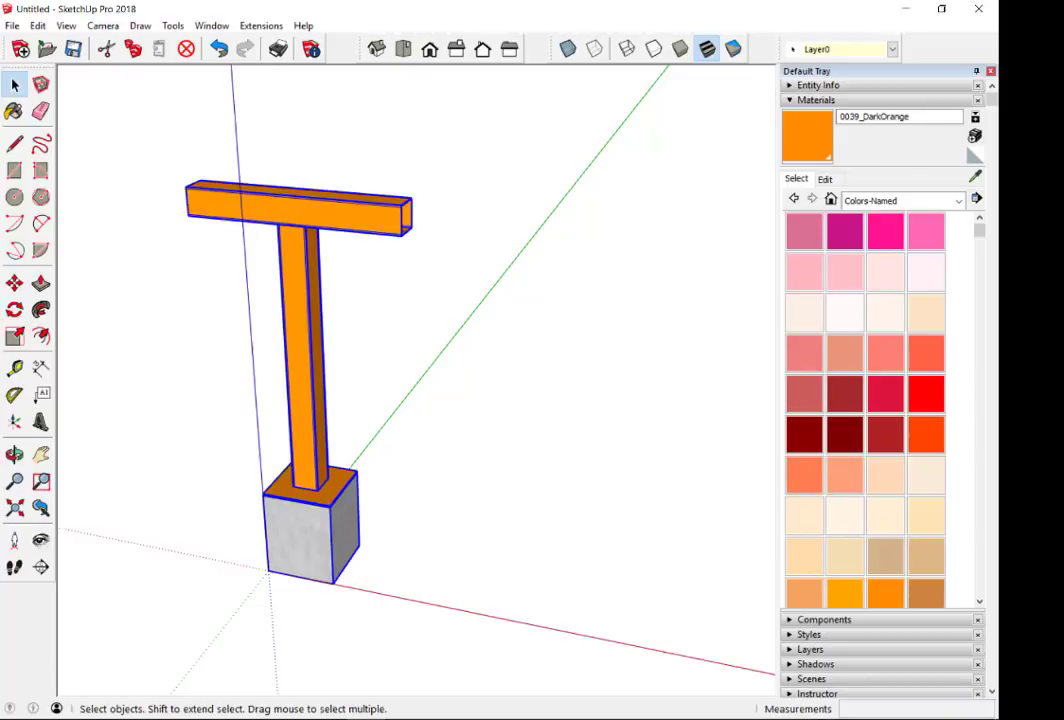
{"action": "left_click", "coordinate": [535, 462]}
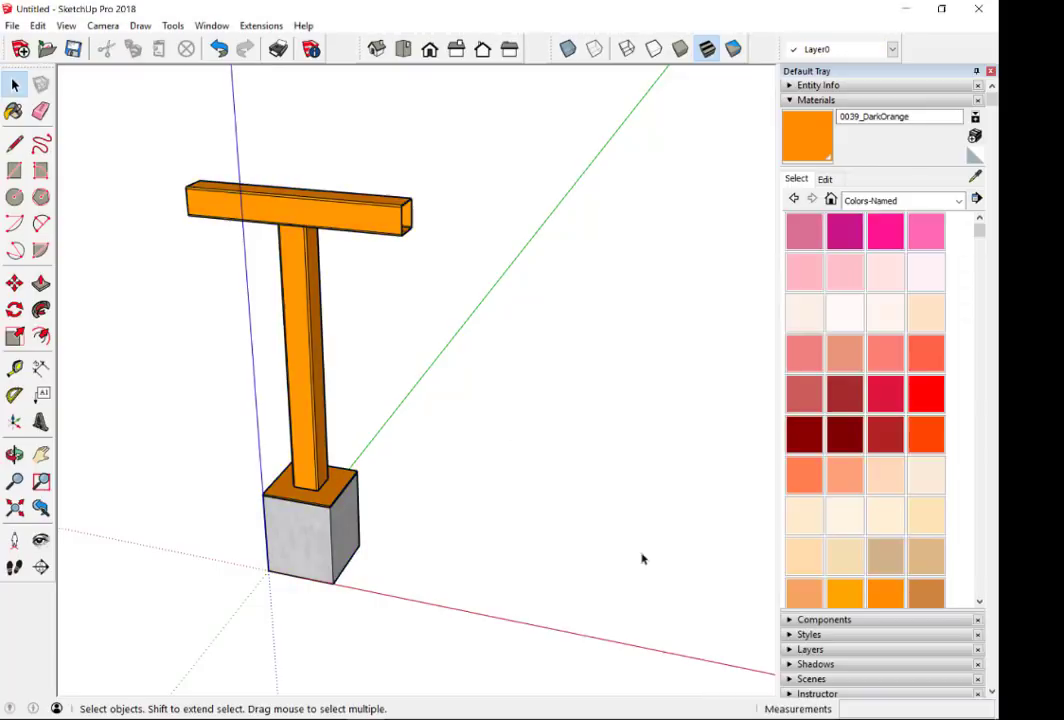
- Window-select the whole T-post and start File > Generate Report
{"action": "left_click_drag", "start_coordinate": [113, 107], "coordinate": [505, 632]}
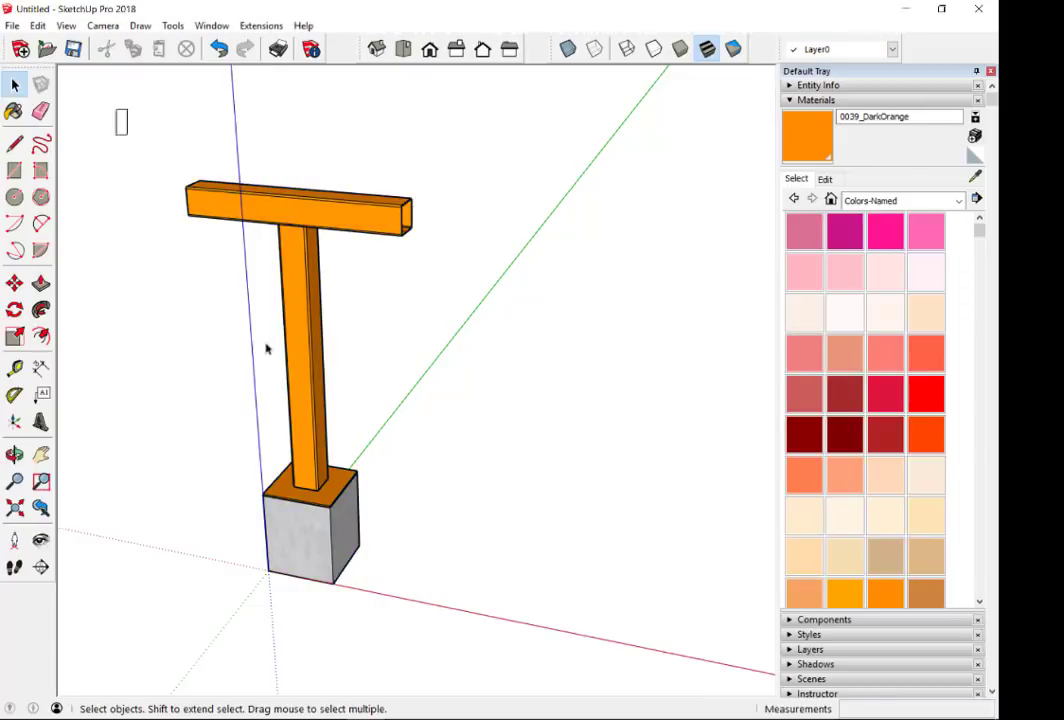
{"action": "left_click", "coordinate": [10, 26]}
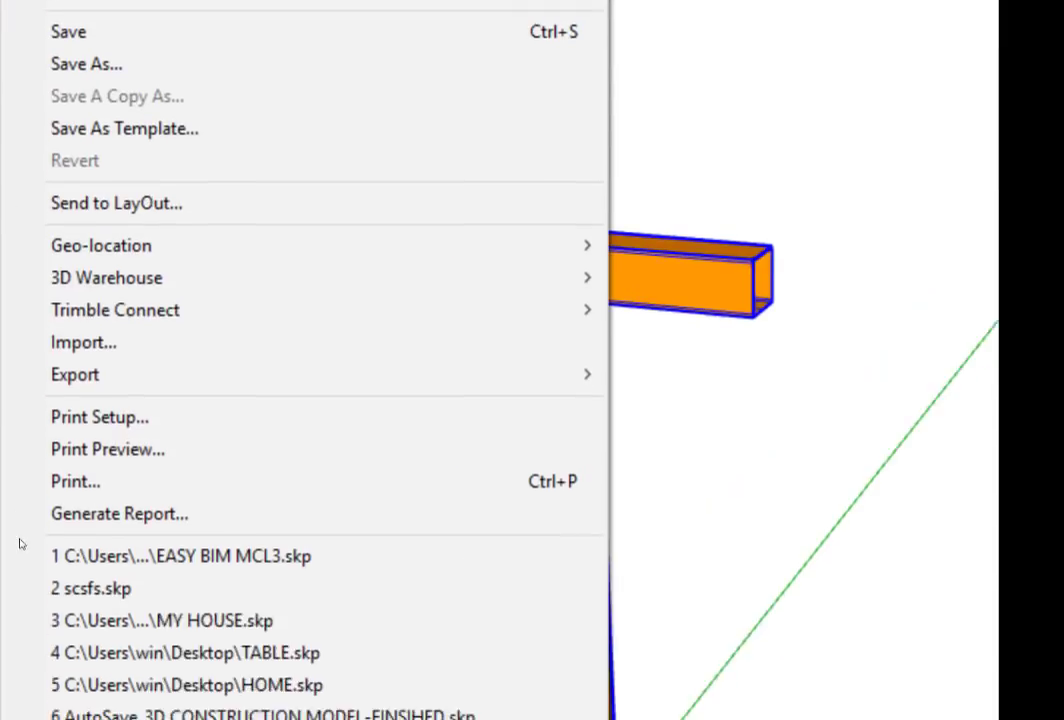
{"action": "left_click", "coordinate": [150, 450]}
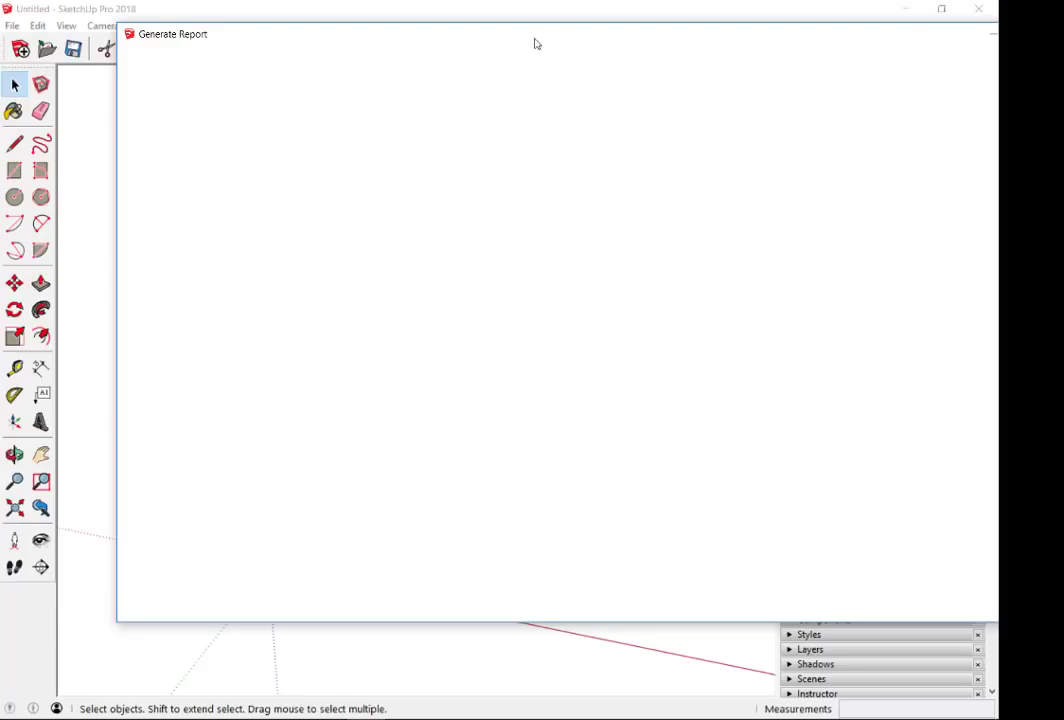
- Move the report window slightly left and narrow it to reveal the materials
{"action": "left_click_drag", "start_coordinate": [487, 40], "coordinate": [463, 40]}
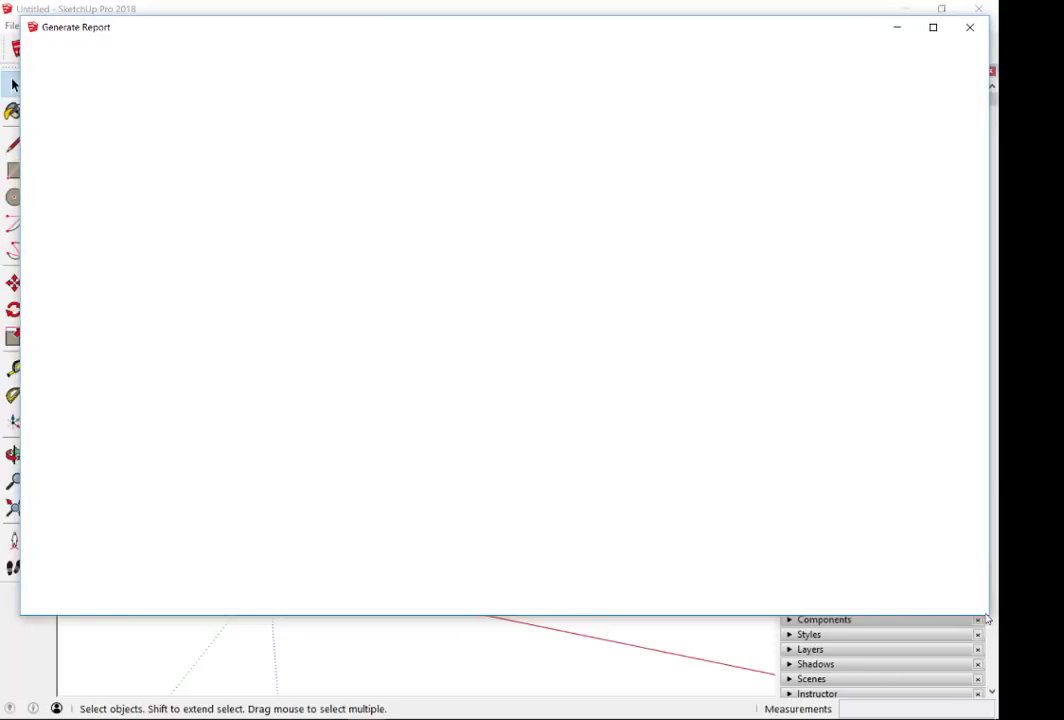
{"action": "mouse_move", "coordinate": [984, 614]}
{"action": "left_mouse_down"}
{"action": "mouse_move", "coordinate": [912, 603]}
{"action": "mouse_move", "coordinate": [942, 613]}
{"action": "left_mouse_up"}
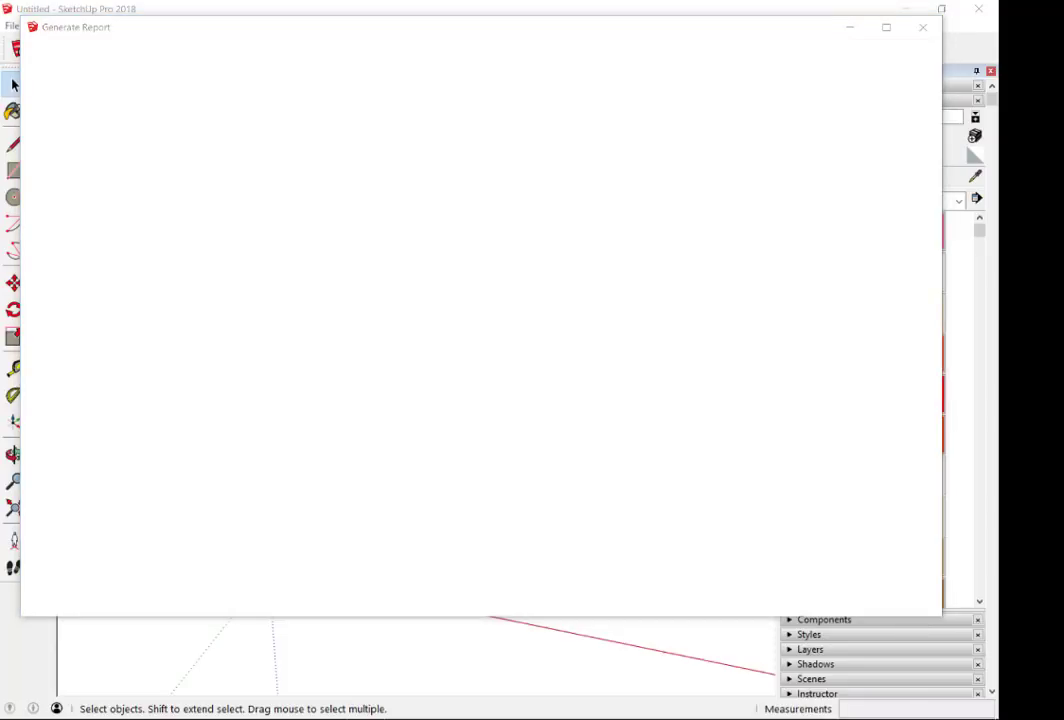
{"action": "scroll", "coordinate": [831, 506], "scroll_direction": "down", "scroll_amount": 2}
{"action": "scroll", "coordinate": [831, 509], "scroll_direction": "down", "scroll_amount": 4}
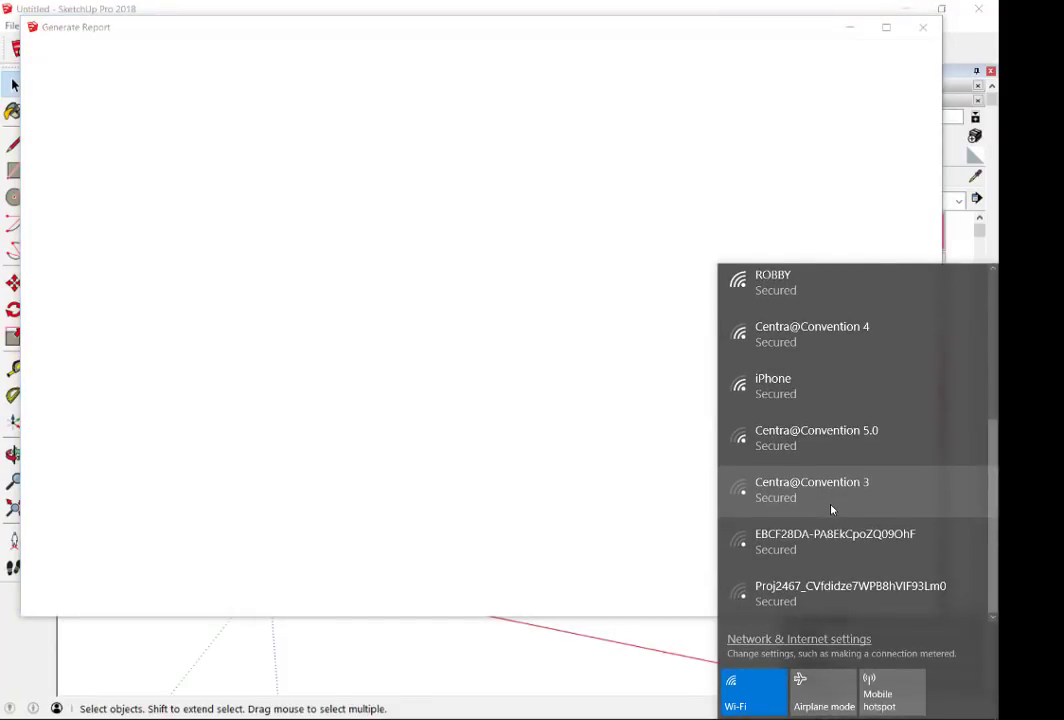
{"action": "scroll", "coordinate": [831, 509], "scroll_direction": "up", "scroll_amount": 5}
- Turn Wi-Fi off from the network flyout and close the blank Generate Report window
{"action": "scroll", "coordinate": [831, 509], "scroll_direction": "down", "scroll_amount": 4}
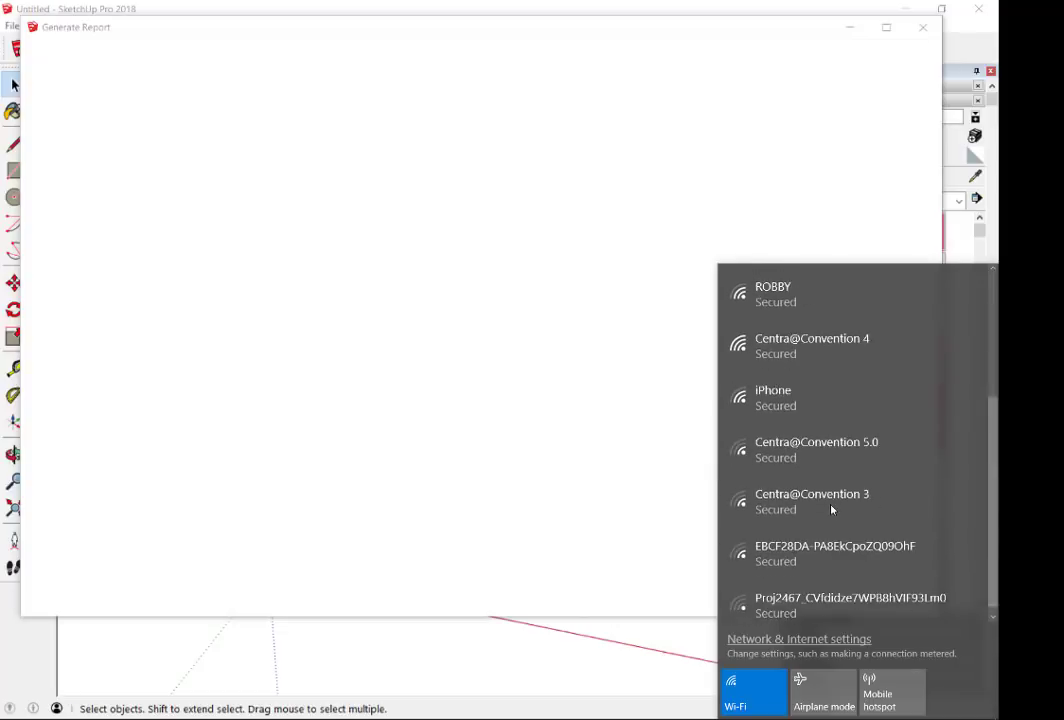
{"action": "scroll", "coordinate": [831, 509], "scroll_direction": "up", "scroll_amount": 5}
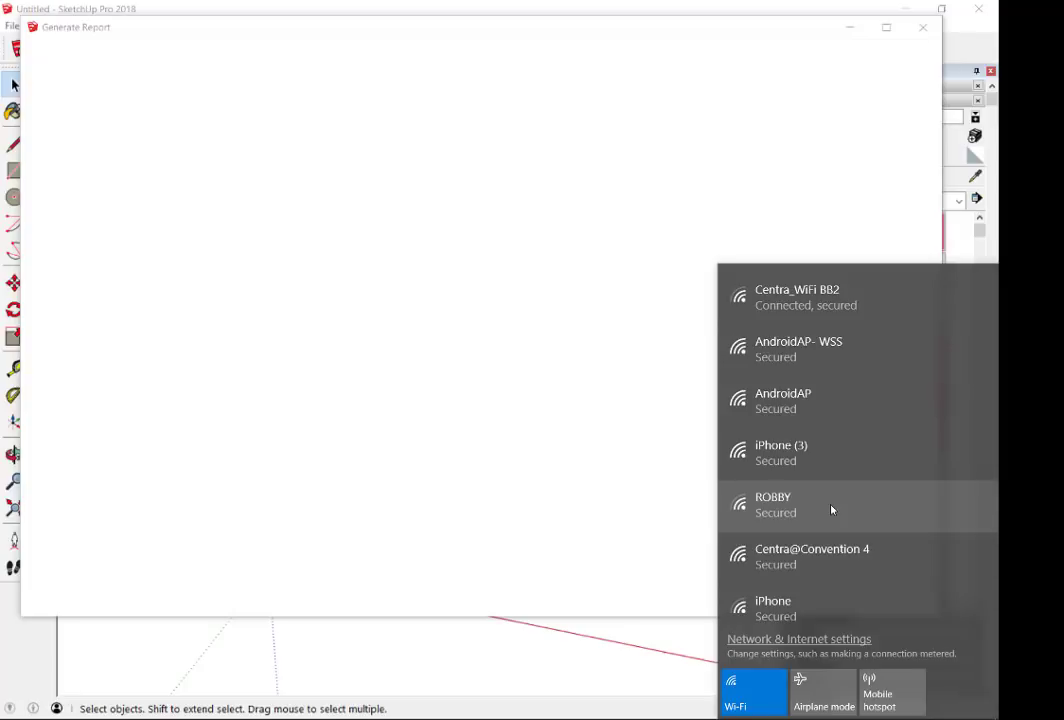
{"action": "scroll", "coordinate": [830, 508], "scroll_direction": "down", "scroll_amount": 3}
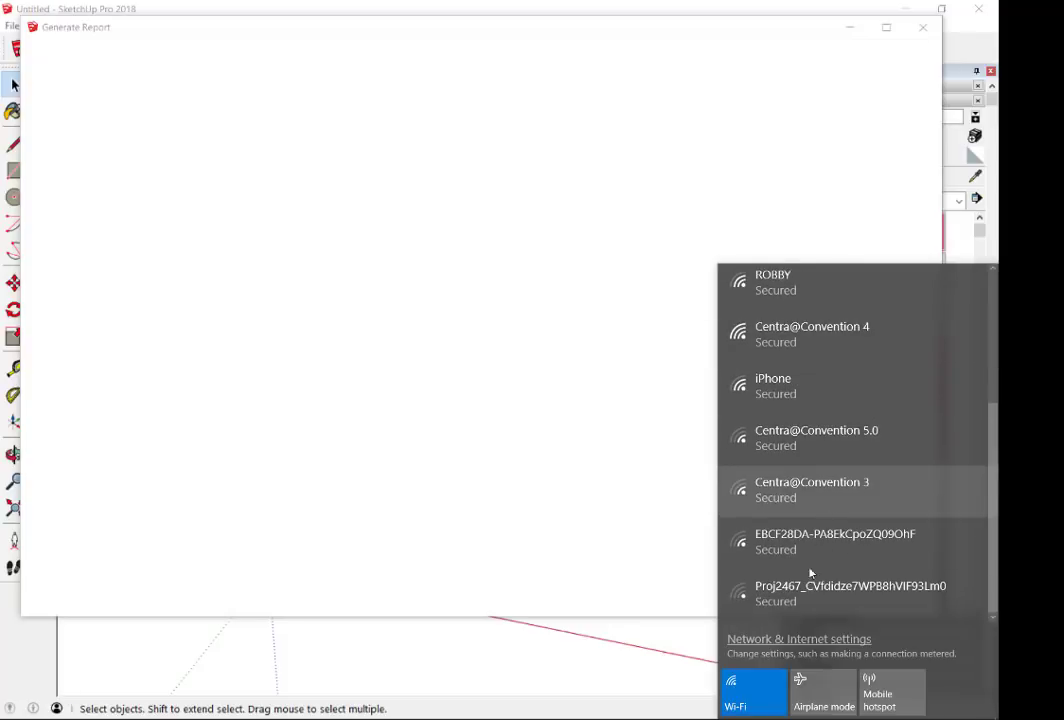
{"action": "scroll", "coordinate": [804, 616], "scroll_direction": "up", "scroll_amount": 3}
{"action": "left_click", "coordinate": [619, 143]}
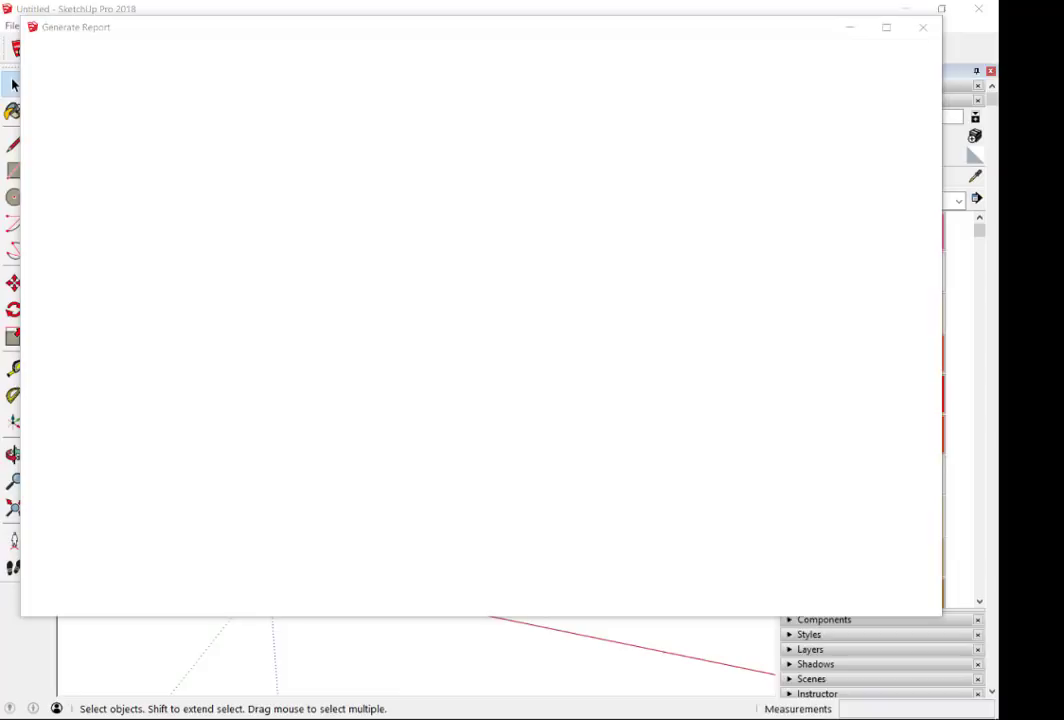
{"action": "left_click", "coordinate": [764, 715]}
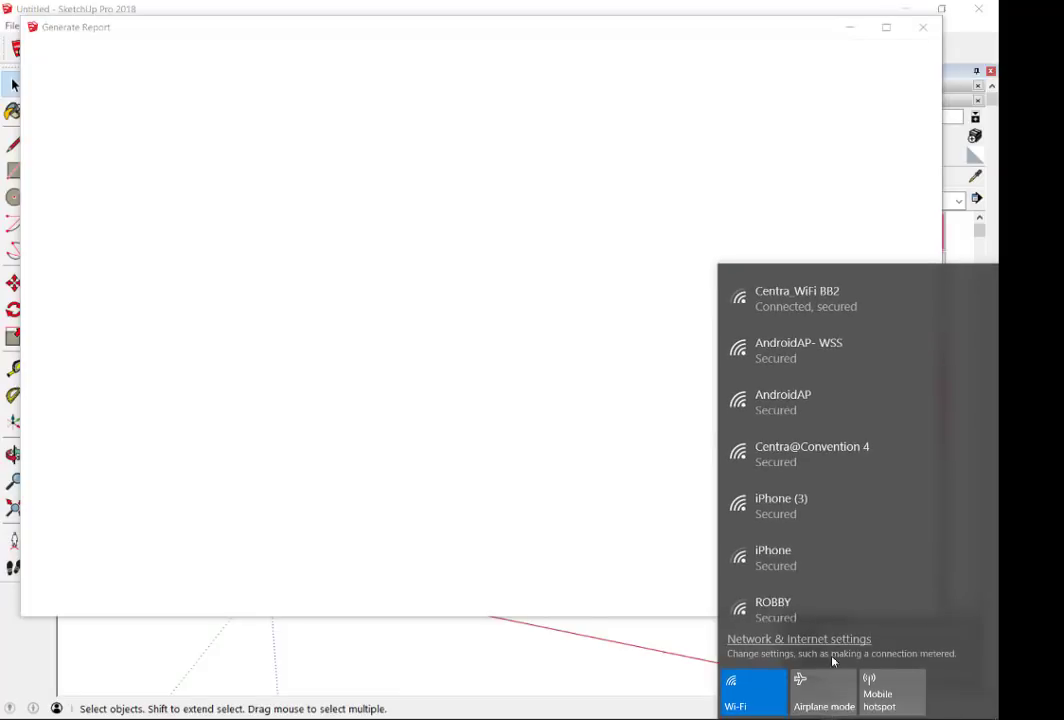
{"action": "left_click", "coordinate": [764, 705]}
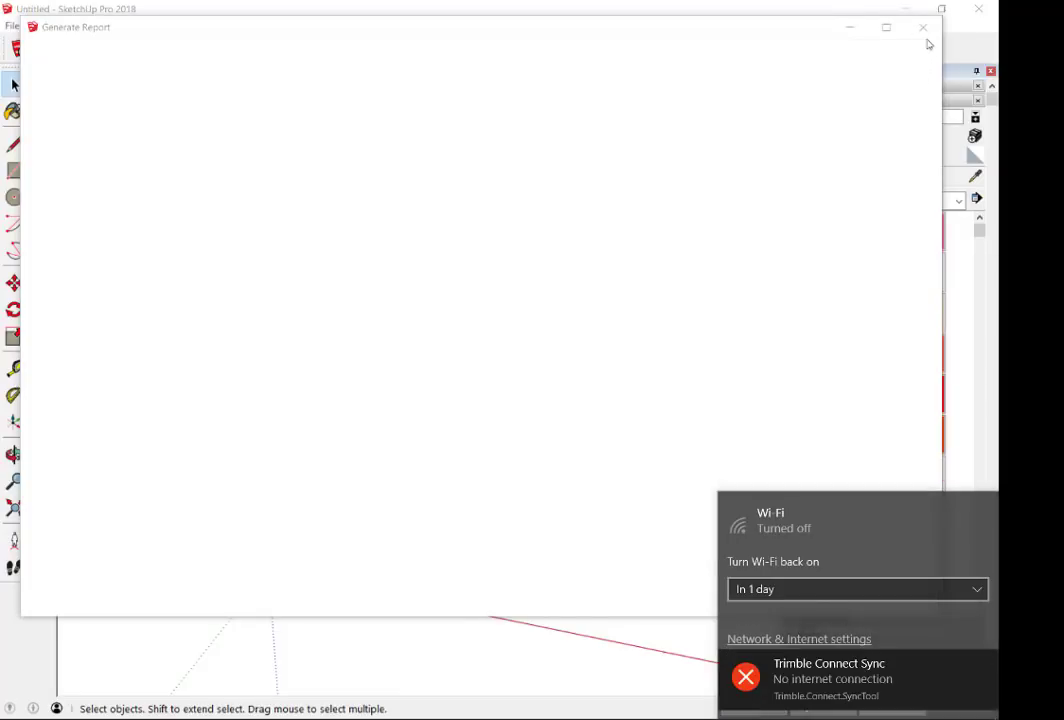
{"action": "left_click", "coordinate": [770, 35]}
- Box-select the T-post, open Generate Report, then resize, move and close its window
{"action": "left_click_drag", "start_coordinate": [81, 116], "coordinate": [462, 590]}
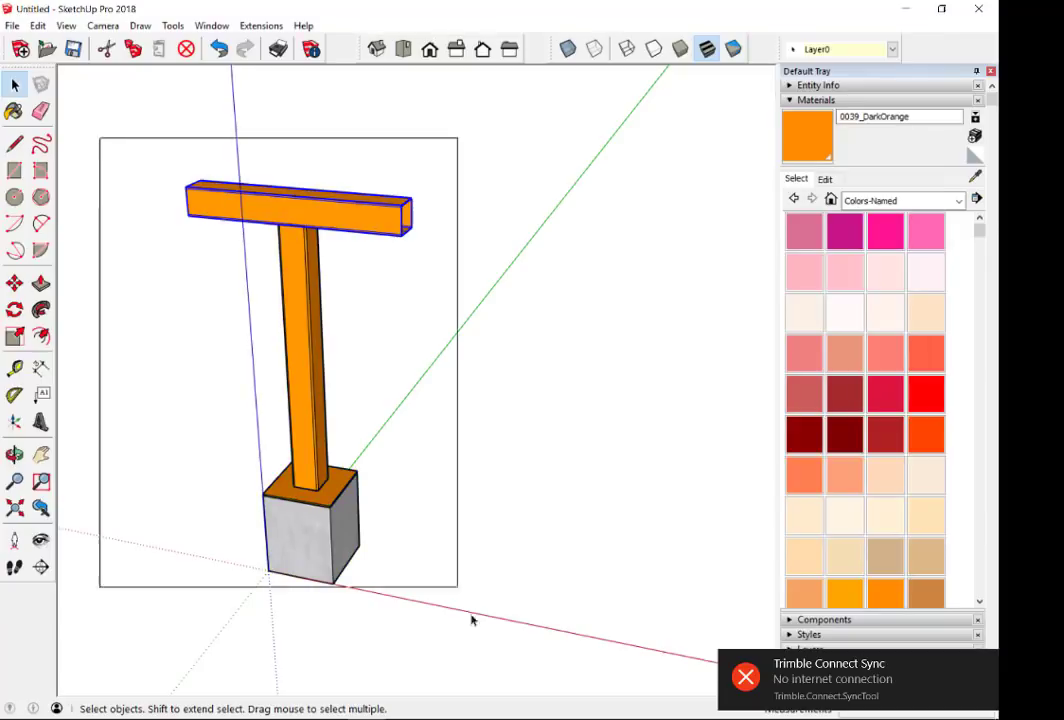
{"action": "left_click", "coordinate": [8, 26]}
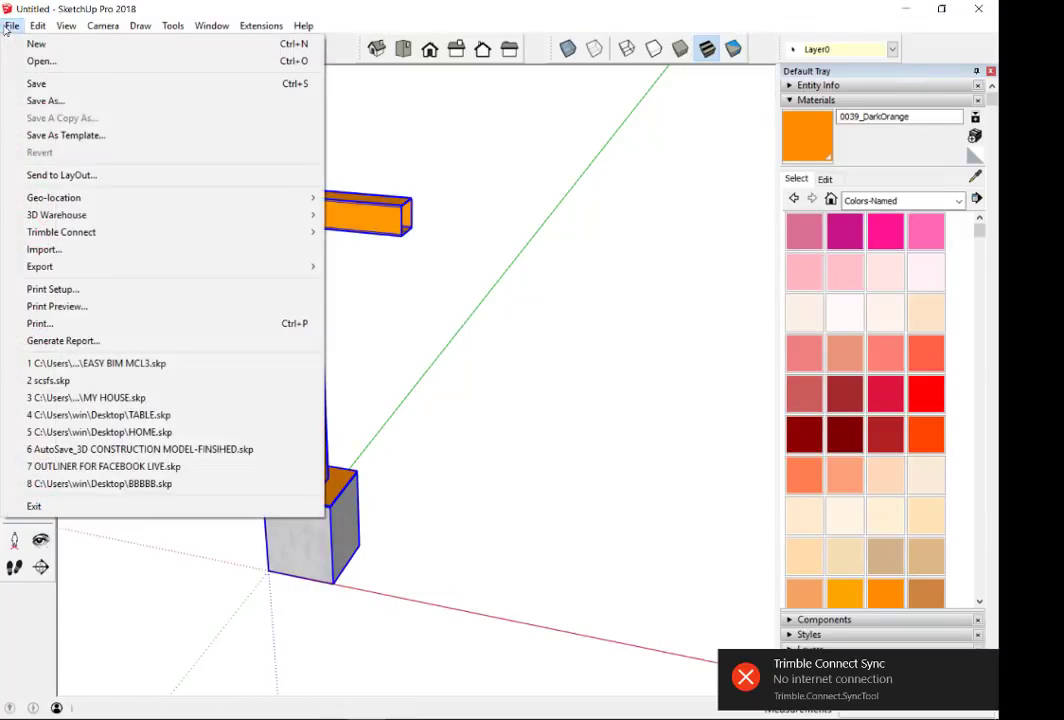
{"action": "left_click", "coordinate": [70, 340]}
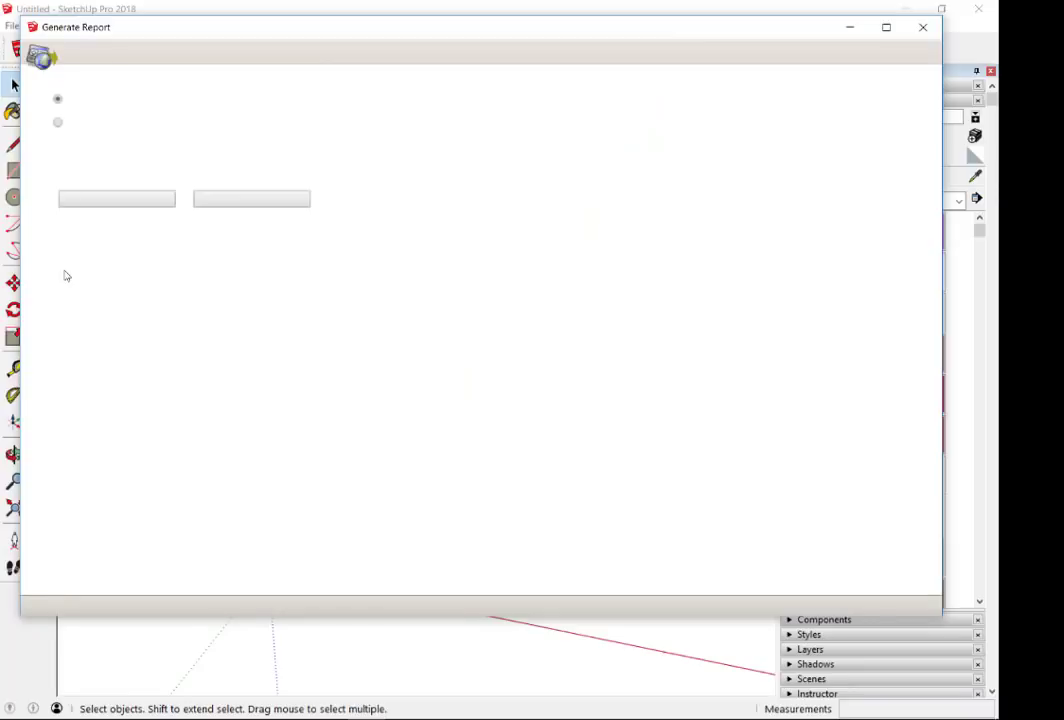
{"action": "left_click_drag", "start_coordinate": [423, 17], "coordinate": [613, 36]}
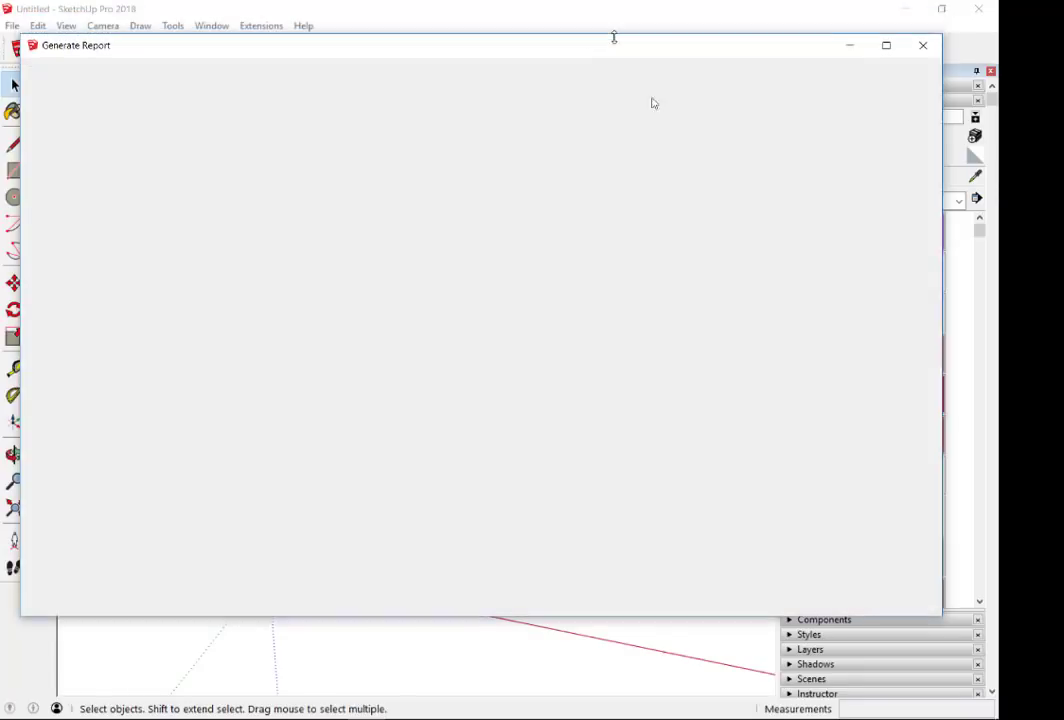
{"action": "left_click_drag", "start_coordinate": [941, 614], "coordinate": [898, 452]}
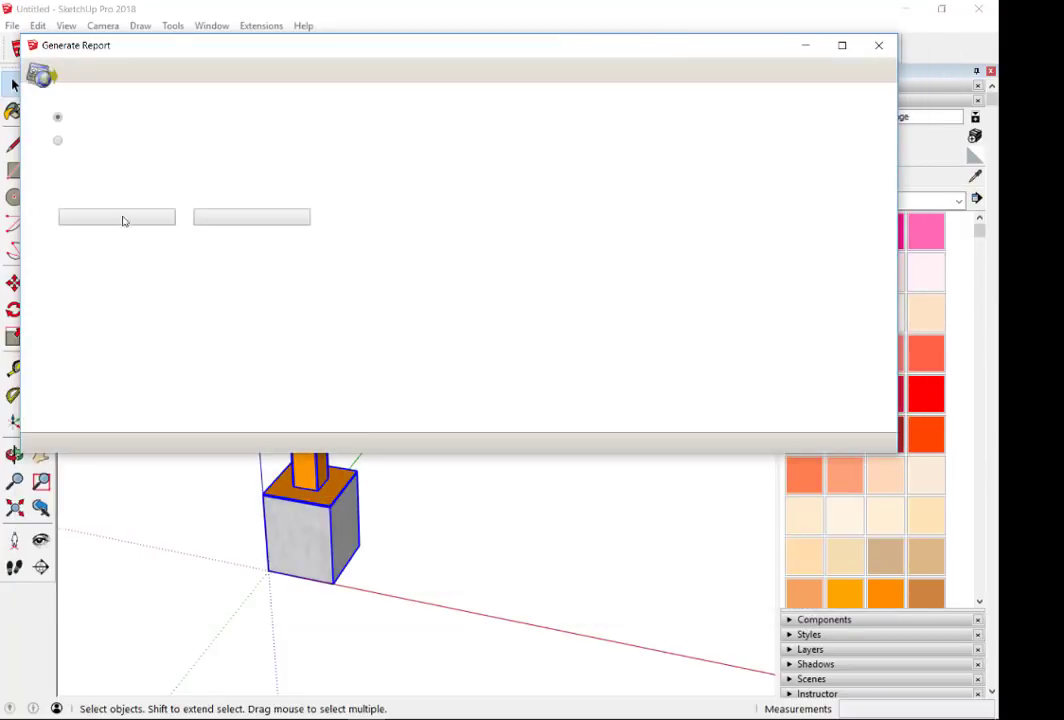
{"action": "left_click_drag", "start_coordinate": [351, 63], "coordinate": [478, 62]}
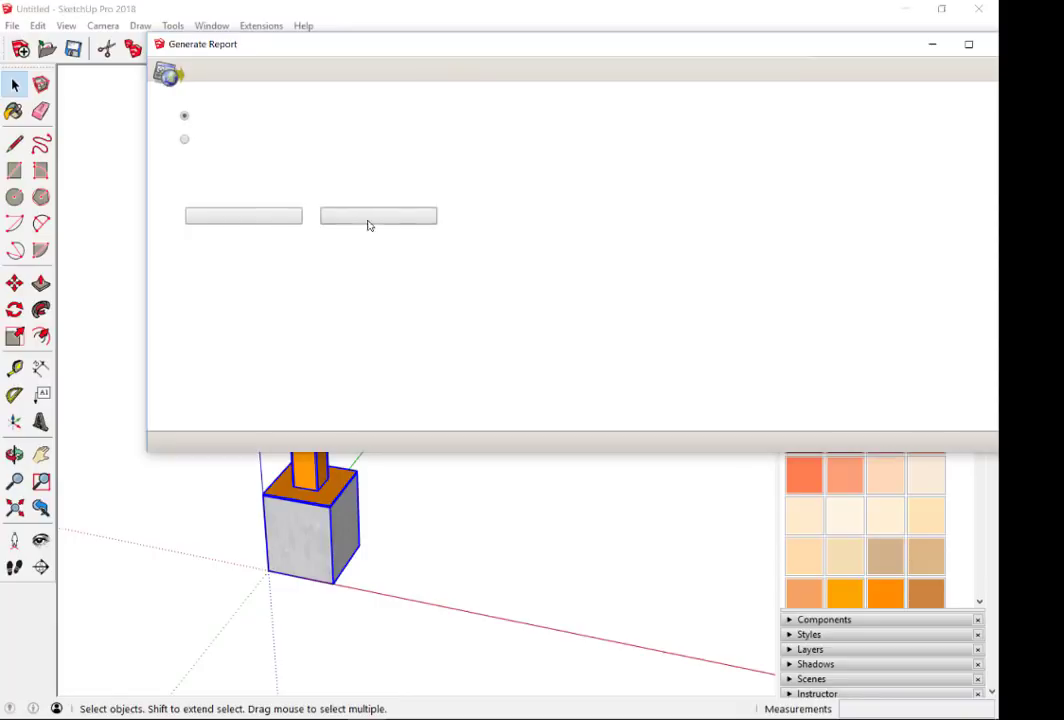
{"action": "left_click", "coordinate": [184, 140]}
{"action": "left_click", "coordinate": [184, 116]}
{"action": "left_click_drag", "start_coordinate": [354, 45], "coordinate": [235, 94]}
{"action": "left_click", "coordinate": [886, 93]}
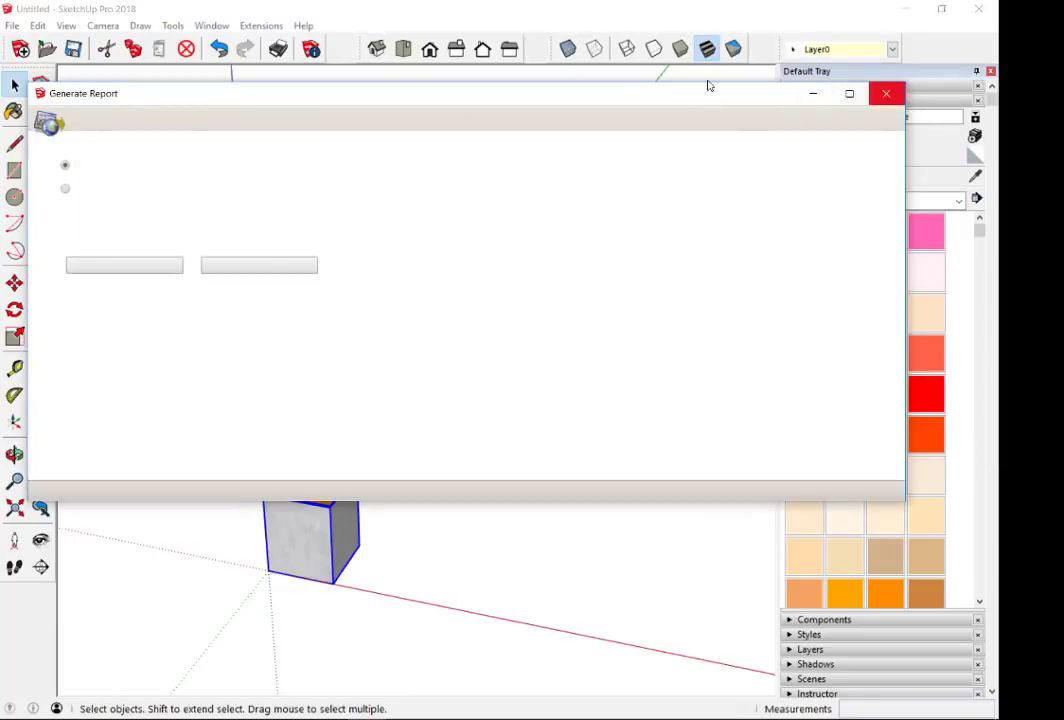
- Reselect the whole T-shaped model and reopen File > Generate Report
{"action": "scroll", "coordinate": [349, 180], "scroll_direction": "down", "scroll_amount": 1}
{"action": "left_click_drag", "start_coordinate": [367, 475], "coordinate": [144, 92]}
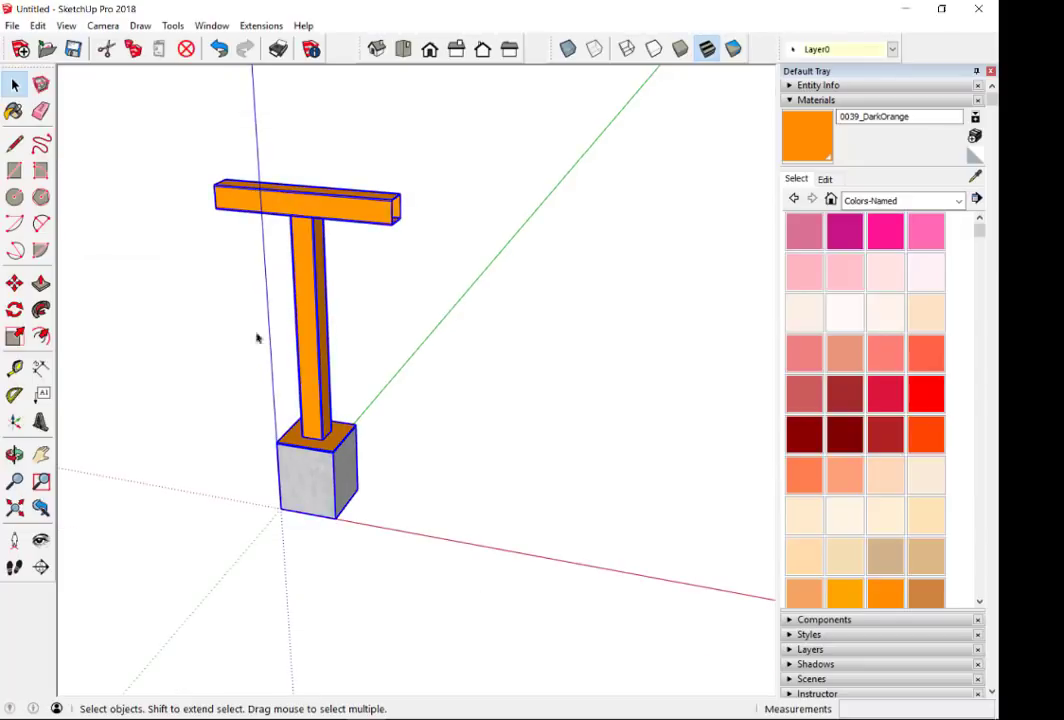
{"action": "left_click", "coordinate": [12, 25]}
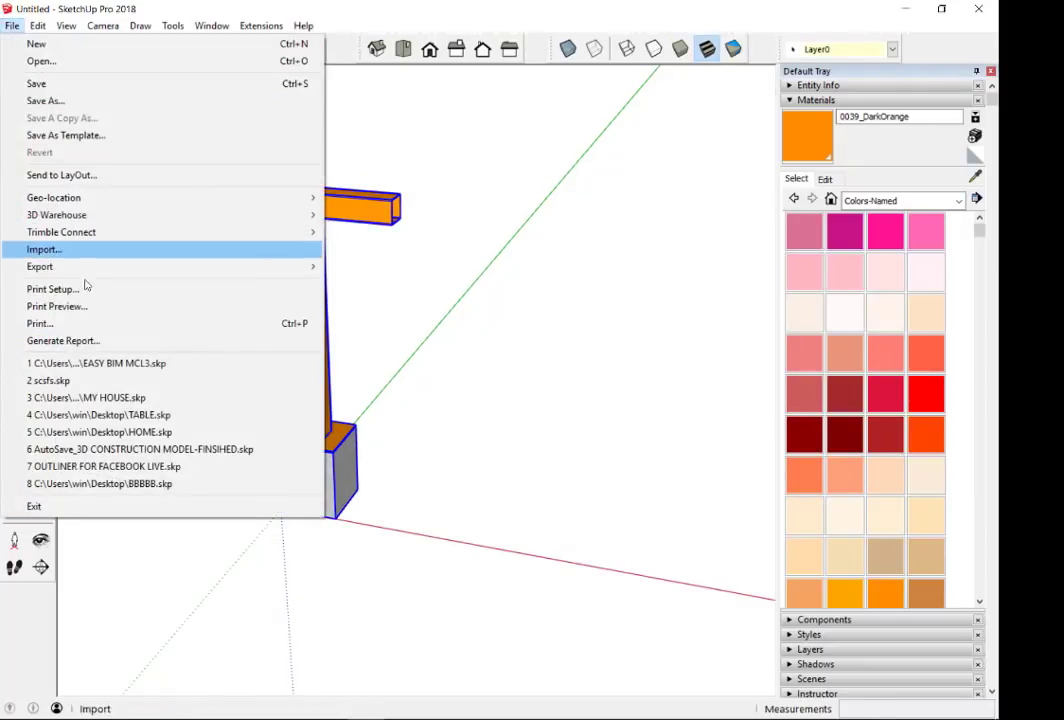
{"action": "left_click", "coordinate": [63, 340]}
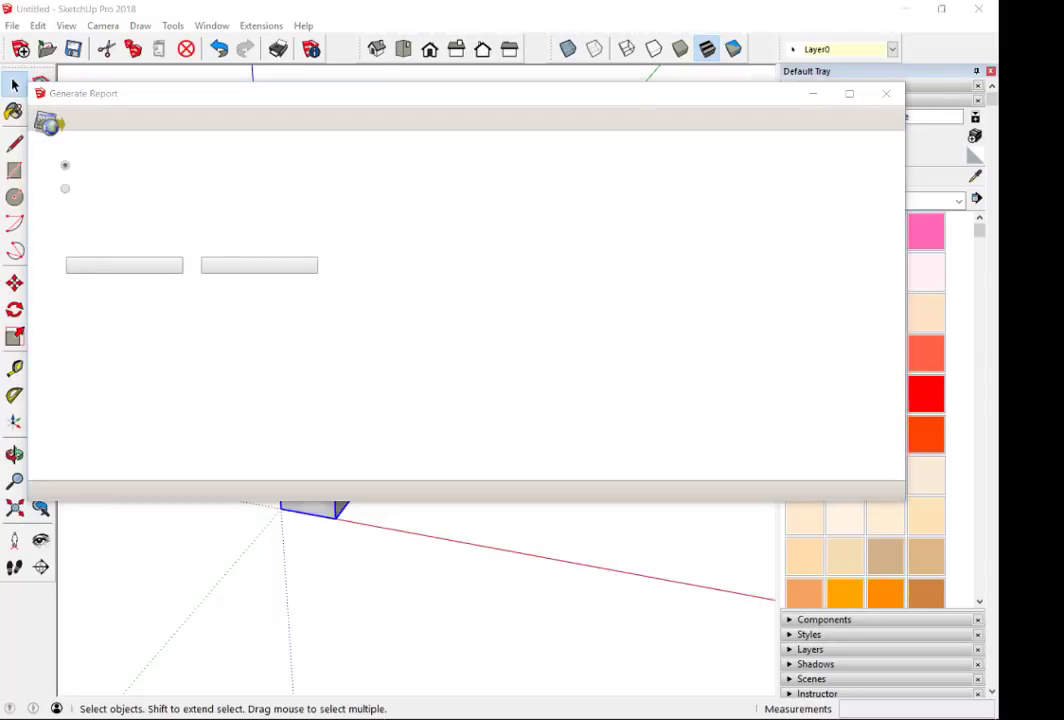
{"action": "left_click", "coordinate": [900, 717]}
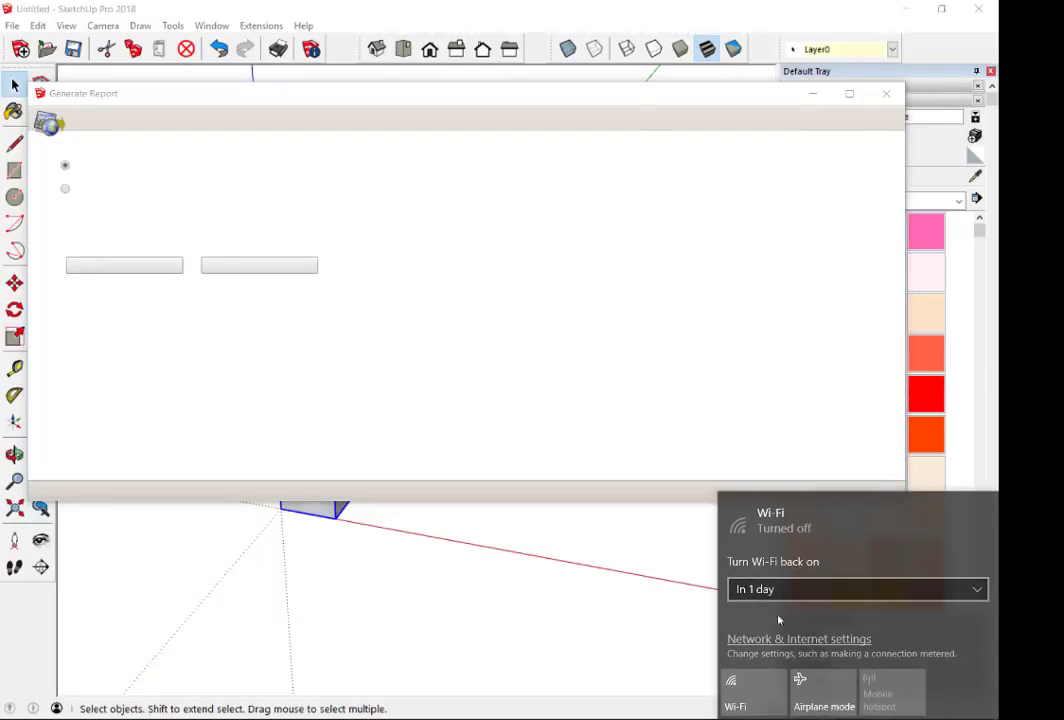
- Turn Wi-Fi back on and attempt to close the Generate Report window
{"action": "left_click", "coordinate": [747, 706]}
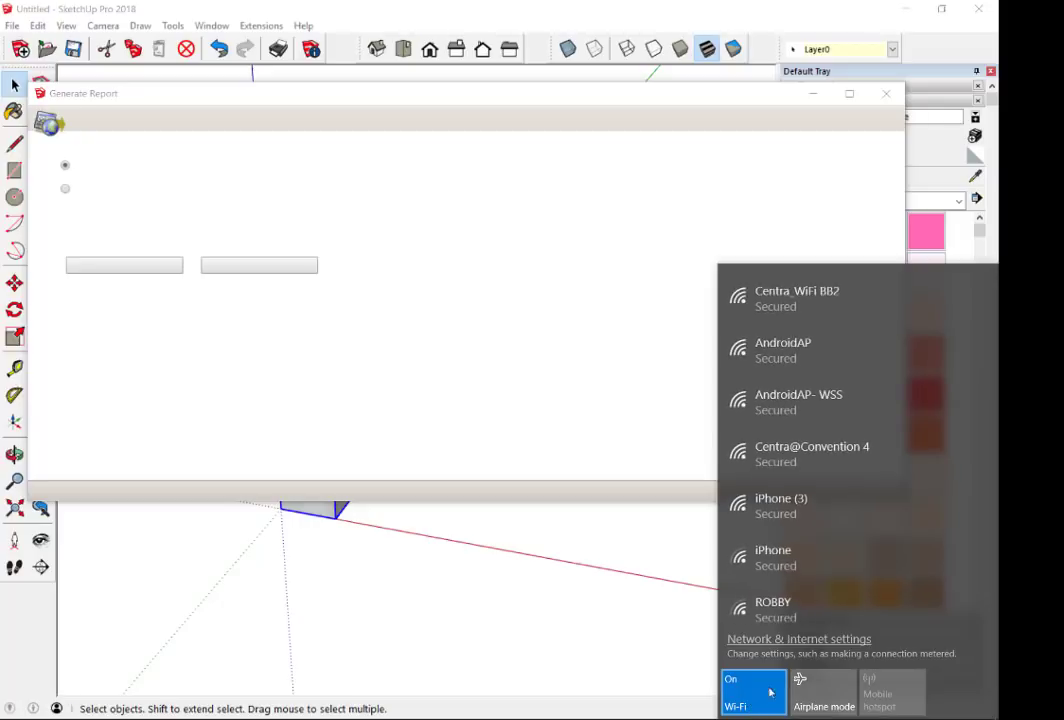
{"action": "scroll", "coordinate": [789, 440], "scroll_direction": "down", "scroll_amount": 3}
{"action": "scroll", "coordinate": [786, 441], "scroll_direction": "down", "scroll_amount": 2}
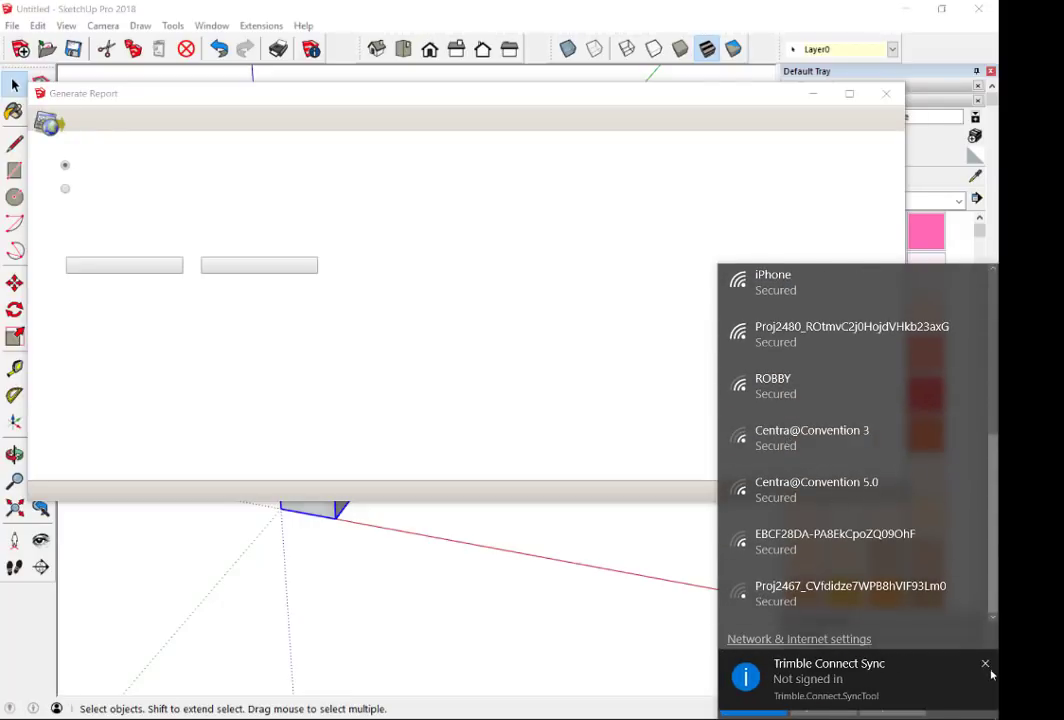
{"action": "left_click", "coordinate": [982, 666]}
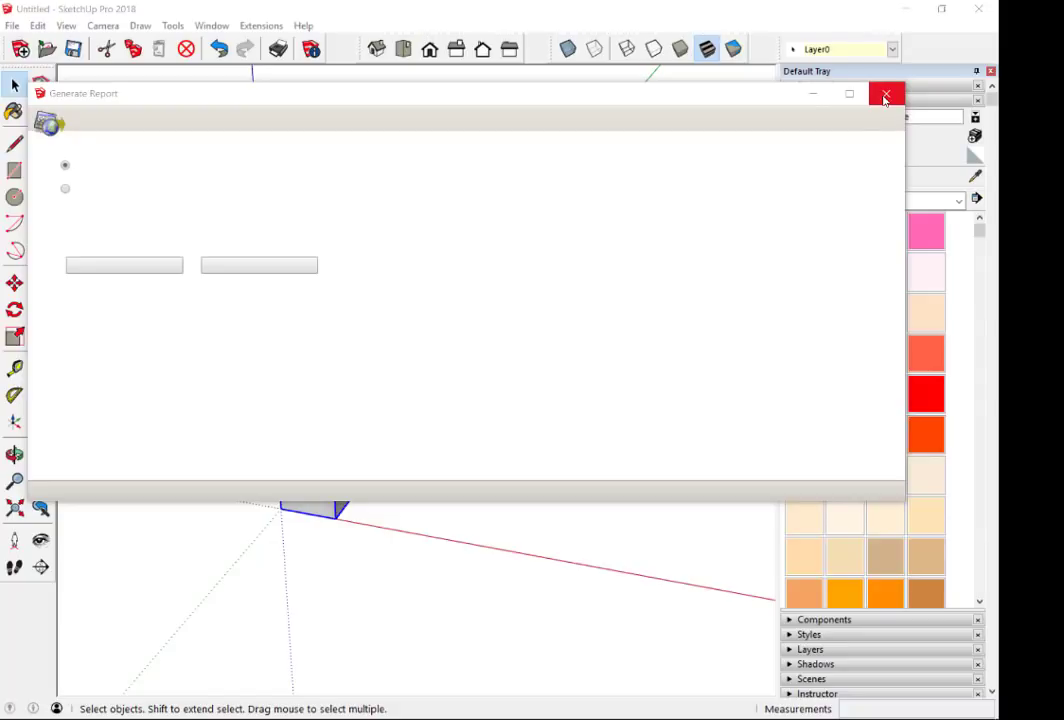
{"action": "left_click", "coordinate": [885, 97]}
- Join the iPhone (3) network, entering its security key and accepting the discoverability prompt
{"action": "scroll", "coordinate": [798, 492], "scroll_direction": "down", "scroll_amount": 1}
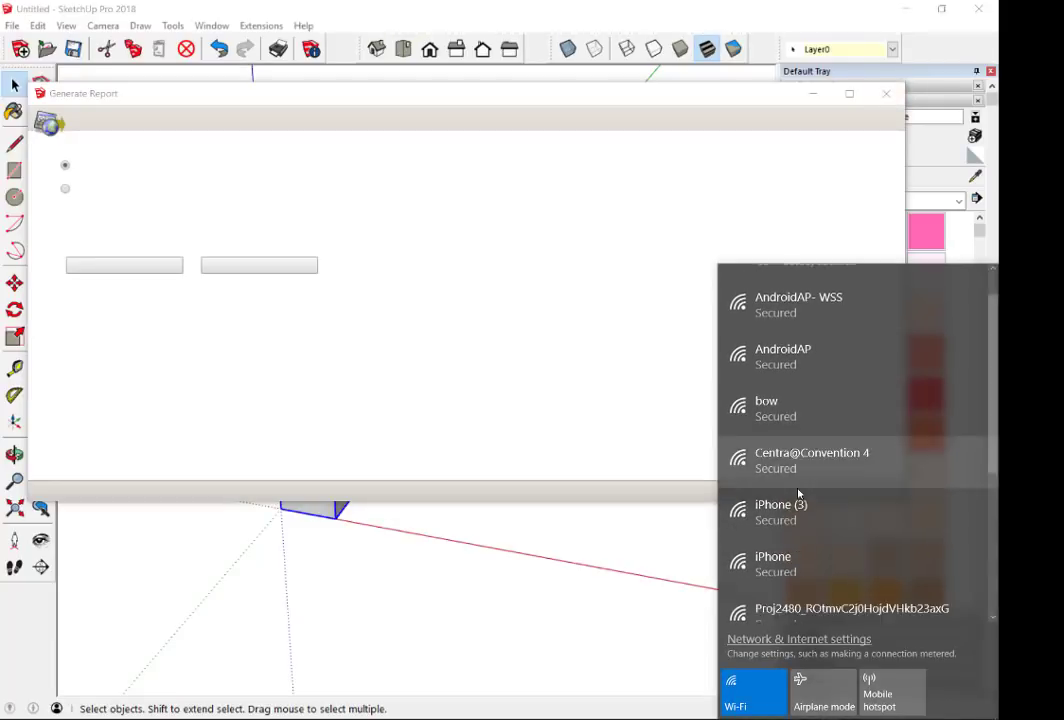
{"action": "scroll", "coordinate": [798, 492], "scroll_direction": "down", "scroll_amount": 1}
{"action": "scroll", "coordinate": [798, 495], "scroll_direction": "down", "scroll_amount": 3}
{"action": "scroll", "coordinate": [798, 492], "scroll_direction": "up", "scroll_amount": 3}
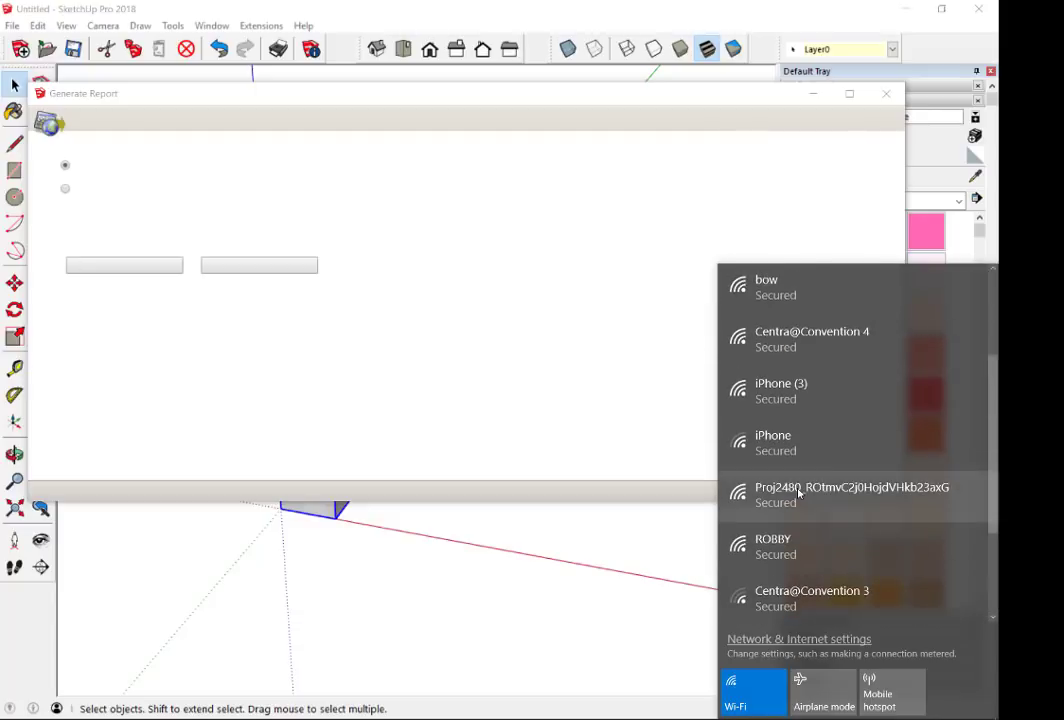
{"action": "left_click", "coordinate": [770, 395]}
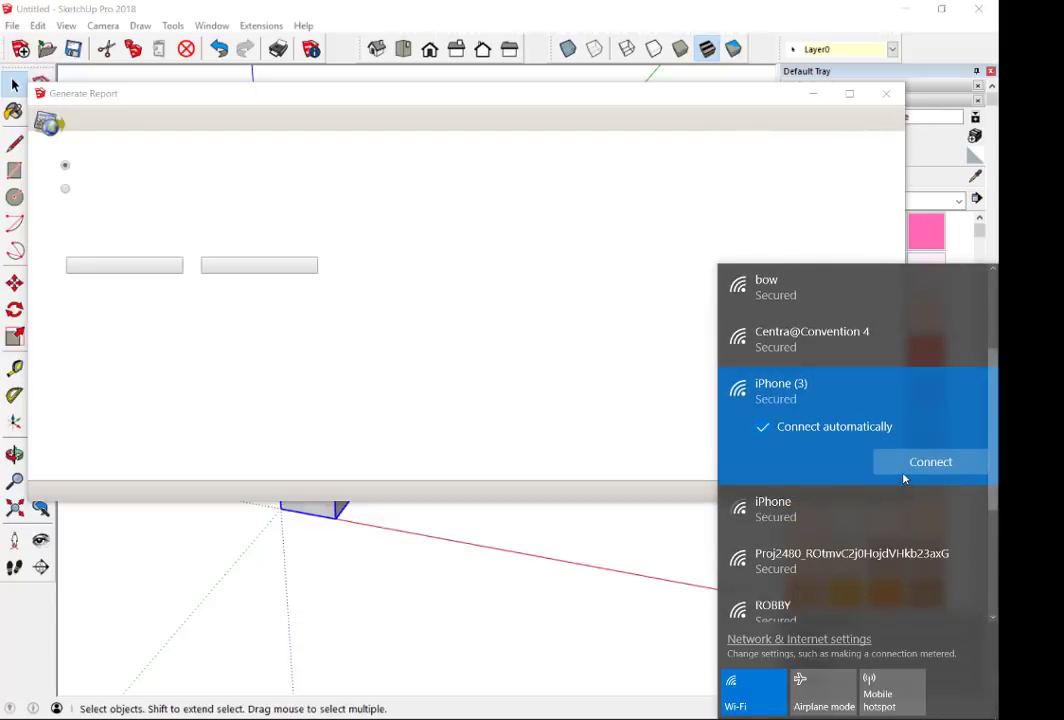
{"action": "left_click", "coordinate": [904, 479]}
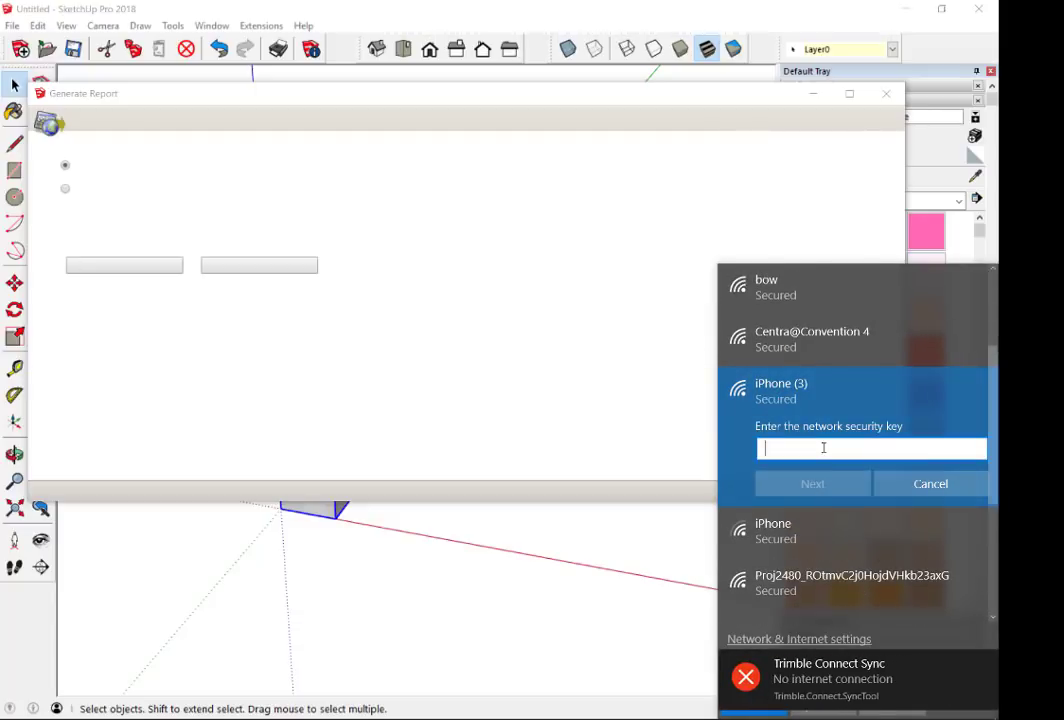
{"action": "type", "text": "a"}
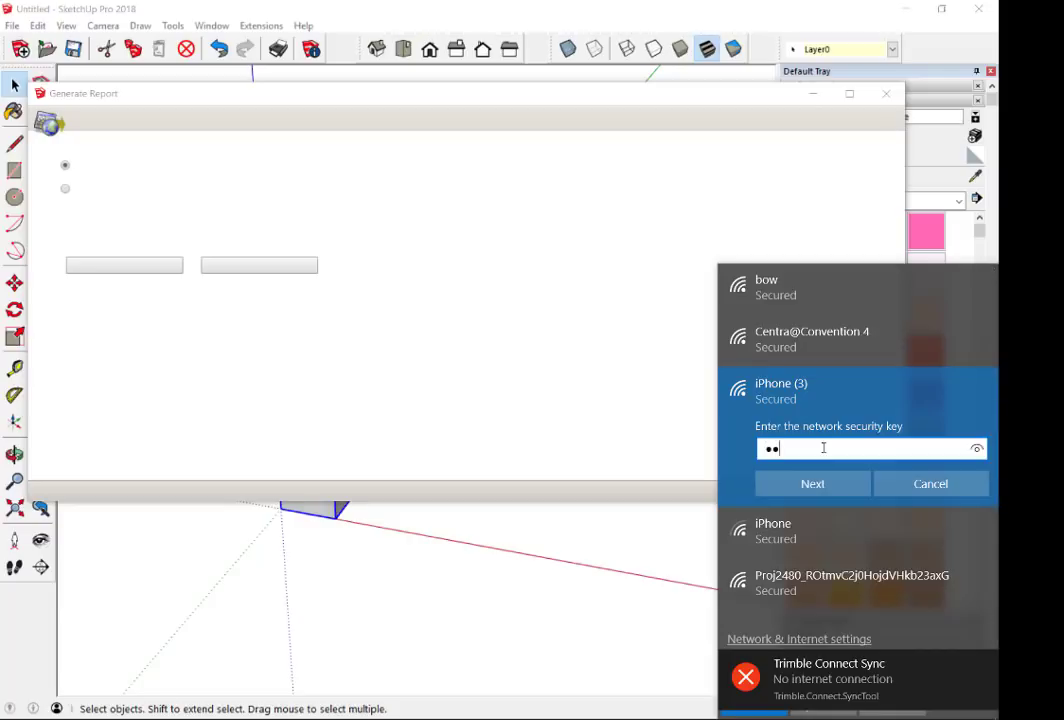
{"action": "type", "text": "a"}
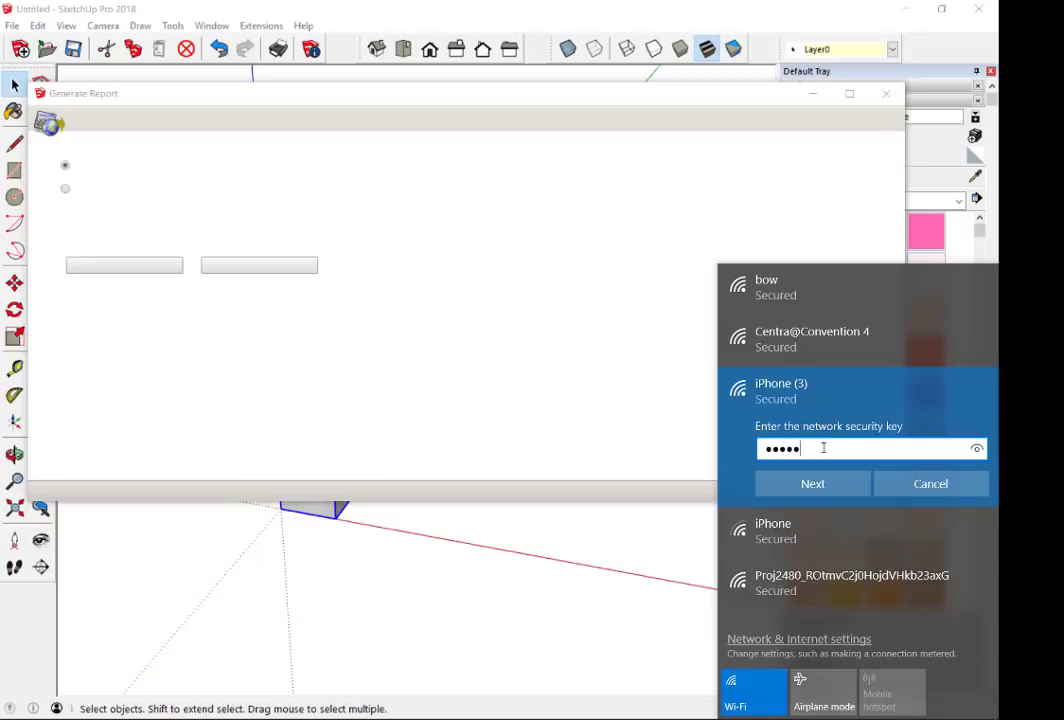
{"action": "type", "text": "aa"}
{"action": "left_click", "coordinate": [814, 483]}
{"action": "left_click", "coordinate": [831, 533]}
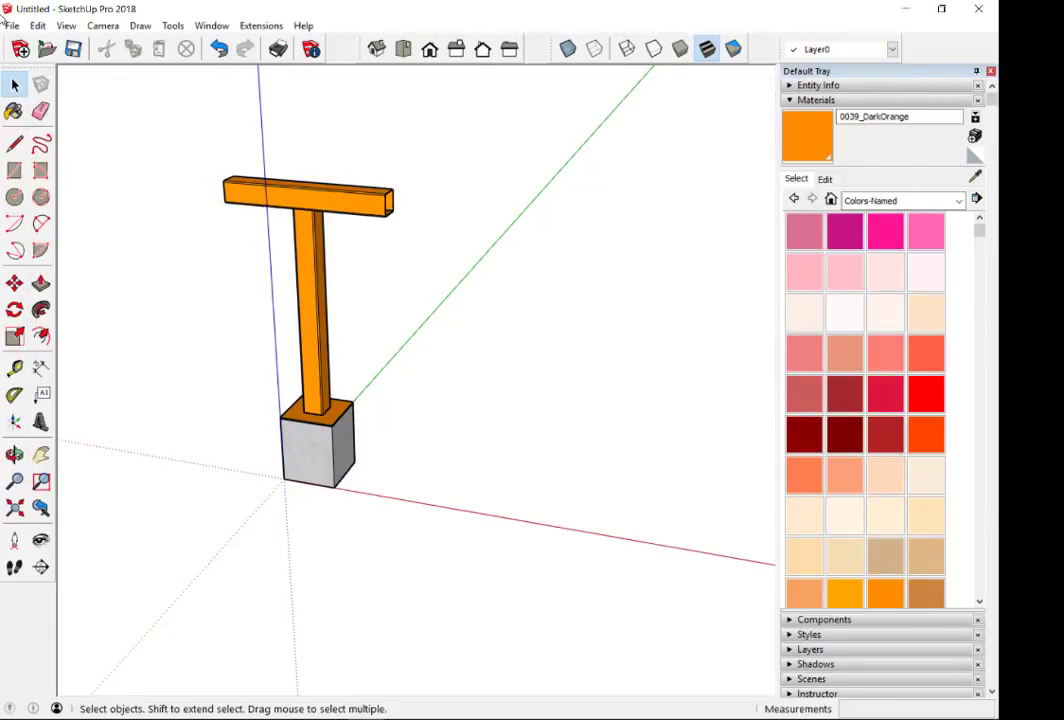
- Box-select the model, open Generate Report, and resize it until the Component Quantities Report template loads
{"action": "scroll", "coordinate": [170, 150], "scroll_direction": "down", "scroll_amount": 2}
{"action": "left_click_drag", "start_coordinate": [145, 116], "coordinate": [487, 527]}
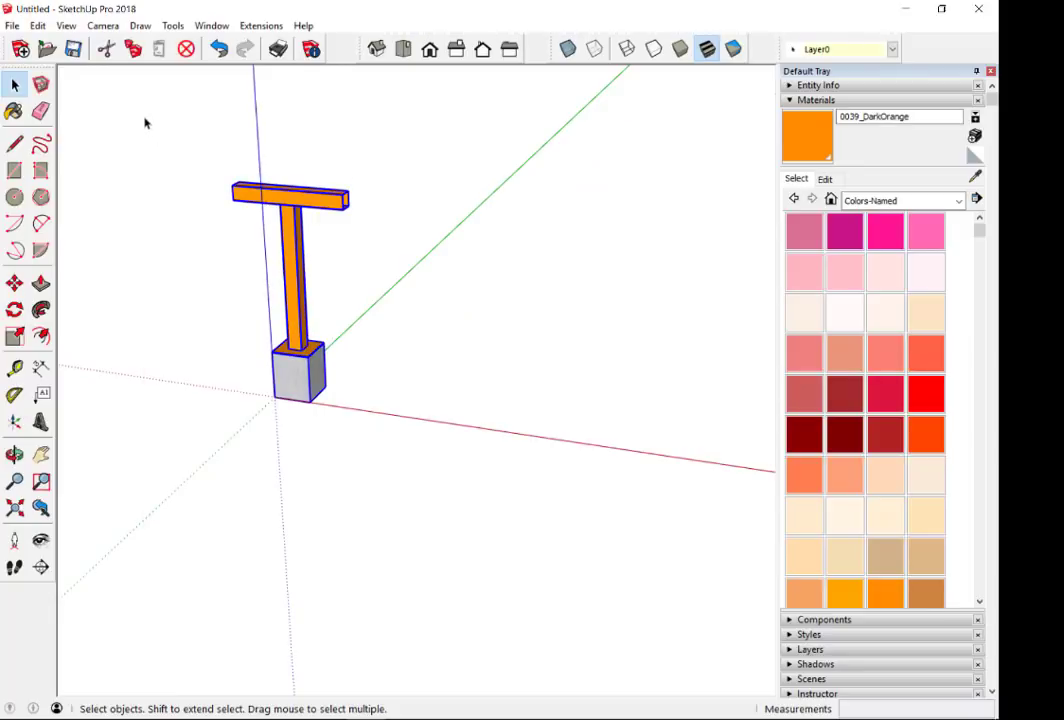
{"action": "left_click", "coordinate": [12, 25]}
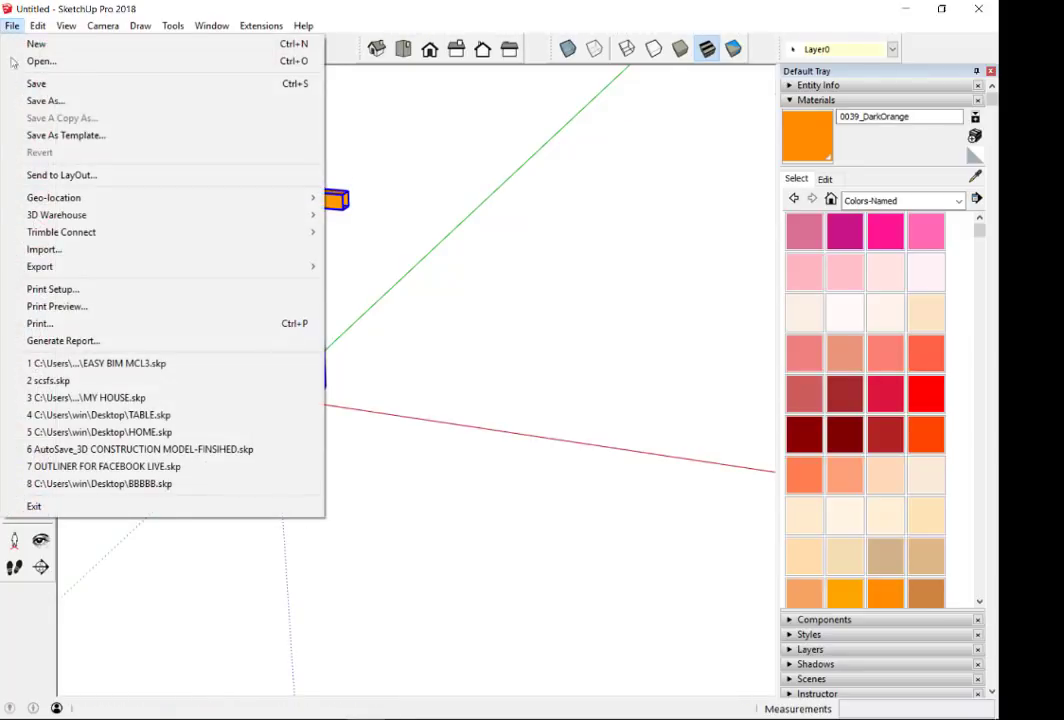
{"action": "left_click", "coordinate": [70, 340]}
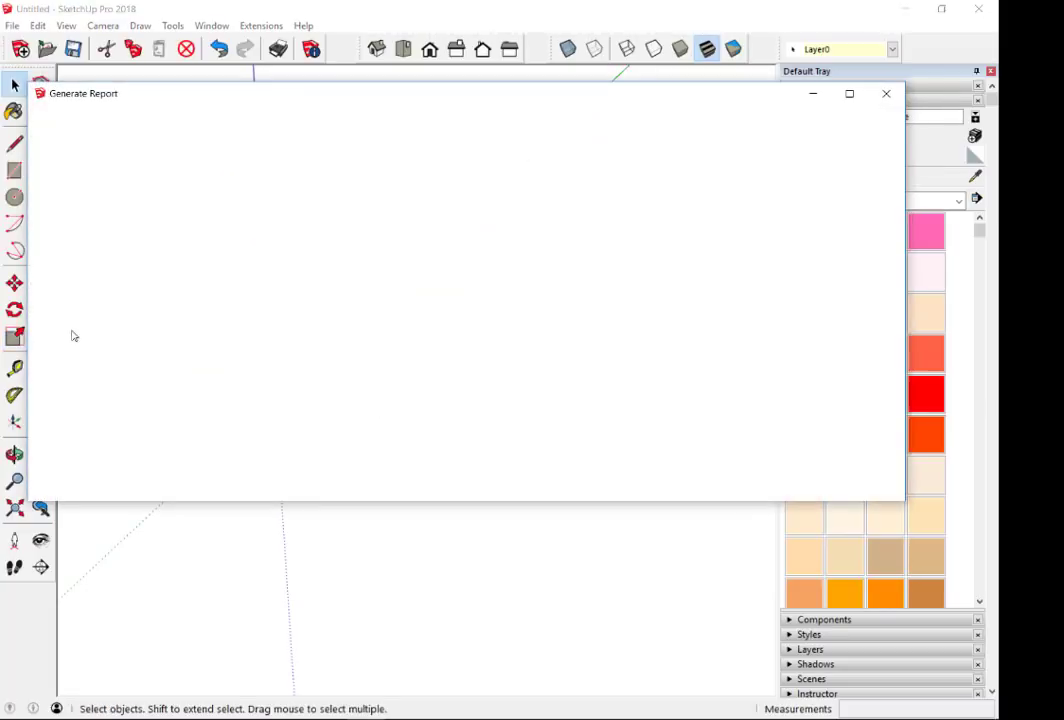
{"action": "left_click_drag", "start_coordinate": [723, 403], "coordinate": [729, 430]}
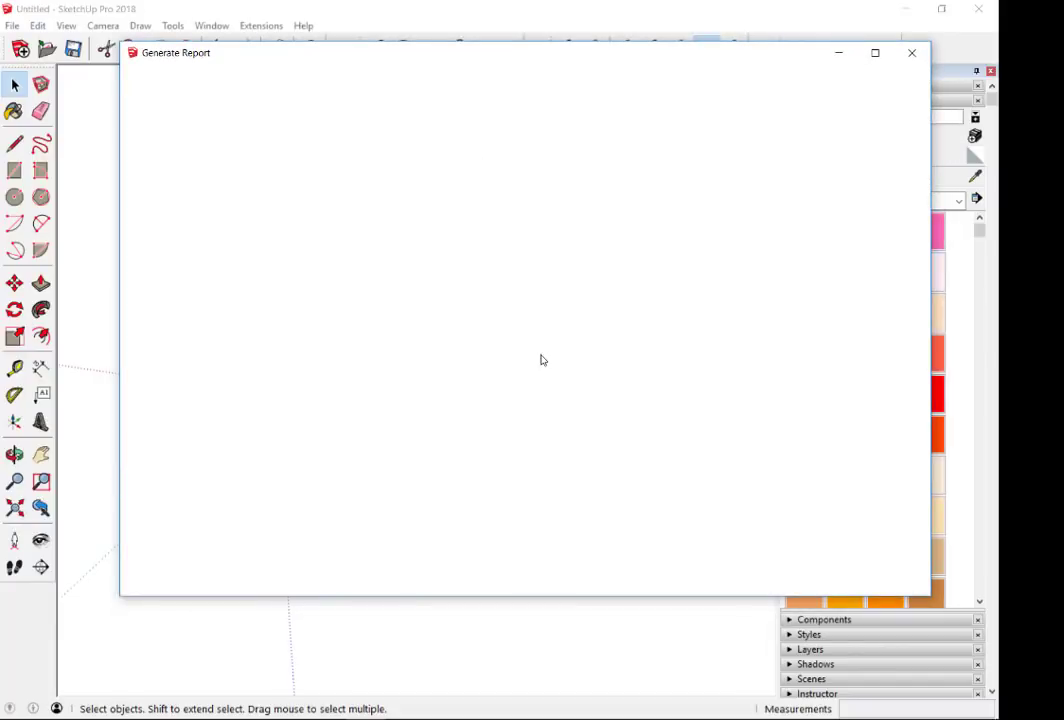
{"action": "left_click_drag", "start_coordinate": [742, 478], "coordinate": [772, 653]}
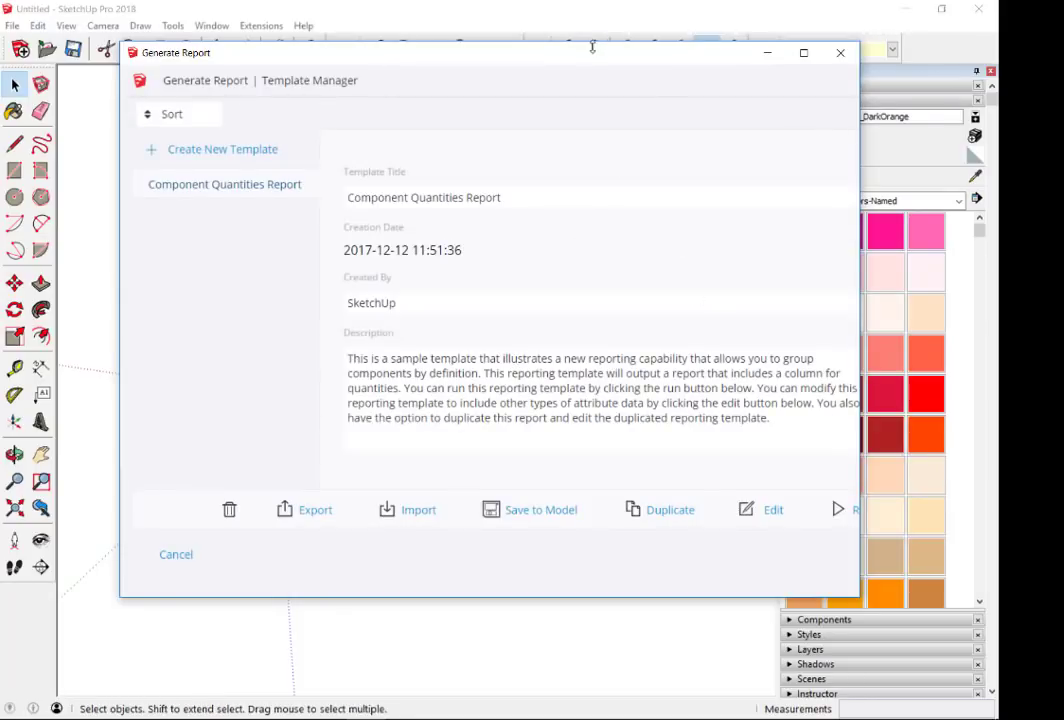
{"action": "left_click_drag", "start_coordinate": [591, 52], "coordinate": [566, 15]}
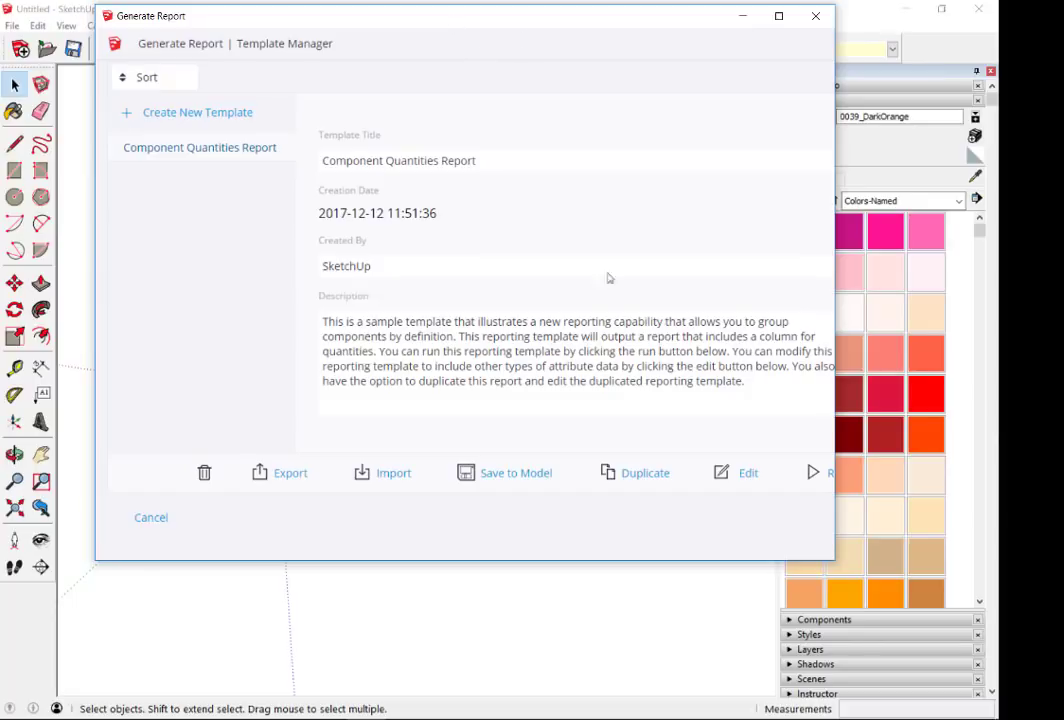
- Open the Component Quantities Report editor, enlarge it to check units and run options, then close it
{"action": "left_click", "coordinate": [742, 484]}
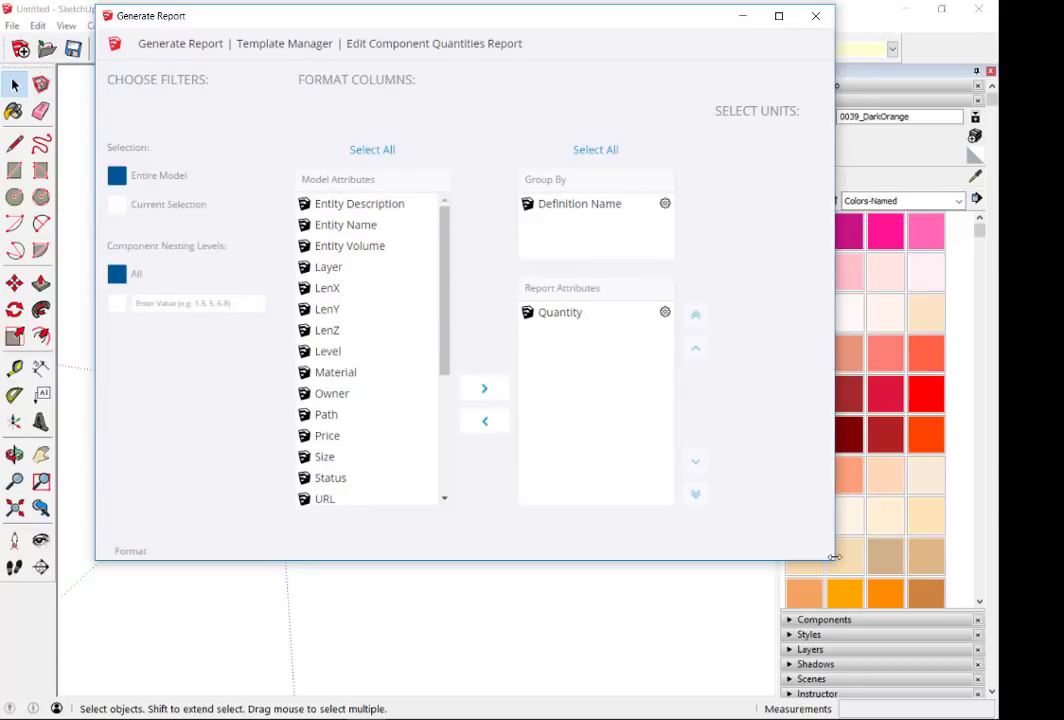
{"action": "left_click_drag", "start_coordinate": [834, 557], "coordinate": [915, 615]}
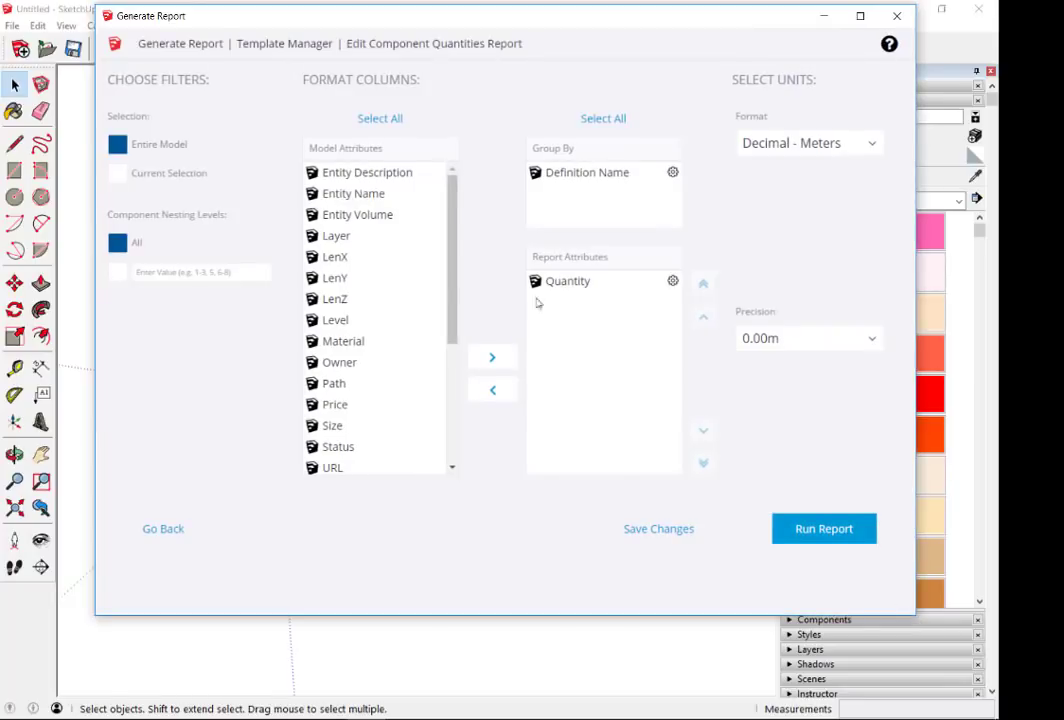
{"action": "scroll", "coordinate": [455, 270], "scroll_direction": "down", "scroll_amount": 5}
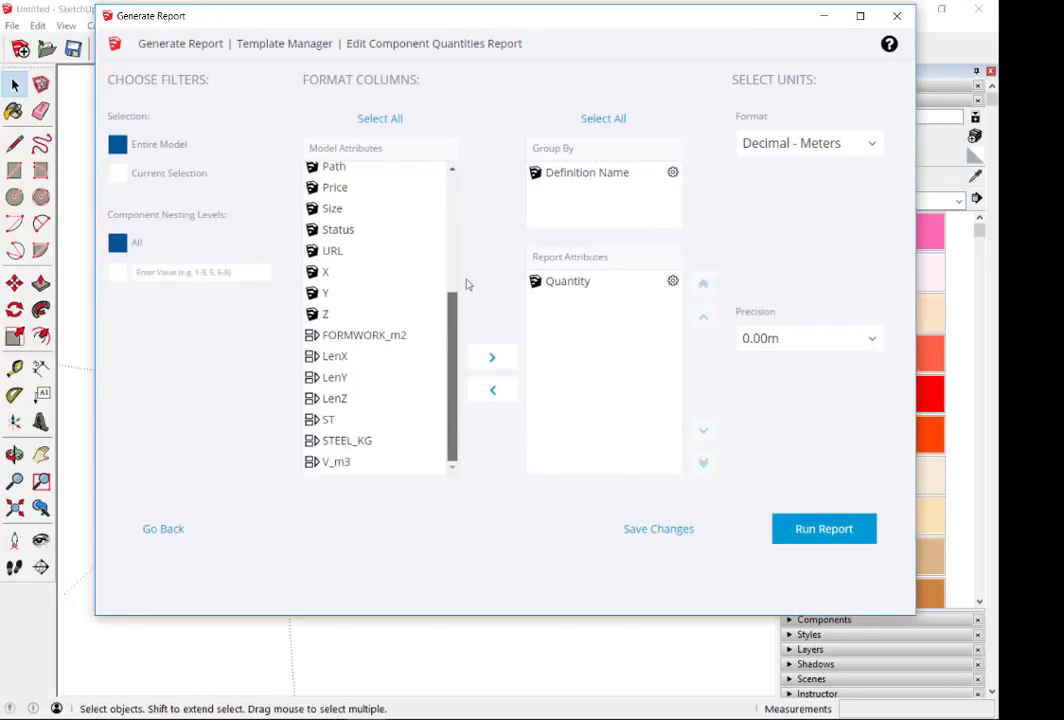
{"action": "scroll", "coordinate": [466, 285], "scroll_direction": "up", "scroll_amount": 5}
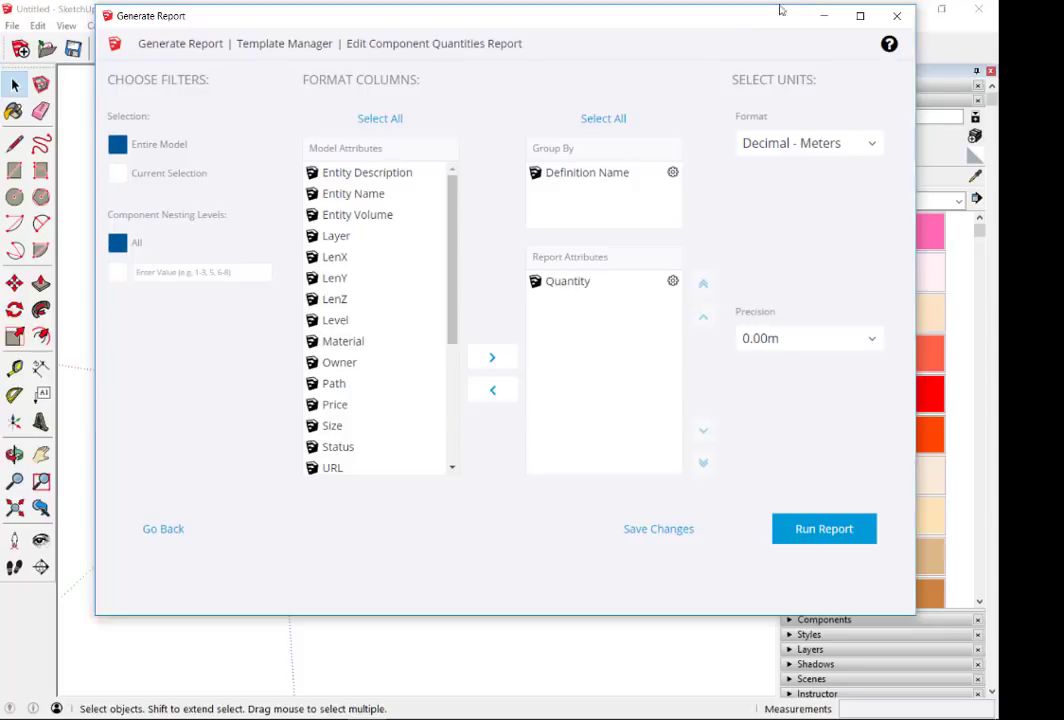
{"action": "left_click", "coordinate": [897, 16]}
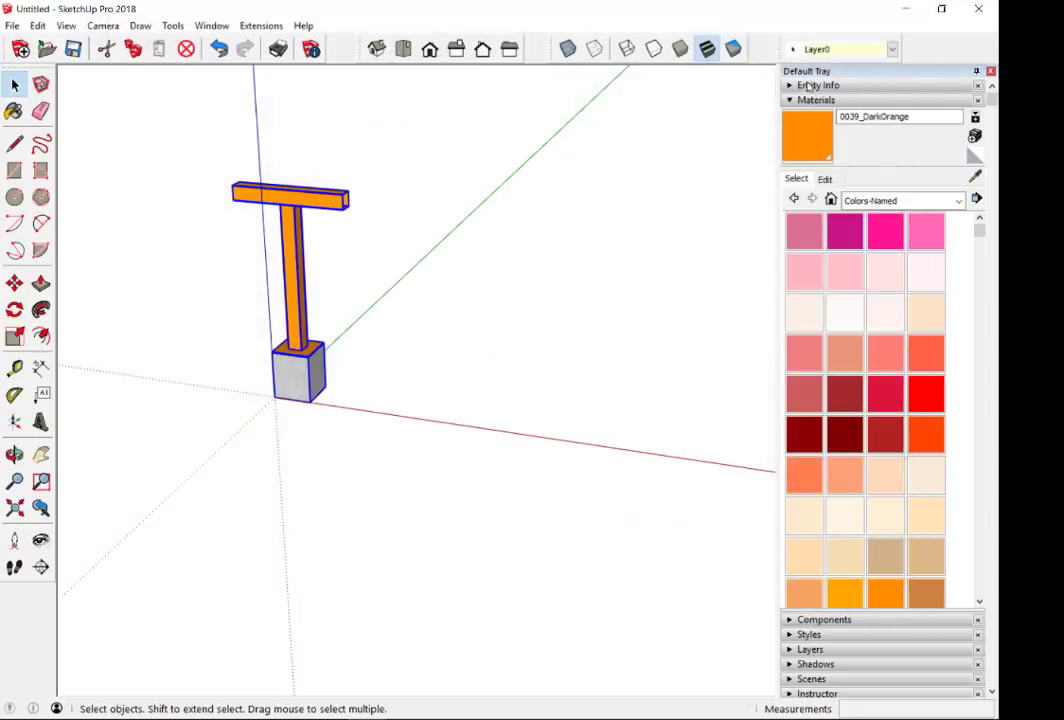
- Box-select the T-shaped post, open Generate Report, and resize and reposition the report window
{"action": "left_click", "coordinate": [12, 25]}
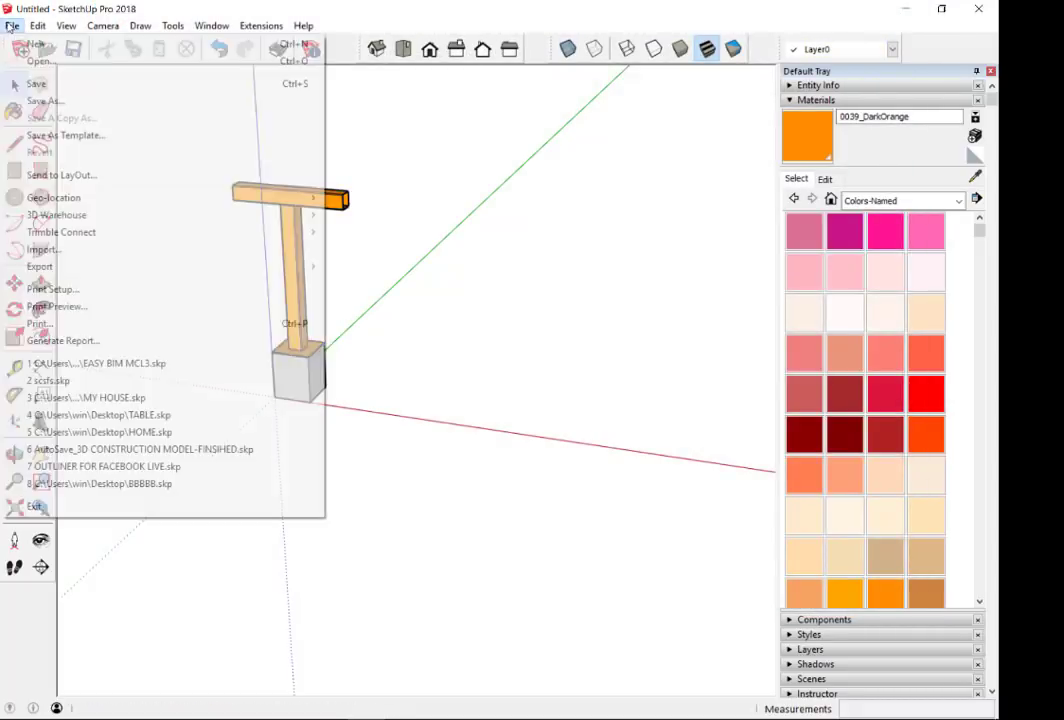
{"action": "left_click", "coordinate": [439, 130]}
{"action": "left_click_drag", "start_coordinate": [182, 132], "coordinate": [517, 525]}
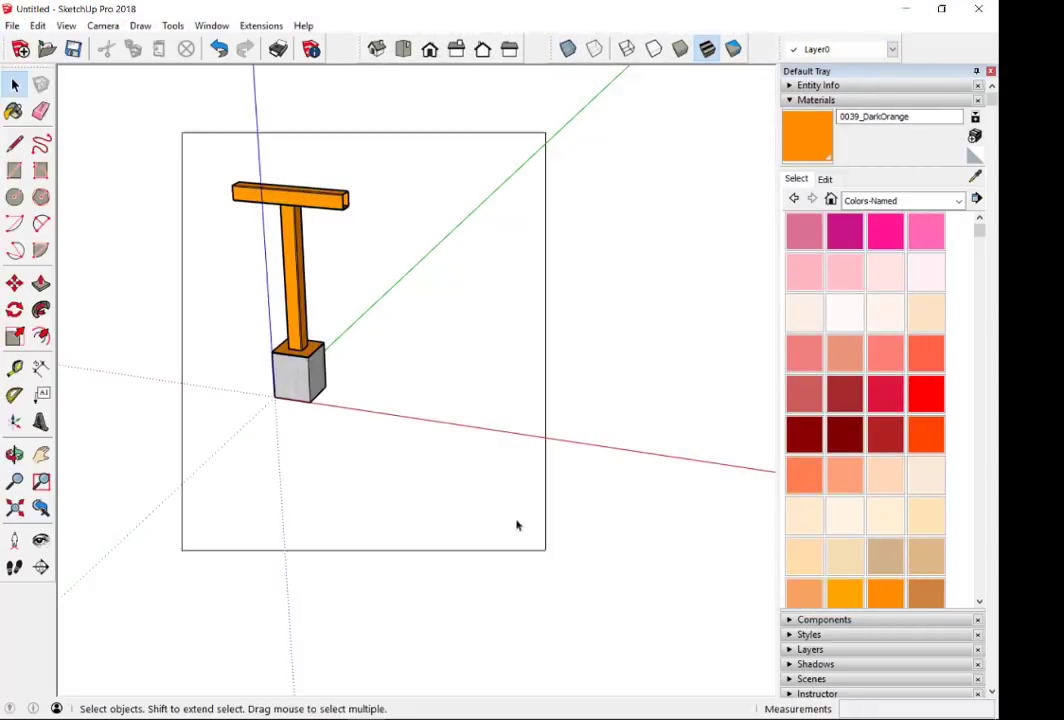
{"action": "left_click", "coordinate": [12, 25]}
{"action": "left_click", "coordinate": [72, 341]}
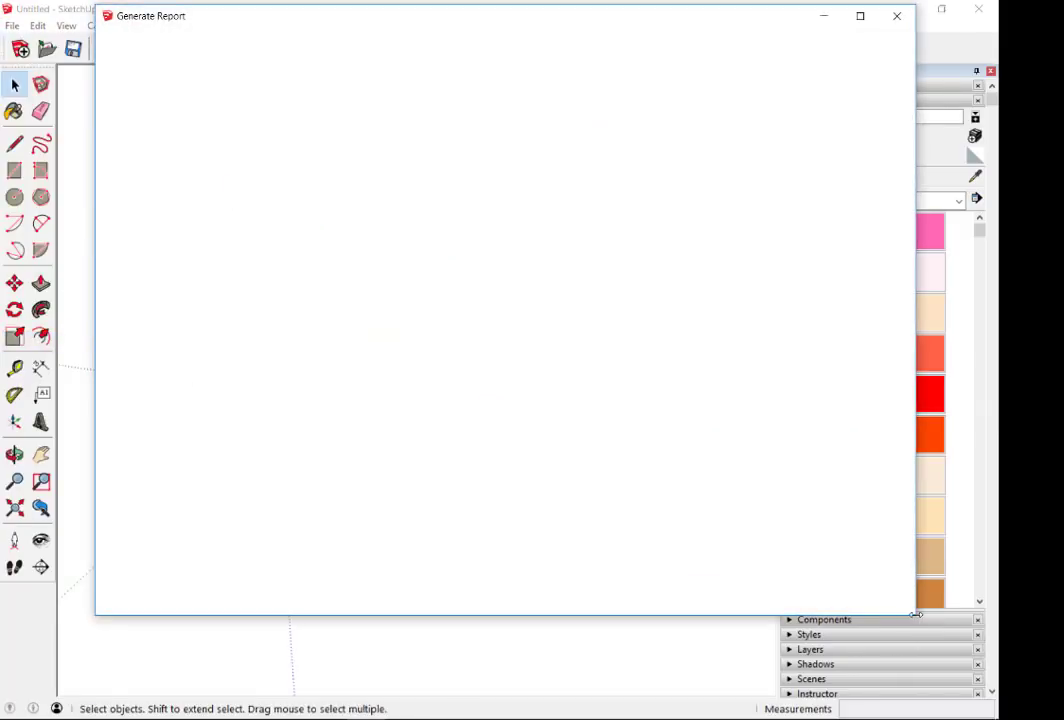
{"action": "mouse_move", "coordinate": [914, 614]}
{"action": "left_mouse_down"}
{"action": "mouse_move", "coordinate": [614, 654]}
{"action": "mouse_move", "coordinate": [932, 709]}
{"action": "mouse_move", "coordinate": [855, 693]}
{"action": "mouse_move", "coordinate": [913, 699]}
{"action": "mouse_move", "coordinate": [879, 660]}
{"action": "left_mouse_up"}
{"action": "left_click_drag", "start_coordinate": [670, 36], "coordinate": [669, 57]}
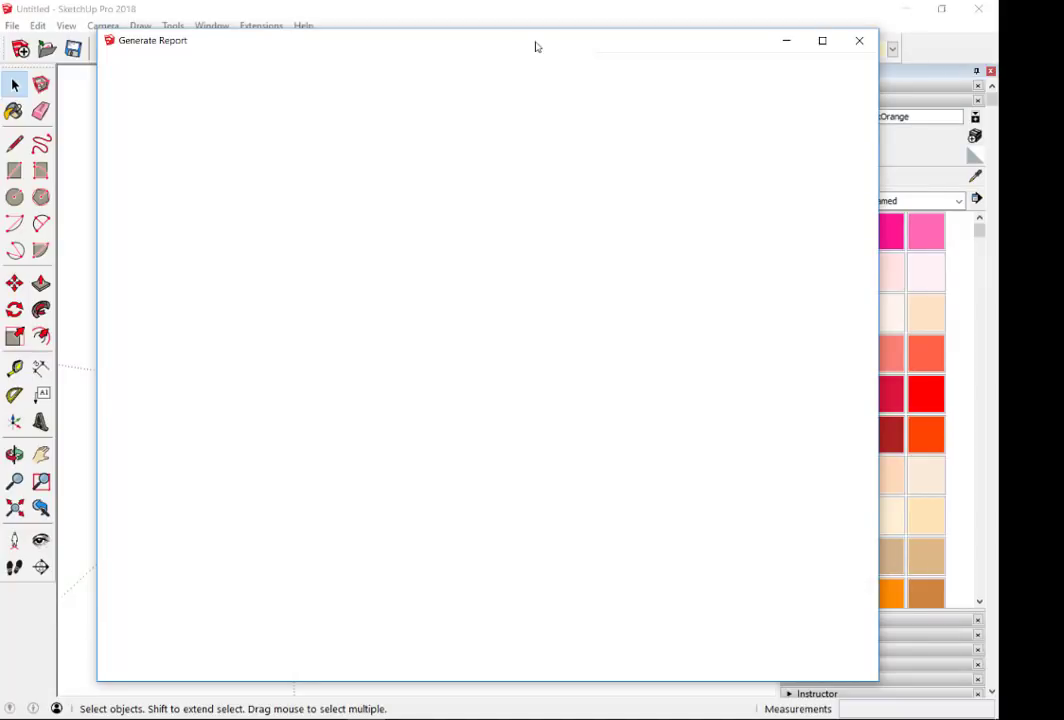
{"action": "mouse_move", "coordinate": [572, 52]}
{"action": "left_mouse_down"}
{"action": "mouse_move", "coordinate": [575, 68]}
{"action": "mouse_move", "coordinate": [571, 59]}
{"action": "left_mouse_up"}
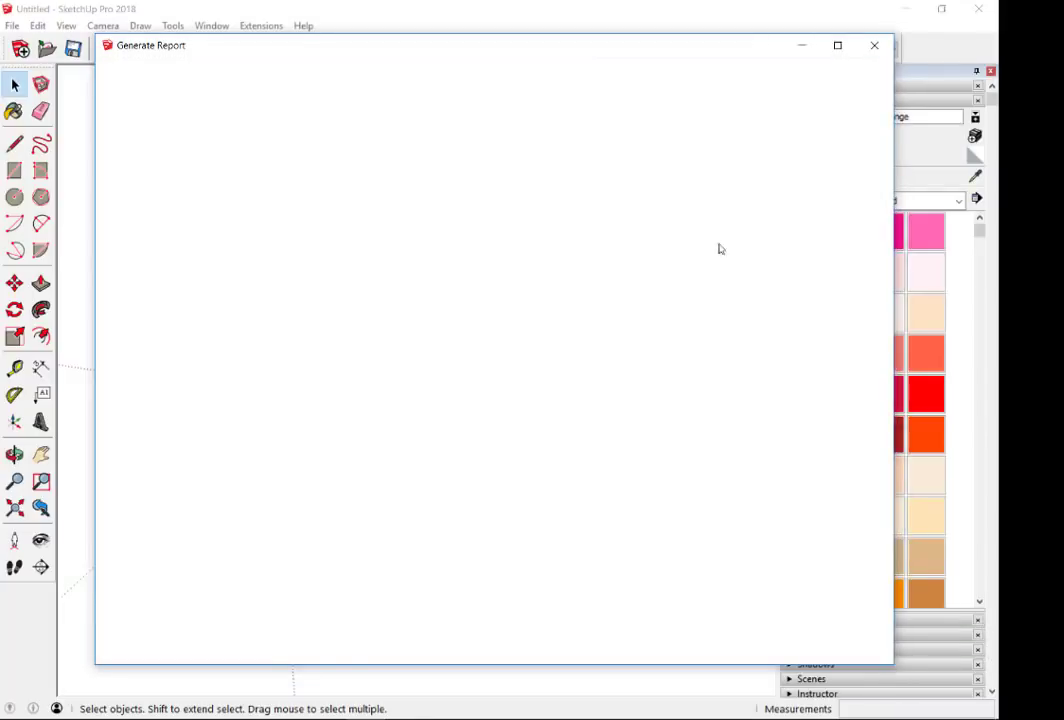
{"action": "mouse_move", "coordinate": [658, 55]}
{"action": "left_mouse_down"}
{"action": "mouse_move", "coordinate": [680, 77]}
{"action": "mouse_move", "coordinate": [696, 59]}
{"action": "left_mouse_up"}
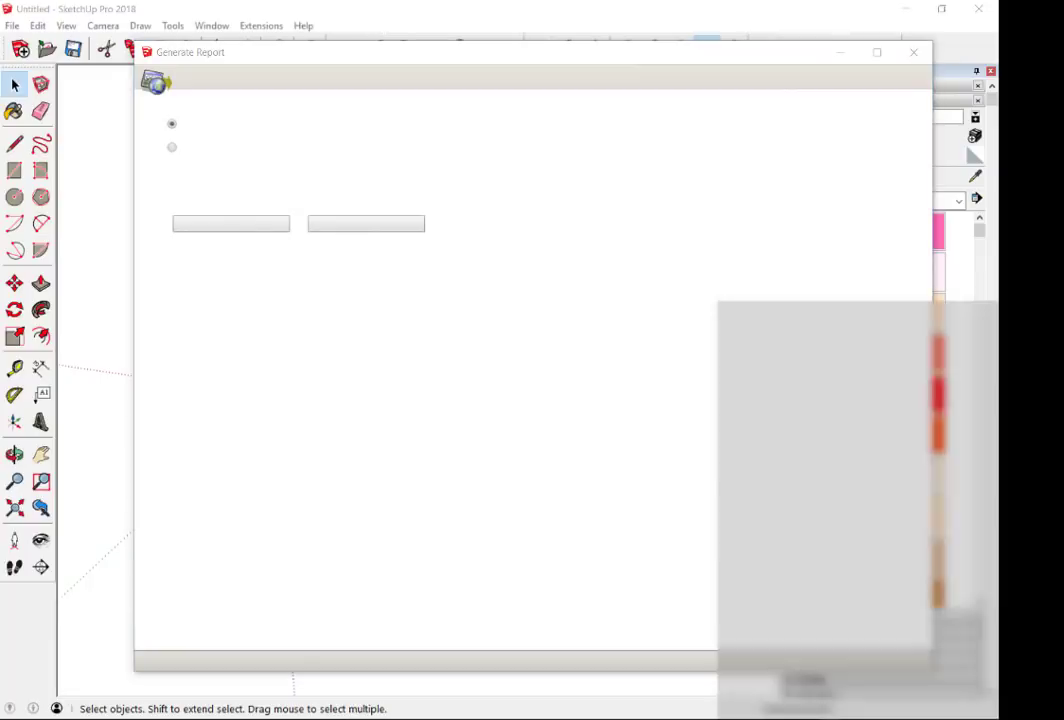
{"action": "left_click", "coordinate": [919, 102]}
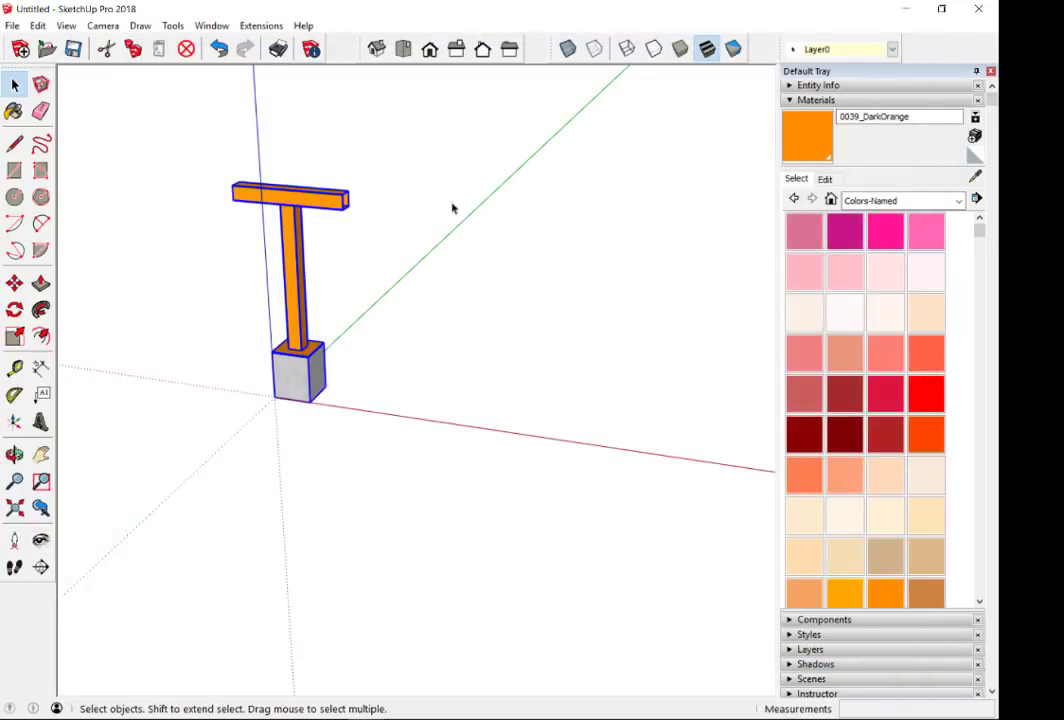
- Reselect the whole model, reopen Generate Report, and narrow it to reveal the Materials tray
{"action": "left_click_drag", "start_coordinate": [178, 143], "coordinate": [487, 522]}
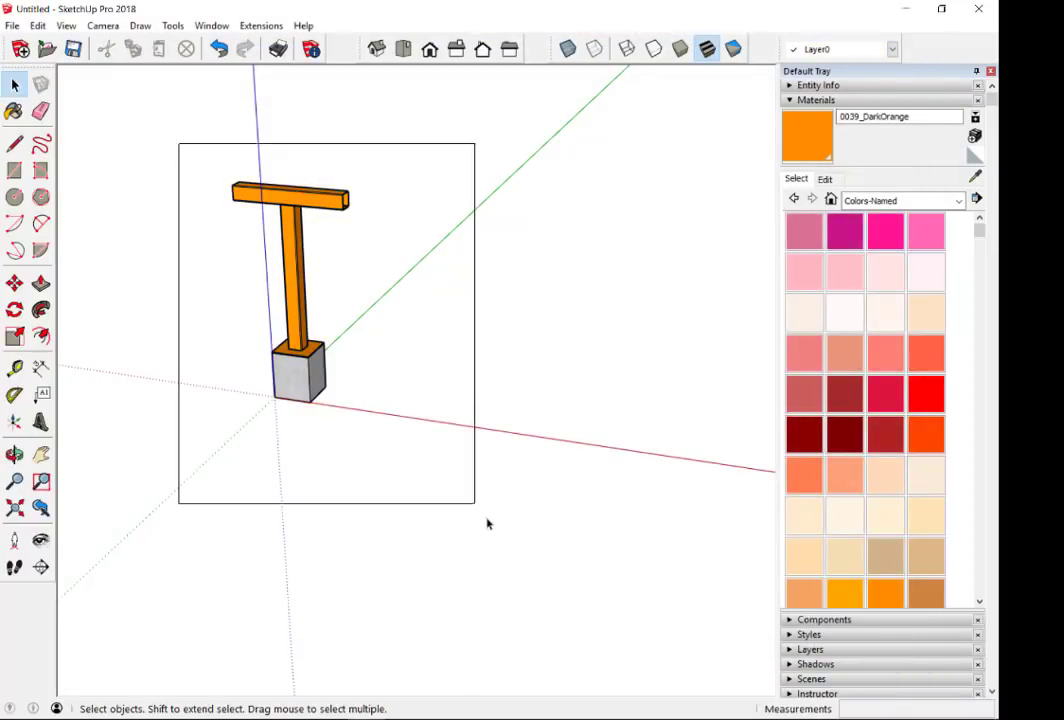
{"action": "left_click", "coordinate": [12, 25]}
{"action": "left_click", "coordinate": [66, 341]}
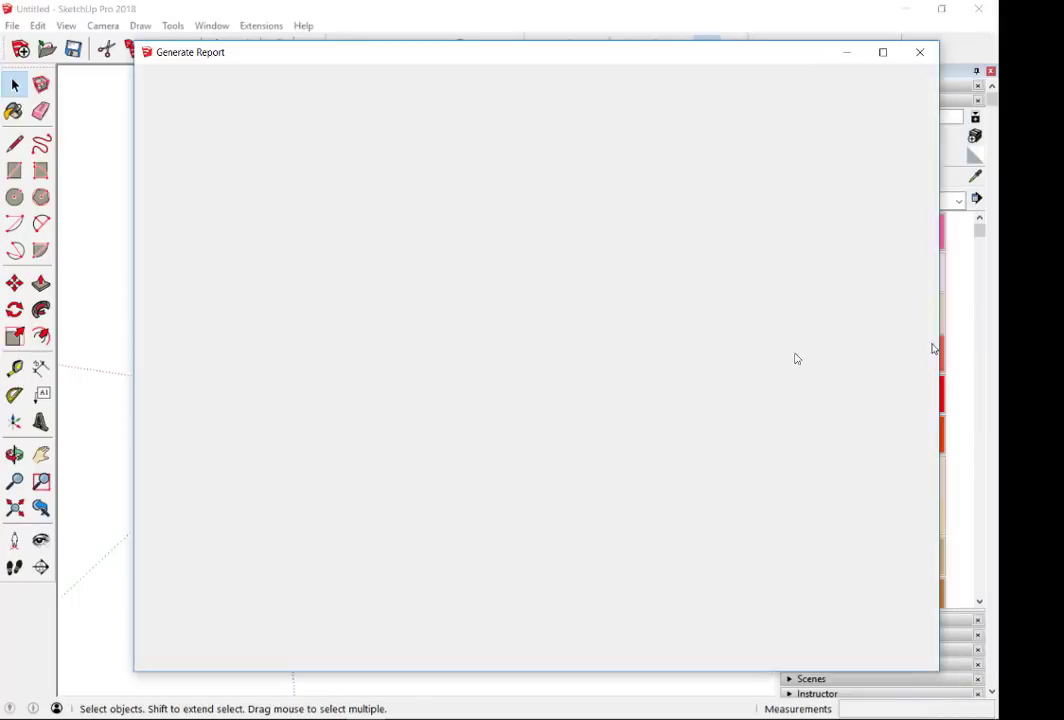
{"action": "left_click_drag", "start_coordinate": [932, 345], "coordinate": [778, 345]}
- Shorten and then close the blank report window
{"action": "left_click_drag", "start_coordinate": [583, 41], "coordinate": [605, 101]}
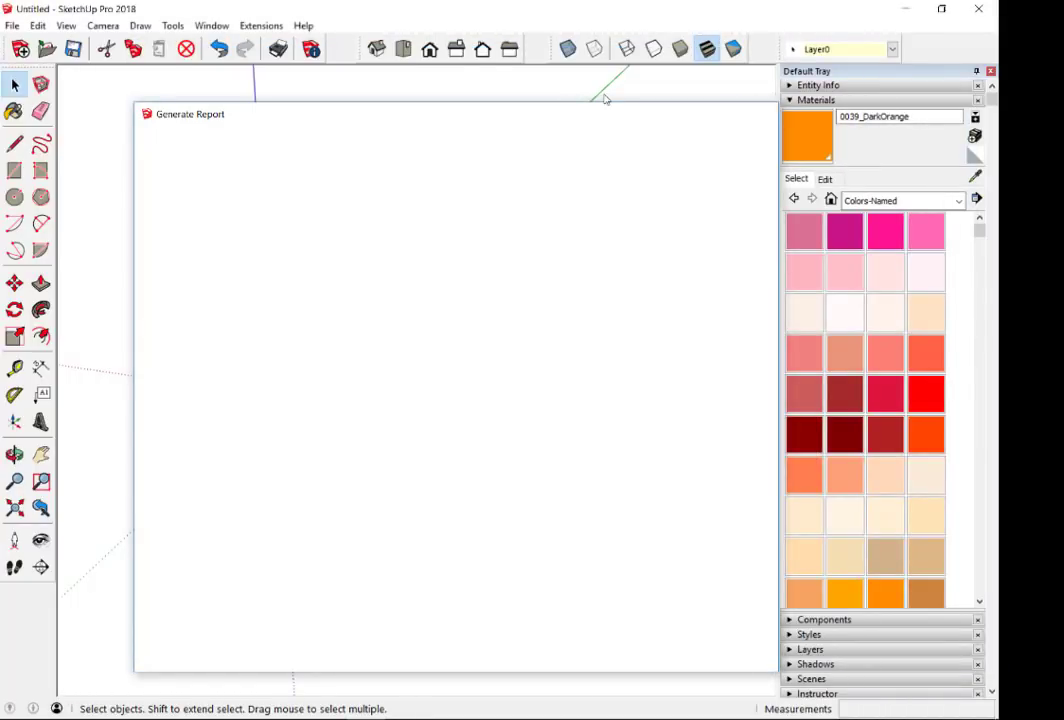
{"action": "left_click", "coordinate": [605, 99]}
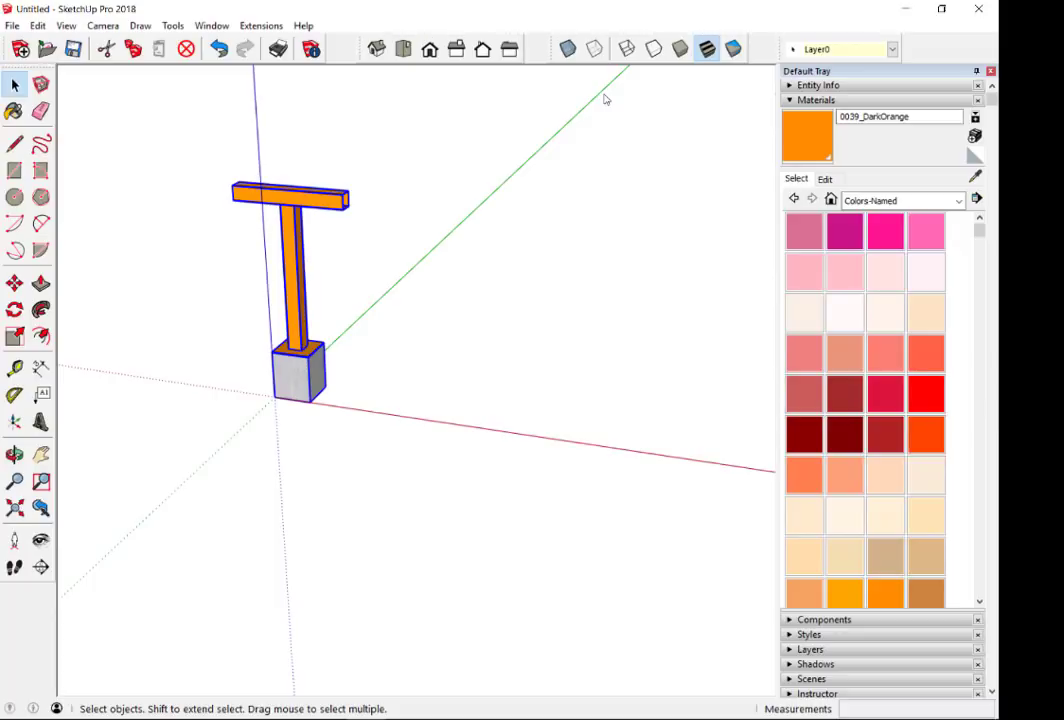
{"action": "scroll", "coordinate": [220, 150], "scroll_direction": "up", "scroll_amount": 2}
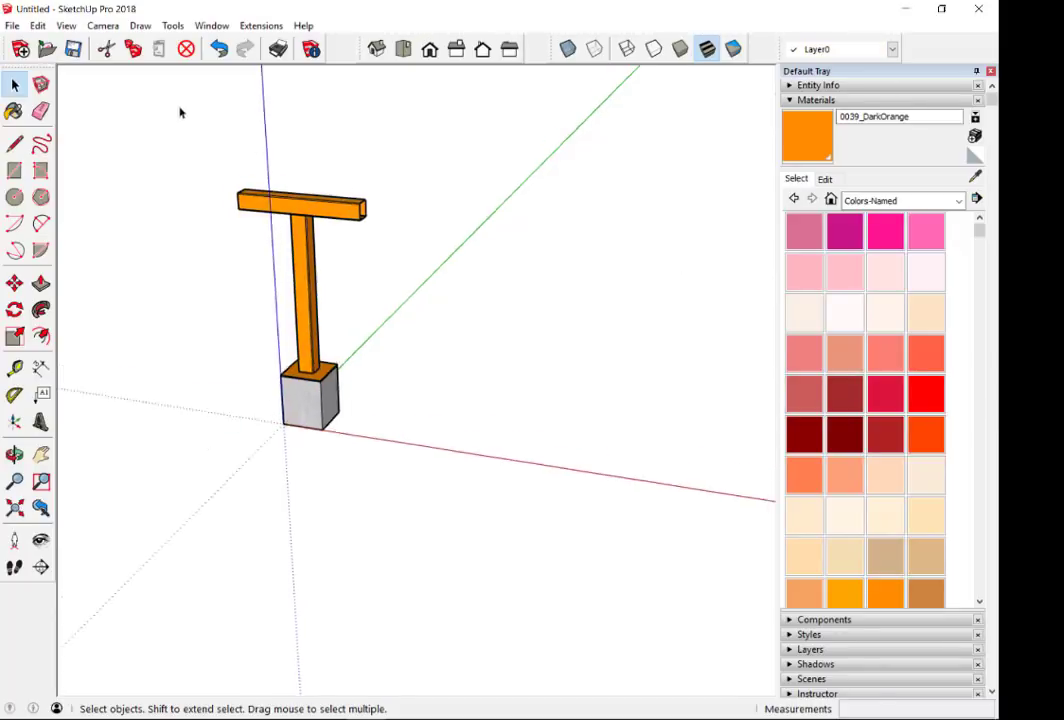
{"action": "scroll", "coordinate": [247, 199], "scroll_direction": "up", "scroll_amount": 3}
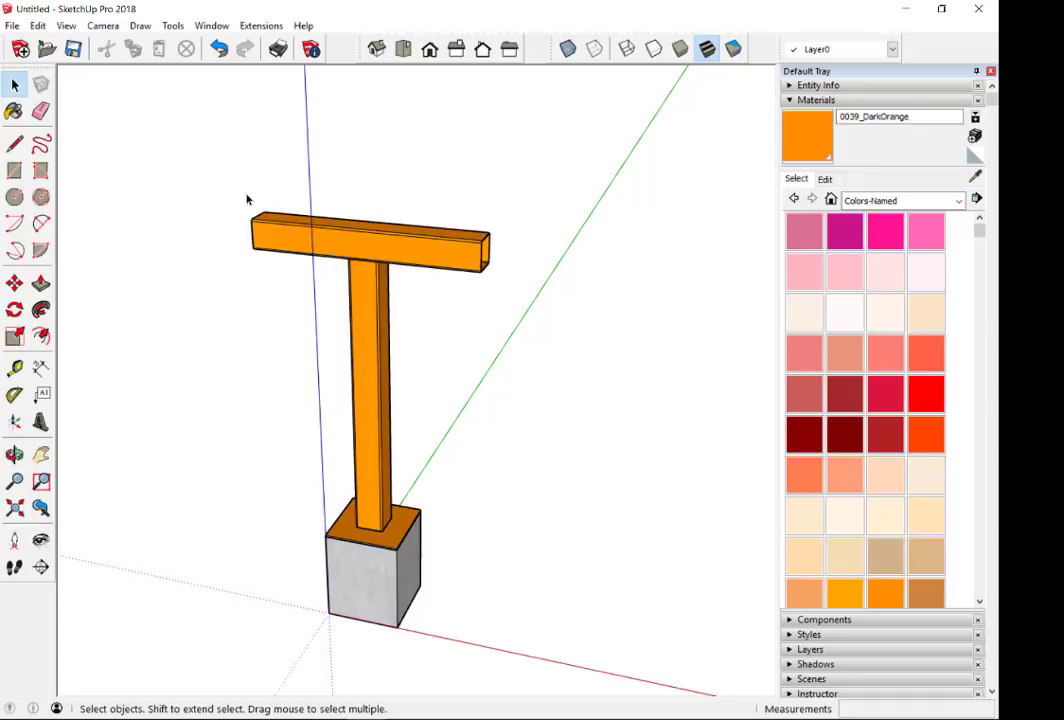
- Collapse the Materials panel in the Default Tray and orbit around the post model
{"action": "left_click", "coordinate": [816, 100]}
{"action": "scroll", "coordinate": [502, 203], "scroll_direction": "down", "scroll_amount": 1}
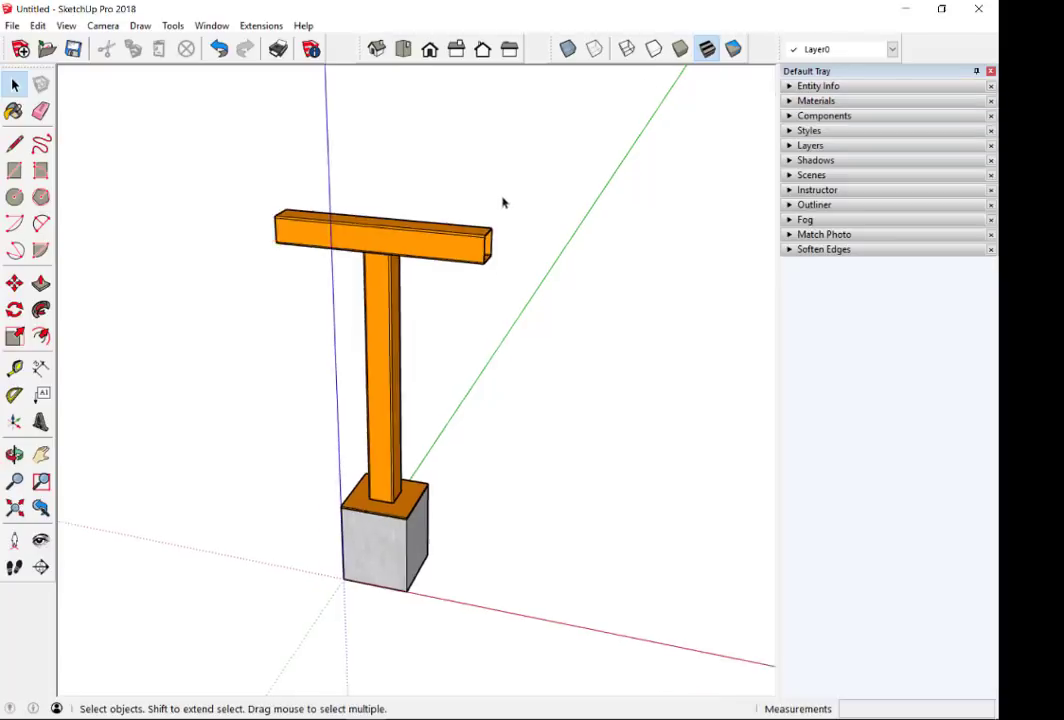
{"action": "scroll", "coordinate": [502, 203], "scroll_direction": "down", "scroll_amount": 2}
{"action": "scroll", "coordinate": [580, 240], "scroll_direction": "up", "scroll_amount": 2}
{"action": "middle_click_drag", "start_coordinate": [580, 240], "coordinate": [469, 196]}
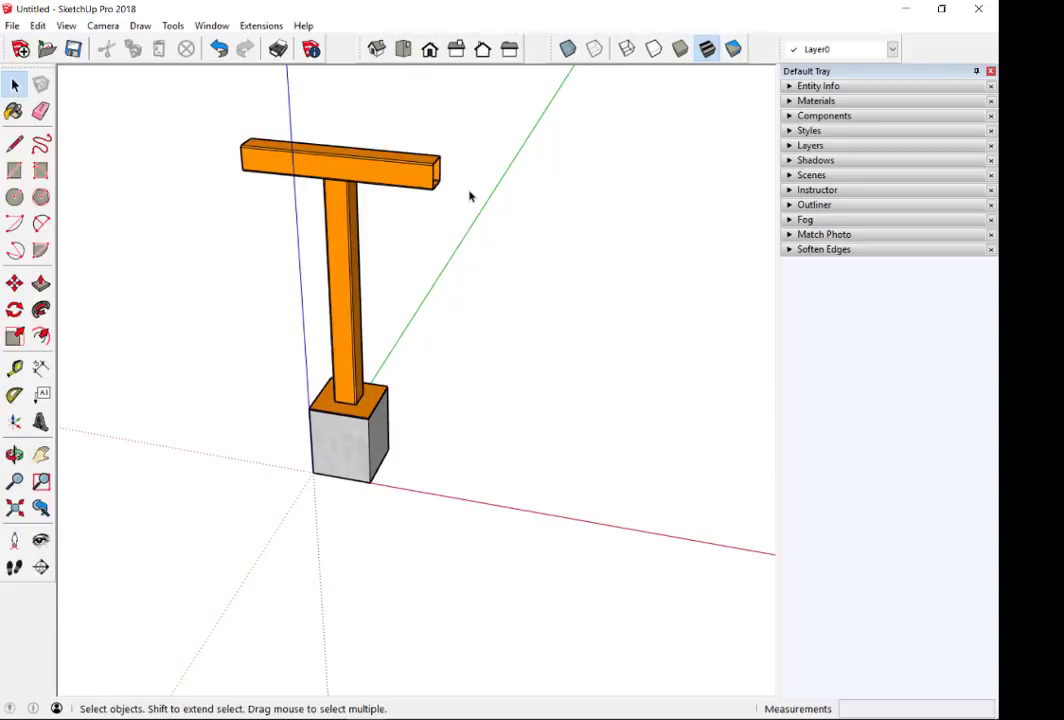
{"action": "scroll", "coordinate": [453, 262], "scroll_direction": "down", "scroll_amount": 2}
{"action": "scroll", "coordinate": [453, 262], "scroll_direction": "down", "scroll_amount": 1}
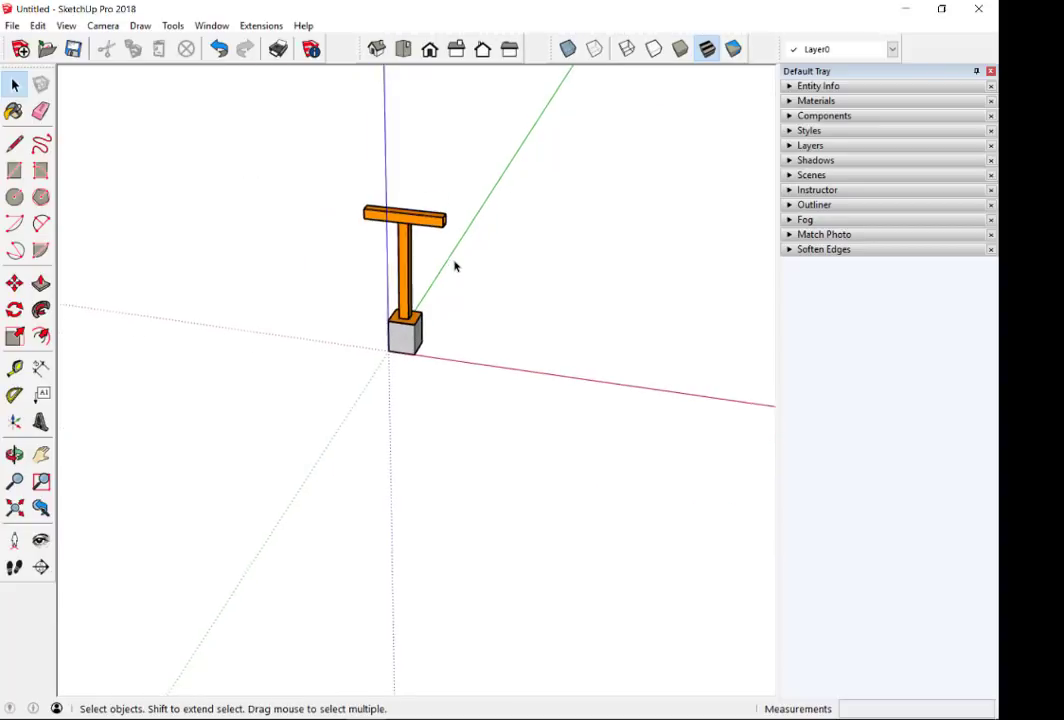
- Minimize SketchUp and launch a second SketchUp 2018 session from the desktop shortcut, past the welcome screen
{"action": "left_click", "coordinate": [910, 12]}
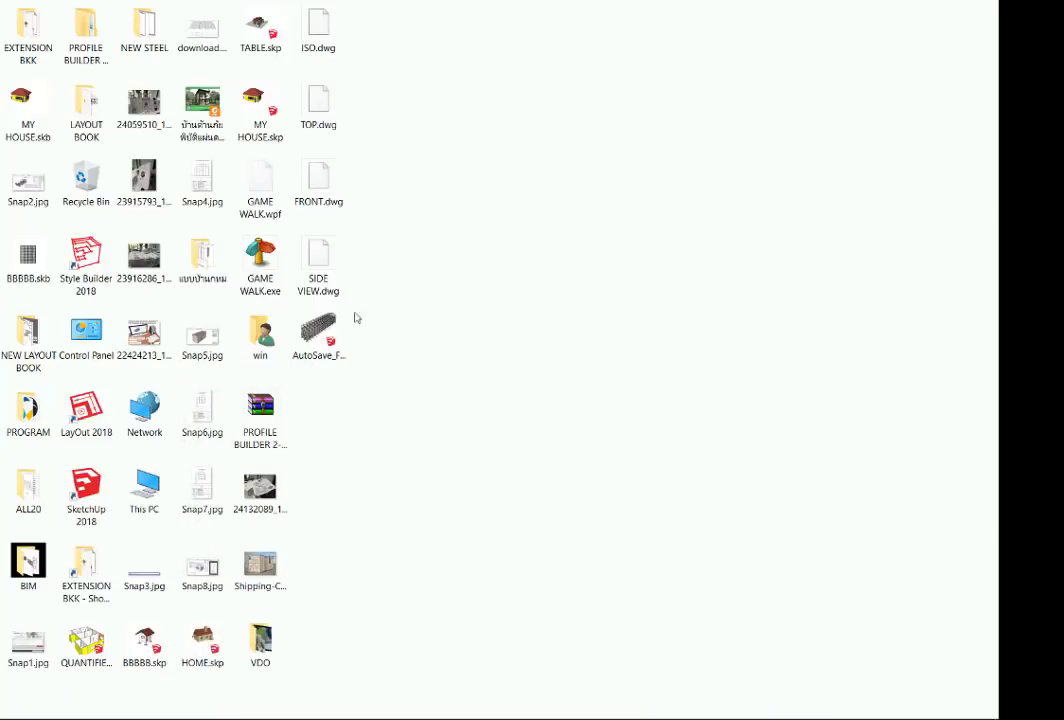
{"action": "double_click", "coordinate": [87, 490]}
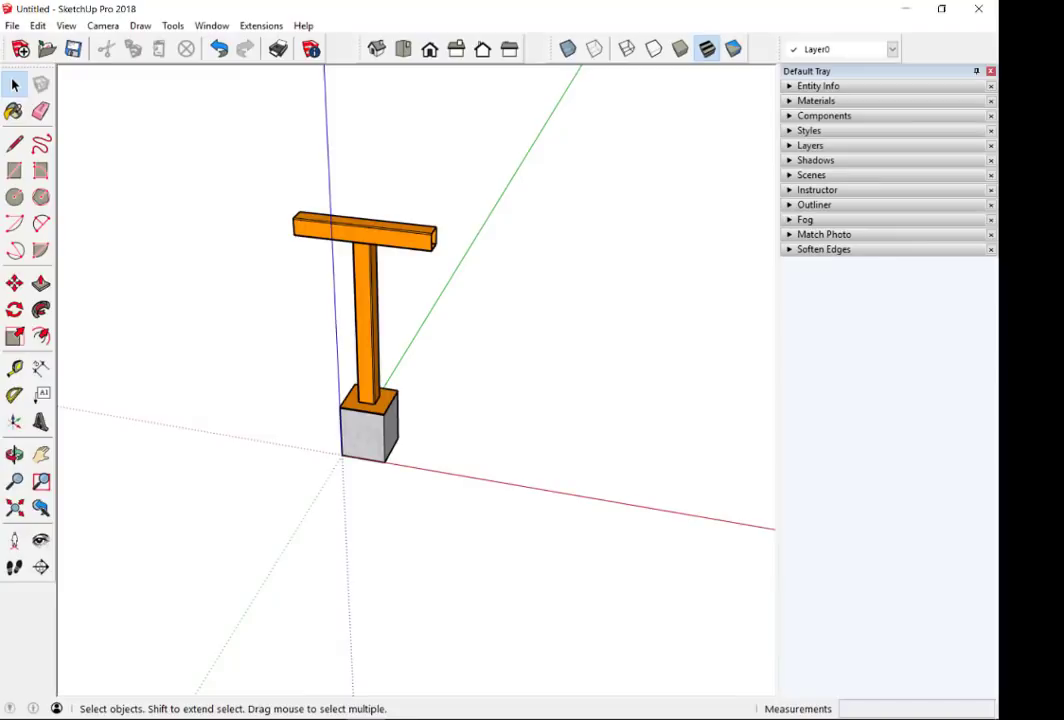
{"action": "left_click", "coordinate": [905, 8]}
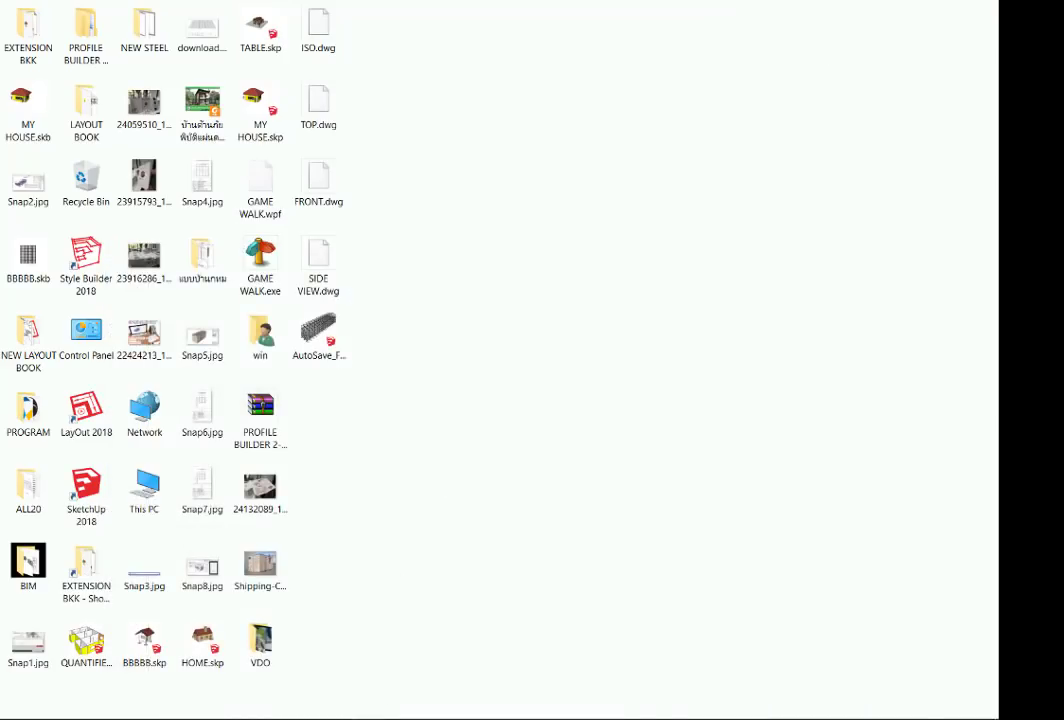
{"action": "key", "text": "alt+Tab"}
{"action": "mouse_move", "coordinate": [492, 387]}
{"action": "middle_mouse_down"}
{"action": "mouse_move", "coordinate": [340, 333]}
{"action": "mouse_move", "coordinate": [393, 327]}
{"action": "middle_mouse_up"}
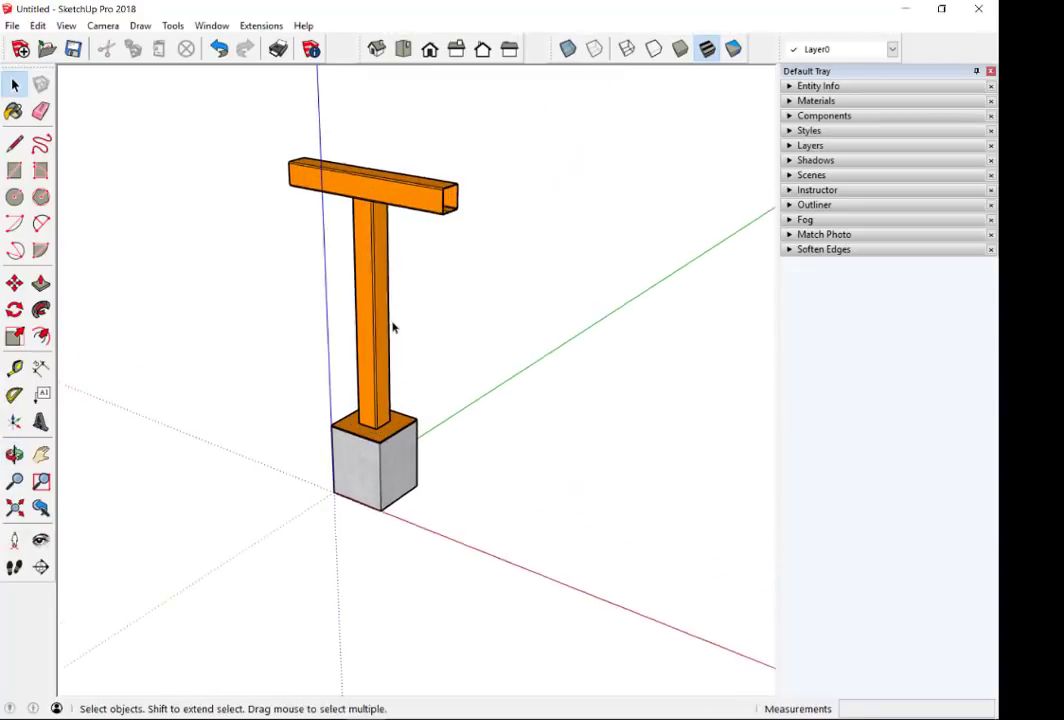
{"action": "left_click", "coordinate": [905, 8]}
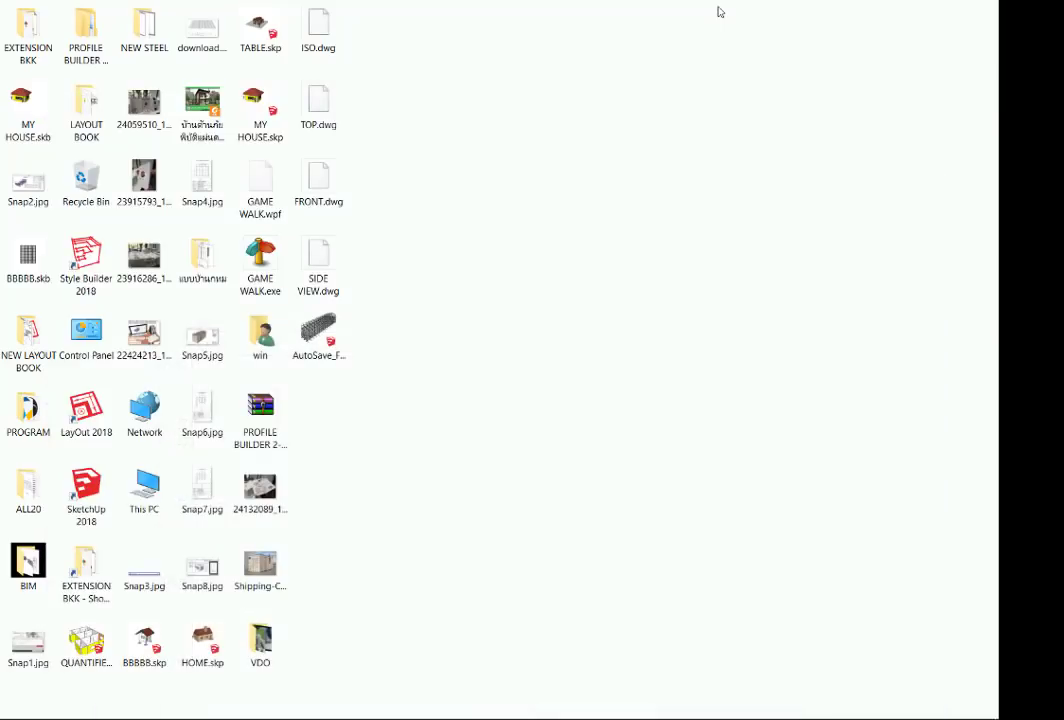
{"action": "left_click", "coordinate": [91, 497]}
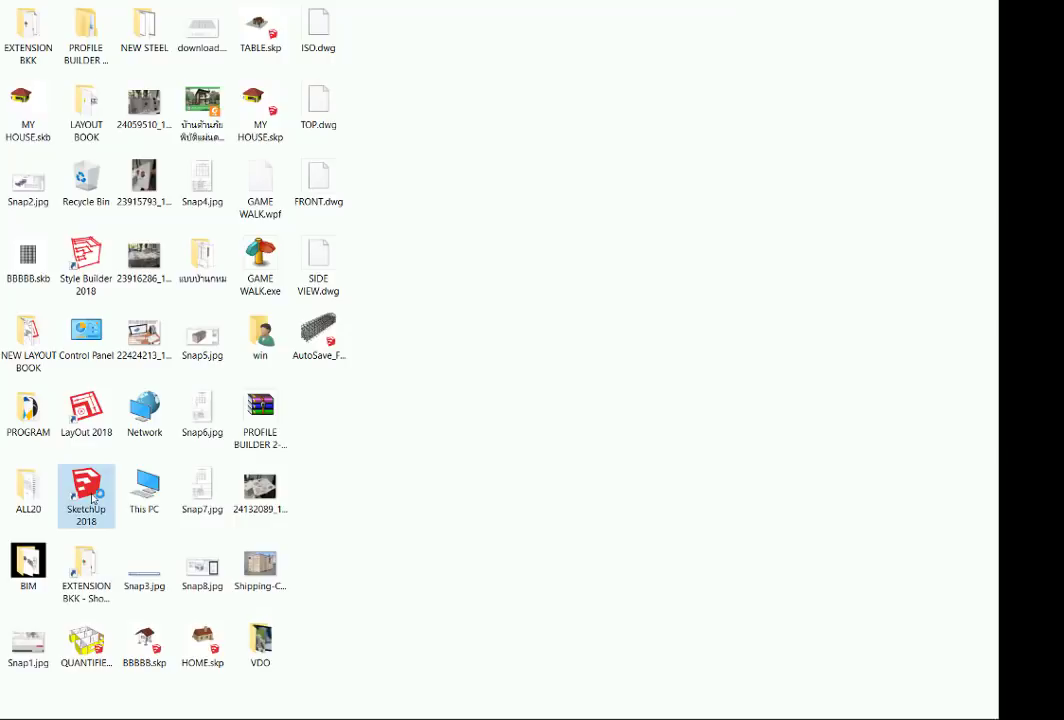
{"action": "double_click", "coordinate": [91, 497]}
{"action": "left_click", "coordinate": [698, 540]}
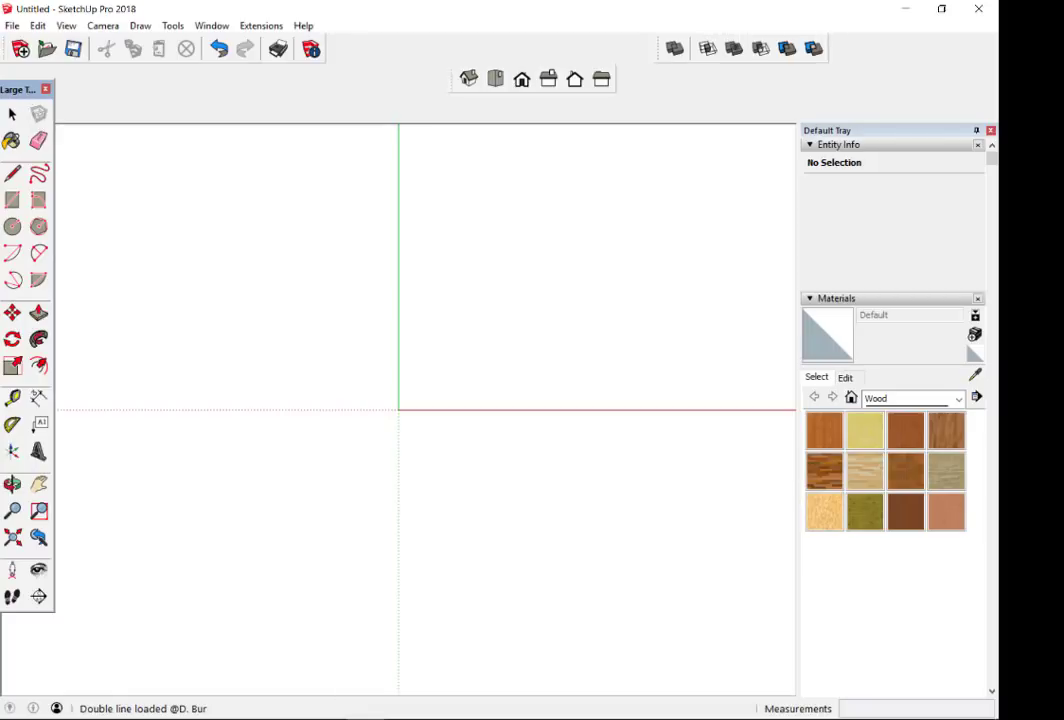
- Switch between the two SketchUp windows and start modelling in the new Untitled one
{"action": "left_click", "coordinate": [366, 719]}
{"action": "left_click", "coordinate": [437, 696]}
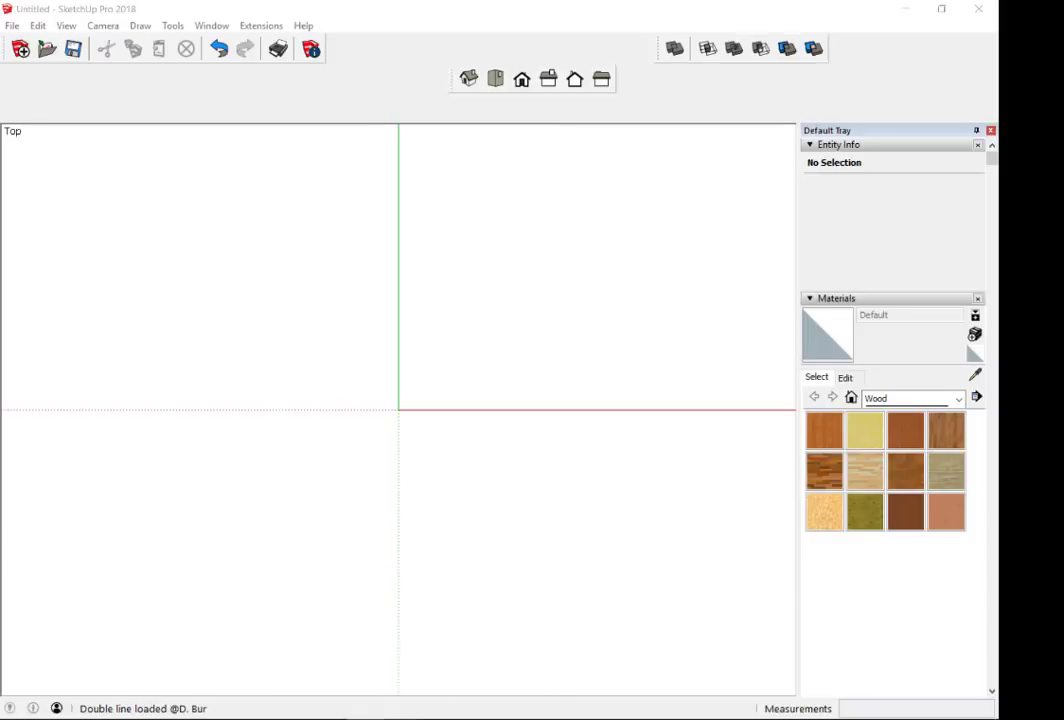
{"action": "left_click", "coordinate": [309, 700]}
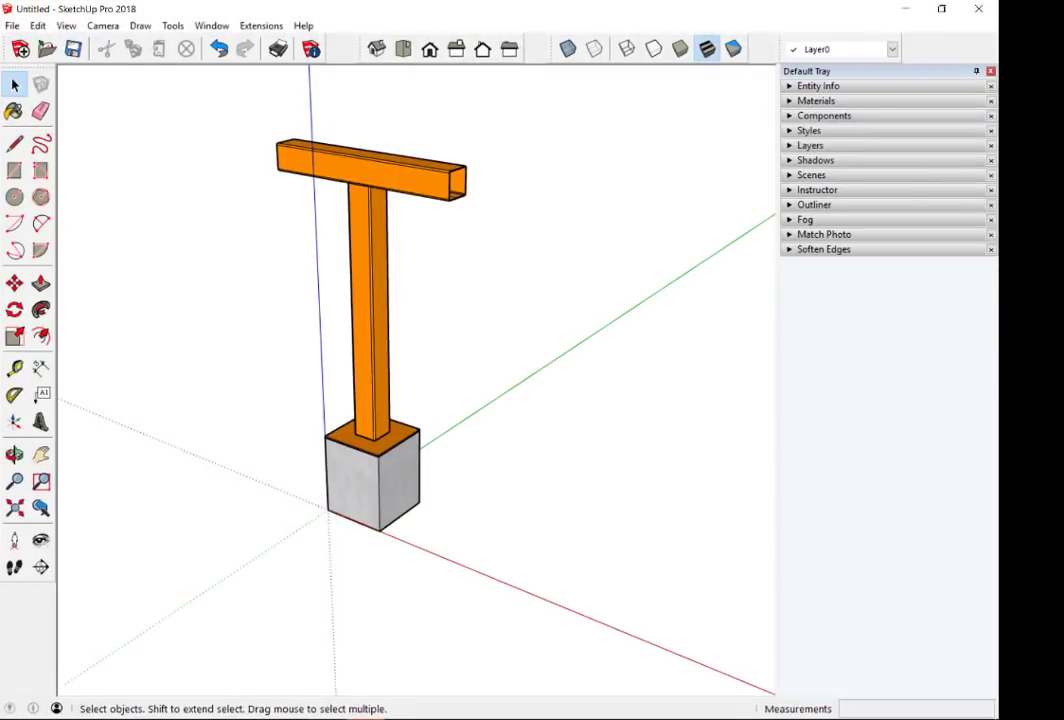
{"action": "mouse_move", "coordinate": [535, 655]}
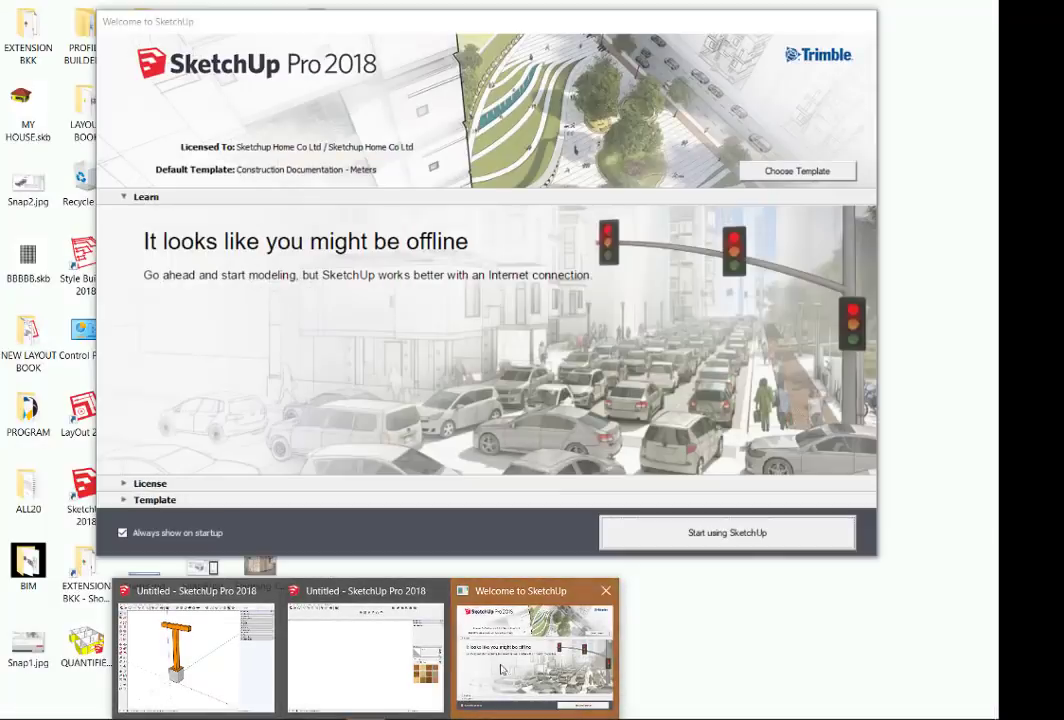
{"action": "left_click", "coordinate": [390, 662]}
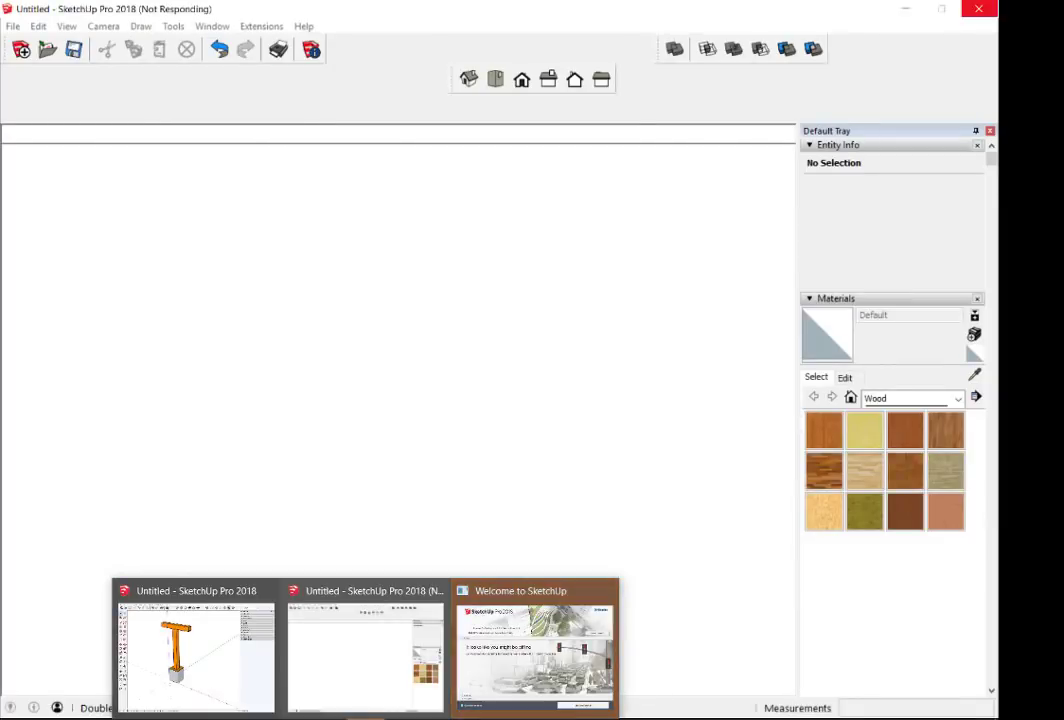
{"action": "left_click", "coordinate": [535, 645]}
{"action": "left_click", "coordinate": [708, 537]}
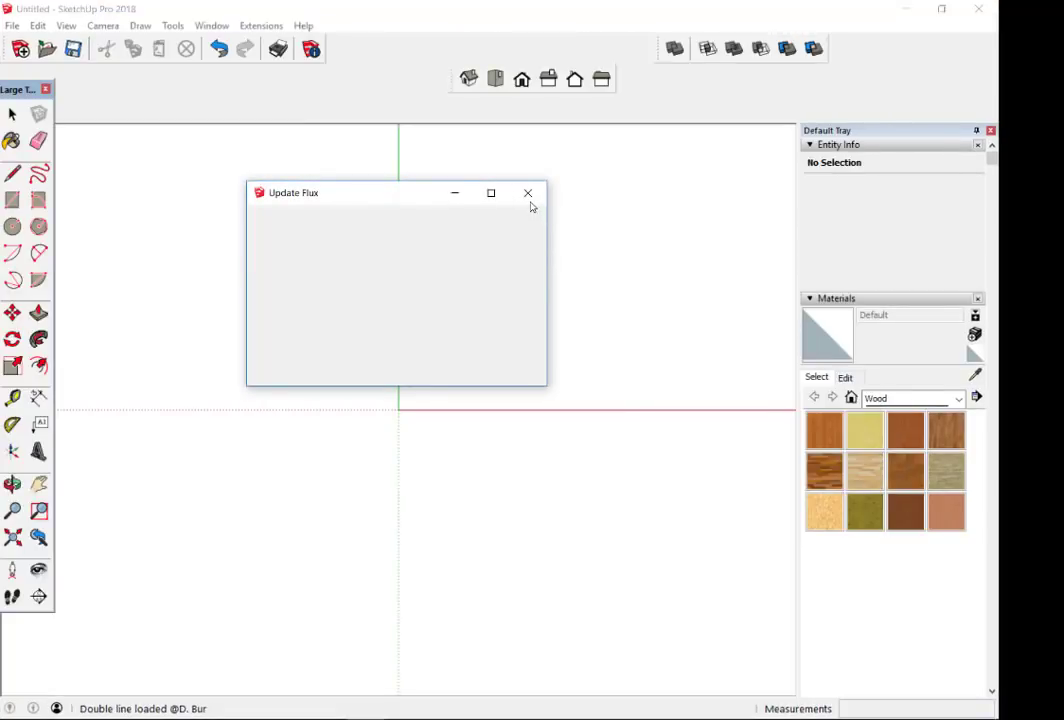
- Dismiss the Flux dialogs, the Load Errors message and the autosave prompt in the new window
{"action": "left_click", "coordinate": [530, 199]}
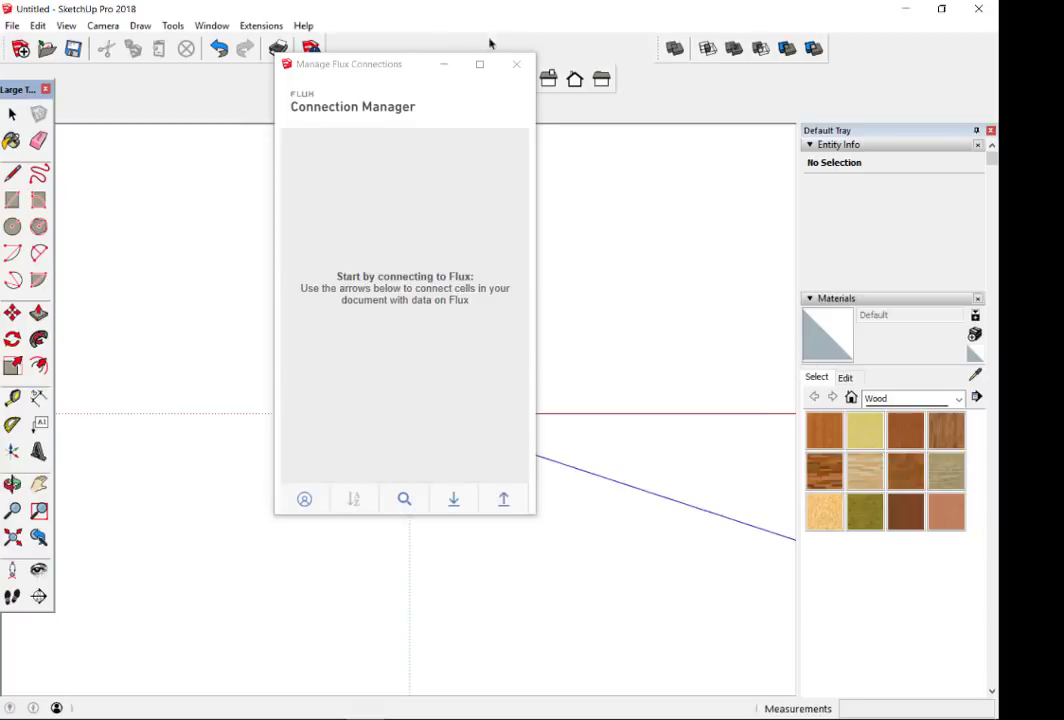
{"action": "left_click", "coordinate": [519, 66]}
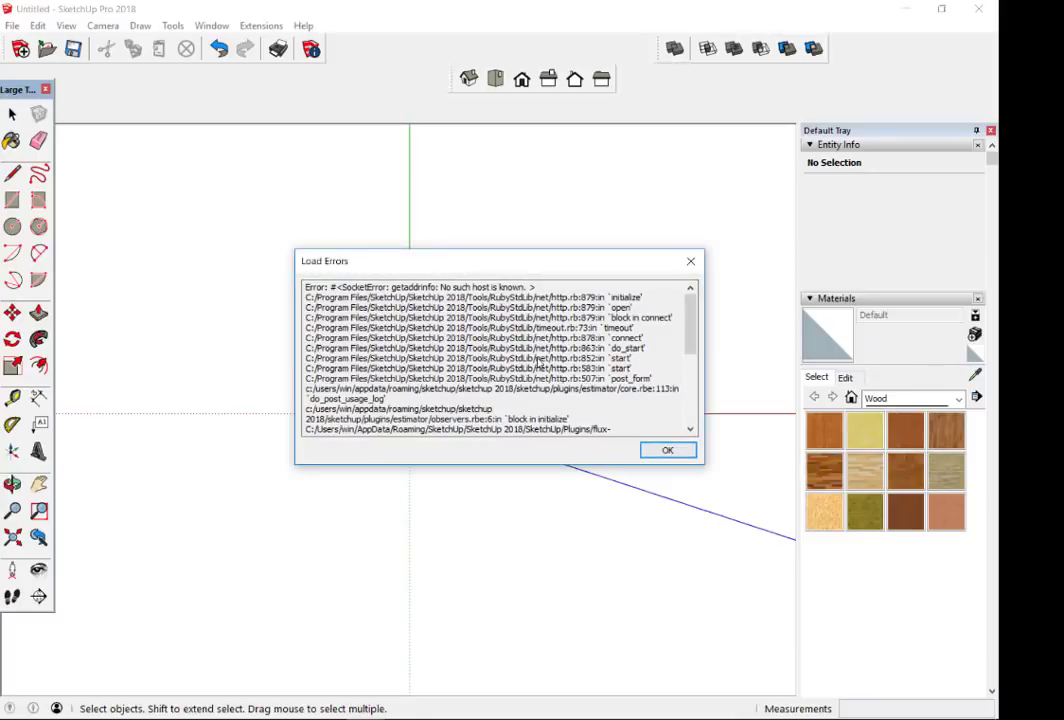
{"action": "key", "text": "Return"}
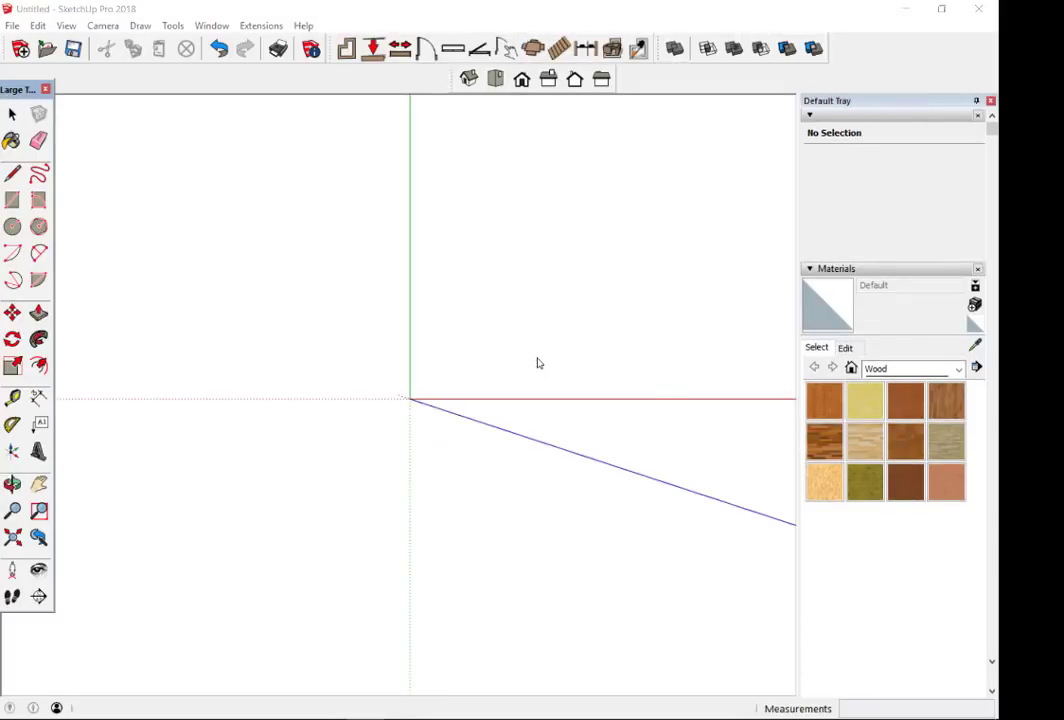
{"action": "left_click", "coordinate": [613, 406]}
{"action": "mouse_move", "coordinate": [653, 506]}
{"action": "middle_mouse_down"}
{"action": "mouse_move", "coordinate": [419, 292]}
{"action": "mouse_move", "coordinate": [370, 600]}
{"action": "middle_mouse_up"}
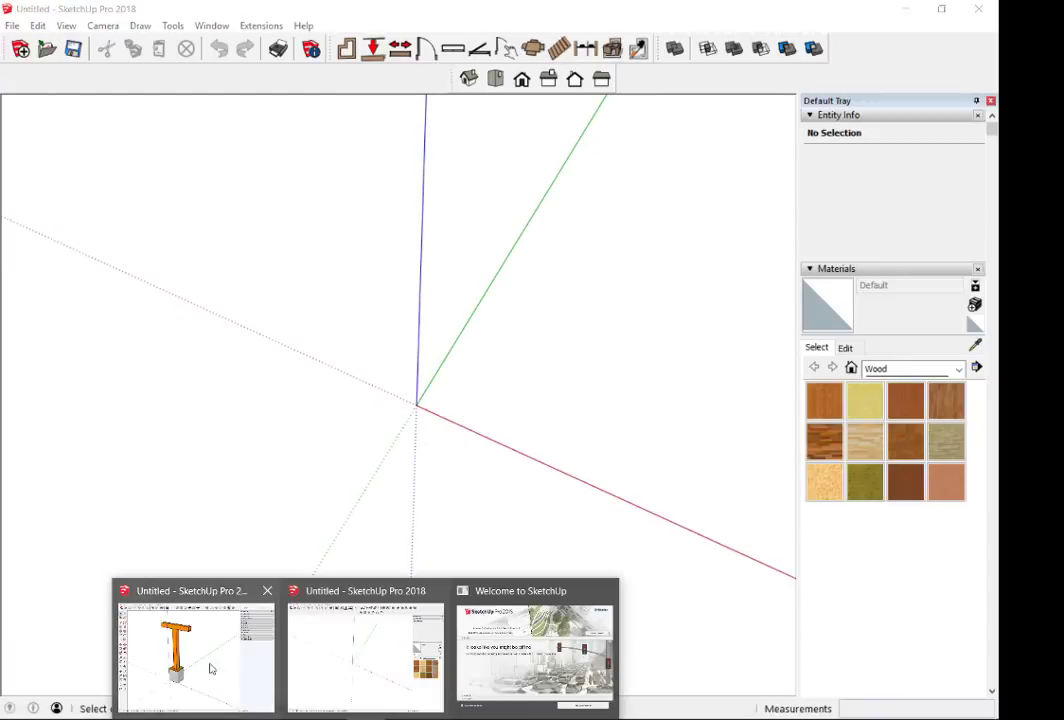
- Return to the T-post window and select the entire model with Ctrl+A
{"action": "left_click", "coordinate": [210, 664]}
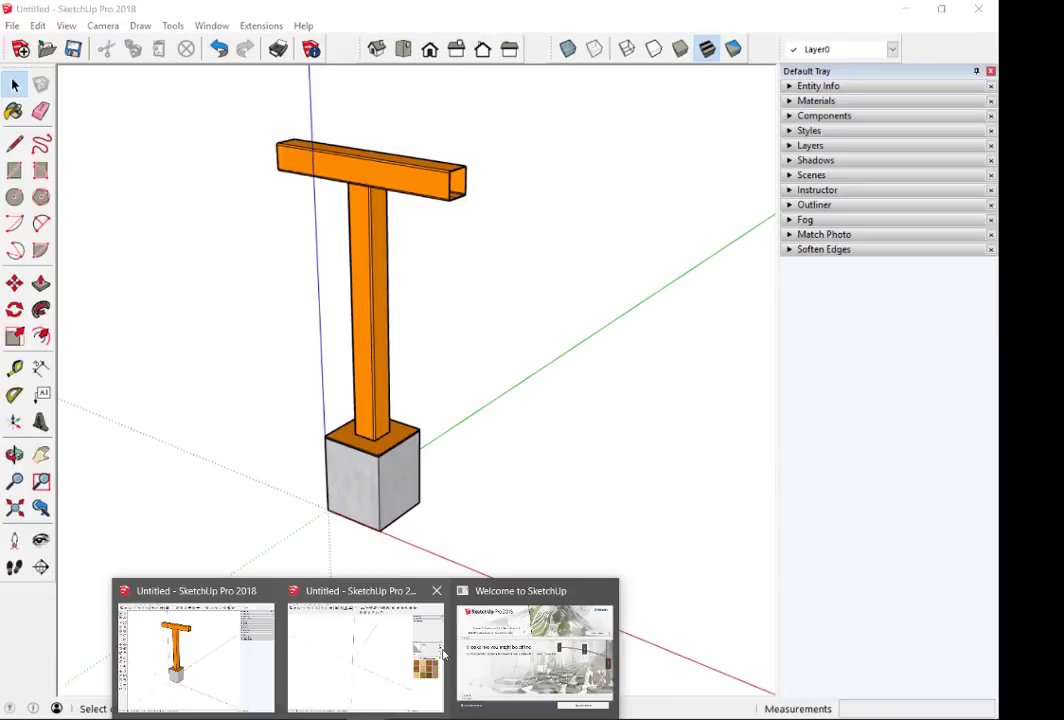
{"action": "left_click", "coordinate": [348, 541]}
{"action": "mouse_move", "coordinate": [452, 525]}
{"action": "middle_mouse_down"}
{"action": "mouse_move", "coordinate": [442, 375]}
{"action": "mouse_move", "coordinate": [571, 539]}
{"action": "mouse_move", "coordinate": [338, 658]}
{"action": "middle_mouse_up"}
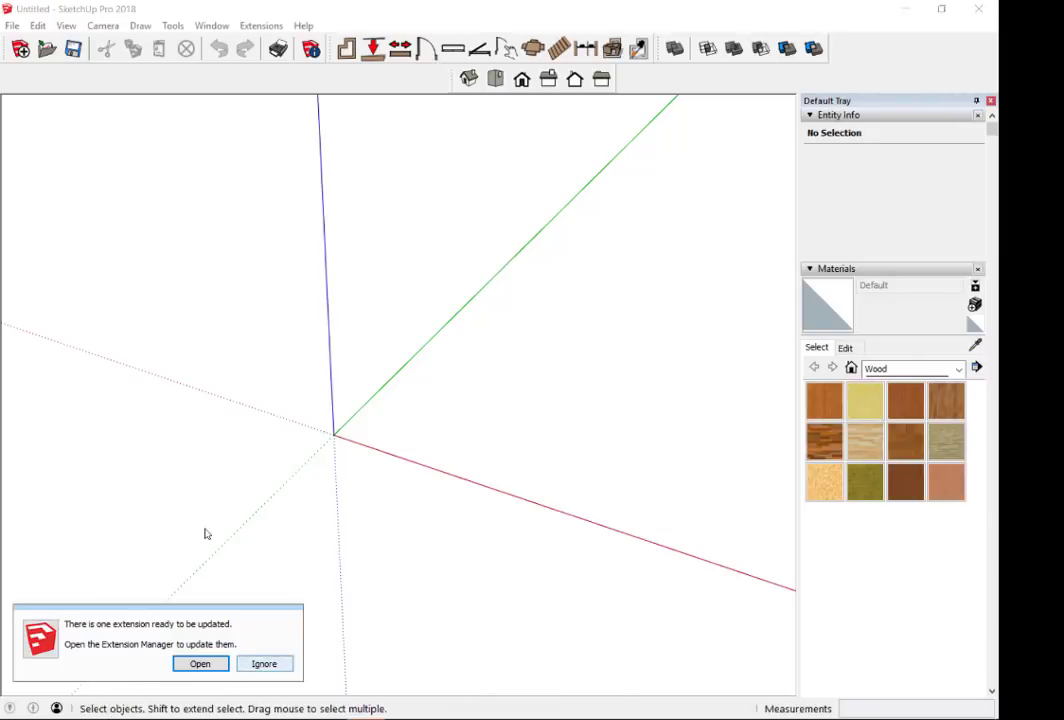
{"action": "left_click", "coordinate": [233, 651]}
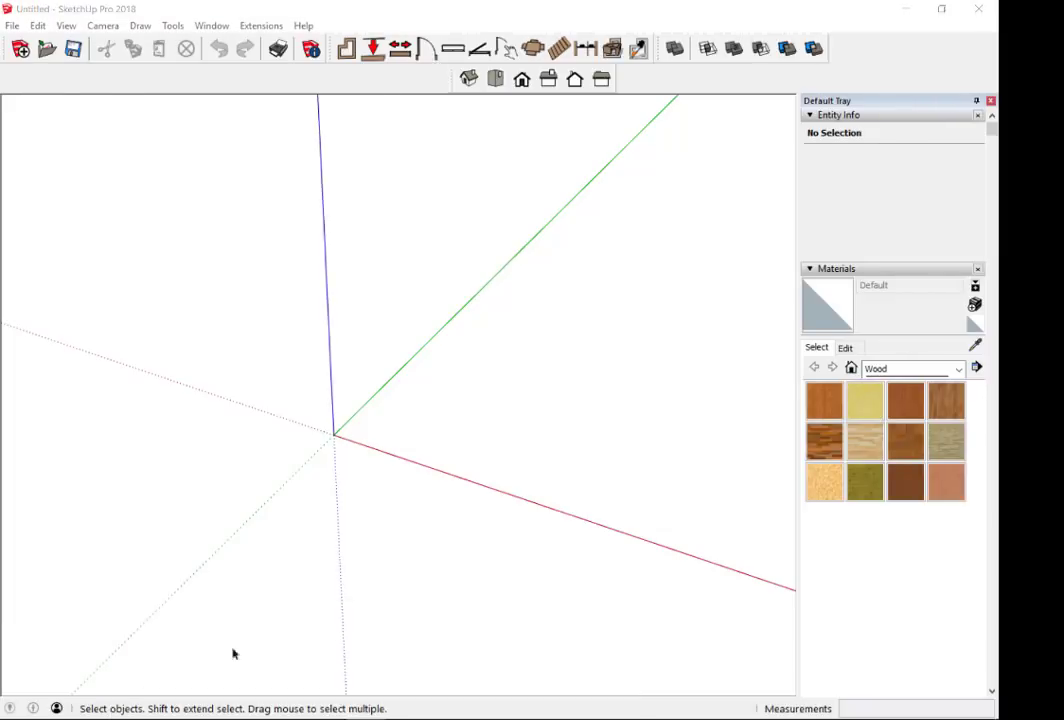
{"action": "key", "text": "ctrl+a"}
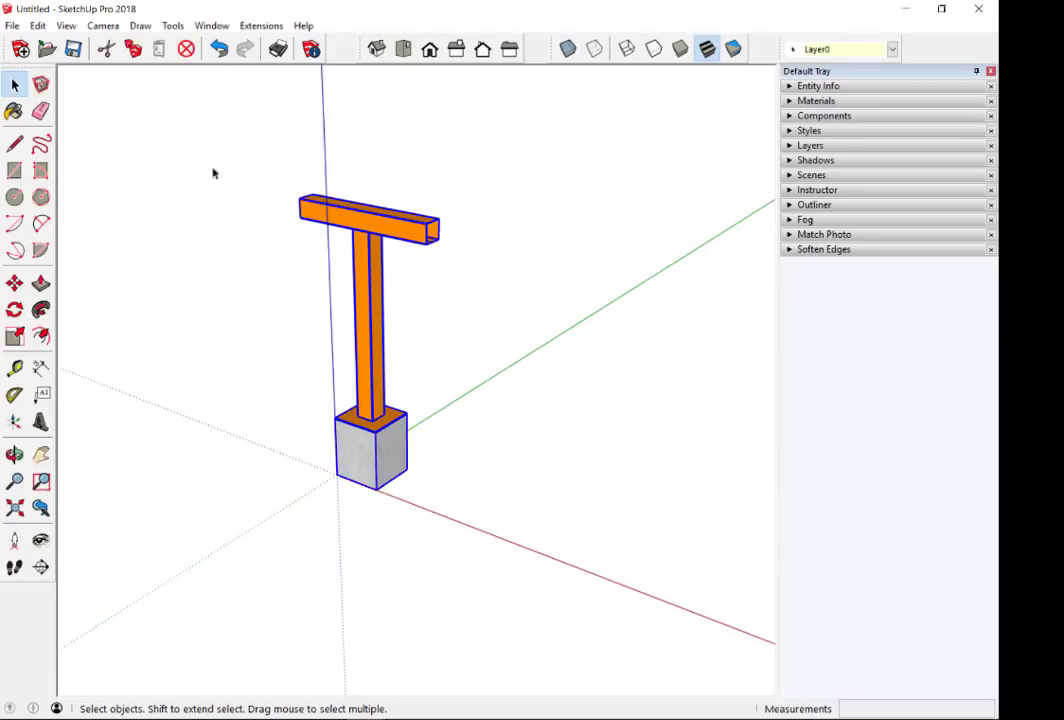
- Copy the orange T-post with its concrete footing and paste it near the origin of the empty window
{"action": "left_click", "coordinate": [37, 25]}
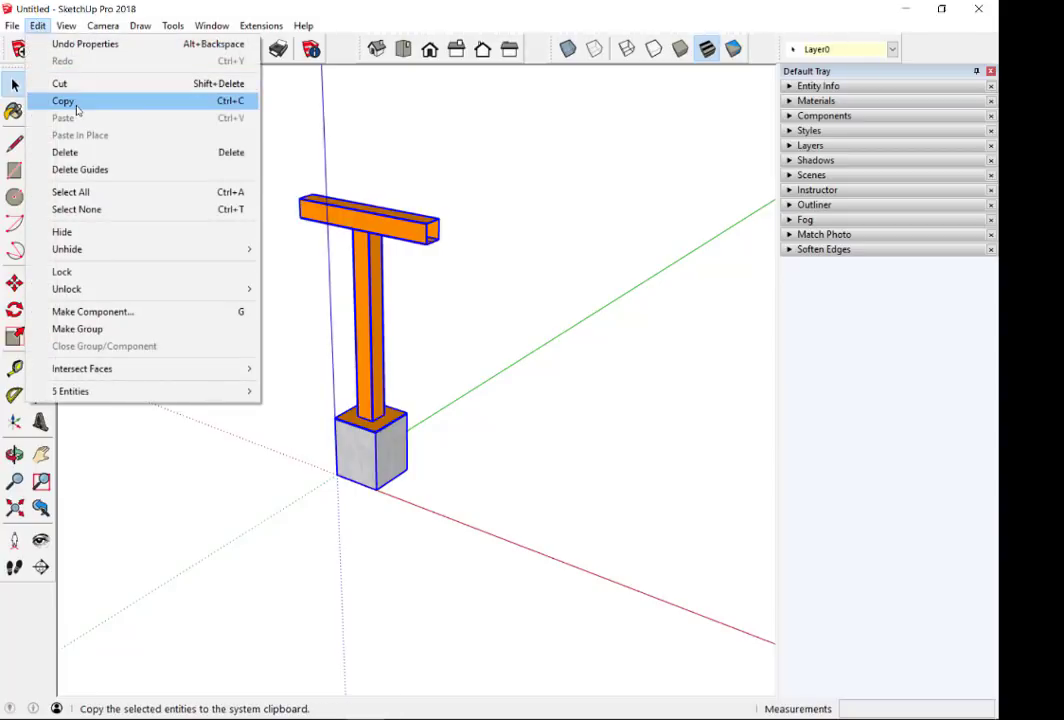
{"action": "left_click", "coordinate": [66, 101]}
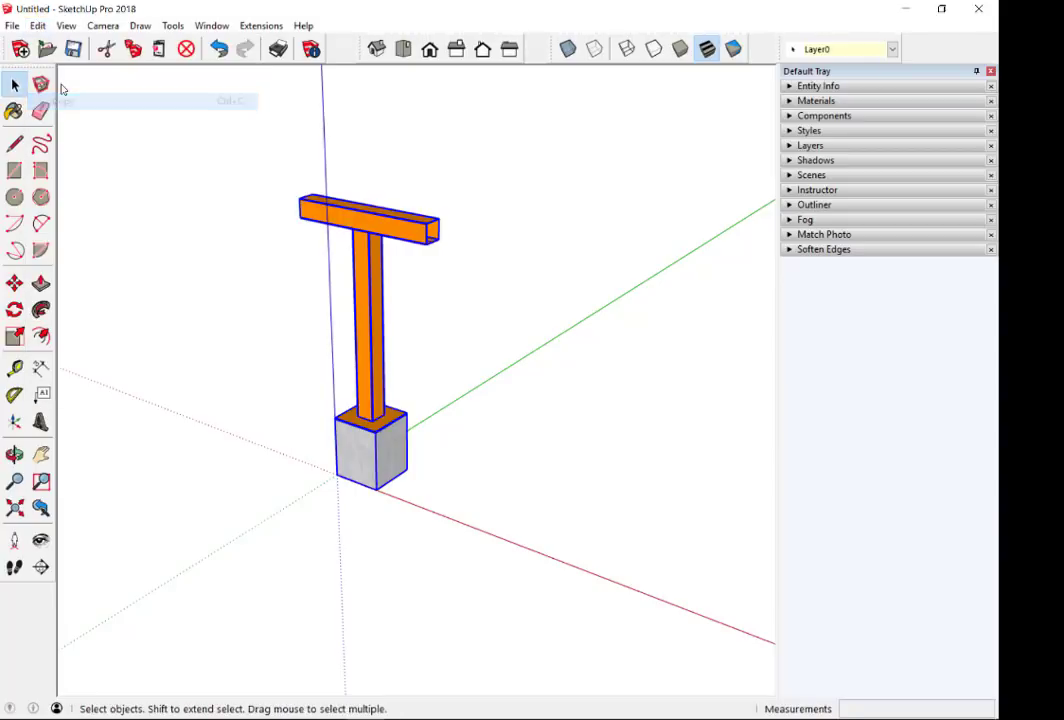
{"action": "left_click", "coordinate": [351, 694]}
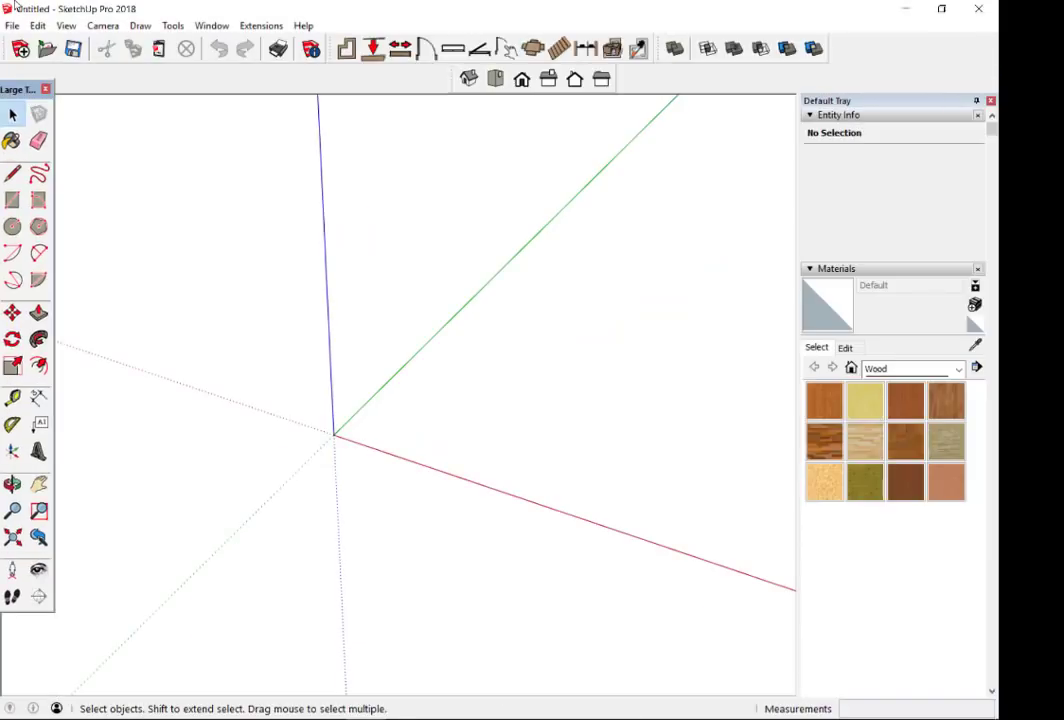
{"action": "left_click", "coordinate": [37, 25]}
{"action": "left_click", "coordinate": [66, 117]}
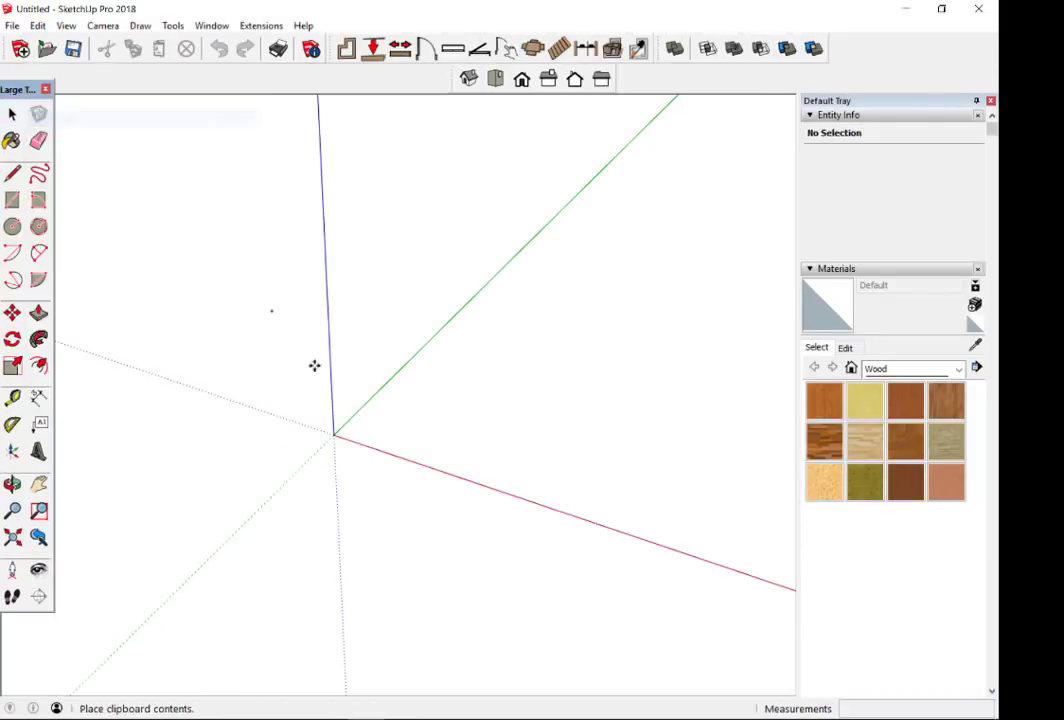
{"action": "mouse_move", "coordinate": [347, 439]}
{"action": "middle_mouse_down"}
{"action": "mouse_move", "coordinate": [316, 442]}
{"action": "mouse_move", "coordinate": [312, 424]}
{"action": "mouse_move", "coordinate": [345, 357]}
{"action": "mouse_move", "coordinate": [335, 375]}
{"action": "middle_mouse_up"}
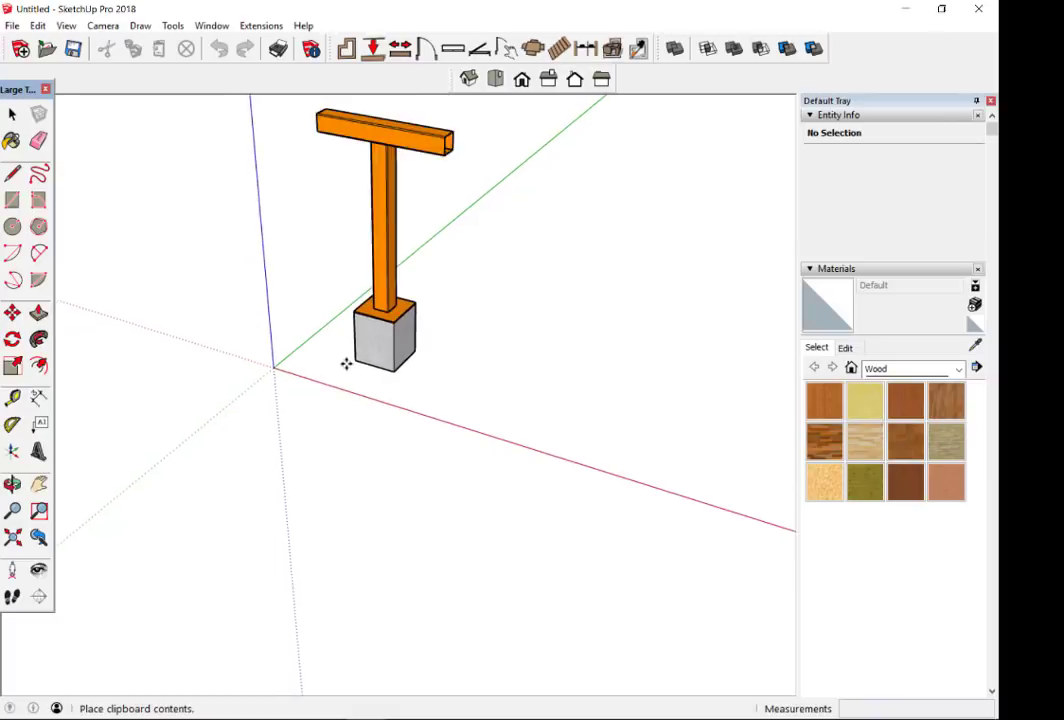
{"action": "left_click", "coordinate": [344, 363]}
{"action": "scroll", "coordinate": [300, 365], "scroll_direction": "down", "scroll_amount": 2}
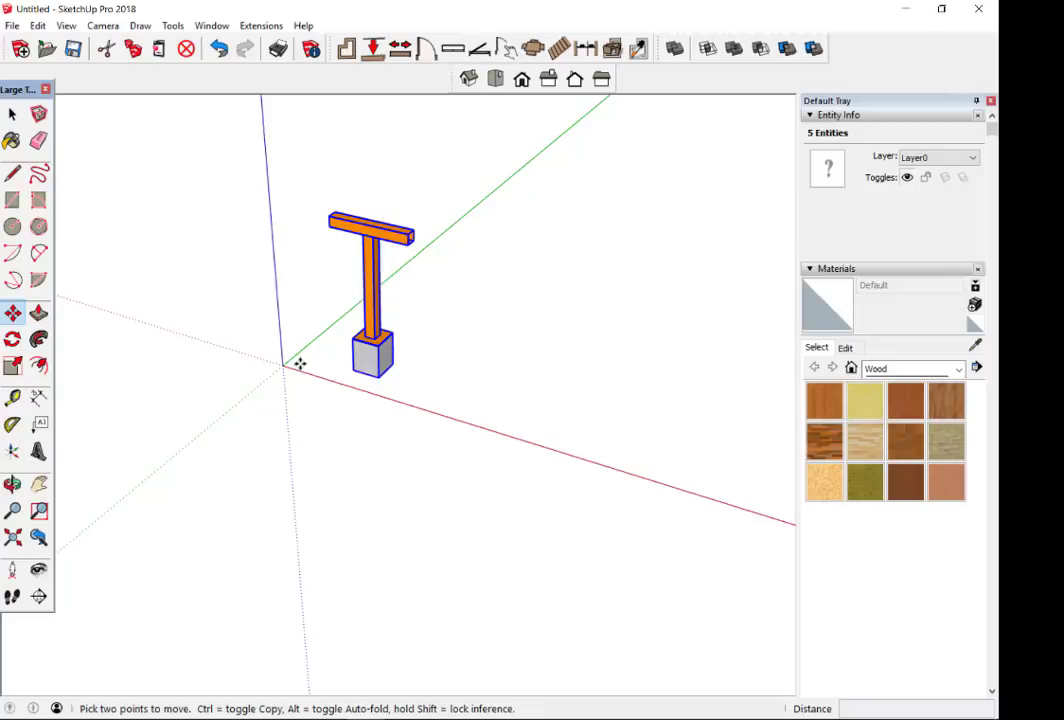
{"action": "key", "text": "space"}
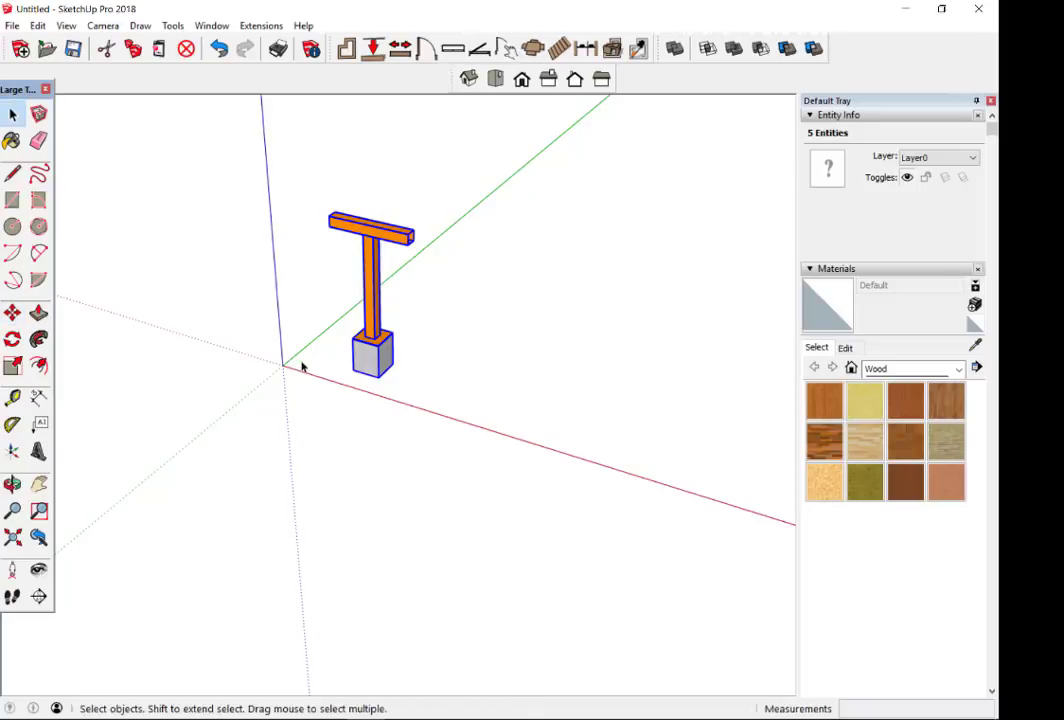
{"action": "left_click", "coordinate": [14, 26]}
- Replace the pasted copy with a fresh empty model, discarding its unsaved changes
{"action": "left_click", "coordinate": [24, 44]}
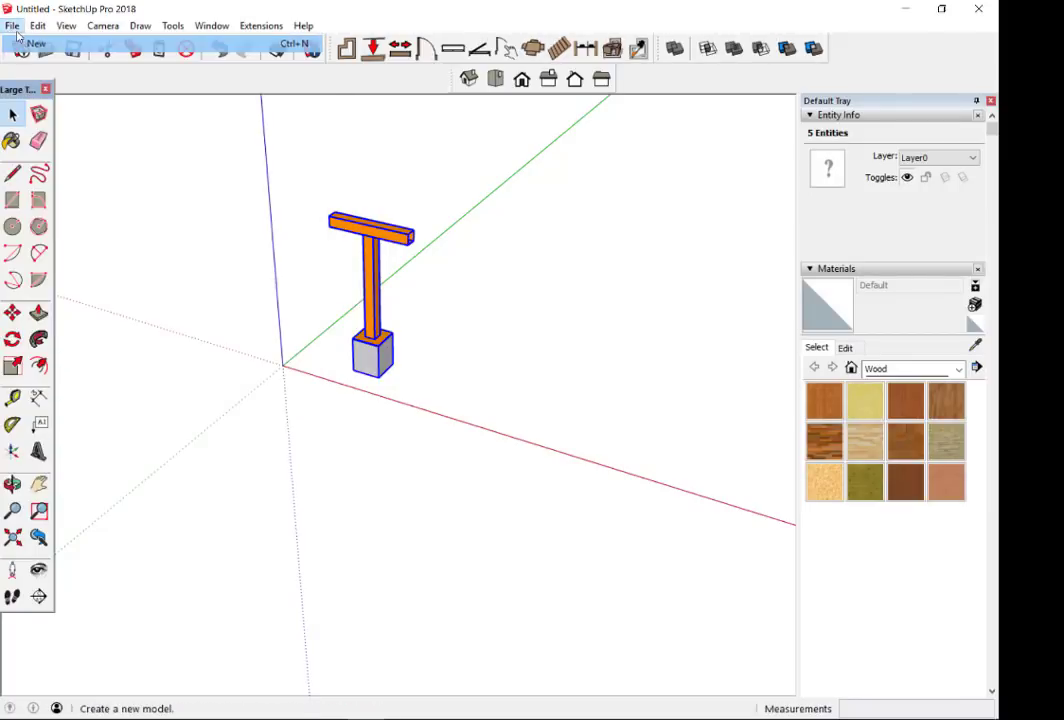
{"action": "left_click", "coordinate": [506, 402]}
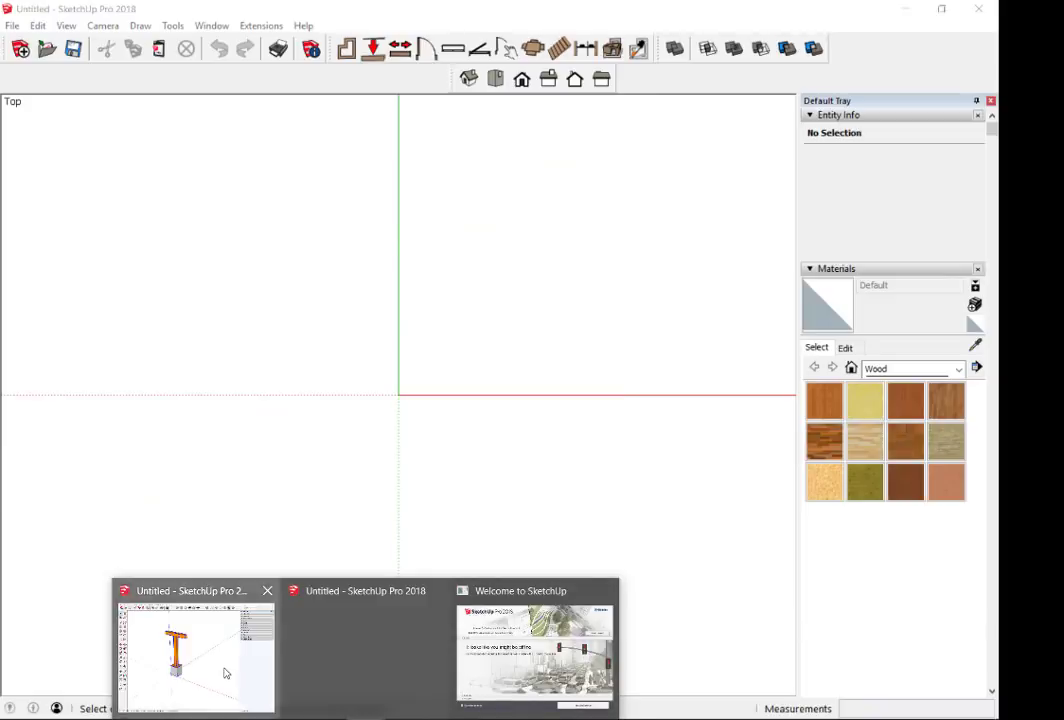
{"action": "left_click", "coordinate": [225, 672]}
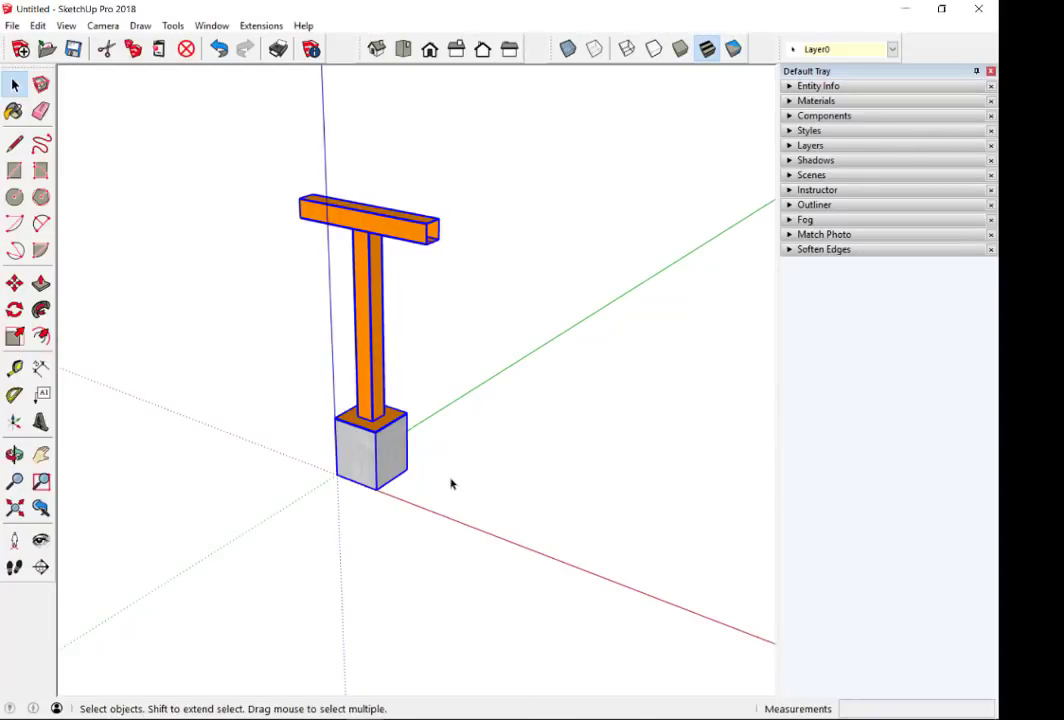
- Save the T-post model to the Desktop as STEEL SUPPORT.skp
{"action": "middle_click_drag", "start_coordinate": [430, 483], "coordinate": [397, 463]}
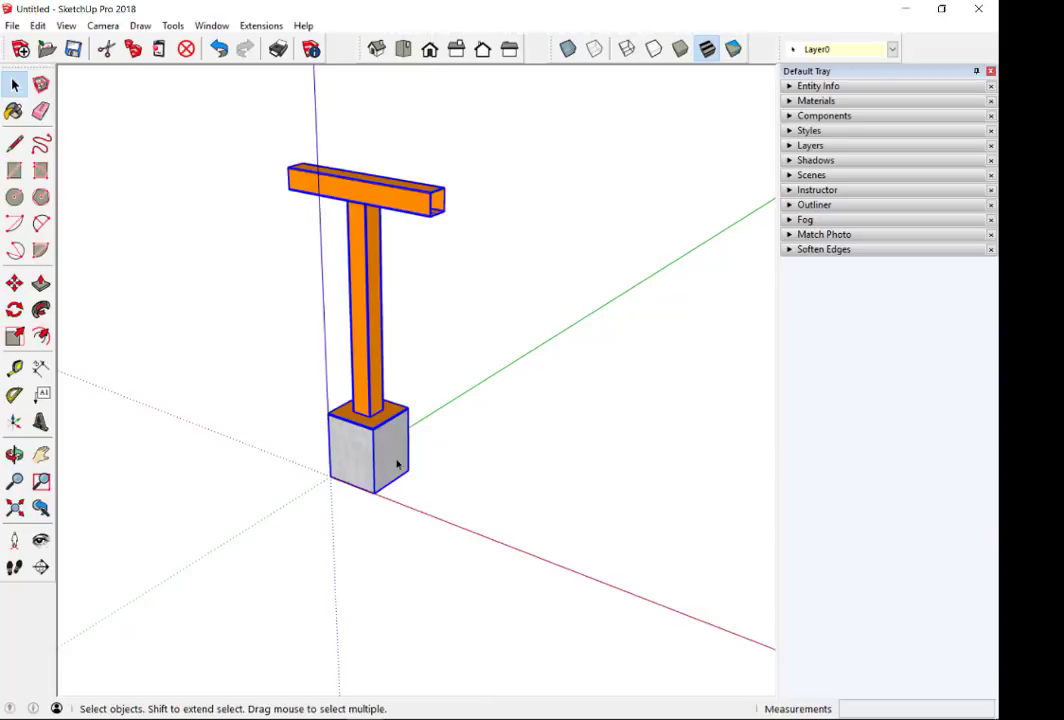
{"action": "left_click", "coordinate": [12, 25]}
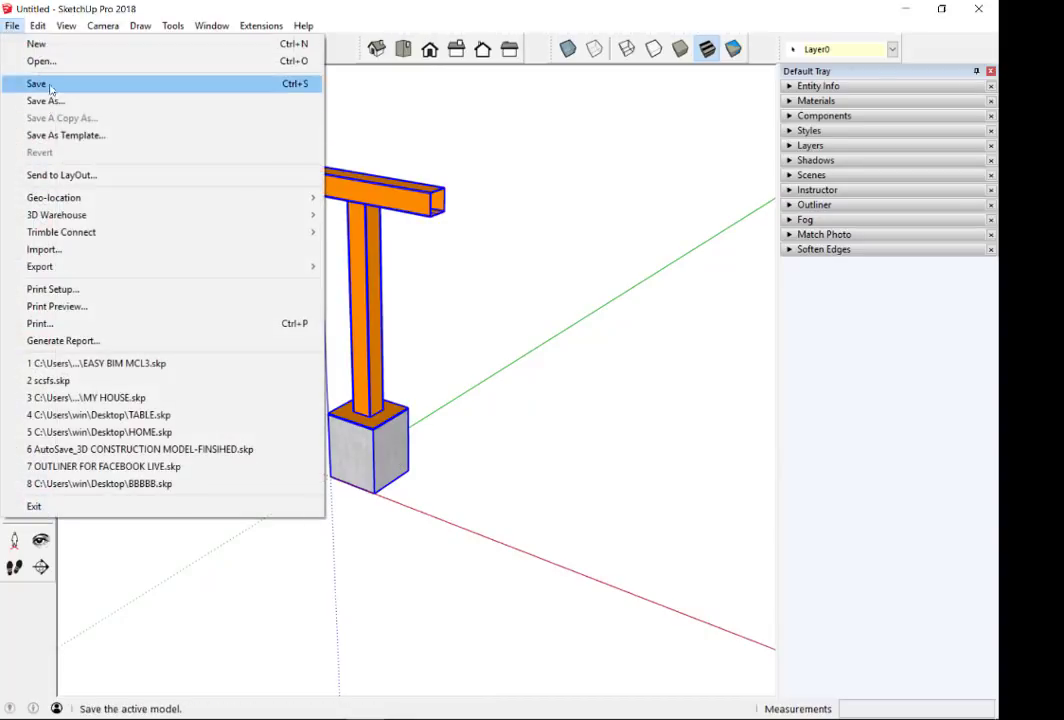
{"action": "left_click", "coordinate": [45, 101]}
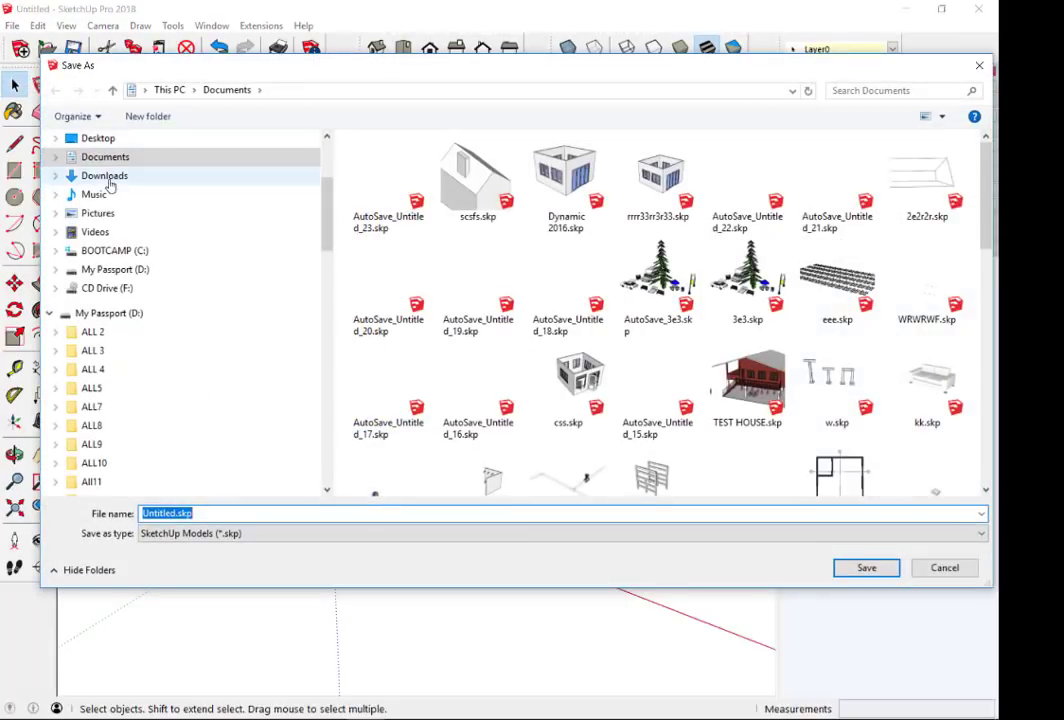
{"action": "left_click", "coordinate": [98, 138]}
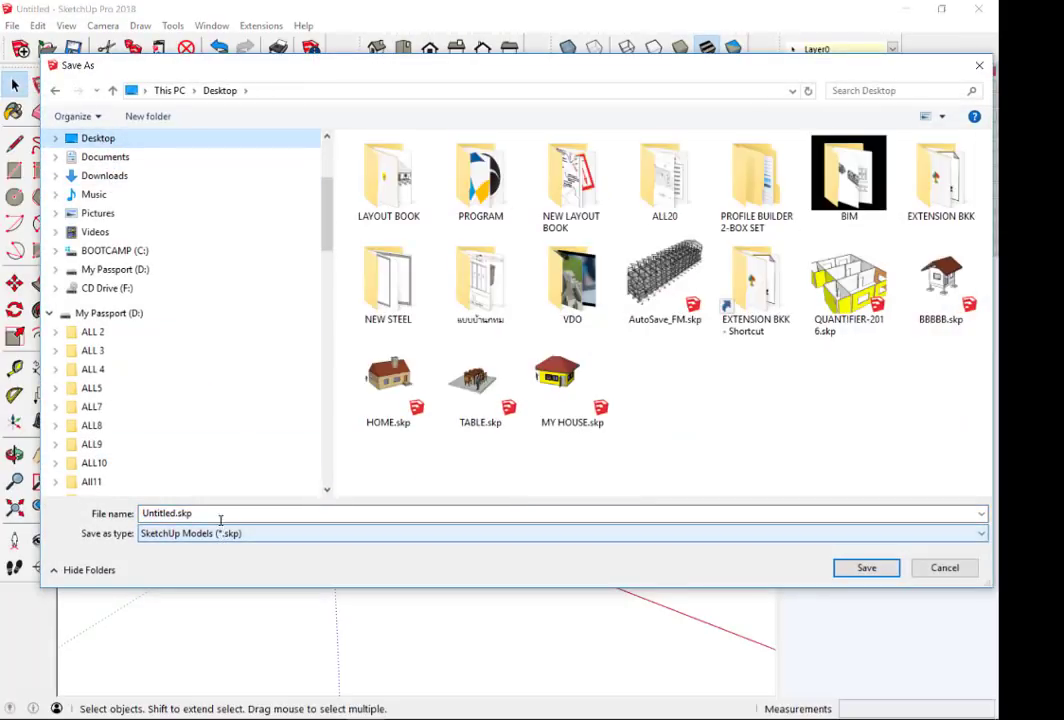
{"action": "double_click", "coordinate": [221, 515]}
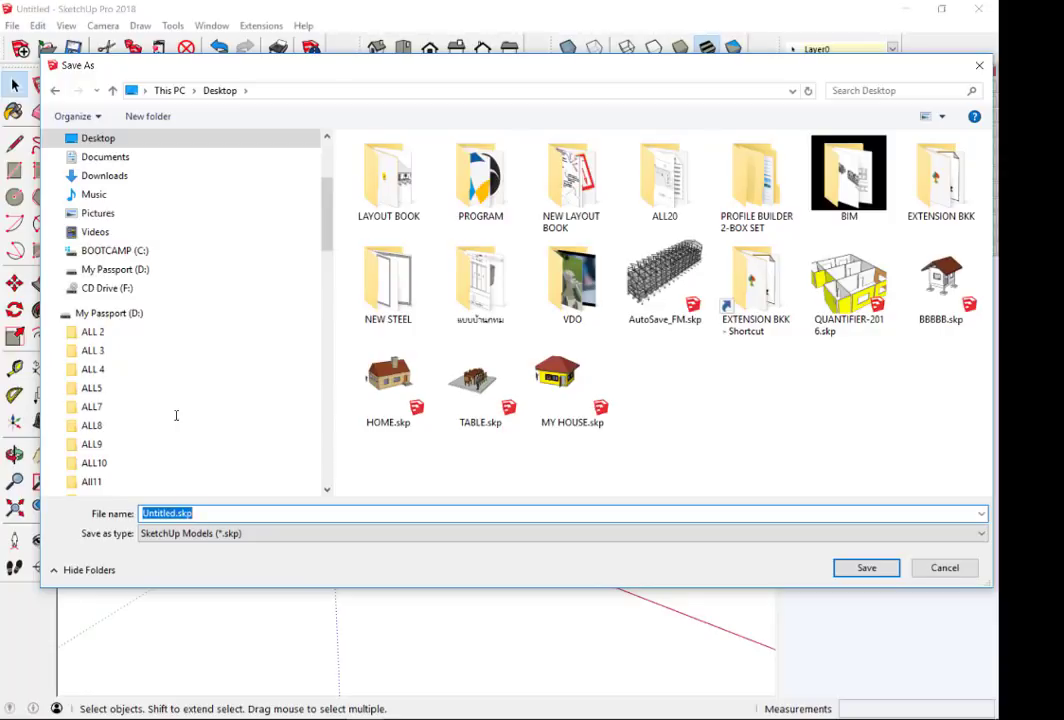
{"action": "type", "text": "S"}
{"action": "key", "text": "BackSpace"}
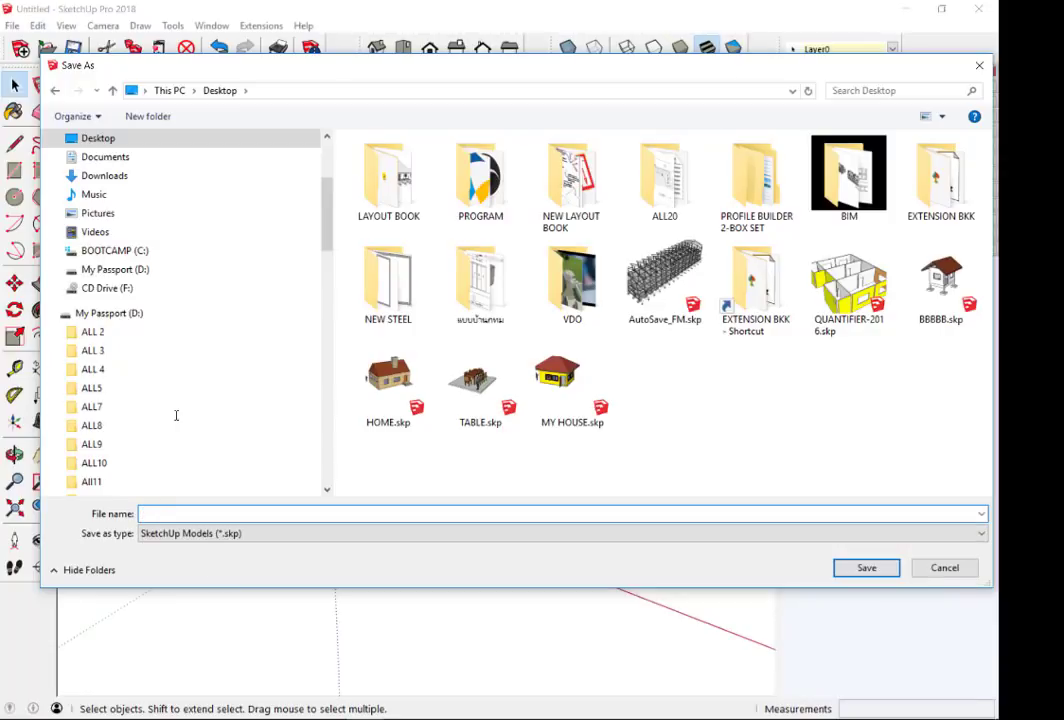
{"action": "type", "text": "STEEL SUPPORT"}
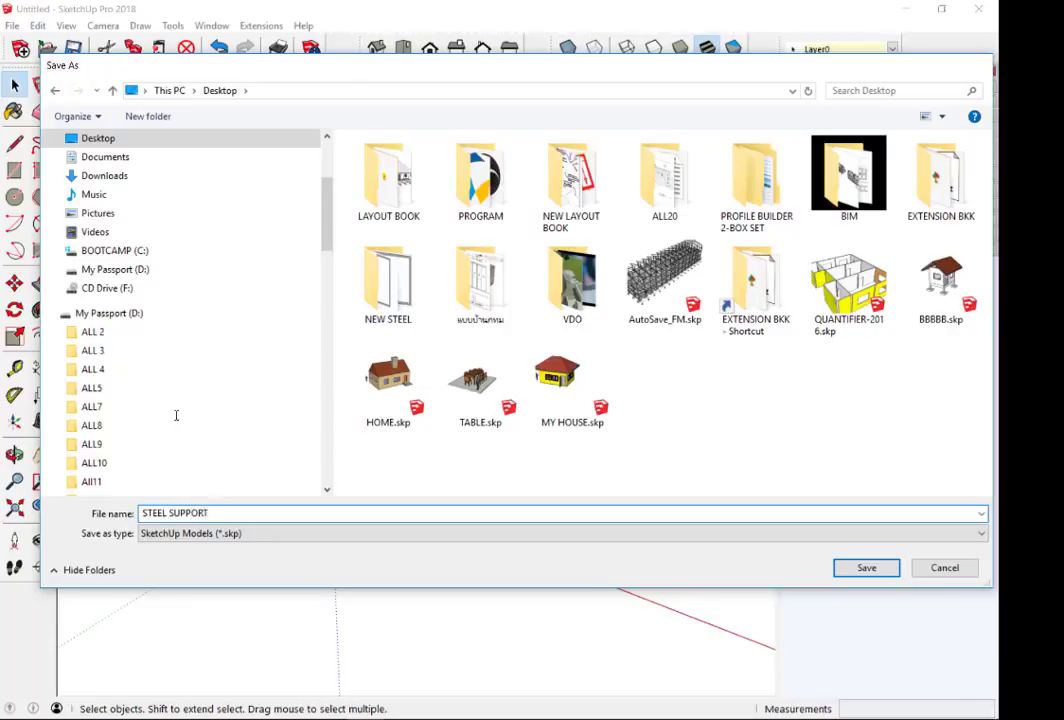
{"action": "key", "text": "Return"}
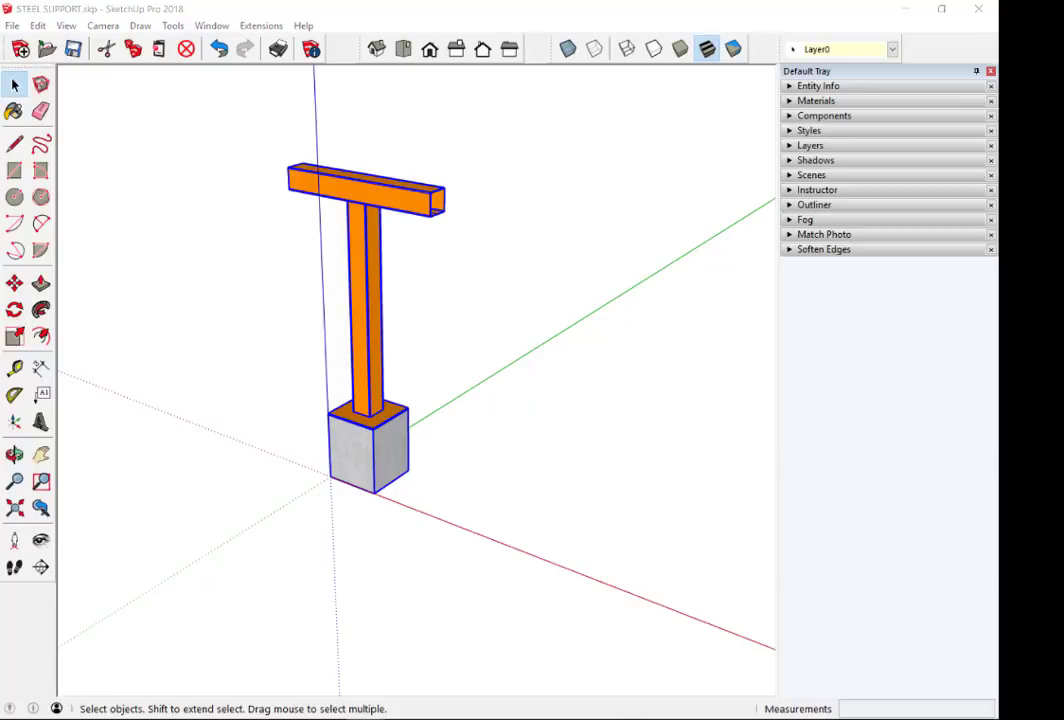
{"action": "middle_click_drag", "start_coordinate": [275, 266], "coordinate": [355, 190]}
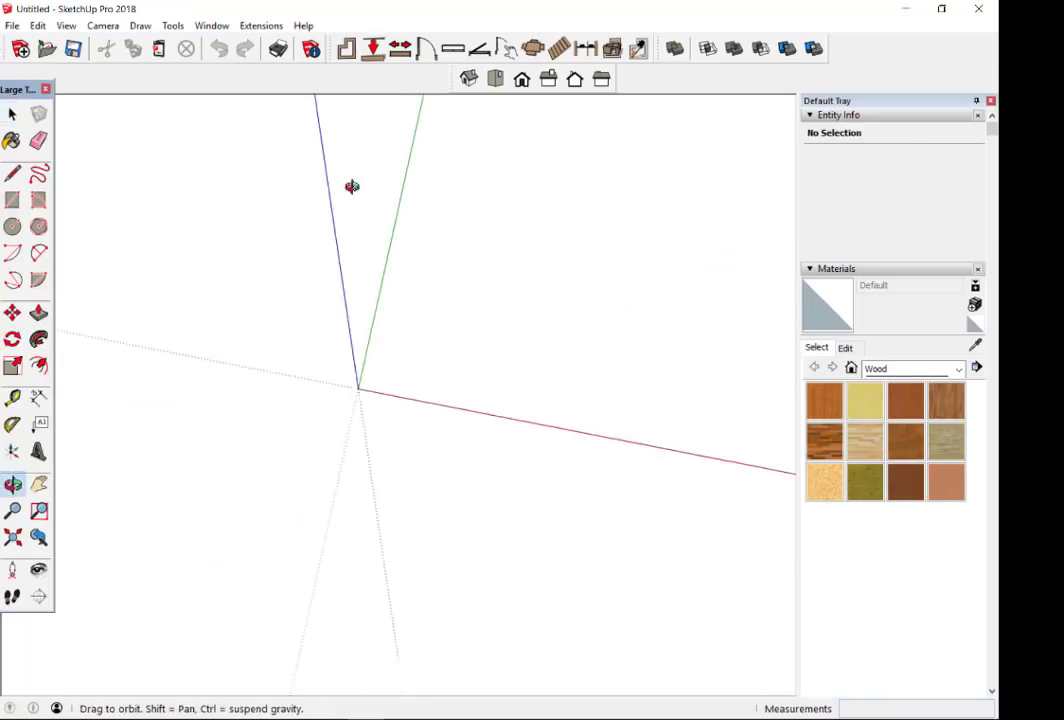
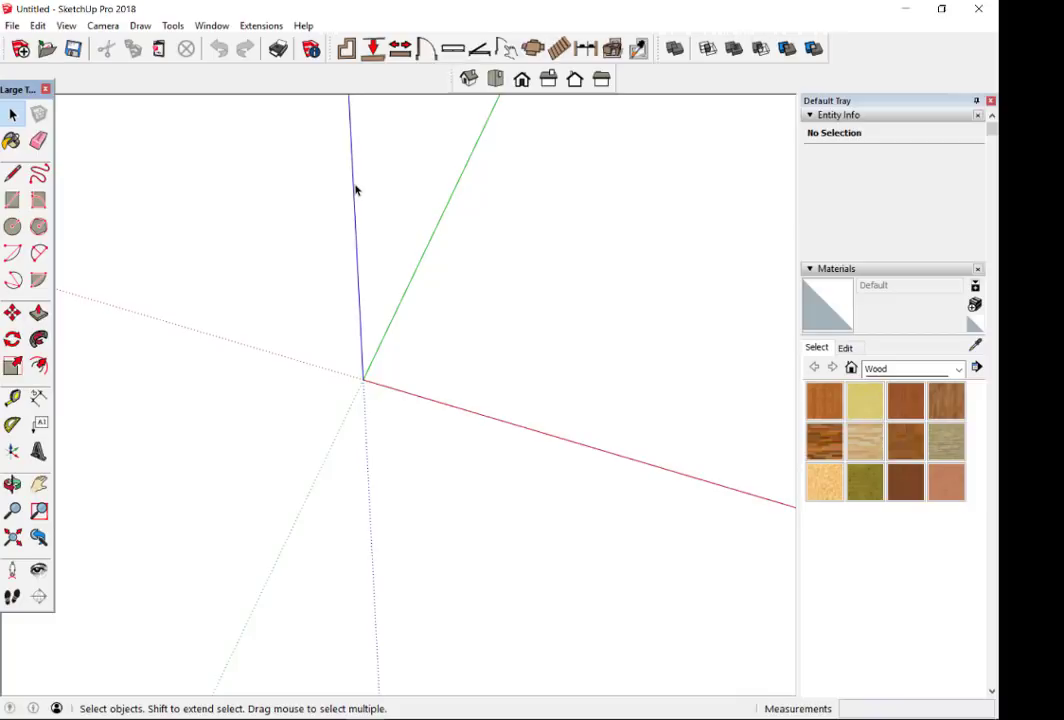
- Start a File > Import into the empty model and browse the Desktop files
{"action": "left_click", "coordinate": [8, 24]}
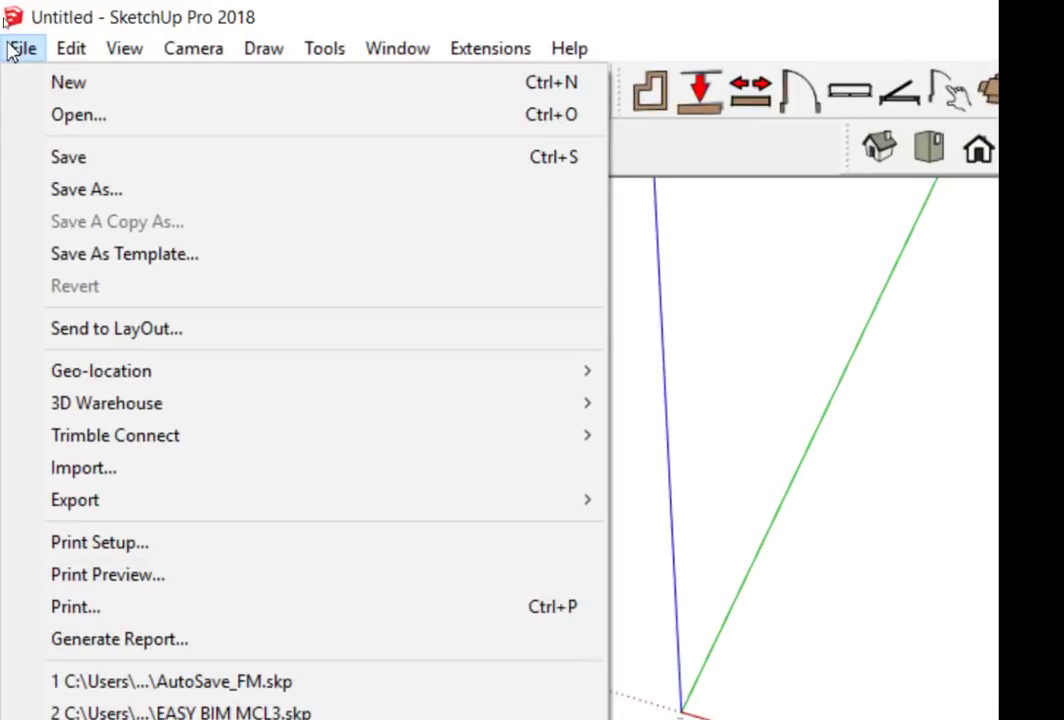
{"action": "left_click", "coordinate": [148, 483]}
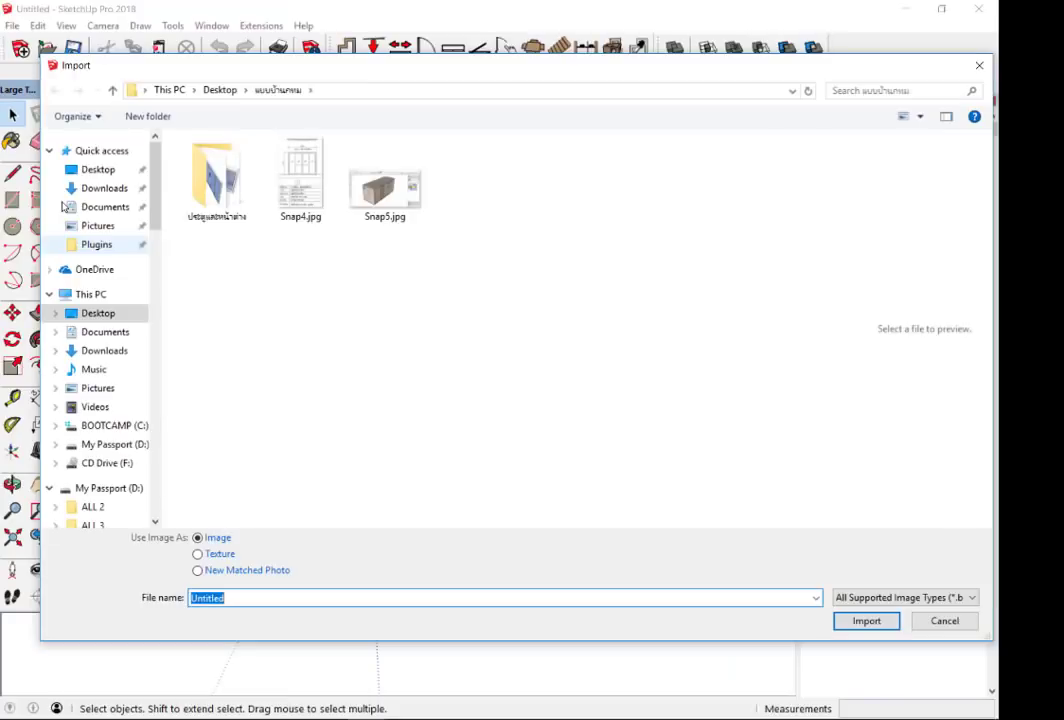
{"action": "left_click", "coordinate": [97, 170]}
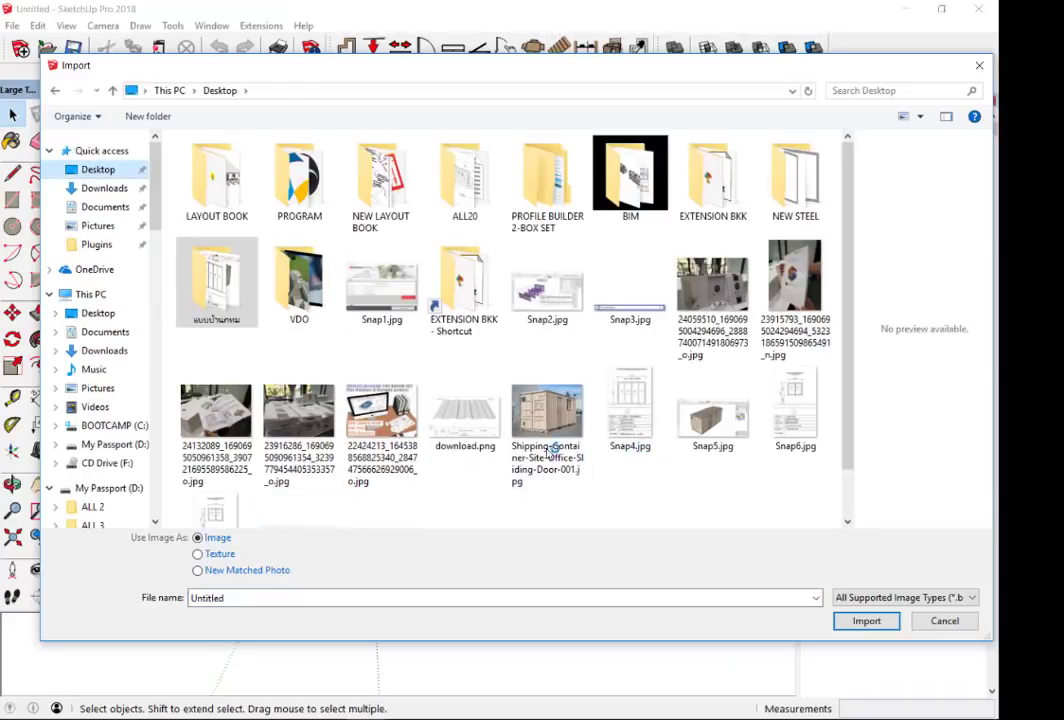
{"action": "scroll", "coordinate": [575, 435], "scroll_direction": "down", "scroll_amount": 1}
{"action": "scroll", "coordinate": [432, 427], "scroll_direction": "up", "scroll_amount": 1}
- Save STEEL SUPPORT.skp to the Desktop, replacing the existing file, then return to the untitled model
{"action": "left_click", "coordinate": [180, 640]}
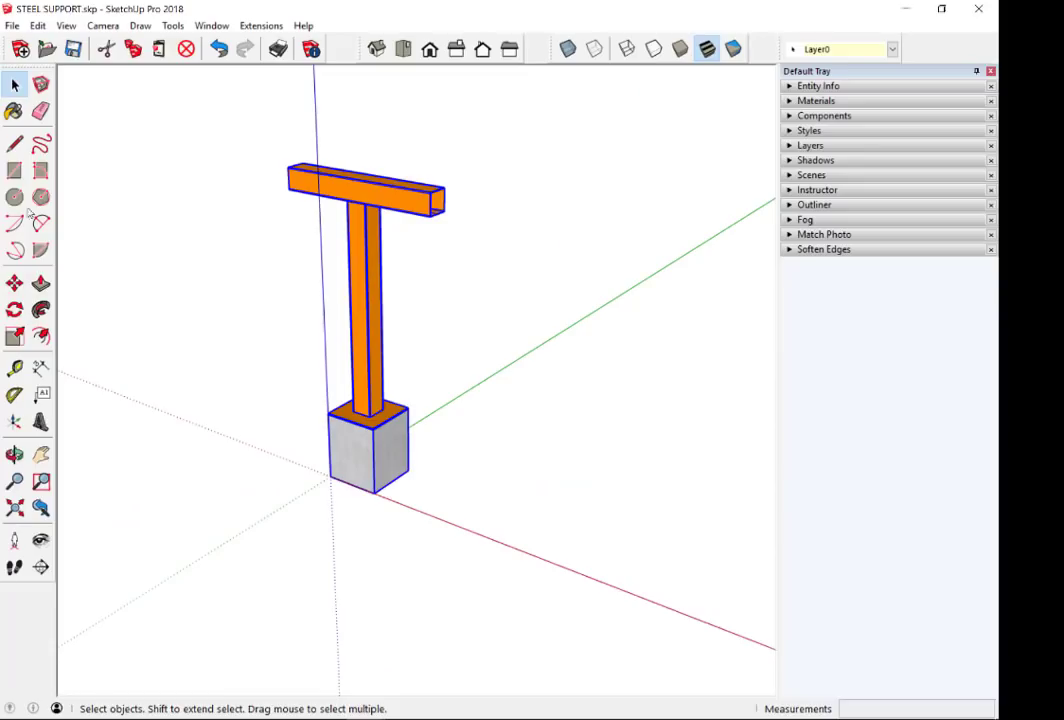
{"action": "left_click", "coordinate": [9, 26]}
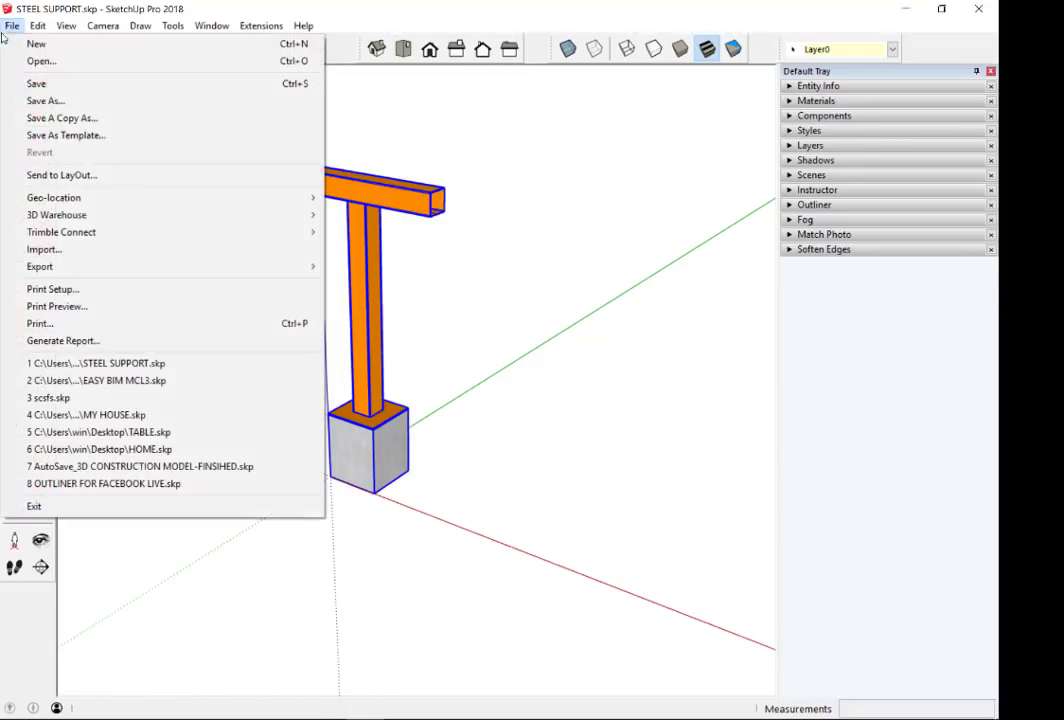
{"action": "left_click", "coordinate": [57, 104]}
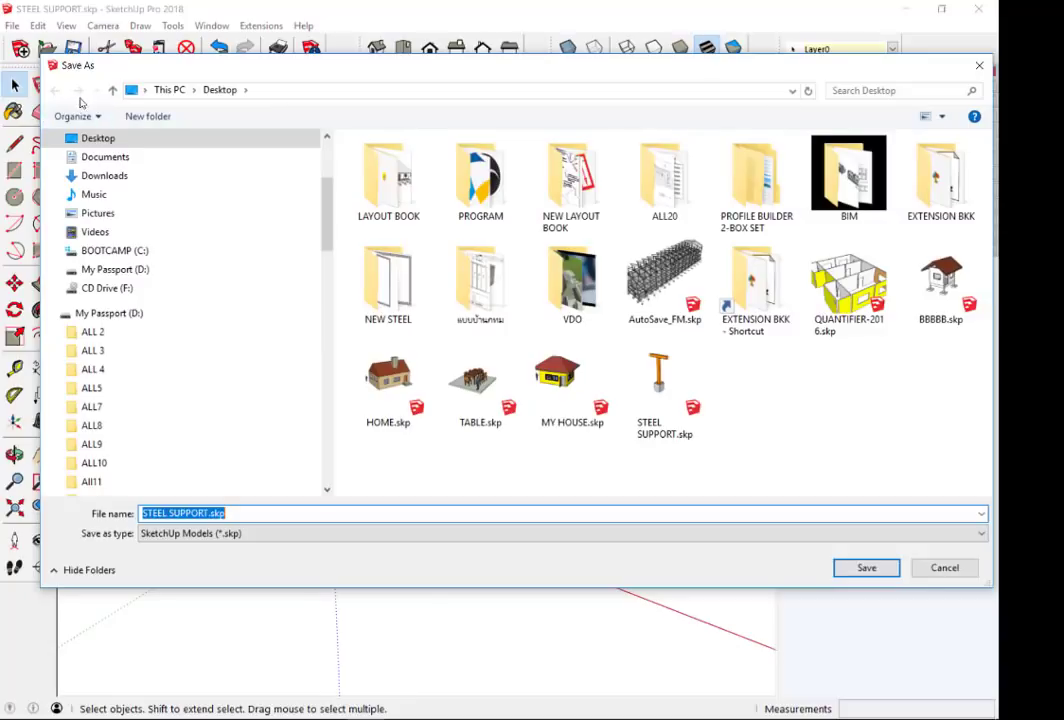
{"action": "left_click", "coordinate": [98, 138]}
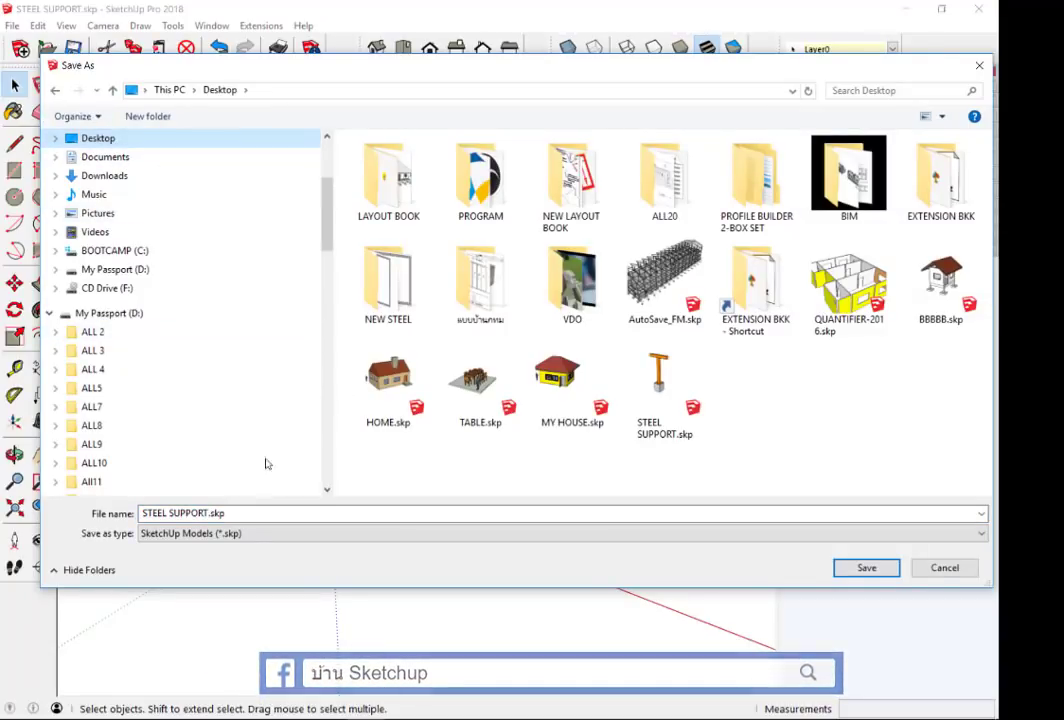
{"action": "key", "text": "Return"}
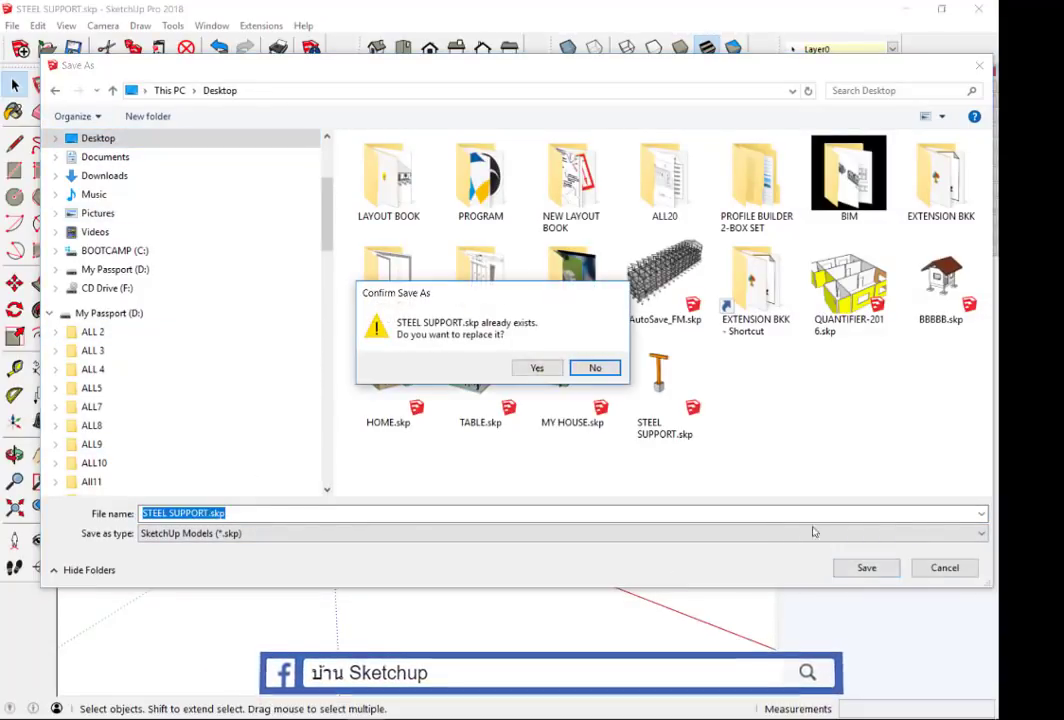
{"action": "left_click", "coordinate": [530, 370]}
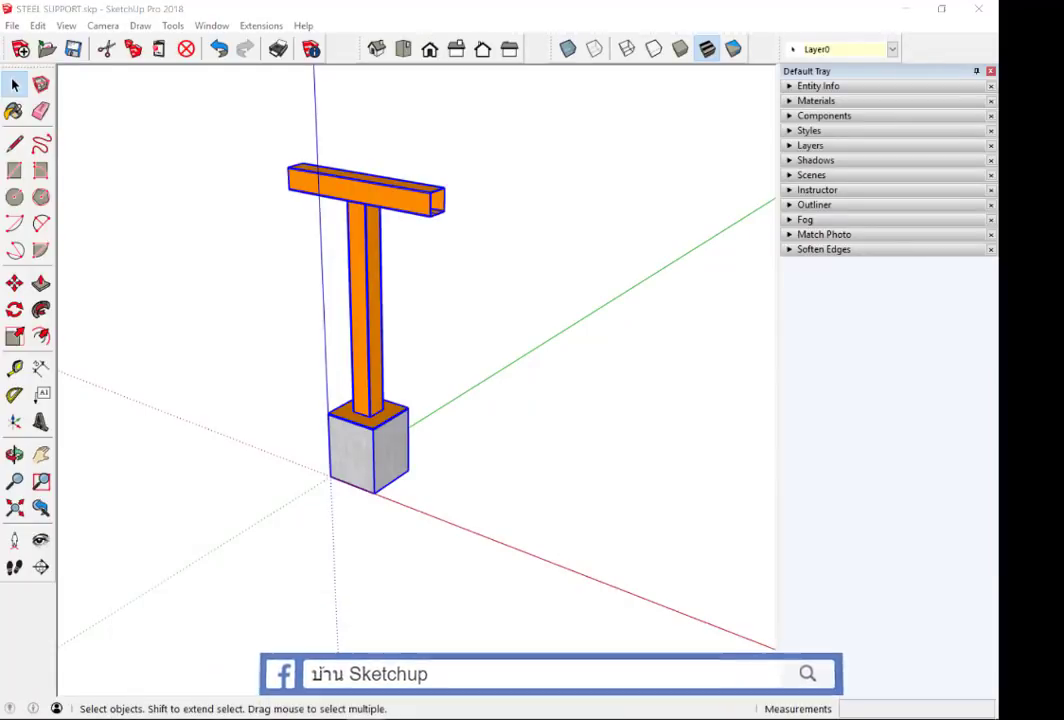
{"action": "left_click", "coordinate": [387, 675]}
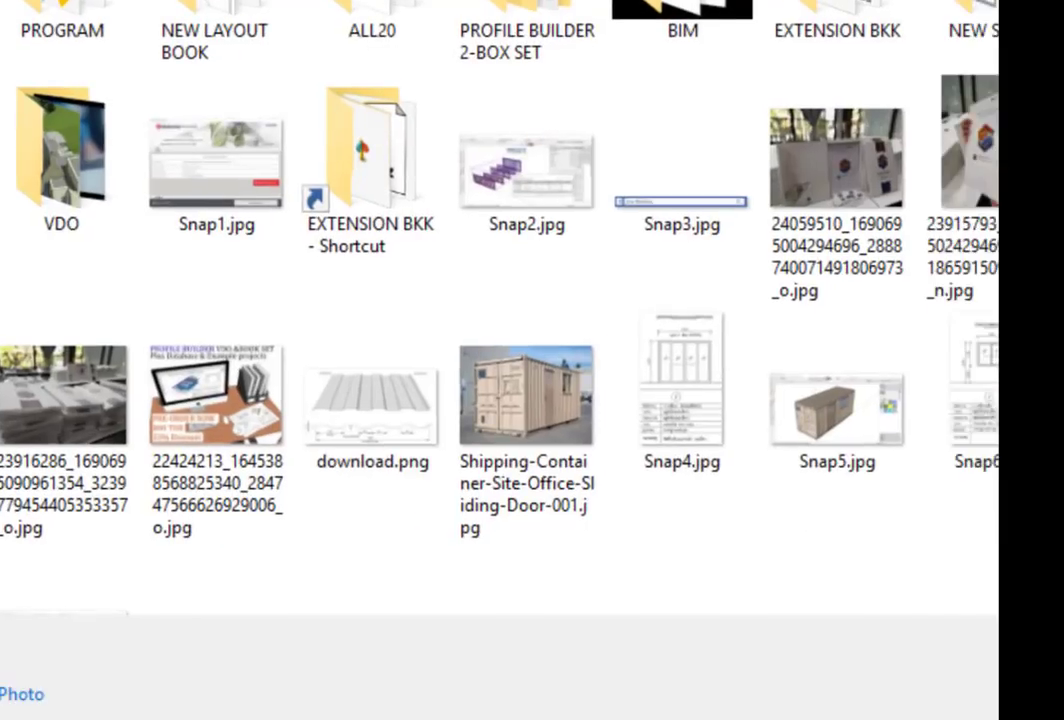
- Filter the Import dialog to SketchUp Files (*.skp) and import STEEL SUPPORT.skp
{"action": "scroll", "coordinate": [513, 565], "scroll_direction": "down", "scroll_amount": 1}
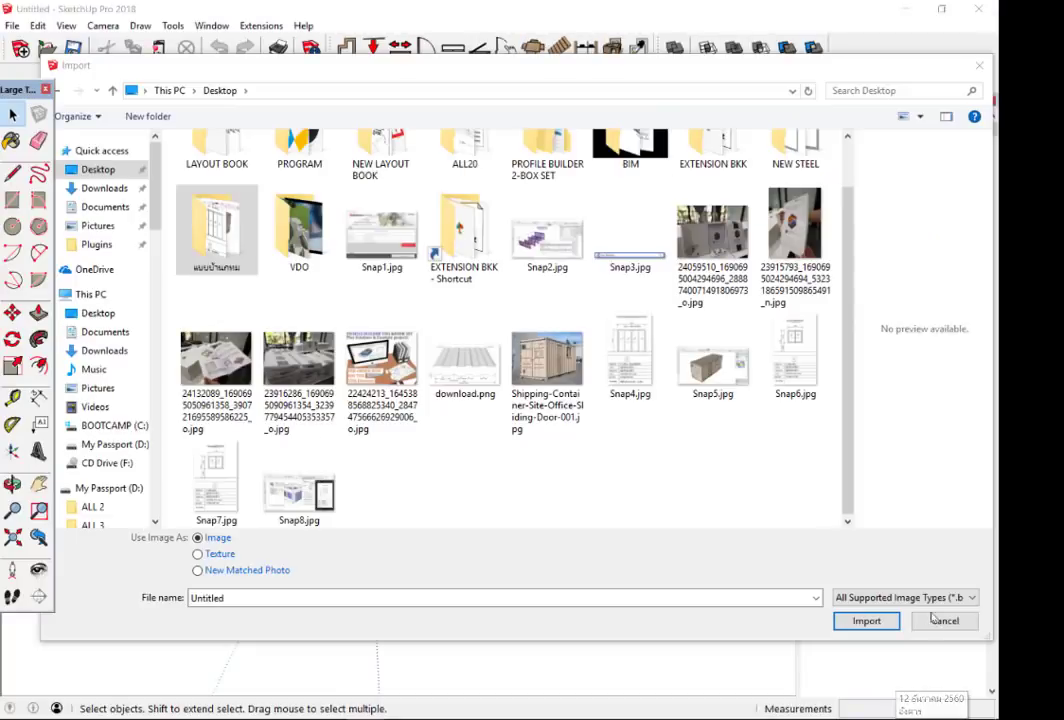
{"action": "left_click", "coordinate": [969, 597]}
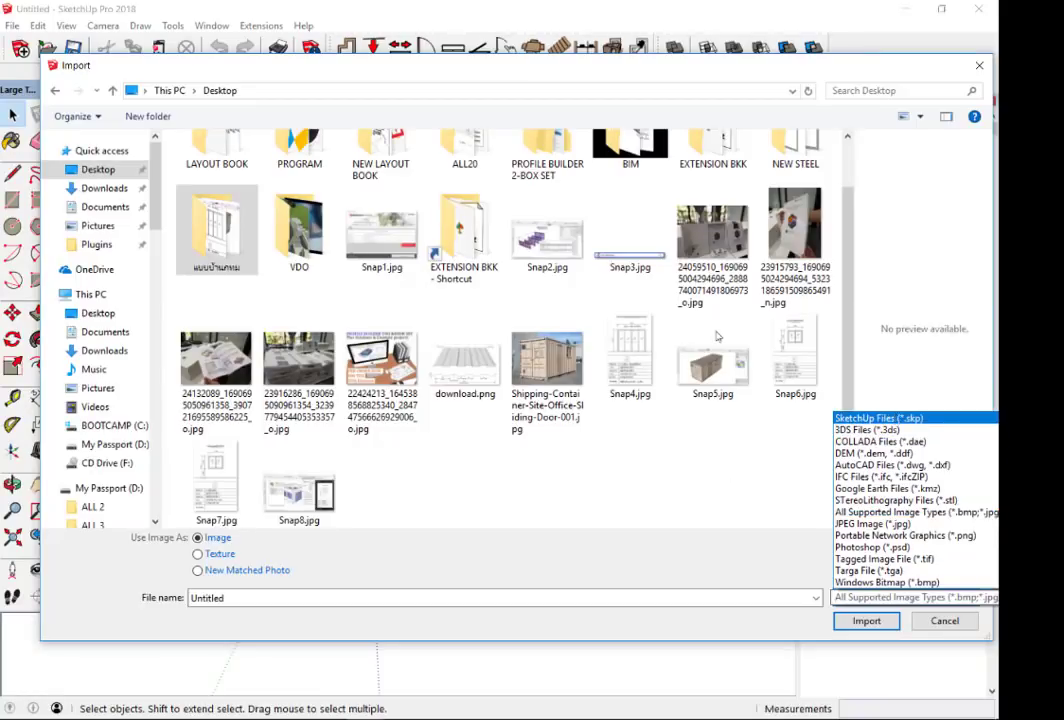
{"action": "key", "text": "Return"}
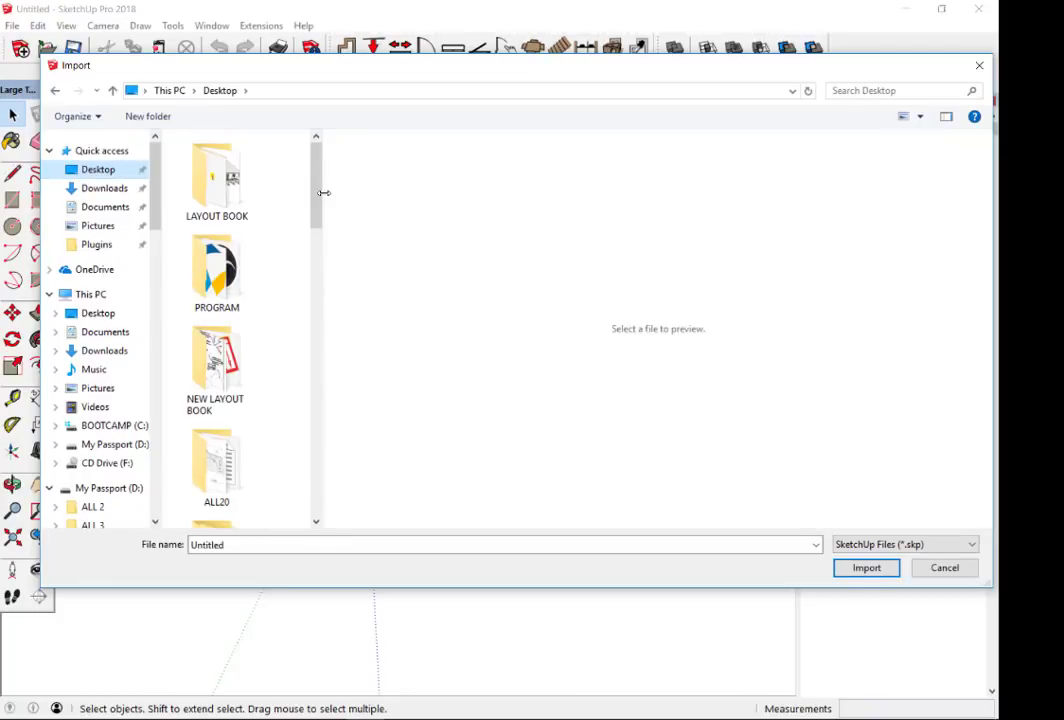
{"action": "left_click_drag", "start_coordinate": [351, 200], "coordinate": [905, 200]}
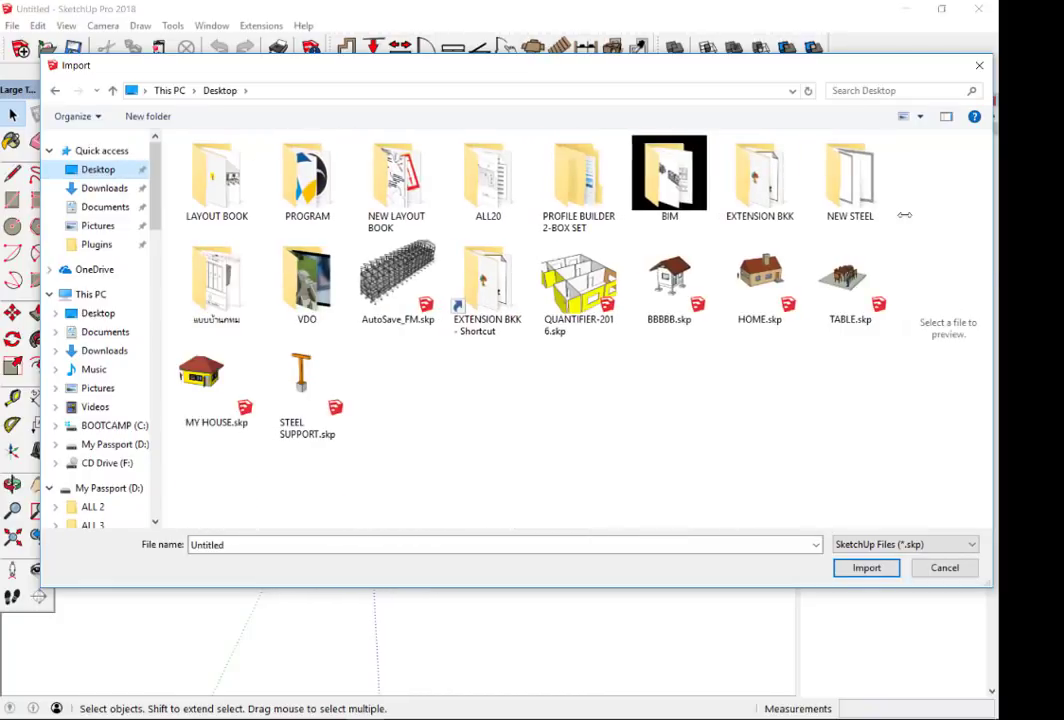
{"action": "left_click", "coordinate": [301, 378]}
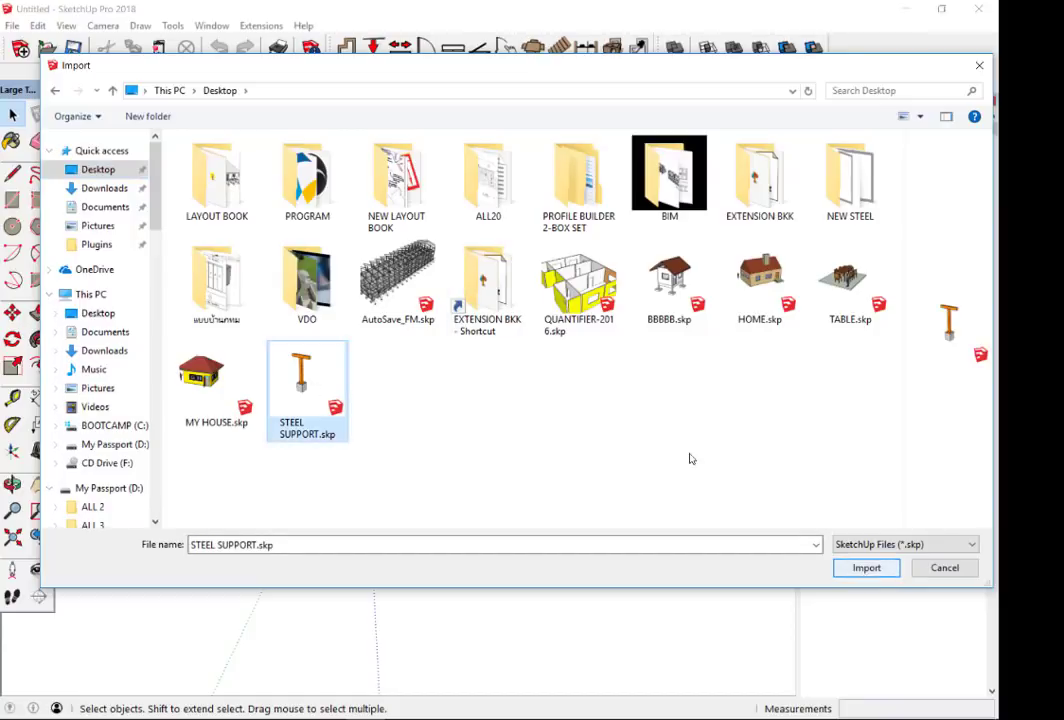
{"action": "key", "text": "Return"}
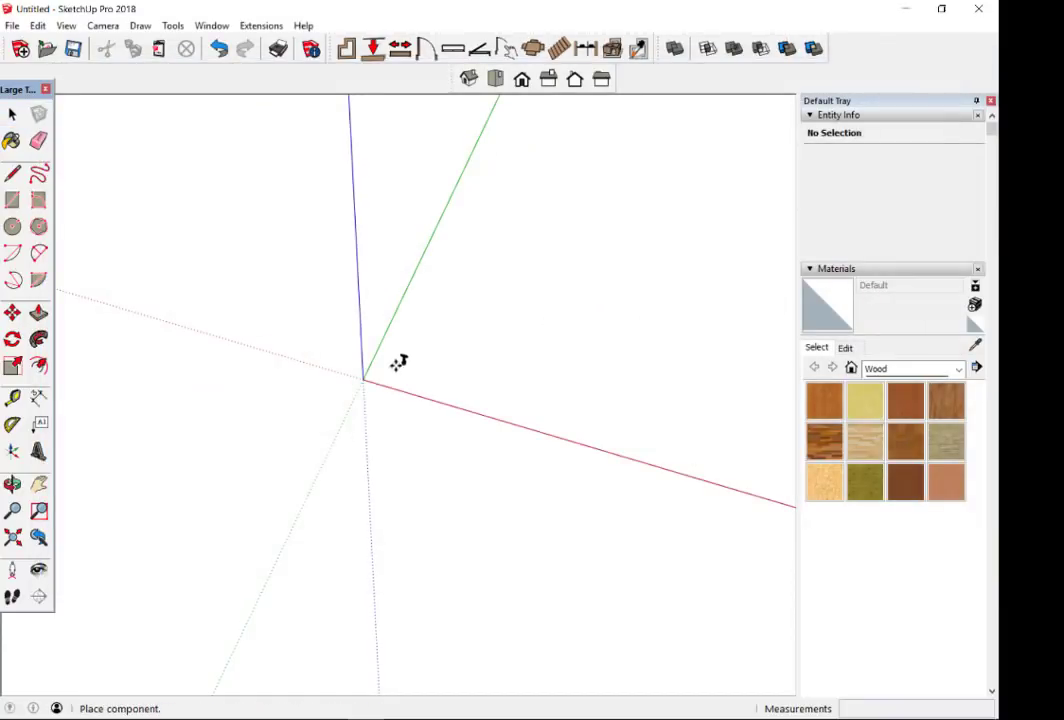
{"action": "scroll", "coordinate": [380, 370], "scroll_direction": "up", "scroll_amount": 3}
{"action": "scroll", "coordinate": [380, 370], "scroll_direction": "up", "scroll_amount": 3}
- Drop the STEEL SUPPORT component at the origin, then select and orbit around it to check it
{"action": "left_click", "coordinate": [309, 420]}
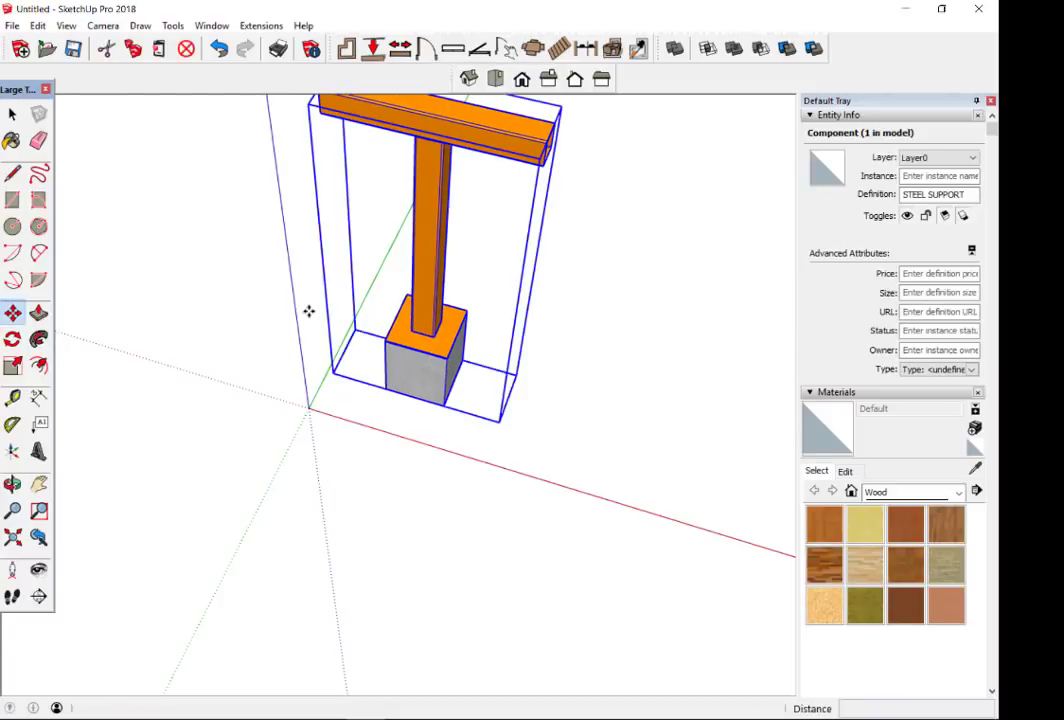
{"action": "key", "text": "space"}
{"action": "left_click", "coordinate": [404, 473]}
{"action": "scroll", "coordinate": [404, 473], "scroll_direction": "down", "scroll_amount": 3}
{"action": "scroll", "coordinate": [346, 278], "scroll_direction": "down", "scroll_amount": 2}
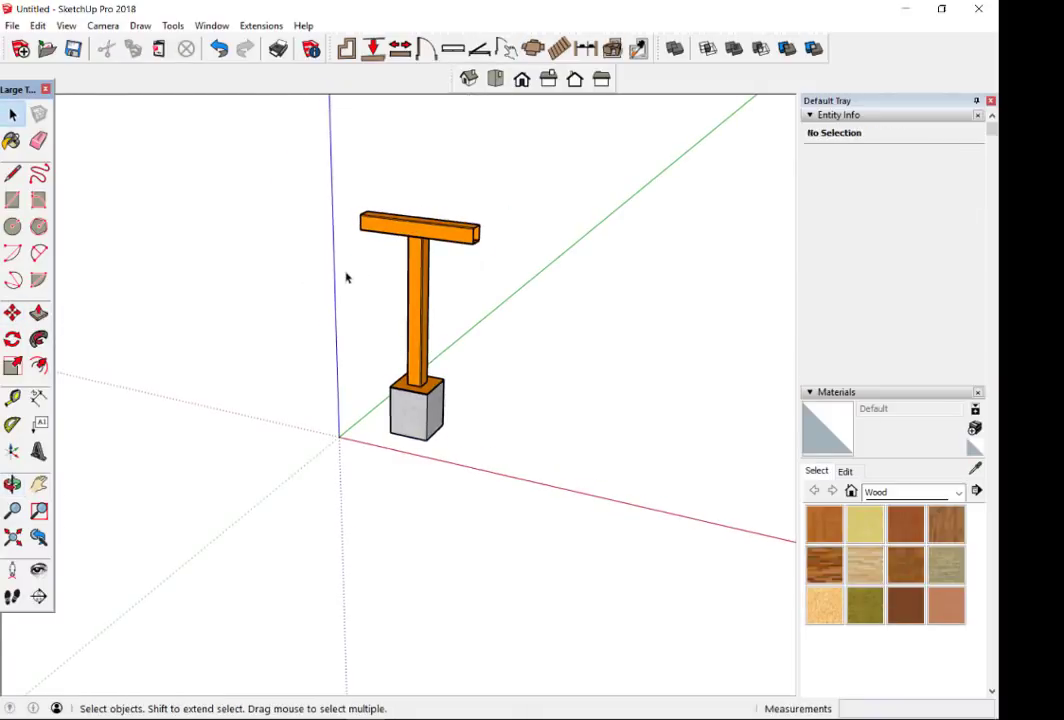
{"action": "middle_click_drag", "start_coordinate": [330, 283], "coordinate": [447, 277]}
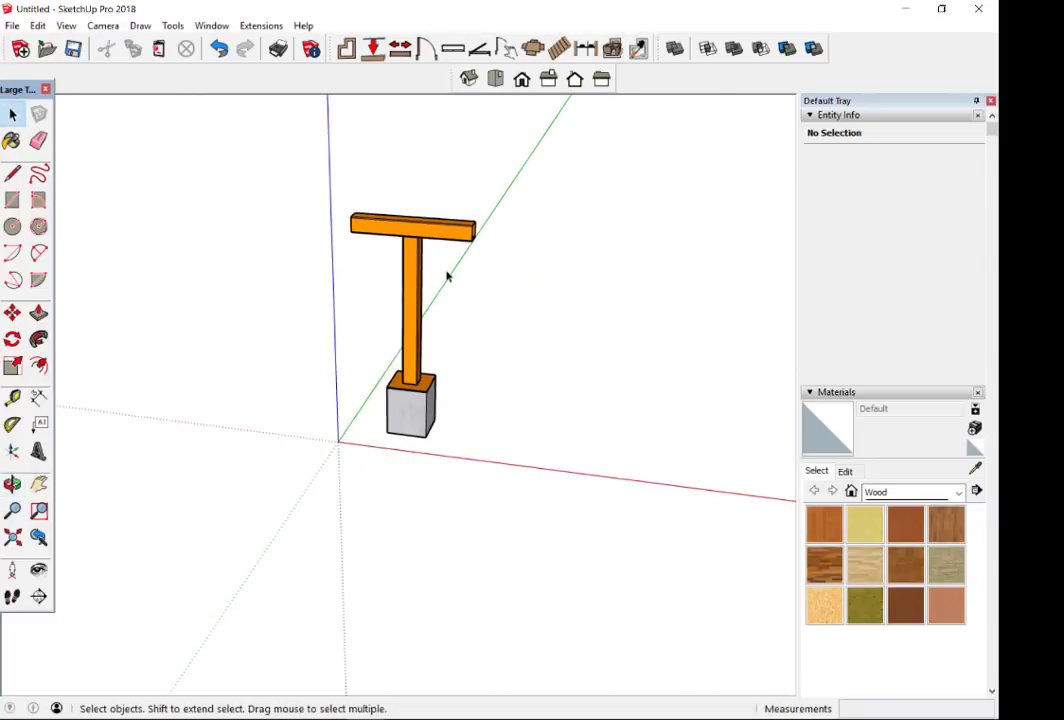
{"action": "left_click", "coordinate": [356, 224]}
{"action": "mouse_move", "coordinate": [380, 268]}
{"action": "middle_mouse_down"}
{"action": "mouse_move", "coordinate": [488, 418]}
{"action": "mouse_move", "coordinate": [471, 300]}
{"action": "middle_mouse_up"}
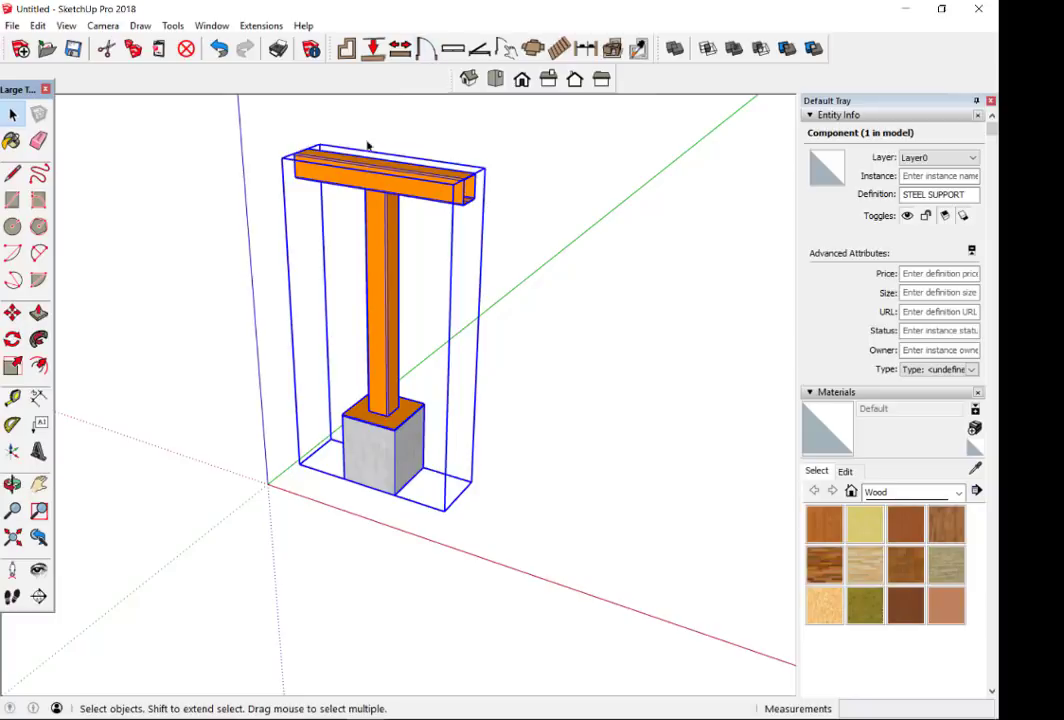
{"action": "right_click", "coordinate": [366, 175]}
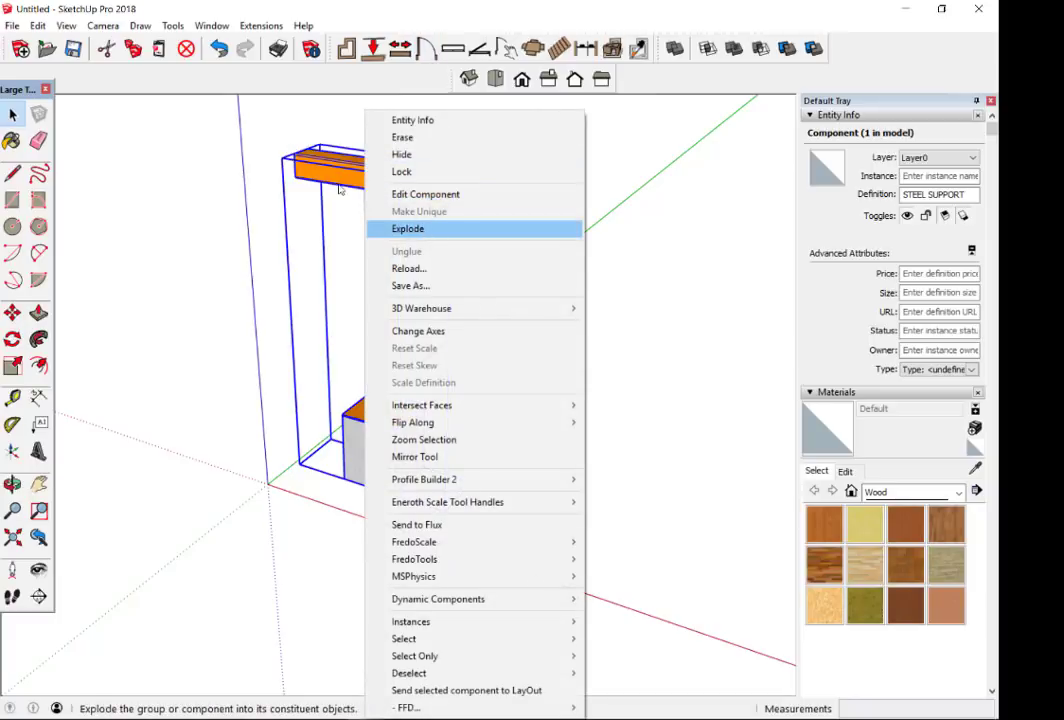
{"action": "left_click", "coordinate": [423, 232]}
{"action": "left_click", "coordinate": [385, 300]}
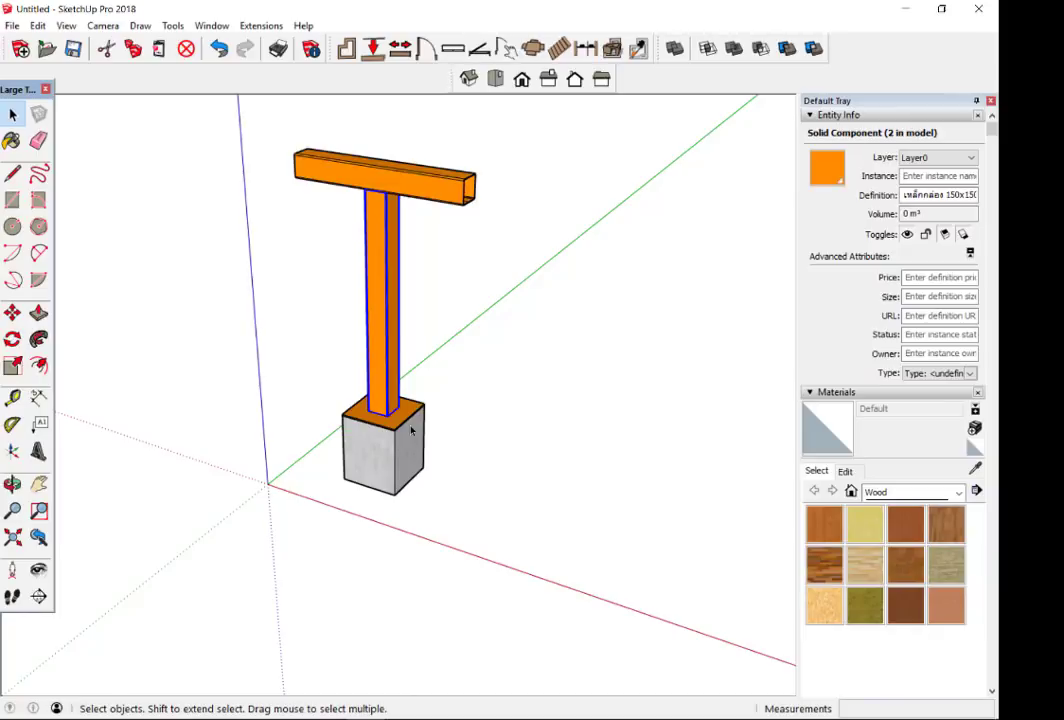
{"action": "key", "text": "ctrl+z"}
{"action": "scroll", "coordinate": [411, 430], "scroll_direction": "down", "scroll_amount": 3}
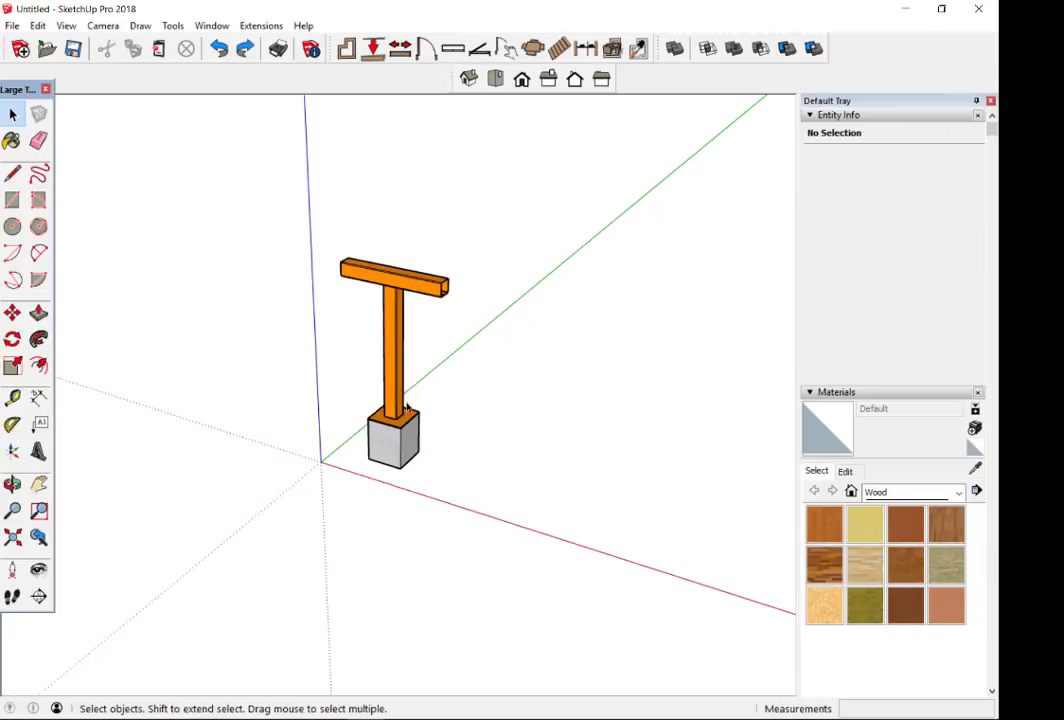
{"action": "left_click", "coordinate": [370, 380]}
{"action": "left_click", "coordinate": [284, 281]}
{"action": "scroll", "coordinate": [335, 297], "scroll_direction": "down", "scroll_amount": 2}
{"action": "scroll", "coordinate": [361, 321], "scroll_direction": "down", "scroll_amount": 2}
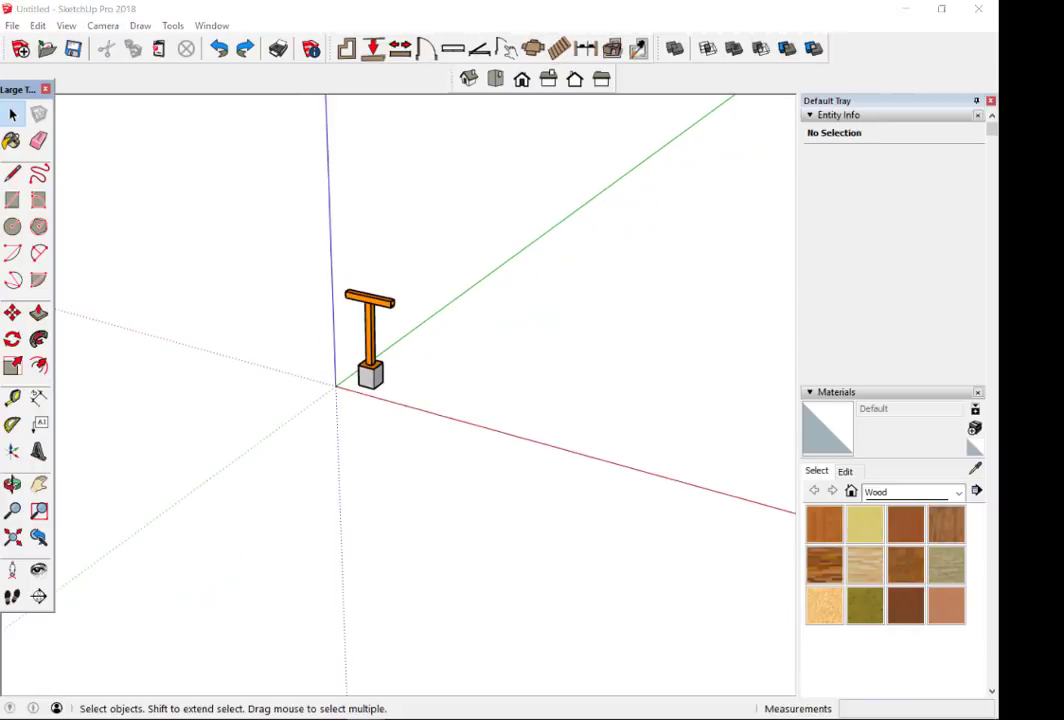
- Bring the STEEL SUPPORT model window forward and select the T-support
{"action": "left_click", "coordinate": [264, 648]}
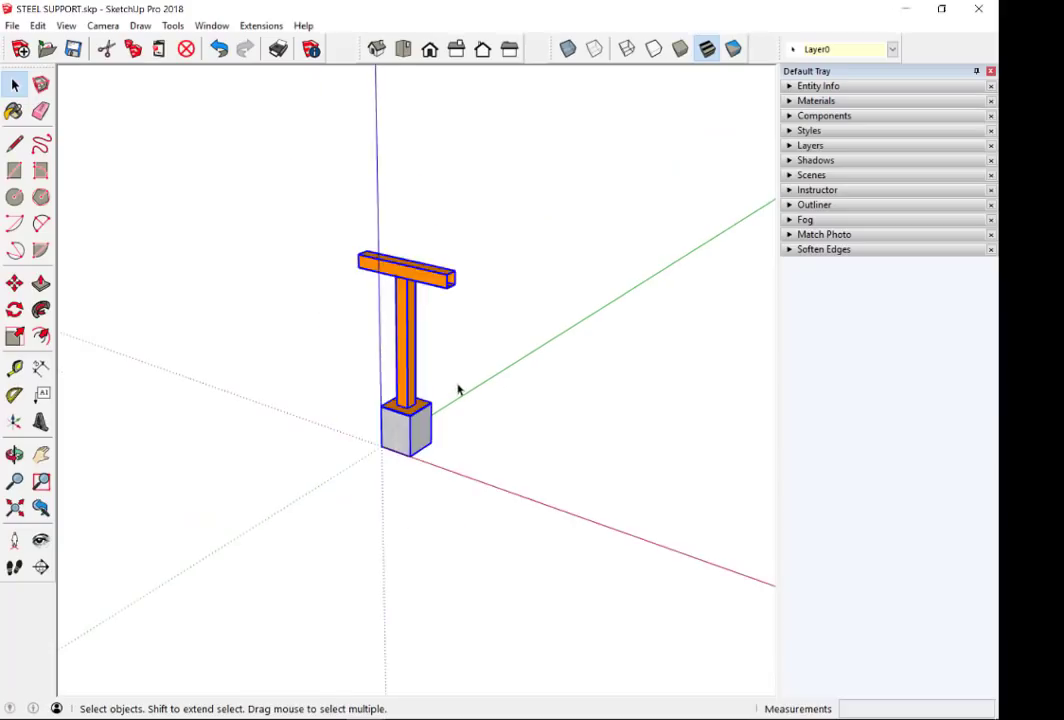
{"action": "scroll", "coordinate": [428, 436], "scroll_direction": "up", "scroll_amount": 2}
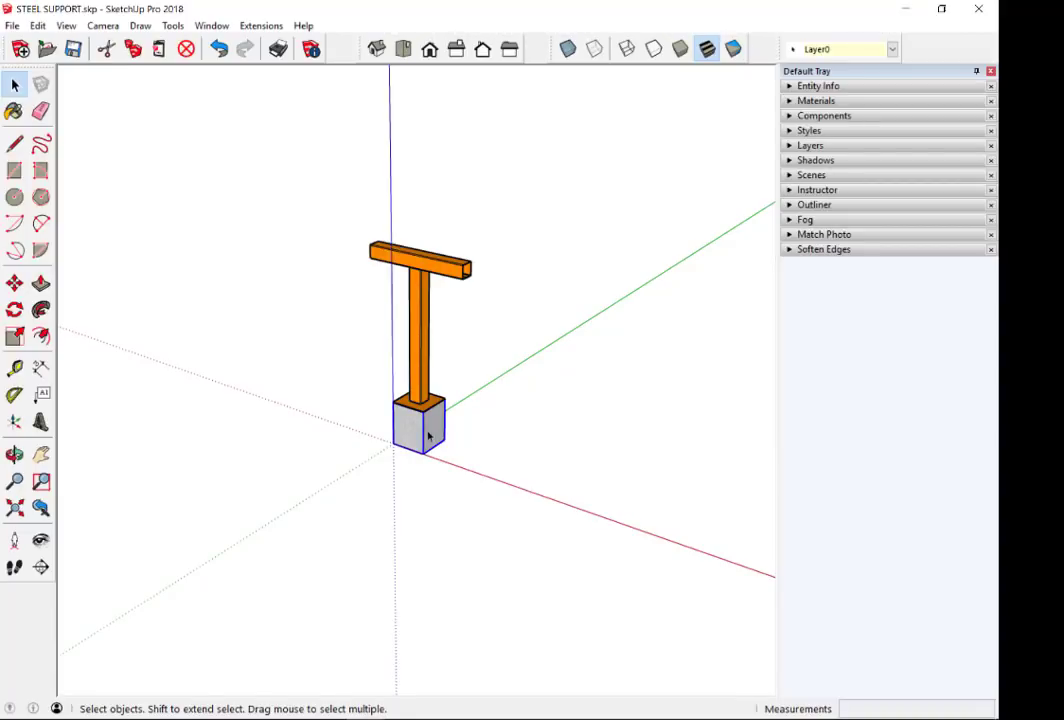
{"action": "scroll", "coordinate": [380, 456], "scroll_direction": "down", "scroll_amount": 3}
{"action": "left_click", "coordinate": [412, 405]}
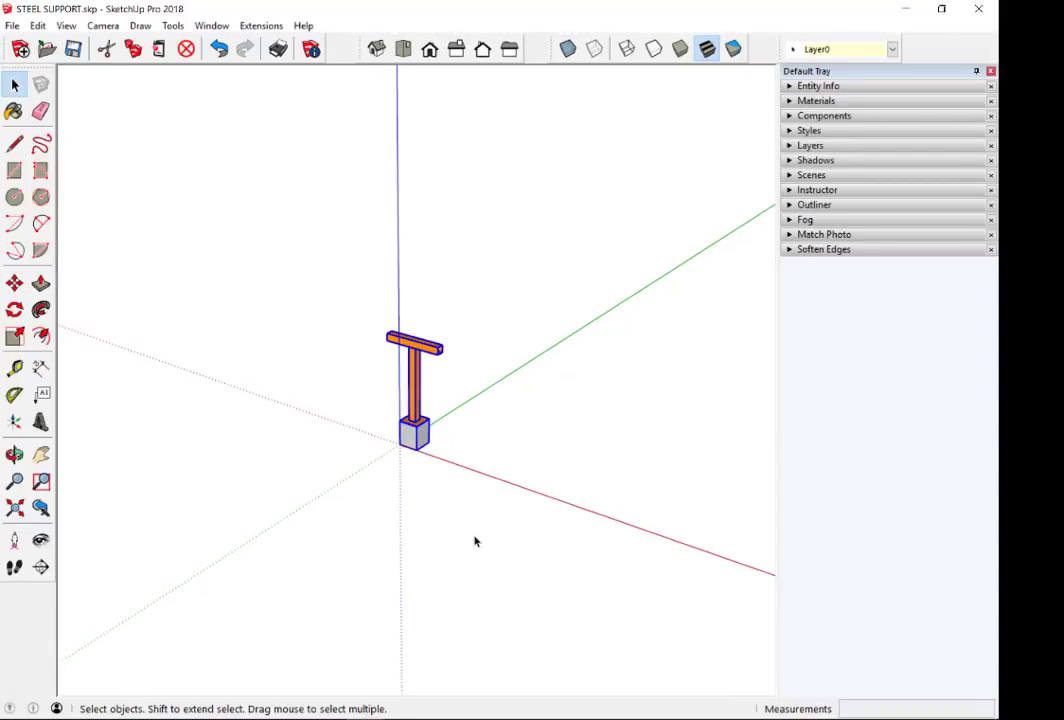
{"action": "scroll", "coordinate": [404, 499], "scroll_direction": "up", "scroll_amount": 2}
{"action": "scroll", "coordinate": [470, 437], "scroll_direction": "up", "scroll_amount": 2}
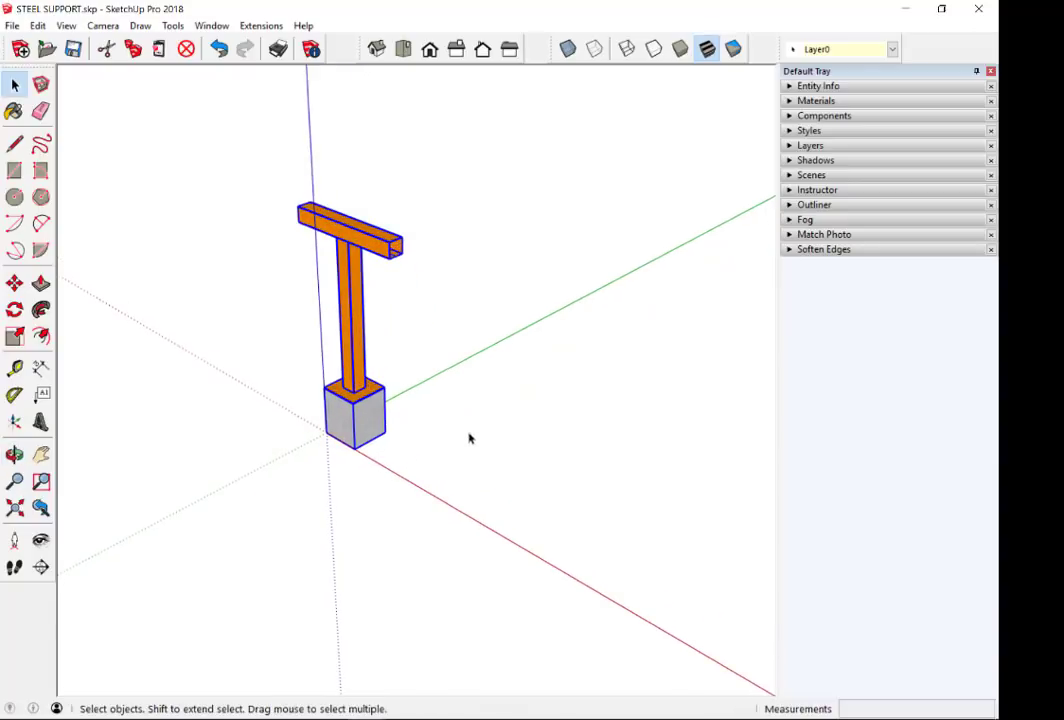
- Copy the support 1.5 m along the green axis and array it into five copies
{"action": "key", "text": "m"}
{"action": "key", "text": "ctrl"}
{"action": "left_click", "coordinate": [405, 430]}
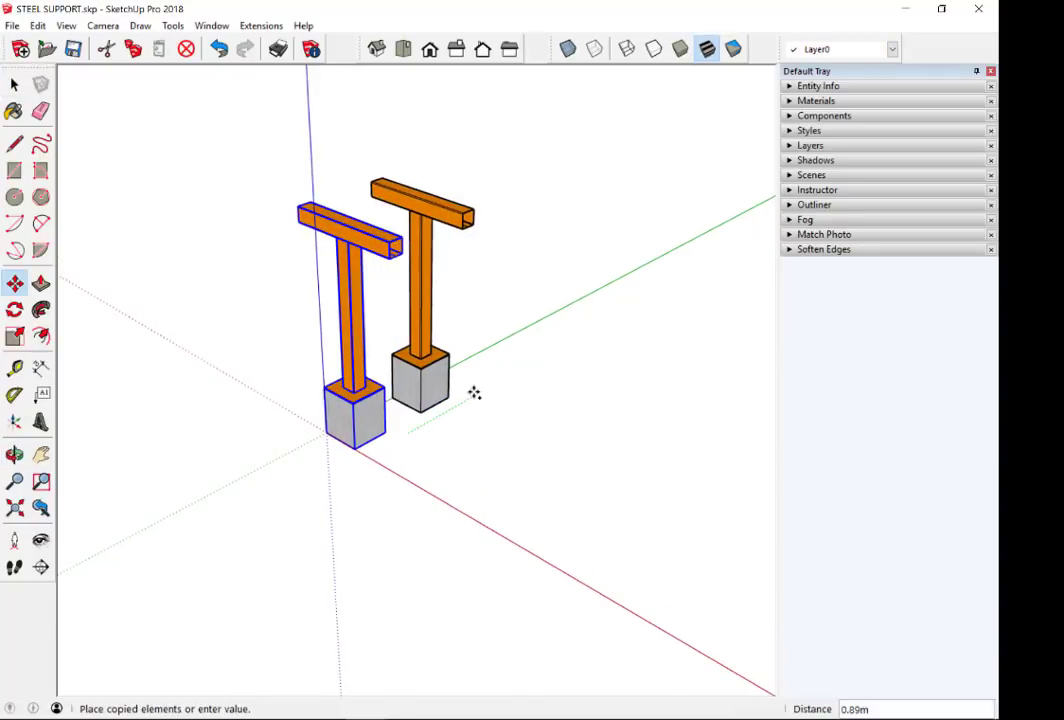
{"action": "type", "text": "1"}
{"action": "key", "text": "Return"}
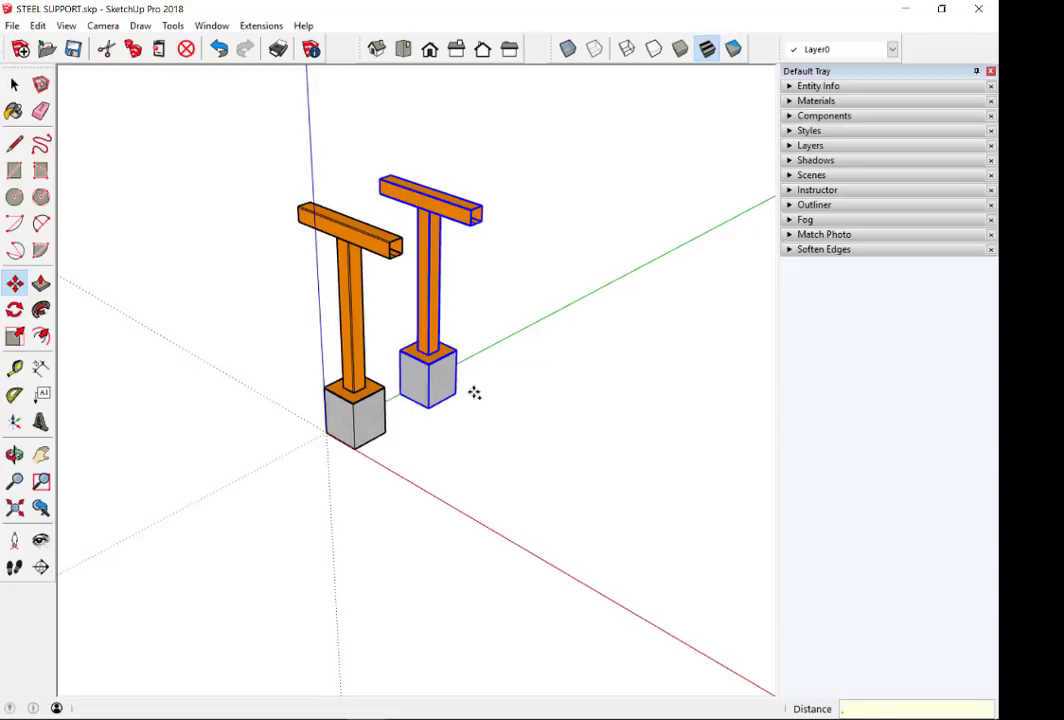
{"action": "type", "text": "5"}
{"action": "key", "text": "Return"}
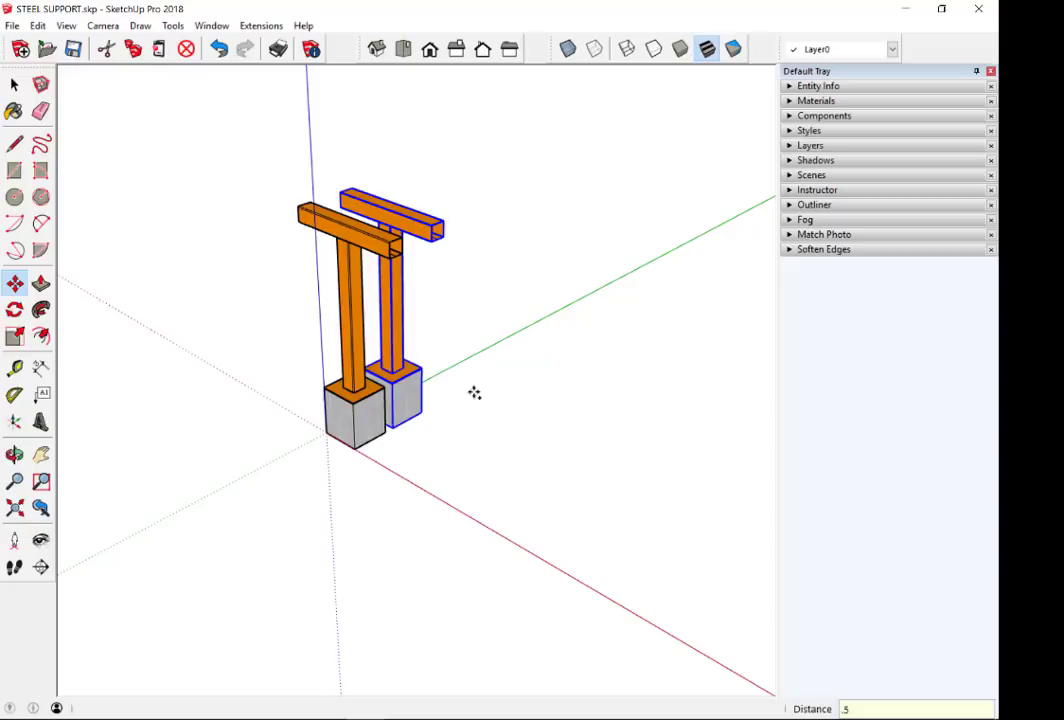
{"action": "type", "text": "1.5"}
{"action": "key", "text": "Return"}
{"action": "type", "text": "x"}
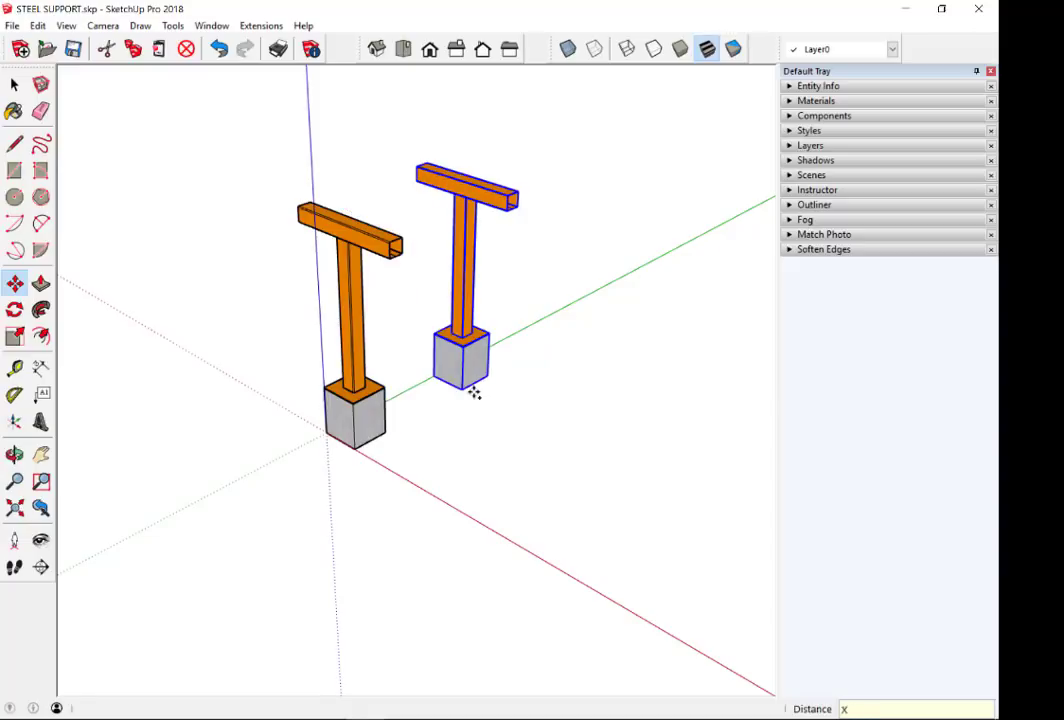
{"action": "key", "text": "Return"}
- Return to Select and orbit for a clear view of the row of footings
{"action": "scroll", "coordinate": [188, 349], "scroll_direction": "down", "scroll_amount": 4}
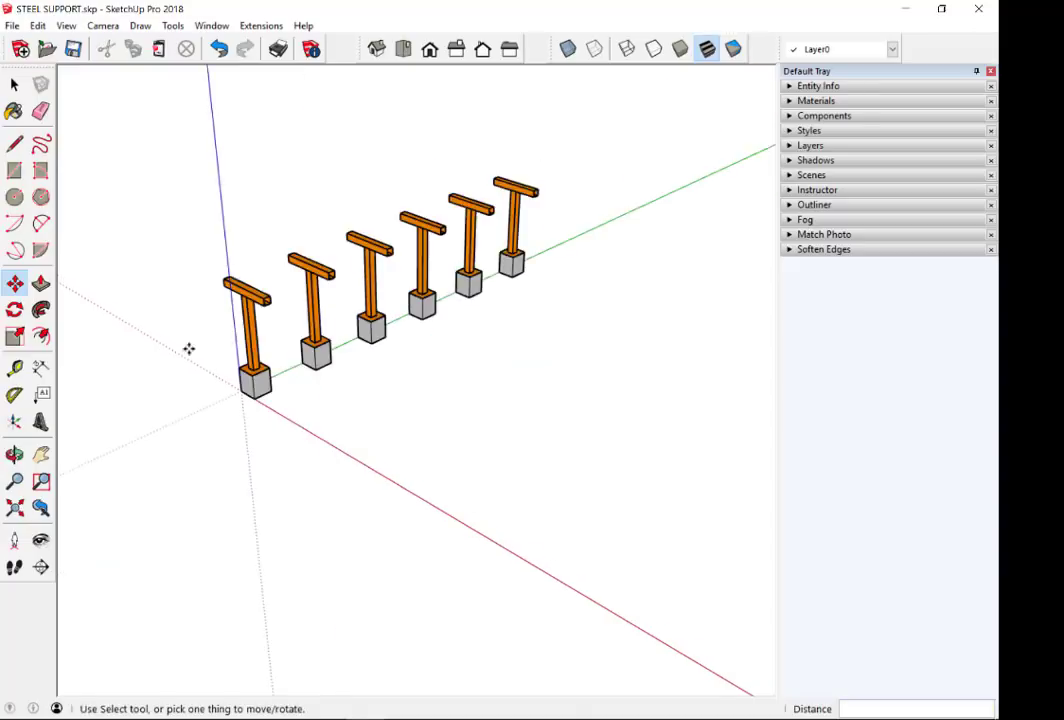
{"action": "scroll", "coordinate": [198, 360], "scroll_direction": "down", "scroll_amount": 1}
{"action": "key", "text": "space"}
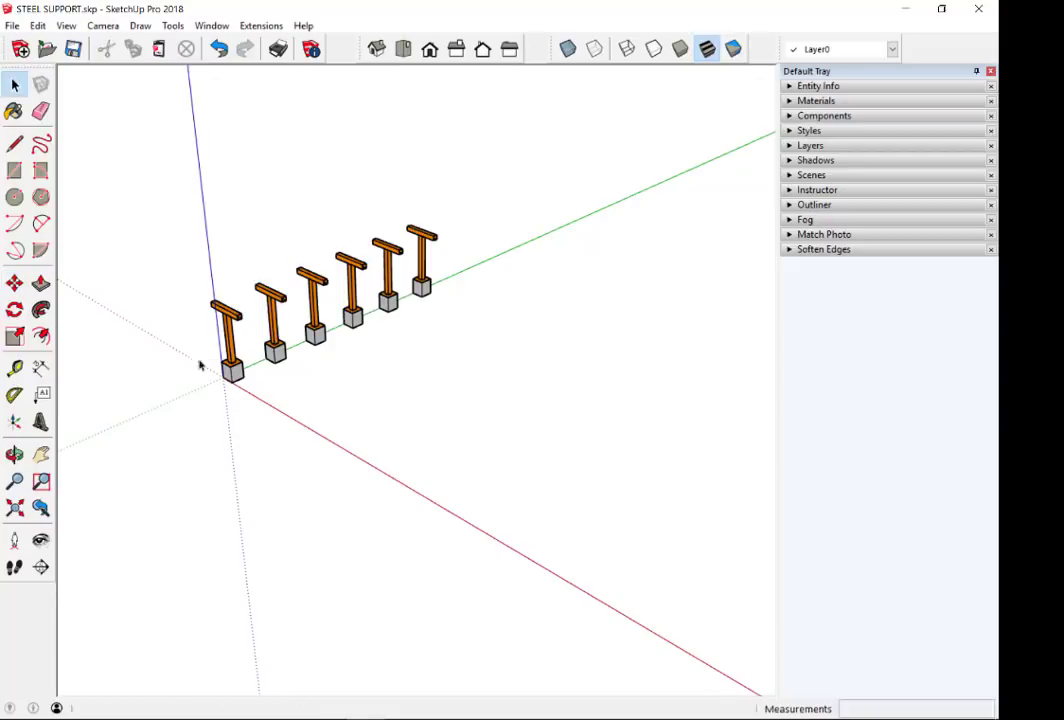
{"action": "scroll", "coordinate": [230, 320], "scroll_direction": "up", "scroll_amount": 2}
{"action": "scroll", "coordinate": [300, 290], "scroll_direction": "up", "scroll_amount": 3}
{"action": "middle_click_drag", "start_coordinate": [327, 280], "coordinate": [351, 311]}
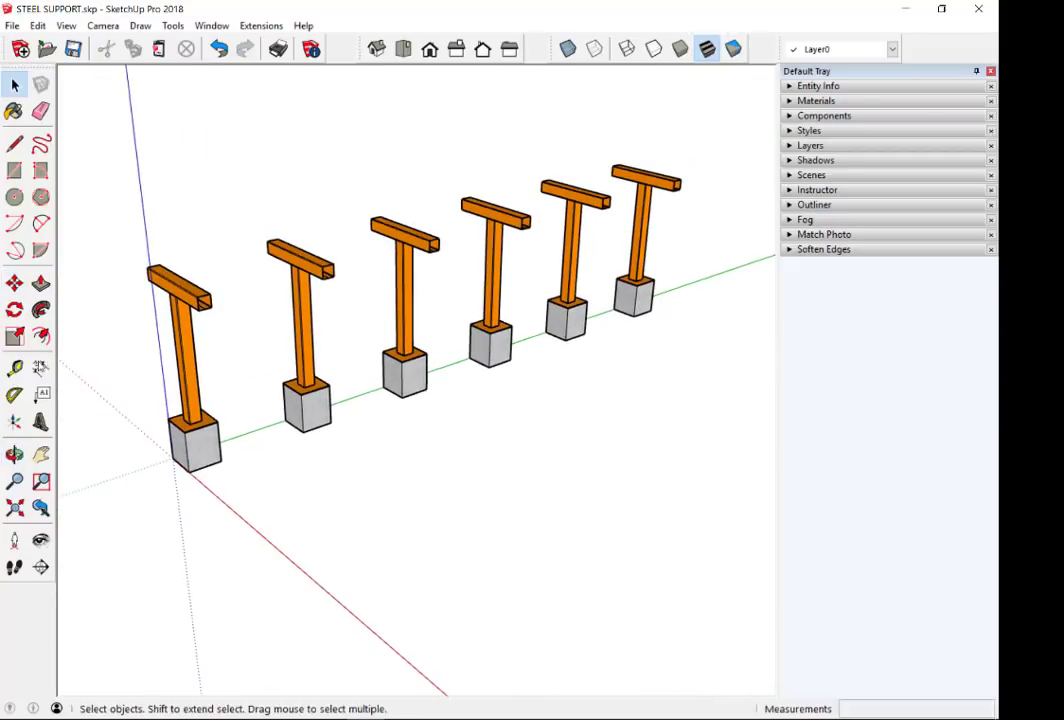
- Add a 1.50m dimension between the first two footing corners, abandoning a second dimension
{"action": "left_click", "coordinate": [40, 368]}
{"action": "scroll", "coordinate": [193, 462], "scroll_direction": "up", "scroll_amount": 2}
{"action": "left_click", "coordinate": [187, 455]}
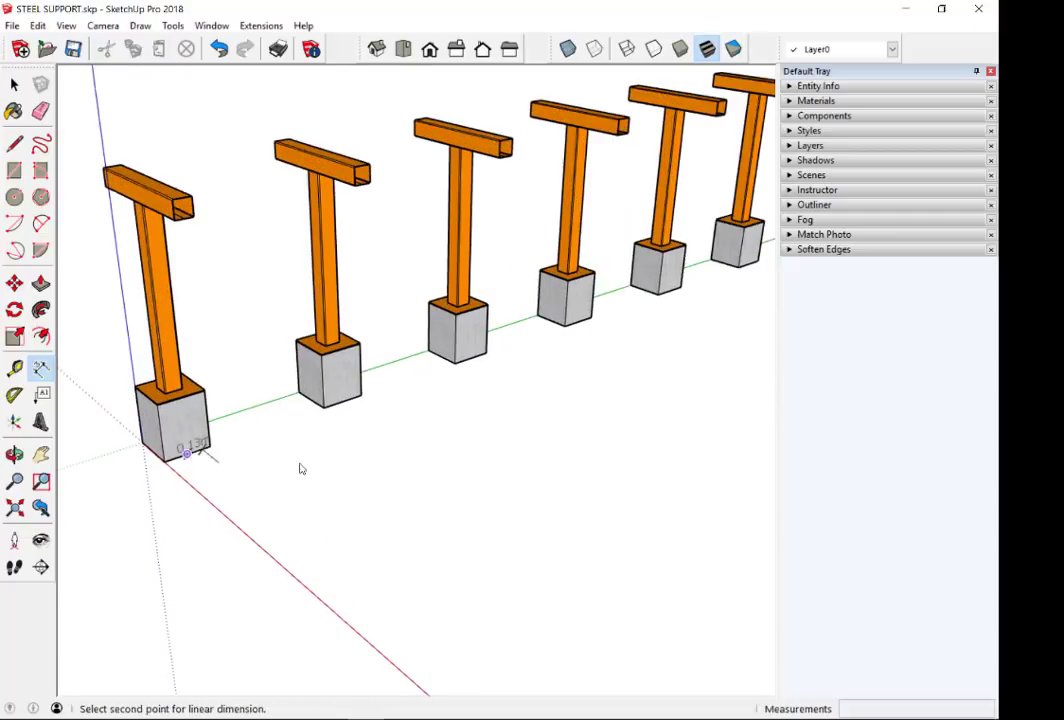
{"action": "left_click", "coordinate": [342, 403]}
{"action": "left_click", "coordinate": [283, 339]}
{"action": "scroll", "coordinate": [468, 394], "scroll_direction": "up", "scroll_amount": 2}
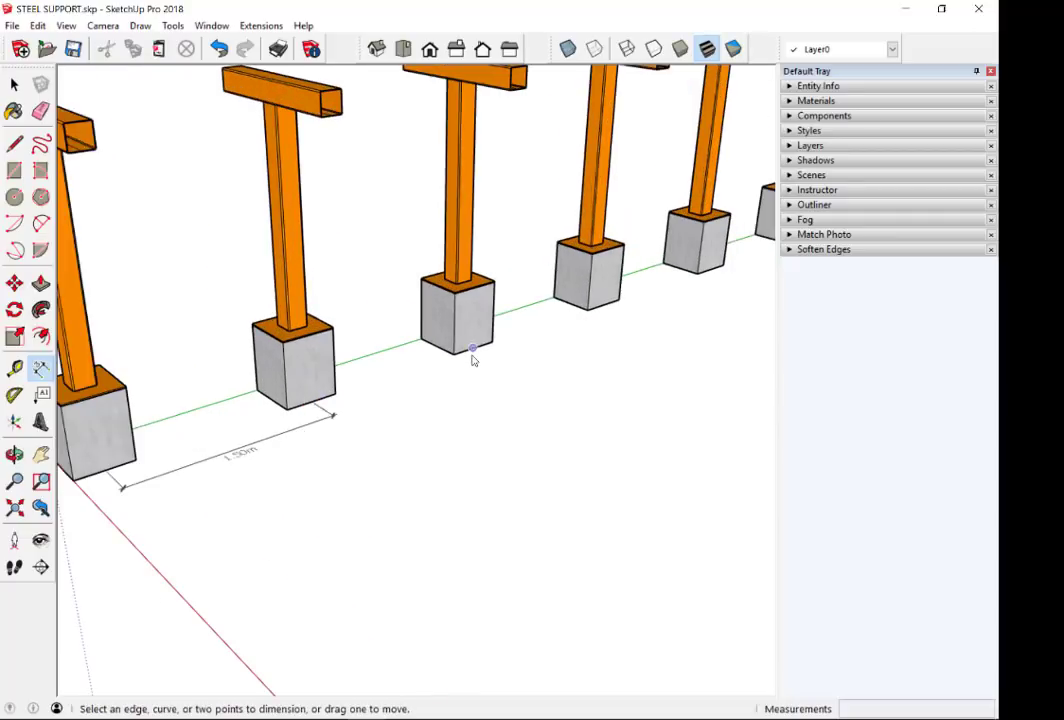
{"action": "left_click", "coordinate": [472, 348]}
{"action": "scroll", "coordinate": [337, 456], "scroll_direction": "down", "scroll_amount": 3}
{"action": "scroll", "coordinate": [463, 489], "scroll_direction": "down", "scroll_amount": 2}
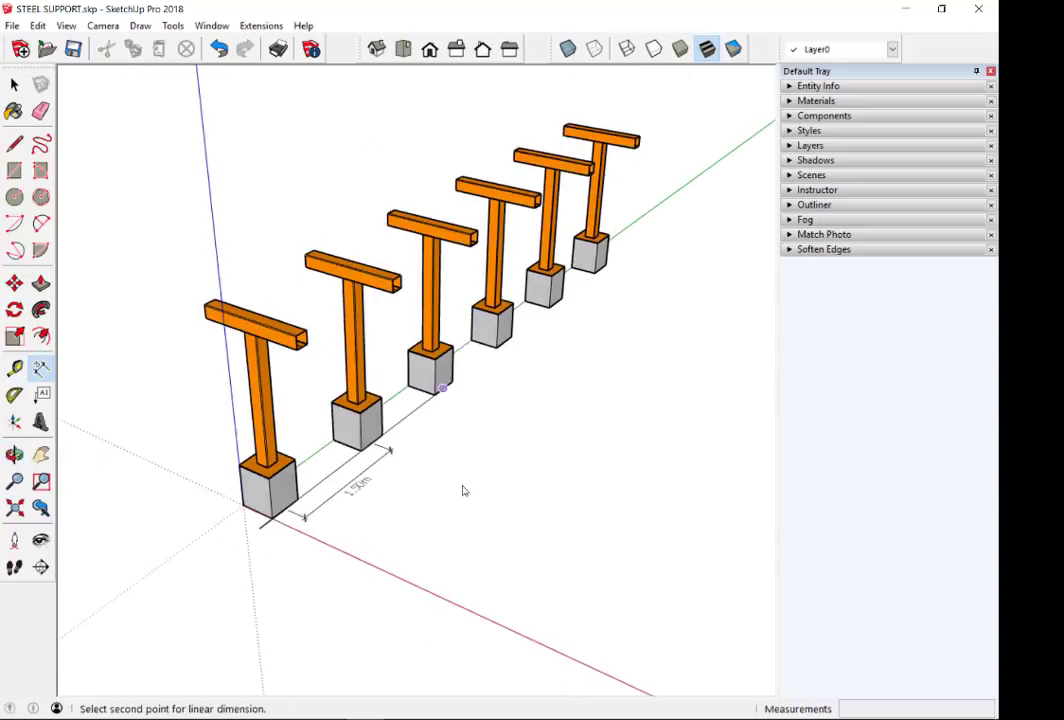
{"action": "key", "text": "space"}
{"action": "mouse_move", "coordinate": [470, 458]}
{"action": "middle_mouse_down"}
{"action": "mouse_move", "coordinate": [427, 463]}
{"action": "mouse_move", "coordinate": [416, 476]}
{"action": "middle_mouse_up"}
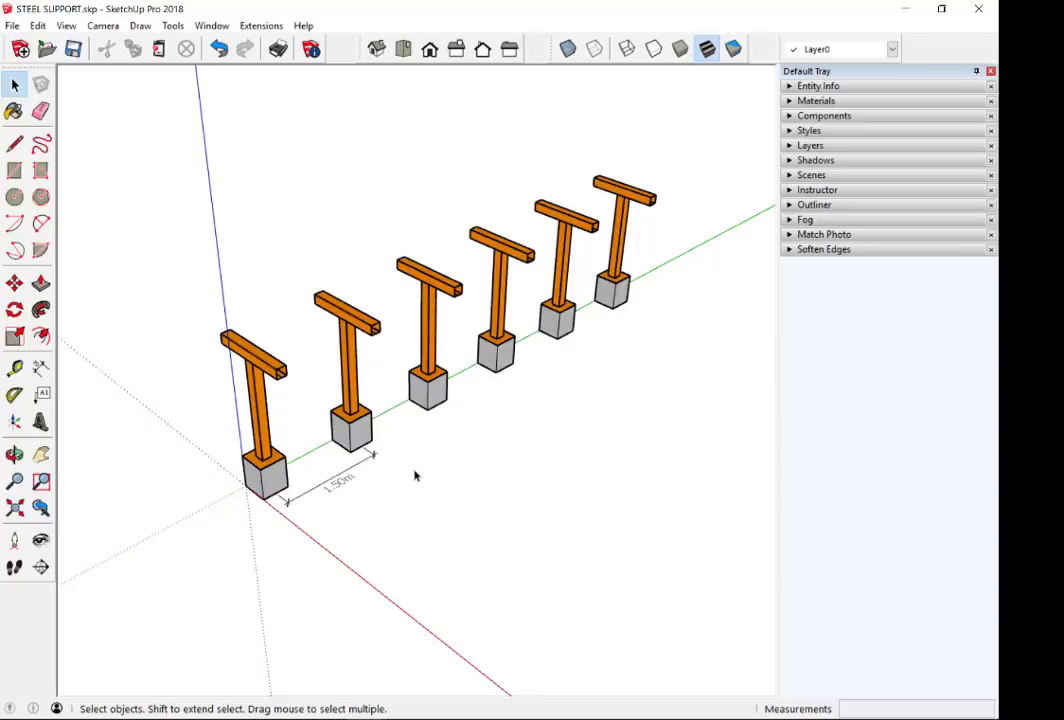
{"action": "mouse_move", "coordinate": [416, 476]}
{"action": "middle_mouse_down"}
{"action": "mouse_move", "coordinate": [362, 400]}
{"action": "mouse_move", "coordinate": [350, 452]}
{"action": "middle_mouse_up"}
{"action": "scroll", "coordinate": [362, 400], "scroll_direction": "up", "scroll_amount": 2}
{"action": "scroll", "coordinate": [295, 404], "scroll_direction": "down", "scroll_amount": 3}
{"action": "scroll", "coordinate": [350, 452], "scroll_direction": "up", "scroll_amount": 1}
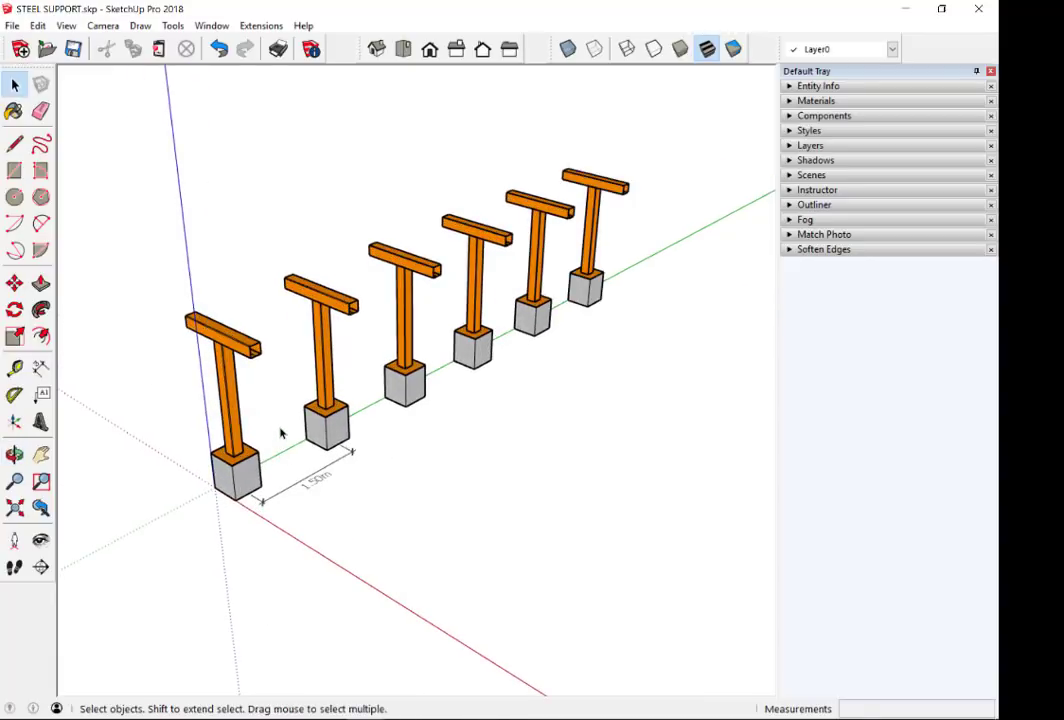
{"action": "mouse_move", "coordinate": [281, 432]}
{"action": "middle_mouse_down"}
{"action": "mouse_move", "coordinate": [482, 321]}
{"action": "mouse_move", "coordinate": [457, 316]}
{"action": "middle_mouse_up"}
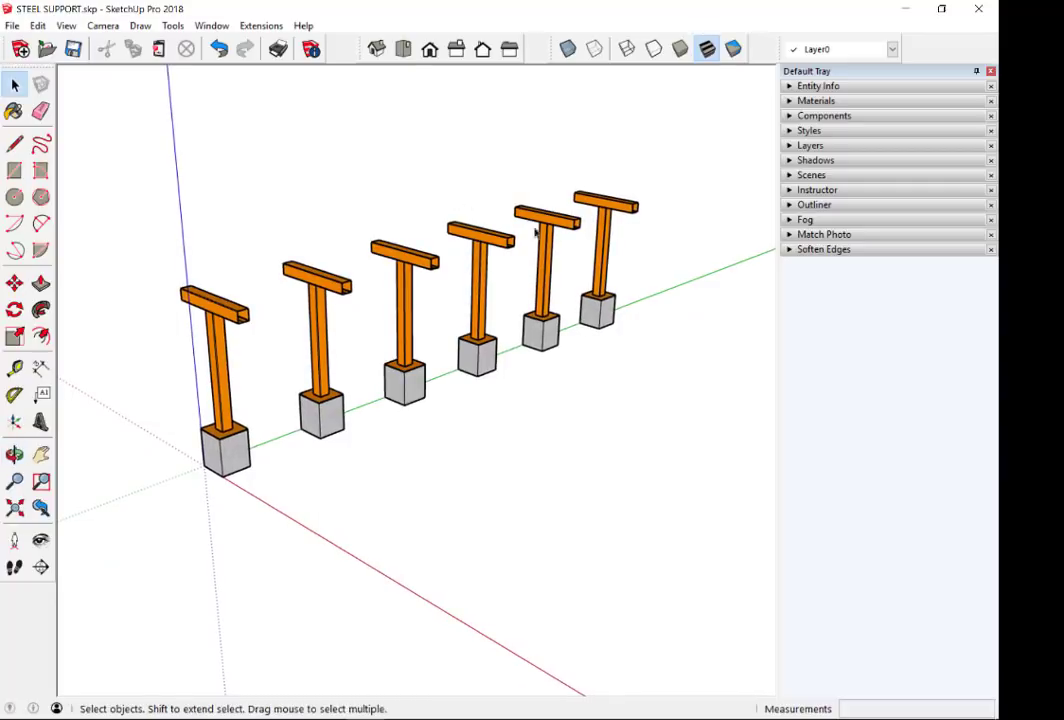
{"action": "middle_click_drag", "start_coordinate": [541, 230], "coordinate": [439, 218]}
{"action": "left_click_drag", "start_coordinate": [362, 156], "coordinate": [712, 264]}
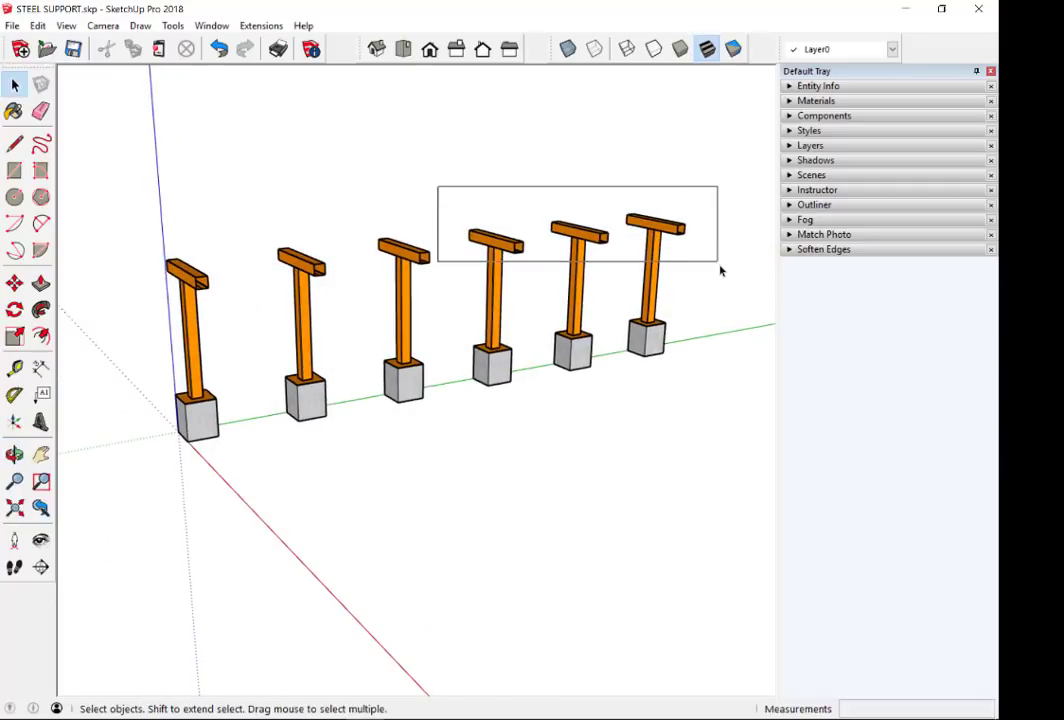
{"action": "scroll", "coordinate": [712, 266], "scroll_direction": "up", "scroll_amount": 2}
{"action": "scroll", "coordinate": [705, 265], "scroll_direction": "up", "scroll_amount": 2}
{"action": "left_click", "coordinate": [705, 265]}
{"action": "mouse_move", "coordinate": [698, 287]}
{"action": "middle_mouse_down"}
{"action": "mouse_move", "coordinate": [549, 195]}
{"action": "mouse_move", "coordinate": [694, 247]}
{"action": "middle_mouse_up"}
{"action": "scroll", "coordinate": [694, 249], "scroll_direction": "down", "scroll_amount": 2}
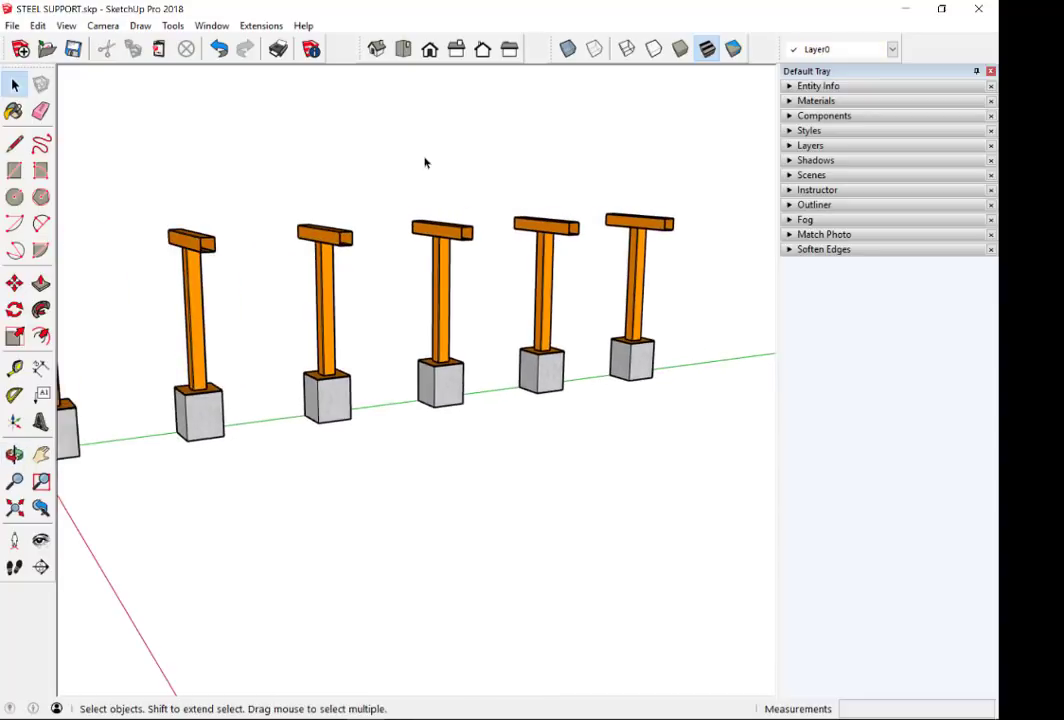
{"action": "mouse_move", "coordinate": [379, 175]}
{"action": "left_mouse_down"}
{"action": "mouse_move", "coordinate": [660, 251]}
{"action": "mouse_move", "coordinate": [717, 290]}
{"action": "left_mouse_up"}
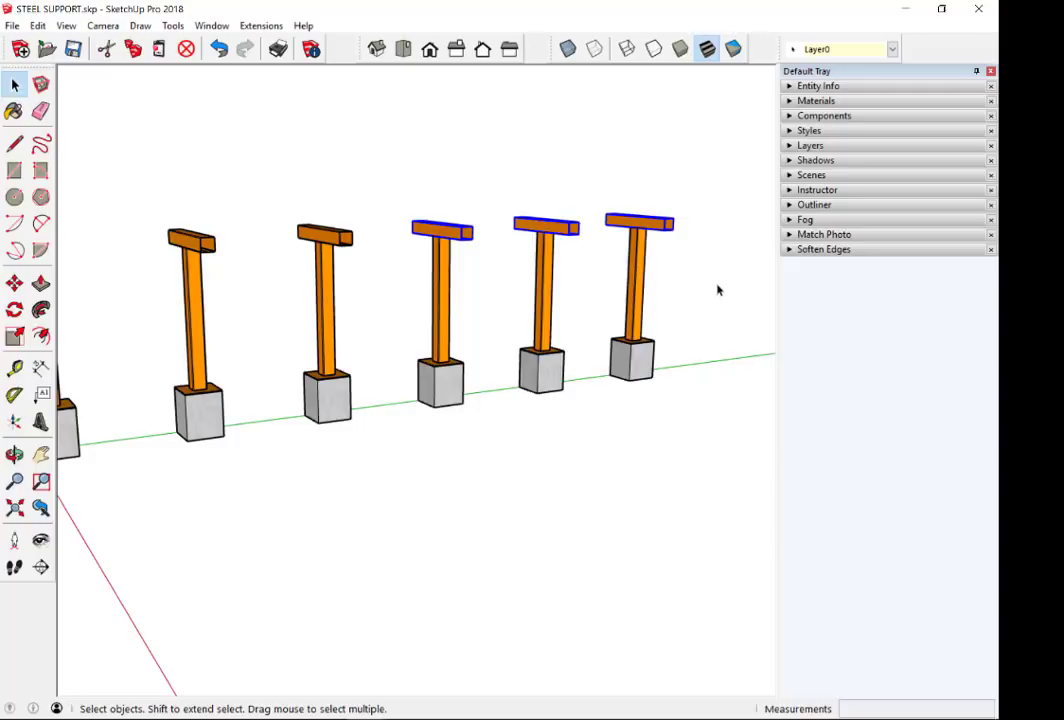
- Select the three right-hand crossbeams and move them down by .2
{"action": "key", "text": "m"}
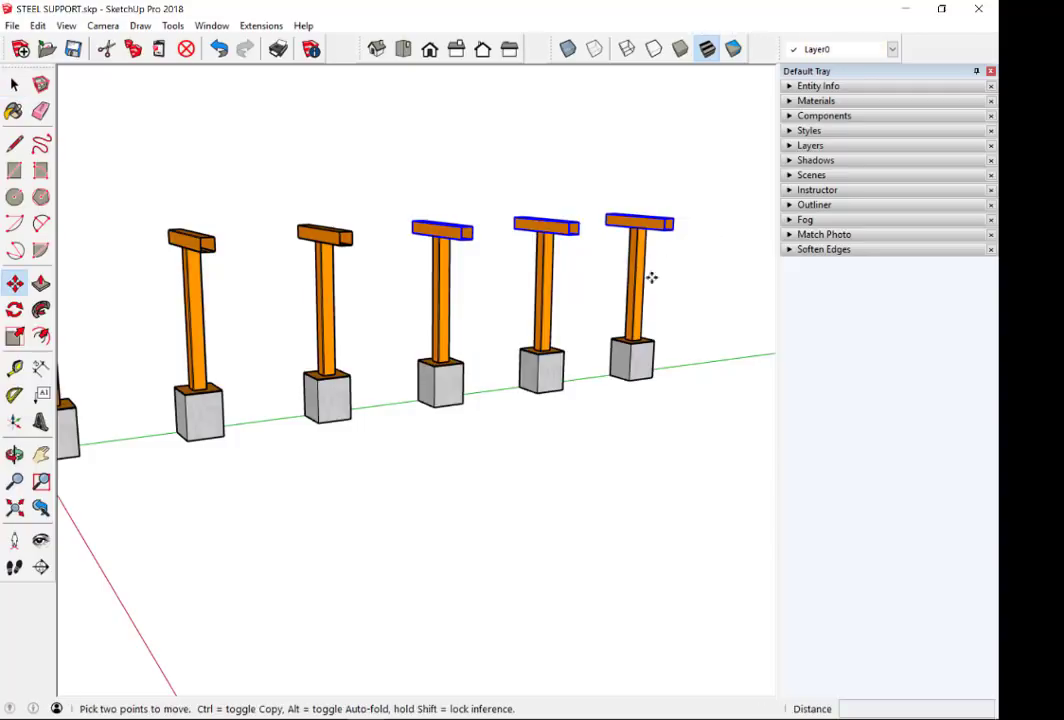
{"action": "key", "text": "space"}
{"action": "middle_click_drag", "start_coordinate": [698, 261], "coordinate": [373, 176]}
{"action": "left_click_drag", "start_coordinate": [373, 176], "coordinate": [709, 281]}
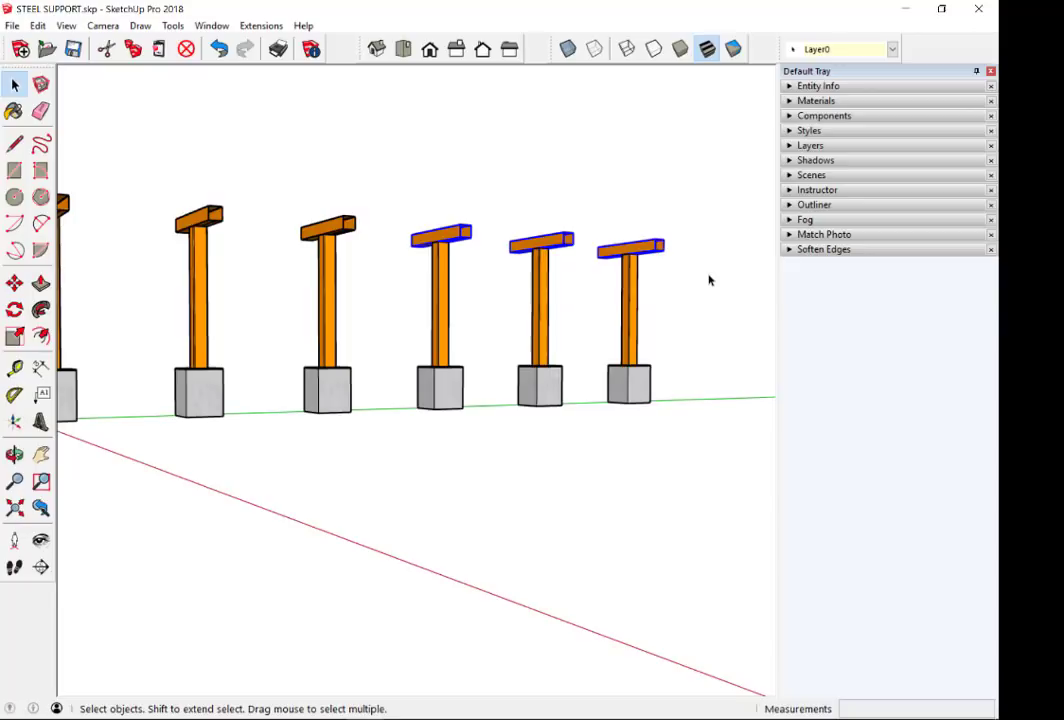
{"action": "key", "text": "m"}
{"action": "left_click", "coordinate": [699, 262]}
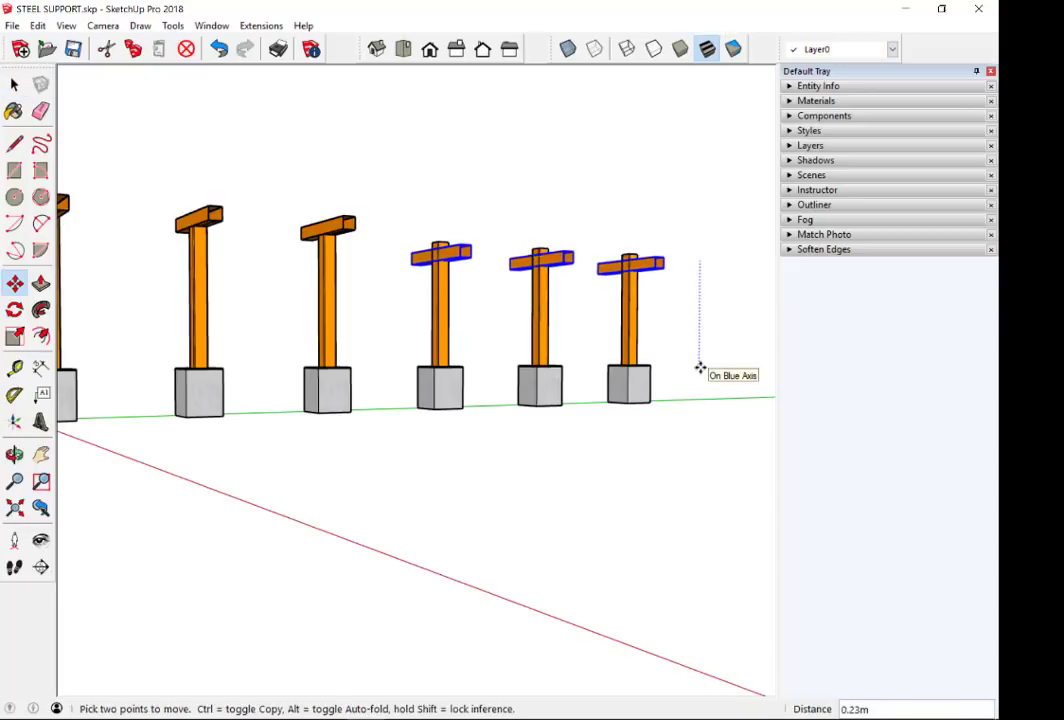
{"action": "type", "text": ".25"}
{"action": "key", "text": "Return"}
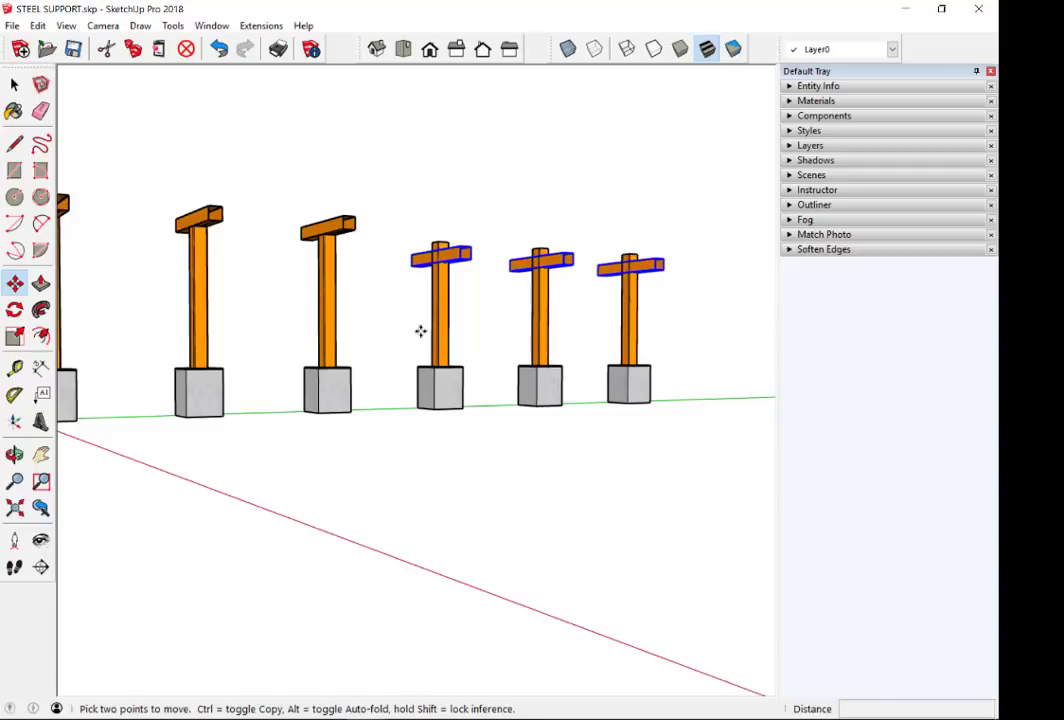
{"action": "scroll", "coordinate": [420, 331], "scroll_direction": "down", "scroll_amount": 3}
{"action": "mouse_move", "coordinate": [418, 361]}
{"action": "middle_mouse_down"}
{"action": "mouse_move", "coordinate": [439, 280]}
{"action": "mouse_move", "coordinate": [461, 249]}
{"action": "mouse_move", "coordinate": [451, 213]}
{"action": "middle_mouse_up"}
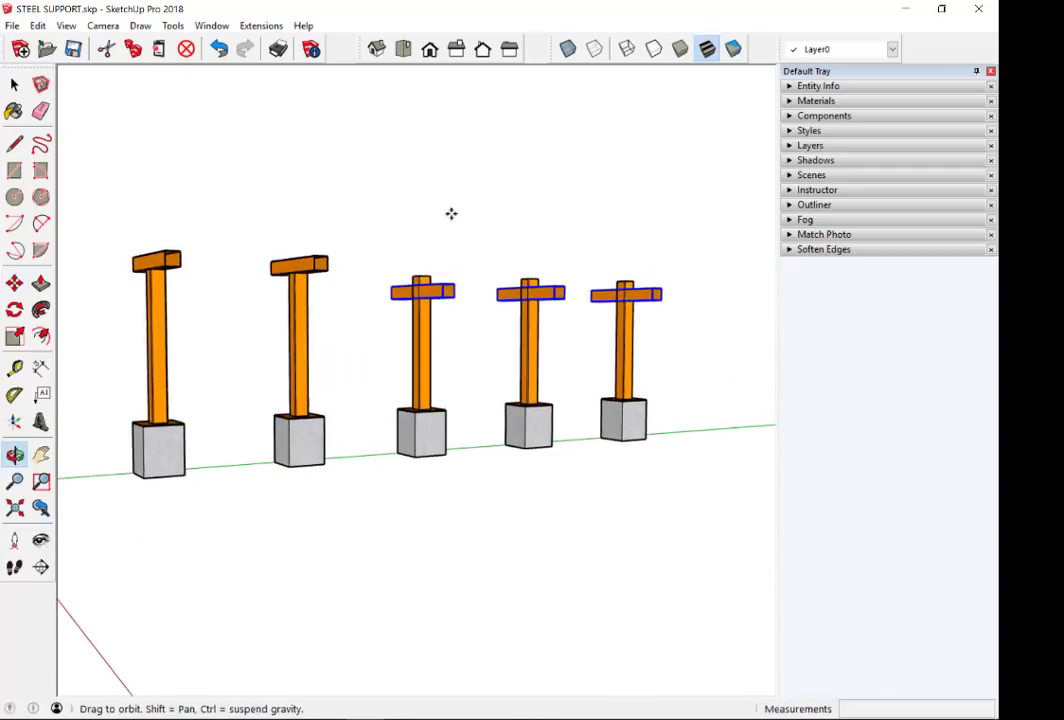
- Undo lowering the three crossbeams and cancel the pending move
{"action": "key", "text": "m"}
{"action": "scroll", "coordinate": [540, 278], "scroll_direction": "down", "scroll_amount": 3}
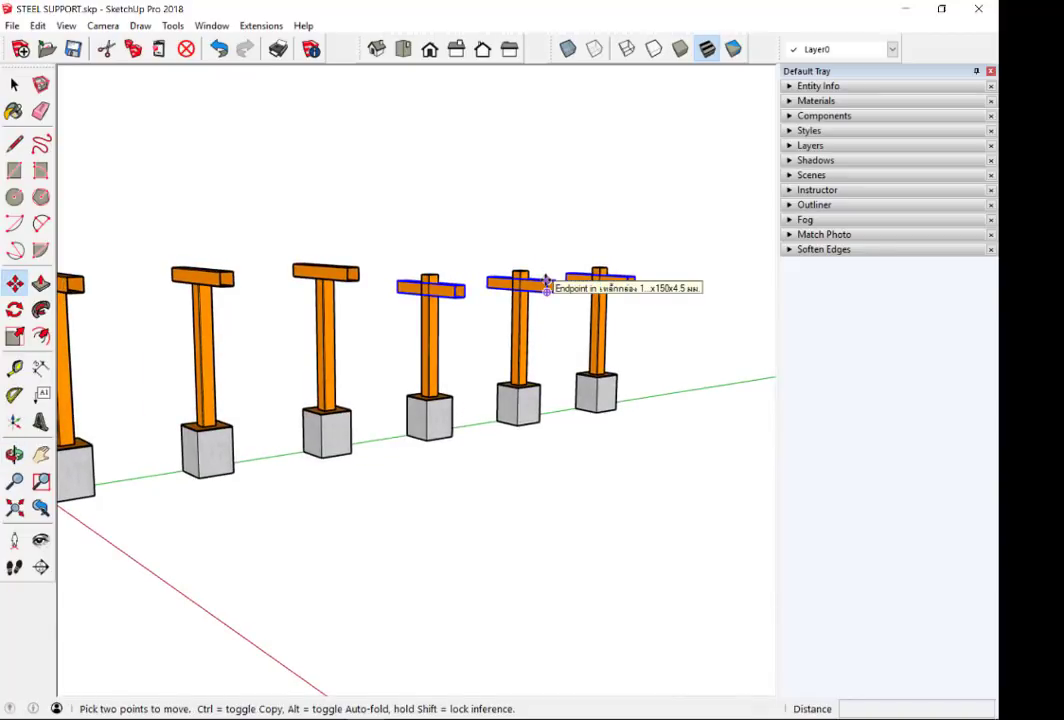
{"action": "key", "text": "ctrl+z"}
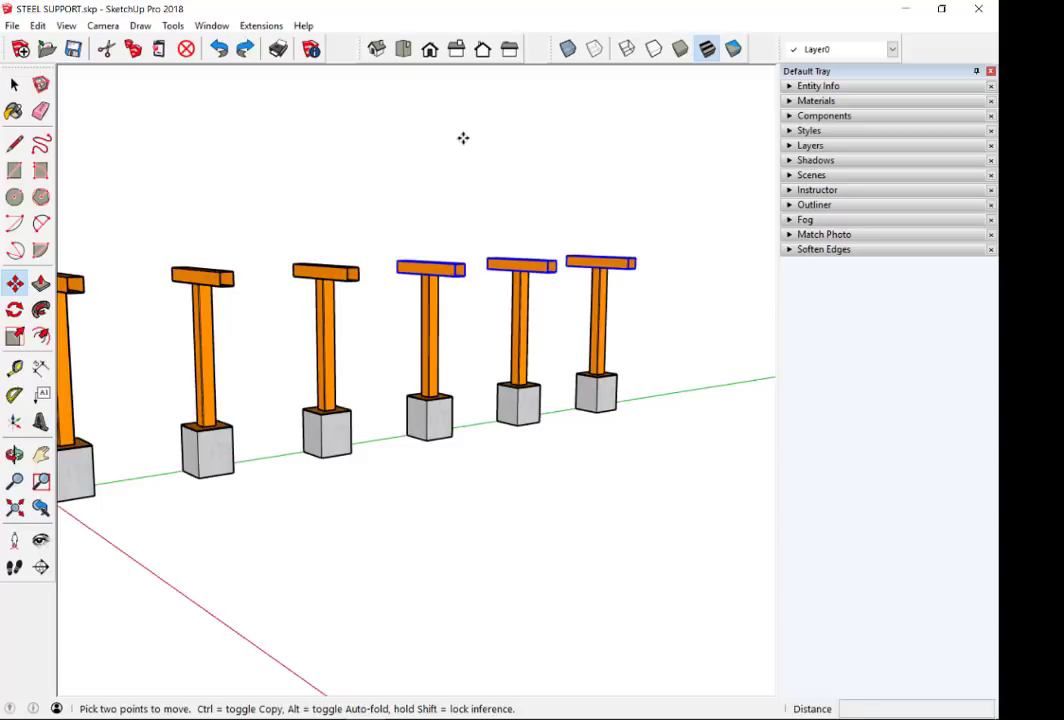
{"action": "left_click", "coordinate": [577, 173]}
{"action": "key", "text": "space"}
- Move the three right-hand crossbeams down their posts again and commit the new height
{"action": "middle_click_drag", "start_coordinate": [531, 186], "coordinate": [480, 202]}
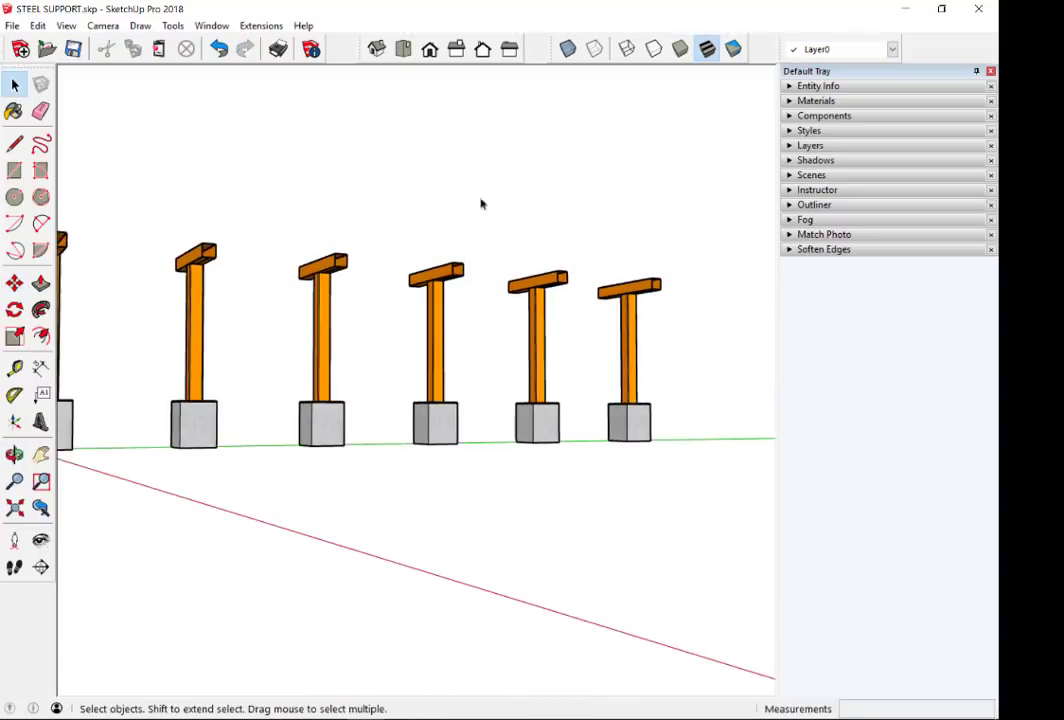
{"action": "middle_click_drag", "start_coordinate": [591, 265], "coordinate": [541, 280]}
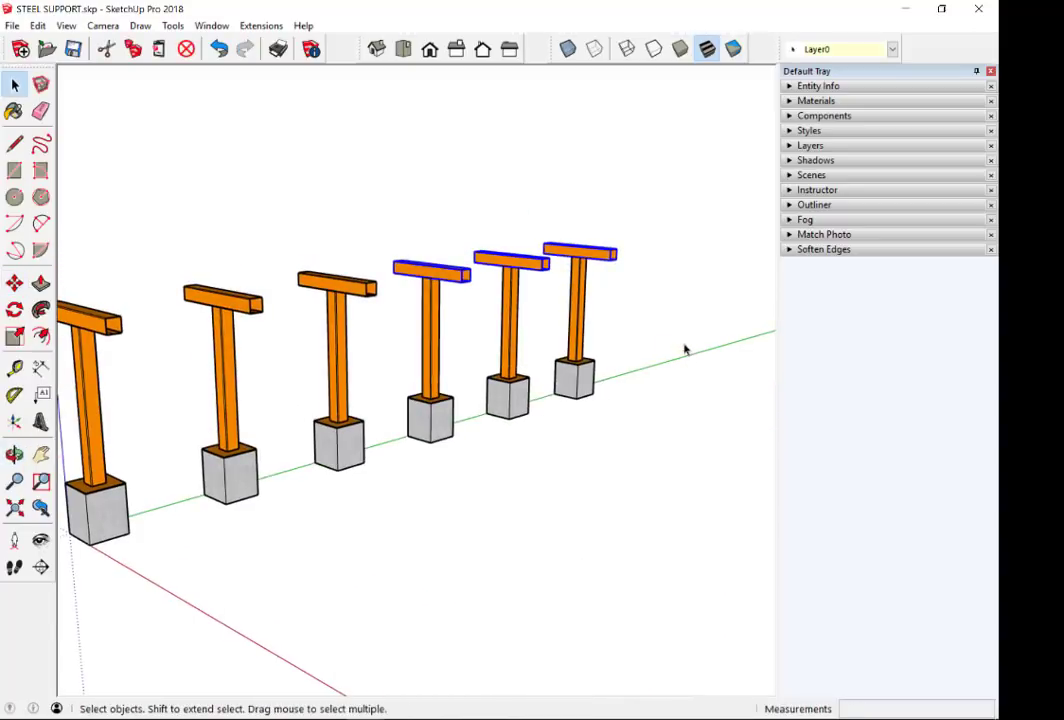
{"action": "scroll", "coordinate": [541, 207], "scroll_direction": "up", "scroll_amount": 3}
{"action": "scroll", "coordinate": [544, 203], "scroll_direction": "up", "scroll_amount": 3}
{"action": "scroll", "coordinate": [544, 203], "scroll_direction": "up", "scroll_amount": 2}
{"action": "key", "text": "m"}
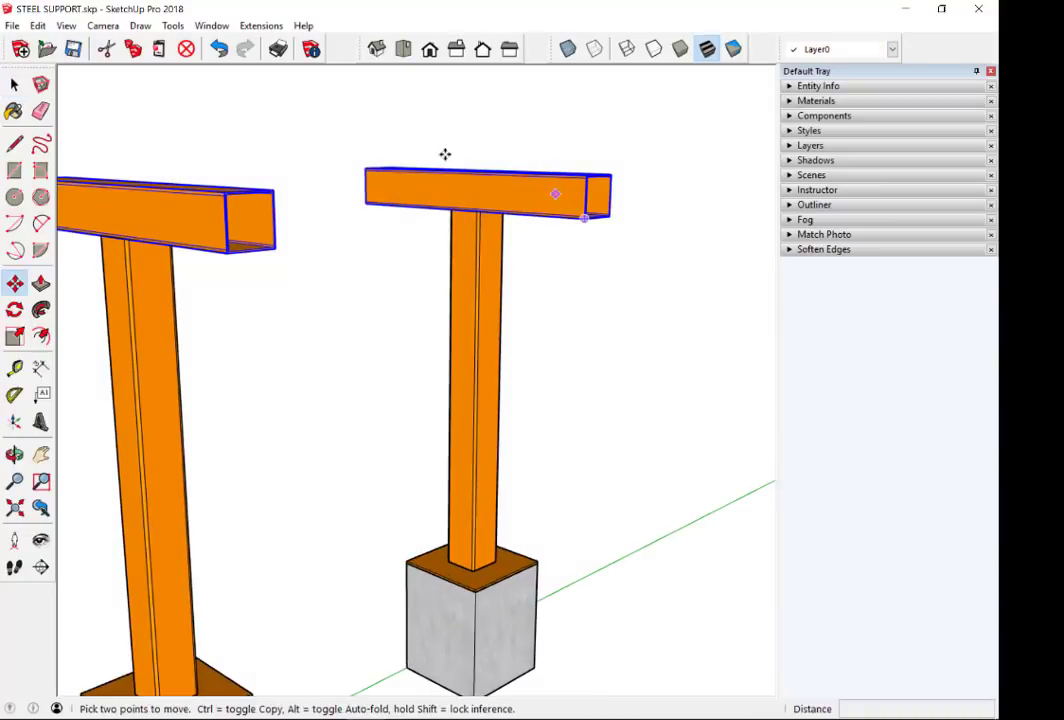
{"action": "left_click", "coordinate": [556, 212]}
{"action": "scroll", "coordinate": [558, 292], "scroll_direction": "up", "scroll_amount": 2}
{"action": "type", "text": ".25"}
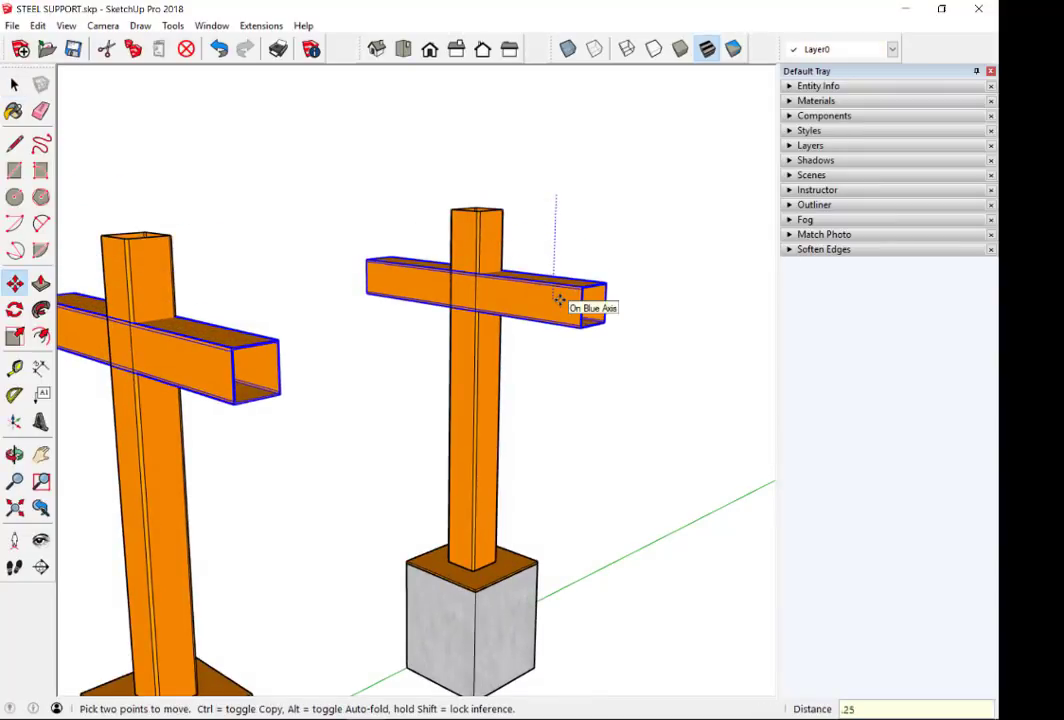
{"action": "key", "text": "Return"}
{"action": "key", "text": "space"}
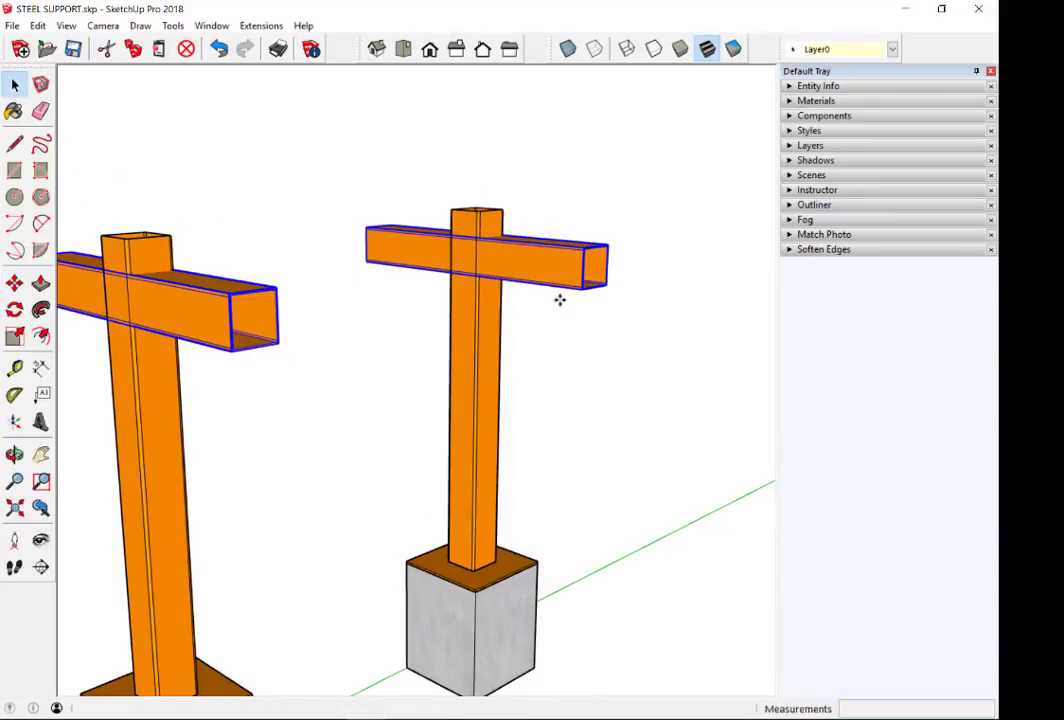
{"action": "scroll", "coordinate": [560, 220], "scroll_direction": "down", "scroll_amount": 3}
{"action": "scroll", "coordinate": [562, 209], "scroll_direction": "down", "scroll_amount": 2}
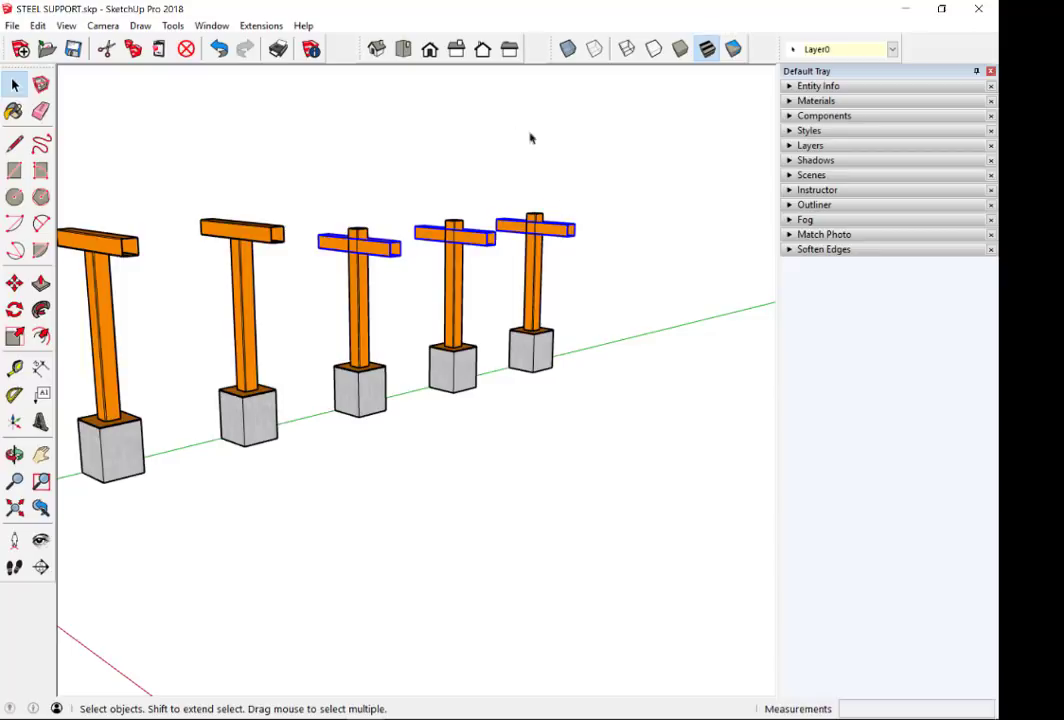
{"action": "scroll", "coordinate": [480, 205], "scroll_direction": "up", "scroll_amount": 2}
{"action": "scroll", "coordinate": [480, 205], "scroll_direction": "up", "scroll_amount": 2}
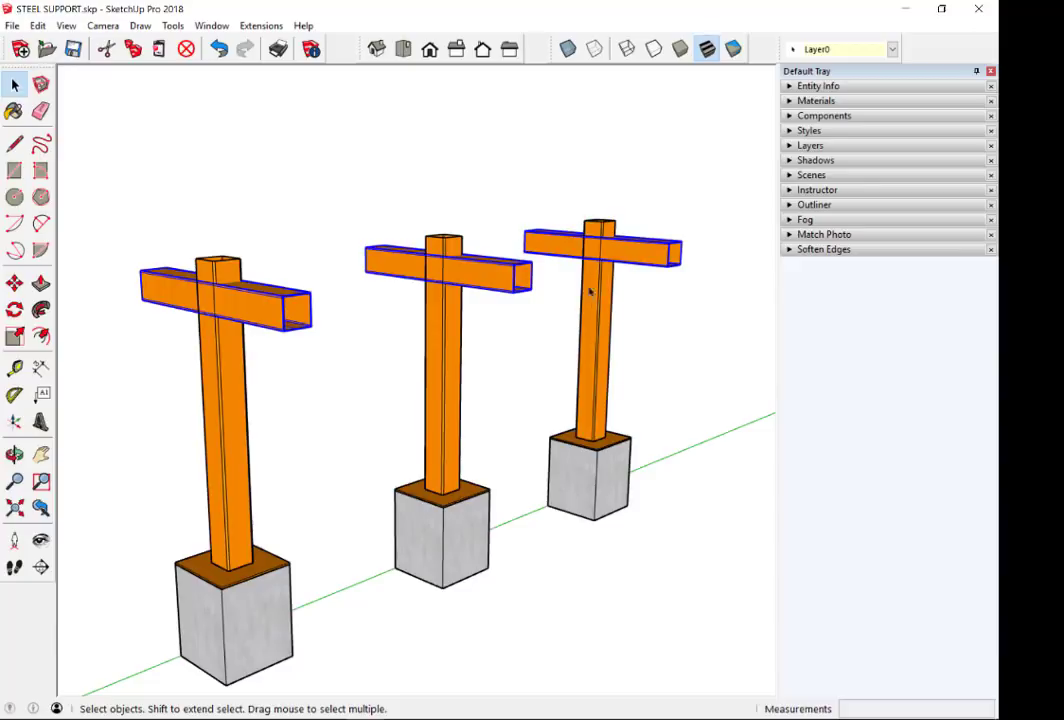
- Select the posts of the three far supports
{"action": "middle_click_drag", "start_coordinate": [589, 292], "coordinate": [400, 283]}
{"action": "left_click_drag", "start_coordinate": [734, 376], "coordinate": [341, 348]}
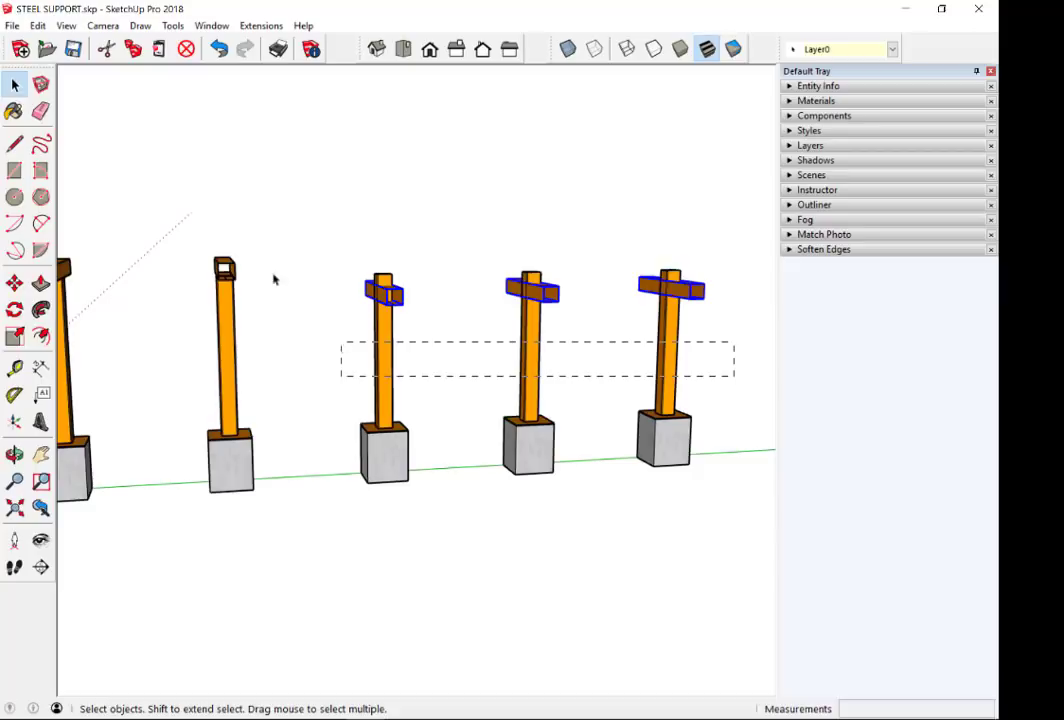
{"action": "middle_click_drag", "start_coordinate": [399, 387], "coordinate": [490, 435]}
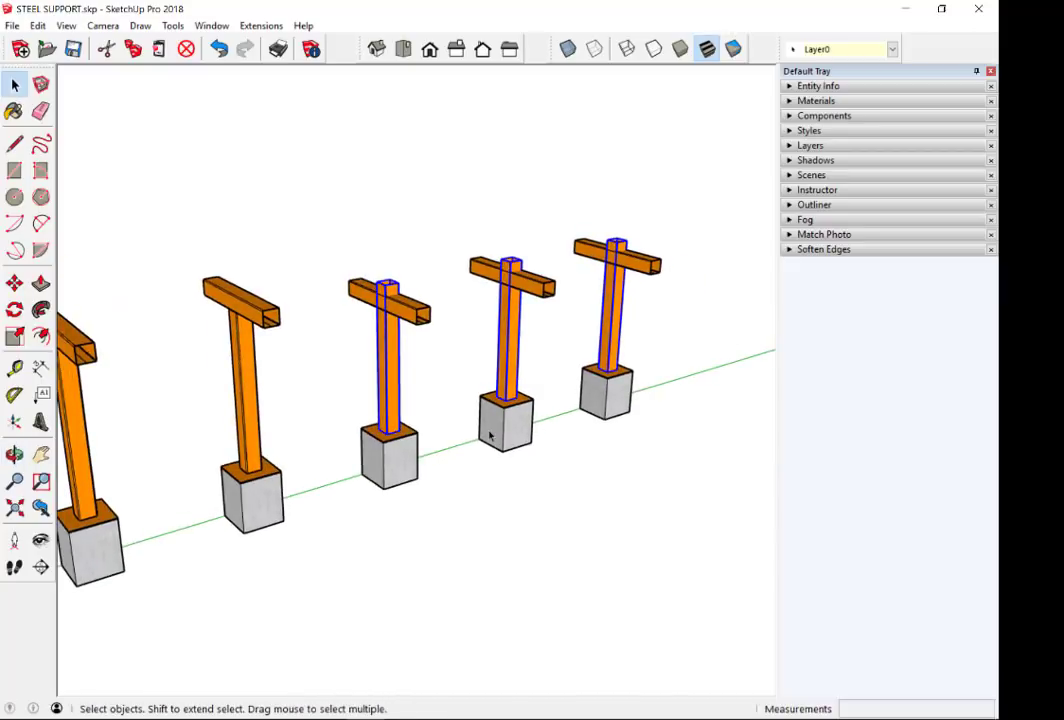
- Scale the three posts vertically until their tops meet the crossbeams
{"action": "key", "text": "s"}
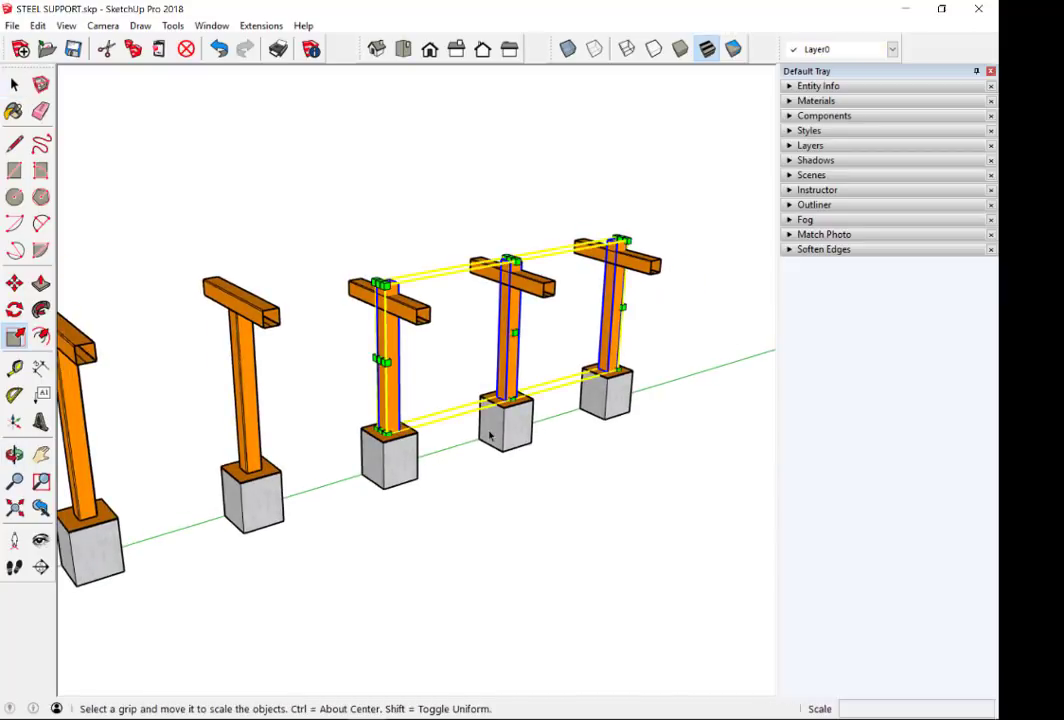
{"action": "scroll", "coordinate": [490, 435], "scroll_direction": "up", "scroll_amount": 4}
{"action": "mouse_move", "coordinate": [563, 292]}
{"action": "middle_mouse_down"}
{"action": "mouse_move", "coordinate": [566, 92]}
{"action": "mouse_move", "coordinate": [563, 114]}
{"action": "middle_mouse_up"}
{"action": "scroll", "coordinate": [561, 118], "scroll_direction": "up", "scroll_amount": 2}
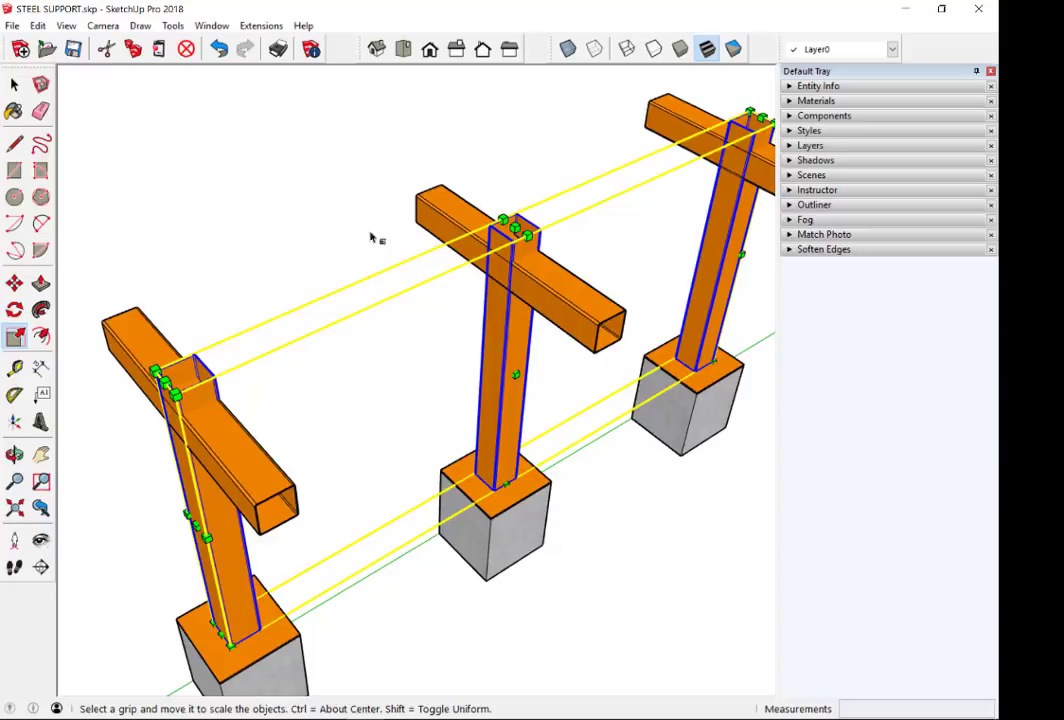
{"action": "scroll", "coordinate": [530, 212], "scroll_direction": "up", "scroll_amount": 2}
{"action": "scroll", "coordinate": [494, 214], "scroll_direction": "up", "scroll_amount": 2}
{"action": "scroll", "coordinate": [494, 214], "scroll_direction": "up", "scroll_amount": 2}
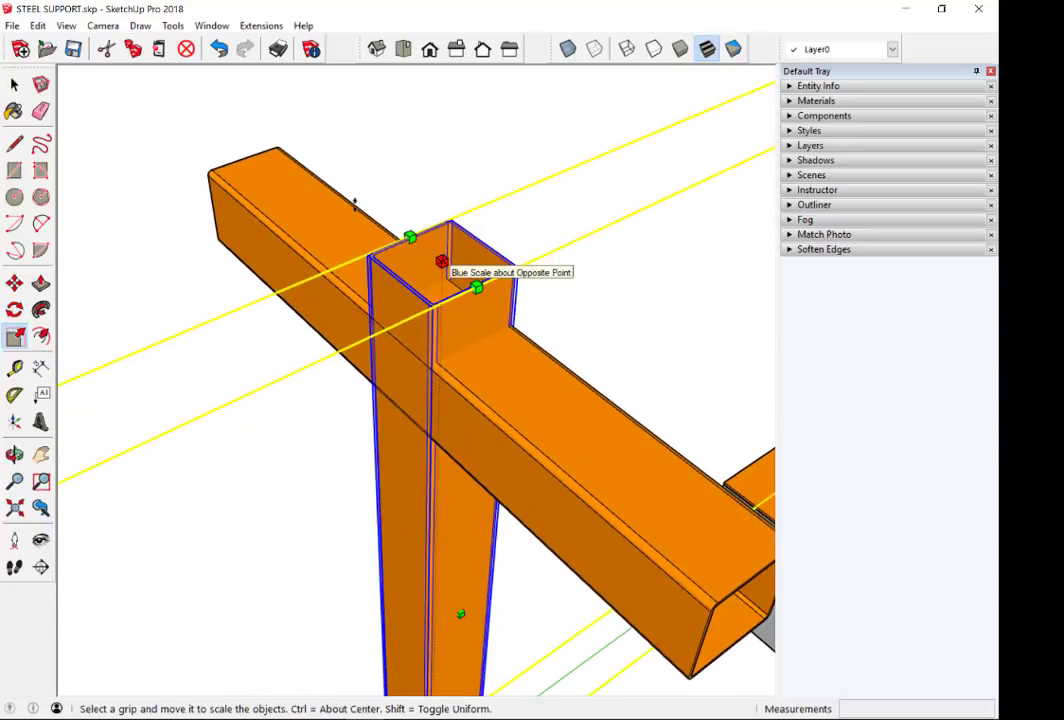
{"action": "left_click_drag", "start_coordinate": [442, 259], "coordinate": [431, 131]}
{"action": "scroll", "coordinate": [515, 340], "scroll_direction": "down", "scroll_amount": 3}
{"action": "scroll", "coordinate": [496, 240], "scroll_direction": "down", "scroll_amount": 3}
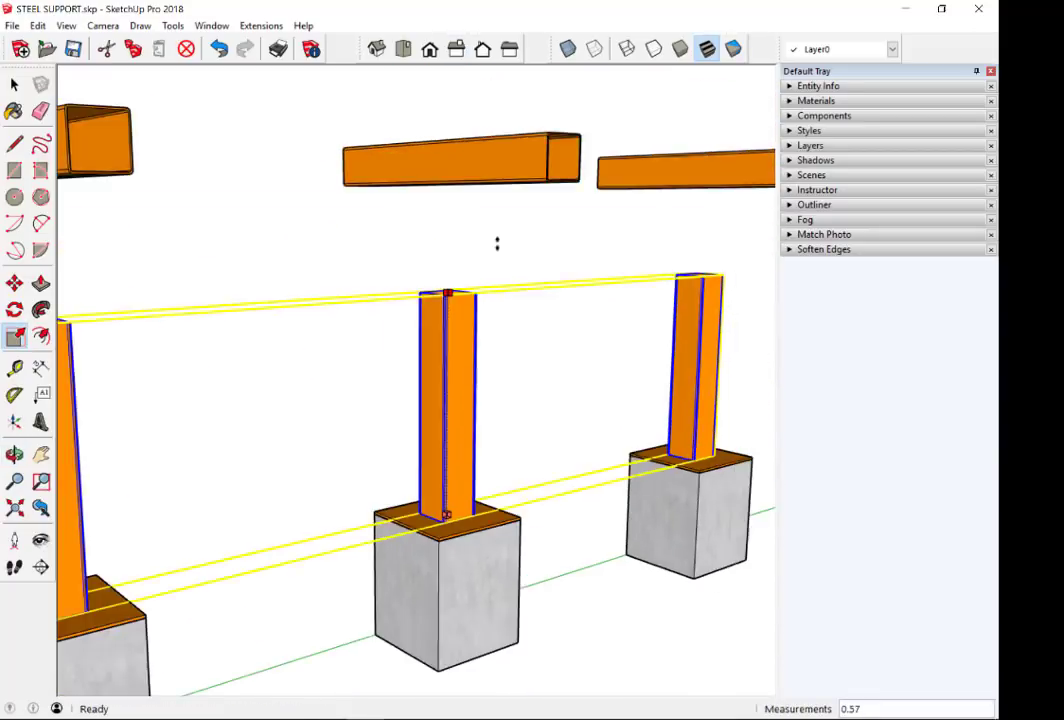
{"action": "scroll", "coordinate": [495, 325], "scroll_direction": "down", "scroll_amount": 3}
{"action": "left_click_drag", "start_coordinate": [495, 325], "coordinate": [502, 178]}
{"action": "scroll", "coordinate": [608, 123], "scroll_direction": "up", "scroll_amount": 2}
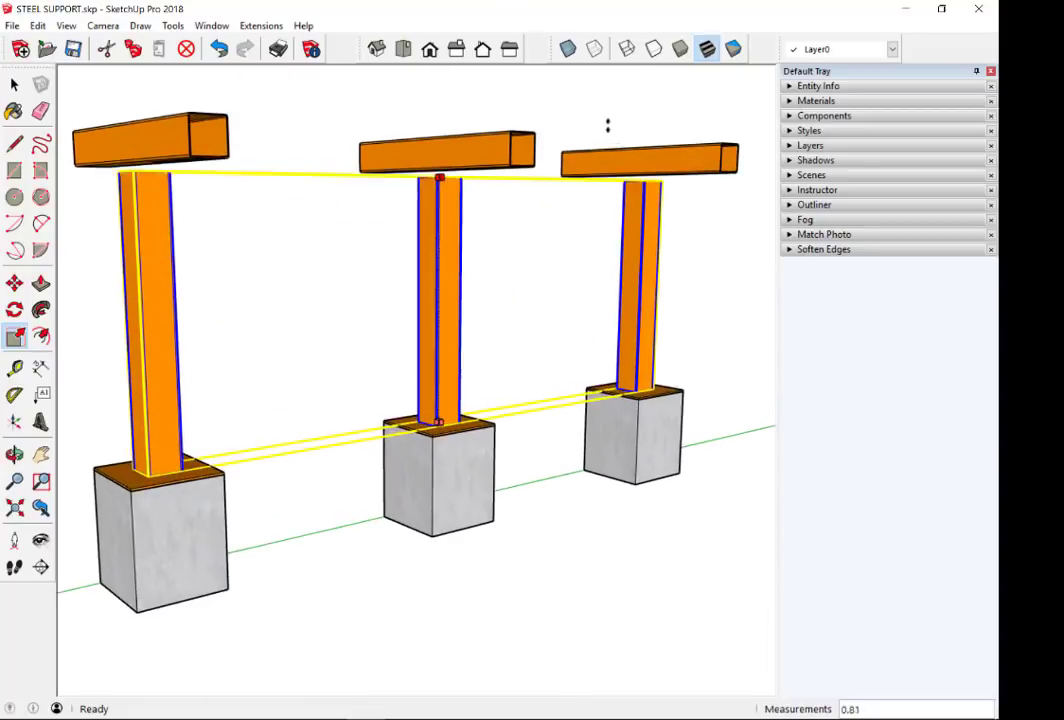
{"action": "scroll", "coordinate": [502, 178], "scroll_direction": "up", "scroll_amount": 2}
{"action": "scroll", "coordinate": [502, 178], "scroll_direction": "up", "scroll_amount": 2}
{"action": "scroll", "coordinate": [490, 180], "scroll_direction": "up", "scroll_amount": 3}
{"action": "scroll", "coordinate": [485, 185], "scroll_direction": "up", "scroll_amount": 2}
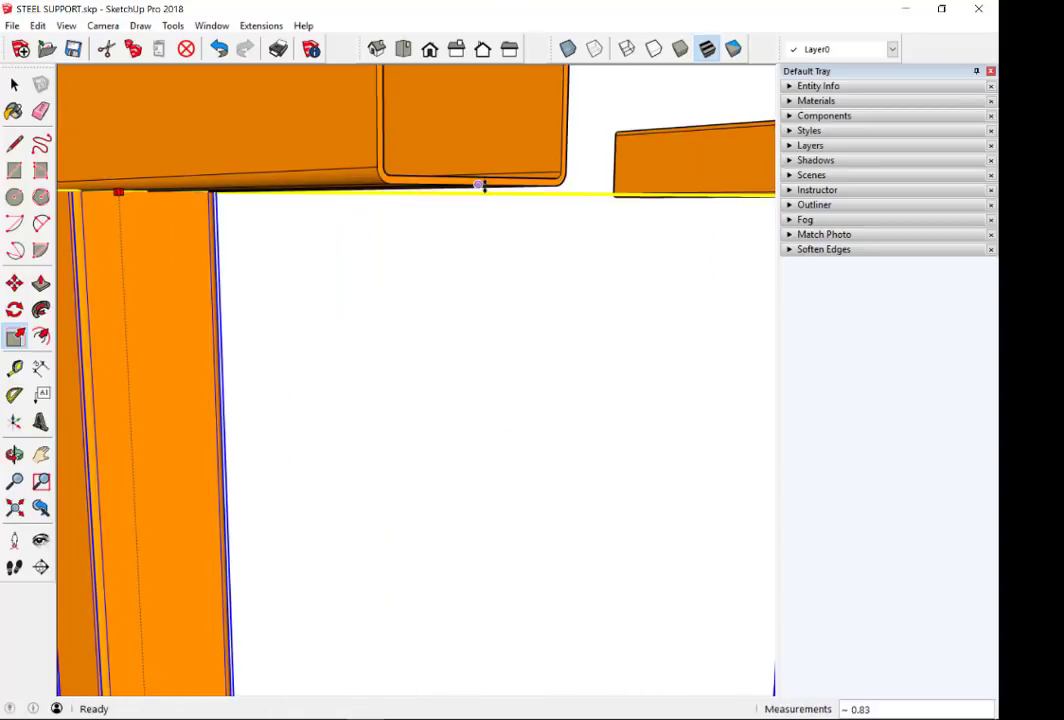
{"action": "key", "text": "space"}
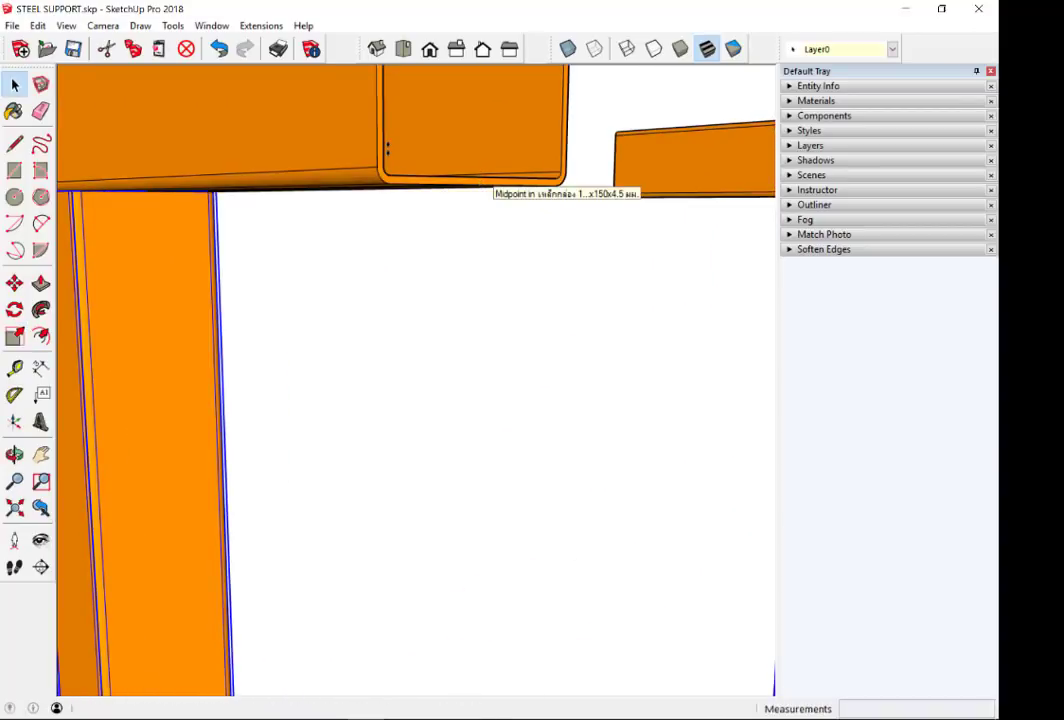
- Orbit to view all six supports along the green axis
{"action": "scroll", "coordinate": [423, 172], "scroll_direction": "down", "scroll_amount": 3}
{"action": "scroll", "coordinate": [423, 172], "scroll_direction": "down", "scroll_amount": 3}
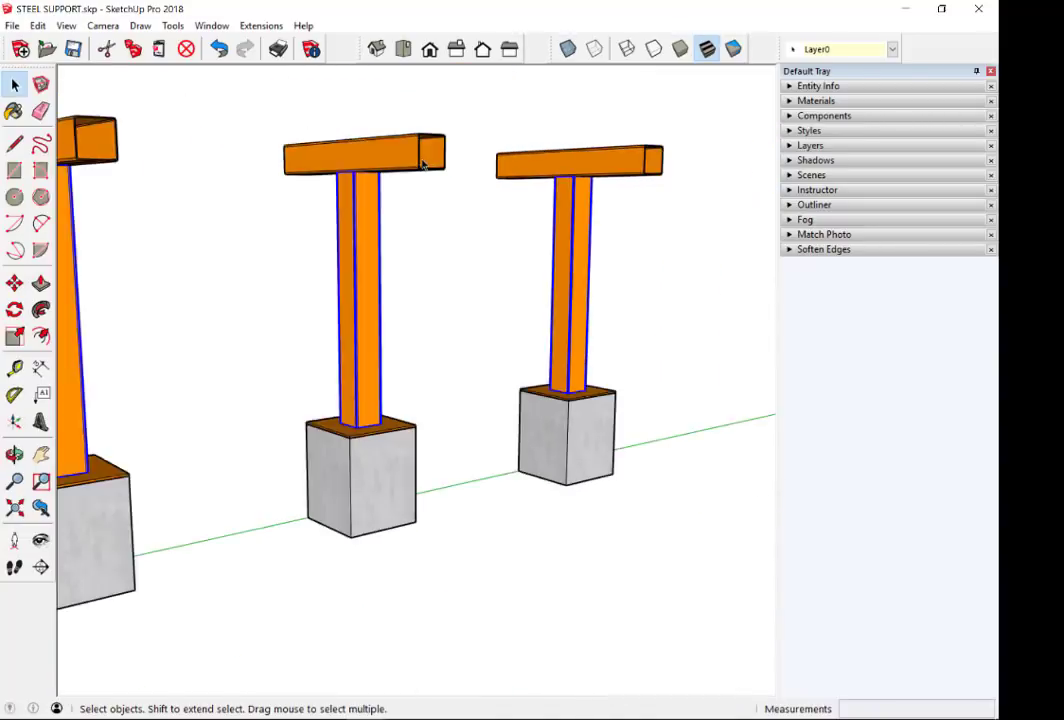
{"action": "scroll", "coordinate": [387, 171], "scroll_direction": "down", "scroll_amount": 2}
{"action": "mouse_move", "coordinate": [387, 171]}
{"action": "middle_mouse_down"}
{"action": "mouse_move", "coordinate": [496, 404]}
{"action": "mouse_move", "coordinate": [418, 325]}
{"action": "mouse_move", "coordinate": [612, 364]}
{"action": "mouse_move", "coordinate": [451, 352]}
{"action": "mouse_move", "coordinate": [475, 335]}
{"action": "middle_mouse_up"}
{"action": "scroll", "coordinate": [511, 419], "scroll_direction": "down", "scroll_amount": 2}
{"action": "scroll", "coordinate": [480, 330], "scroll_direction": "up", "scroll_amount": 2}
{"action": "scroll", "coordinate": [487, 325], "scroll_direction": "down", "scroll_amount": 1}
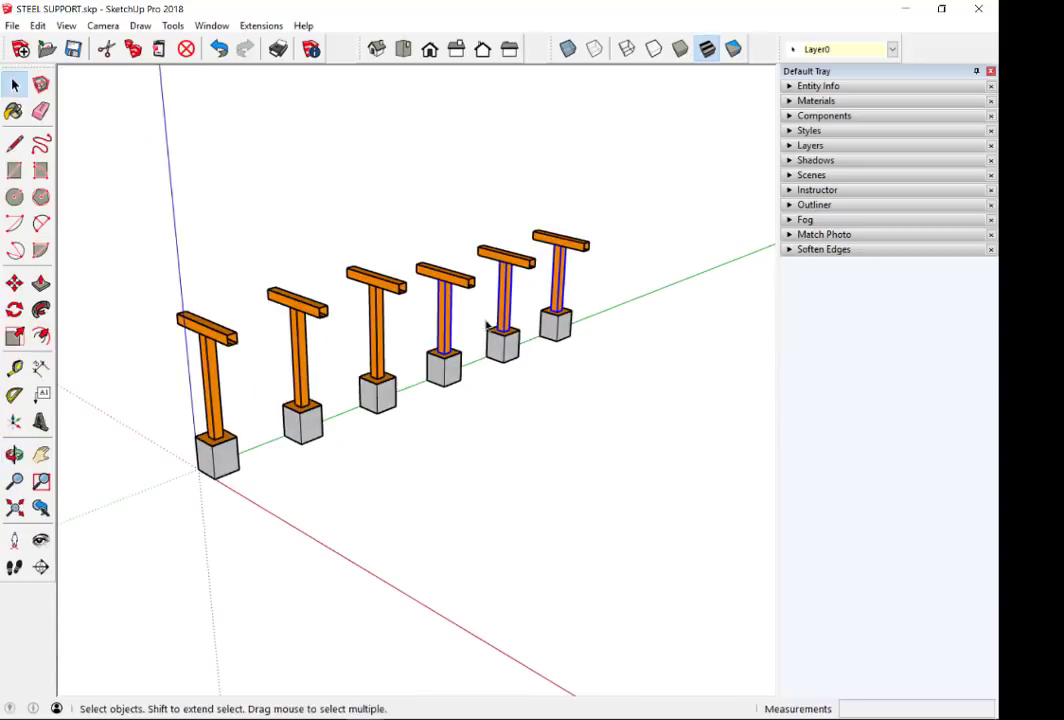
- Erase the 1.50m dimension beside the first two footings with the Eraser (E)
{"action": "scroll", "coordinate": [380, 322], "scroll_direction": "up", "scroll_amount": 1}
{"action": "scroll", "coordinate": [383, 321], "scroll_direction": "up", "scroll_amount": 1}
{"action": "scroll", "coordinate": [386, 320], "scroll_direction": "up", "scroll_amount": 1}
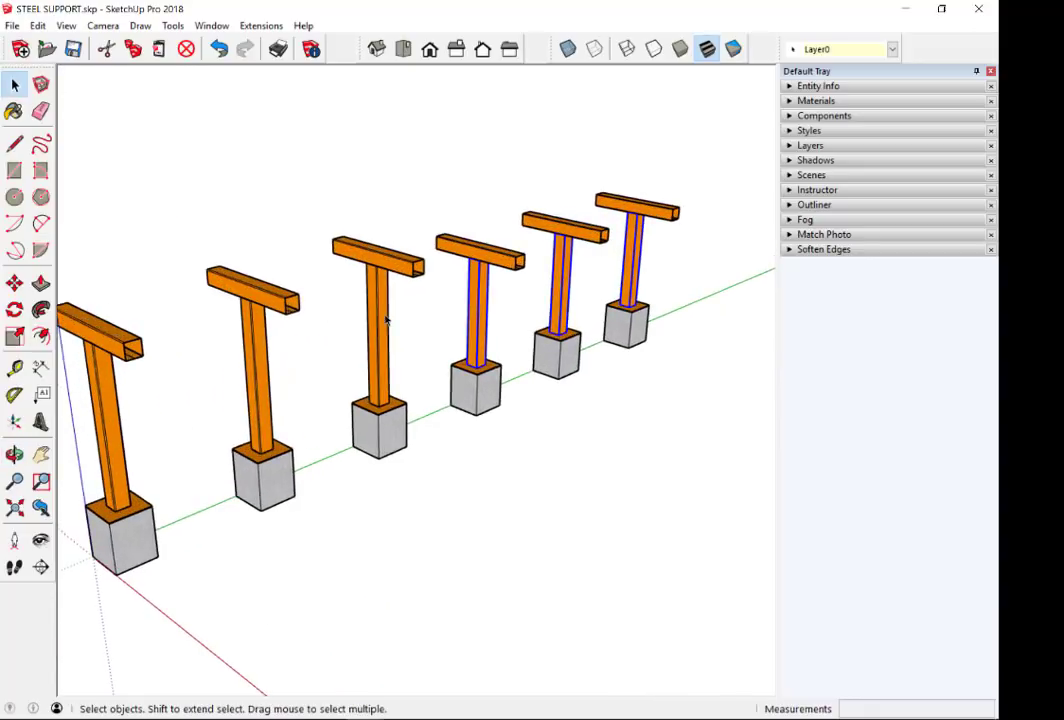
{"action": "scroll", "coordinate": [385, 320], "scroll_direction": "down", "scroll_amount": 2}
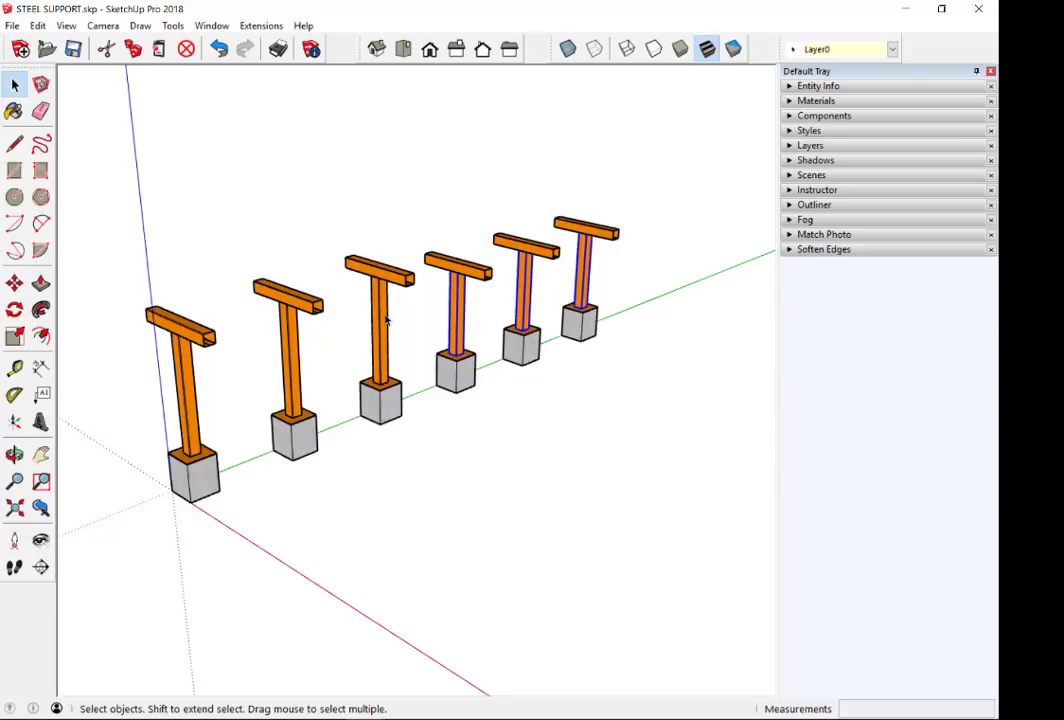
{"action": "mouse_move", "coordinate": [386, 320]}
{"action": "middle_mouse_down"}
{"action": "mouse_move", "coordinate": [494, 340]}
{"action": "mouse_move", "coordinate": [233, 176]}
{"action": "mouse_move", "coordinate": [496, 233]}
{"action": "mouse_move", "coordinate": [634, 394]}
{"action": "mouse_move", "coordinate": [603, 297]}
{"action": "middle_mouse_up"}
{"action": "scroll", "coordinate": [603, 297], "scroll_direction": "up", "scroll_amount": 2}
{"action": "key", "text": "e"}
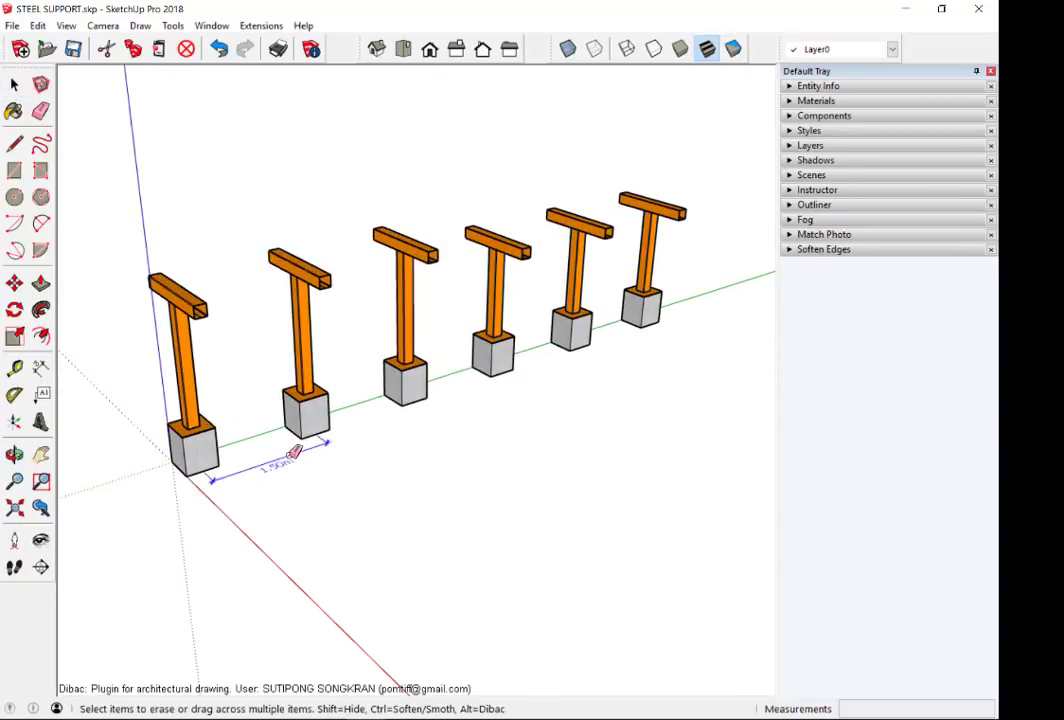
{"action": "left_click", "coordinate": [295, 452]}
{"action": "key", "text": "space"}
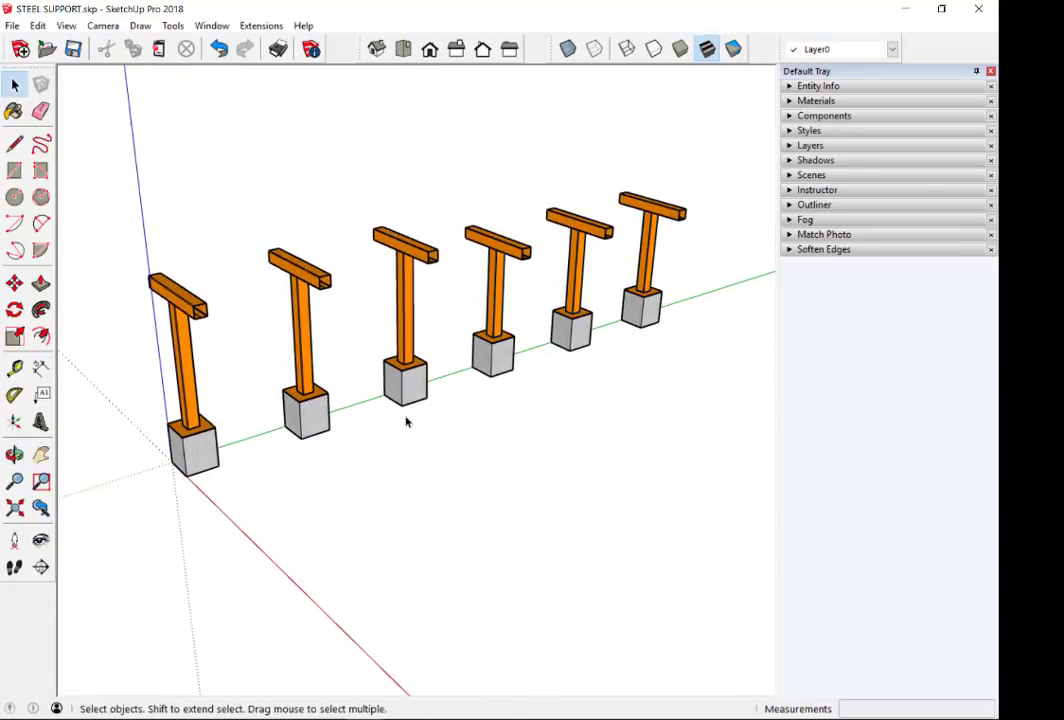
{"action": "middle_click_drag", "start_coordinate": [626, 267], "coordinate": [378, 232]}
{"action": "middle_click_drag", "start_coordinate": [548, 224], "coordinate": [455, 334]}
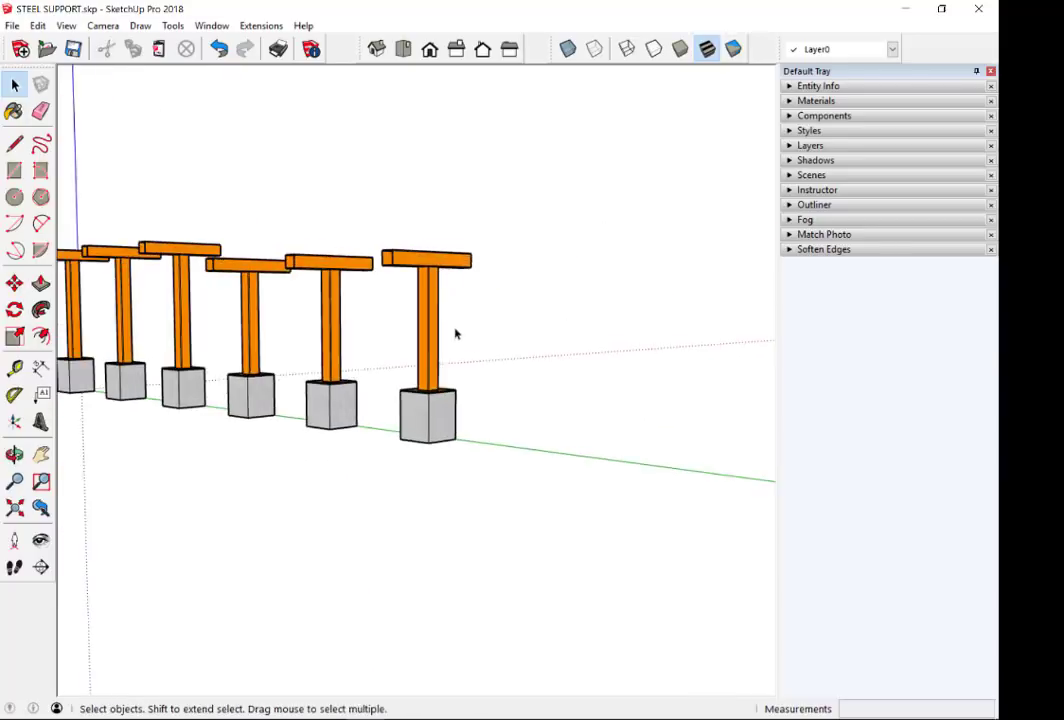
{"action": "scroll", "coordinate": [455, 334], "scroll_direction": "up", "scroll_amount": 5}
- Dimension a front post from base to top, placing the 1.25m label beside it
{"action": "left_click", "coordinate": [40, 368]}
{"action": "scroll", "coordinate": [402, 501], "scroll_direction": "up", "scroll_amount": 2}
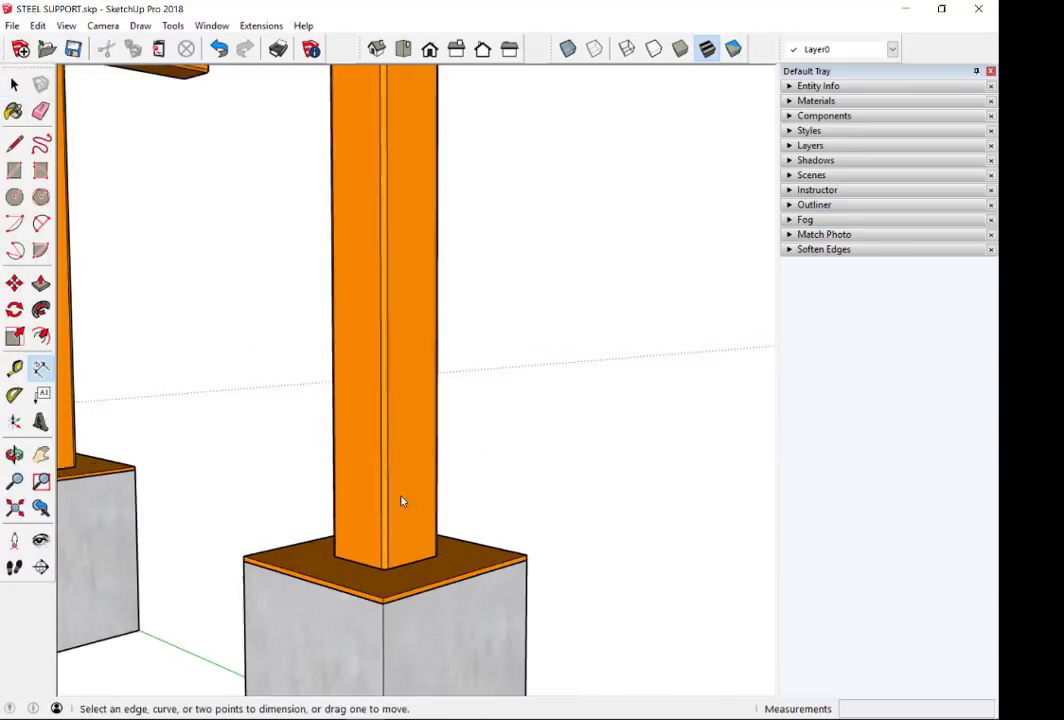
{"action": "scroll", "coordinate": [402, 501], "scroll_direction": "down", "scroll_amount": 2}
{"action": "left_click", "coordinate": [418, 572]}
{"action": "scroll", "coordinate": [437, 508], "scroll_direction": "down", "scroll_amount": 3}
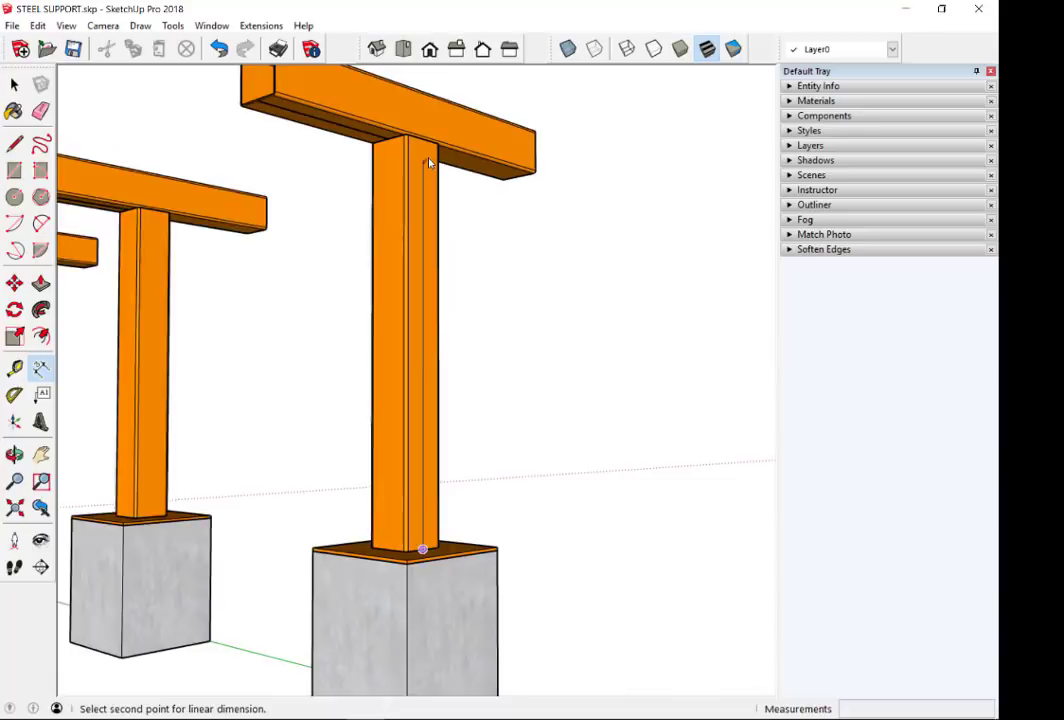
{"action": "scroll", "coordinate": [430, 163], "scroll_direction": "up", "scroll_amount": 3}
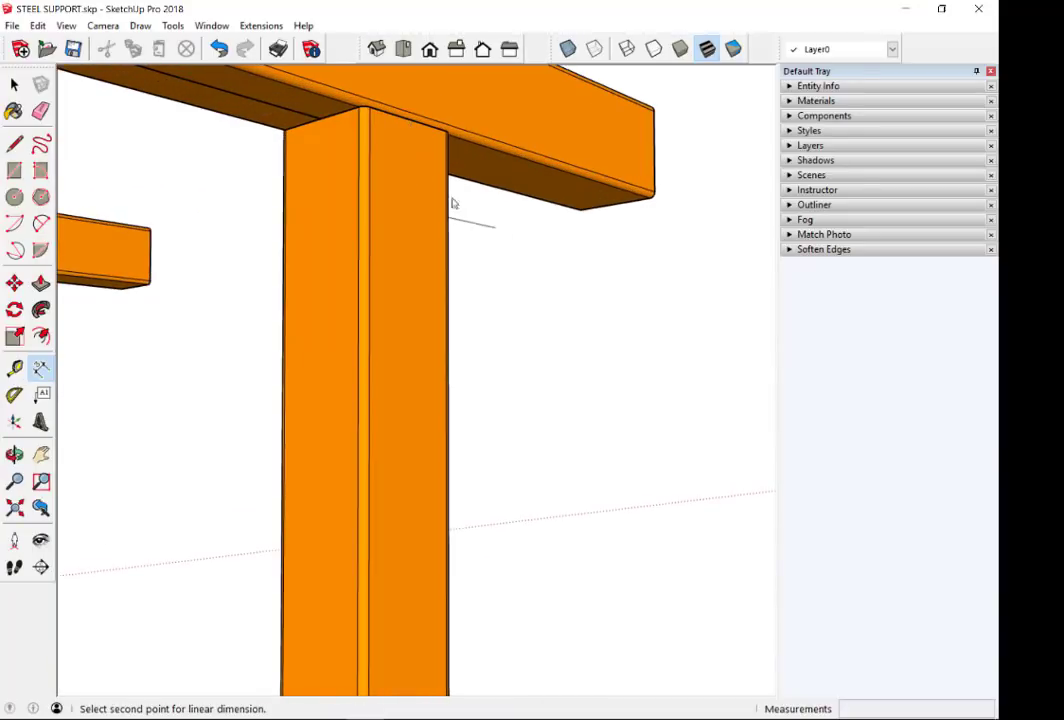
{"action": "scroll", "coordinate": [430, 160], "scroll_direction": "down", "scroll_amount": 2}
{"action": "left_click", "coordinate": [419, 141]}
{"action": "scroll", "coordinate": [492, 160], "scroll_direction": "down", "scroll_amount": 2}
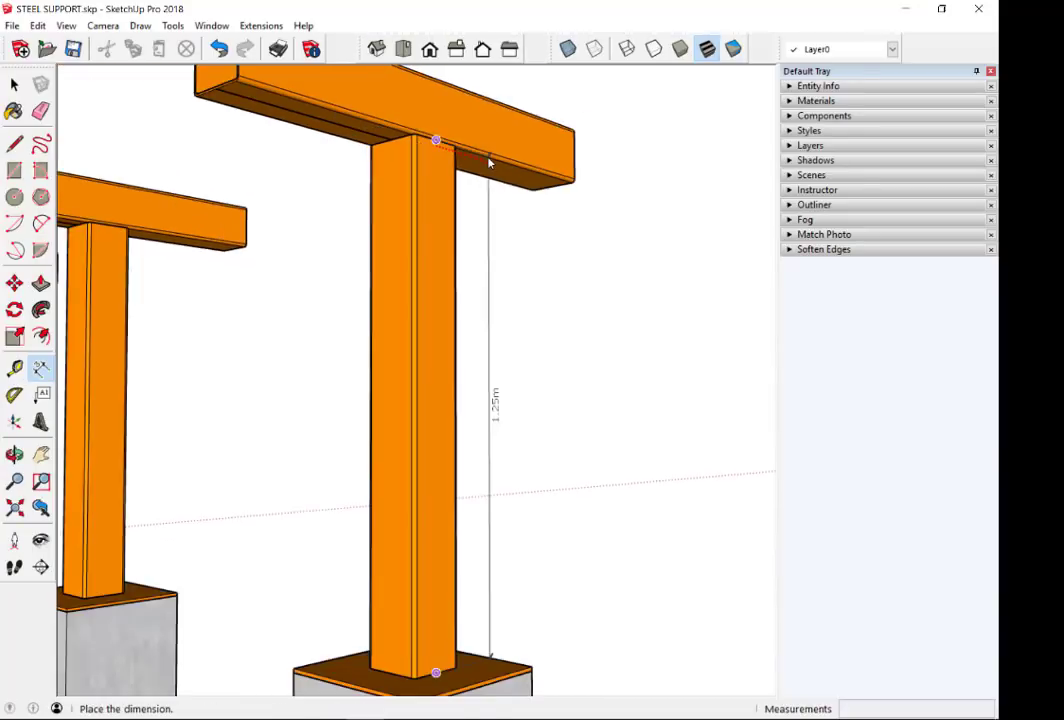
{"action": "scroll", "coordinate": [489, 165], "scroll_direction": "down", "scroll_amount": 1}
{"action": "scroll", "coordinate": [565, 235], "scroll_direction": "down", "scroll_amount": 2}
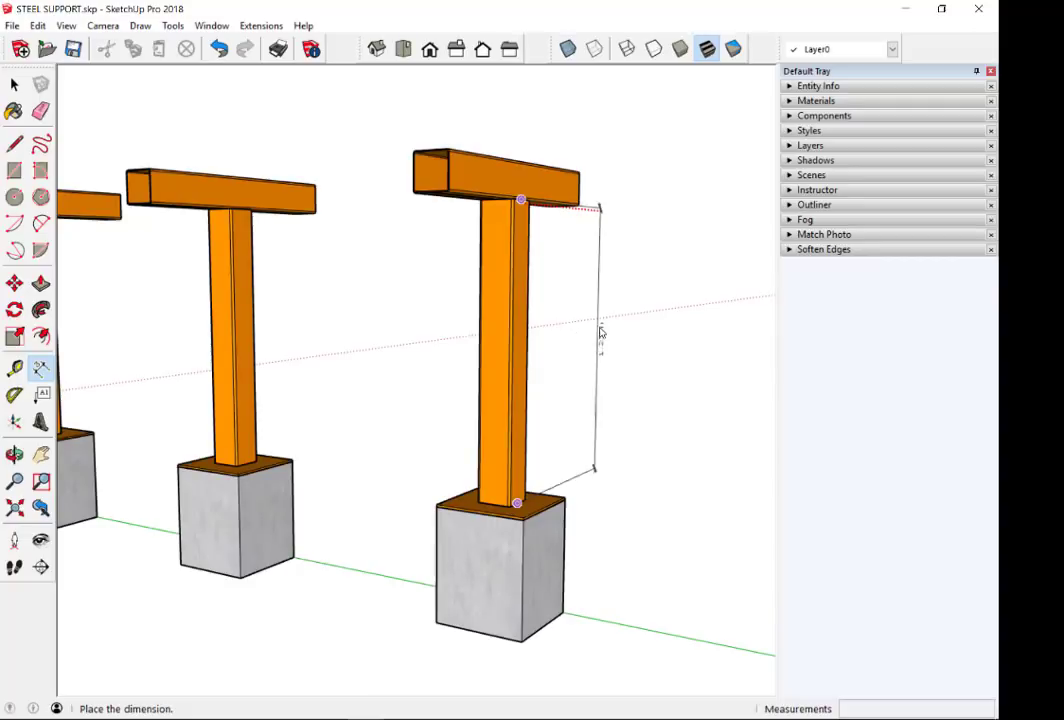
{"action": "left_click", "coordinate": [600, 333]}
- Add a 1.50m height dimension beside a post near the far end of the row
{"action": "mouse_move", "coordinate": [577, 325]}
{"action": "middle_mouse_down"}
{"action": "mouse_move", "coordinate": [336, 286]}
{"action": "mouse_move", "coordinate": [238, 361]}
{"action": "middle_mouse_up"}
{"action": "scroll", "coordinate": [268, 363], "scroll_direction": "up", "scroll_amount": 3}
{"action": "scroll", "coordinate": [305, 345], "scroll_direction": "up", "scroll_amount": 2}
{"action": "scroll", "coordinate": [322, 471], "scroll_direction": "down", "scroll_amount": 1}
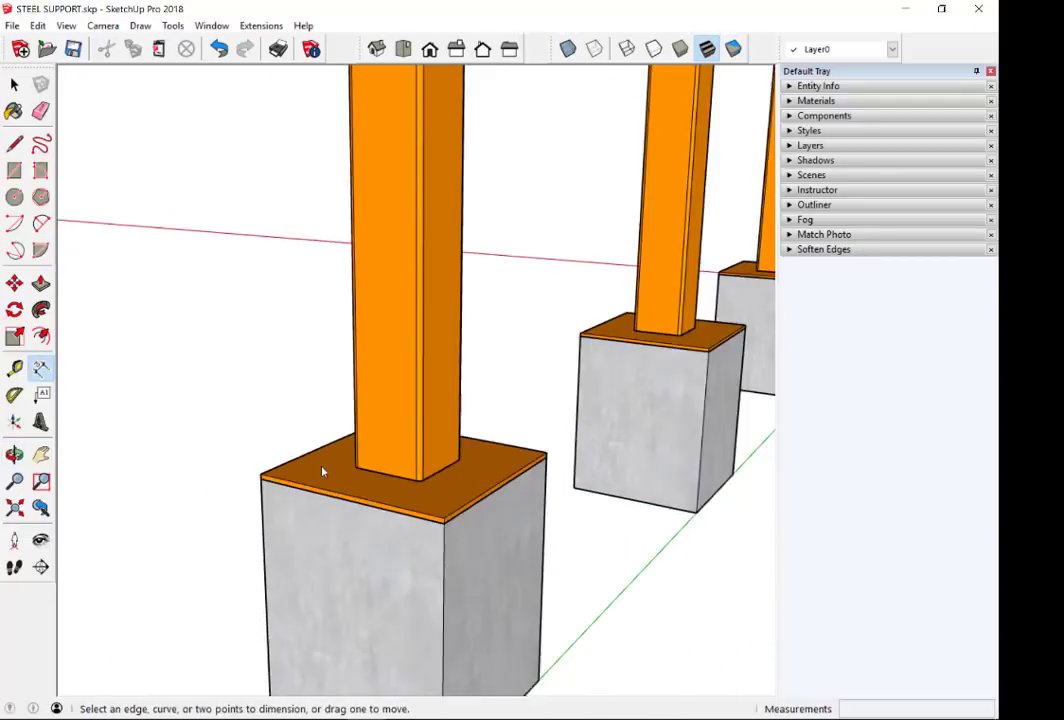
{"action": "scroll", "coordinate": [322, 465], "scroll_direction": "down", "scroll_amount": 3}
{"action": "scroll", "coordinate": [320, 450], "scroll_direction": "down", "scroll_amount": 2}
{"action": "scroll", "coordinate": [330, 445], "scroll_direction": "up", "scroll_amount": 3}
{"action": "scroll", "coordinate": [400, 430], "scroll_direction": "up", "scroll_amount": 2}
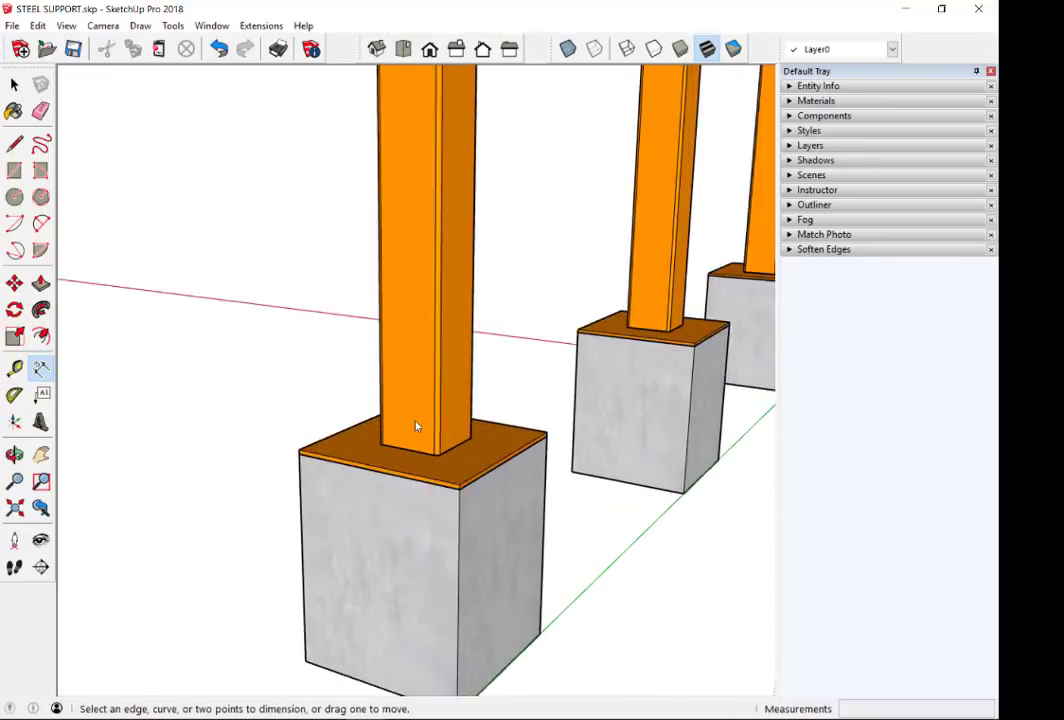
{"action": "scroll", "coordinate": [413, 450], "scroll_direction": "up", "scroll_amount": 2}
{"action": "left_click", "coordinate": [401, 468]}
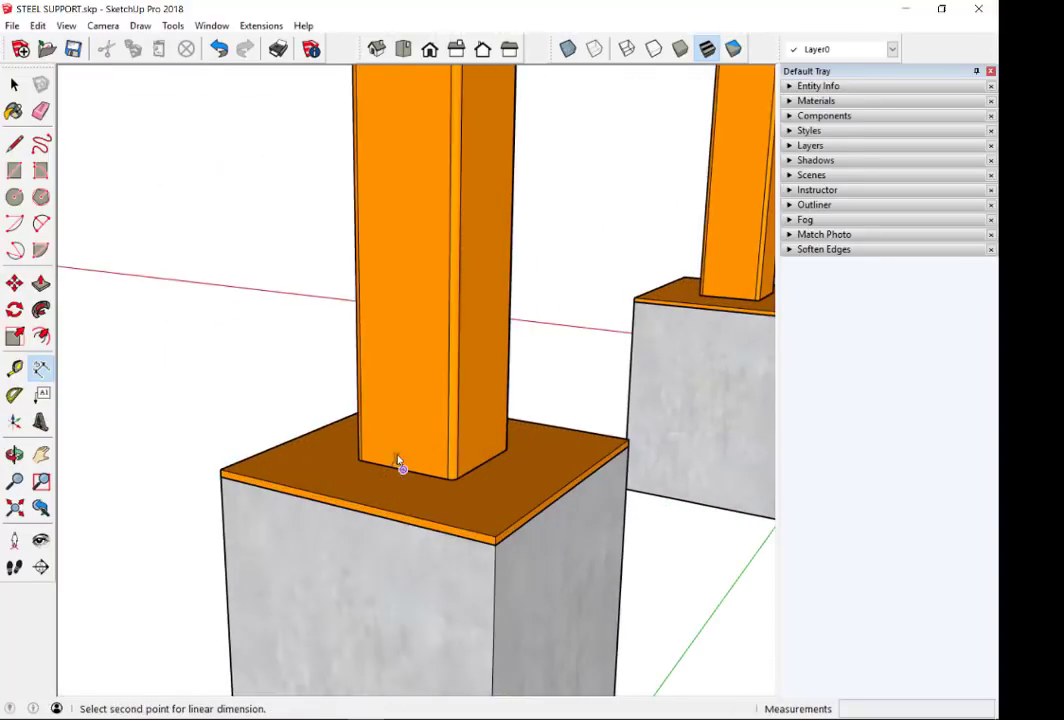
{"action": "scroll", "coordinate": [400, 465], "scroll_direction": "down", "scroll_amount": 4}
{"action": "middle_click_drag", "start_coordinate": [399, 446], "coordinate": [387, 268]}
{"action": "scroll", "coordinate": [395, 145], "scroll_direction": "up", "scroll_amount": 4}
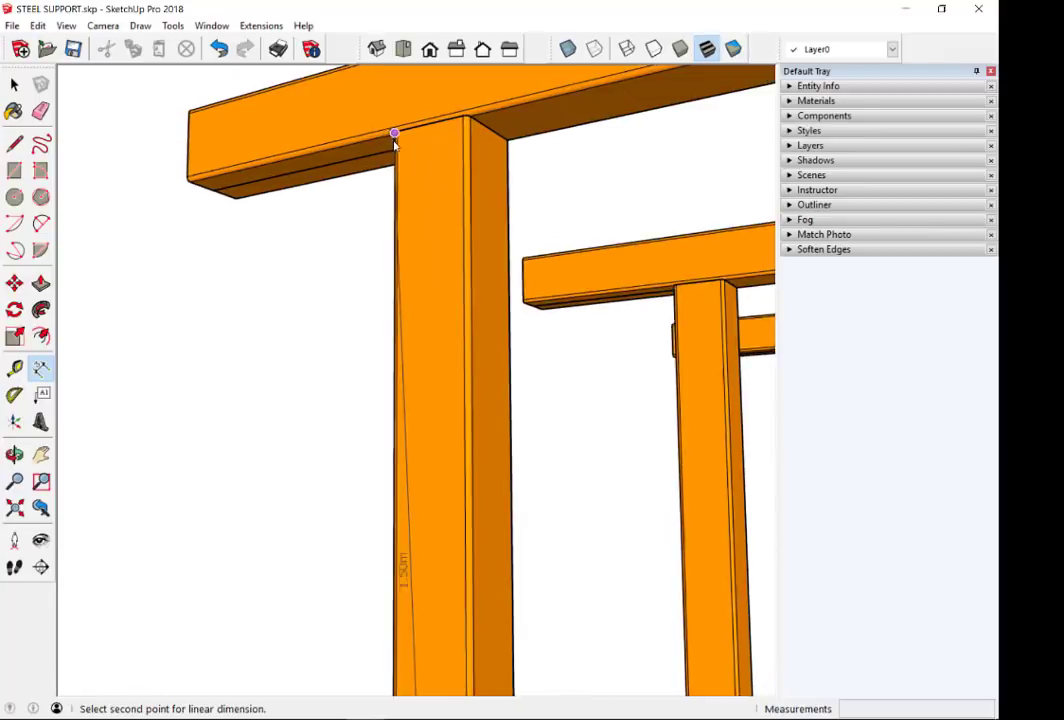
{"action": "scroll", "coordinate": [440, 120], "scroll_direction": "up", "scroll_amount": 2}
{"action": "scroll", "coordinate": [437, 122], "scroll_direction": "down", "scroll_amount": 2}
{"action": "scroll", "coordinate": [437, 119], "scroll_direction": "down", "scroll_amount": 3}
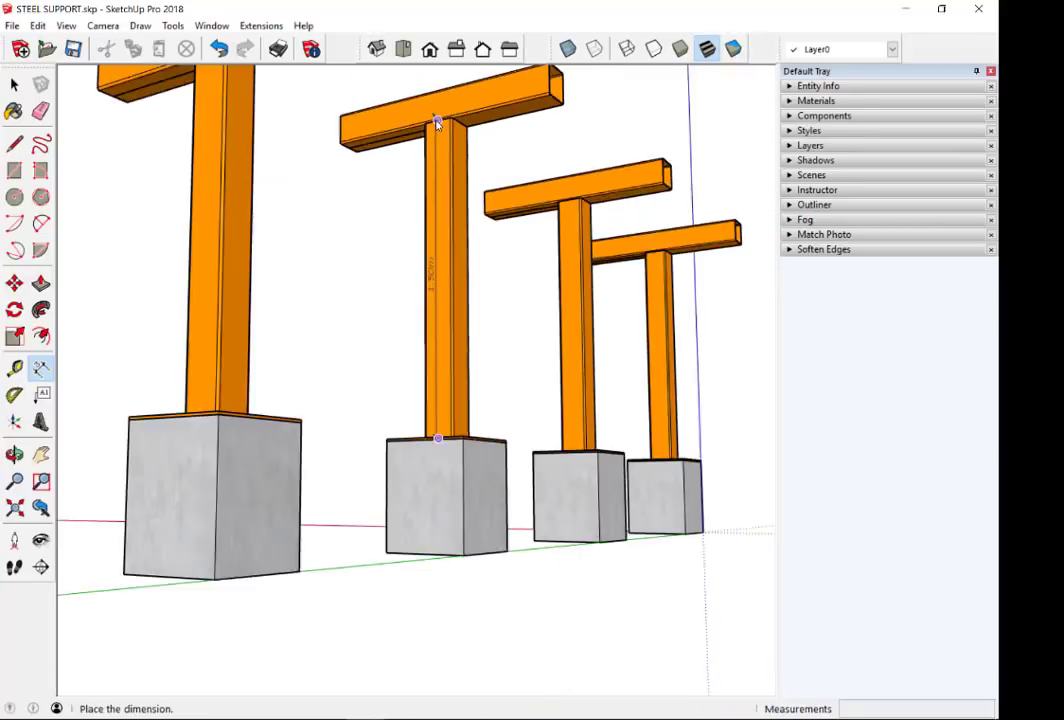
{"action": "mouse_move", "coordinate": [437, 119]}
{"action": "middle_mouse_down"}
{"action": "mouse_move", "coordinate": [408, 221]}
{"action": "mouse_move", "coordinate": [482, 287]}
{"action": "middle_mouse_up"}
{"action": "scroll", "coordinate": [482, 287], "scroll_direction": "down", "scroll_amount": 2}
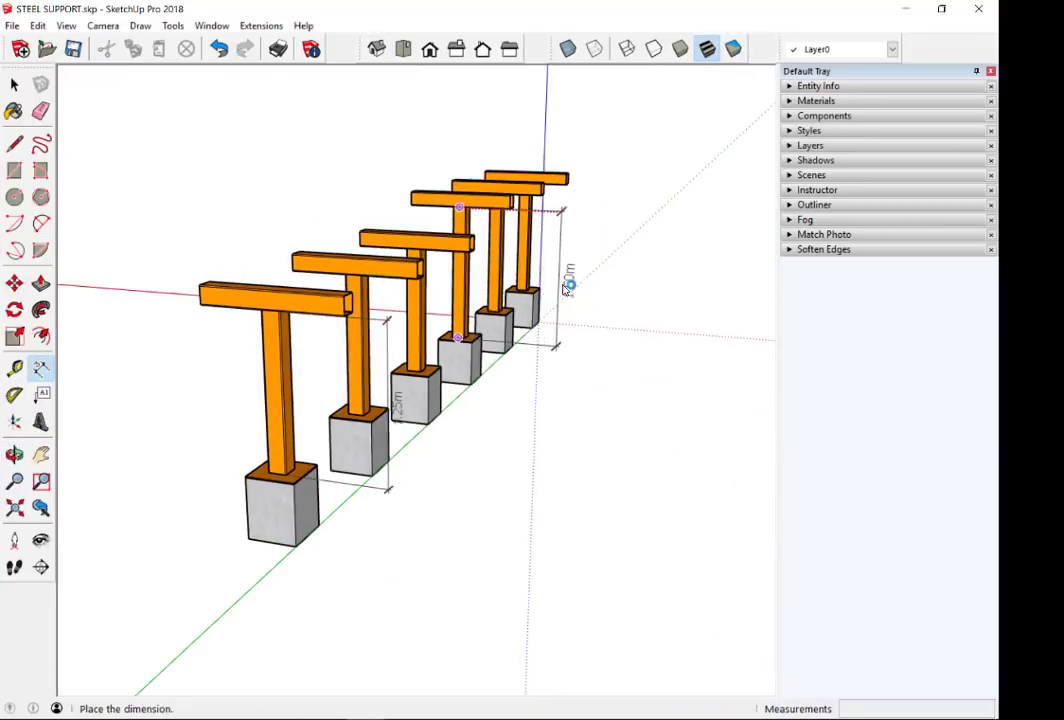
{"action": "left_click", "coordinate": [568, 280]}
{"action": "mouse_move", "coordinate": [568, 280]}
{"action": "middle_mouse_down"}
{"action": "mouse_move", "coordinate": [496, 313]}
{"action": "mouse_move", "coordinate": [503, 318]}
{"action": "middle_mouse_up"}
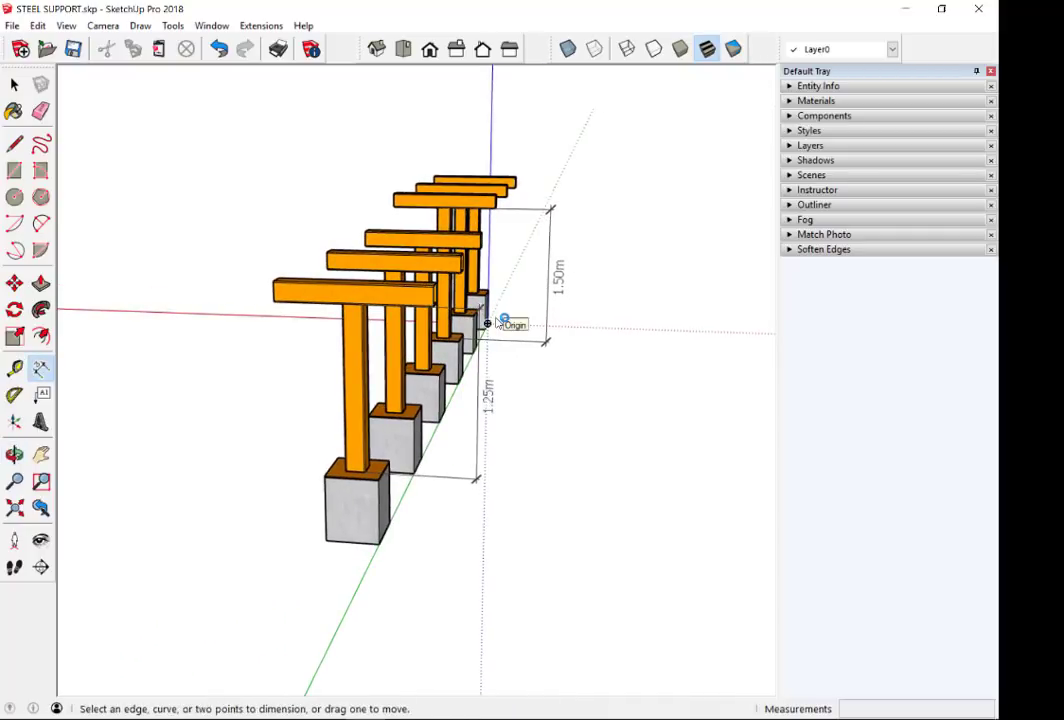